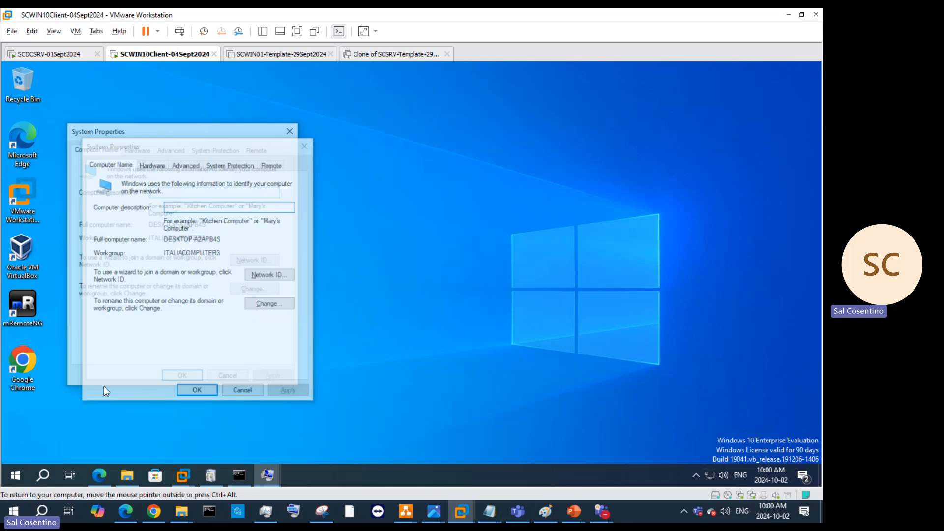
Open Advanced system settings and the User Profiles settings, closing the duplicate System Properties window
click(158, 165)
click(181, 165)
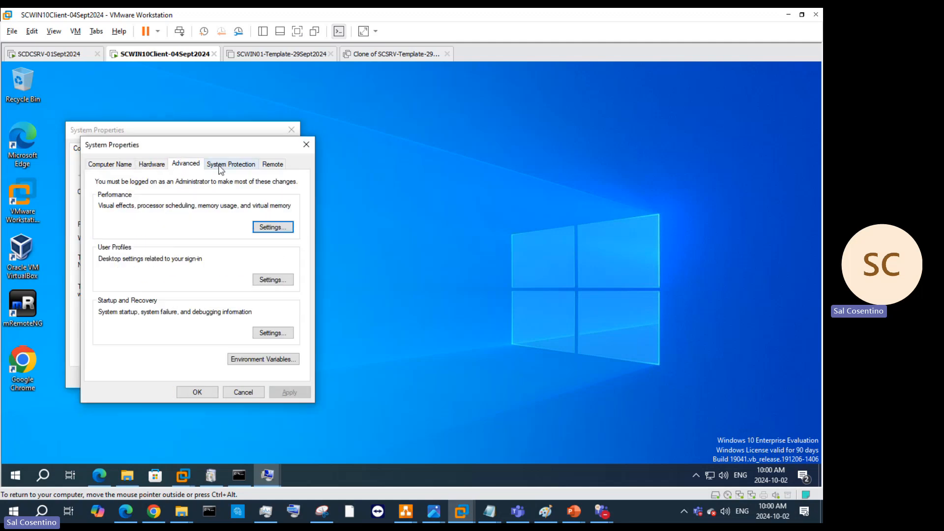
click(269, 279)
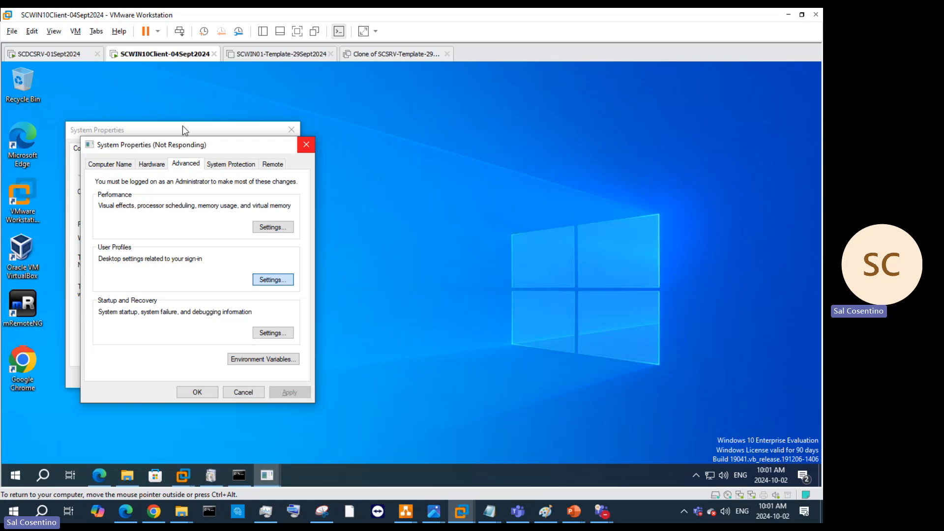
drag(182, 126, 588, 111)
click(609, 108)
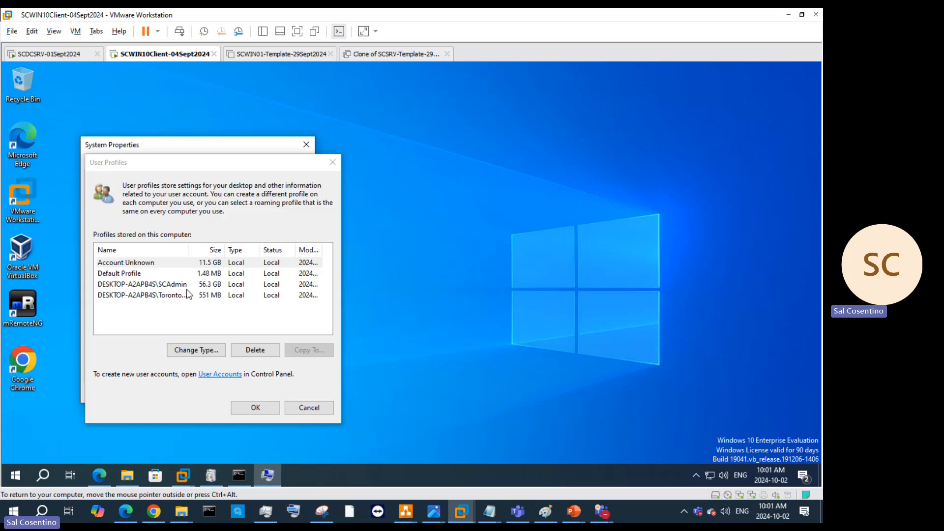
click(209, 349)
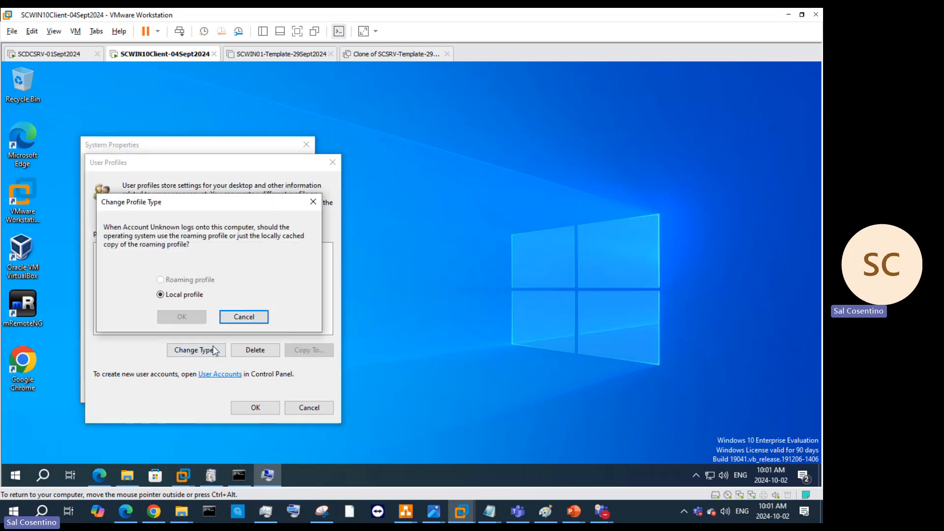
click(240, 317)
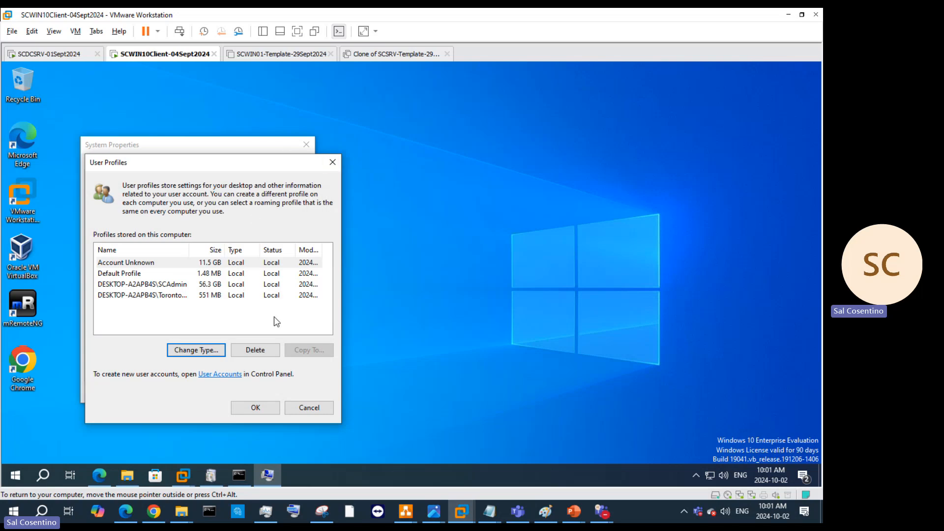
click(227, 376)
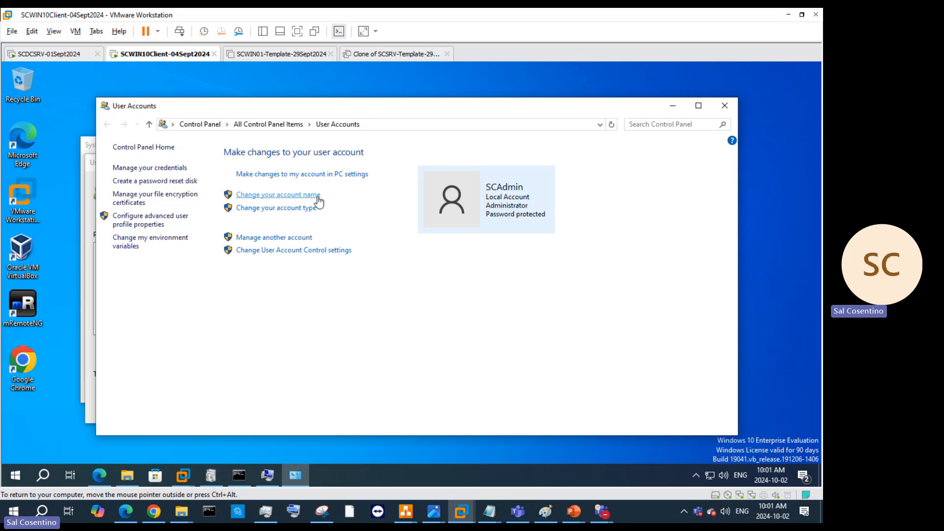
Run 'net user' in the admin Command Prompt to list the local accounts
click(238, 477)
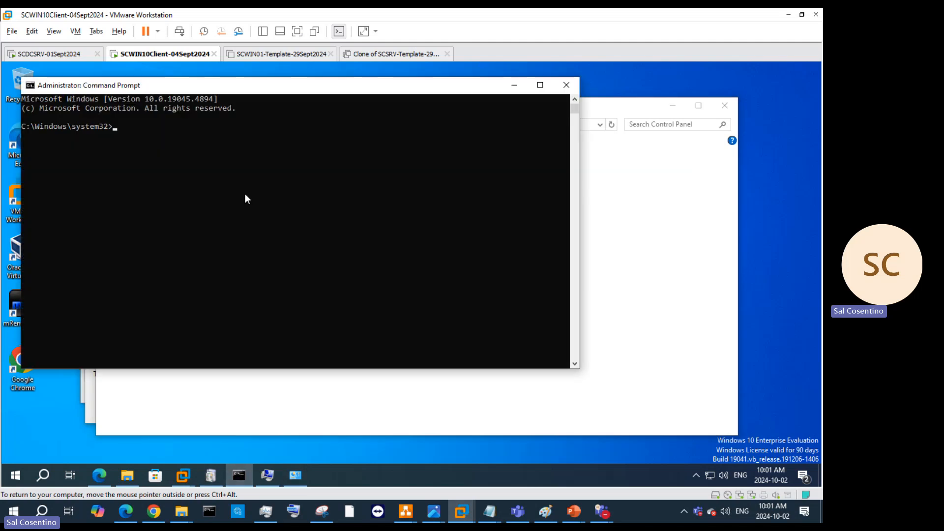
text(net user)
key(Return)
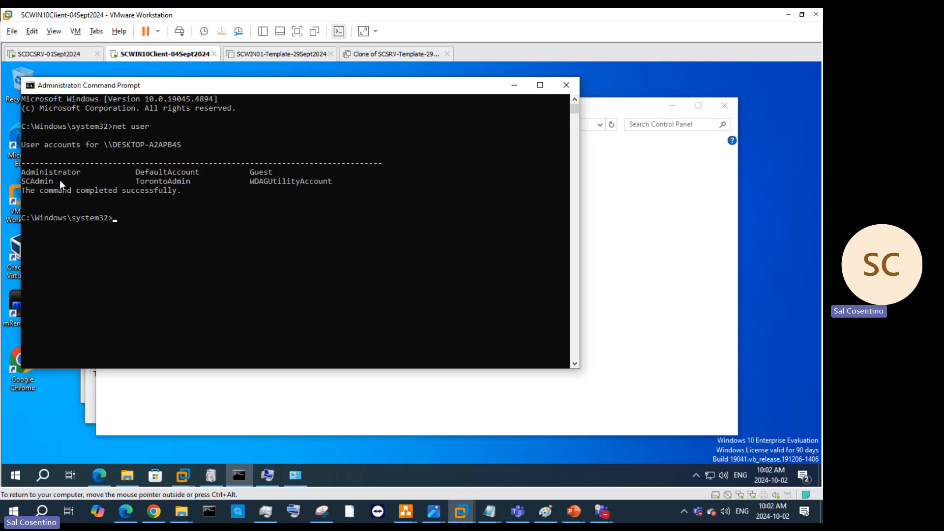
Minimize Command Prompt and User Accounts to return to the User Profiles dialog
drag(266, 91, 385, 116)
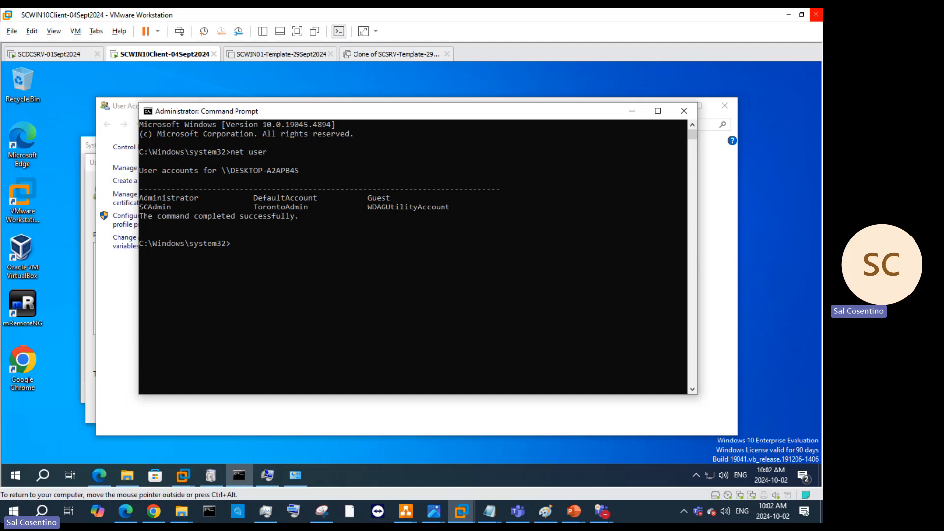
click(632, 111)
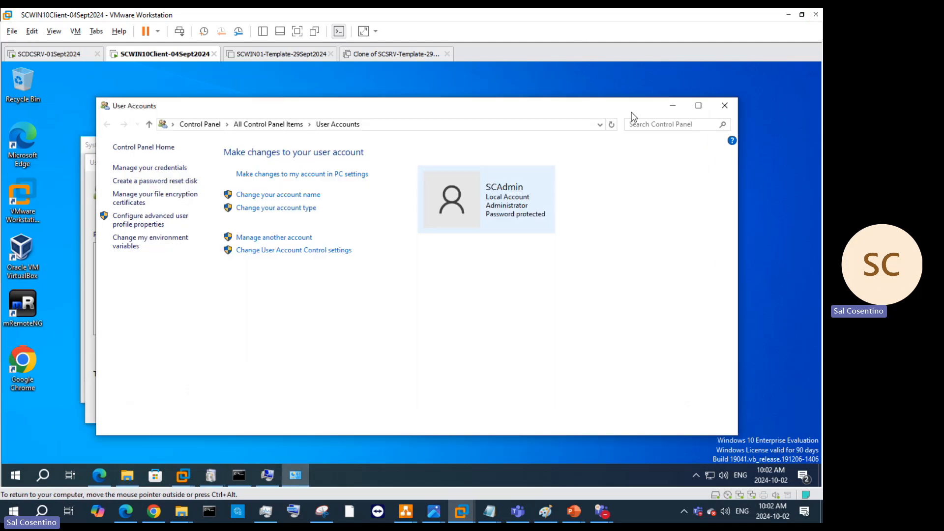
click(669, 107)
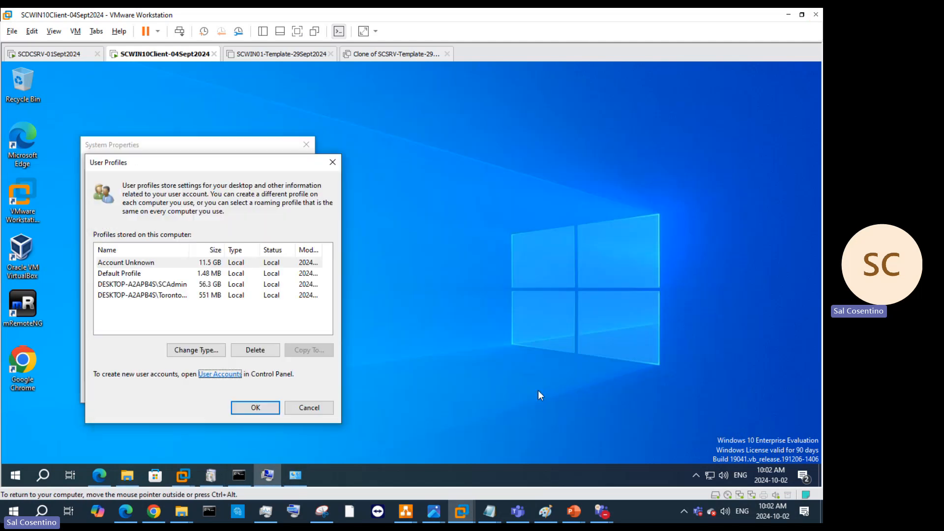
click(571, 513)
click(748, 456)
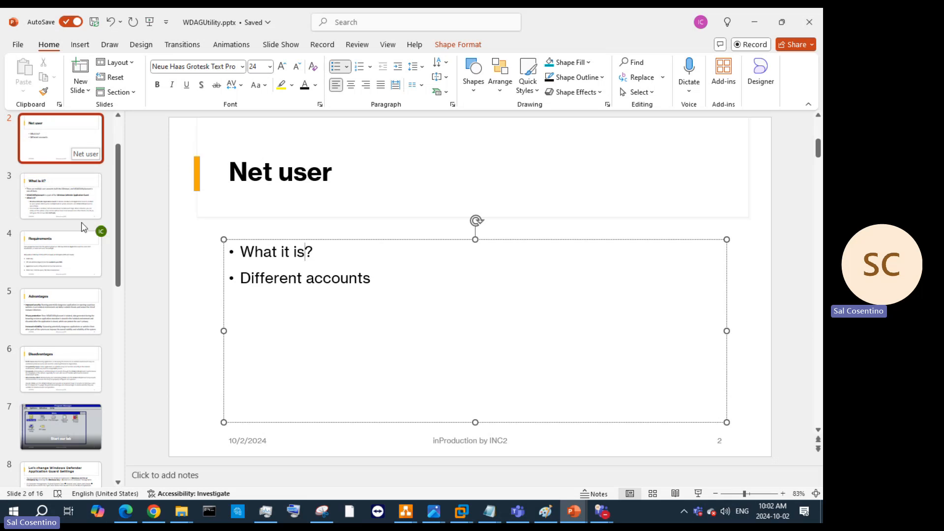
click(763, 22)
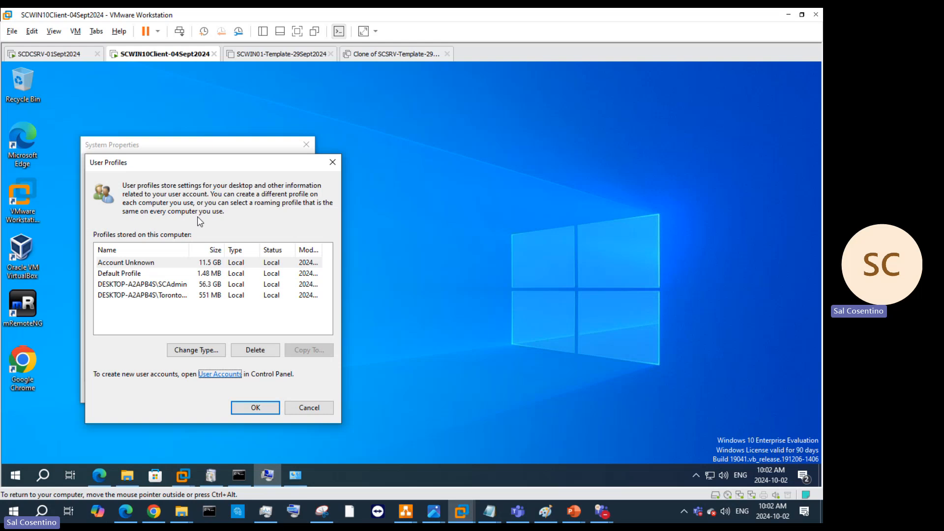
Cancel the Change Type dialog for Account Unknown, leaving its profile type unchanged
click(203, 350)
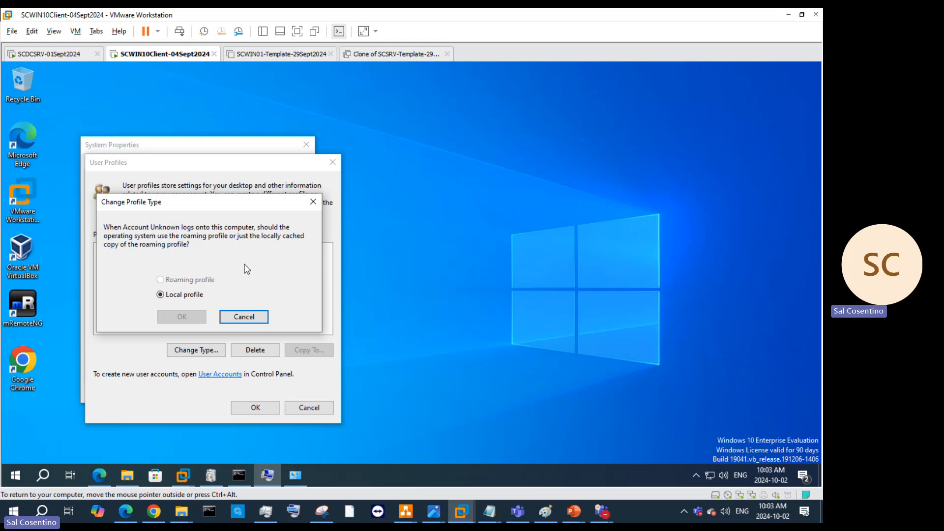
click(258, 318)
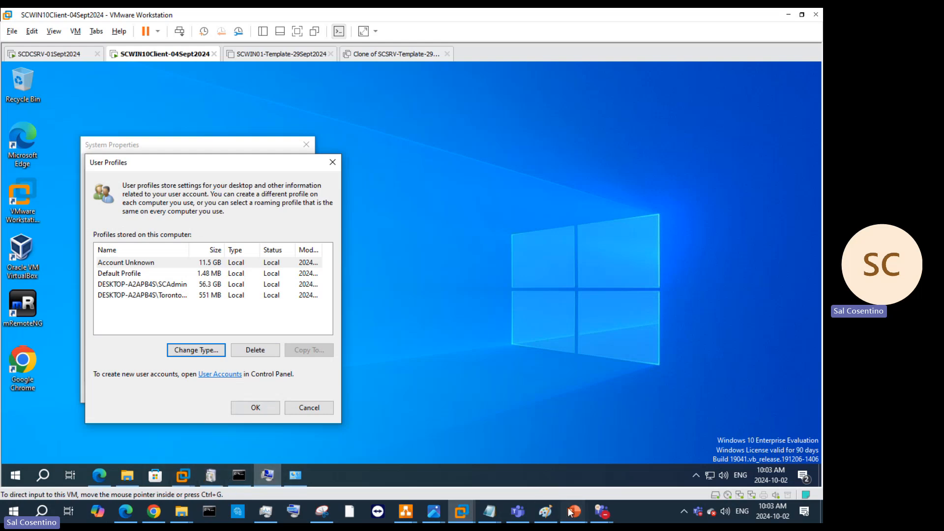
Bring WDAGUtility.pptx forward and show slide 3, 'What is it?'
mouse_move(573, 511)
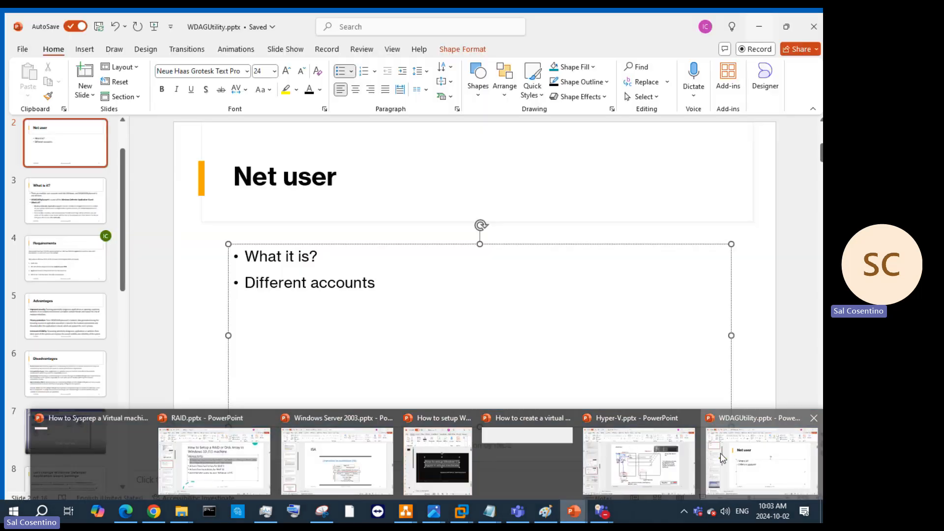
click(721, 453)
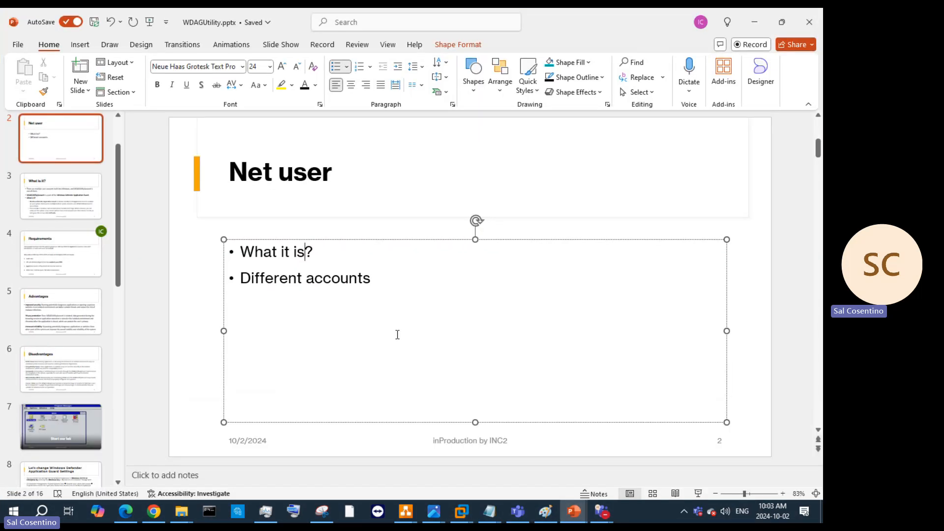
click(54, 208)
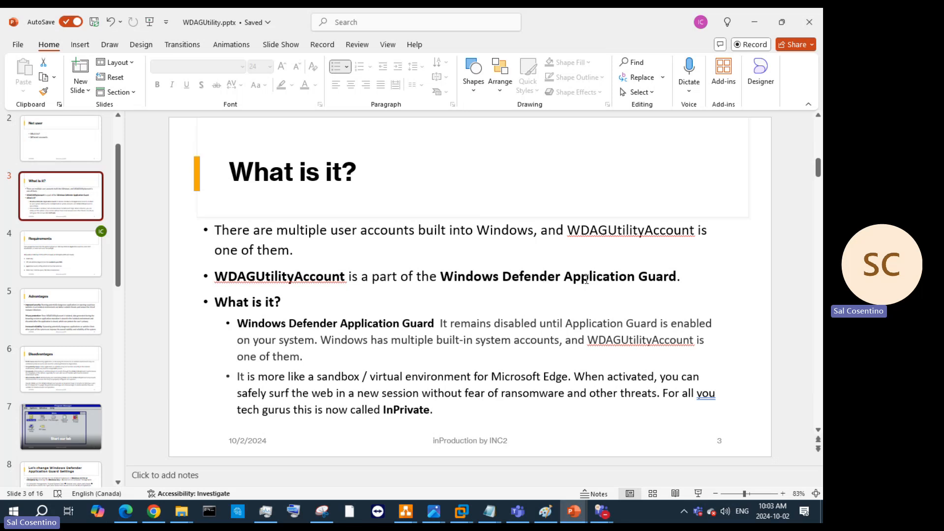
Minimize PowerPoint to get back to the VM's User Profiles dialog
click(684, 513)
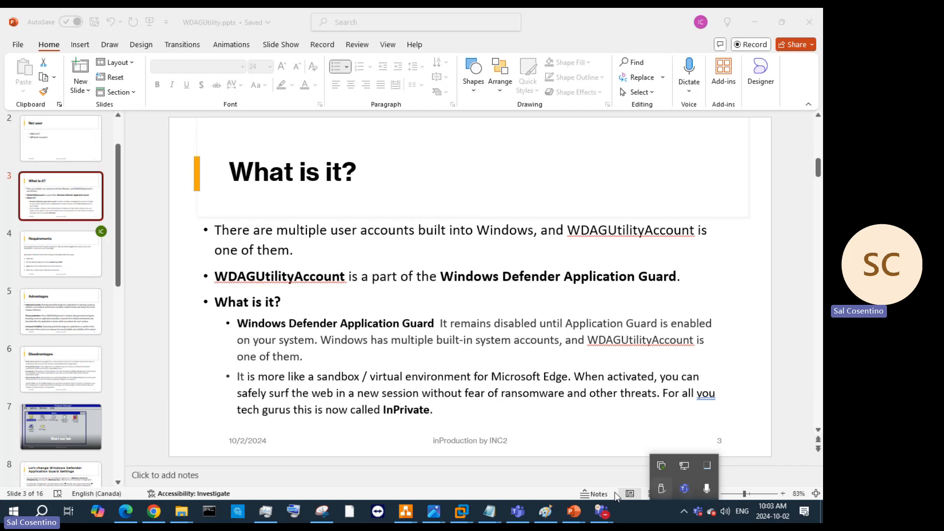
click(765, 25)
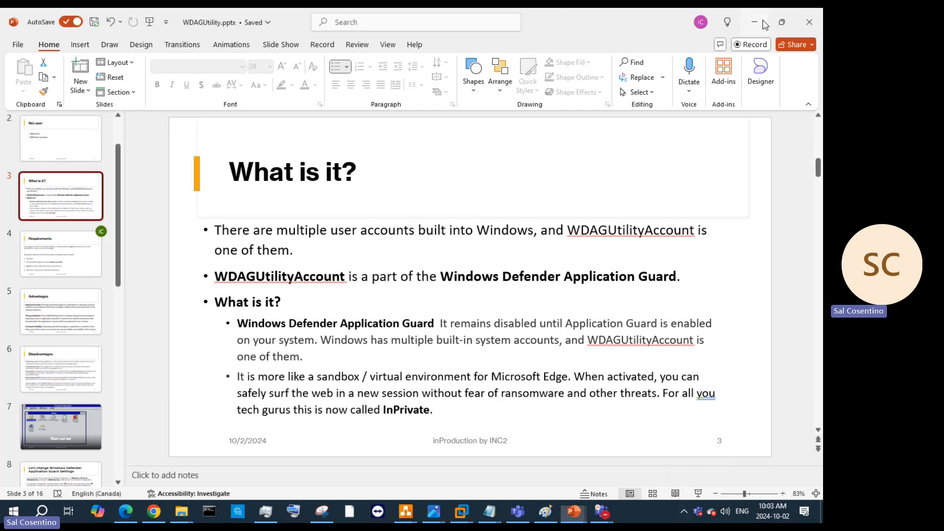
click(765, 25)
click(697, 475)
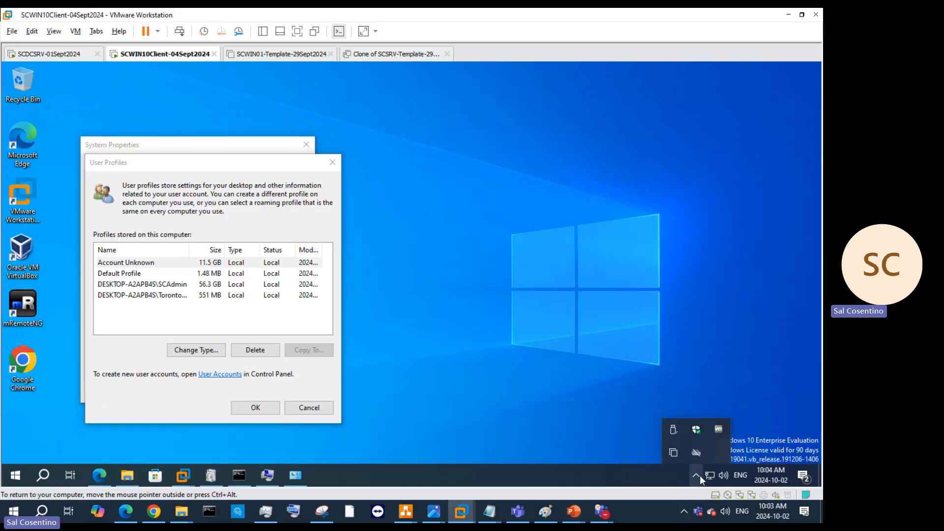
Open Windows Security in the VM, maximize it, then minimize it
click(694, 434)
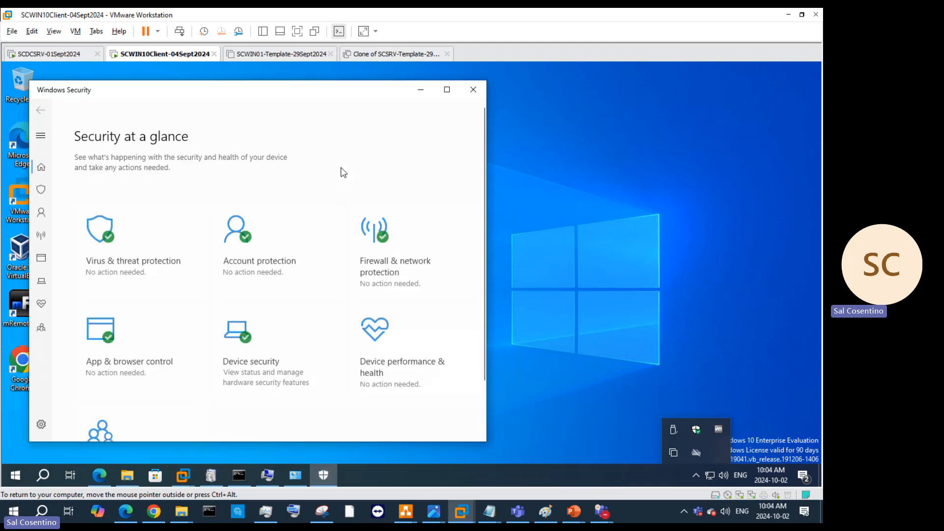
click(446, 89)
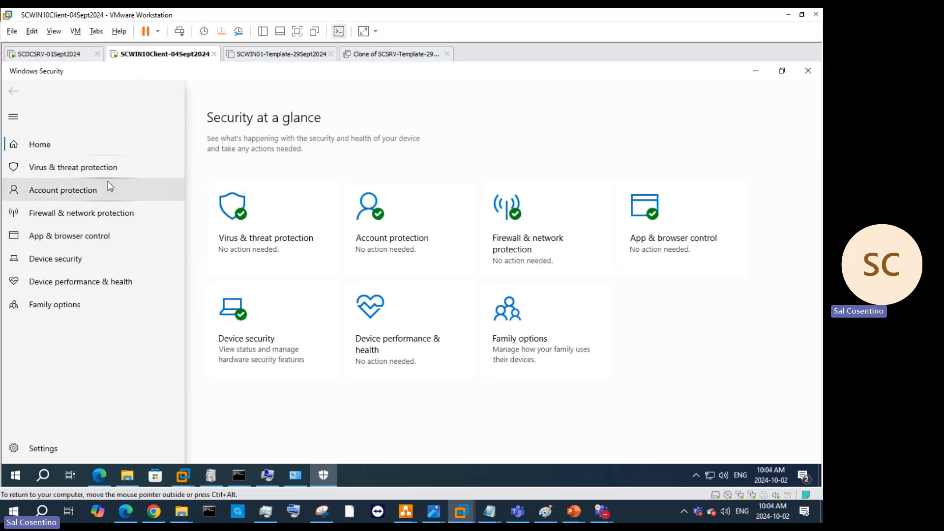
click(756, 70)
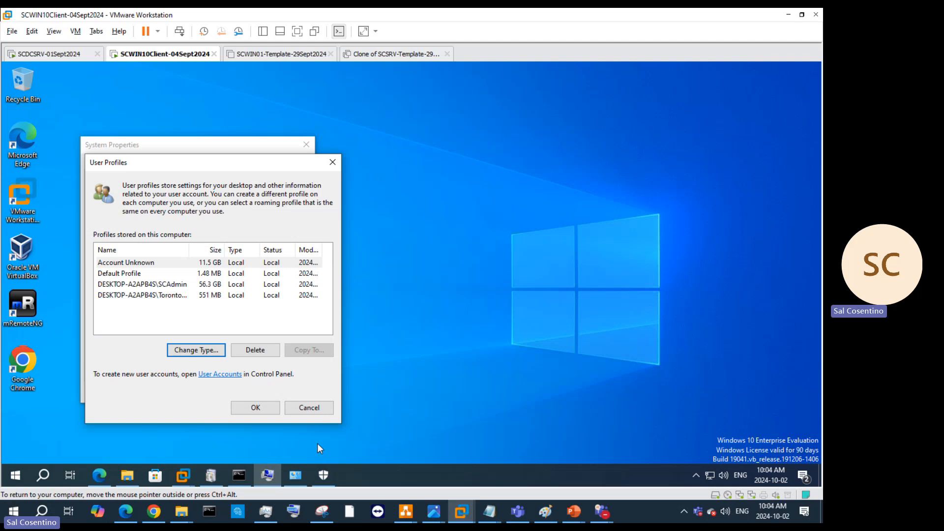
Minimize the Command Prompt and close the User Profiles and System Properties dialogs
click(245, 474)
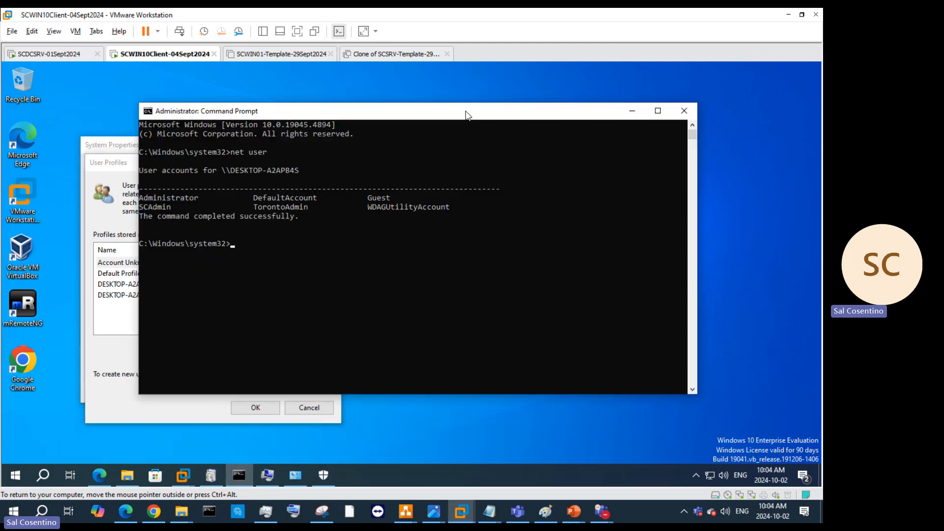
click(632, 110)
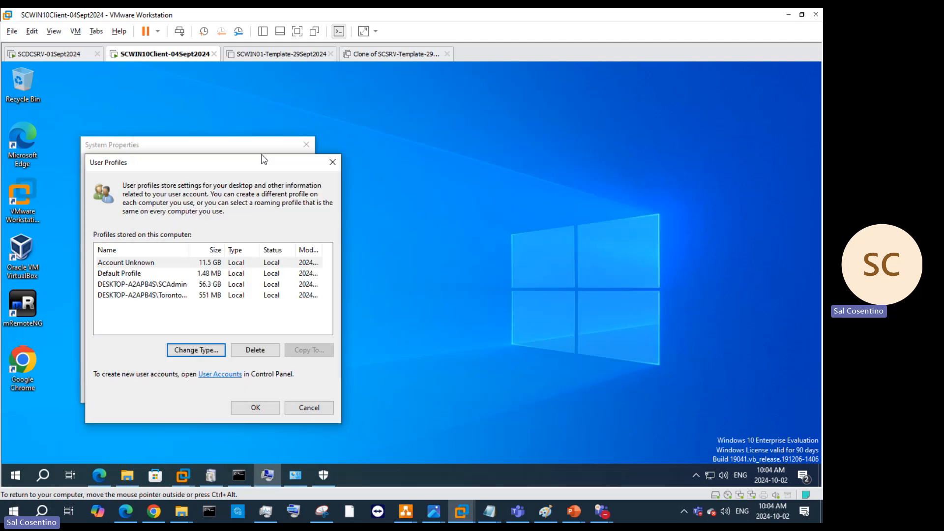
click(332, 162)
click(306, 144)
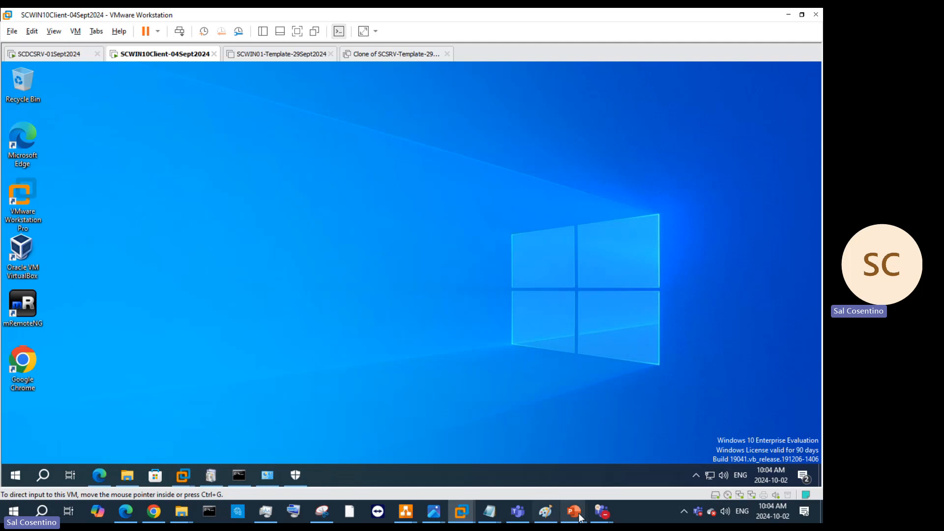
Switch to the WDAGUtility.pptx deck on slide 3 and open the host's Windows search
mouse_move(573, 511)
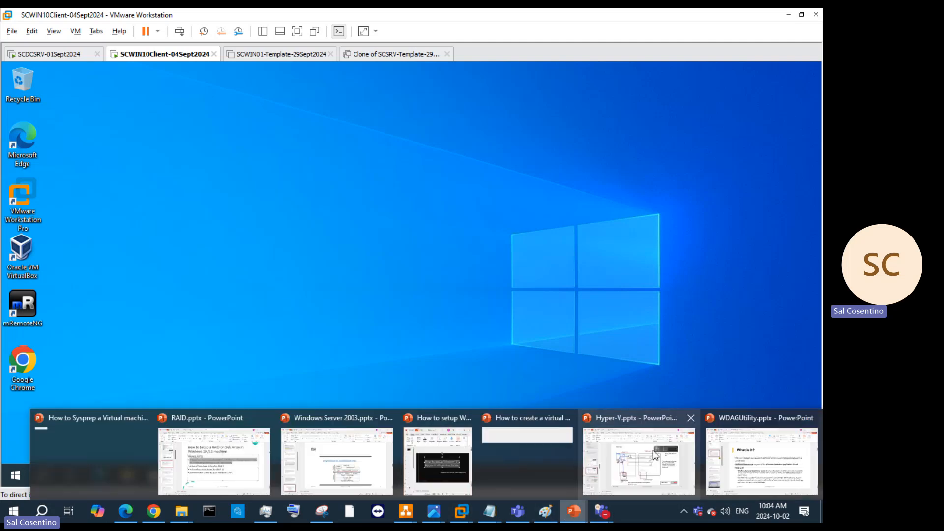
mouse_move(688, 450)
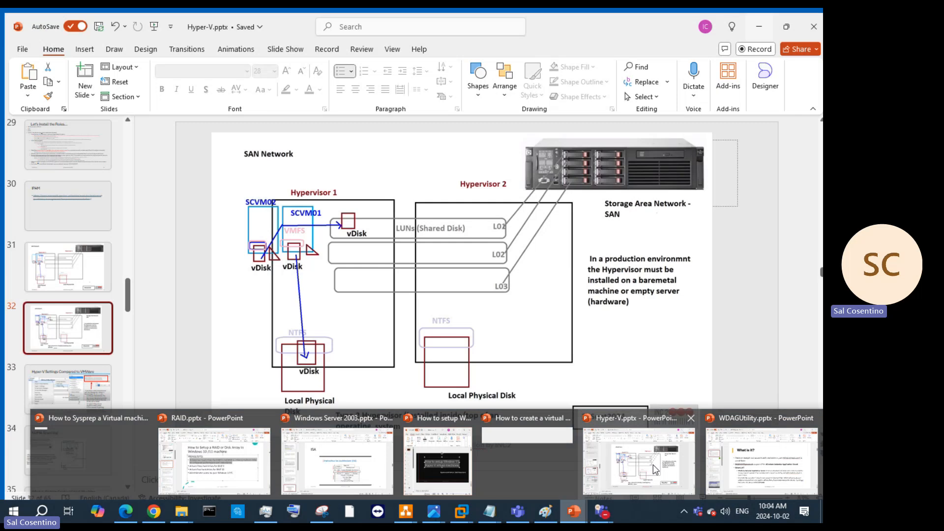
click(762, 461)
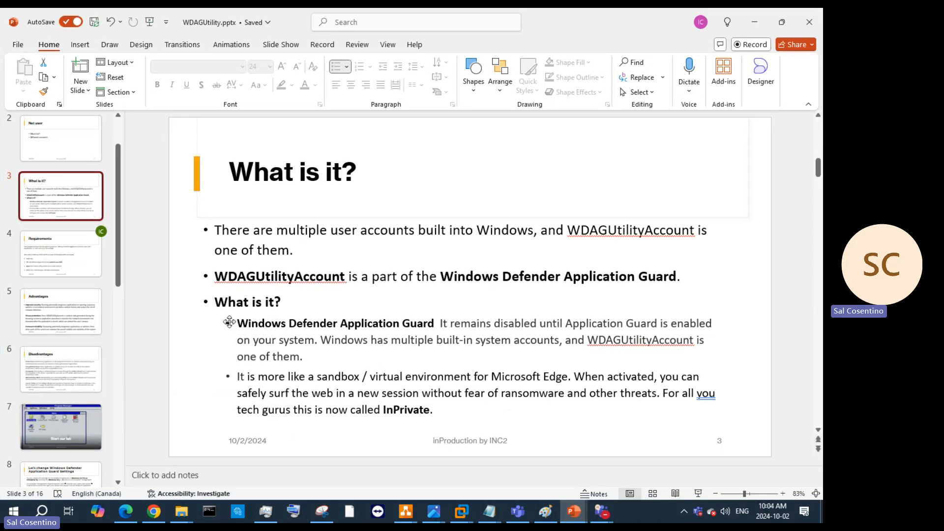
click(42, 509)
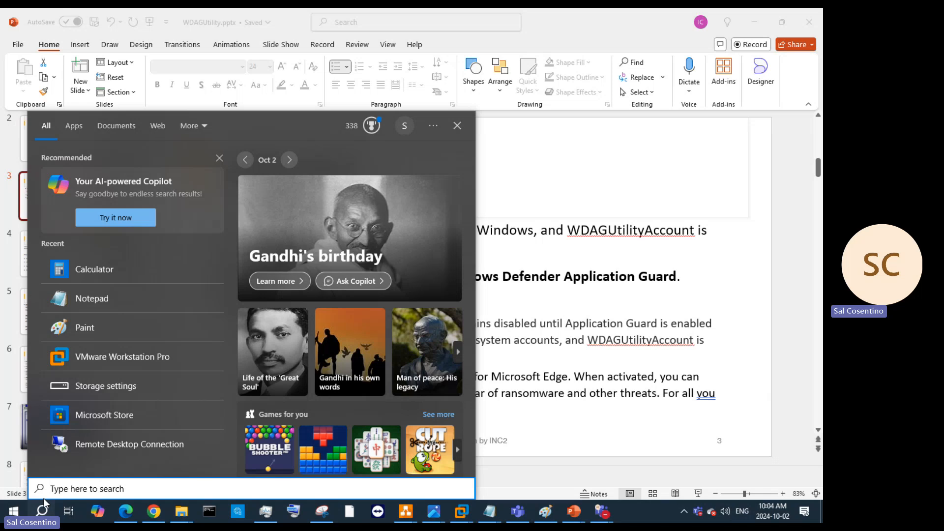
Search Bing for 'lusmgr.msc', then minimize Edge
text(lusmg)
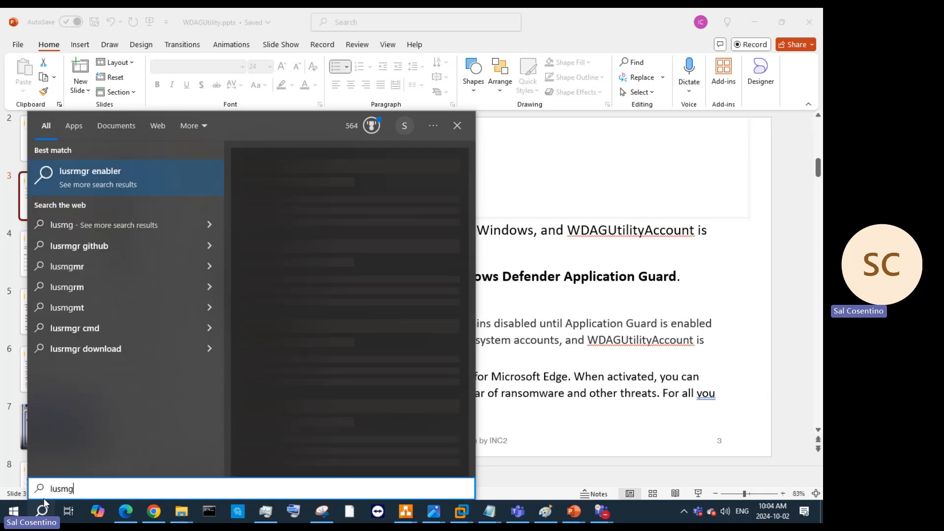
text(r.msc)
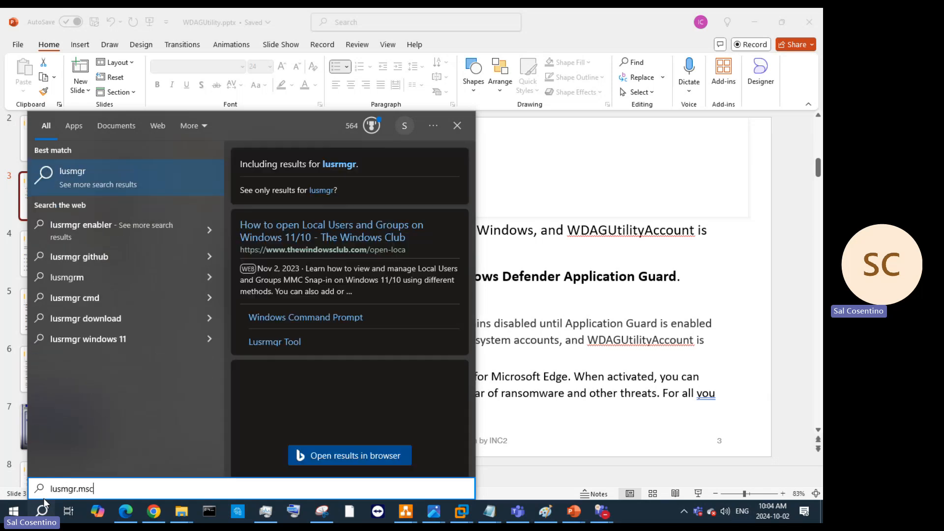
key(Return)
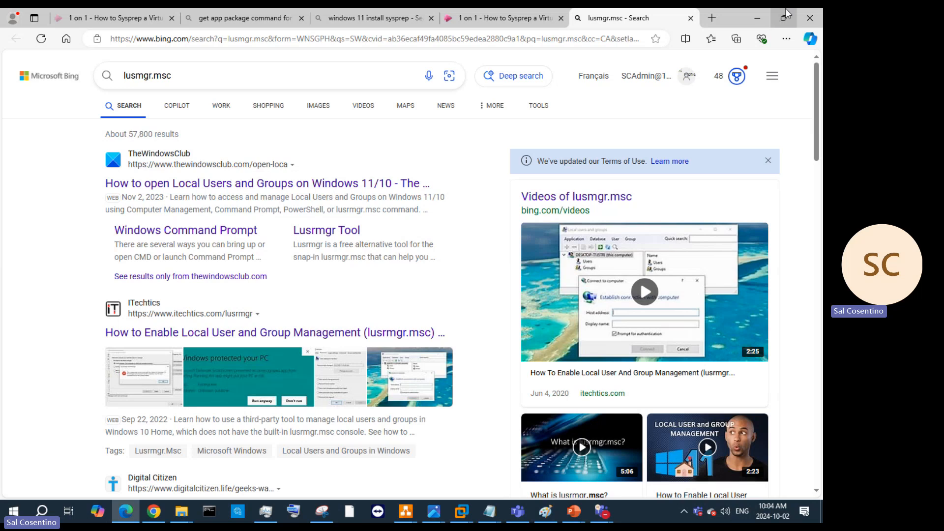
click(757, 17)
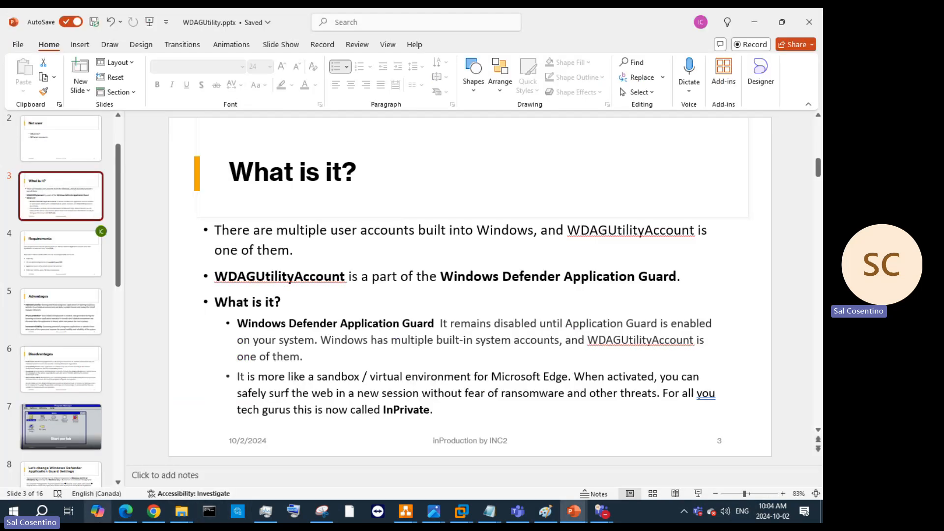
Minimize PowerPoint and search the Windows 10 VM for 'lusrmgr.msc'
click(758, 23)
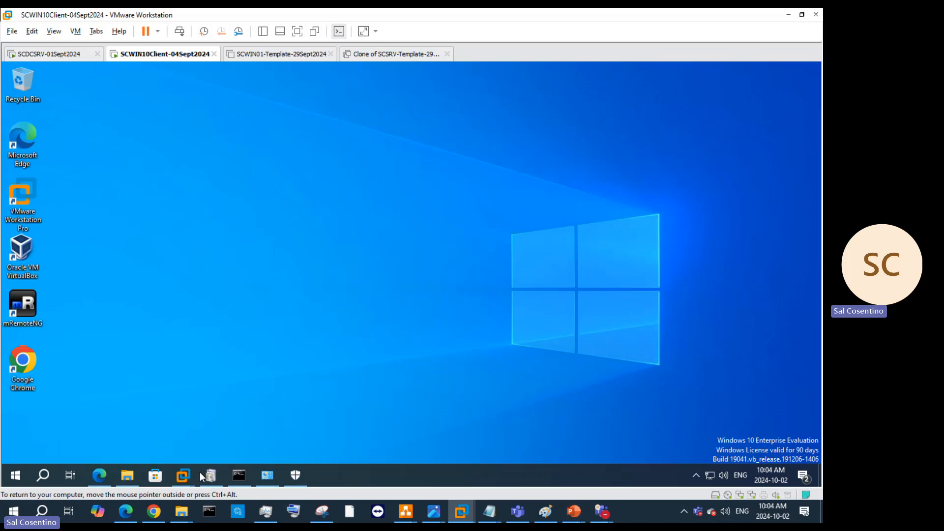
click(45, 469)
text(l)
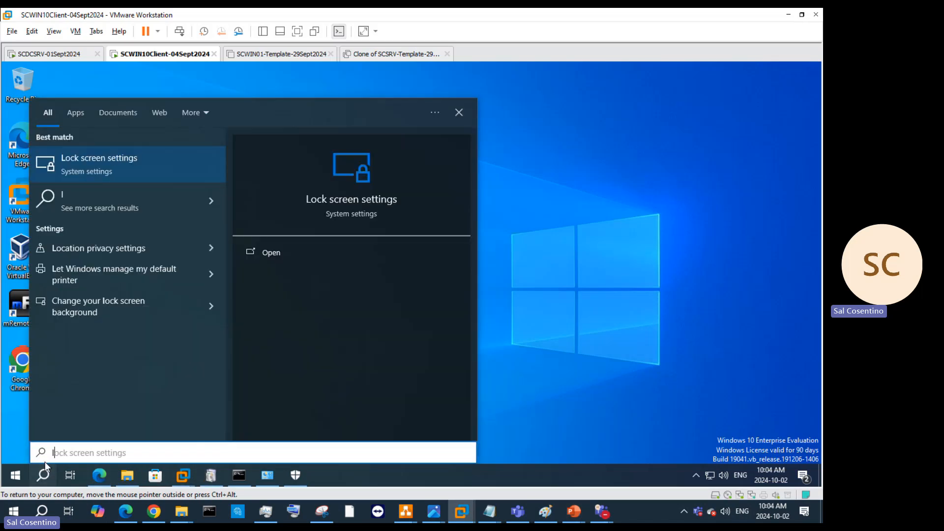
text(usrmgr.)
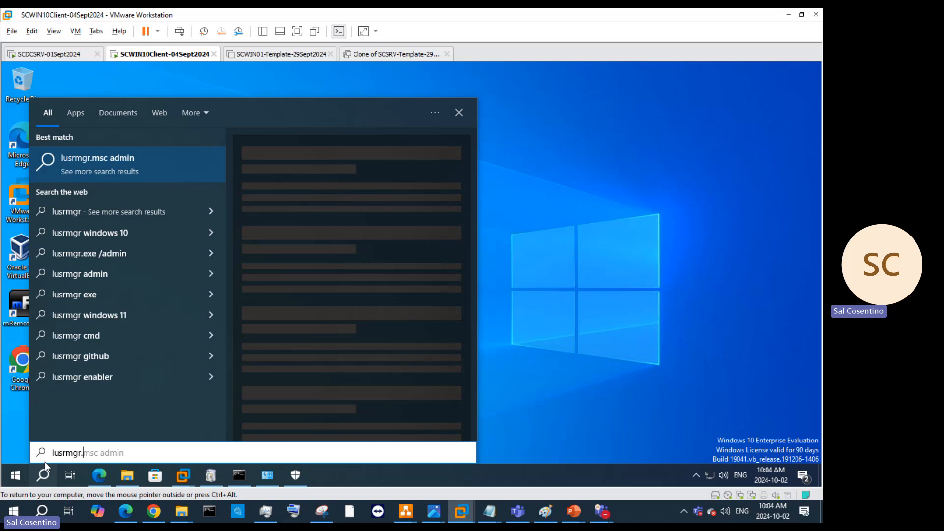
text(msc)
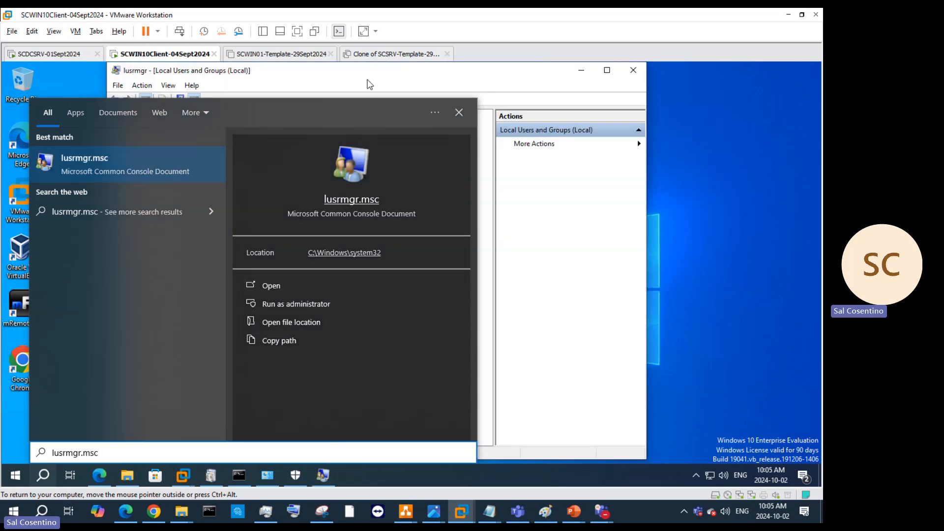
Open lusrmgr.msc, select Users, and widen the Name column to show WDAGUtilityAccount fully
click(458, 113)
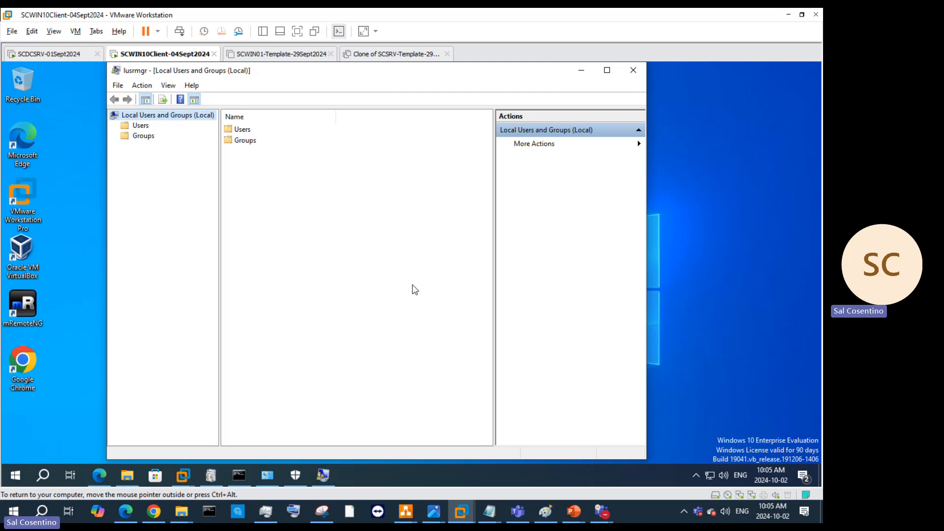
click(146, 127)
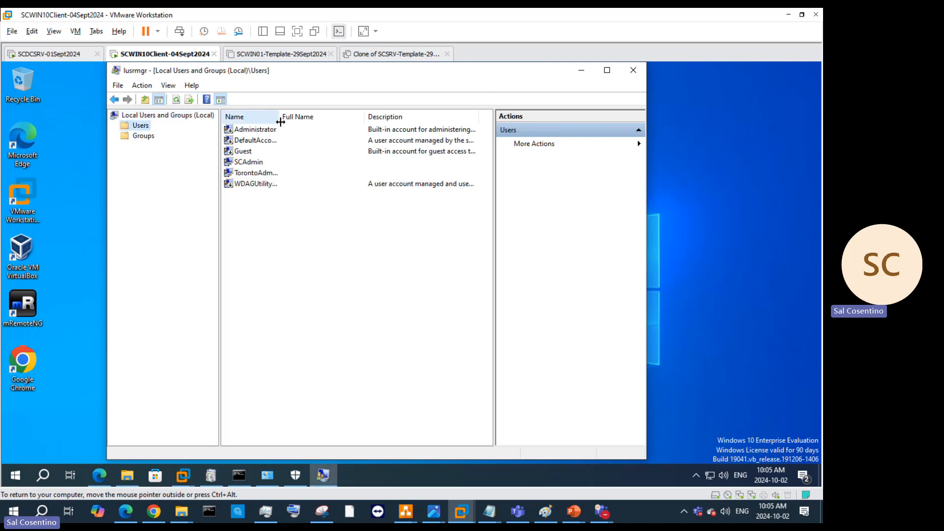
drag(278, 118, 313, 118)
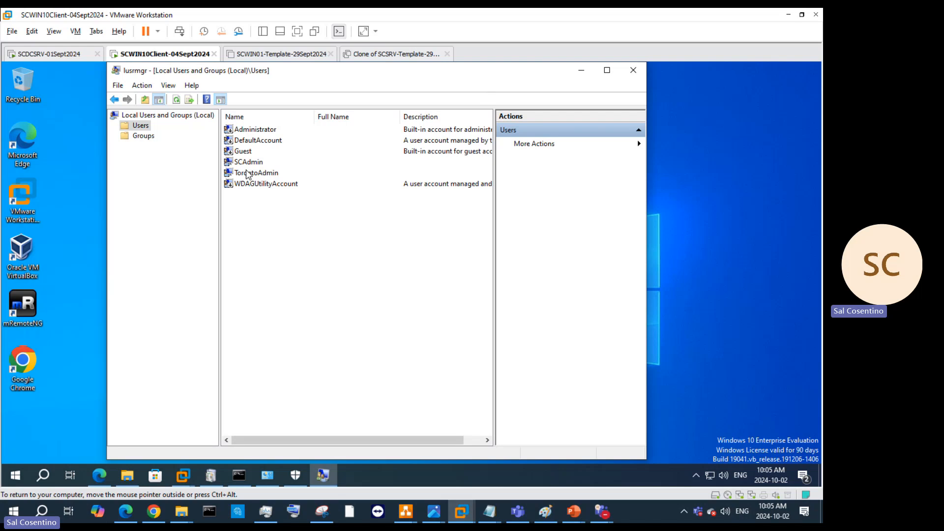
View the Administrators group's properties and its three members, then return to the Users list
click(141, 139)
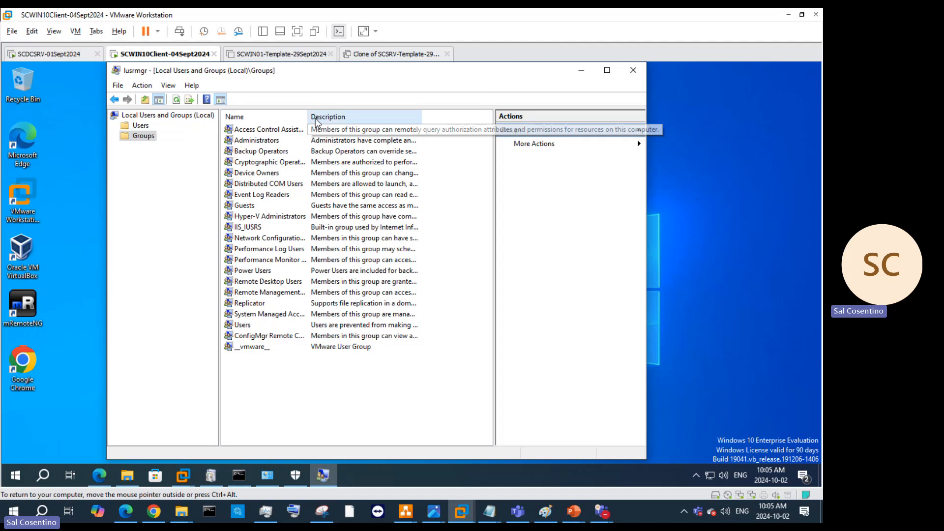
drag(306, 116, 385, 117)
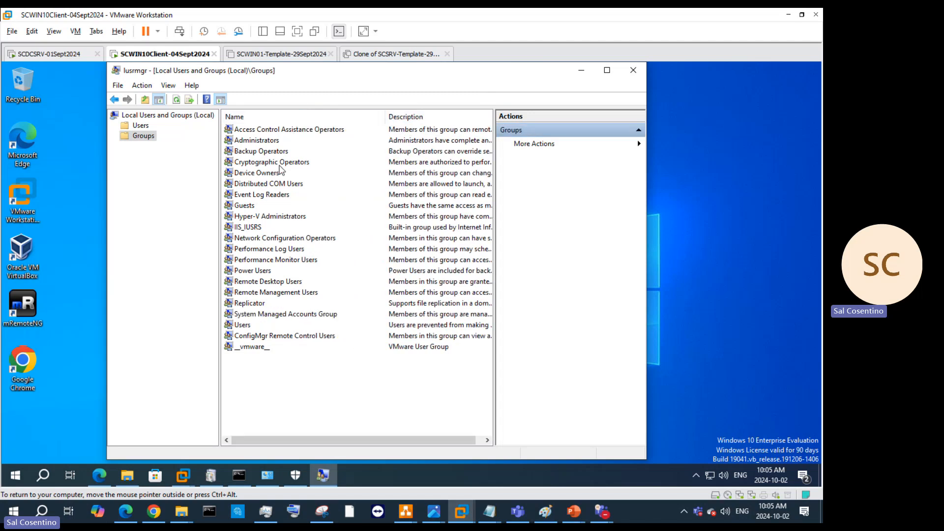
click(278, 142)
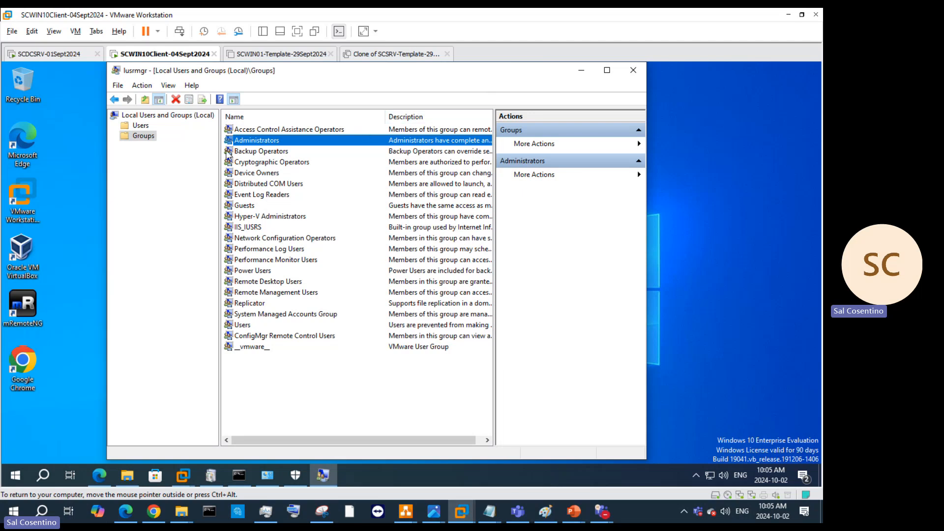
right_click(265, 141)
click(305, 205)
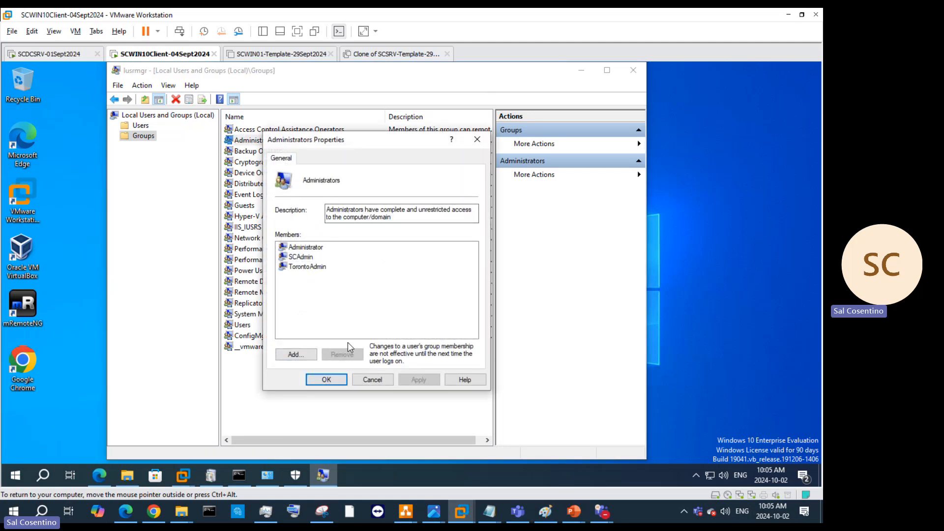
click(372, 379)
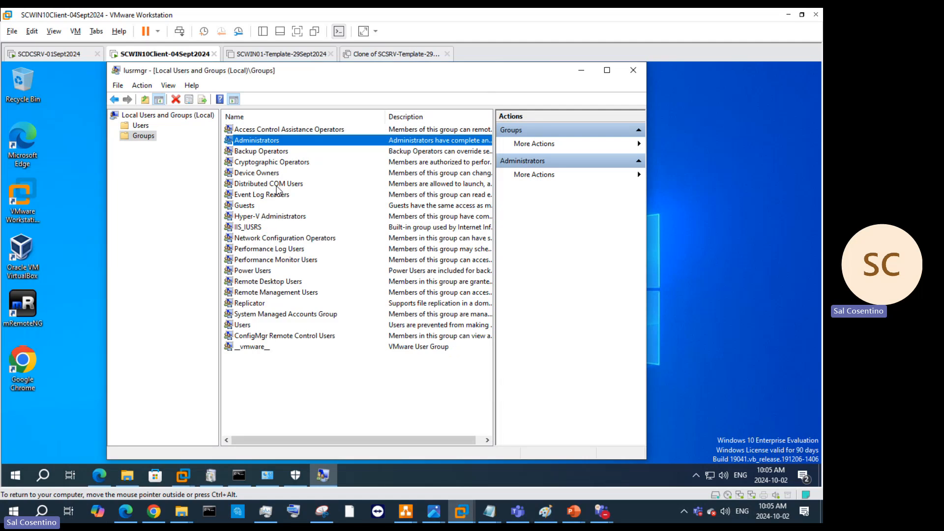
click(140, 125)
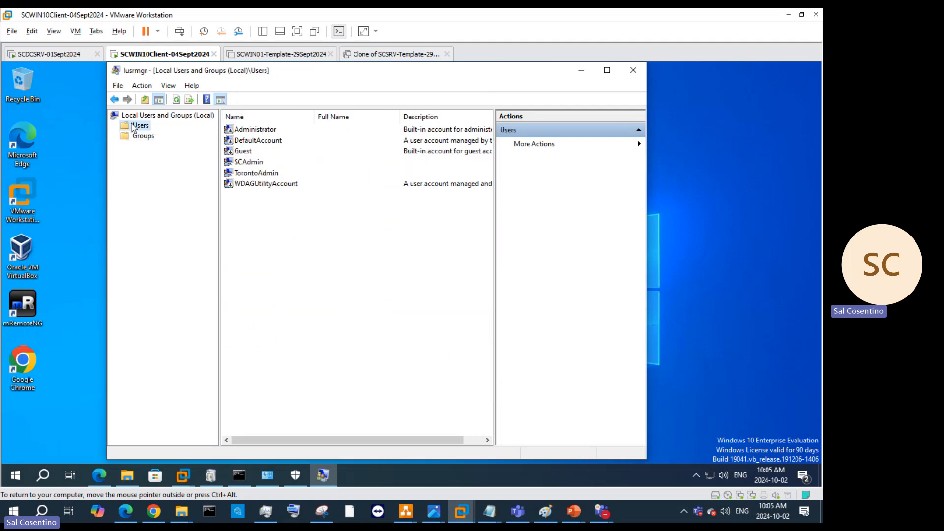
Open WDAGUtilityAccount's properties and check Member Of and Profile, ending on General showing it disabled
double_click(272, 186)
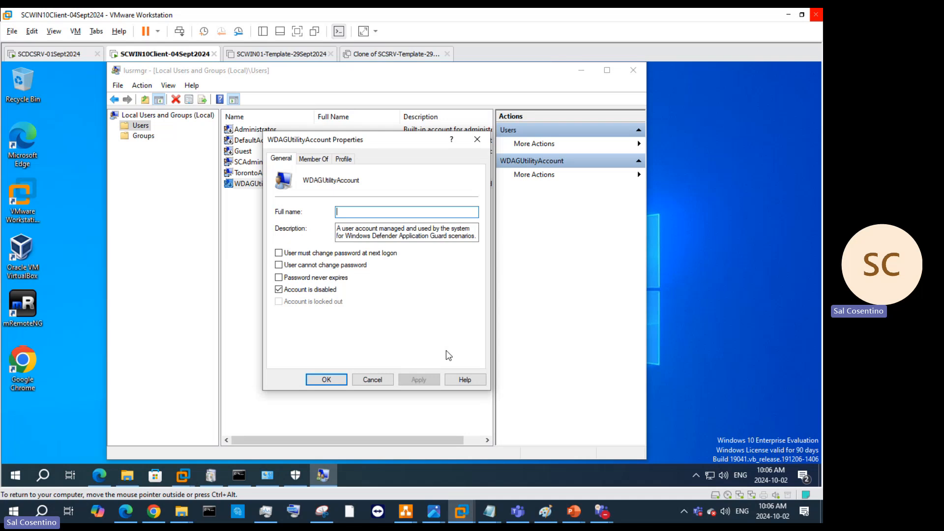
click(319, 160)
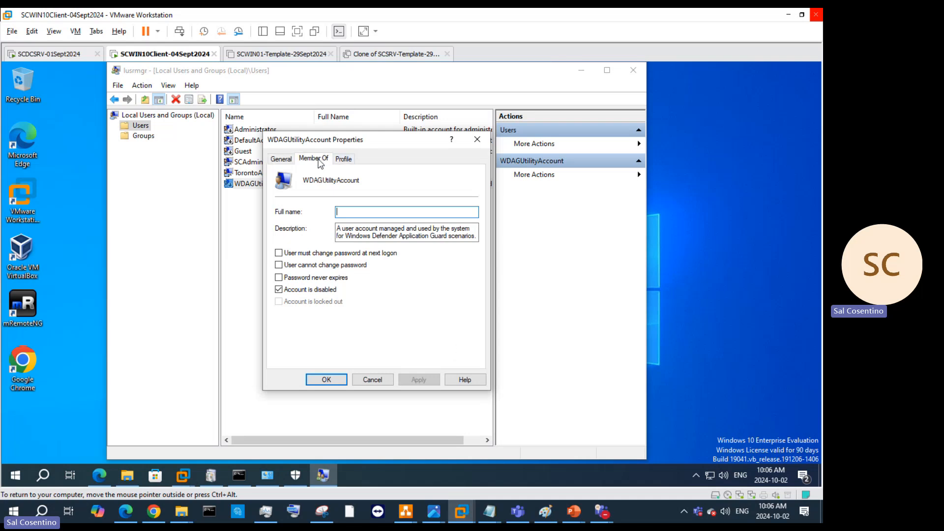
click(276, 160)
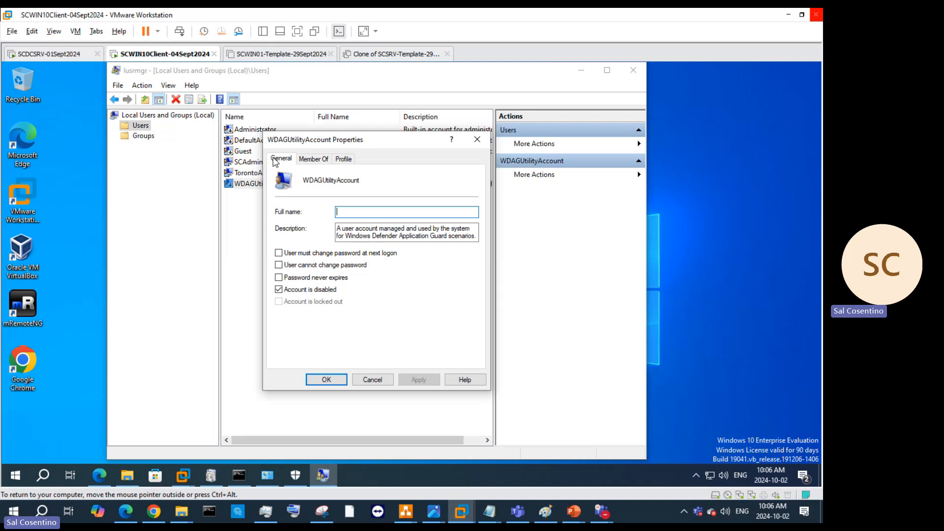
click(340, 159)
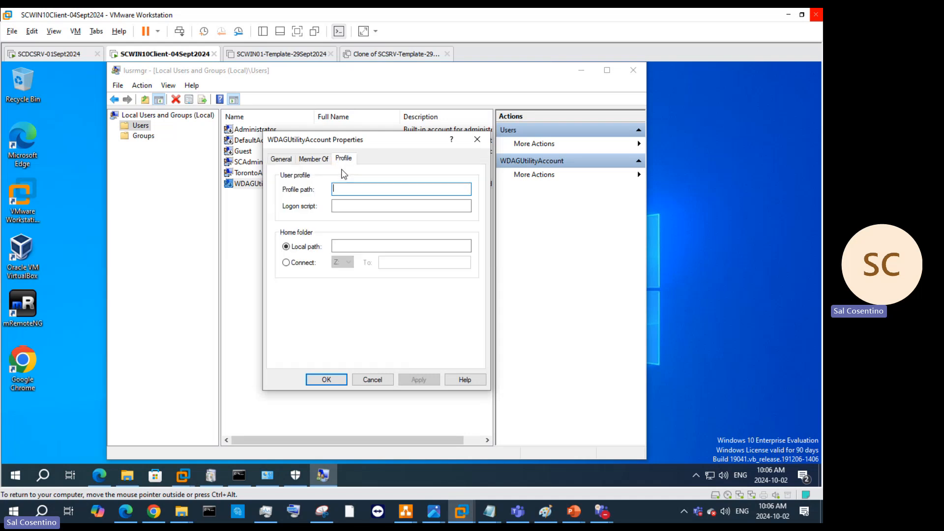
click(279, 160)
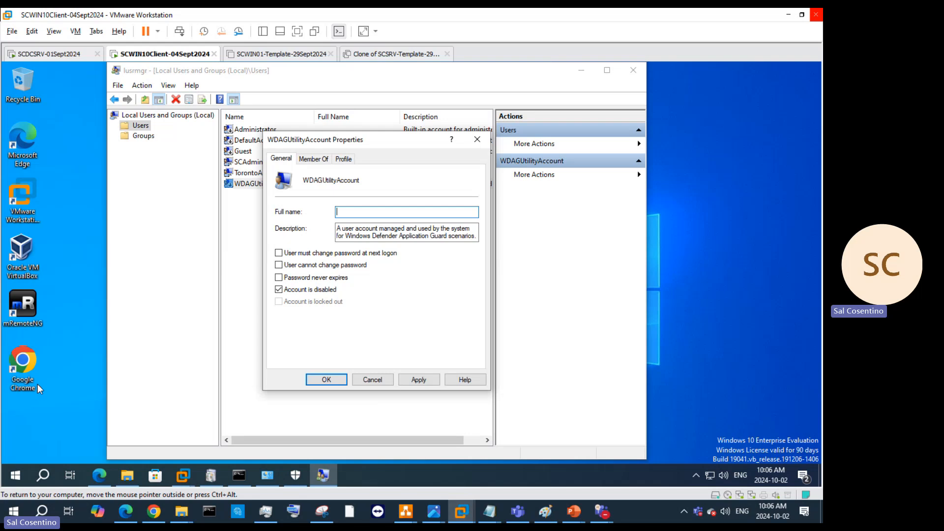
Launch a new Edge InPrivate window from the Edge taskbar jump list and bring it forward
right_click(96, 478)
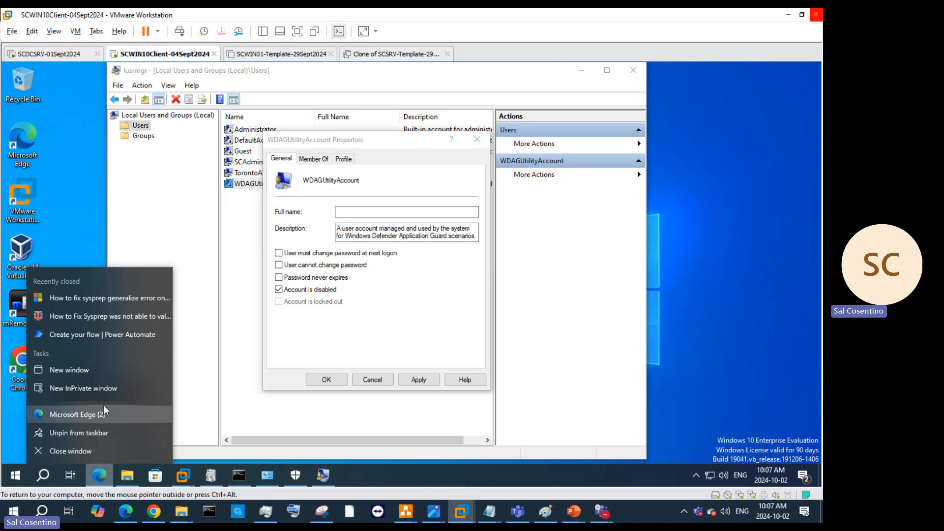
click(106, 388)
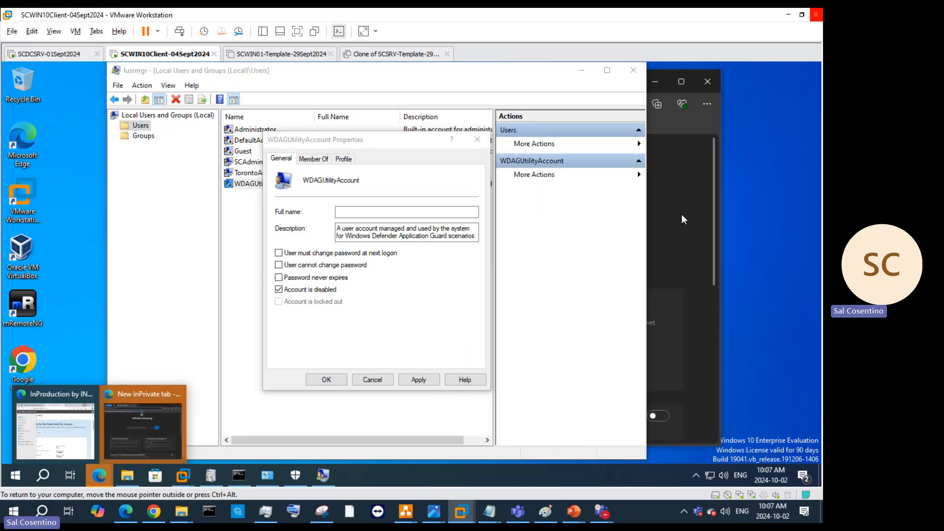
click(108, 391)
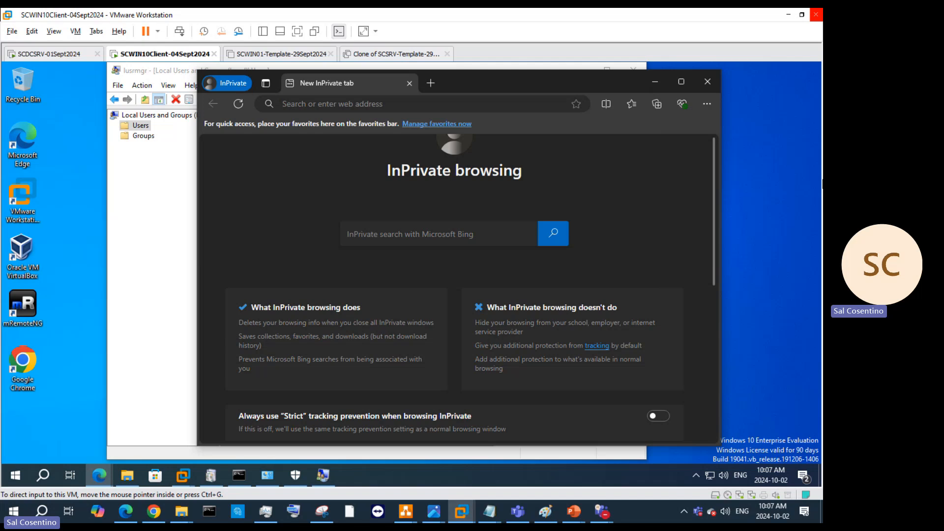
scroll(436, 338, down, 6)
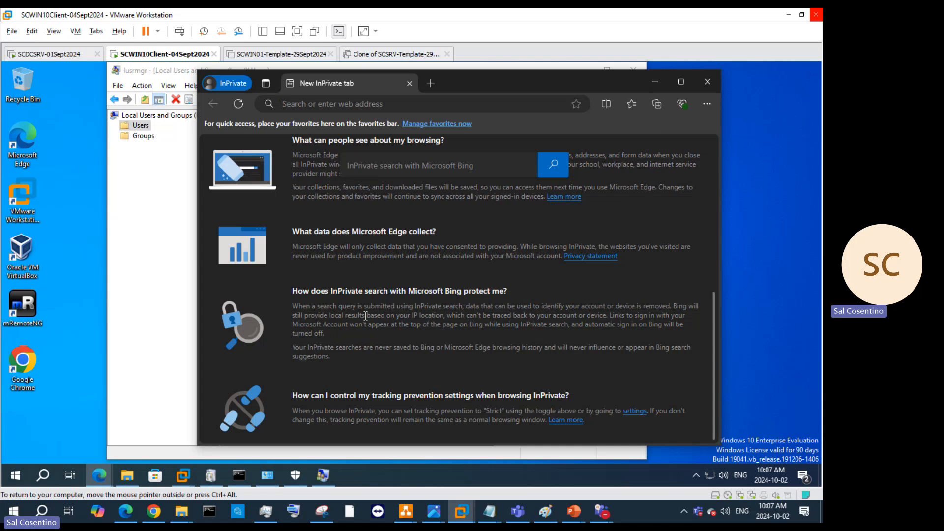
scroll(366, 315, up, 3)
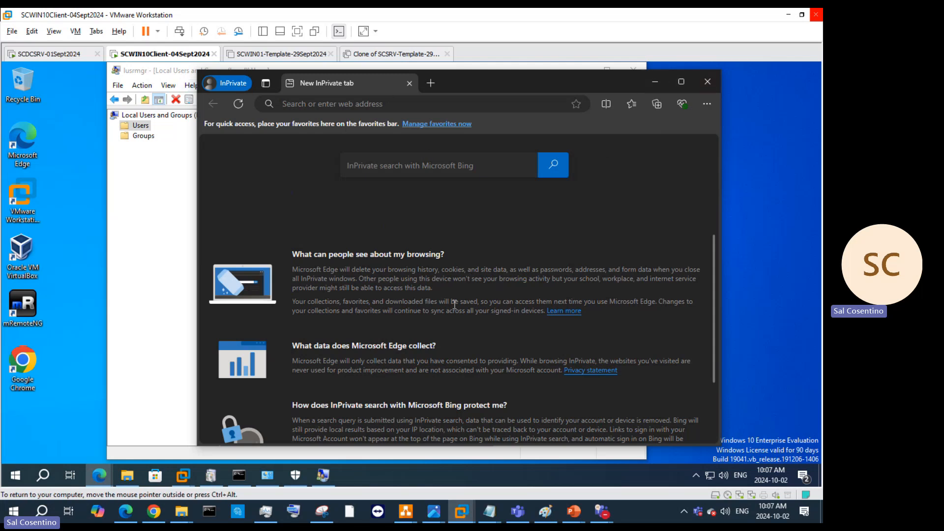
scroll(457, 312, down, 3)
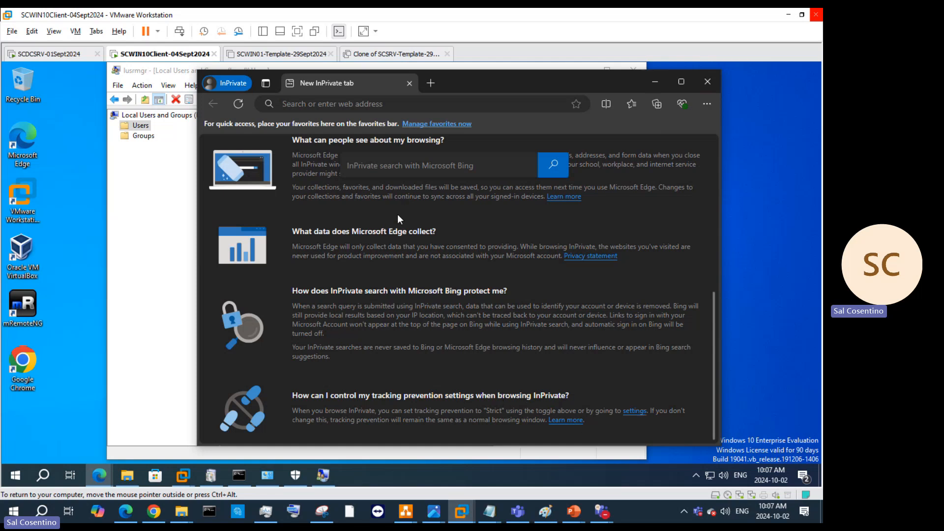
scroll(397, 219, up, 6)
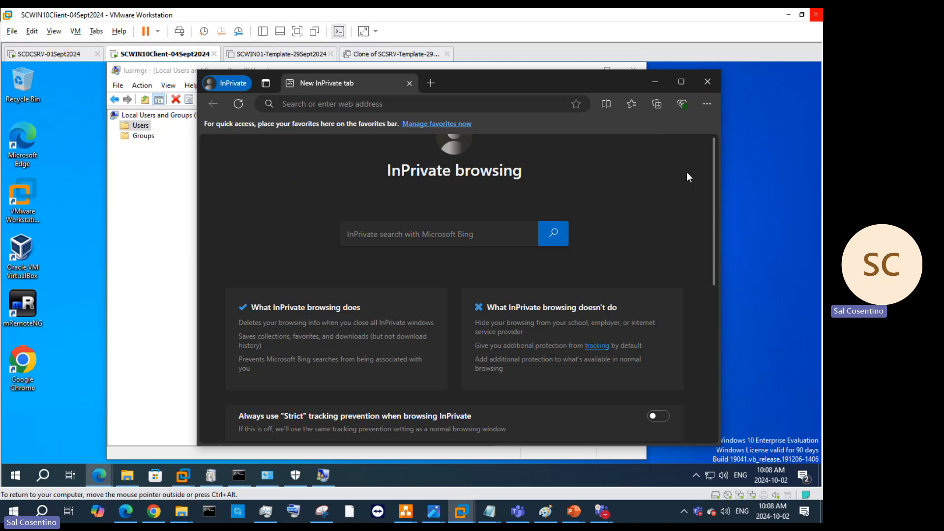
right_click(198, 56)
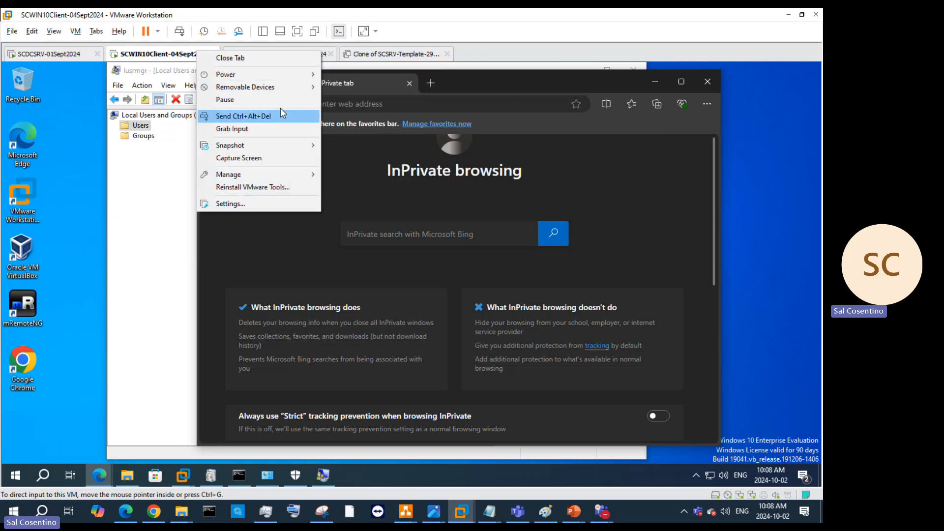
click(256, 202)
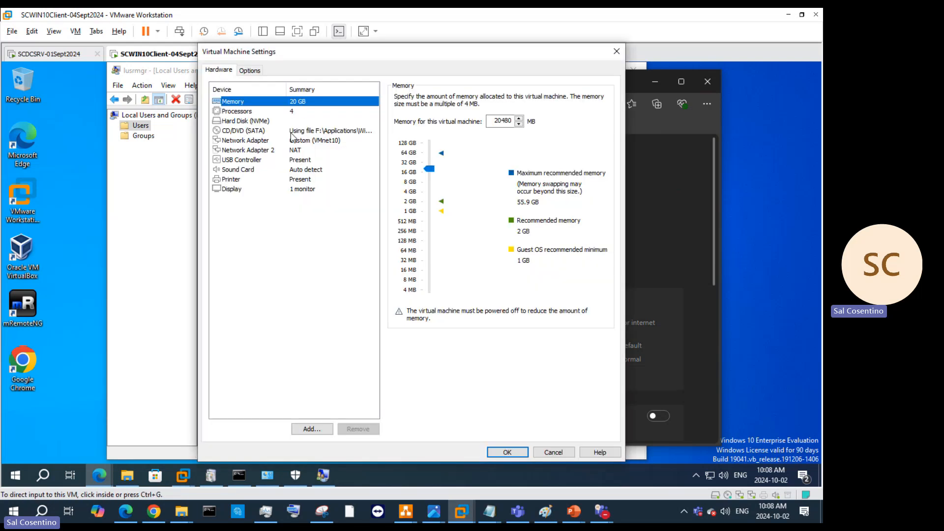
click(269, 115)
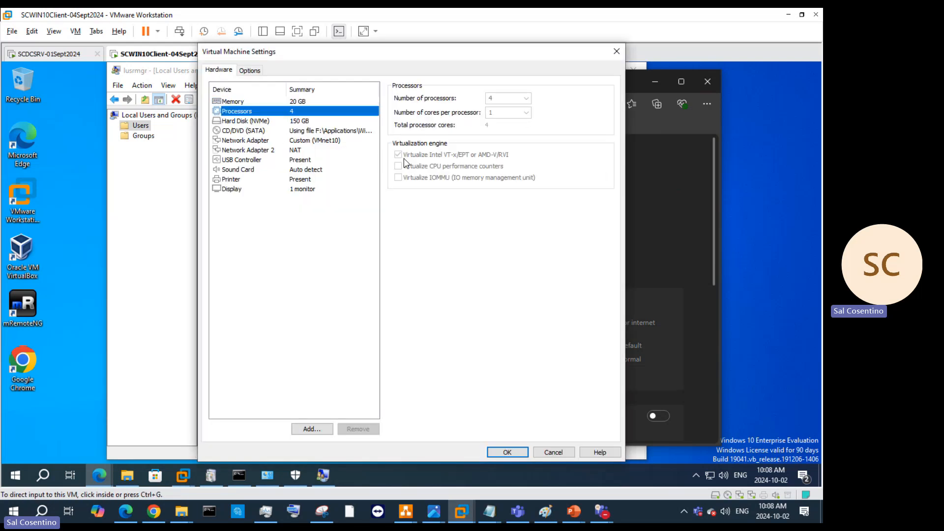
click(616, 51)
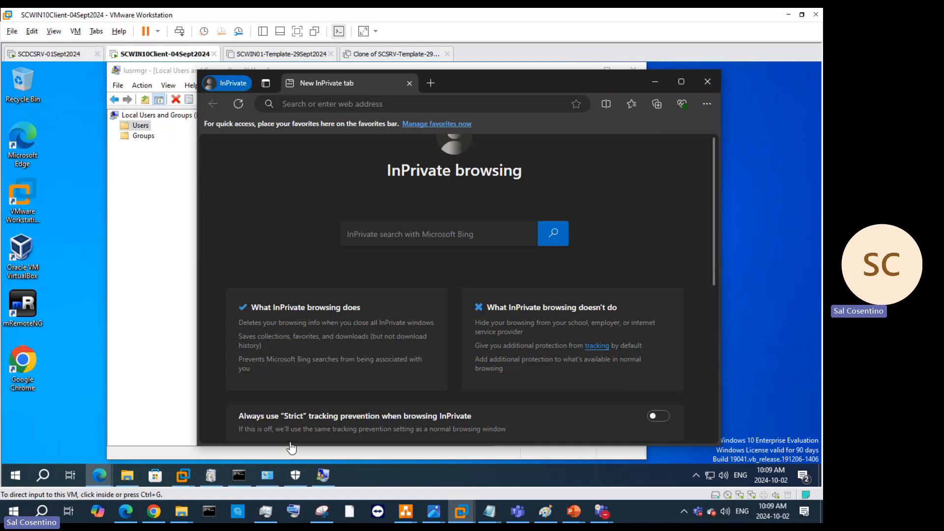
Dismiss User Accounts and restore Windows Features, showing Microsoft Defender Application Guard unchecked
click(268, 476)
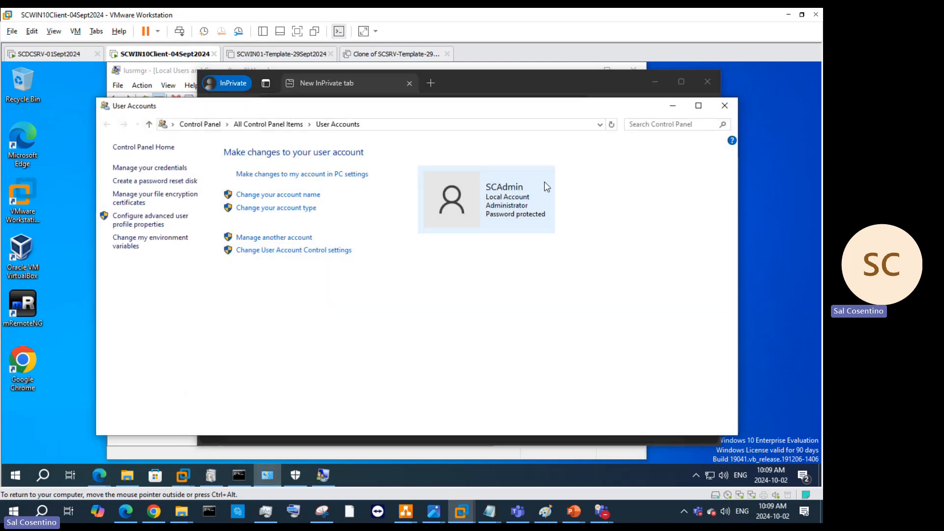
click(725, 105)
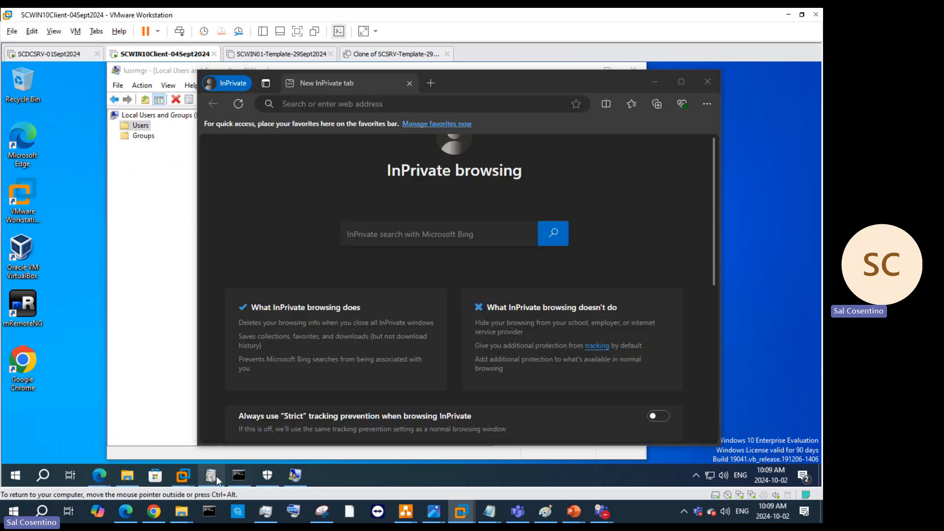
click(211, 476)
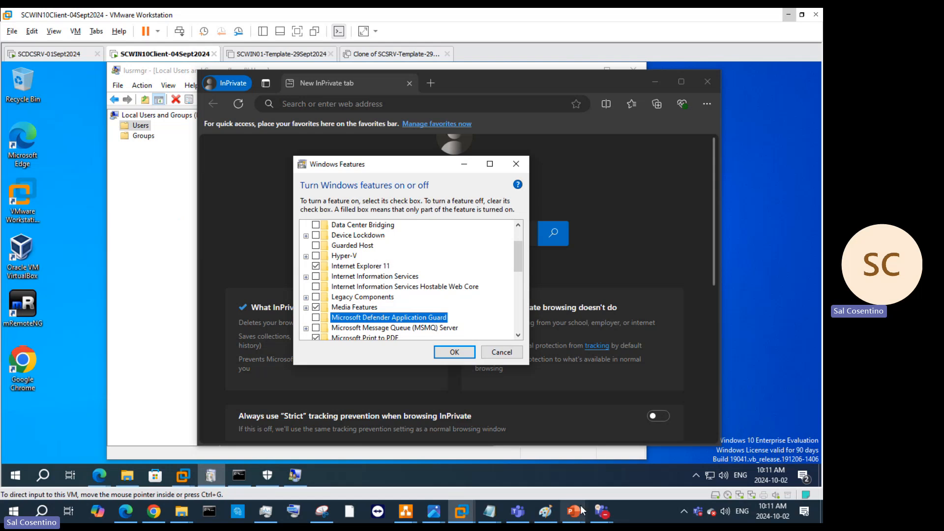
Switch to WDAGUtility.pptx in PowerPoint and display slide 5, 'Advantages'
mouse_move(582, 510)
click(761, 454)
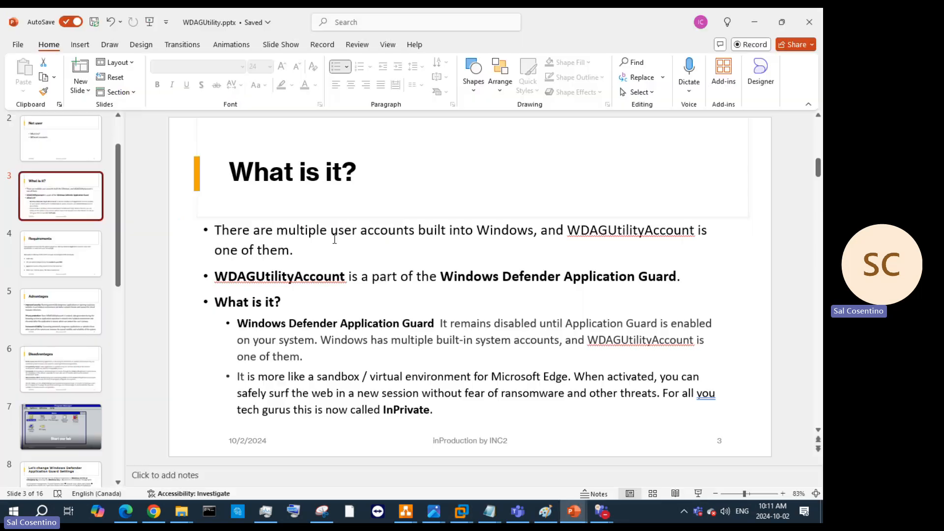
click(62, 308)
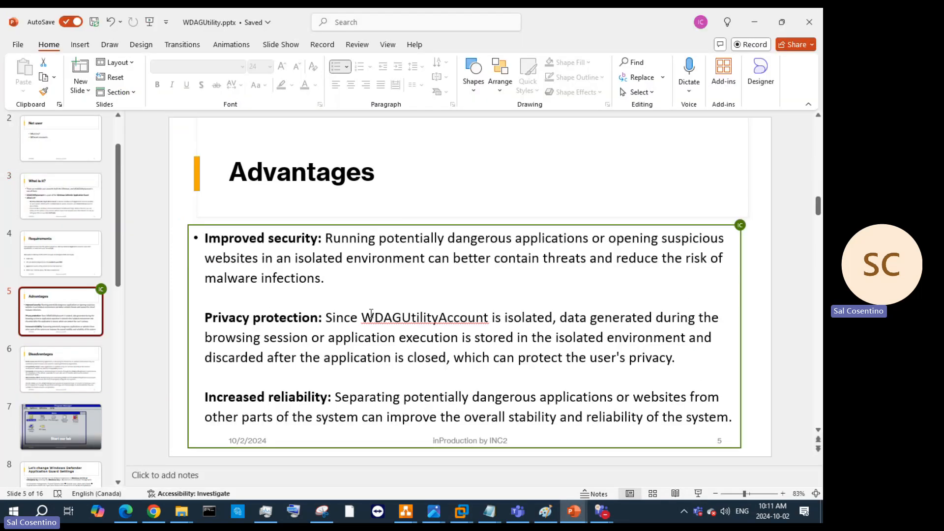
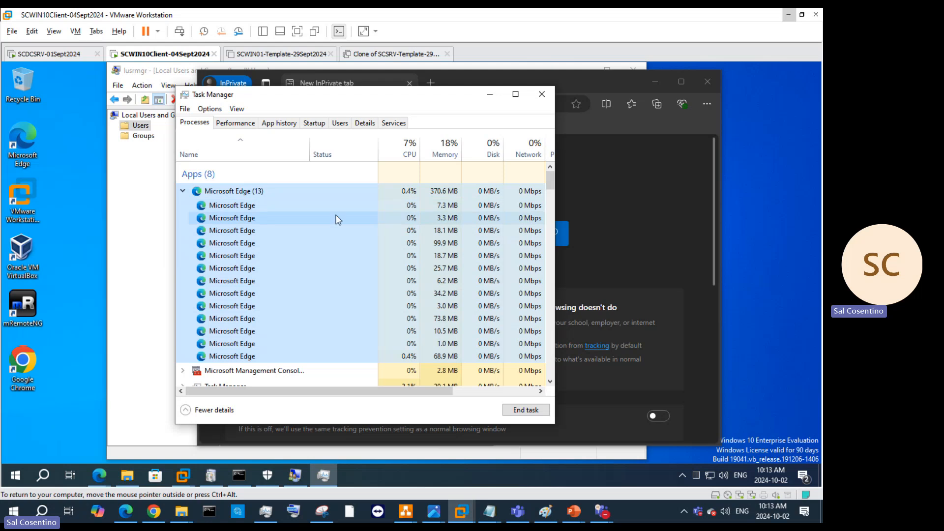
Open the file location of an Edge child process and maximize that Explorer window
right_click(270, 228)
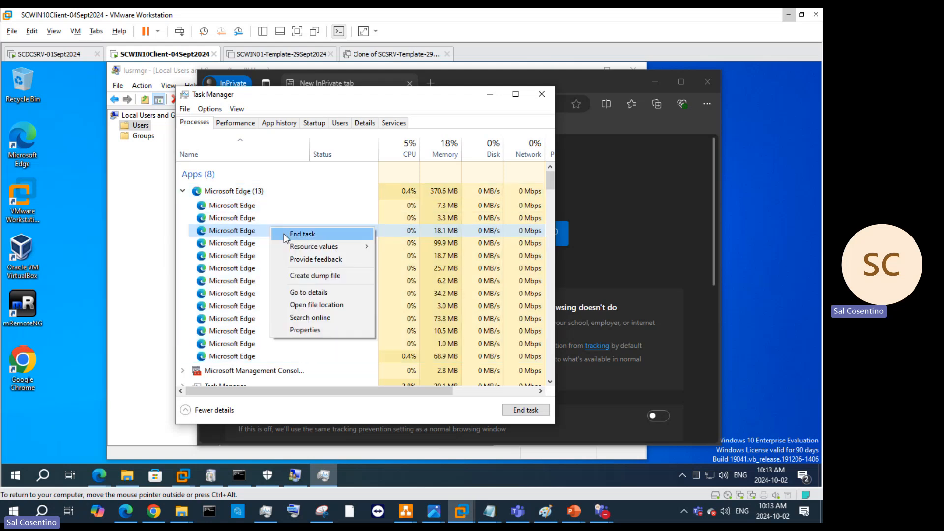
click(323, 305)
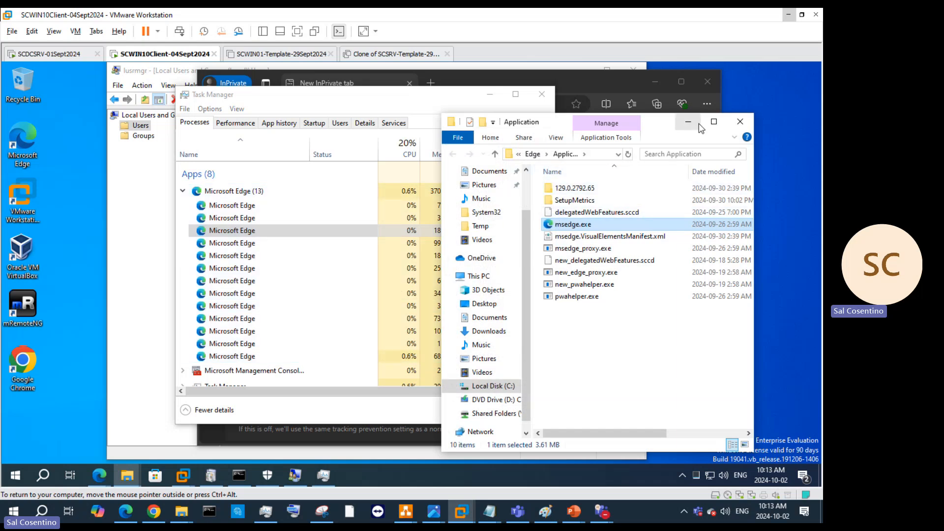
click(714, 121)
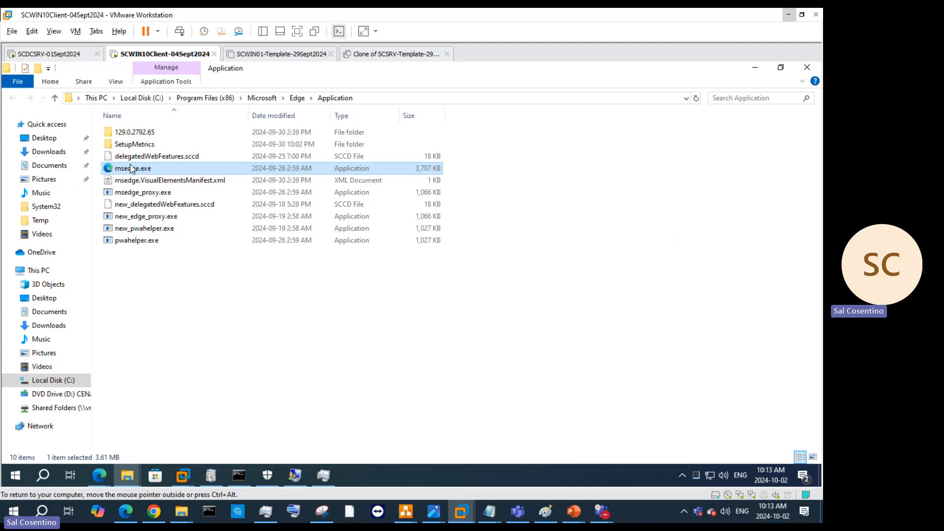
On the SCDCSRV-01Sept2024 server VM, launch Task Manager from the taskbar and expand it to more details
click(785, 16)
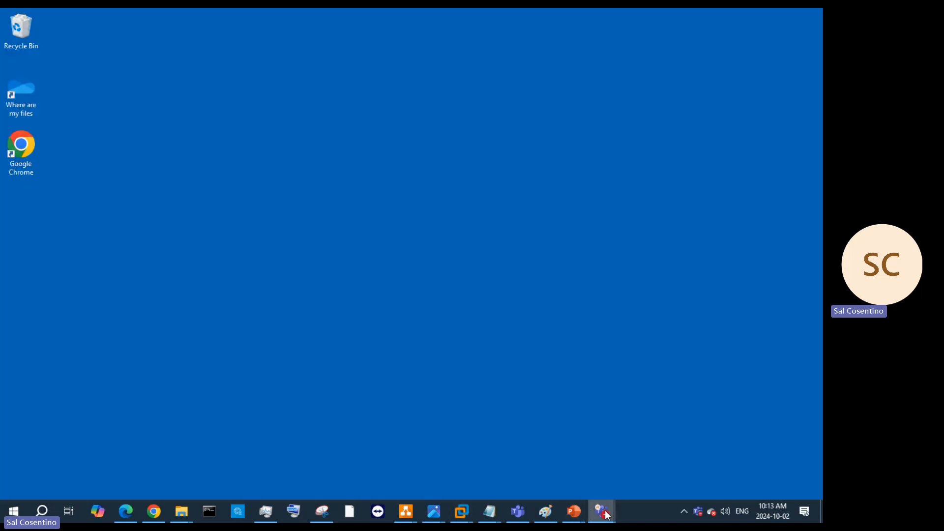
mouse_move(462, 505)
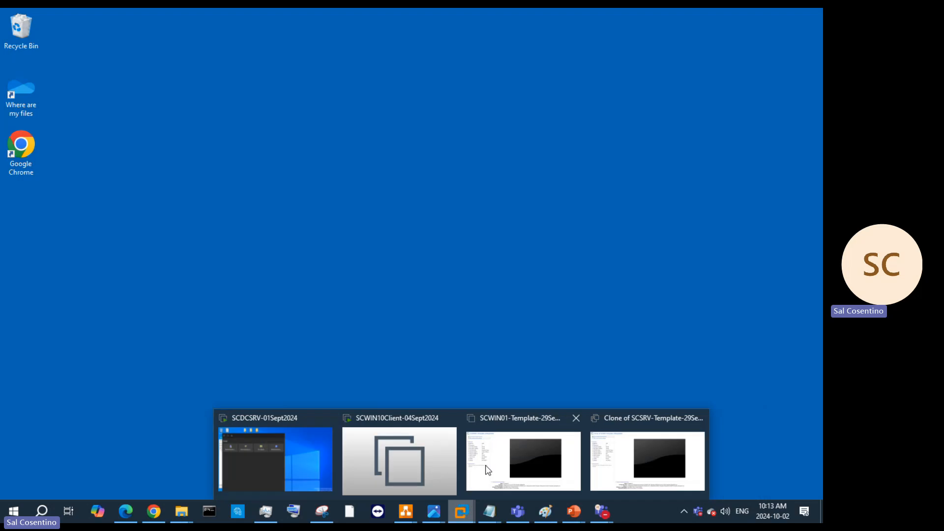
click(301, 435)
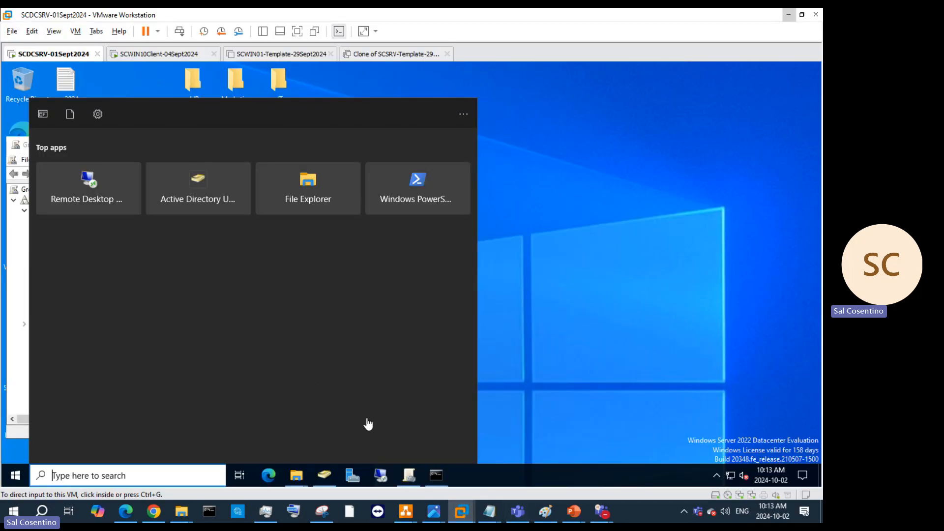
right_click(542, 480)
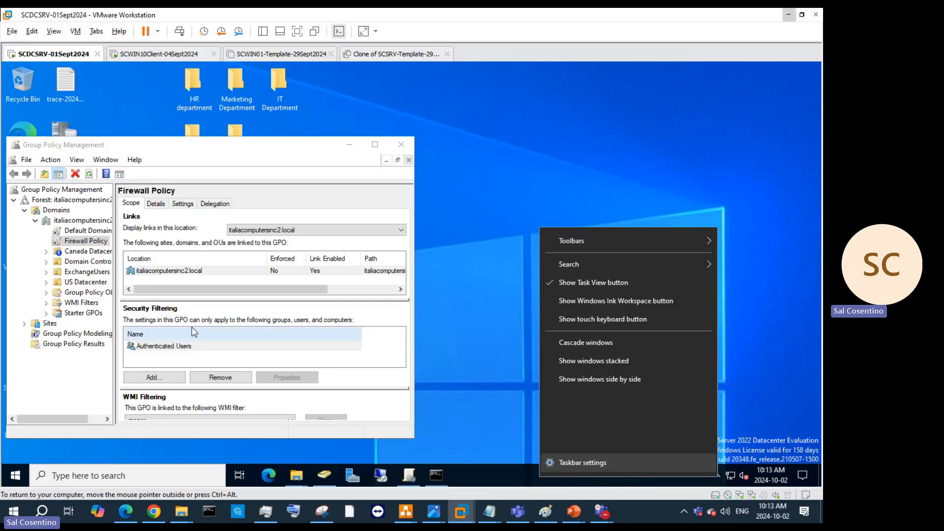
click(595, 422)
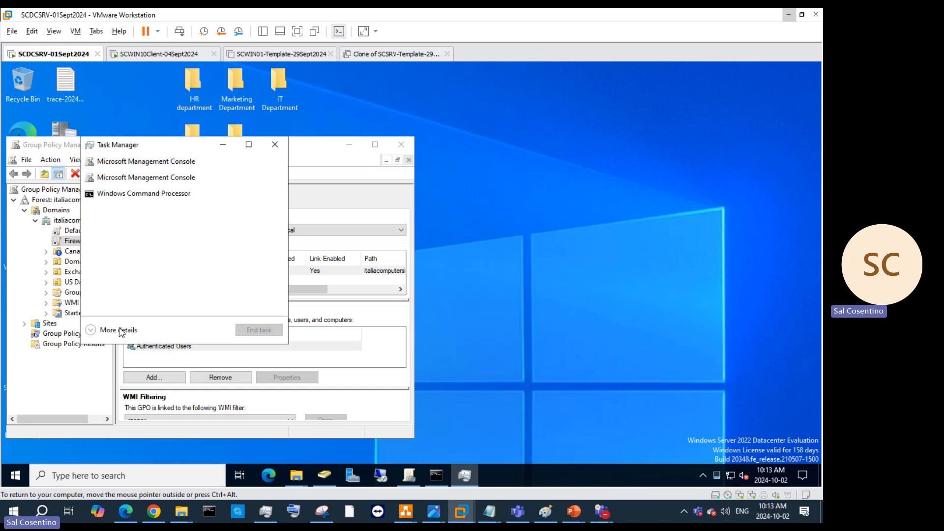
click(121, 330)
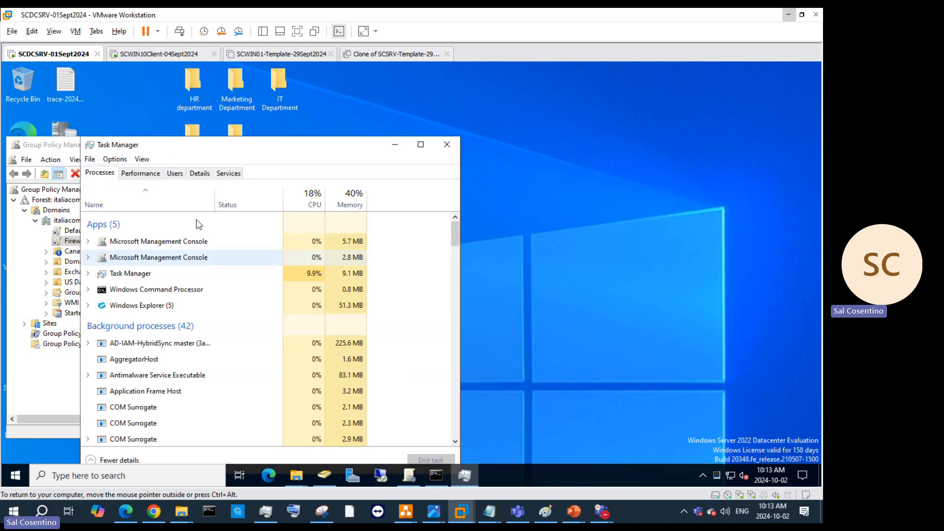
Minimize the server's Task Manager and Group Policy Management, then close the client's Edge folder window
click(394, 146)
click(347, 144)
click(159, 55)
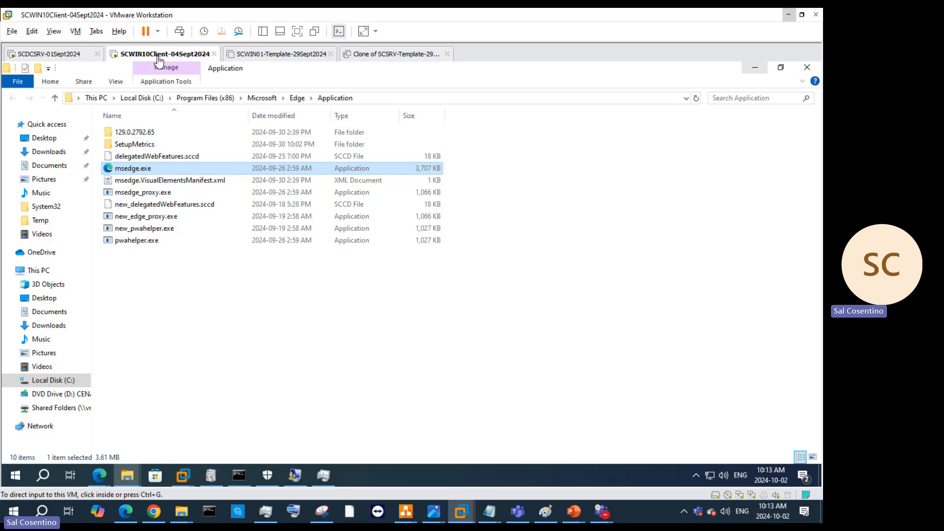
click(808, 69)
Add Command line and Operating system context columns to Task Manager's Details tab, then maximize it
click(361, 124)
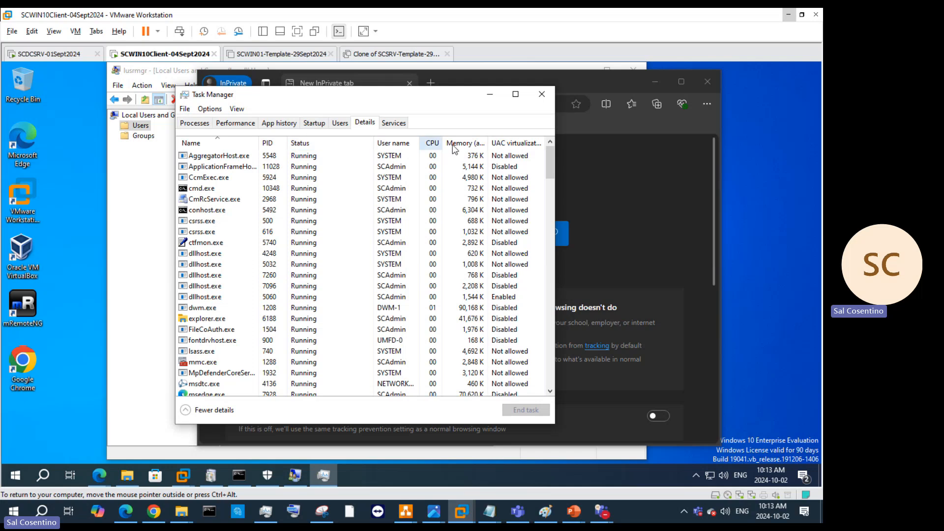
right_click(349, 144)
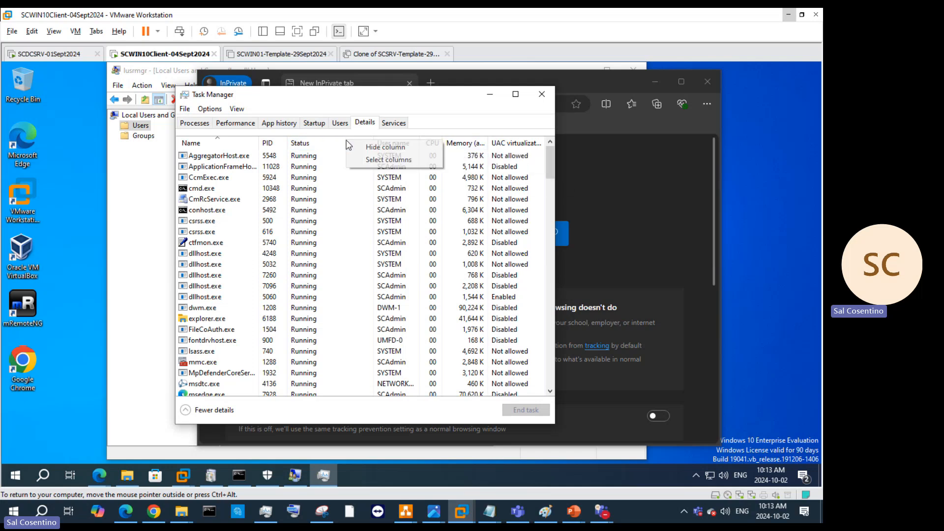
click(386, 160)
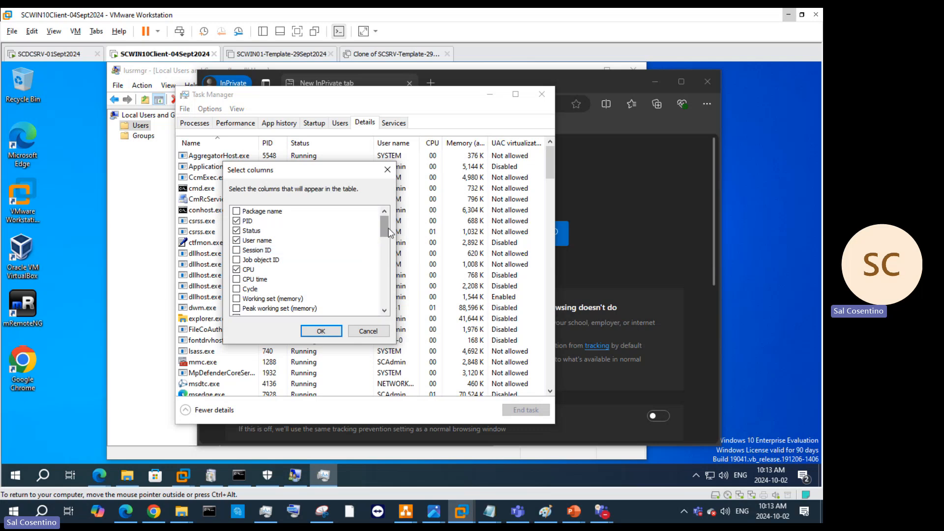
drag(385, 230, 376, 287)
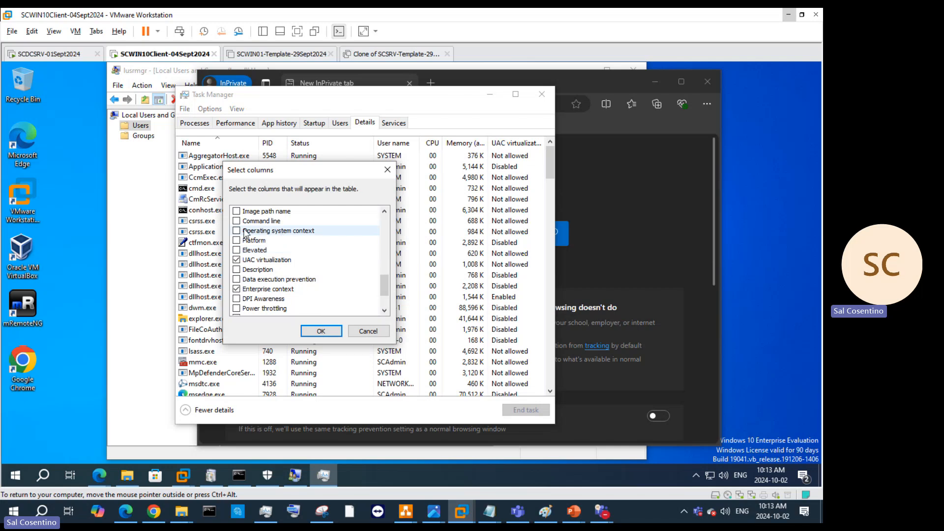
click(237, 231)
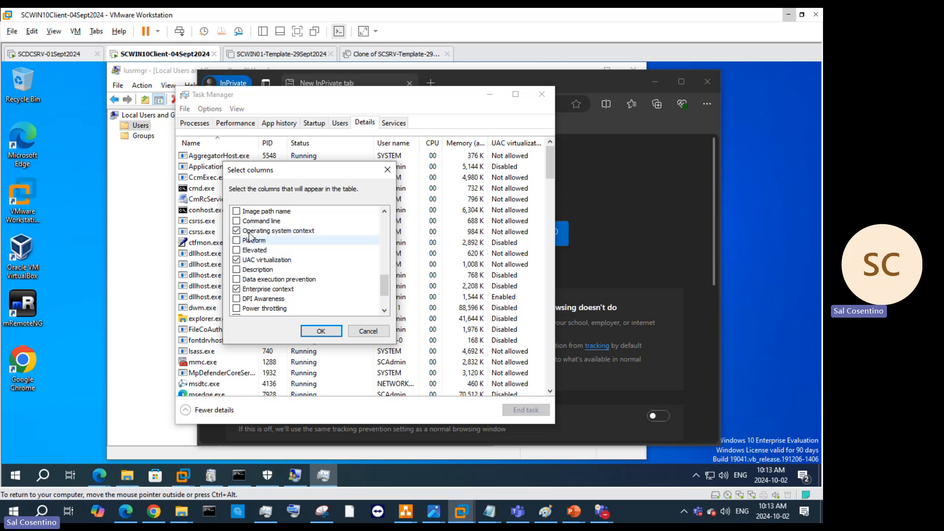
click(236, 220)
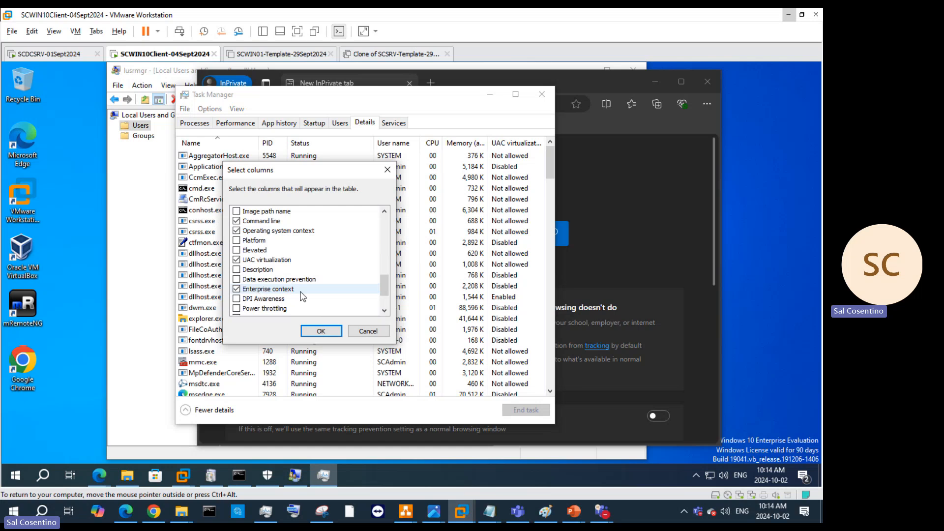
click(321, 332)
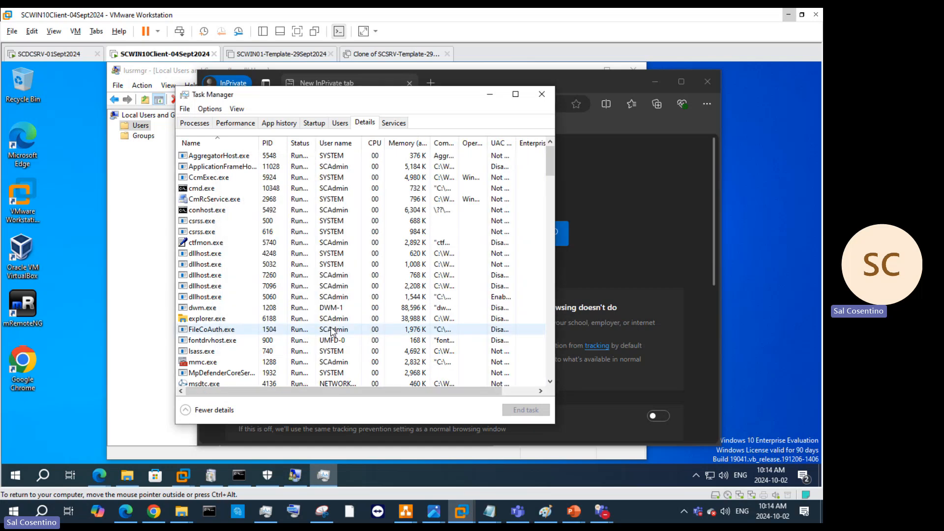
click(521, 99)
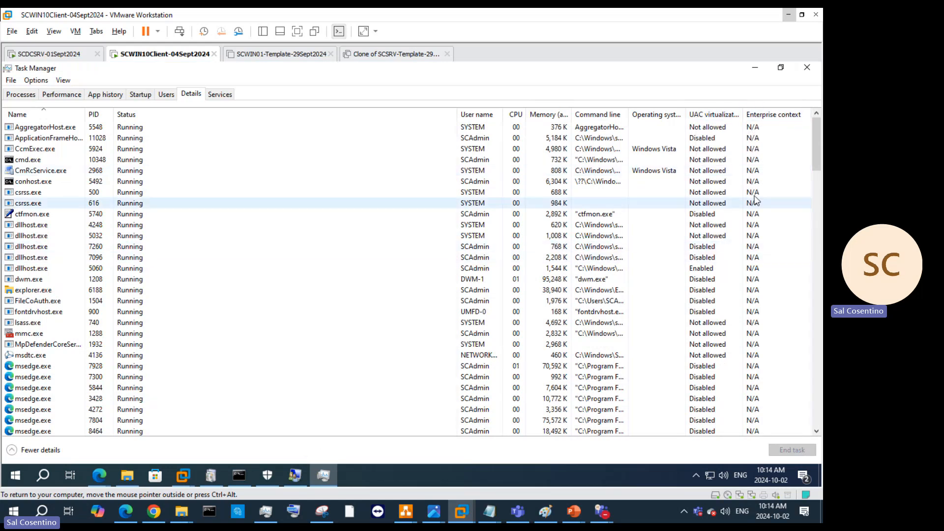
mouse_move(817, 158)
mouse_down()
mouse_move(812, 397)
mouse_move(814, 170)
mouse_up()
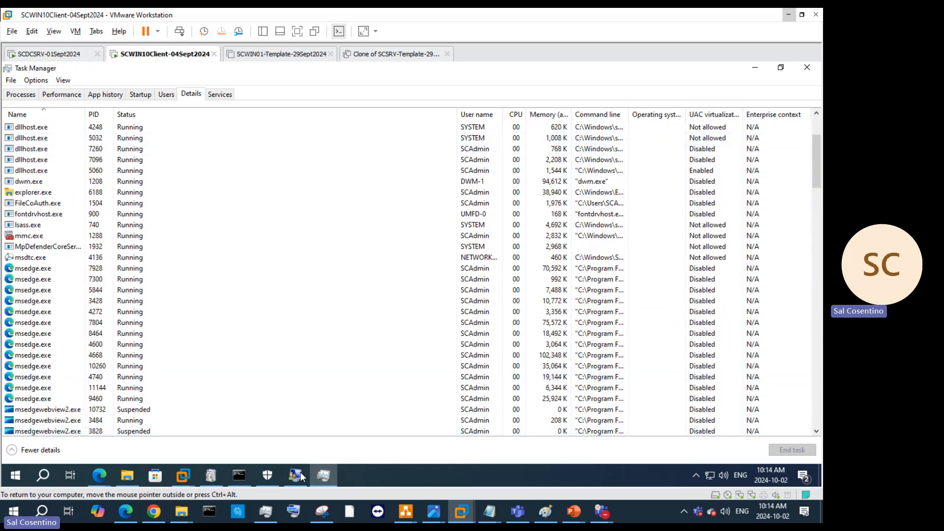
In the InProduction by INC2 Intune window, maximize Edge and open Apps > App protection policies
click(90, 476)
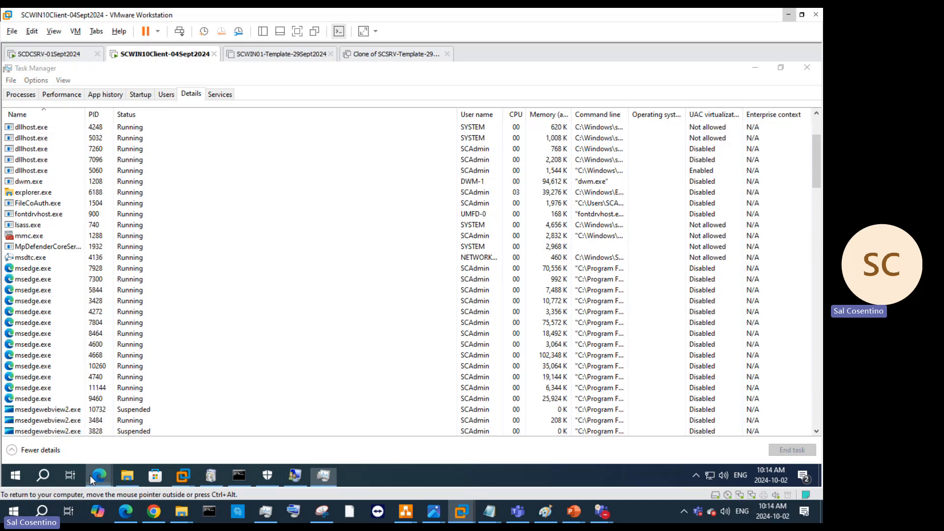
click(55, 439)
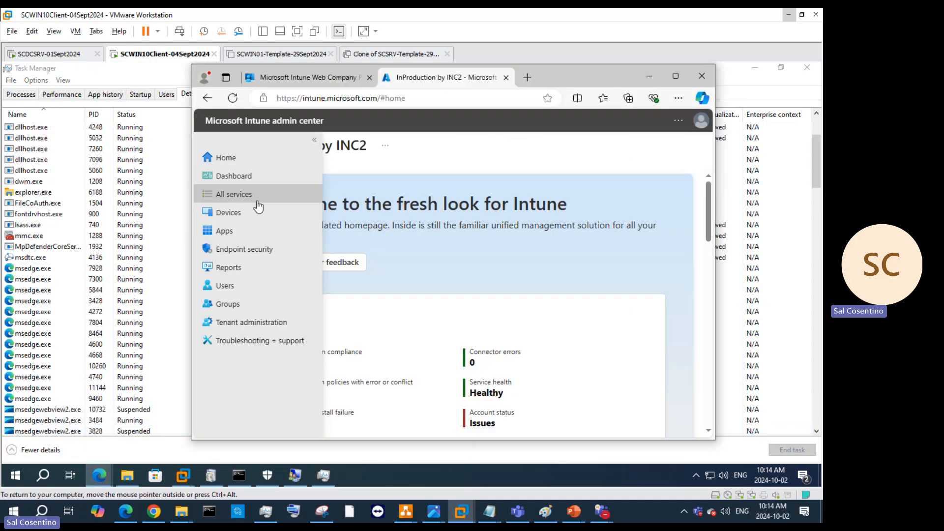
click(246, 238)
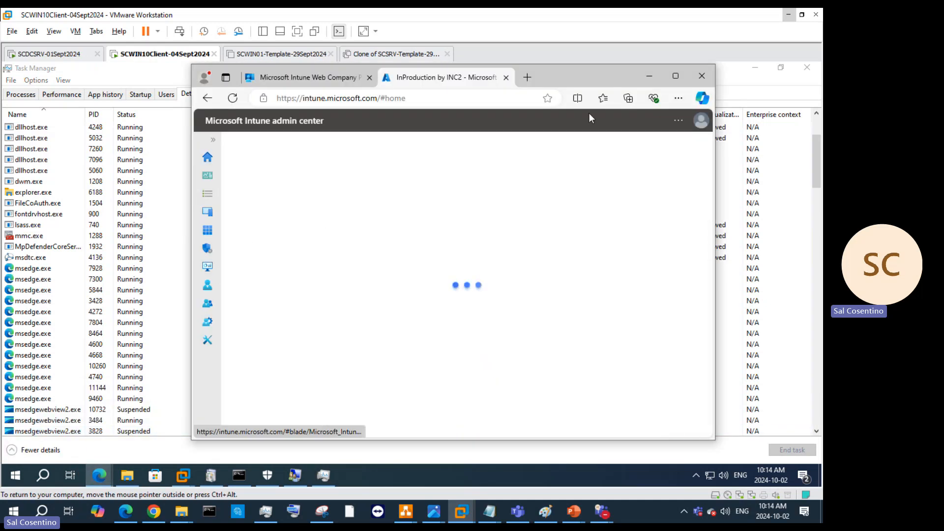
click(676, 76)
scroll(206, 389, down, 2)
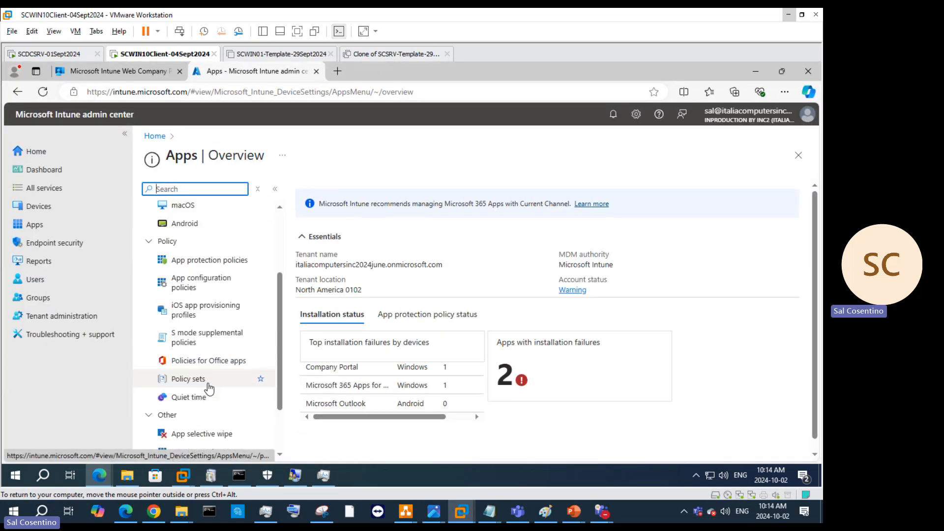
click(226, 264)
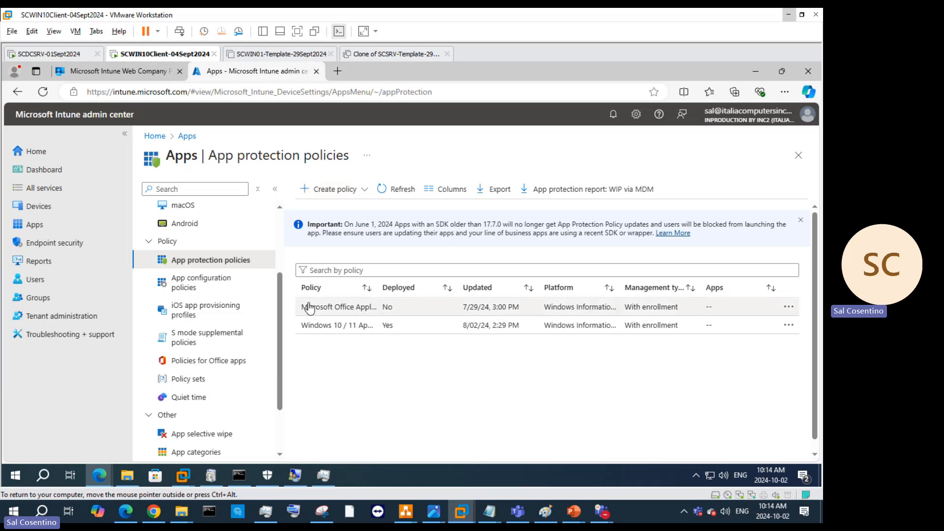
Open the Windows 10 / 11 policy's properties, review Advanced settings in edit mode, then cancel
click(334, 326)
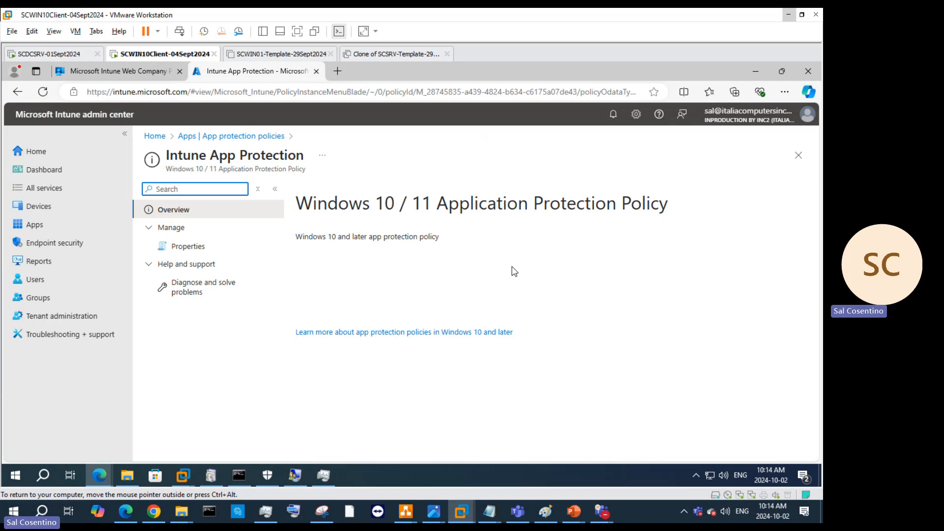
click(195, 247)
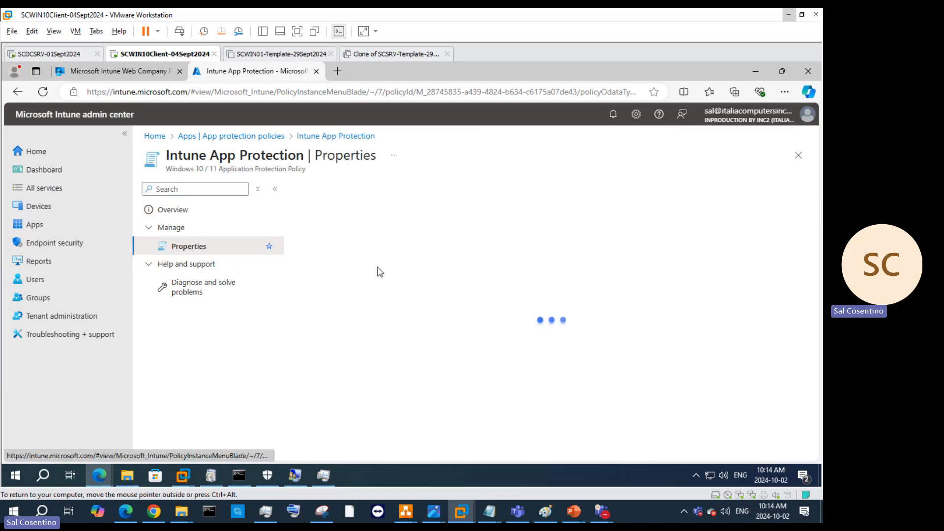
scroll(379, 271, down, 3)
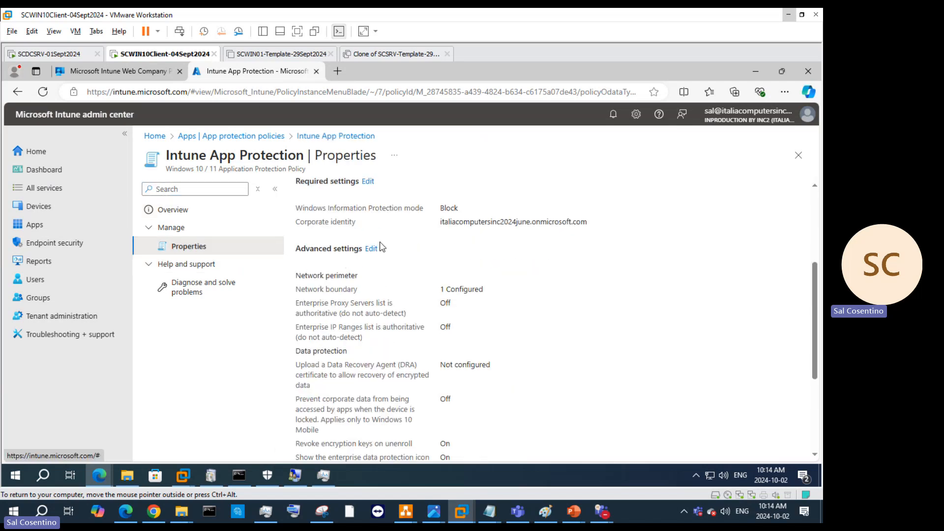
click(372, 249)
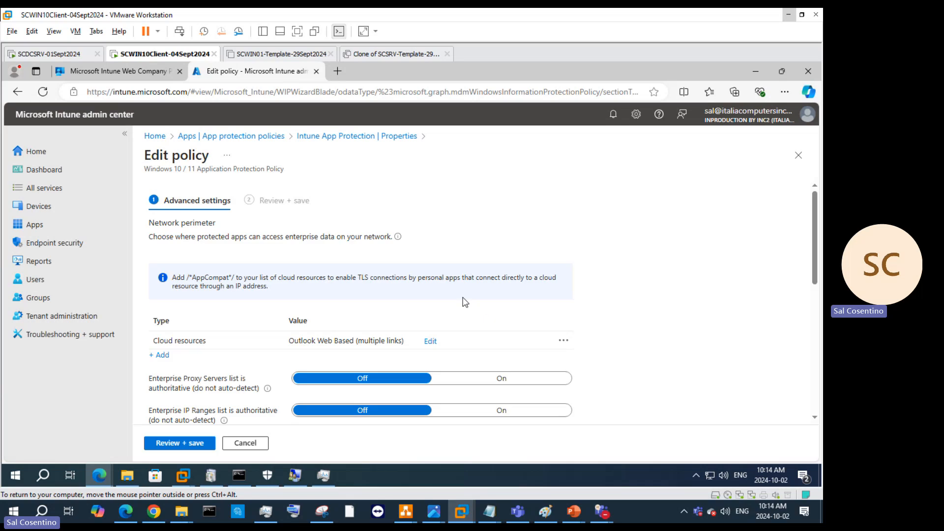
scroll(411, 291, down, 3)
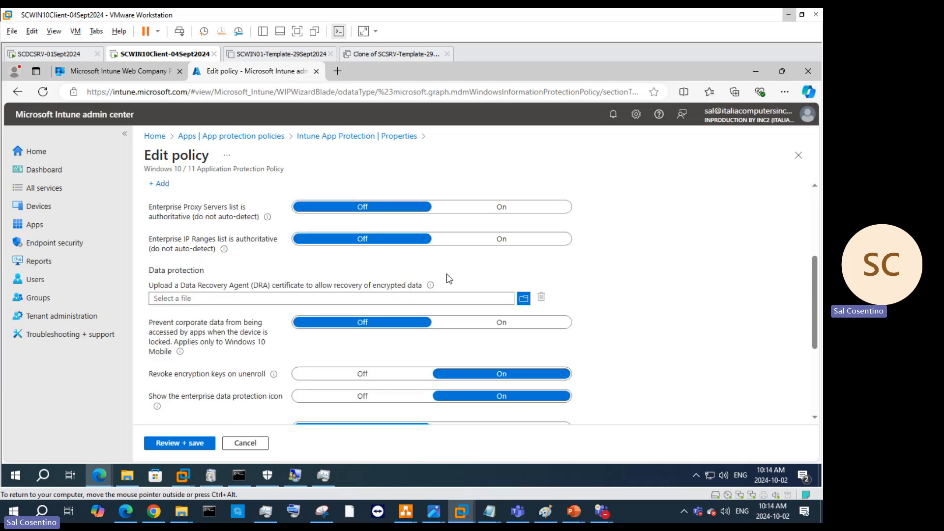
scroll(449, 278, down, 3)
scroll(446, 276, up, 7)
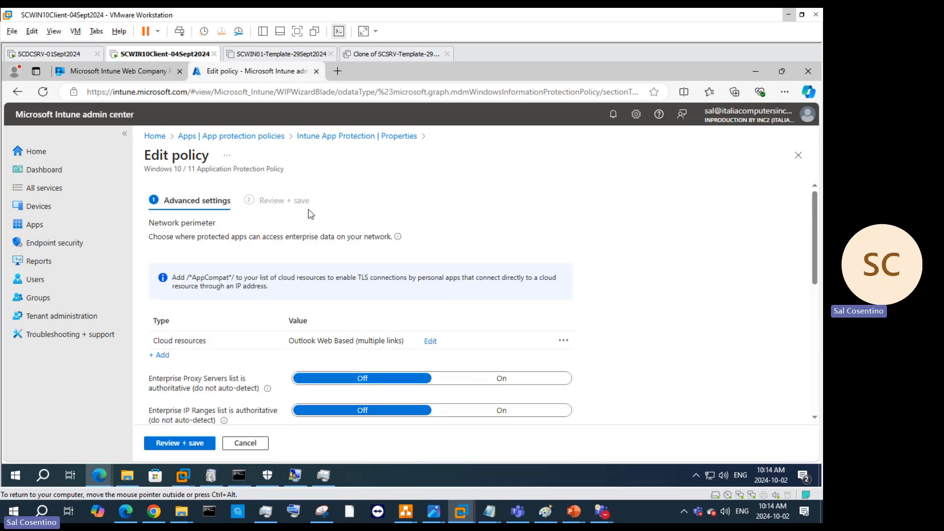
click(242, 444)
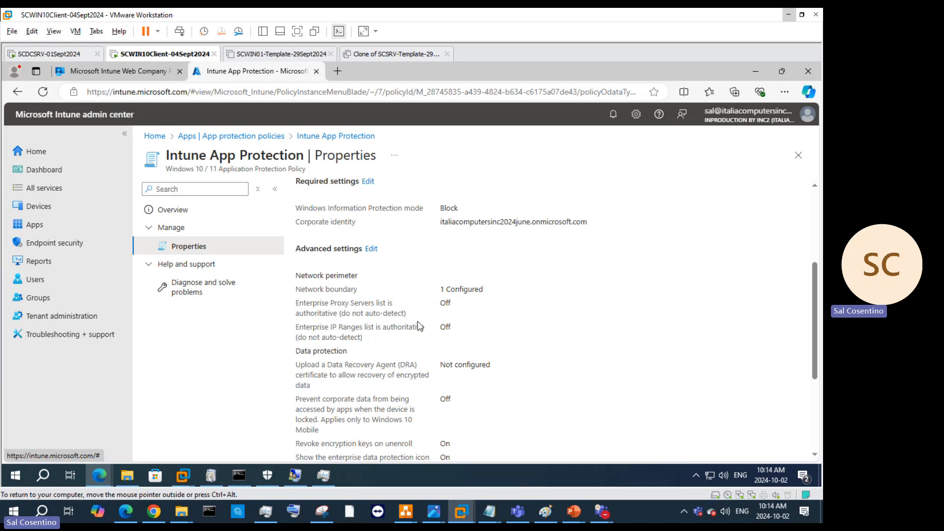
Review the policy's Targeted apps list, go back to the policies, and reopen the Windows 10 / 11 policy
scroll(418, 325, down, 3)
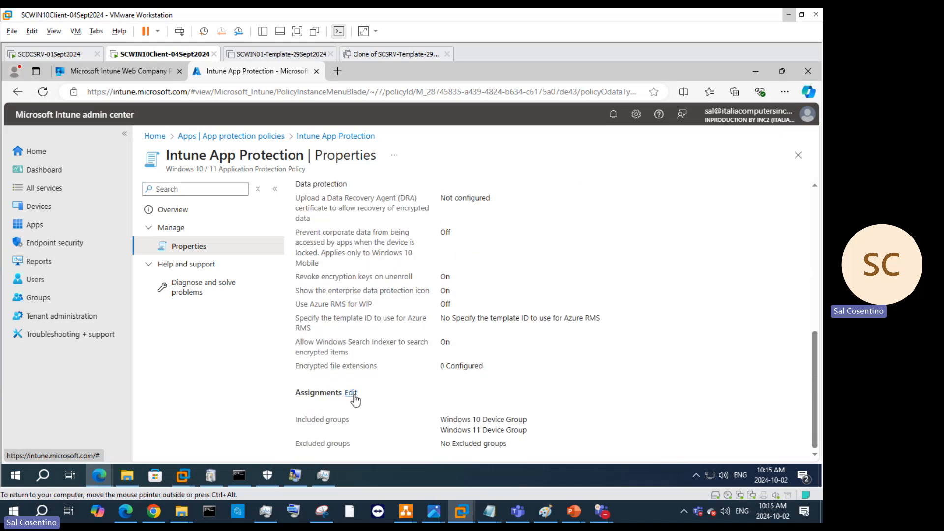
scroll(364, 389, up, 10)
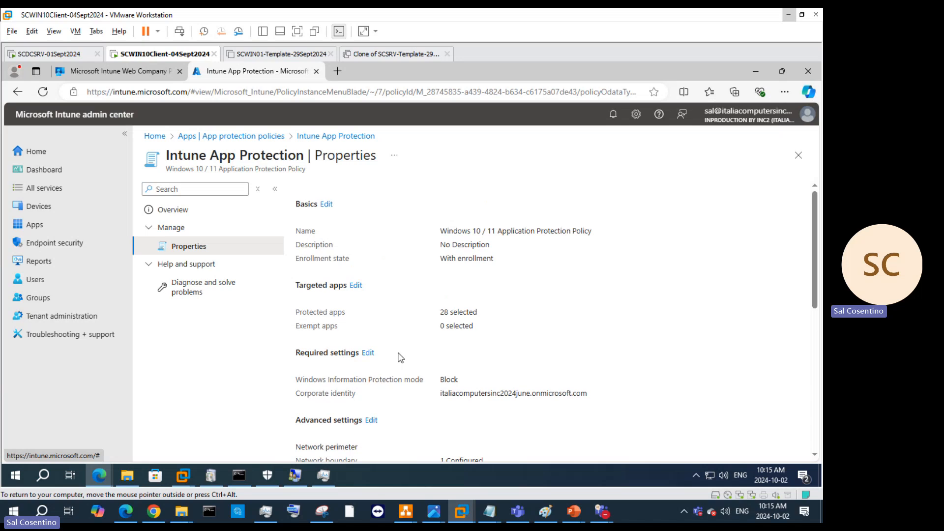
click(355, 286)
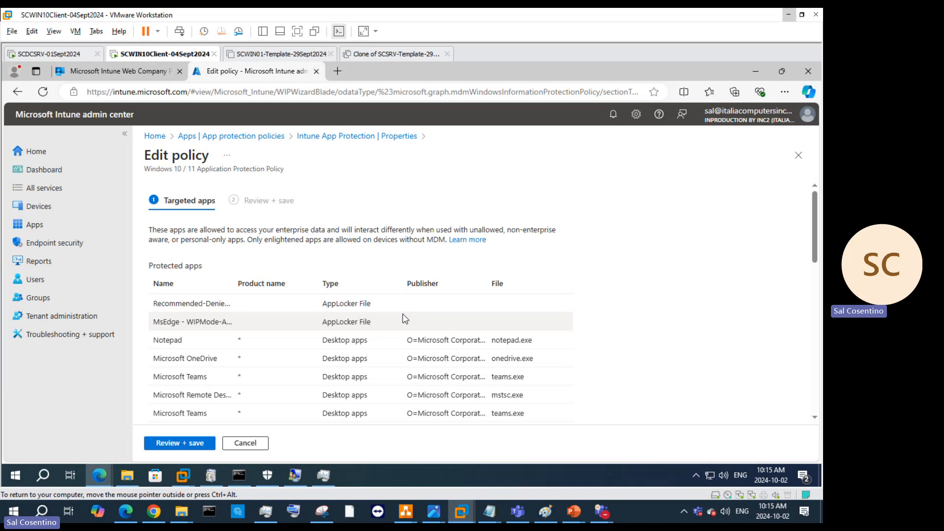
click(249, 136)
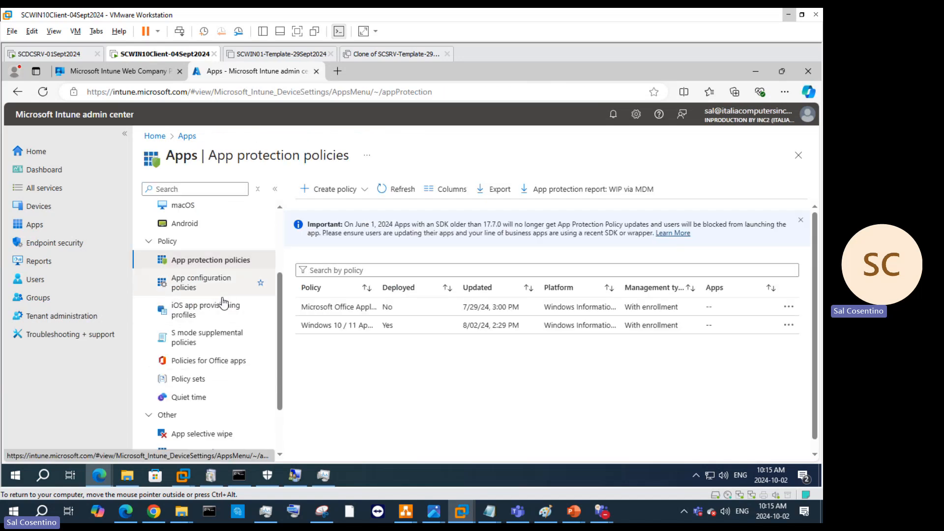
scroll(222, 304, down, 2)
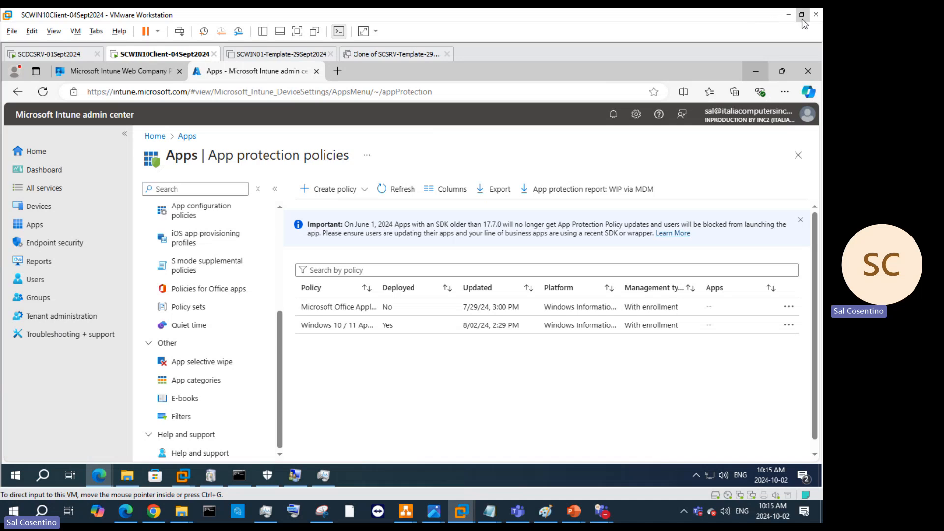
click(338, 326)
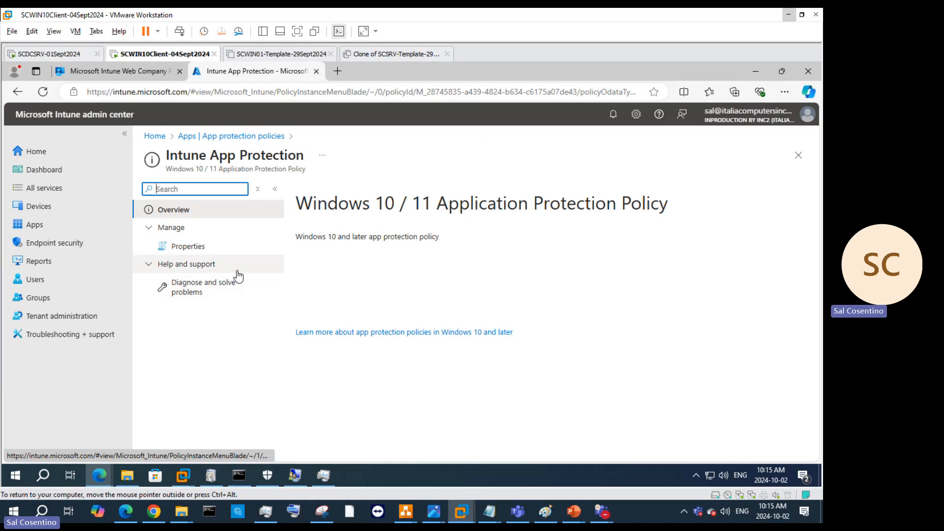
Open the Microsoft Office Application Protection Policy from the list, then return to the Apps overview
click(98, 232)
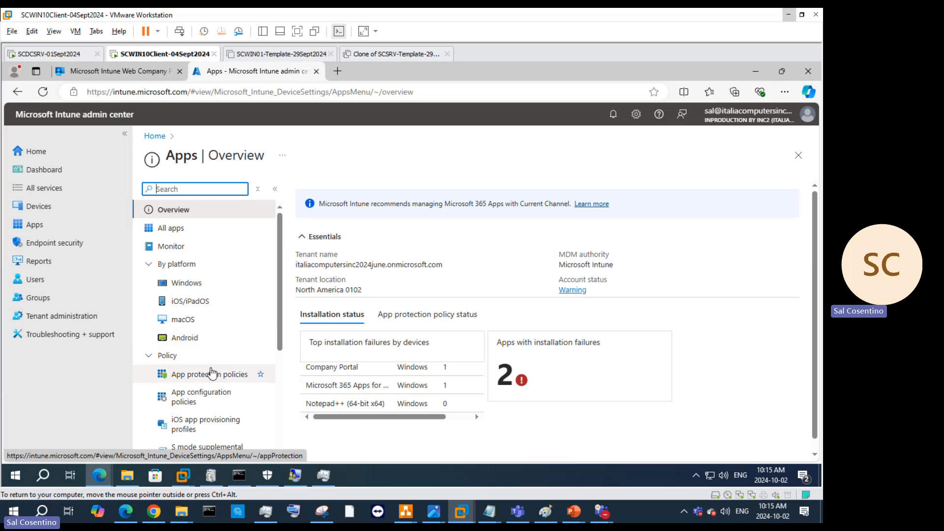
click(226, 381)
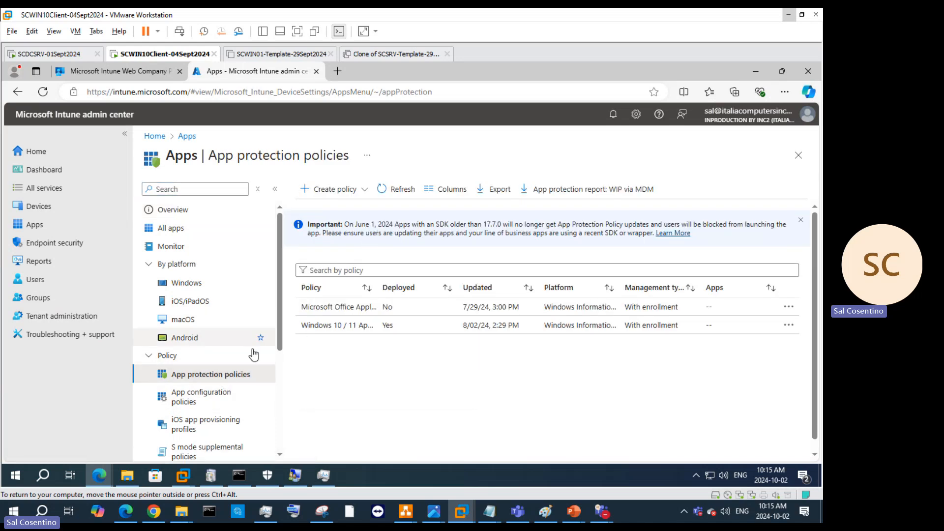
scroll(239, 369, down, 1)
click(344, 306)
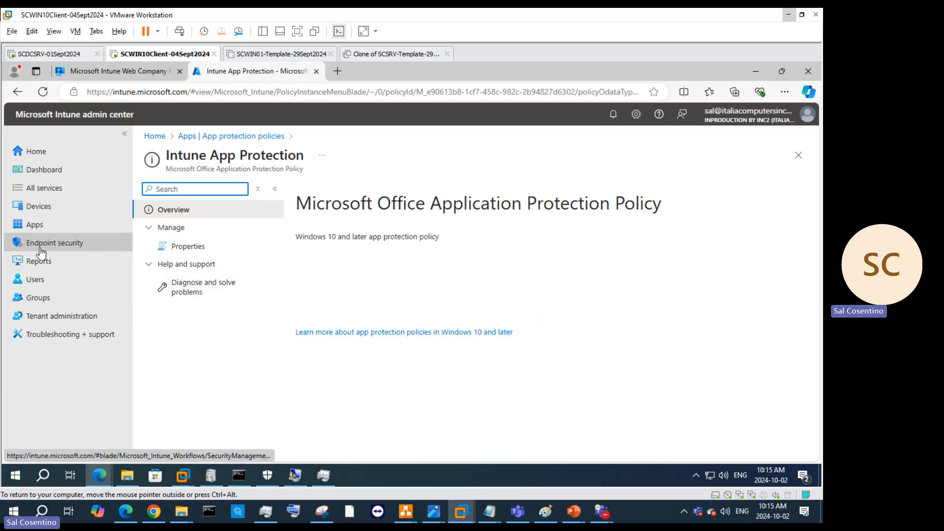
click(35, 227)
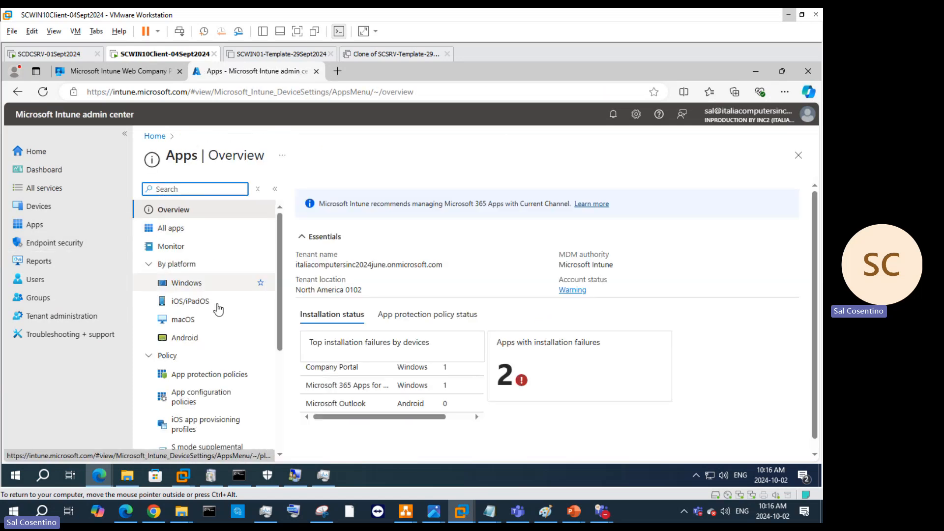
scroll(217, 310, down, 3)
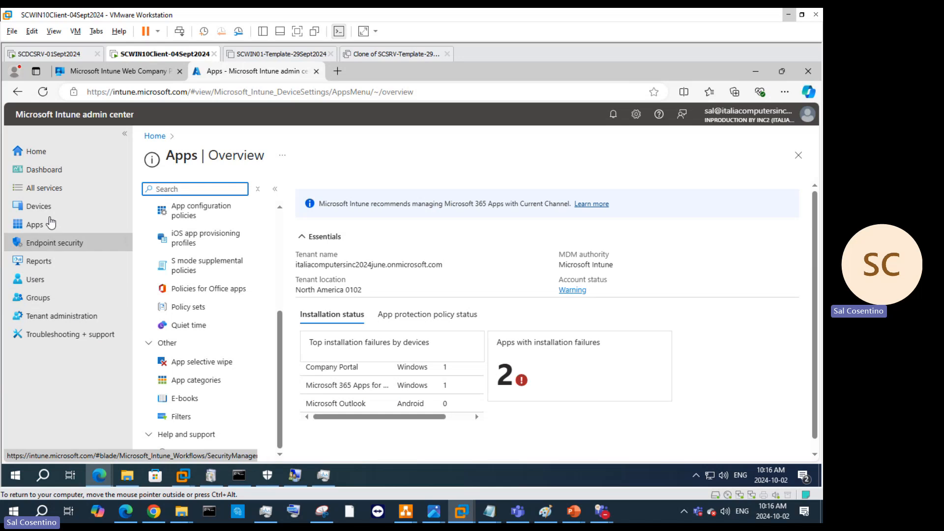
Browse the Intune Devices overview menu, then minimize Edge to bring back Task Manager's Details tab
click(39, 206)
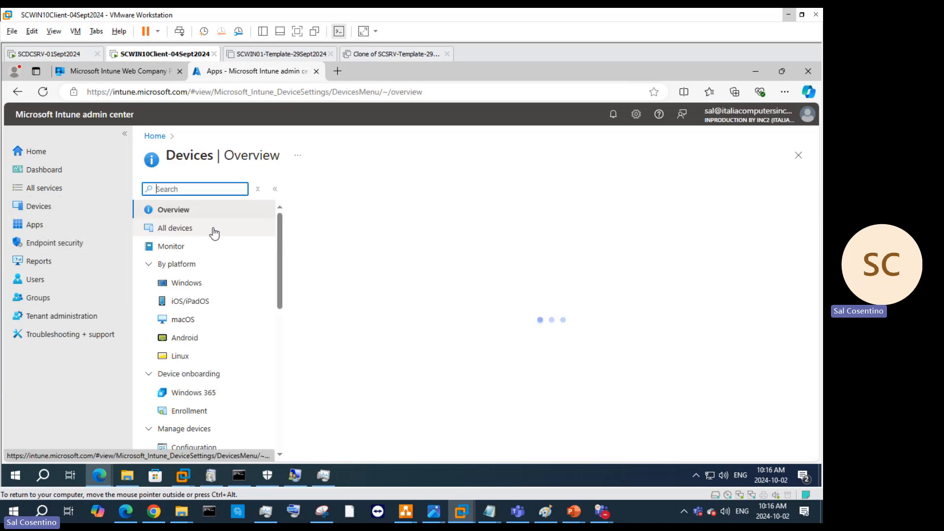
scroll(215, 234, down, 2)
scroll(221, 246, down, 5)
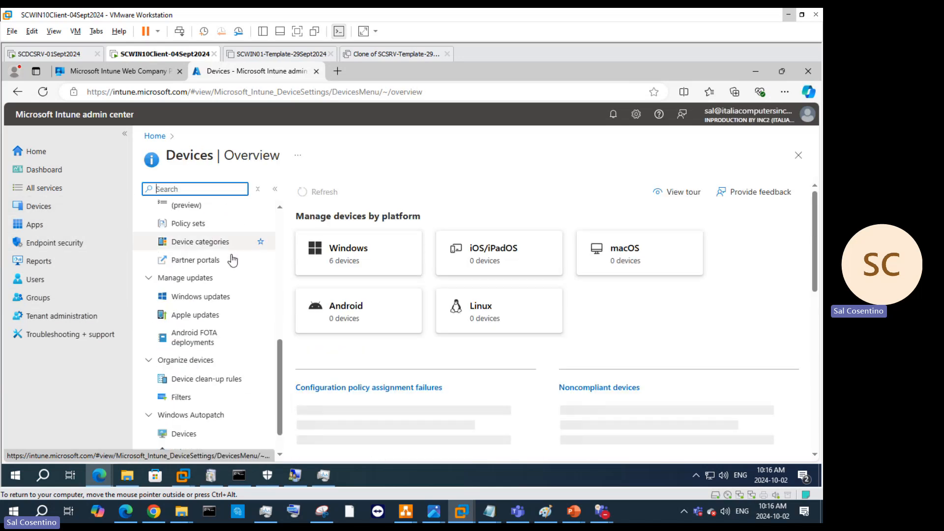
scroll(236, 302, up, 4)
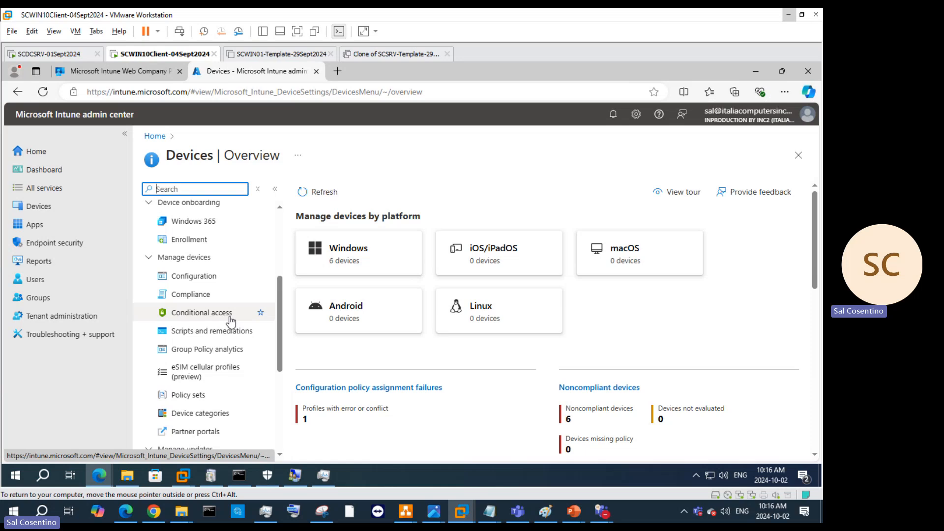
scroll(230, 321, down, 4)
scroll(230, 323, up, 3)
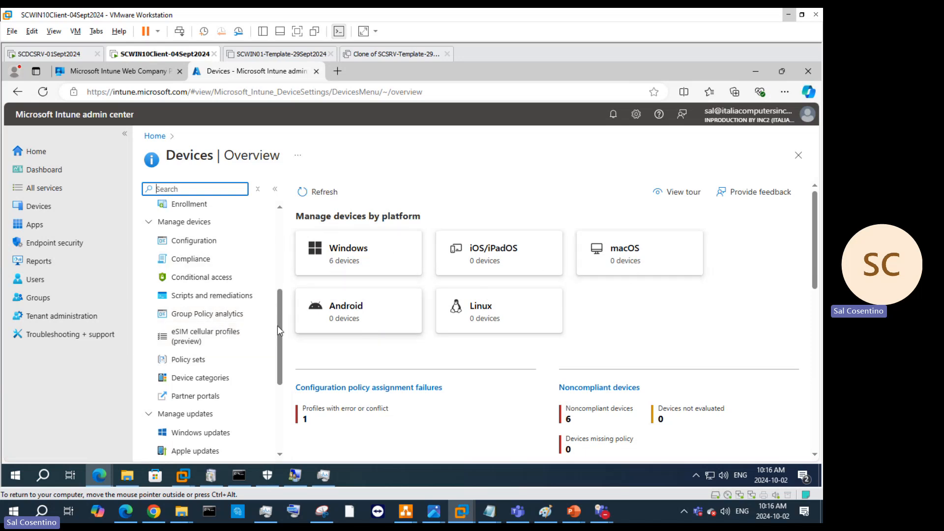
click(754, 72)
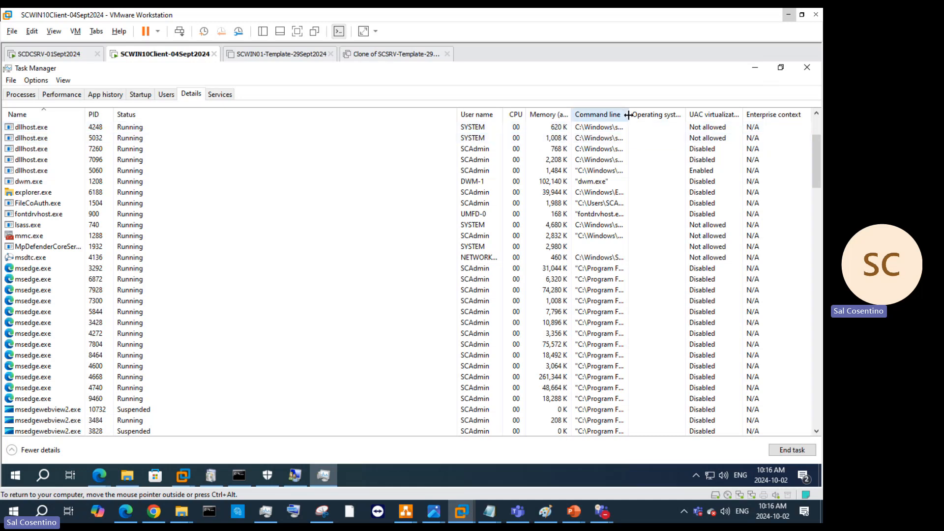
Widen the Command line column and select msedge.exe (PID 3292) to read its full path
drag(628, 114, 760, 115)
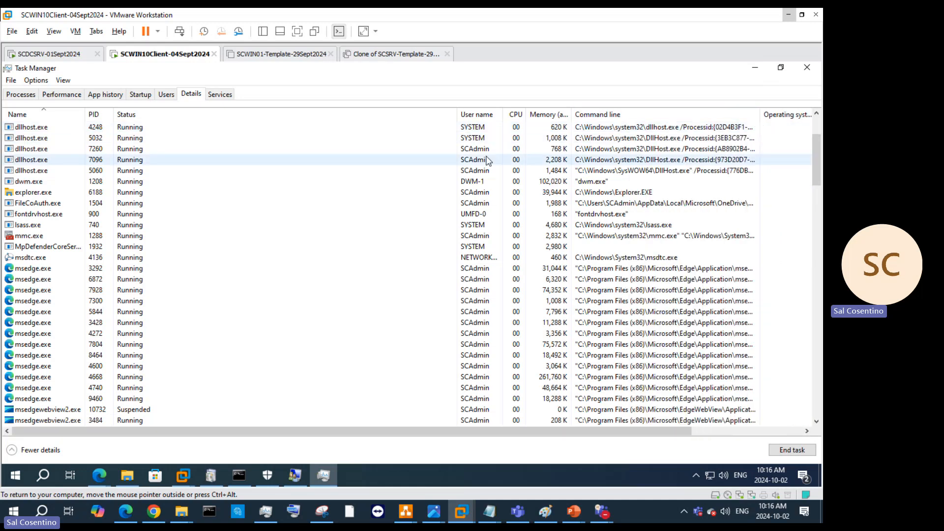
click(716, 269)
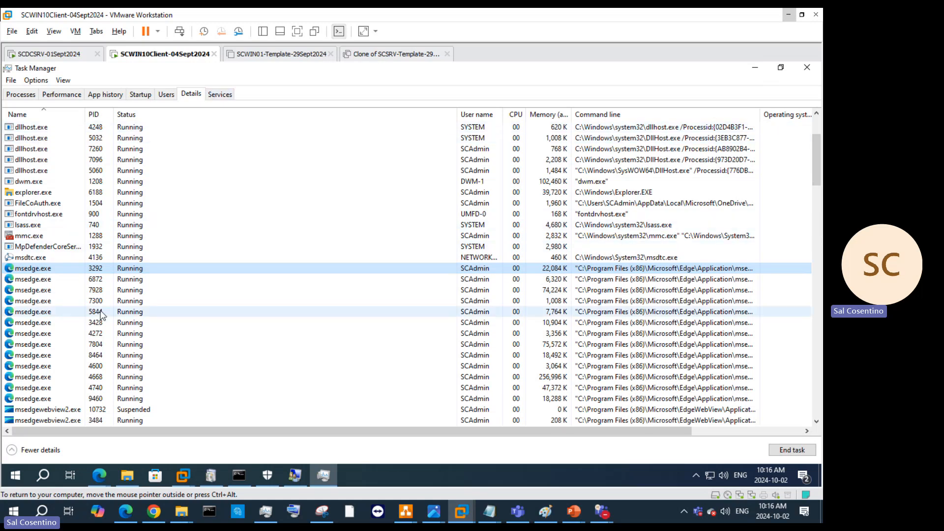
scroll(74, 247, down, 3)
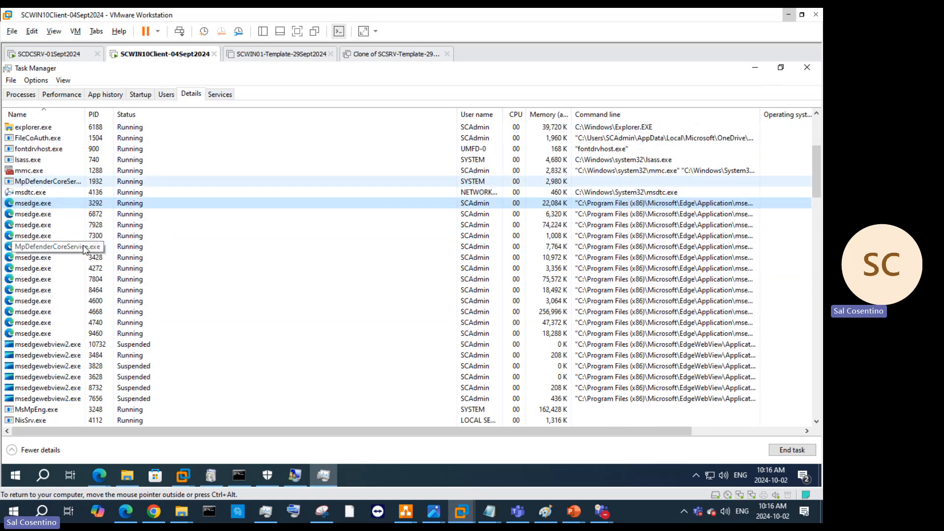
scroll(83, 248, down, 5)
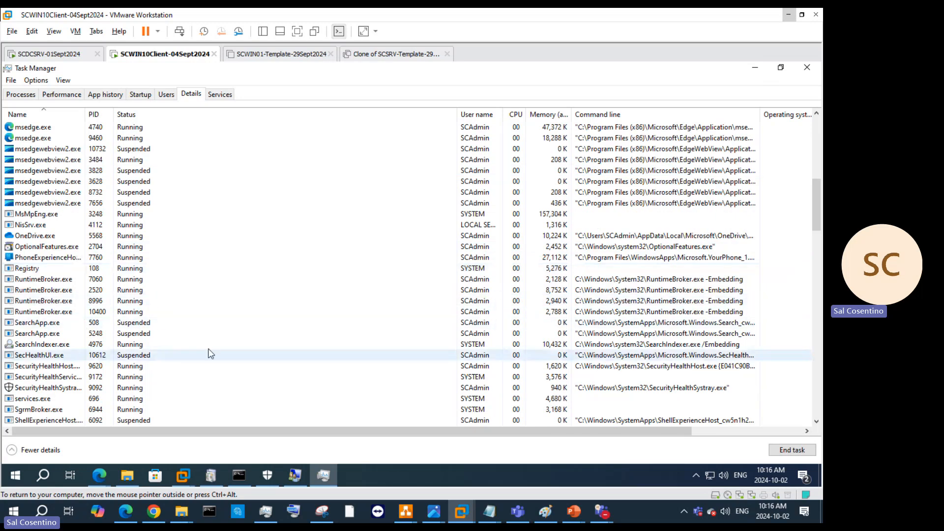
Briefly show the Windows Features dialog, then return to Task Manager and select OneDrive.exe
click(763, 68)
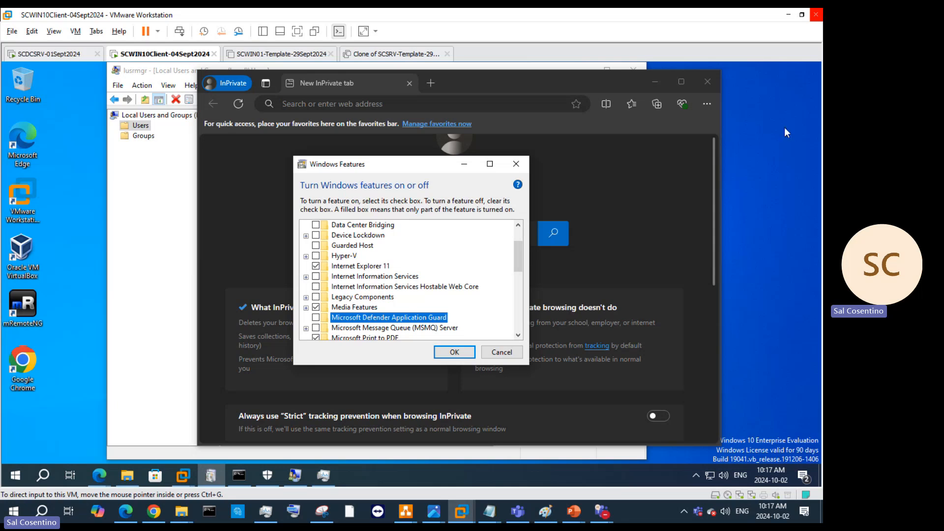
click(323, 475)
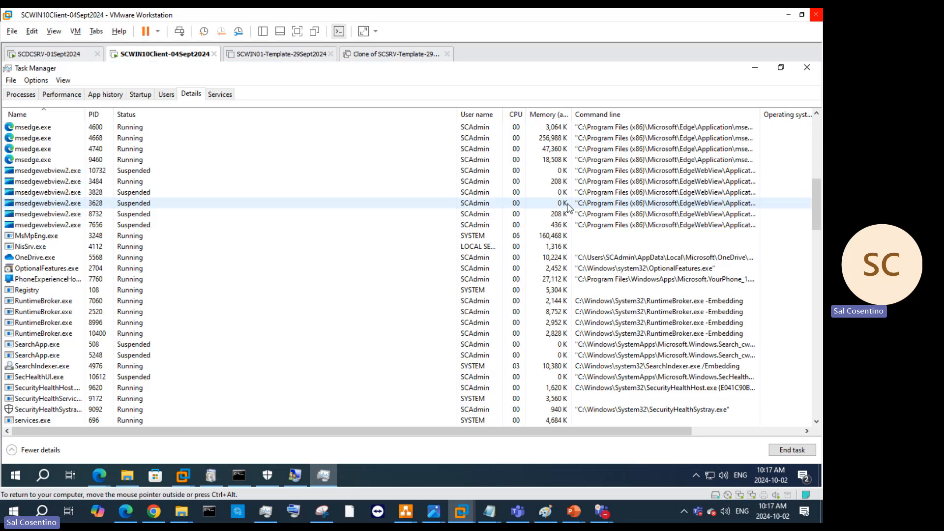
scroll(568, 206, up, 3)
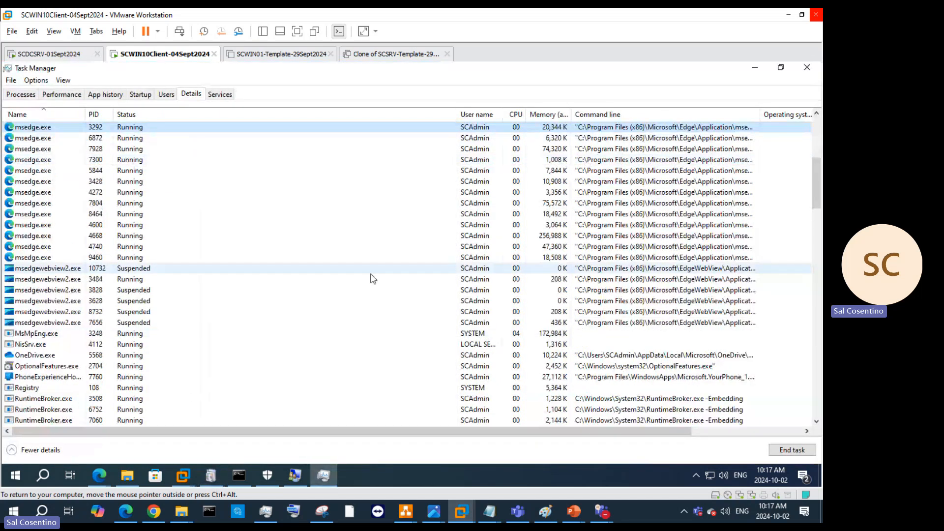
click(295, 359)
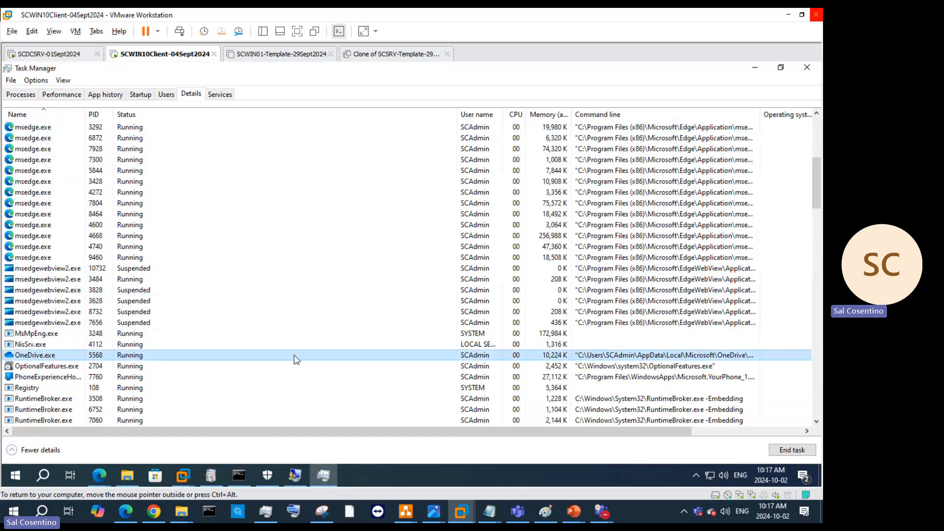
scroll(399, 244, up, 7)
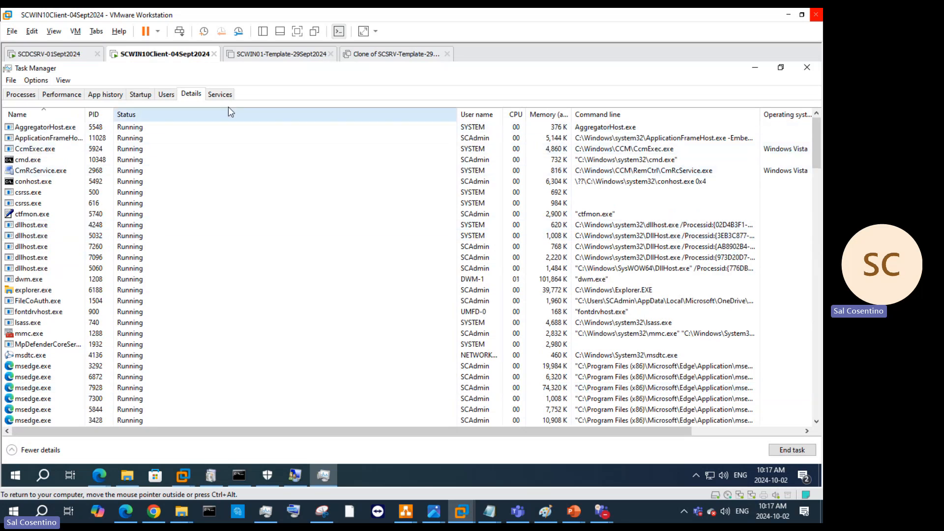
Scroll the Details list right to the Enterprise context column, then minimize VMware Workstation
click(220, 95)
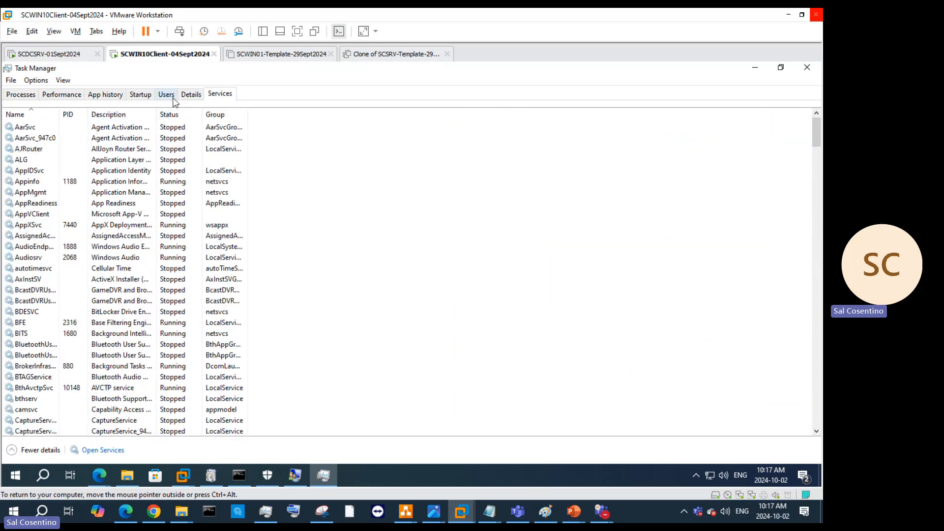
click(191, 94)
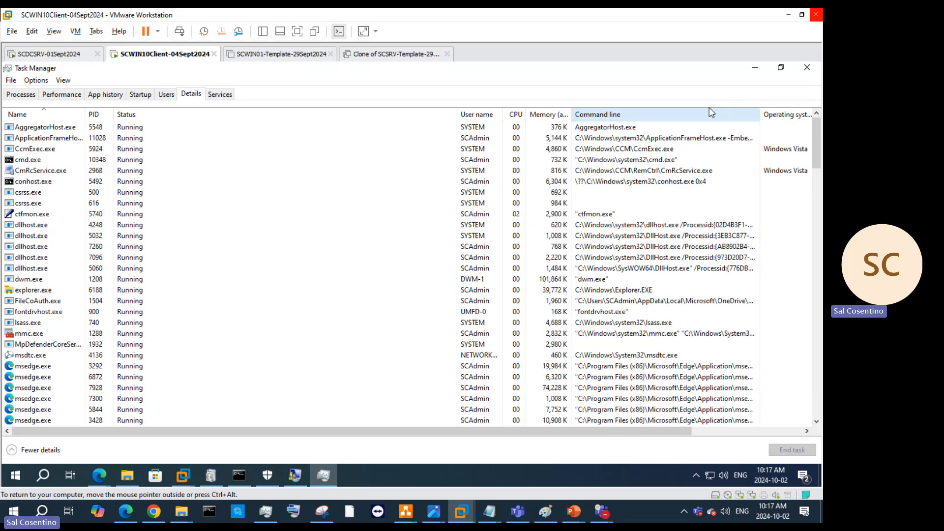
drag(473, 431, 745, 421)
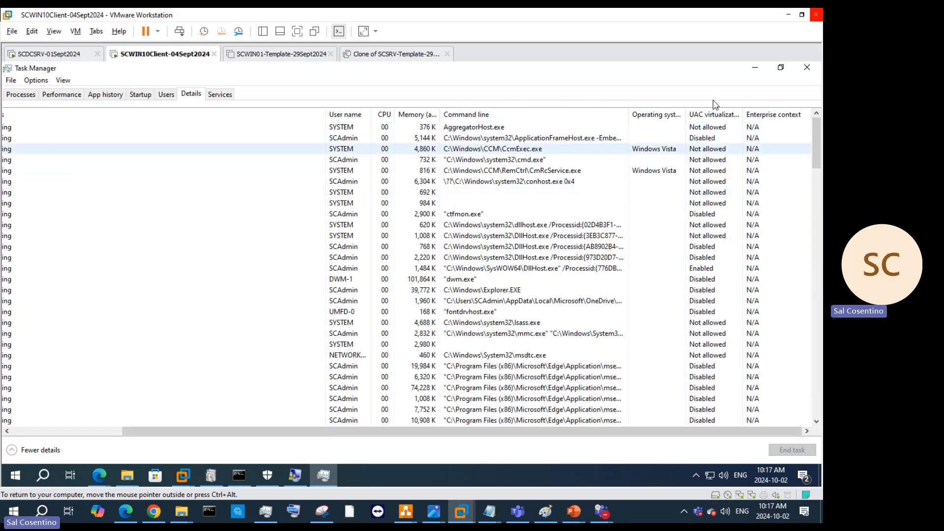
click(788, 14)
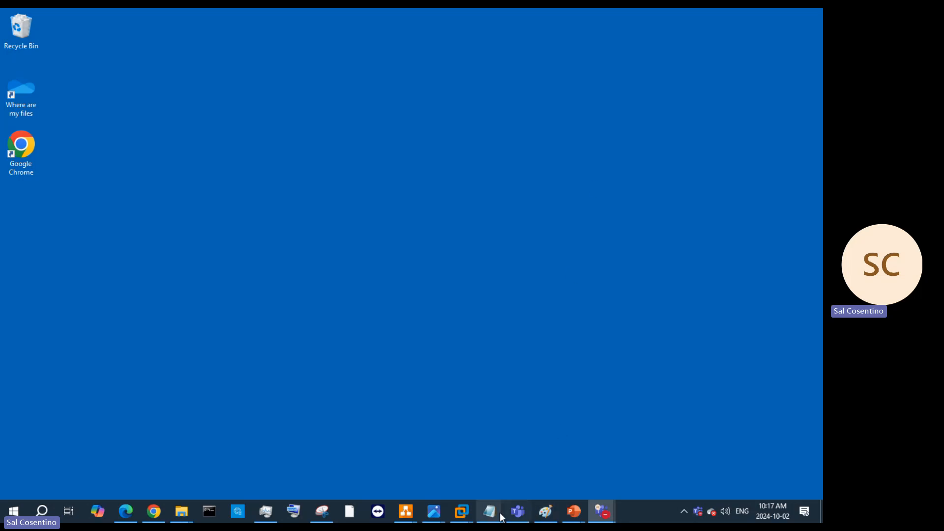
Restore the SCWIN10Client VM window and minimize its Task Manager to reveal Windows Features
mouse_move(467, 509)
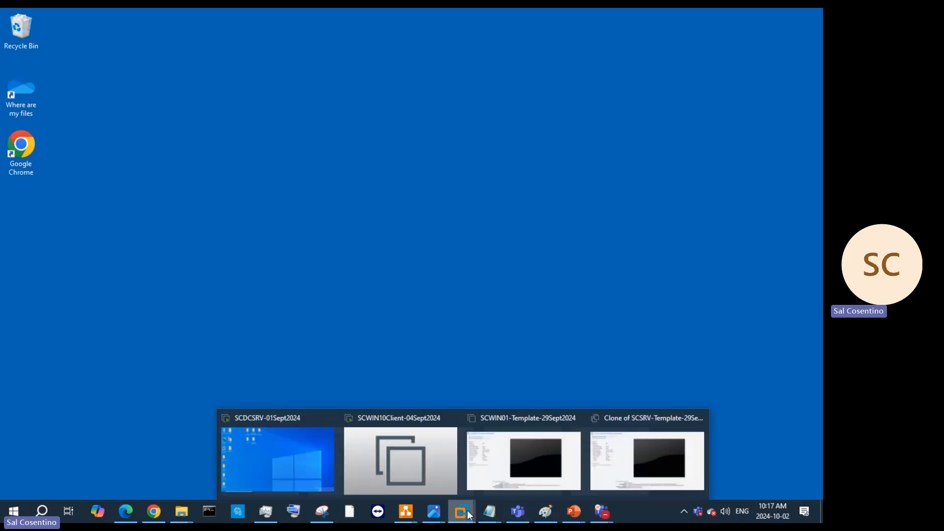
click(405, 464)
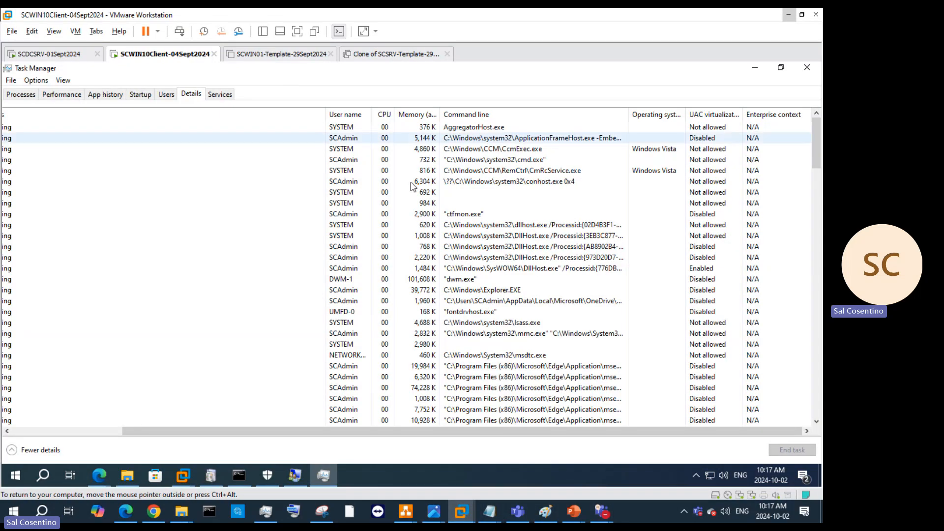
click(757, 68)
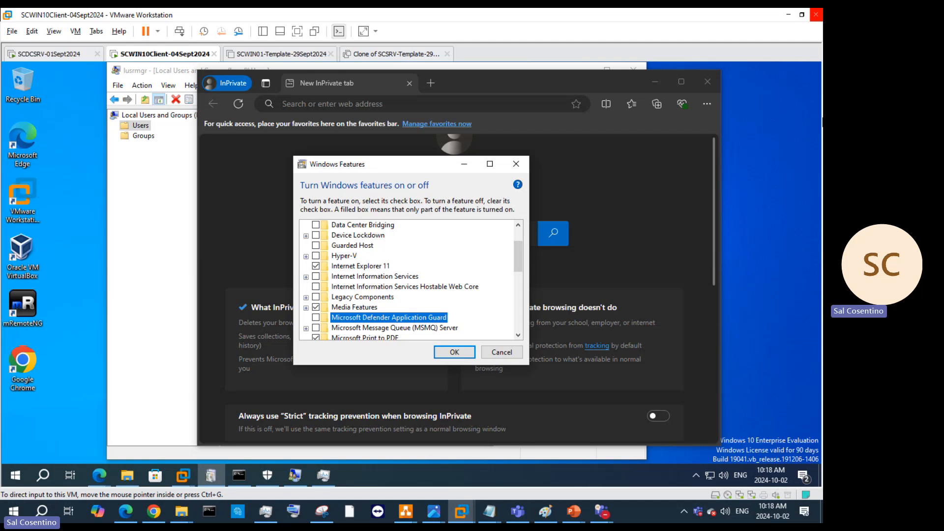
Review Apps and Background processes in the VM's Task Manager, then switch to WDAGUtility.pptx's Disadvantages slide
click(330, 470)
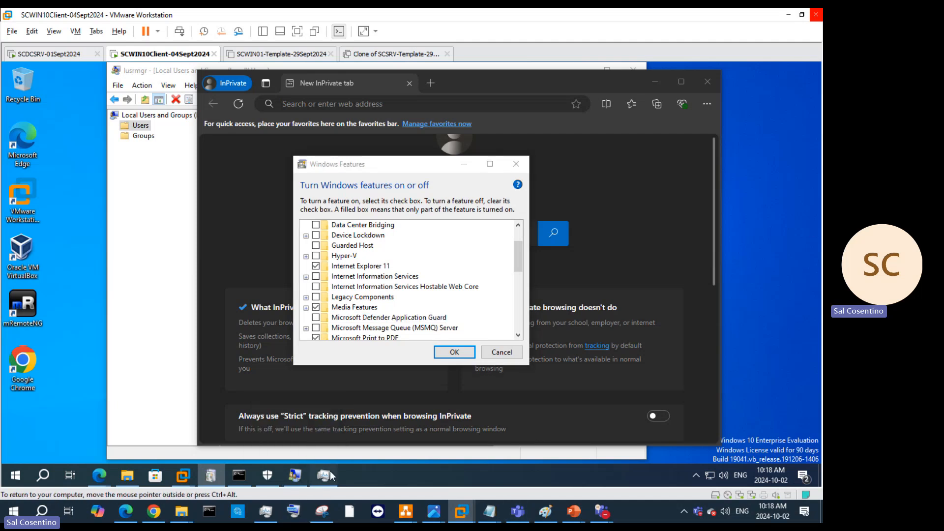
drag(229, 431, 18, 432)
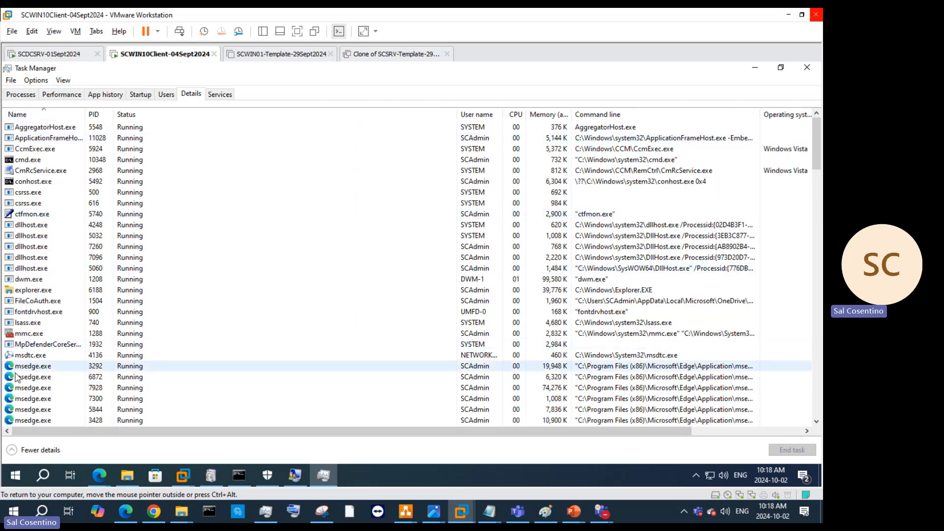
click(28, 95)
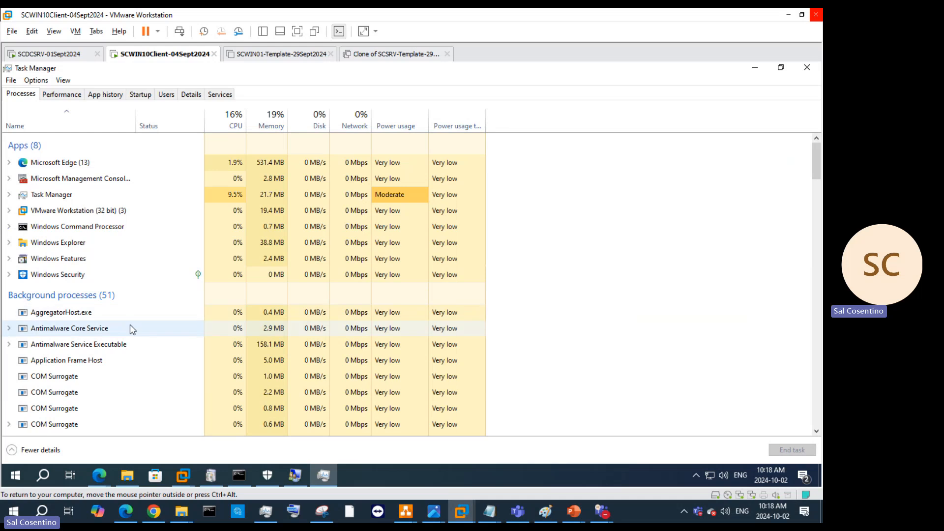
scroll(131, 329, down, 17)
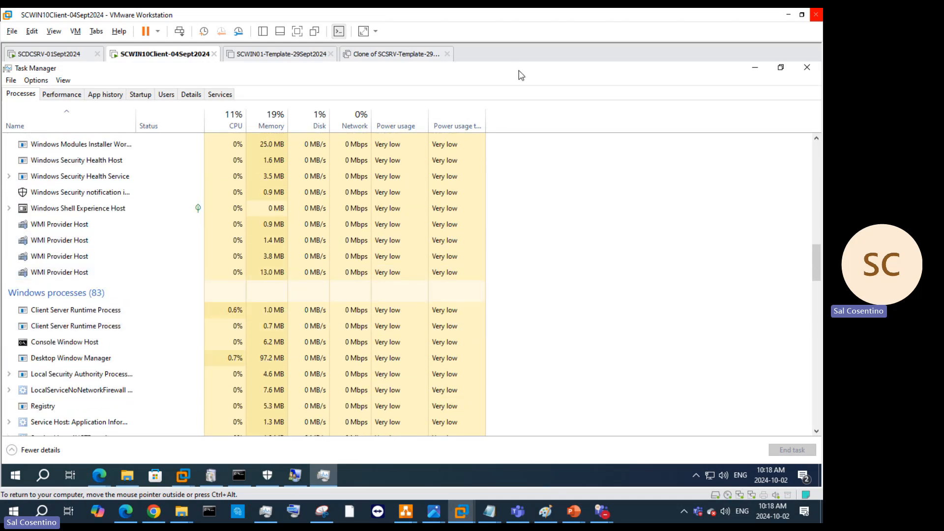
click(762, 66)
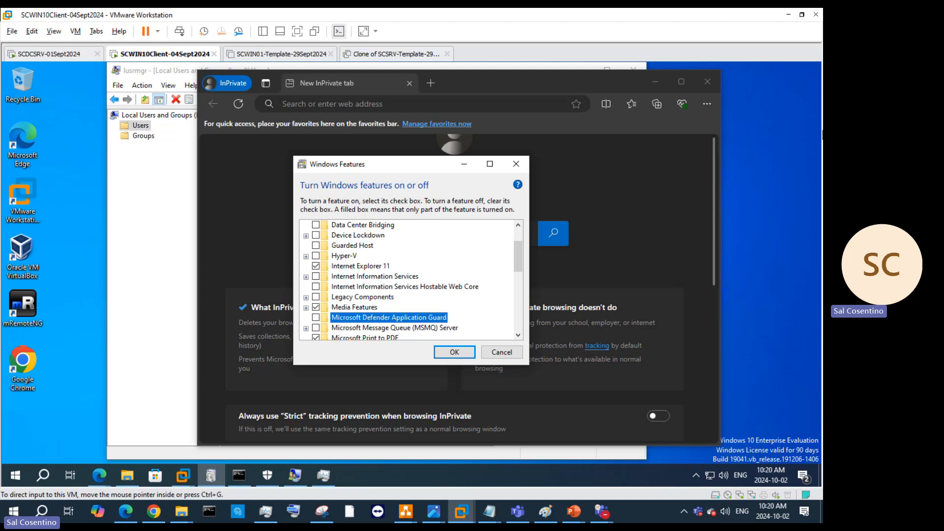
mouse_move(575, 512)
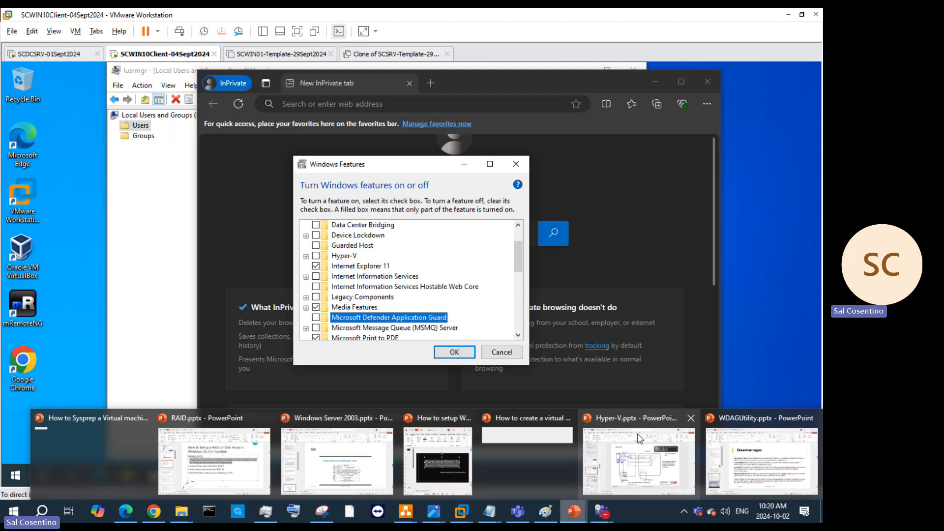
click(780, 463)
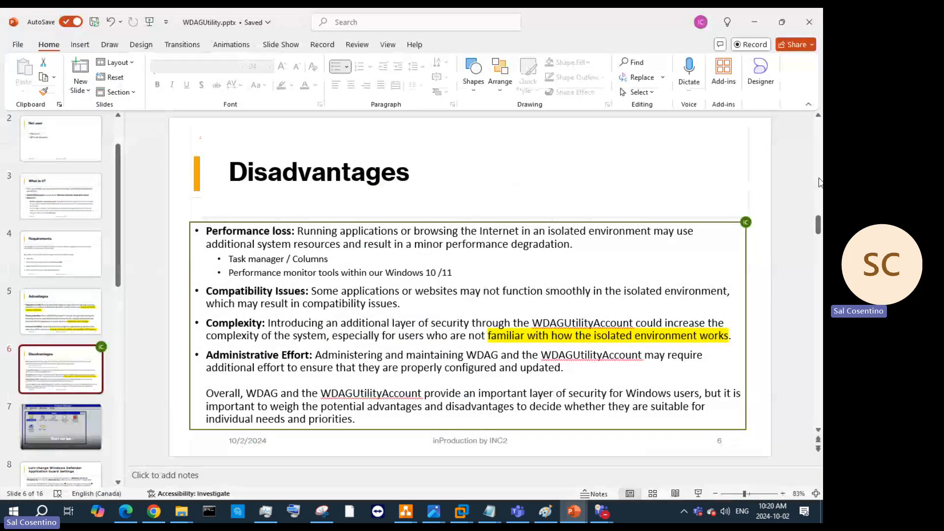
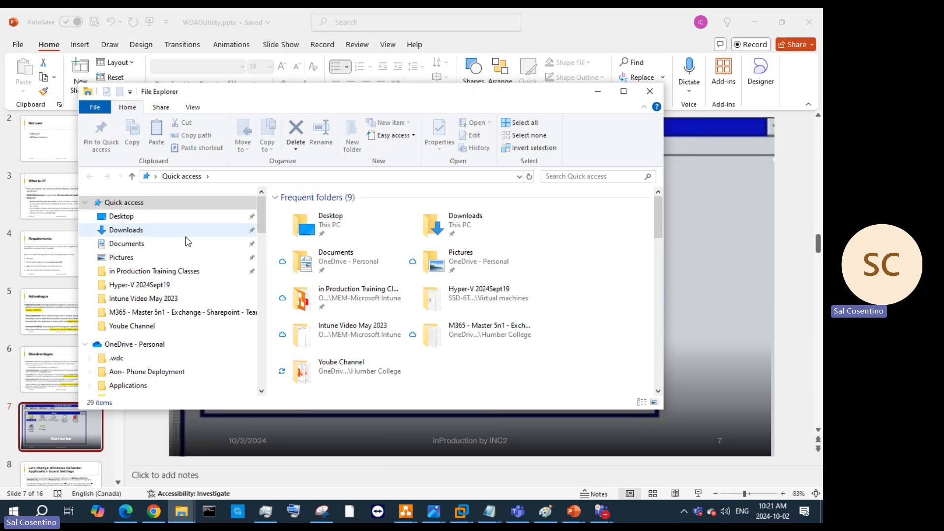
Collapse Quick access and OneDrive in File Explorer, view Local Disk (C:), then minimize Explorer
drag(574, 94, 686, 121)
click(226, 229)
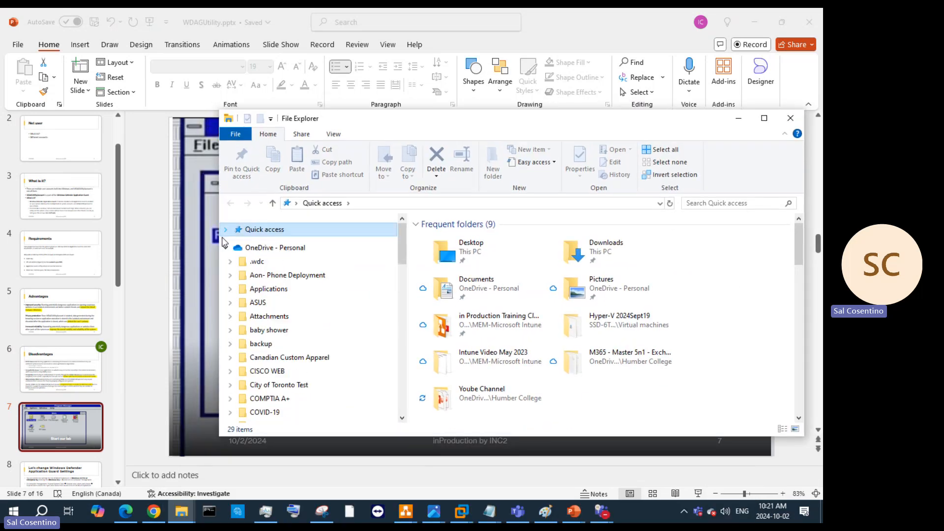
click(226, 247)
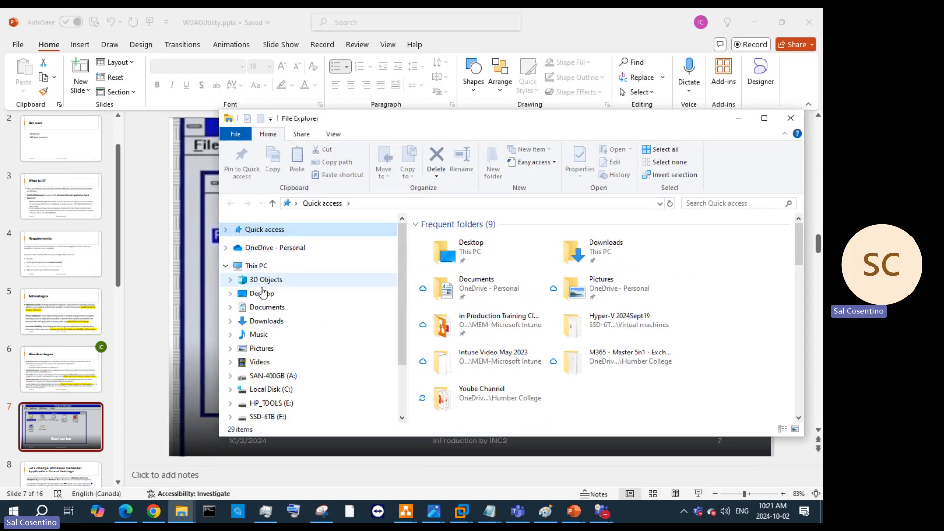
scroll(305, 303, down, 1)
click(268, 348)
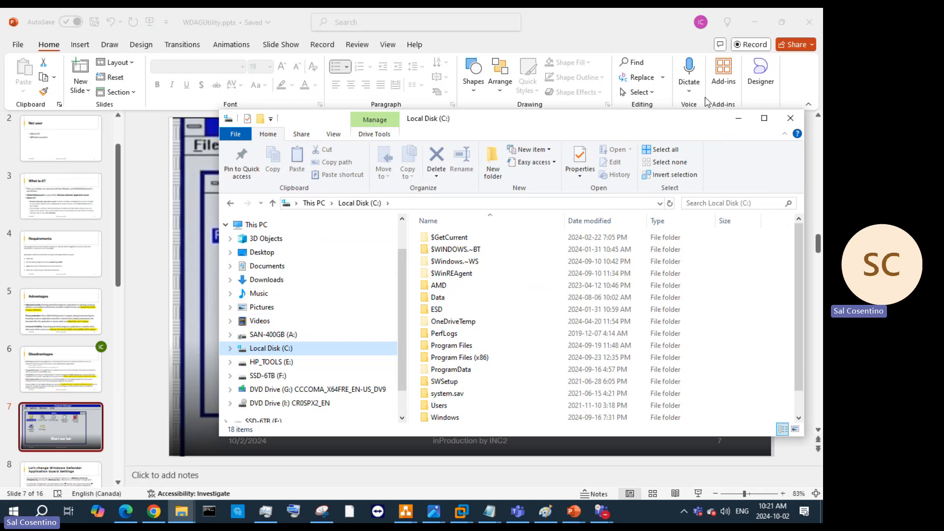
click(738, 118)
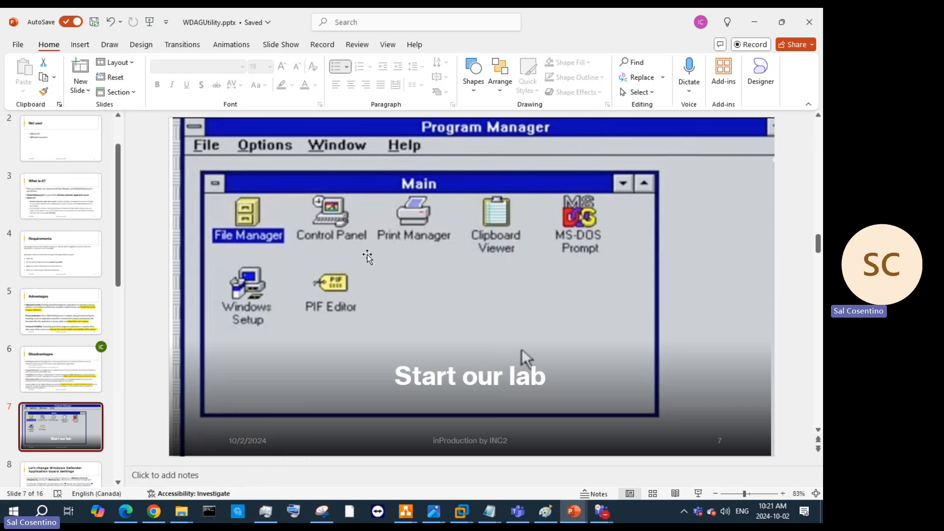
Expand the Start menu's Windows groups, open Windows Administrative Tools, then minimize it
click(14, 511)
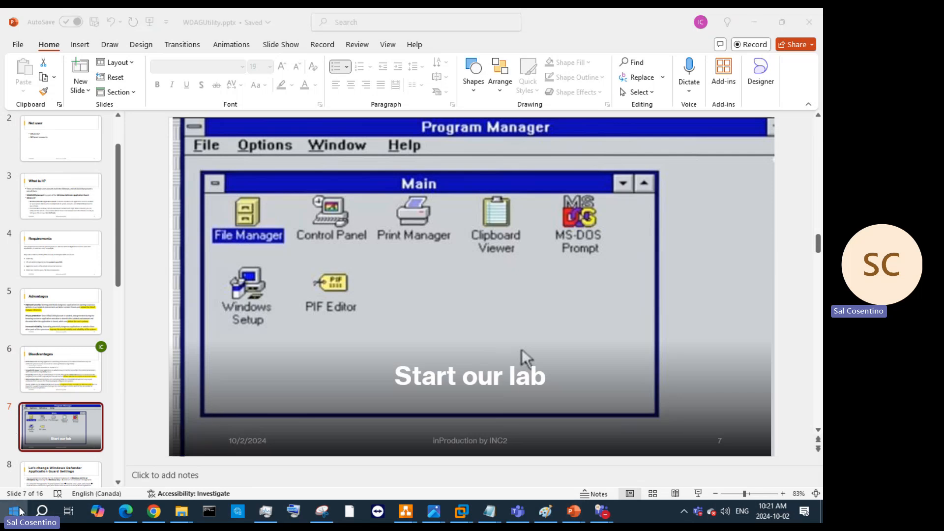
scroll(118, 432, down, 10)
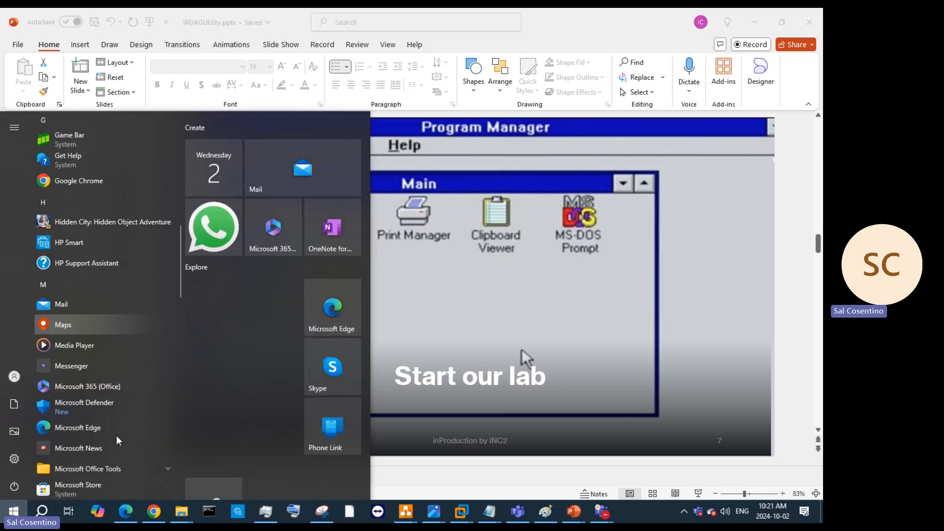
scroll(118, 439, down, 10)
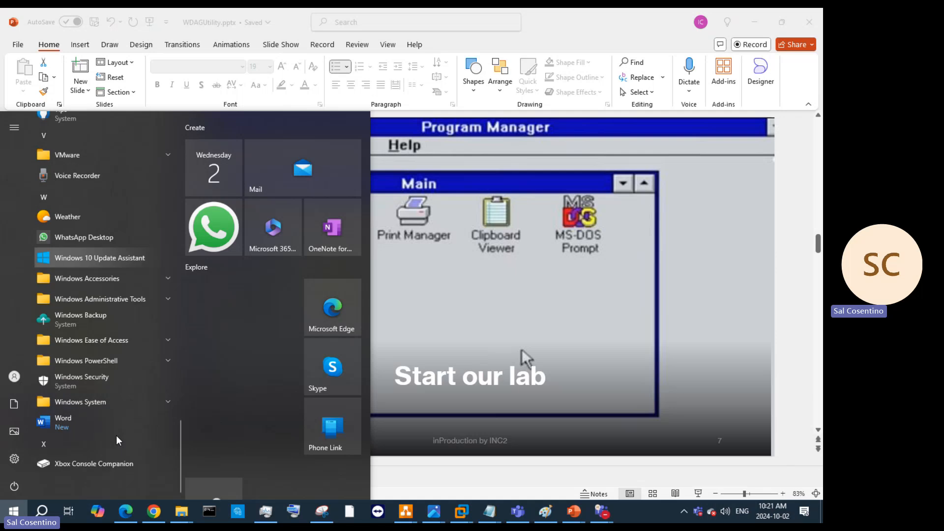
click(128, 333)
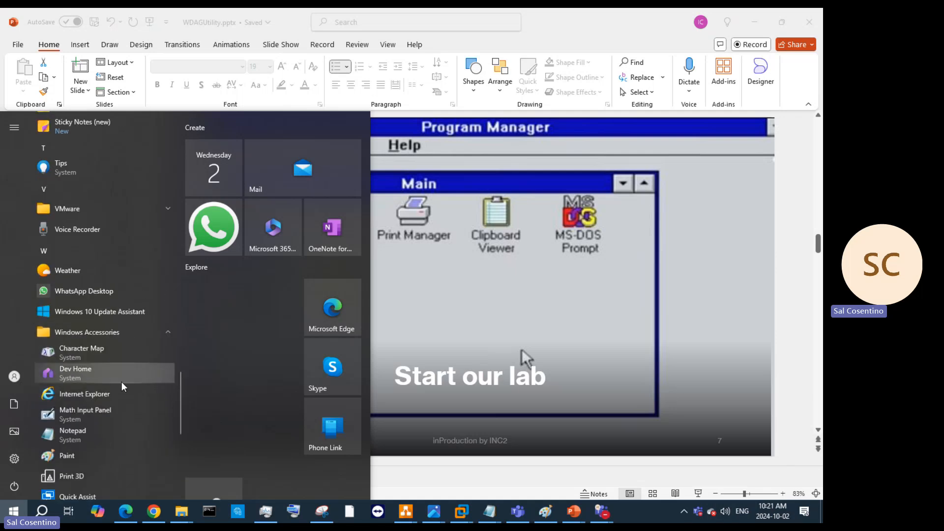
scroll(128, 359, down, 3)
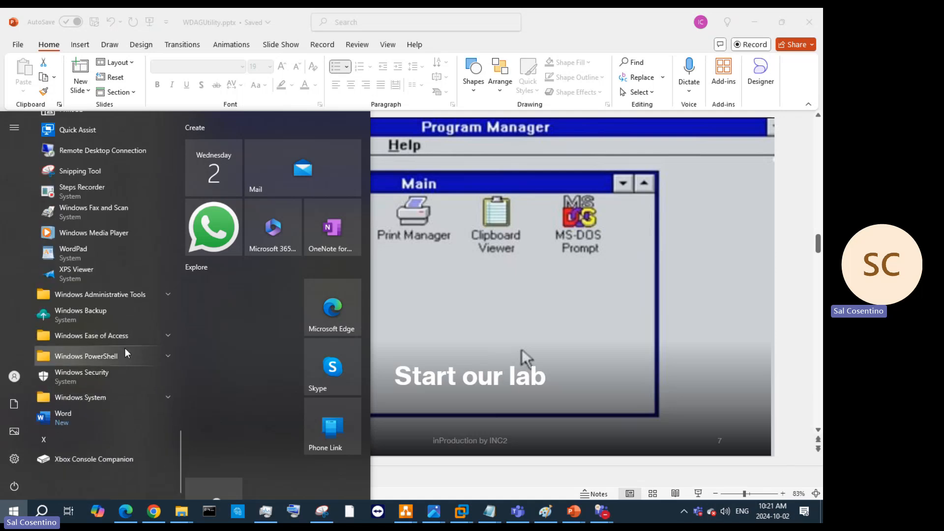
click(132, 344)
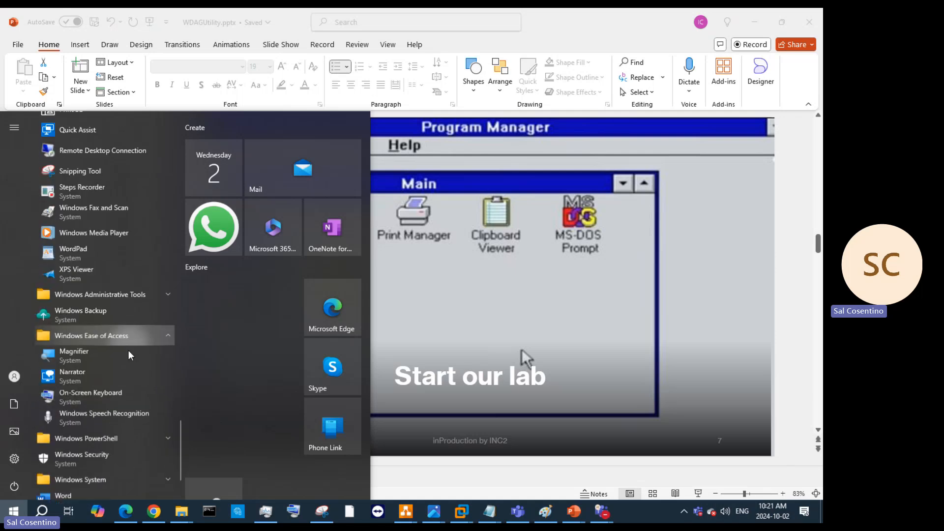
click(121, 437)
scroll(122, 437, down, 4)
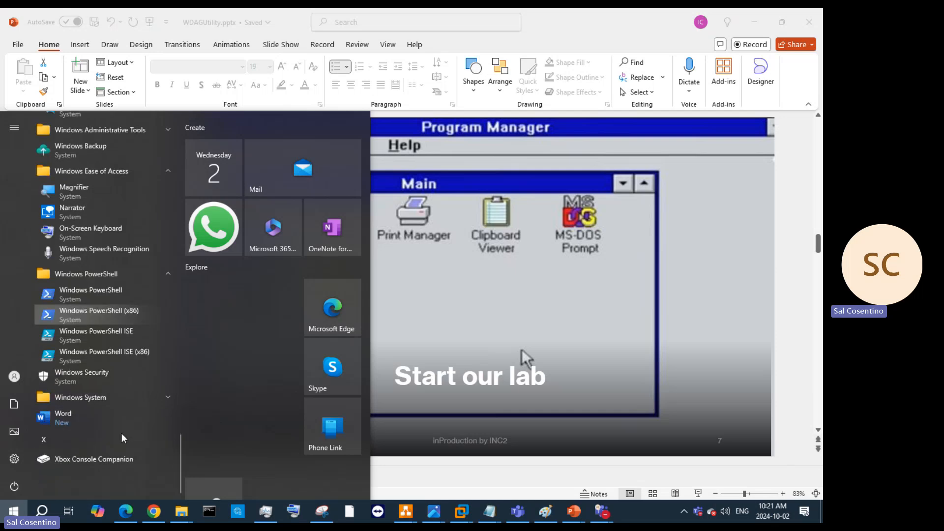
click(115, 398)
scroll(122, 413, down, 3)
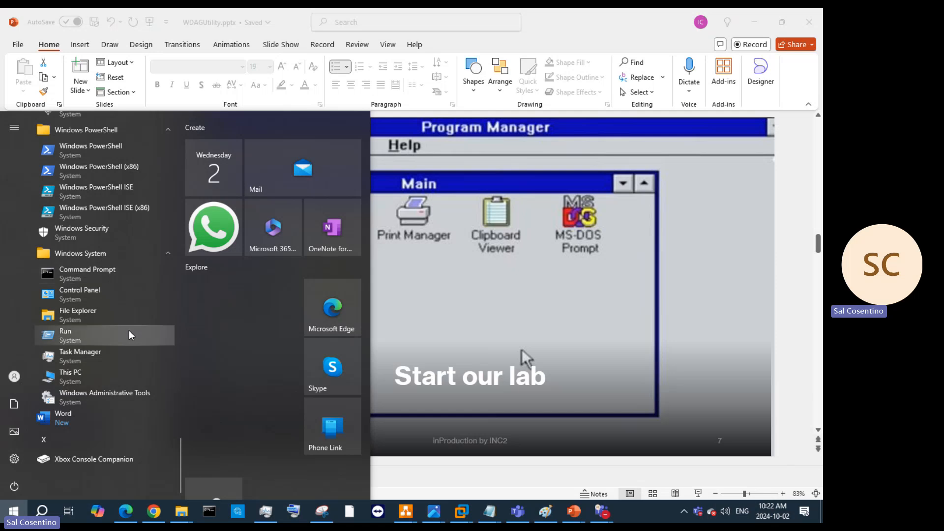
click(97, 399)
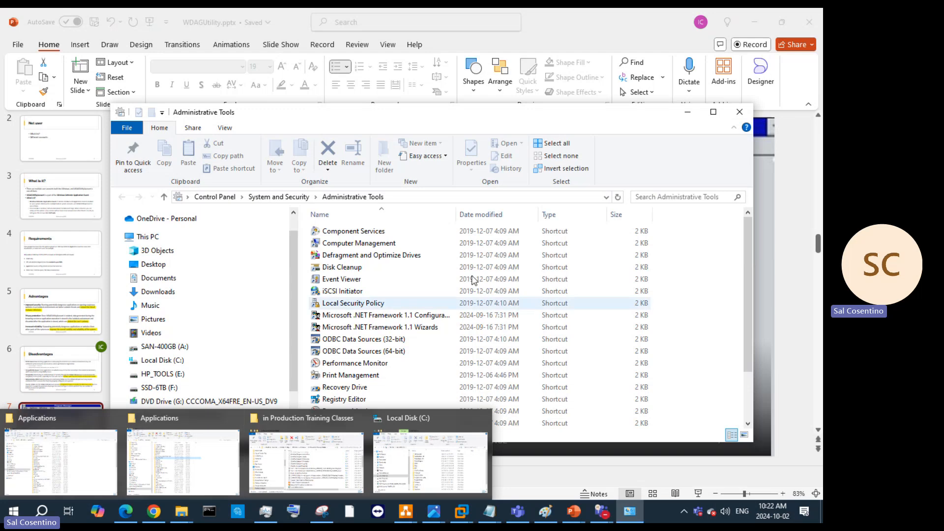
click(687, 112)
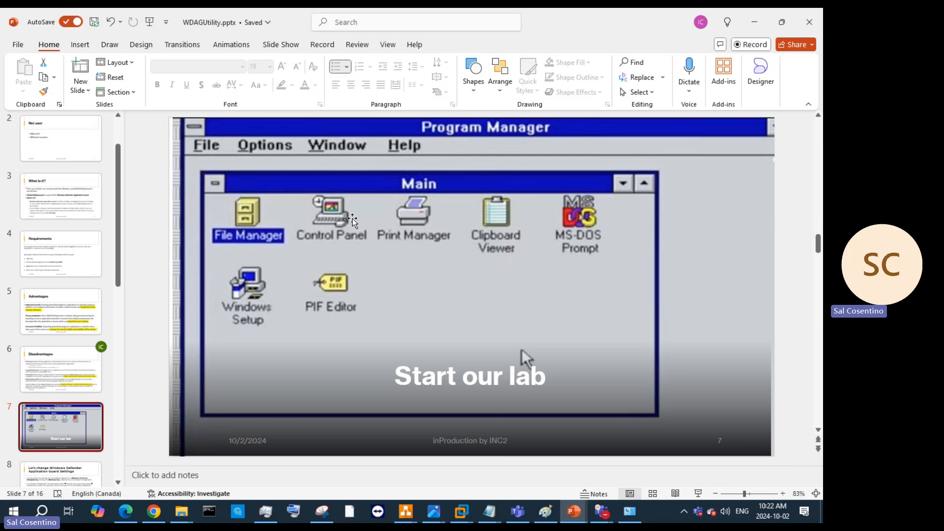
Browse the Start menu app list again, close it, and open Windows search
click(13, 511)
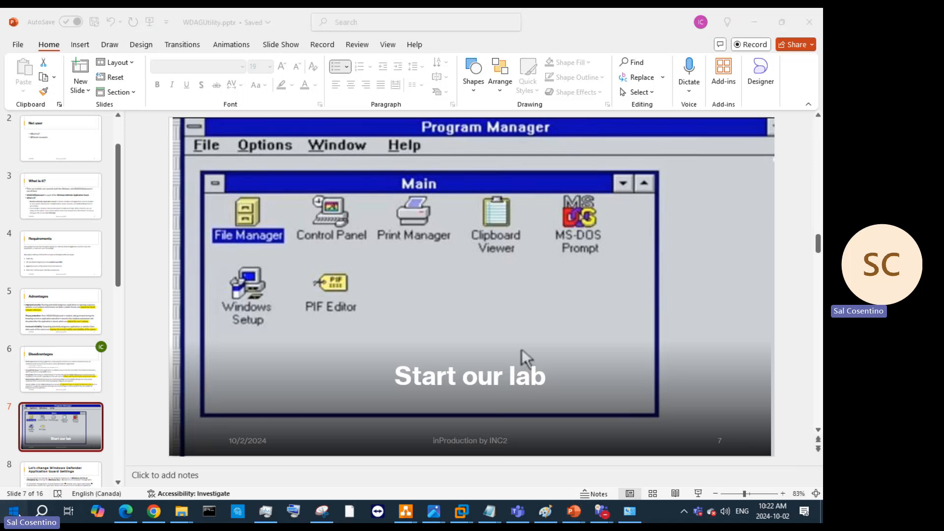
scroll(153, 300, down, 5)
scroll(150, 332, down, 10)
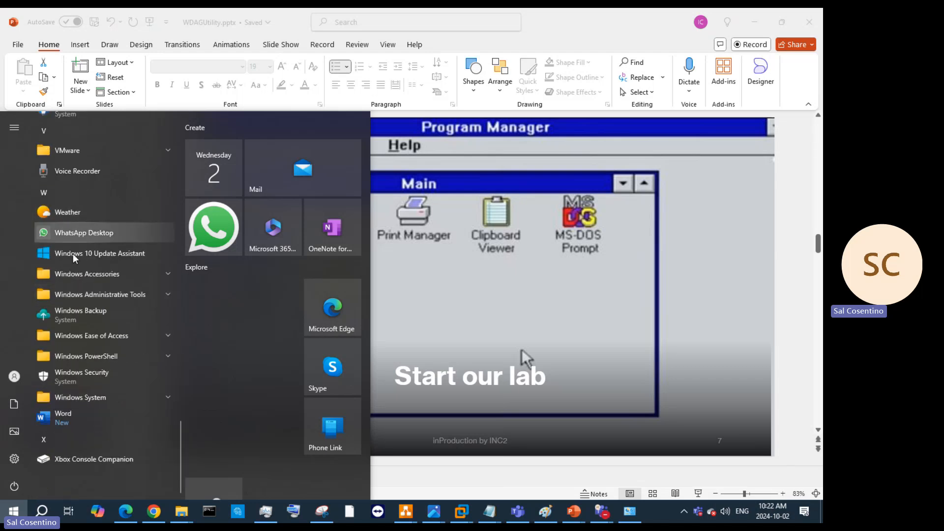
scroll(122, 230, up, 2)
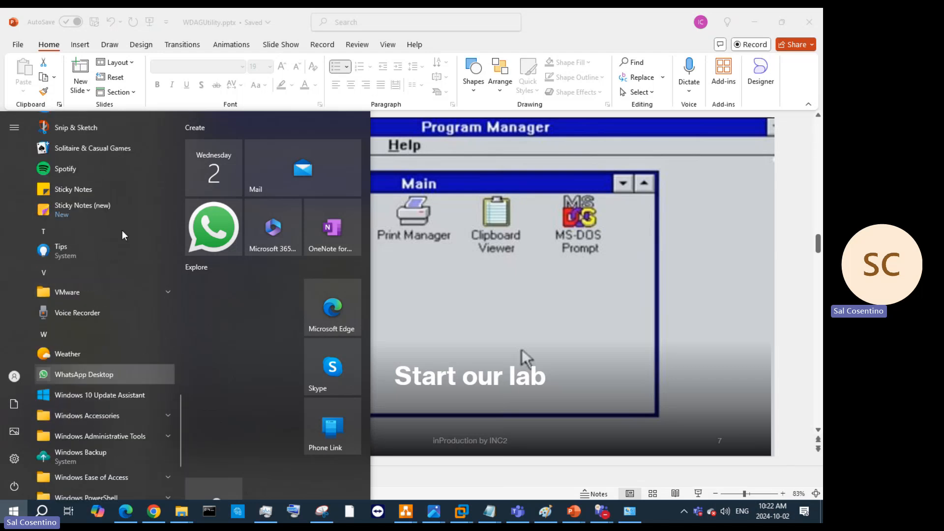
scroll(123, 244, down, 2)
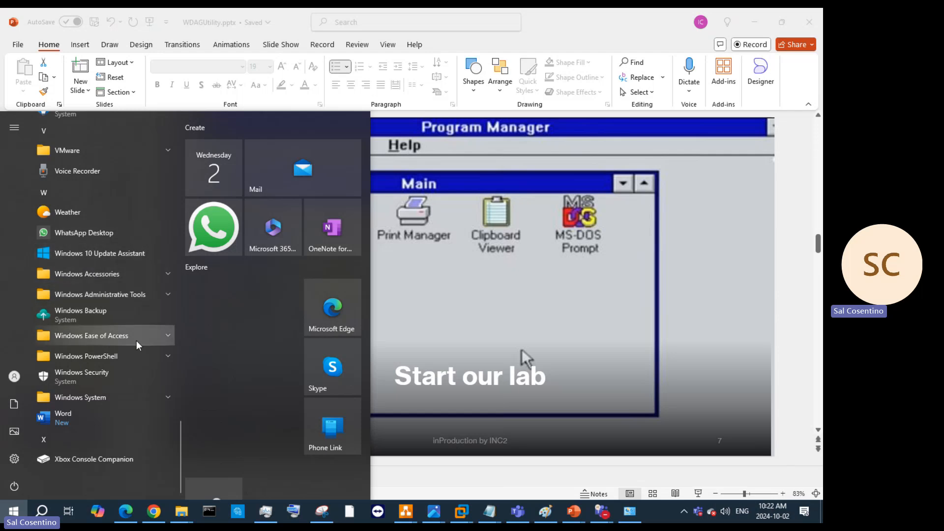
click(602, 249)
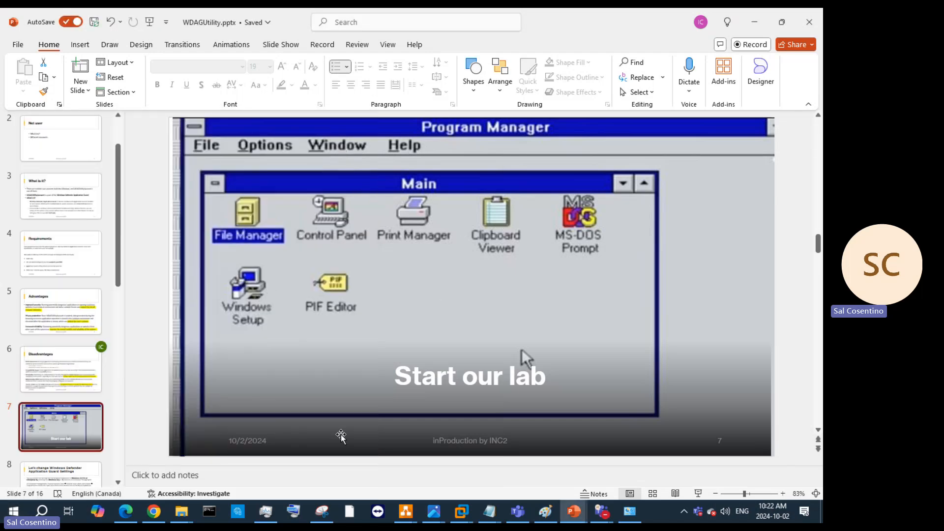
click(43, 512)
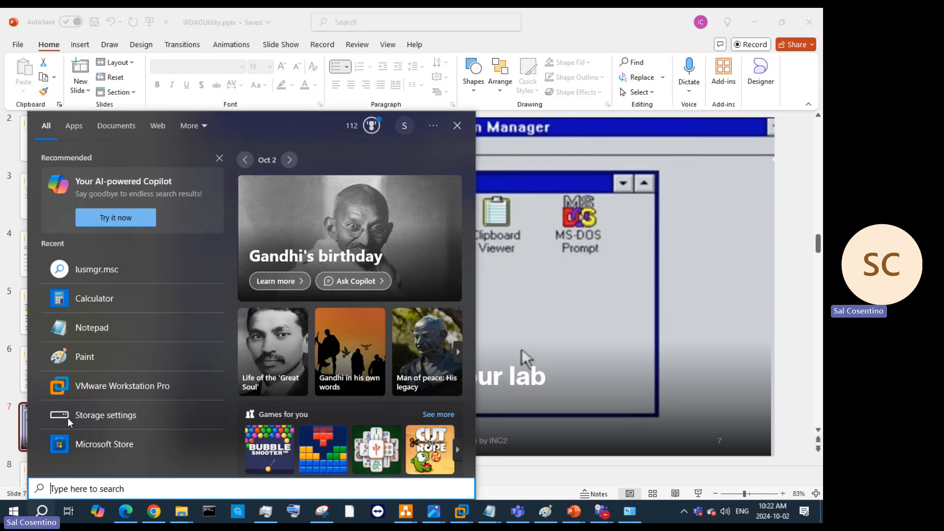
Search 'clipboard', review the Clipboard settings page (history and sync Off), then minimize Settings
text(clip)
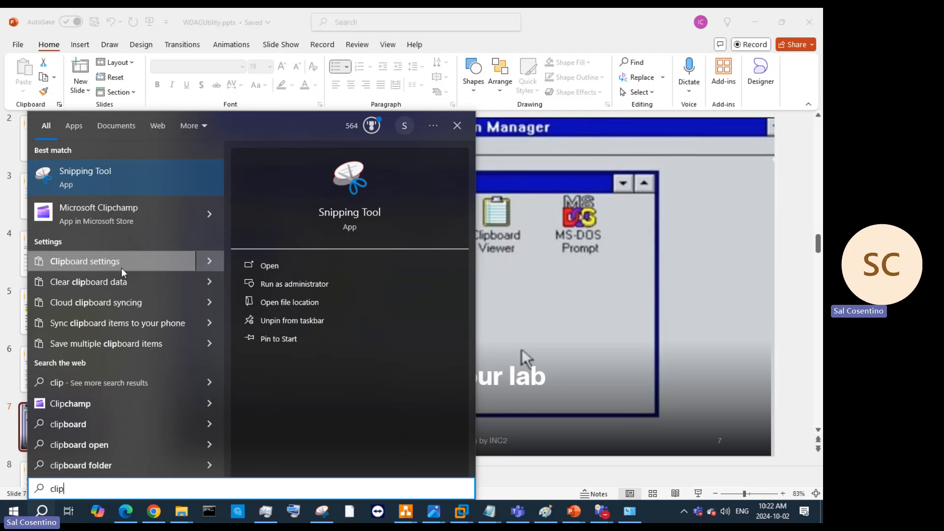
text(board)
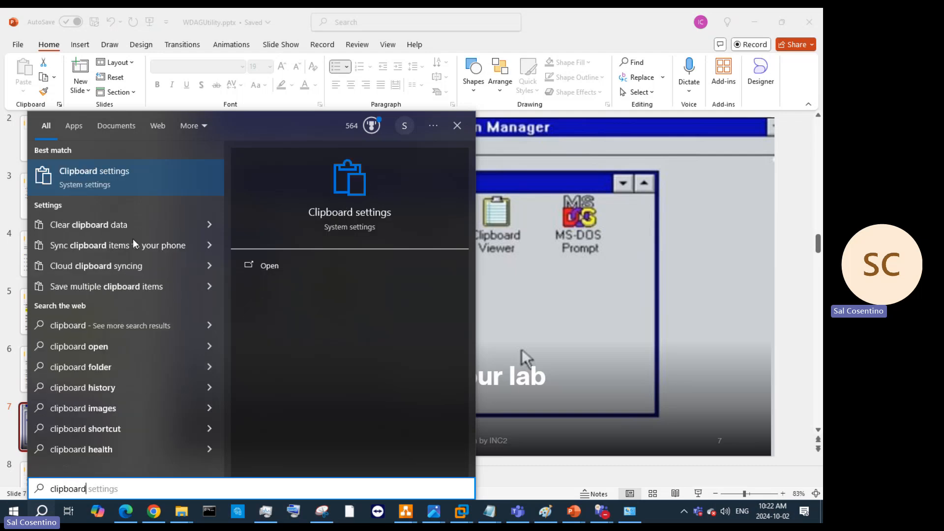
click(161, 176)
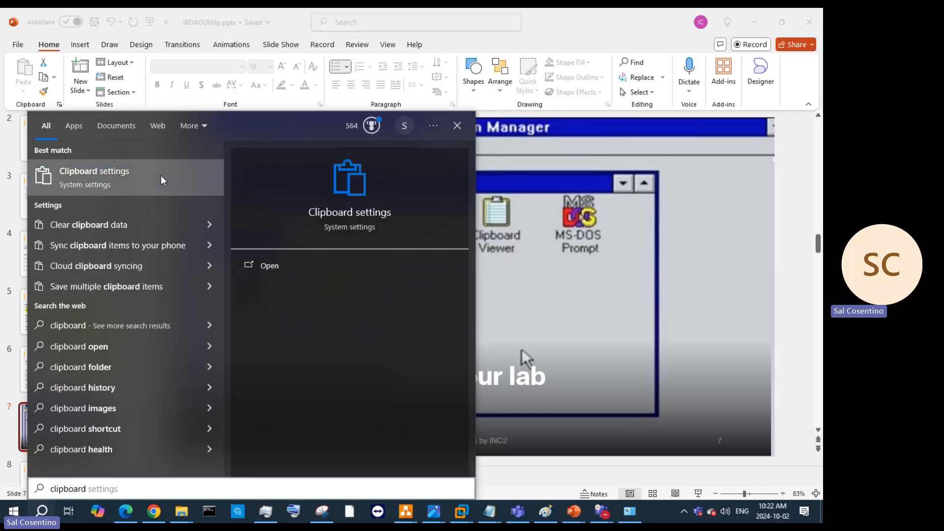
click(261, 266)
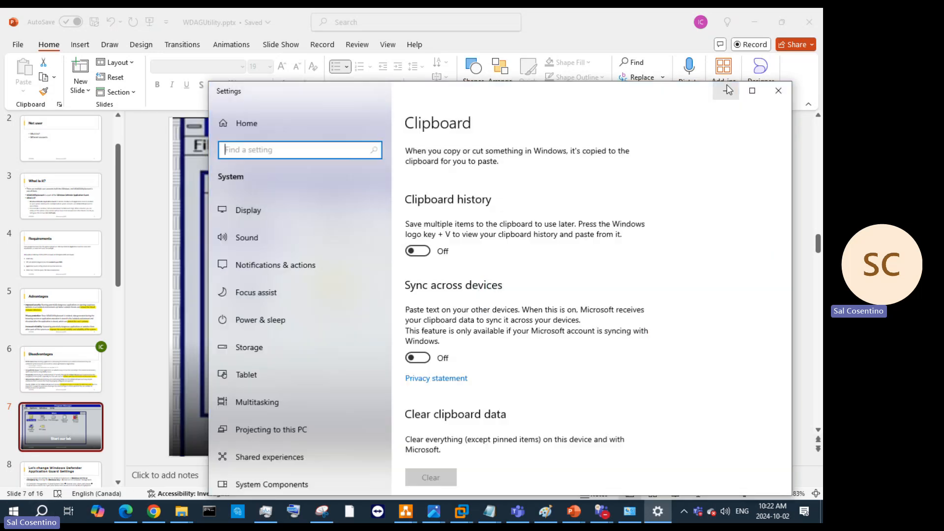
scroll(476, 217, down, 1)
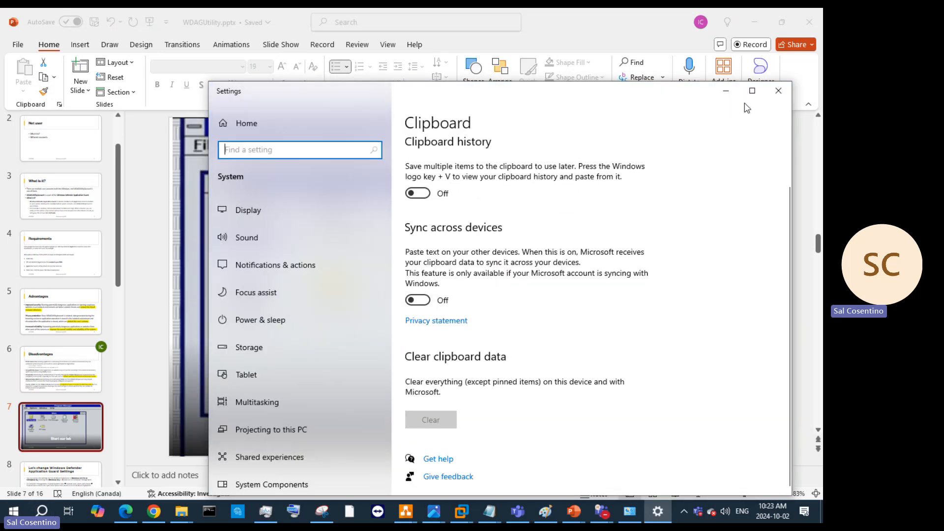
click(726, 90)
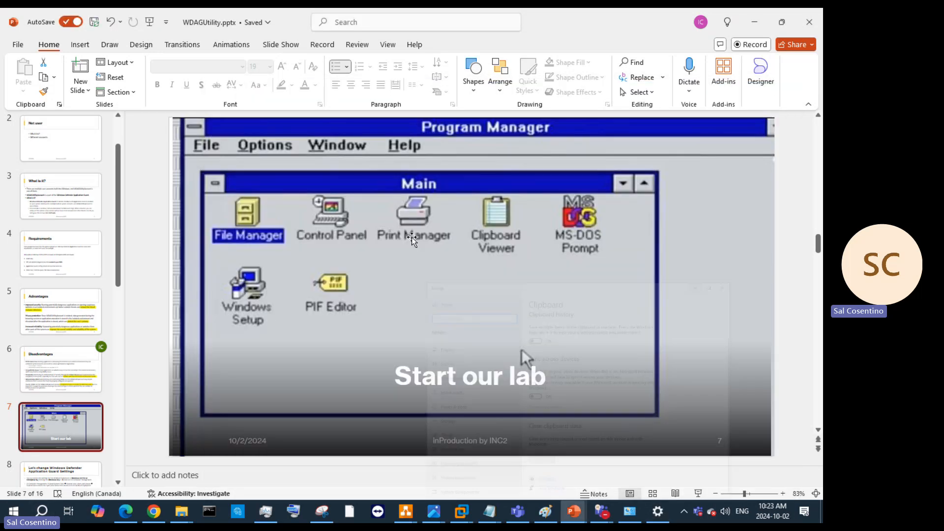
Show slide 8 on Application Guard settings and restore PowerPoint to a smaller window
click(55, 464)
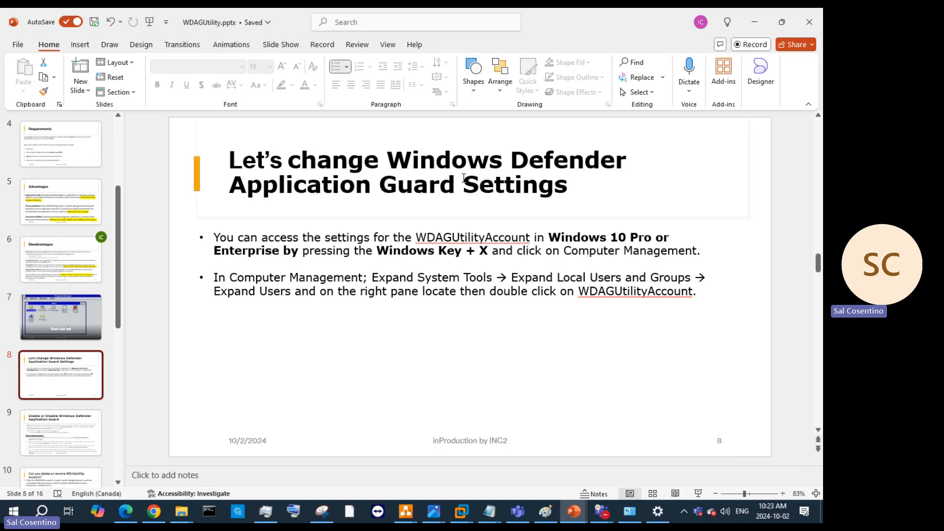
click(771, 13)
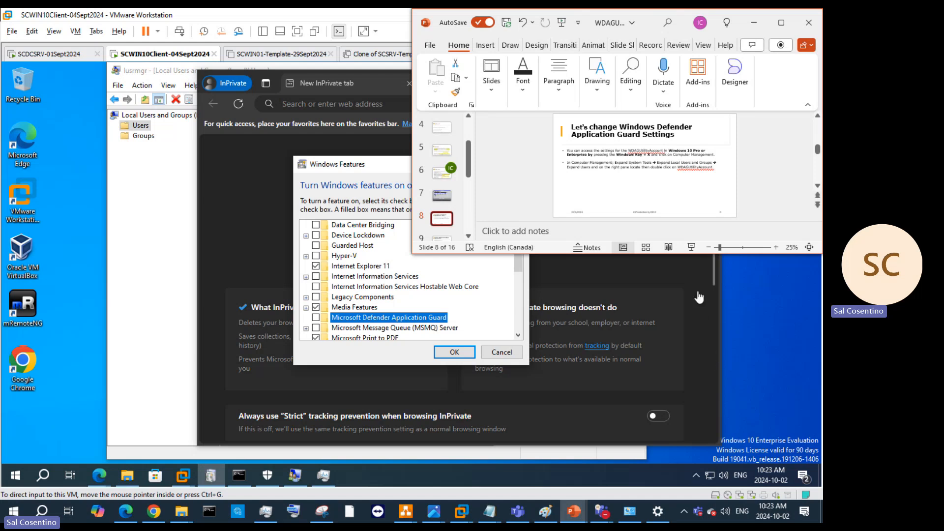
Snap PowerPoint and the VMware window side by side and close the VM's Windows Features dialog
key(super+Left)
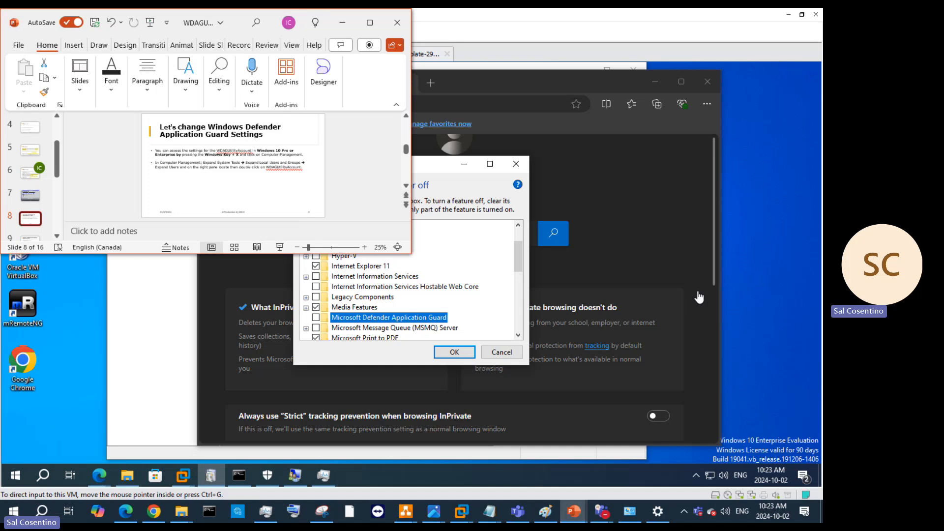
key(super+Right)
key(super+Down)
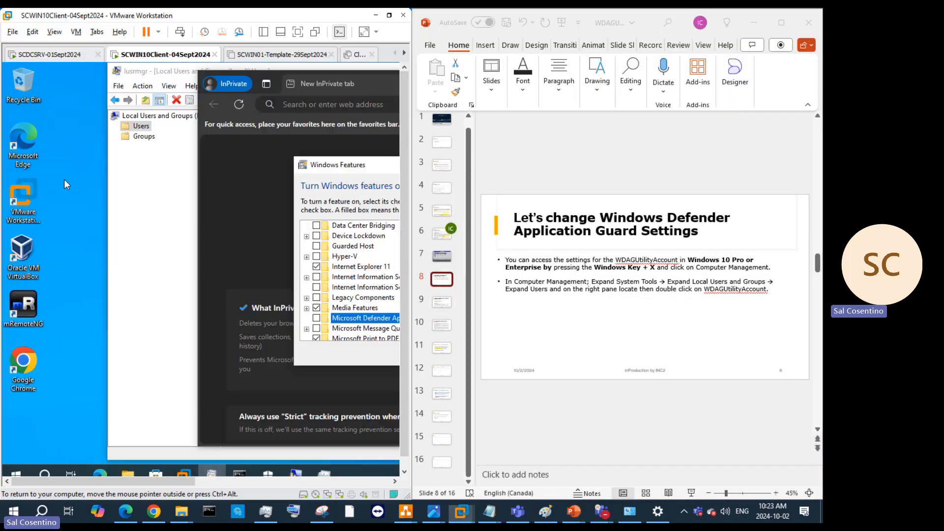
click(64, 179)
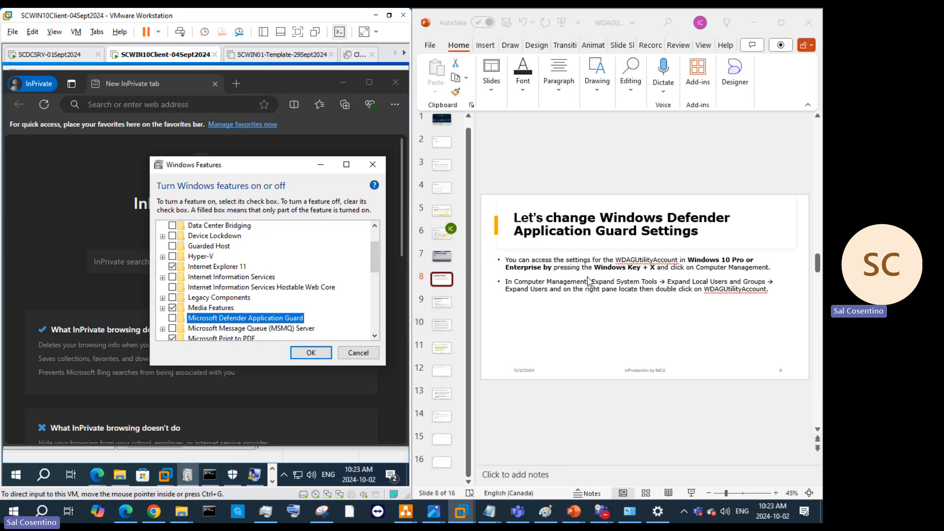
click(372, 164)
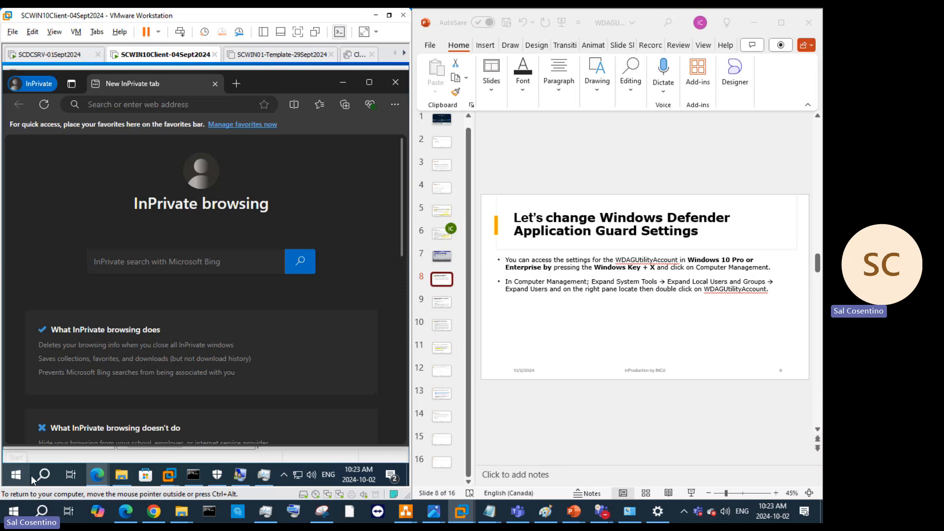
Launch Computer Management from the Win+X menu, close the duplicate window, and bring the remaining one forward
right_click(14, 478)
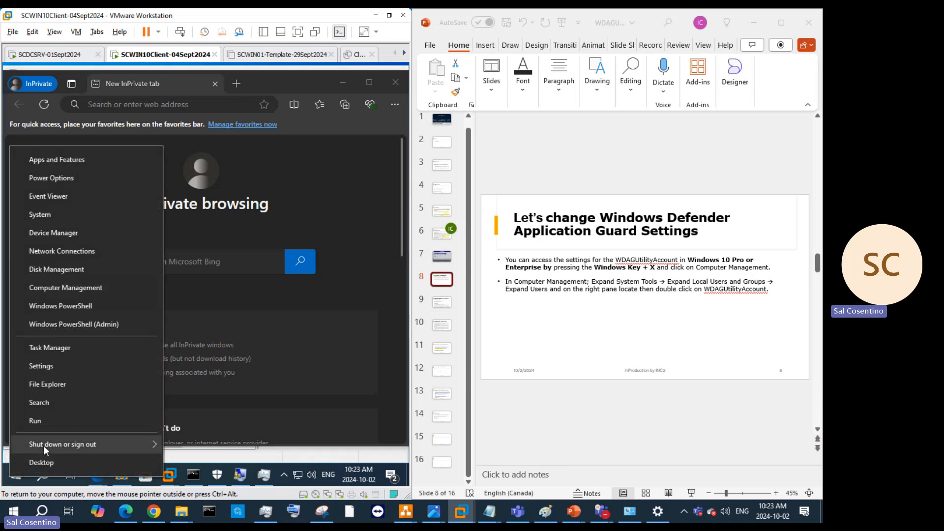
click(258, 320)
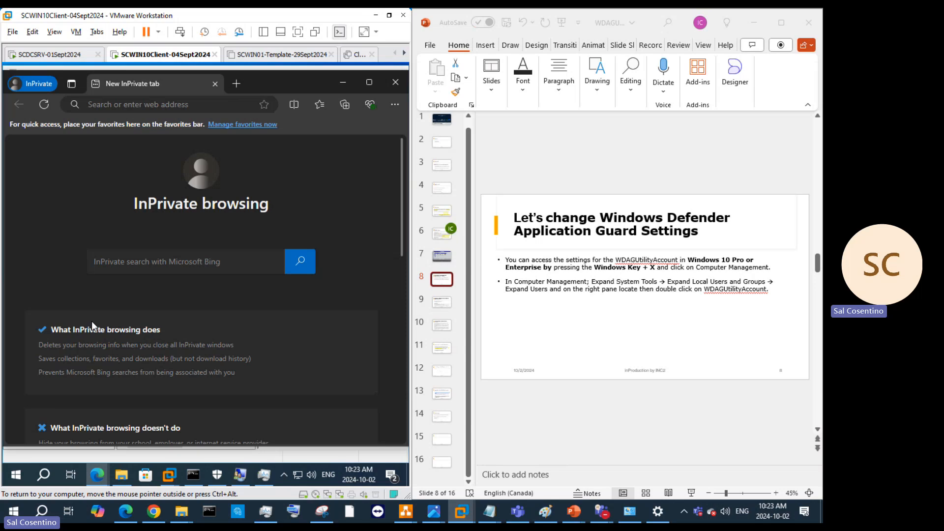
key(super+x)
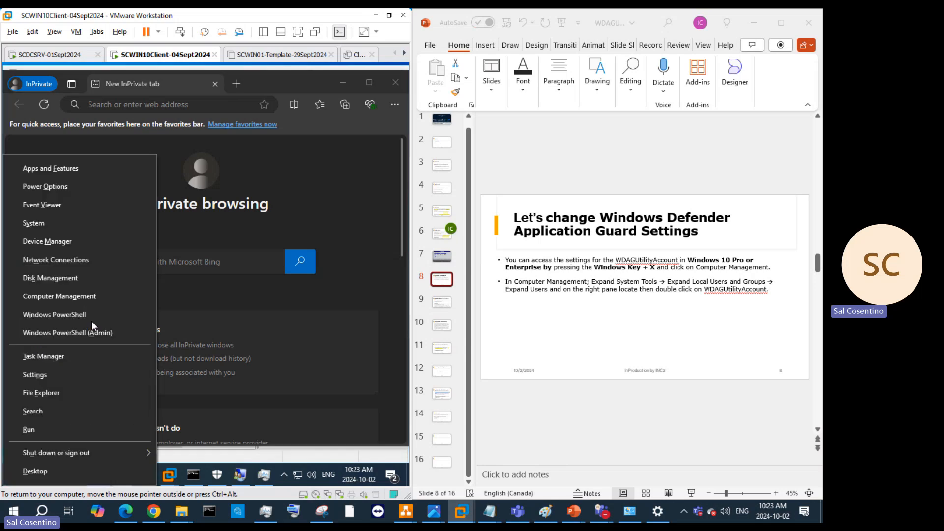
click(69, 298)
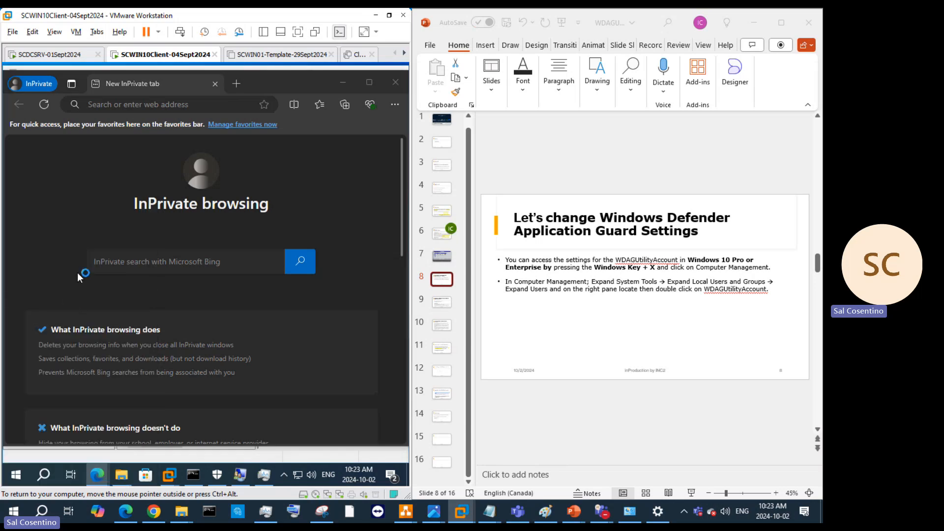
right_click(19, 473)
click(109, 283)
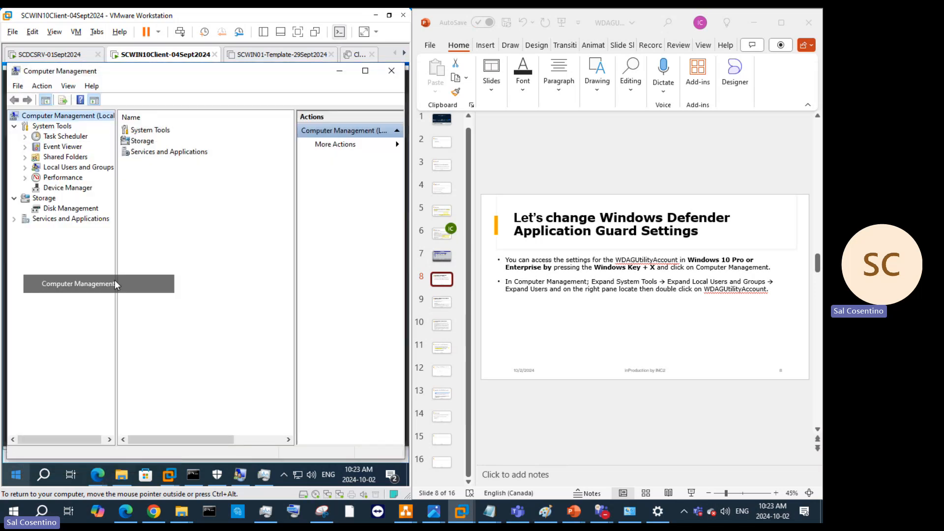
click(336, 73)
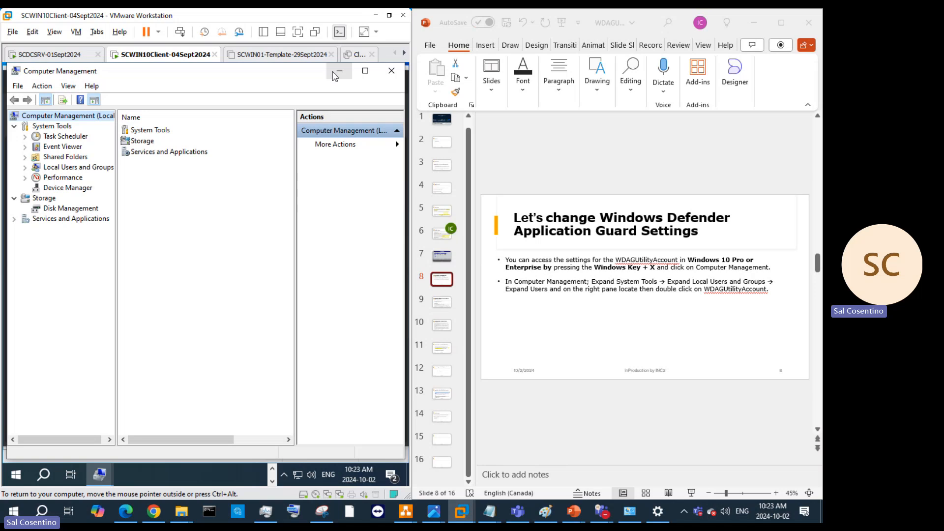
click(391, 71)
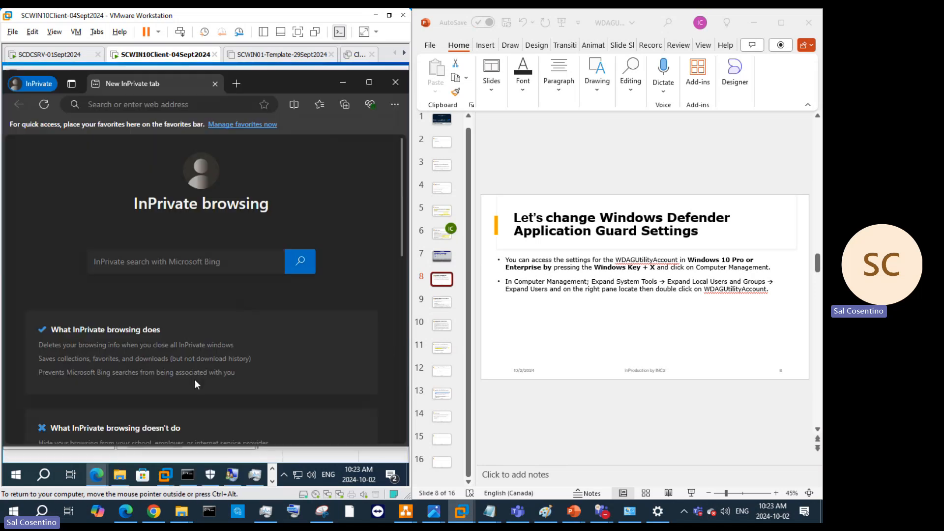
right_click(259, 479)
click(258, 449)
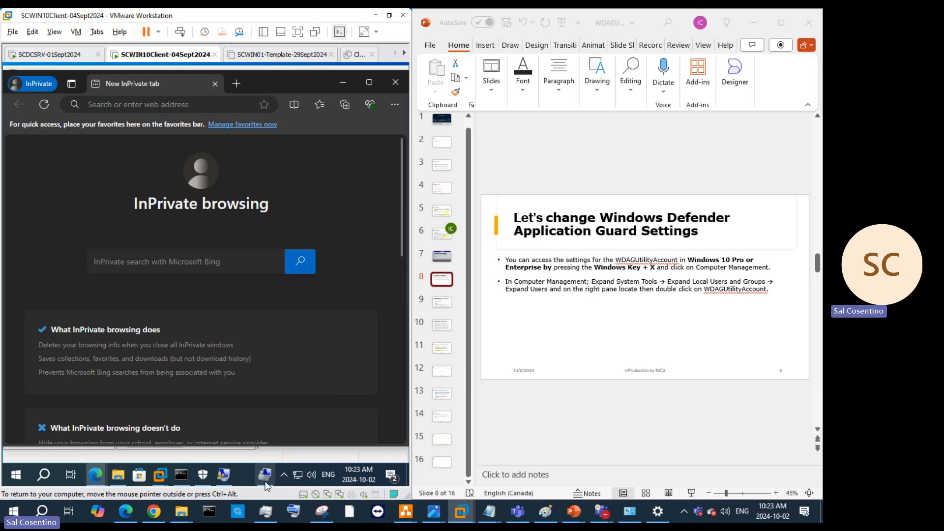
click(264, 478)
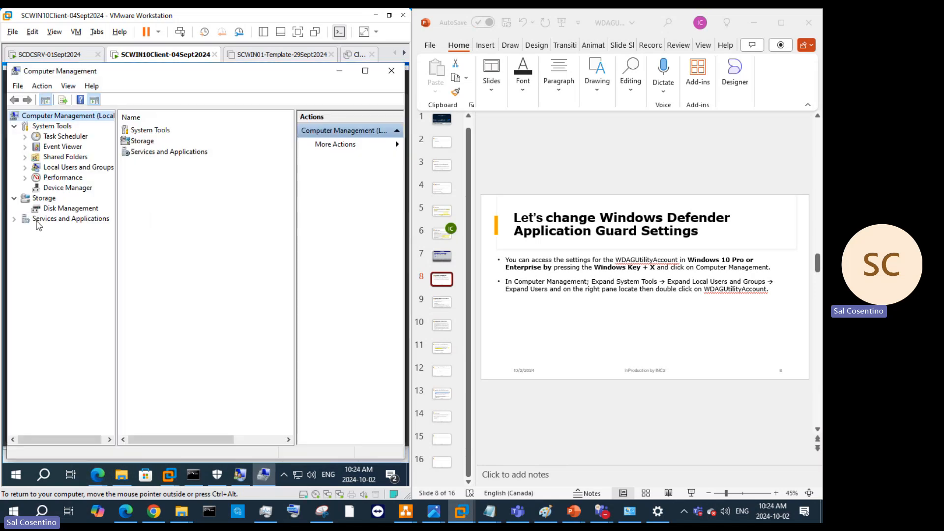
List the VM's local users under System Tools > Local Users and Groups > Users
click(18, 127)
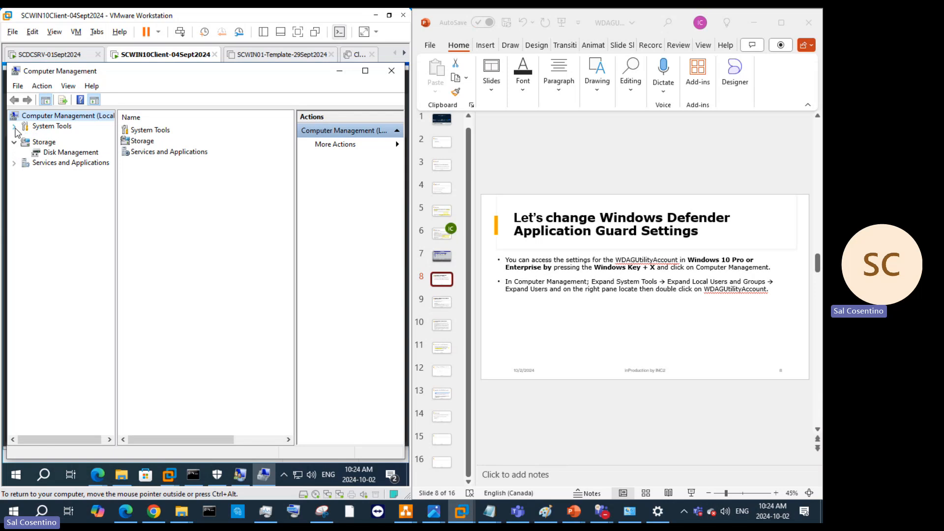
click(14, 127)
click(25, 168)
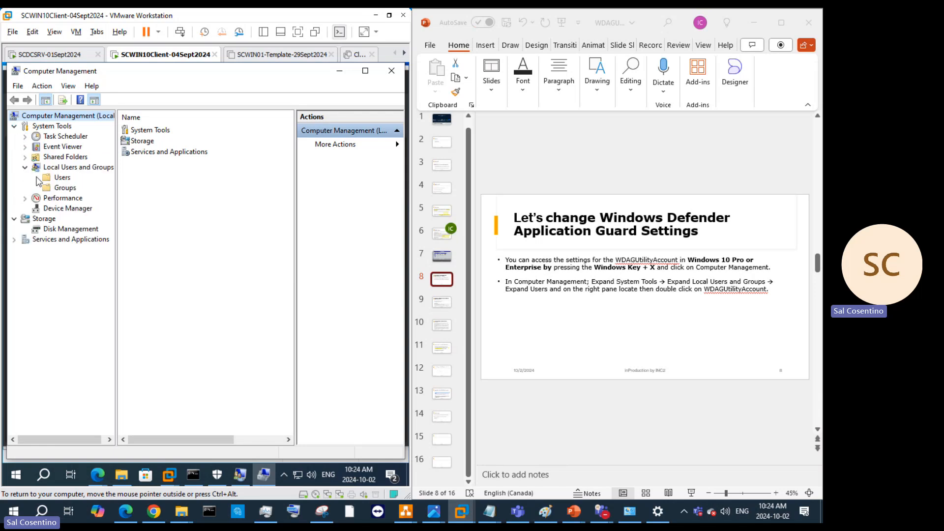
click(59, 178)
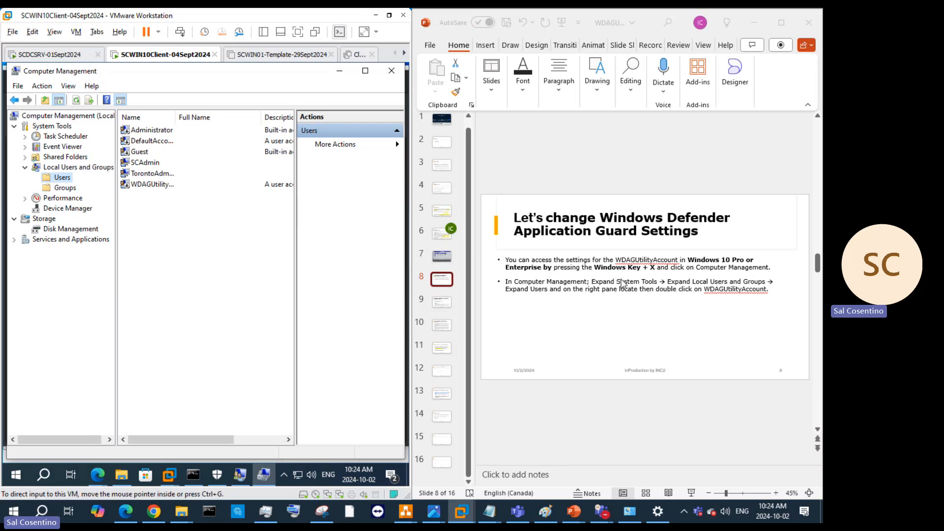
Change slide 8's second bullet from 'right' to 'mid column or', then select WDAGUtilityAccount
click(592, 272)
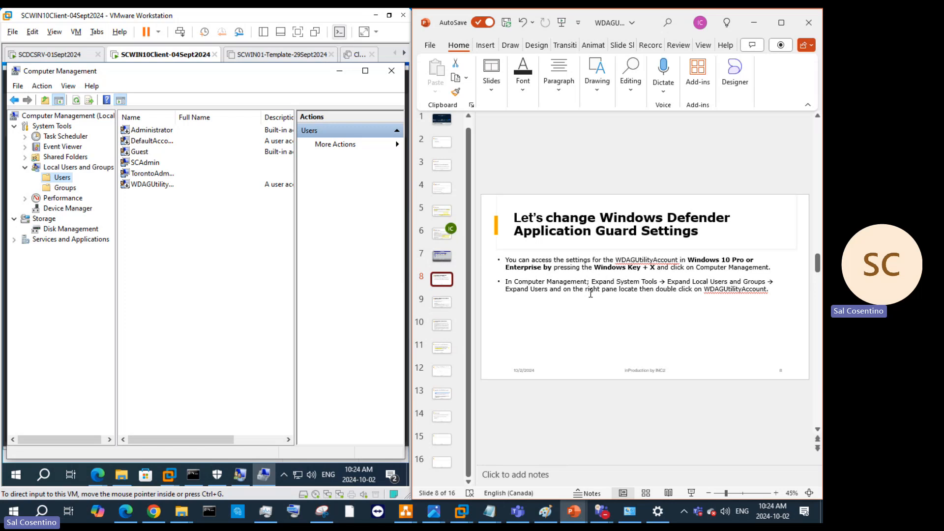
click(585, 291)
drag(586, 291, 597, 289)
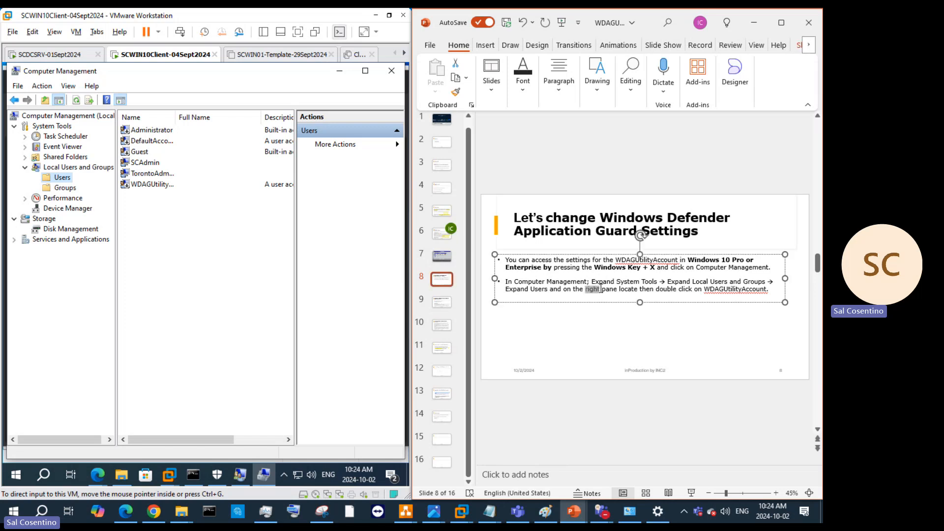
text(moid)
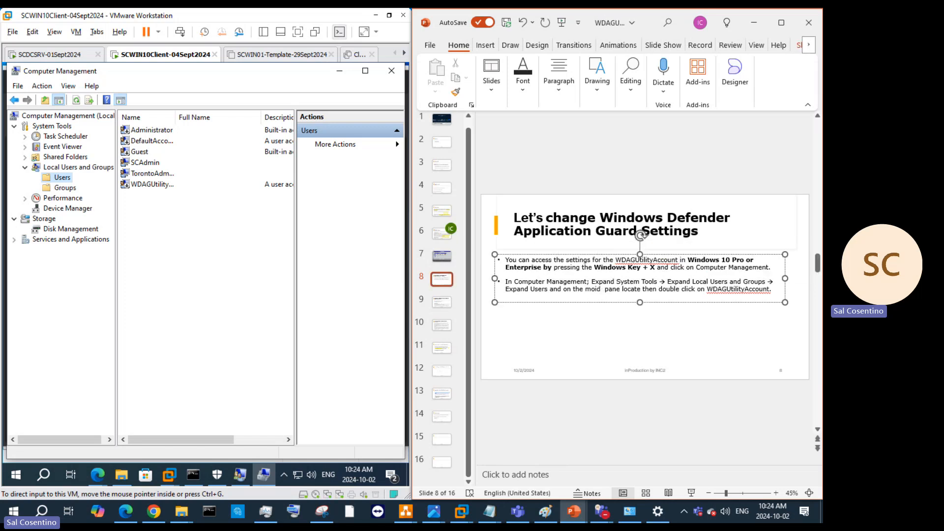
key(BackSpace)
key(BackSpace)
key(BackSpace)
key(BackSpace)
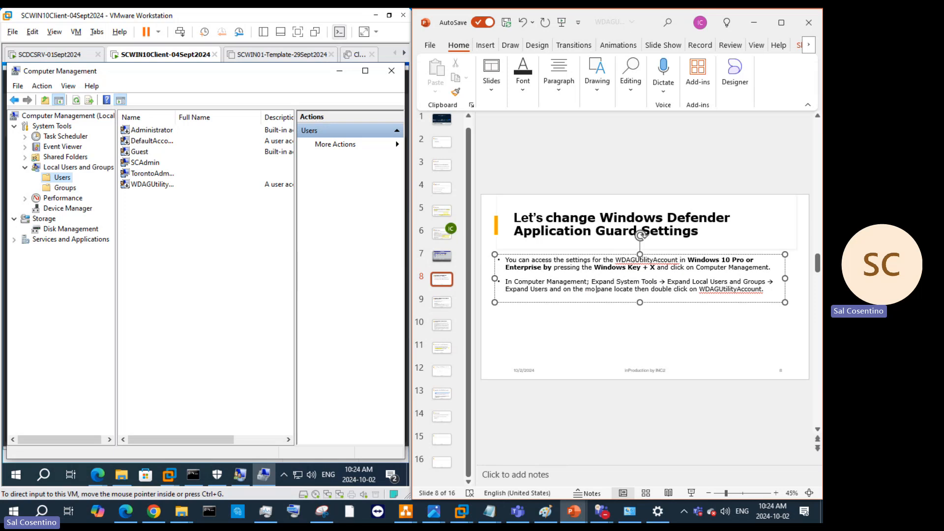
text(id c)
text(olumn)
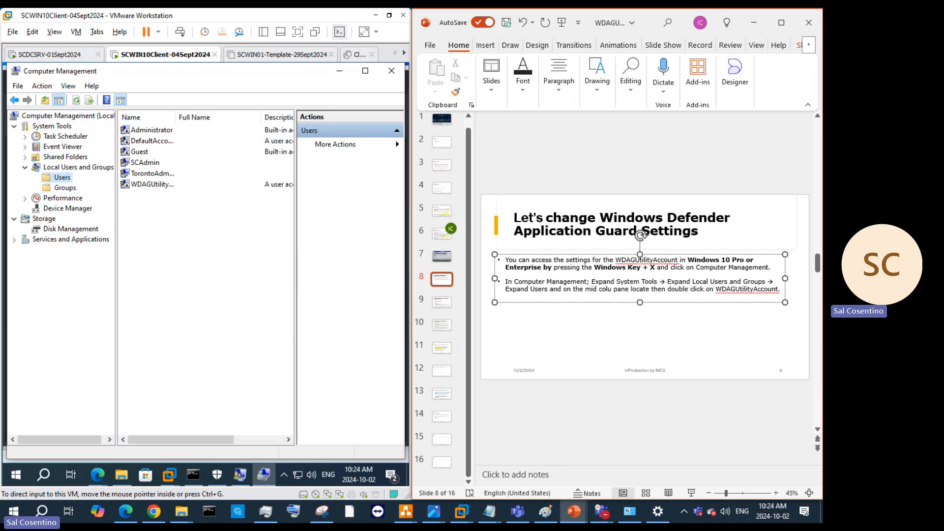
text( or)
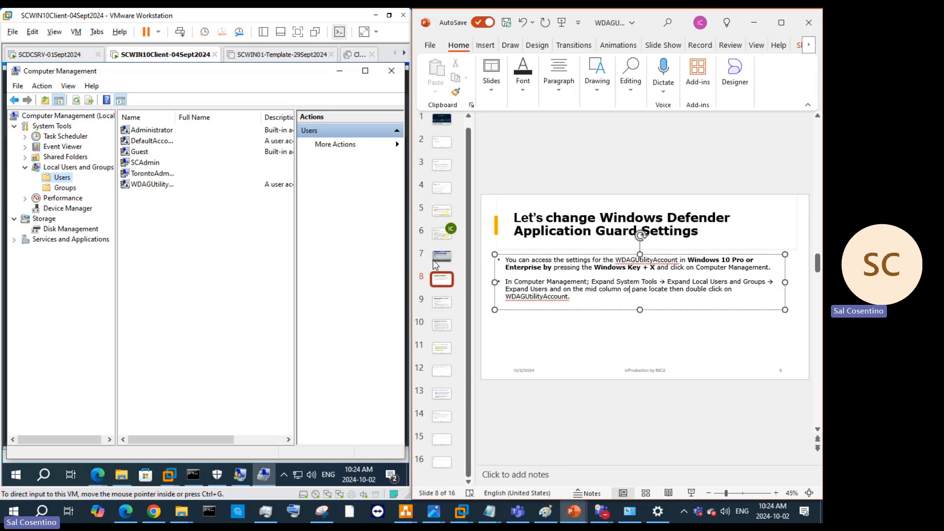
click(154, 185)
Browse WDAGUtilityAccount's General, Member Of and Profile tabs, cancel Add, close unchanged; show slide 9
double_click(154, 185)
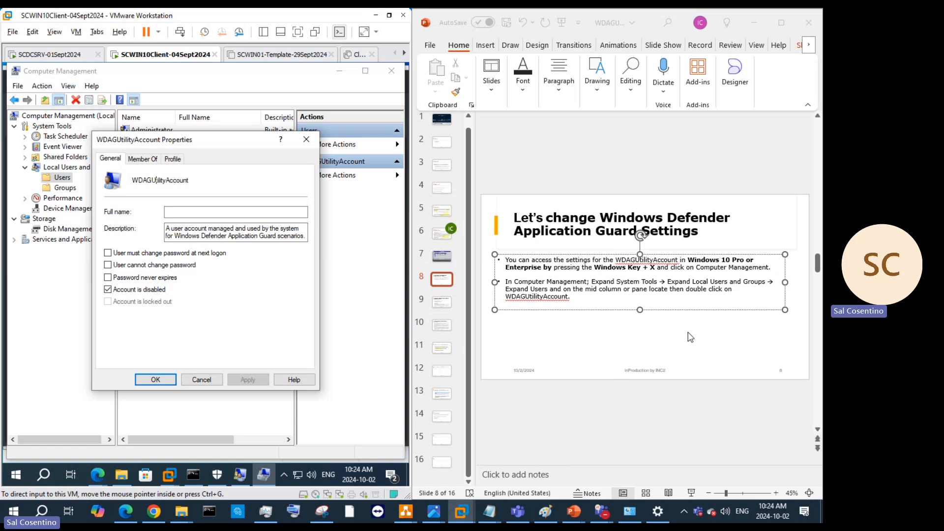
click(442, 301)
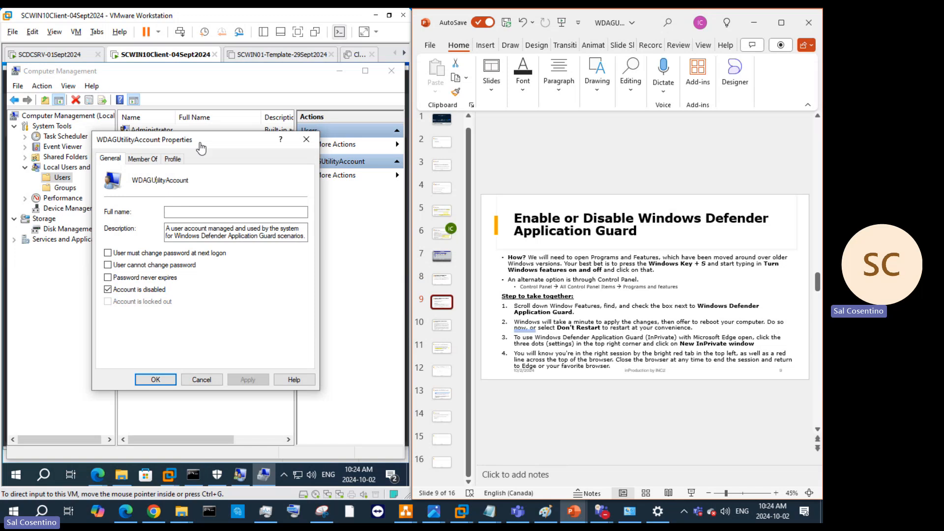
drag(199, 145, 222, 146)
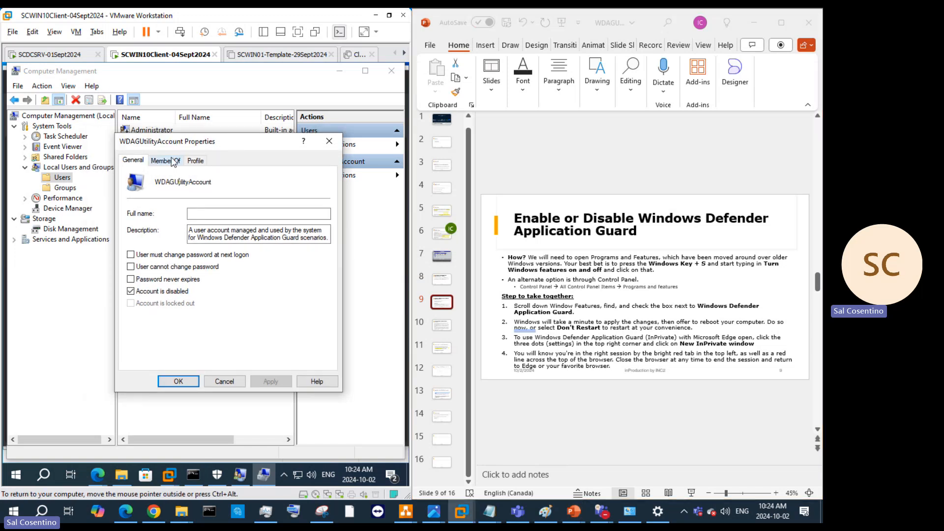
click(160, 162)
click(195, 163)
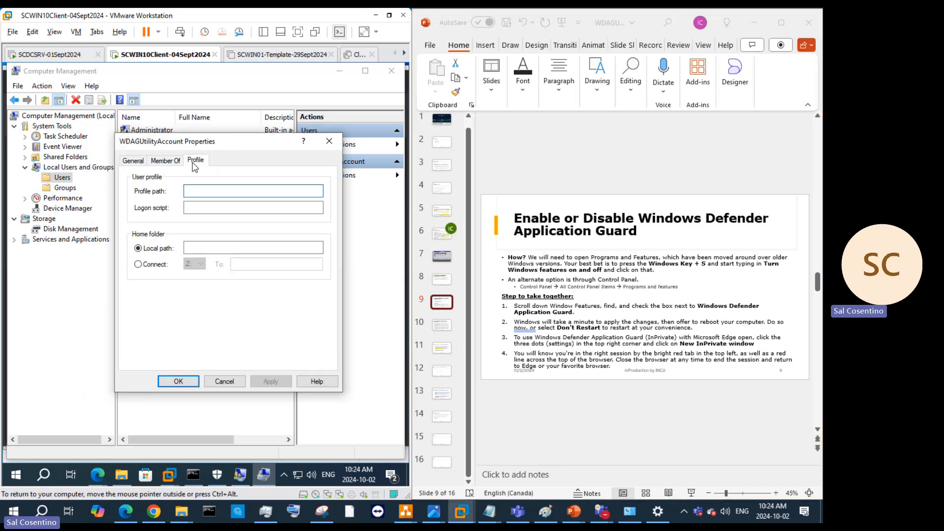
click(165, 160)
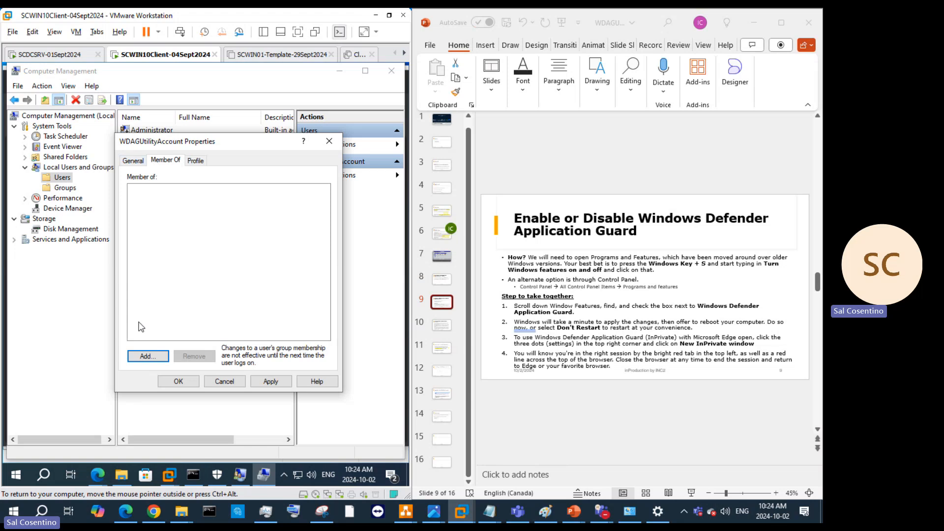
click(146, 360)
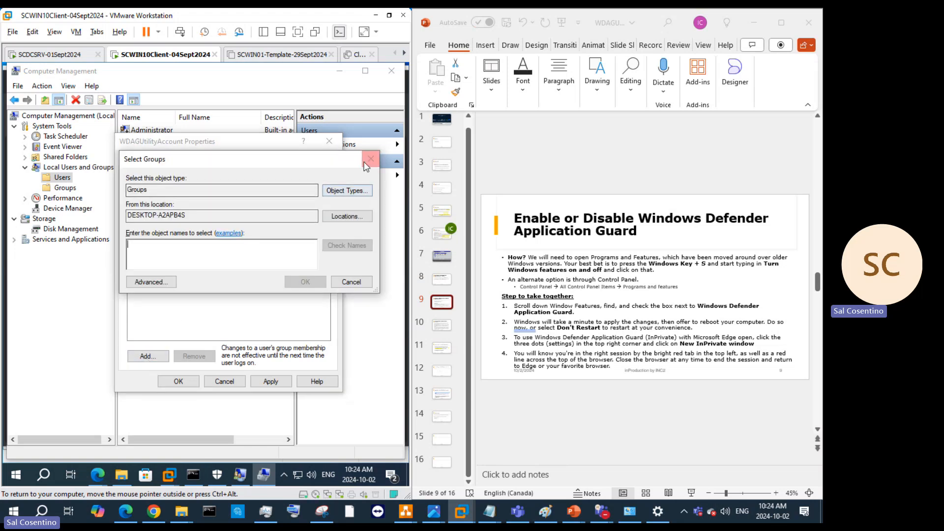
click(370, 159)
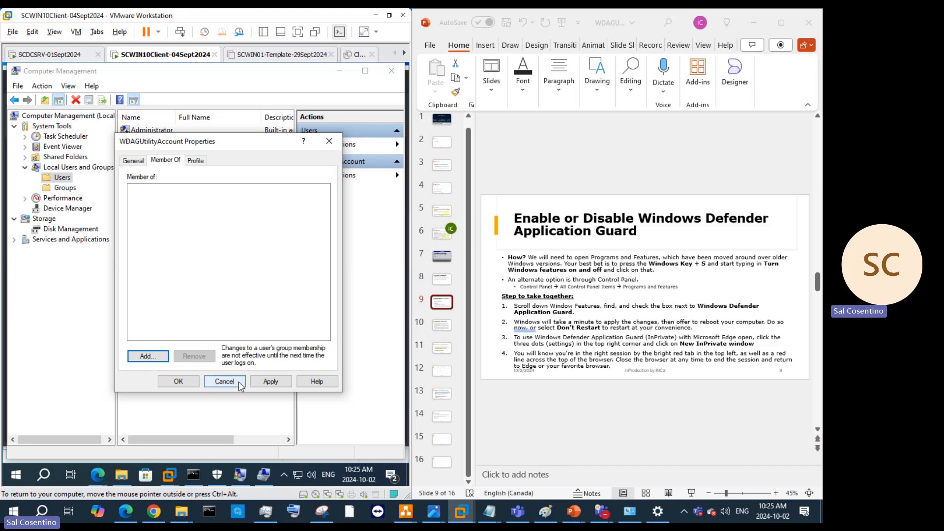
click(131, 160)
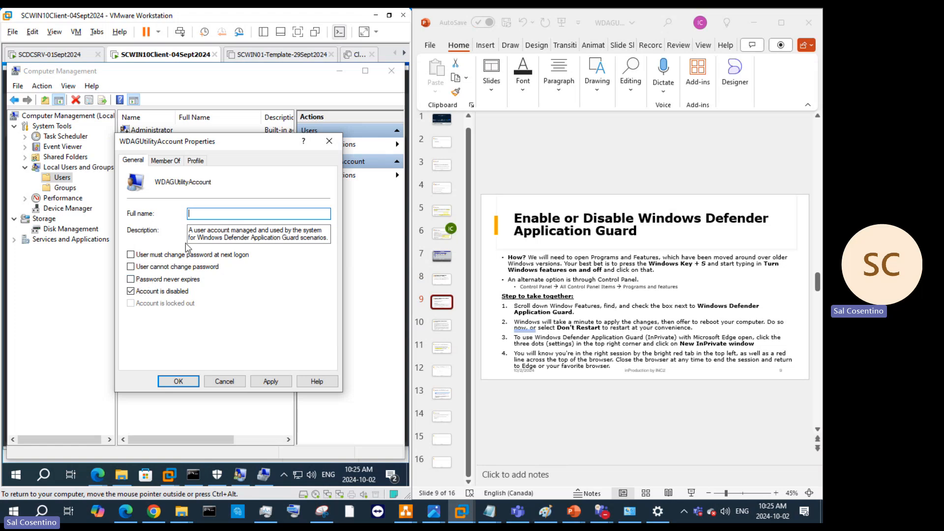
key(Escape)
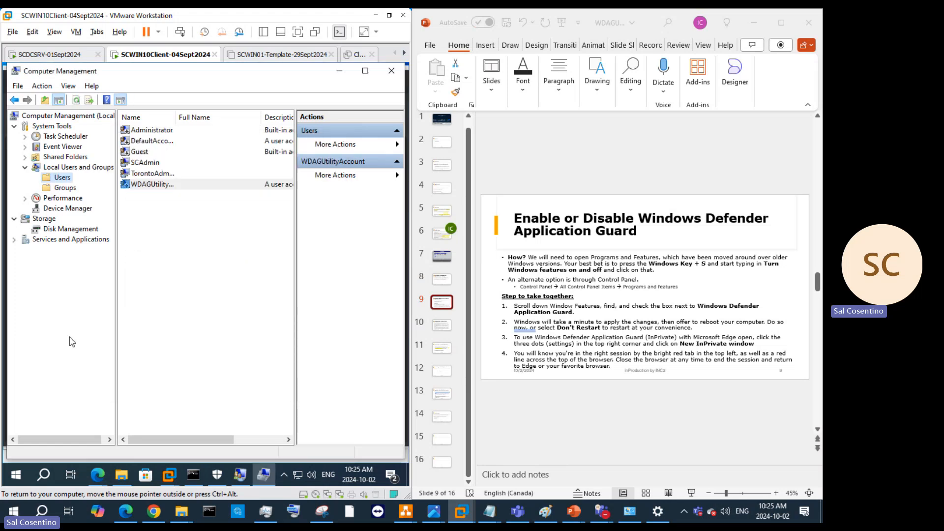
Search 'turnn' in the VM and open the Windows Features list
key(super+s)
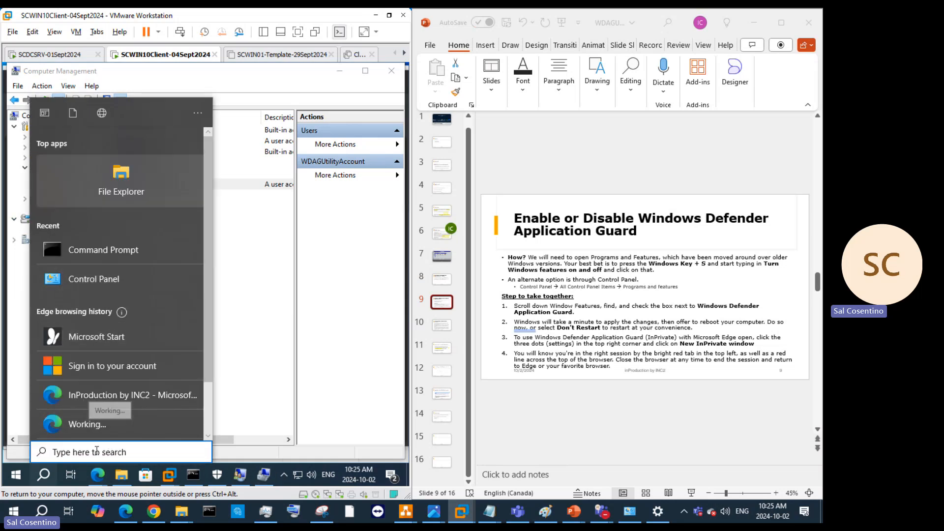
text(tur)
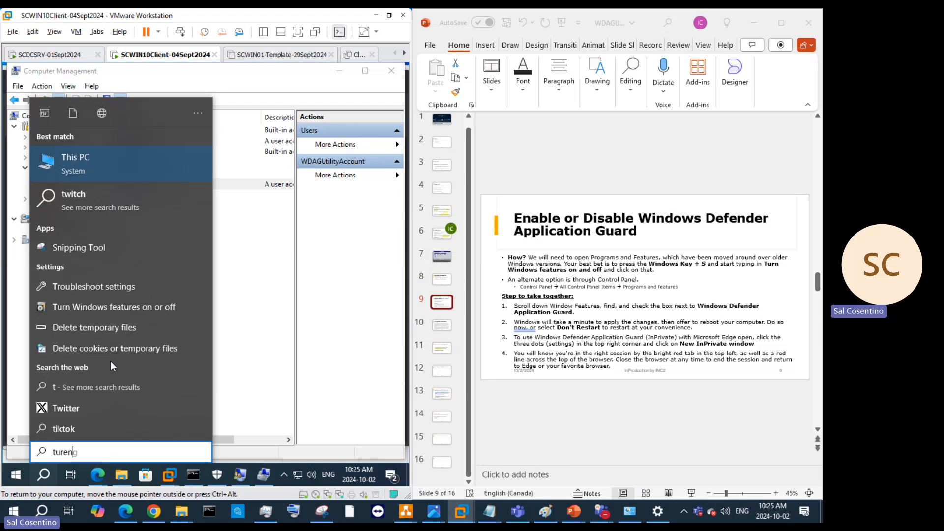
text(n)
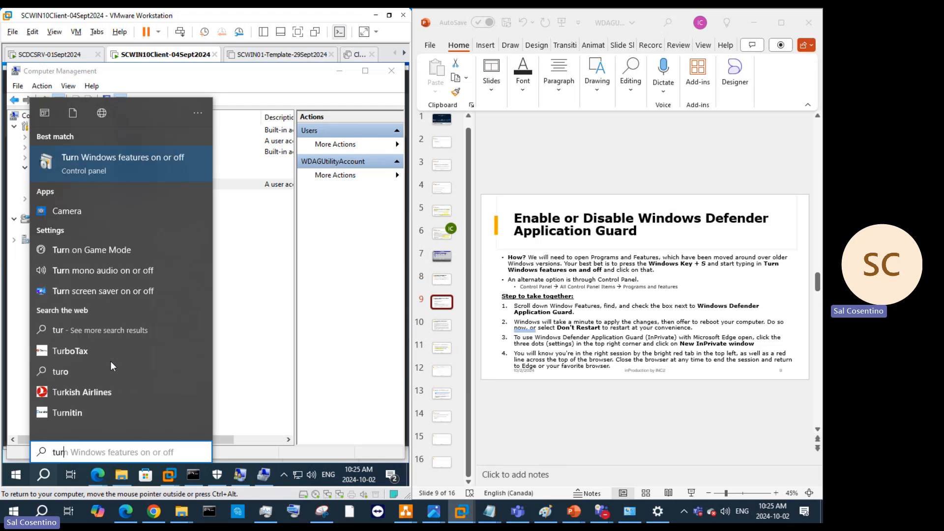
text(n)
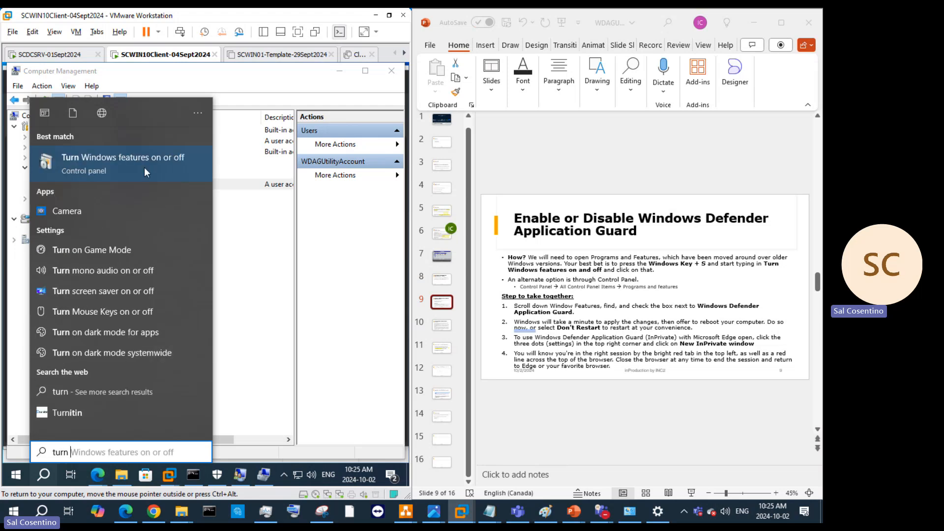
click(163, 158)
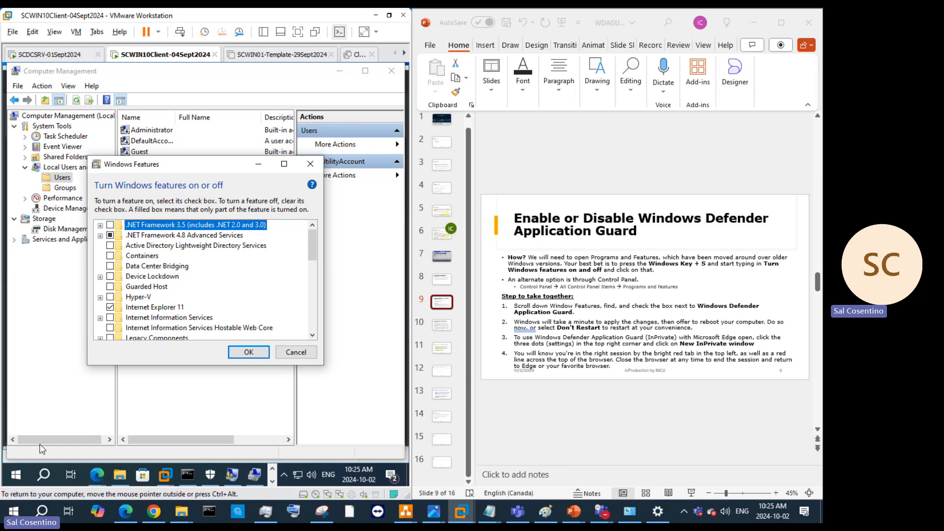
Launch Control Panel in the VM by searching 'control'
click(45, 475)
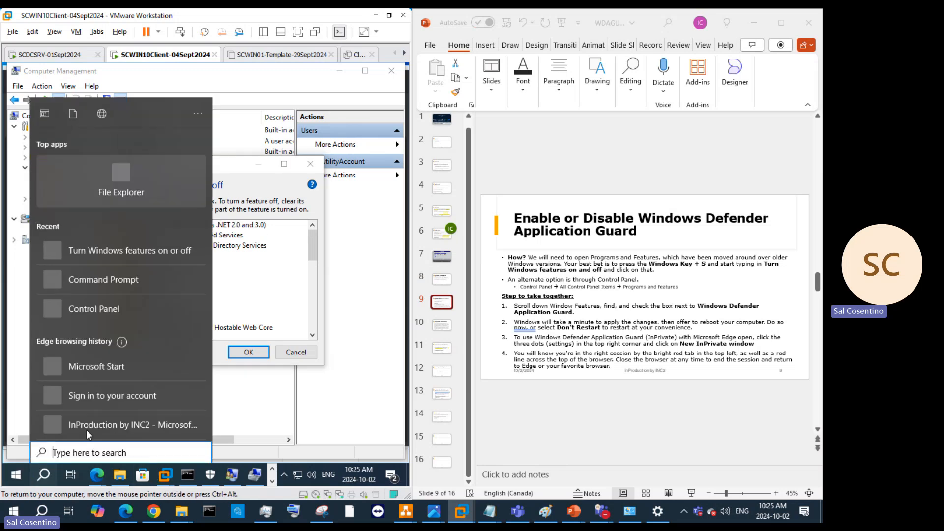
text(control)
key(Return)
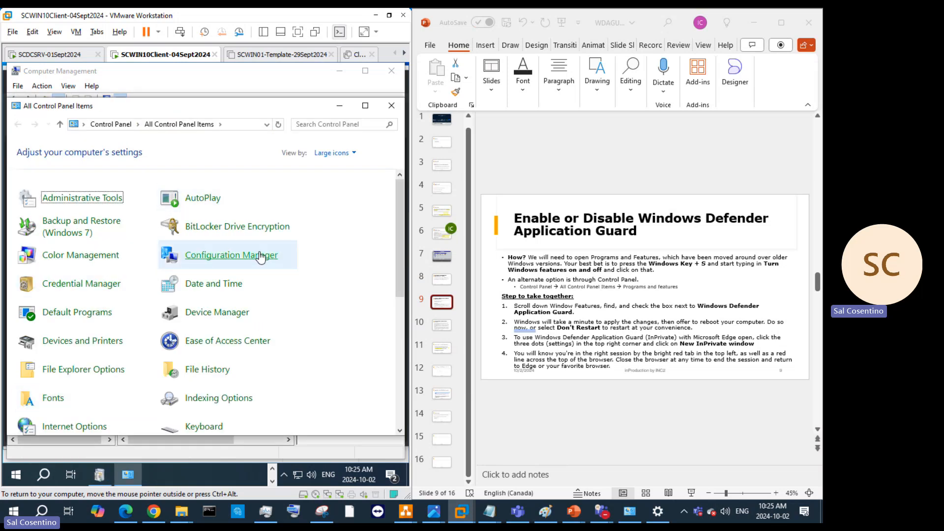
Check the view options, visit Ease of Access Center, then open Programs and Features (15 programs, 1.73 GB)
click(332, 153)
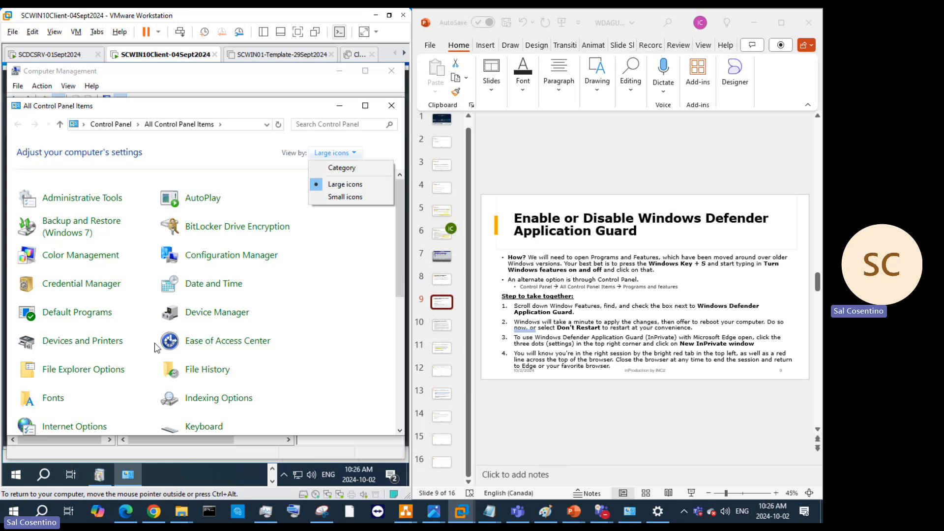
click(294, 343)
click(283, 343)
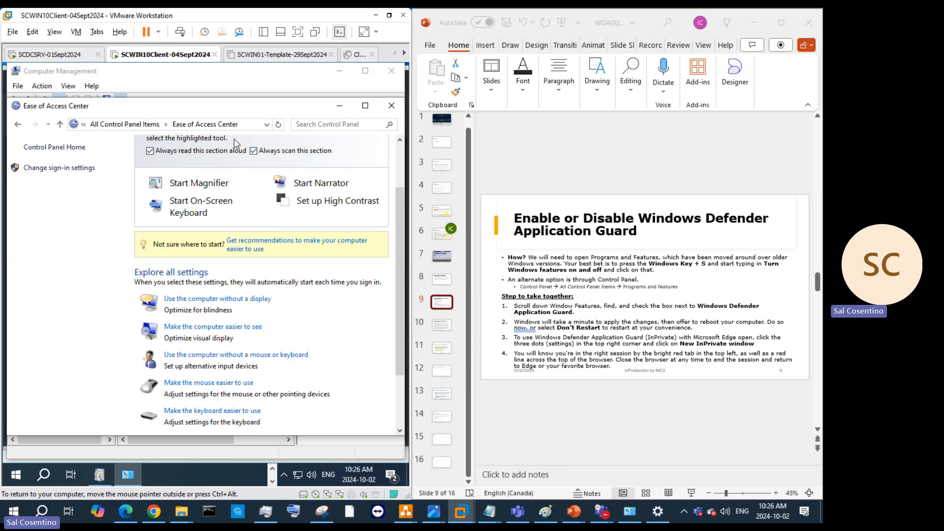
click(66, 153)
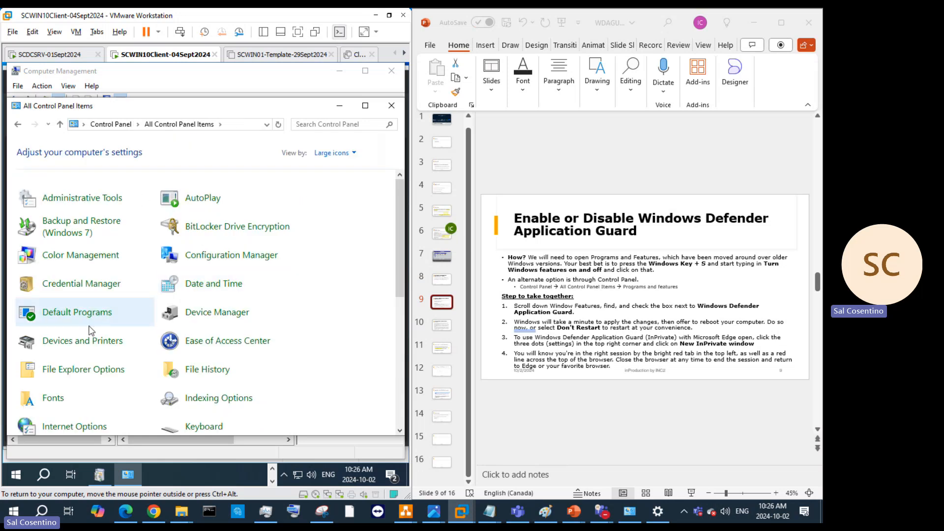
scroll(89, 345, down, 2)
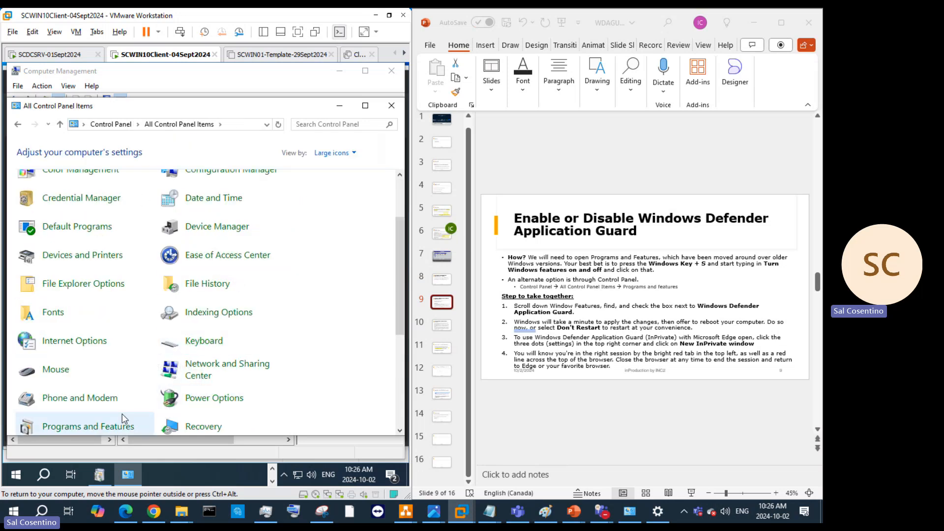
click(104, 431)
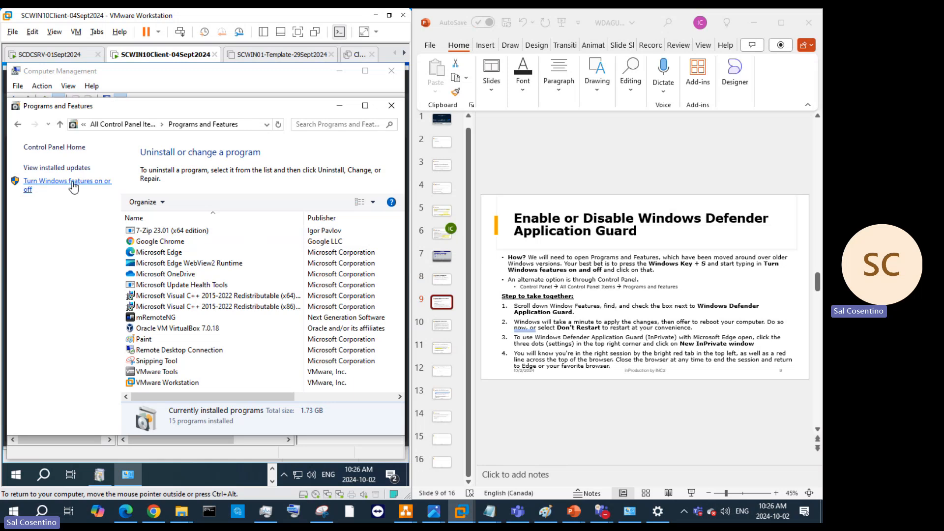
Check Microsoft Defender Application Guard in Windows Features, apply with OK, and choose Don't restart
click(34, 185)
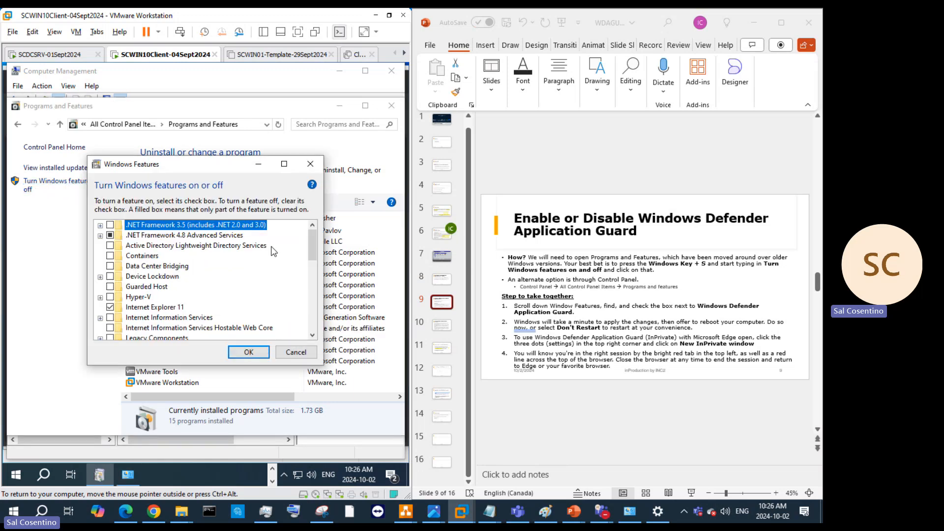
scroll(273, 251, down, 1)
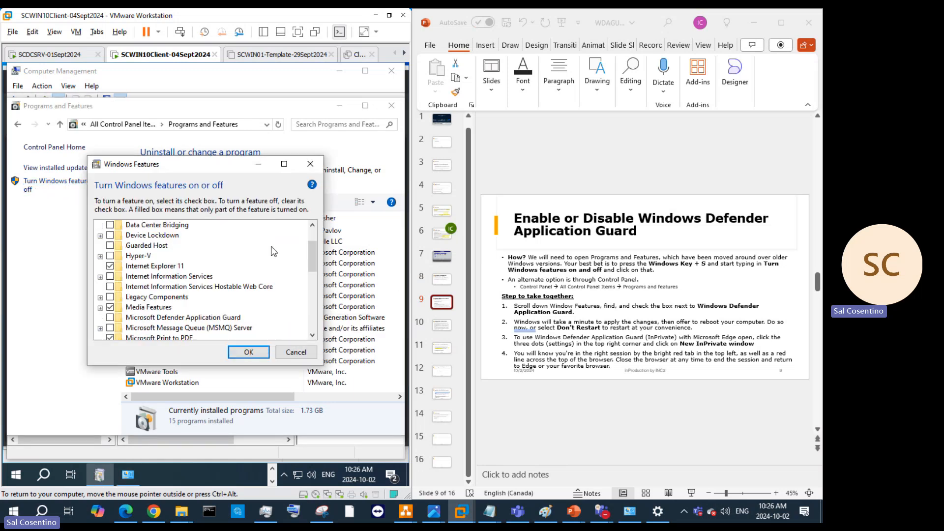
click(149, 320)
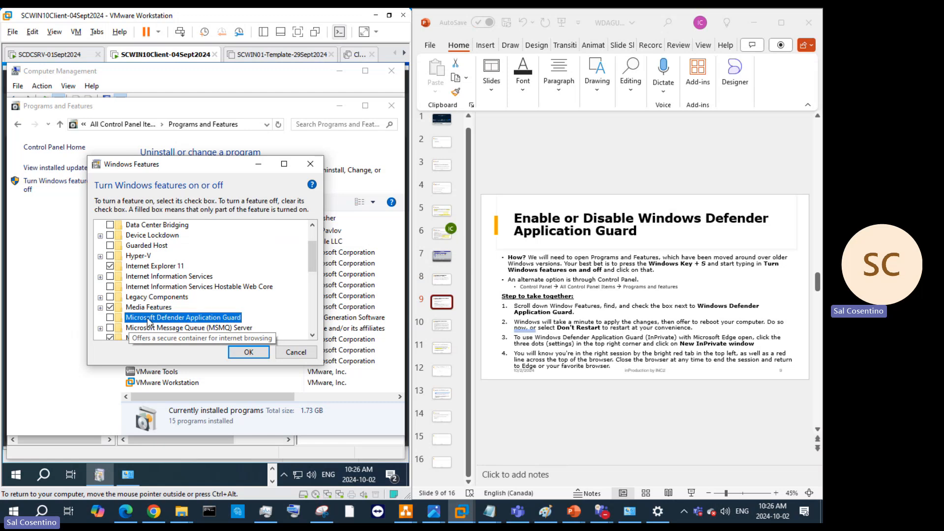
click(109, 318)
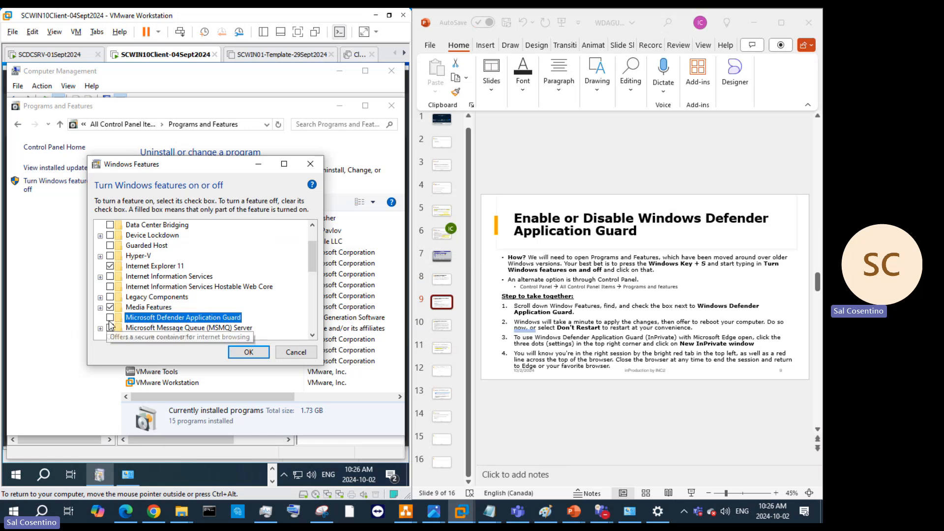
click(253, 354)
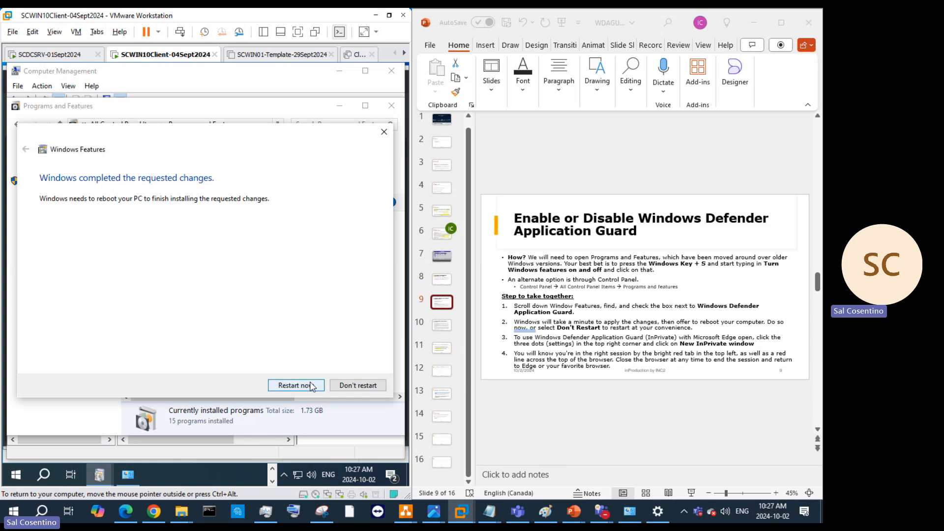
click(350, 386)
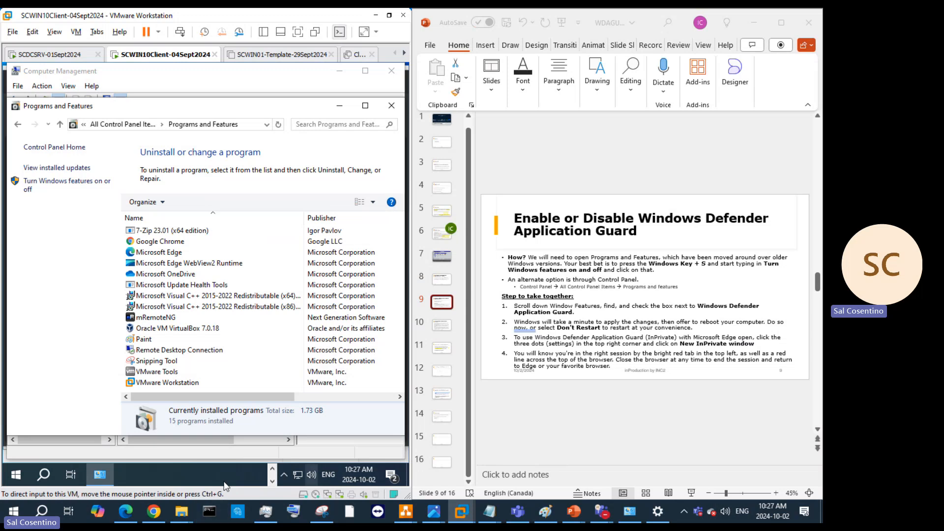
Close the InPrivate Edge window inside the VM
click(271, 470)
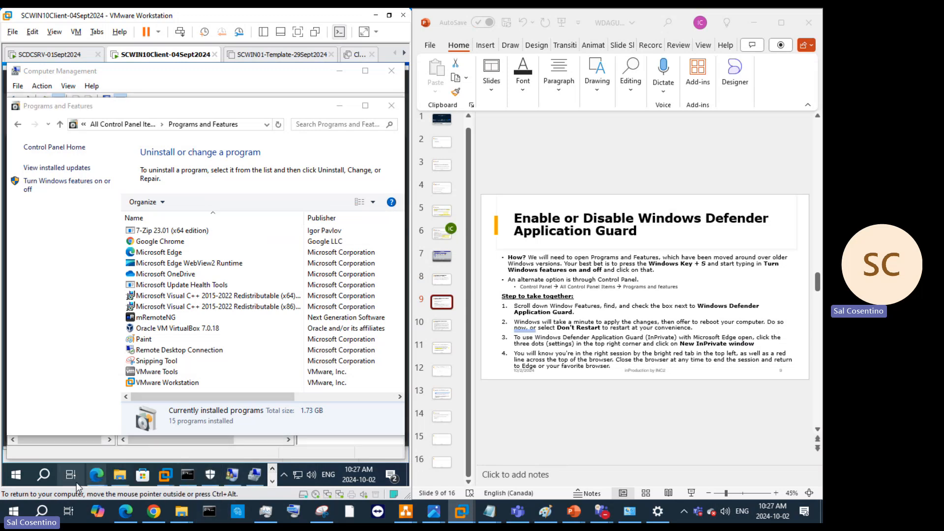
mouse_move(96, 467)
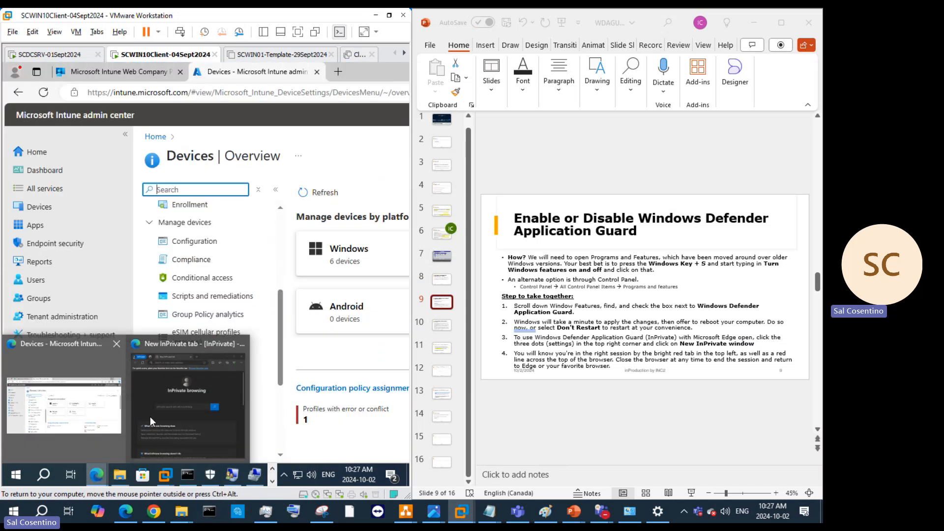
click(169, 418)
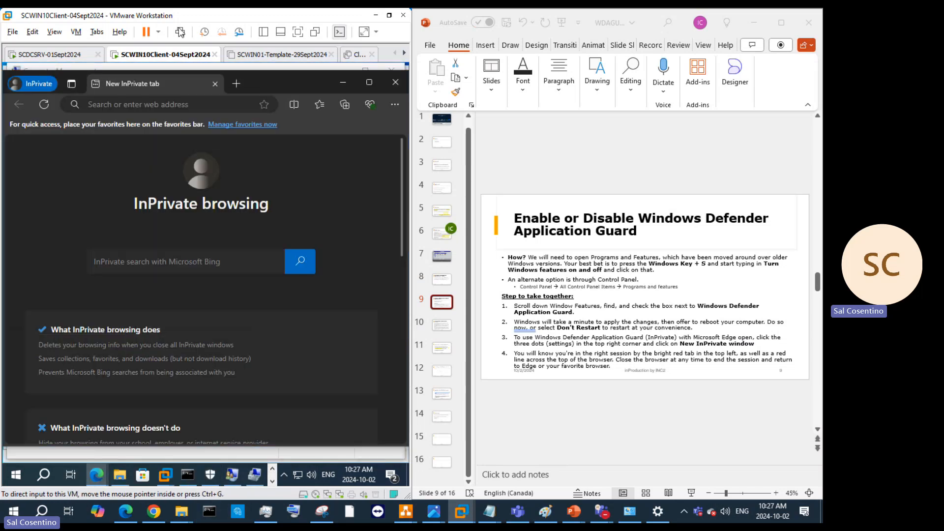
click(396, 82)
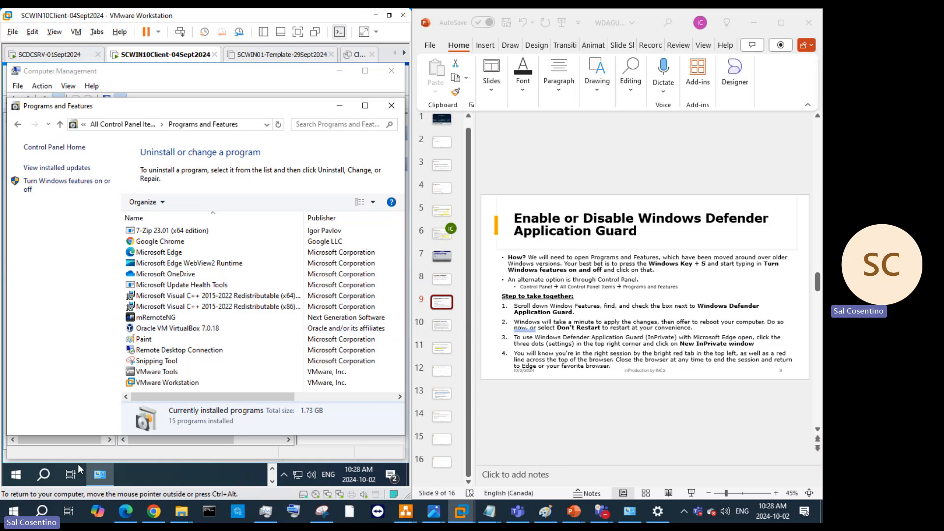
Bring up the Edge window showing Intune Devices and open its Settings and more menu
click(270, 470)
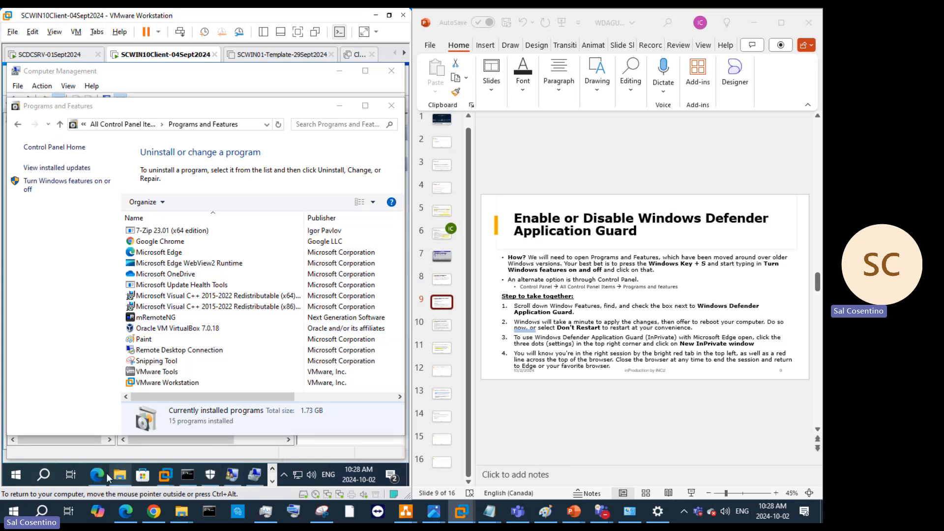
click(97, 474)
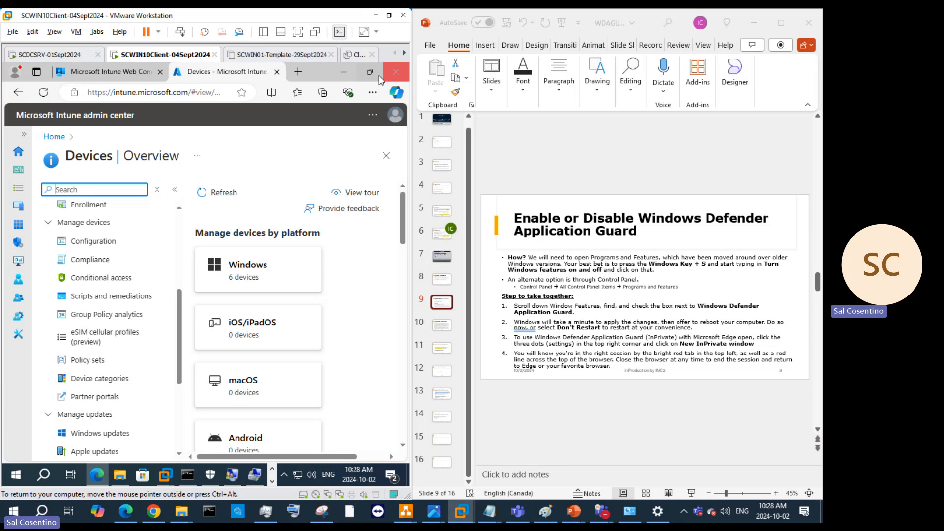
click(373, 93)
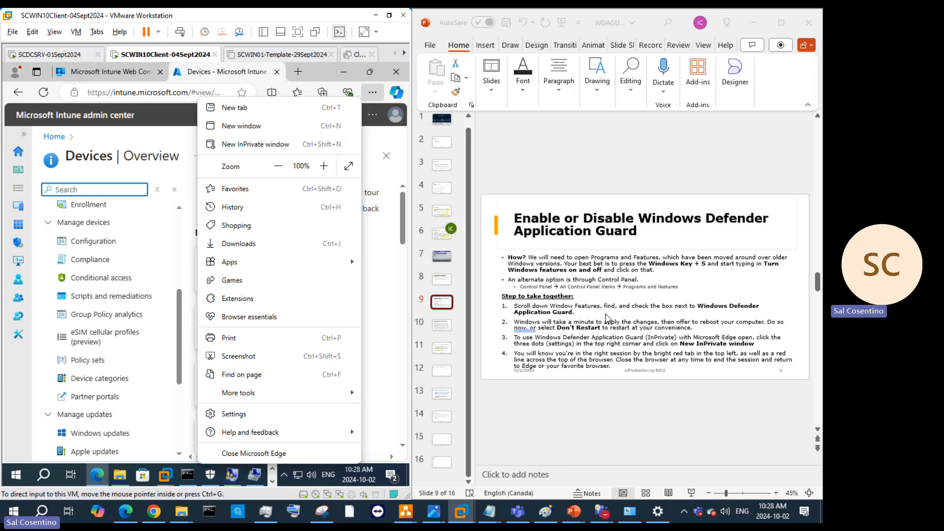
scroll(594, 318, down, 3)
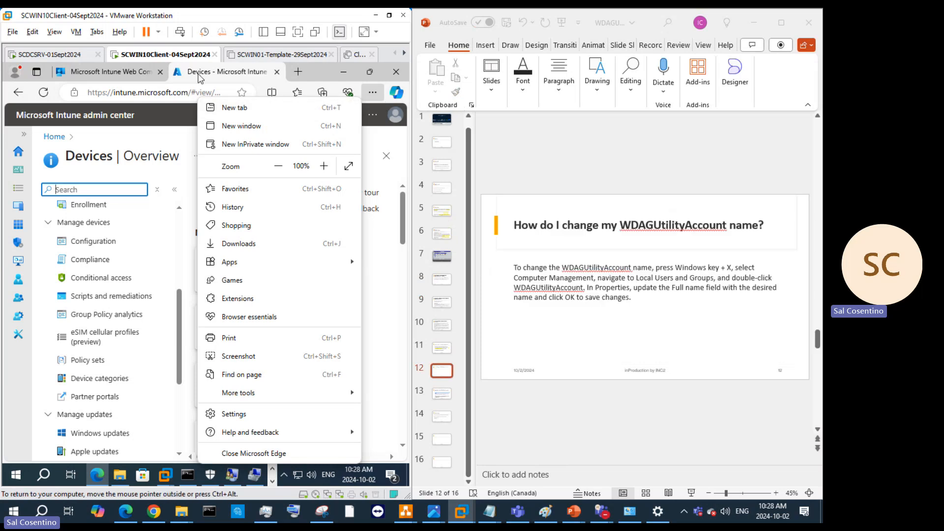
Minimize Edge and close Programs and Features, Computer Management and both WDAGUtilityAccount Properties dialogs
click(340, 76)
click(339, 73)
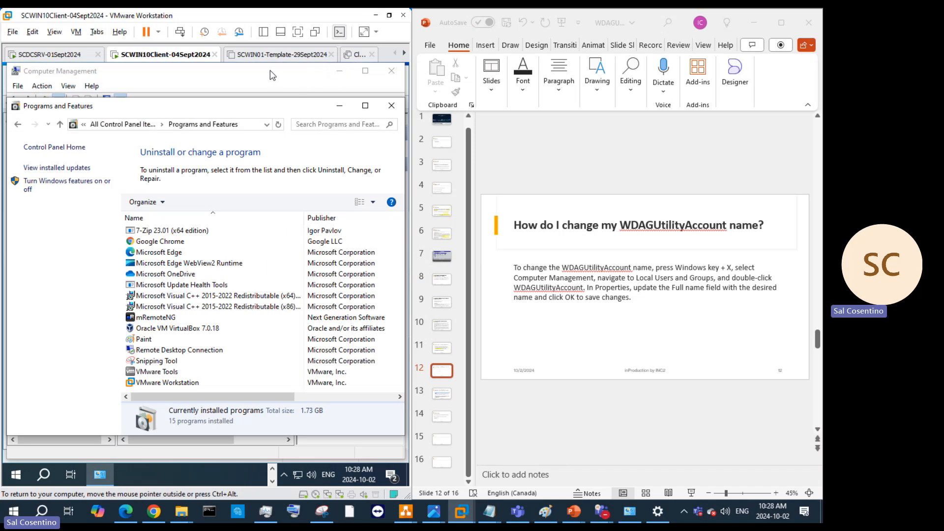
click(391, 106)
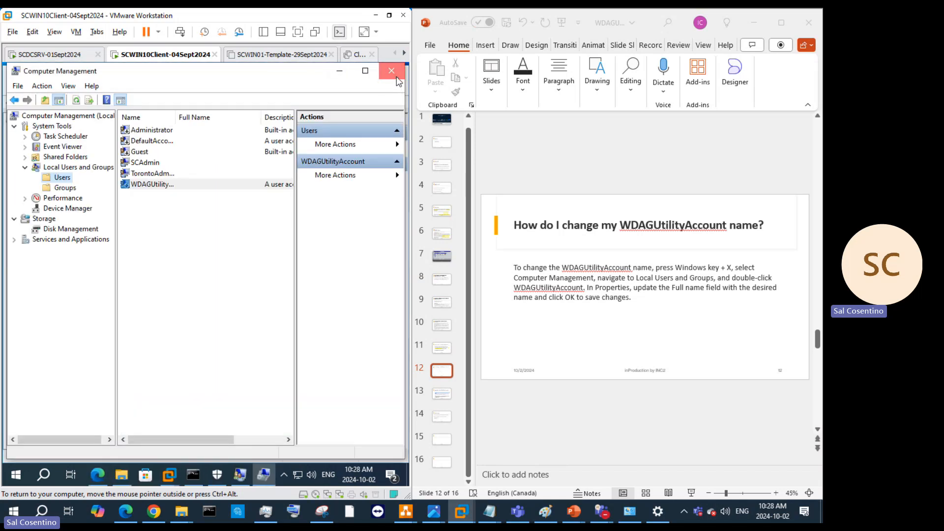
click(391, 70)
key(Return)
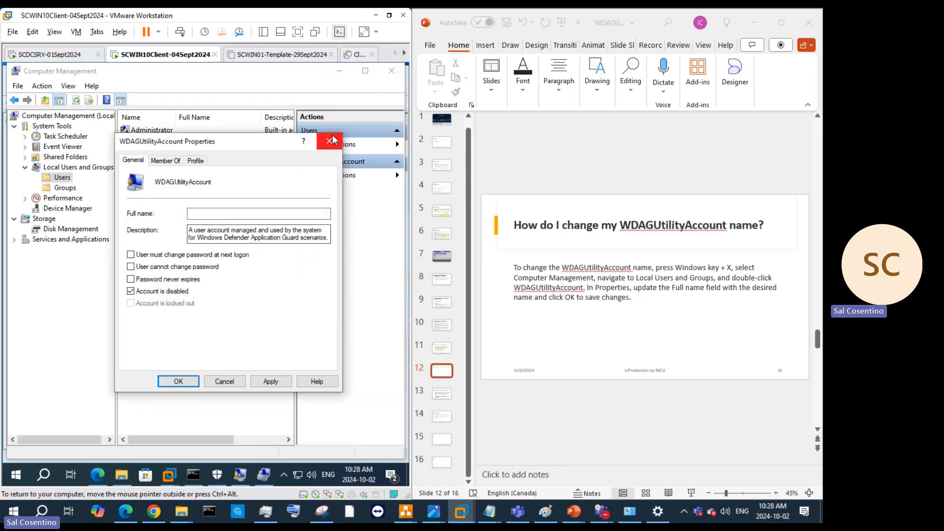
click(329, 141)
click(388, 76)
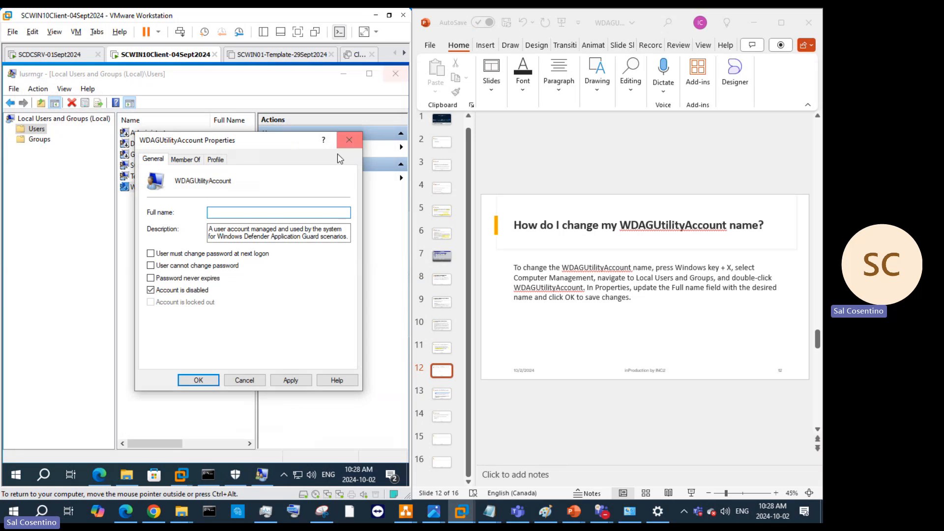
click(348, 140)
click(388, 77)
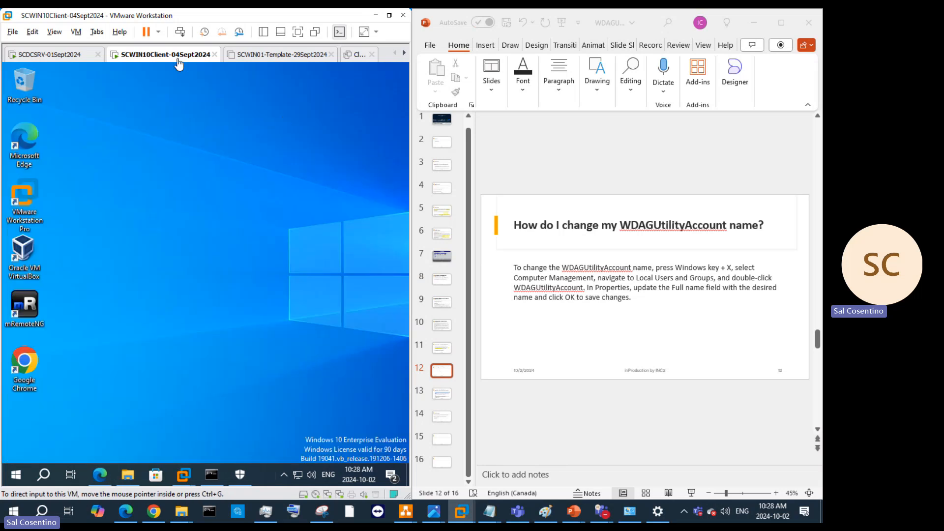
Add the Intune Devices page to Favorites in Edge, then switch to the Terms page tab
click(100, 474)
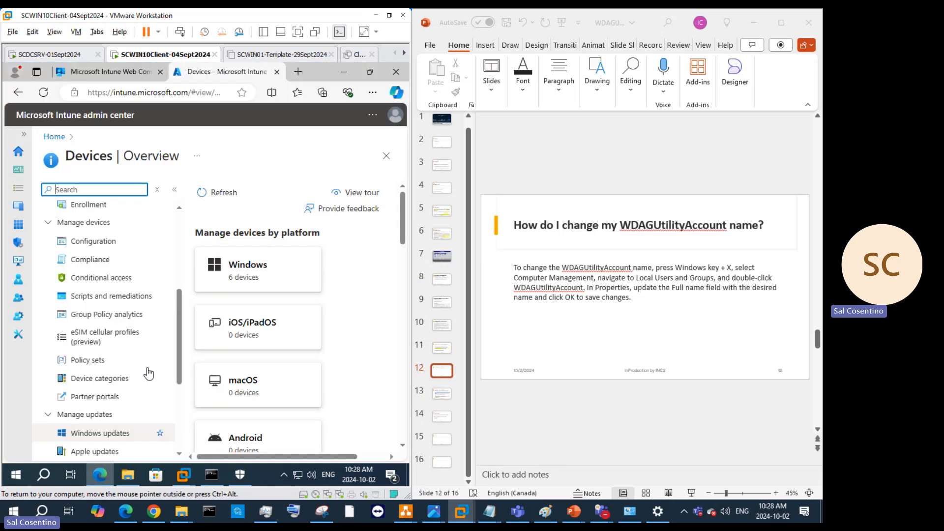
click(298, 92)
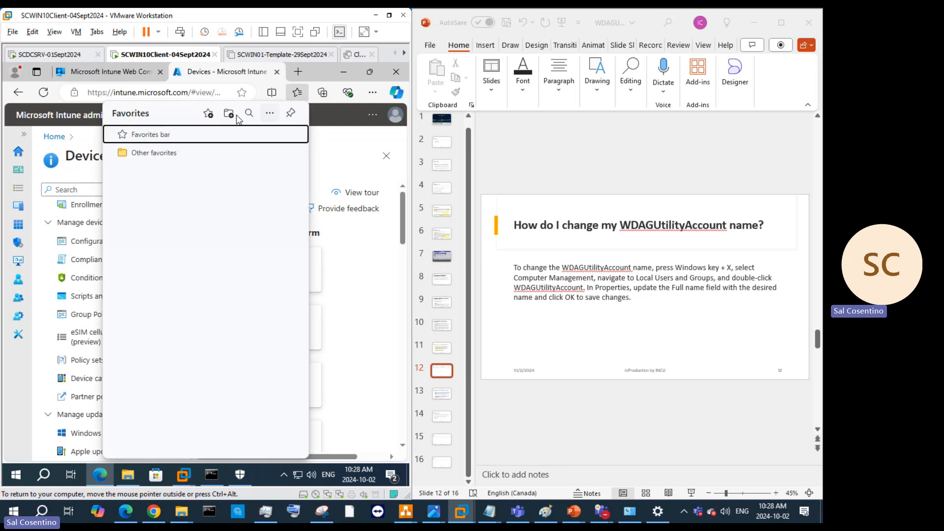
click(209, 113)
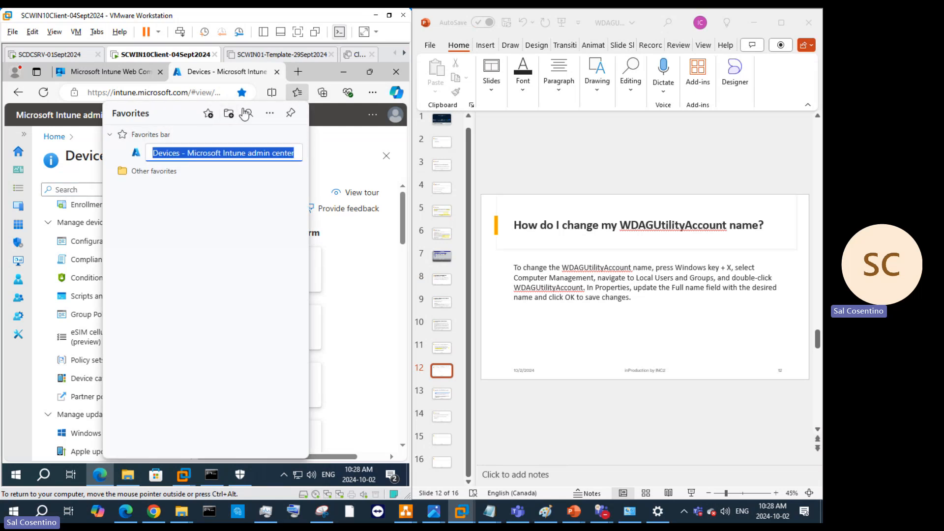
click(150, 74)
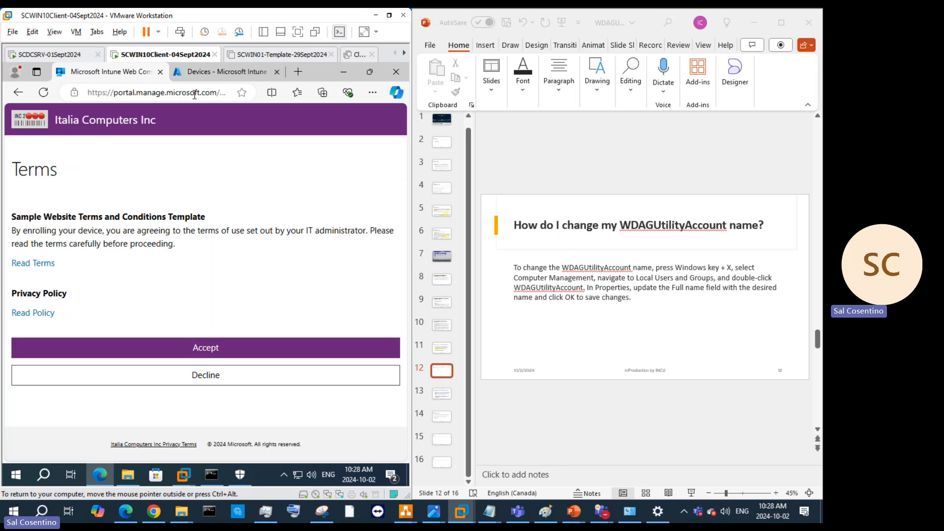
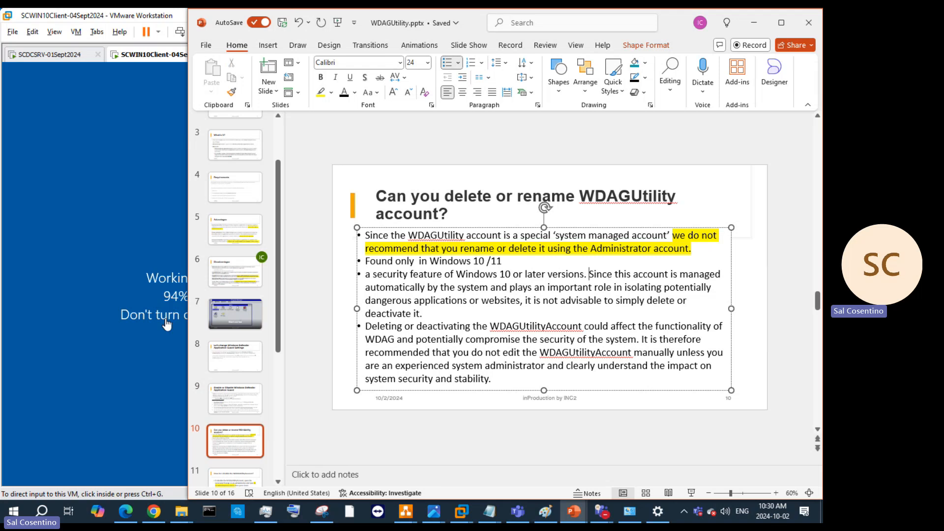
Bring the SCWIN10Client VM, with its feature installation at 96%, in front of PowerPoint
click(114, 200)
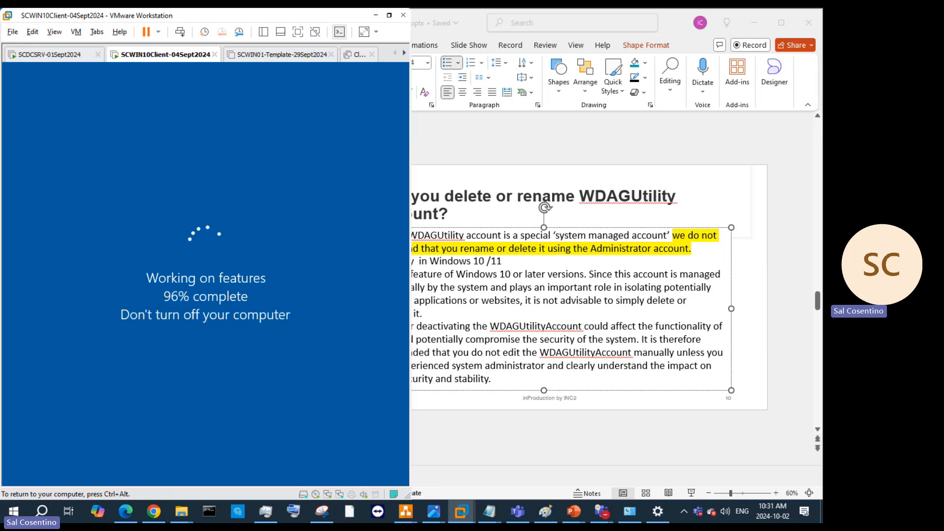
Sign the VM in as the second administrator with its password, then return to PowerPoint
key(ctrl+alt)
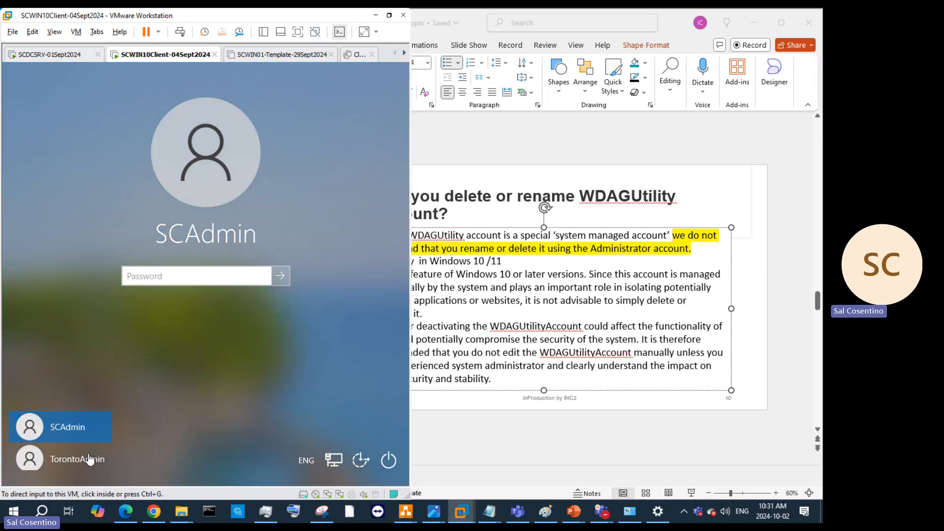
click(89, 456)
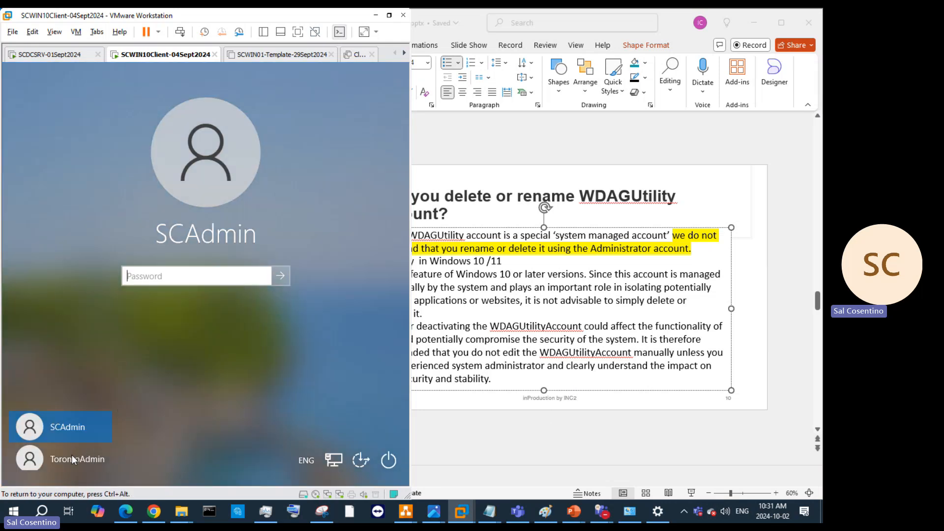
click(72, 455)
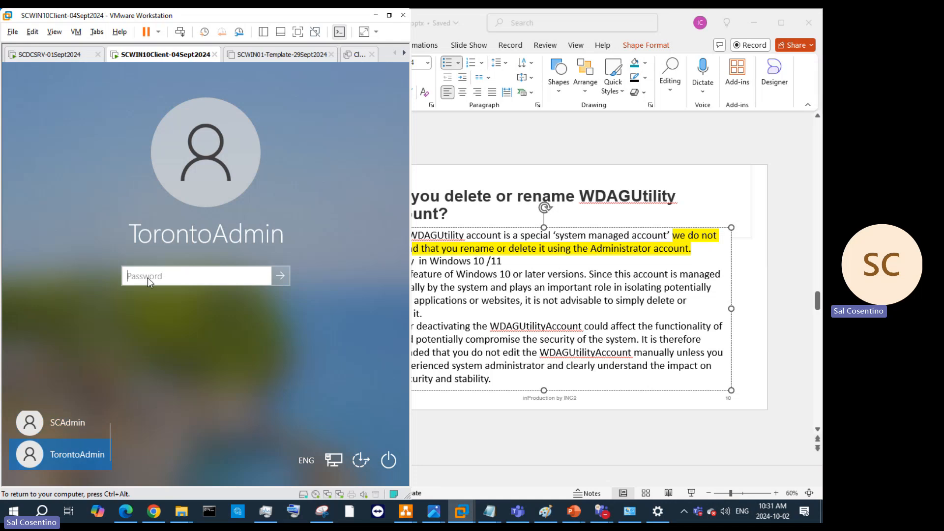
text(••••••)
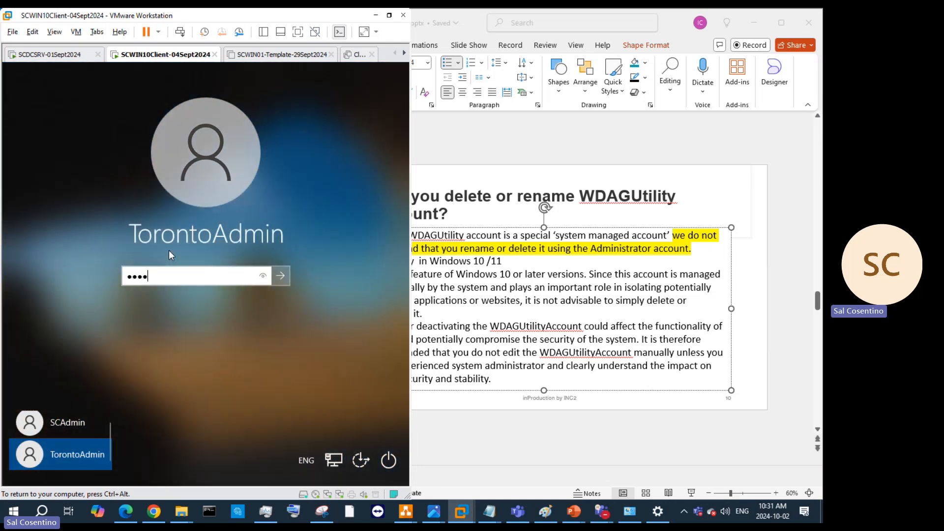
text(•••••••••)
key(Return)
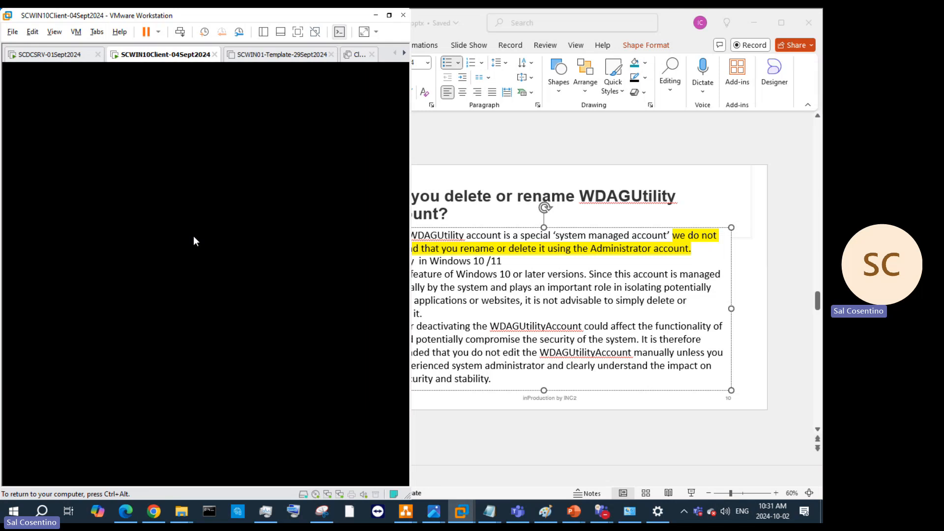
click(605, 155)
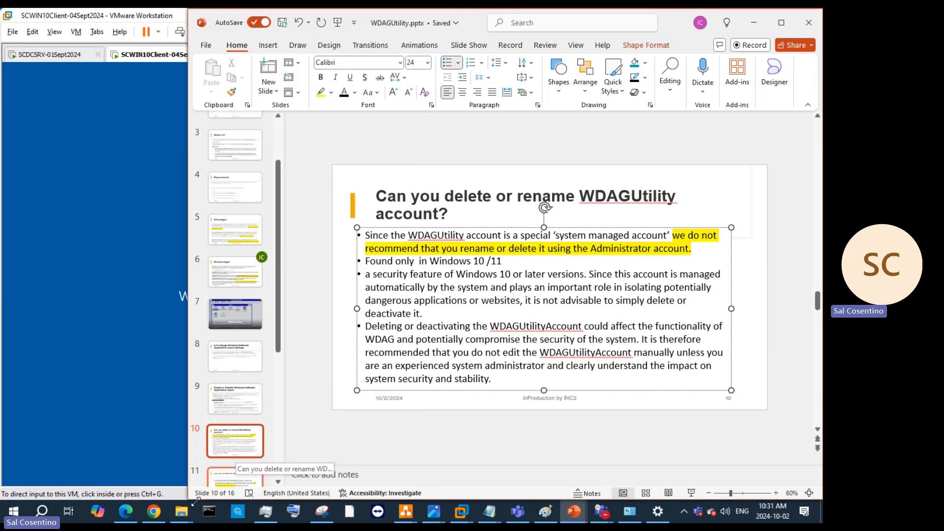
Copy the 'net user WDAGUtilityAccount /active:no' command from slide 11, then show slide 9
click(235, 476)
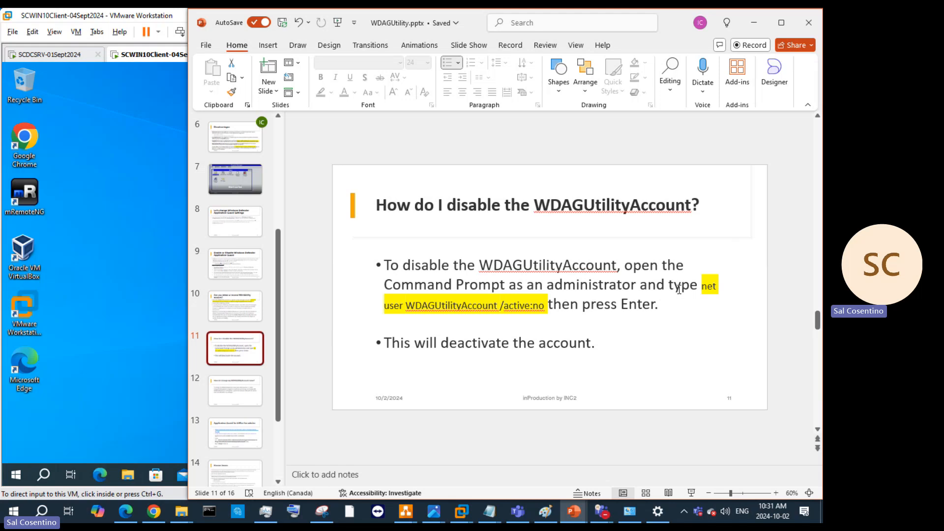
drag(700, 285, 545, 307)
right_click(508, 310)
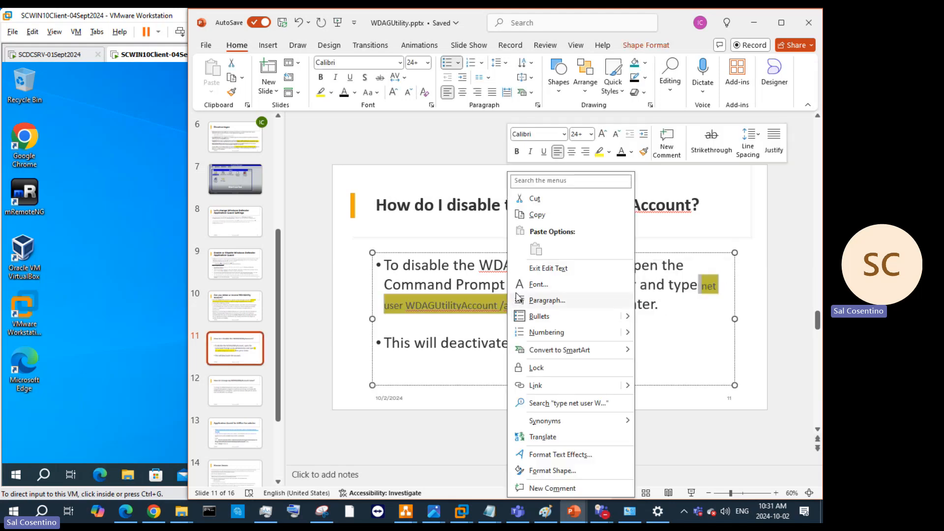
click(540, 215)
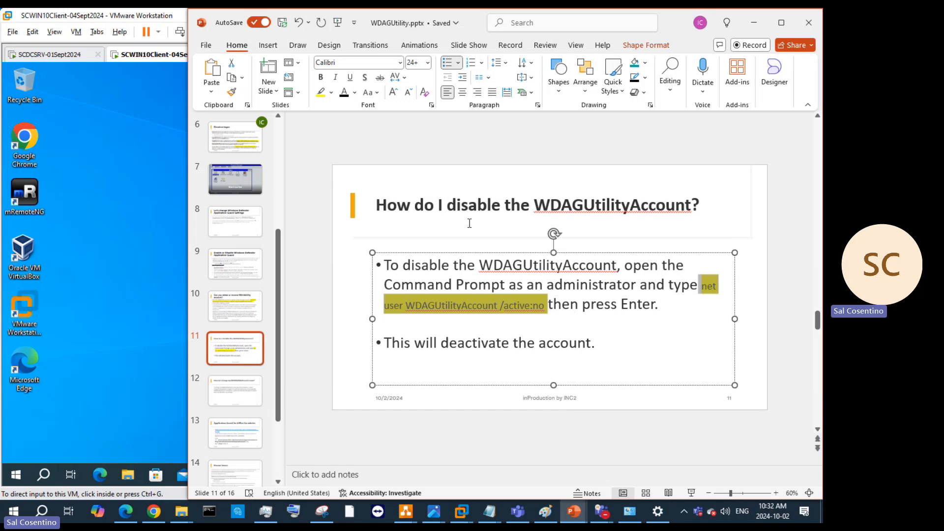
click(234, 393)
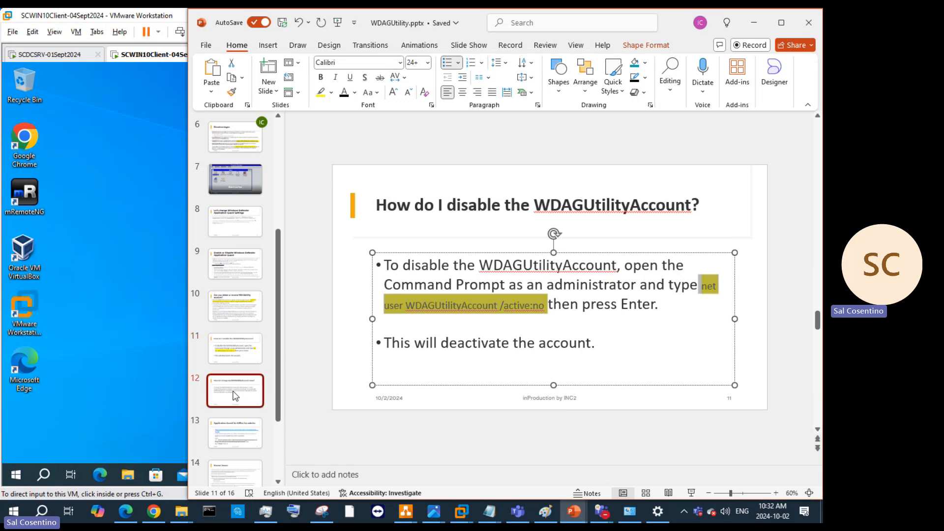
click(228, 273)
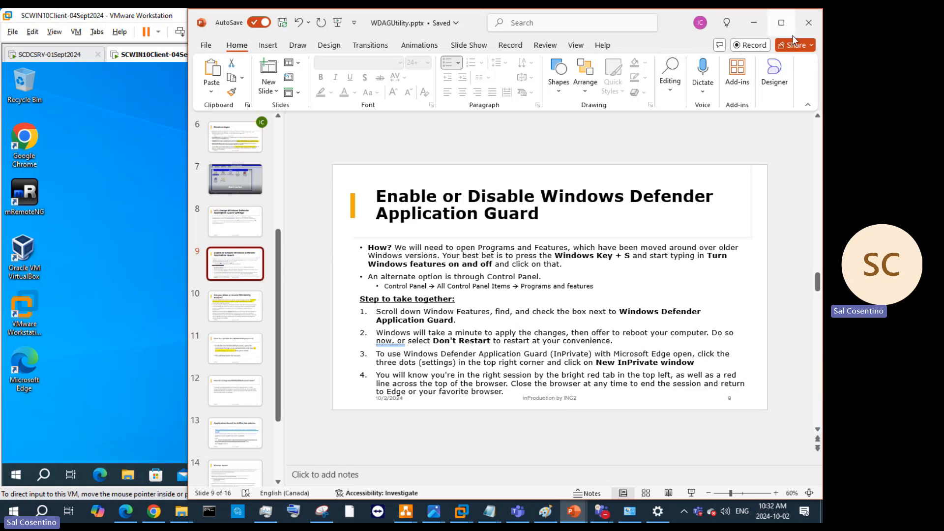
Snap PowerPoint left and the VM right, then mute the mic in the WDAGUtility account? meeting
key(super+Left)
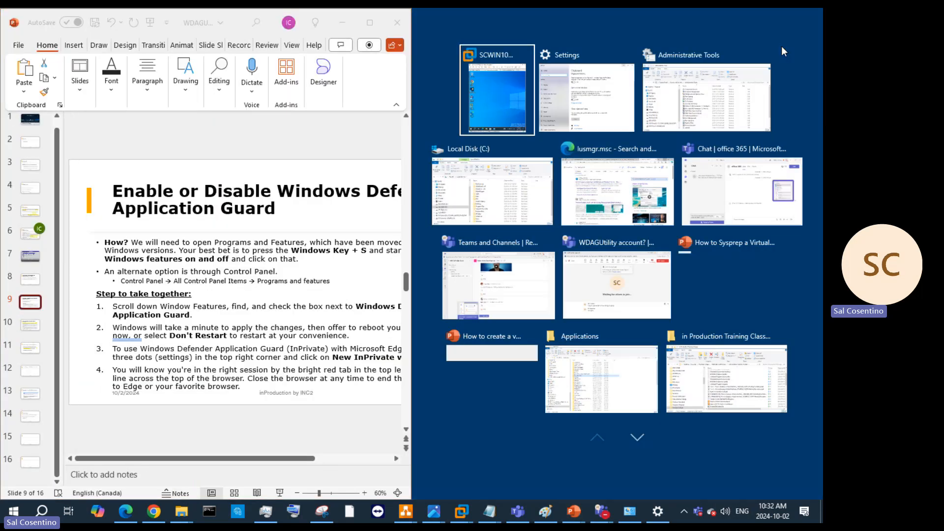
click(499, 74)
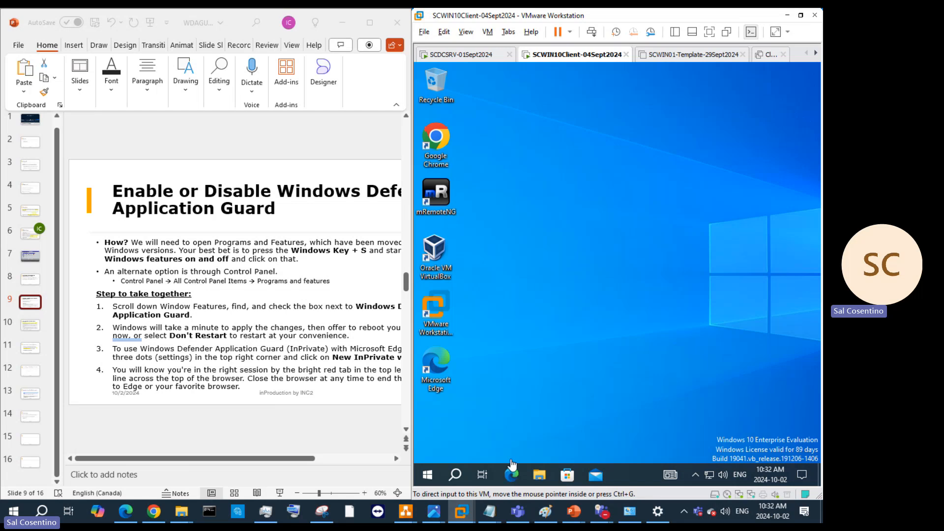
mouse_move(606, 499)
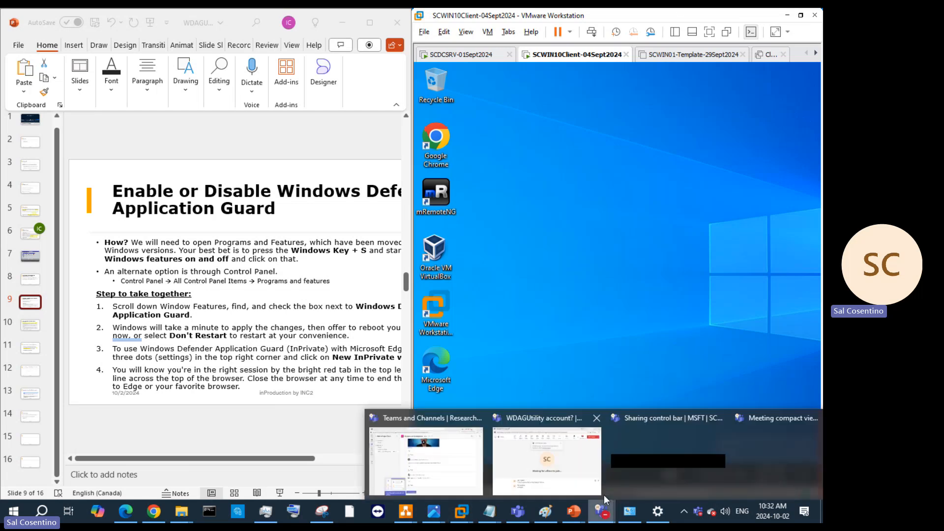
click(568, 456)
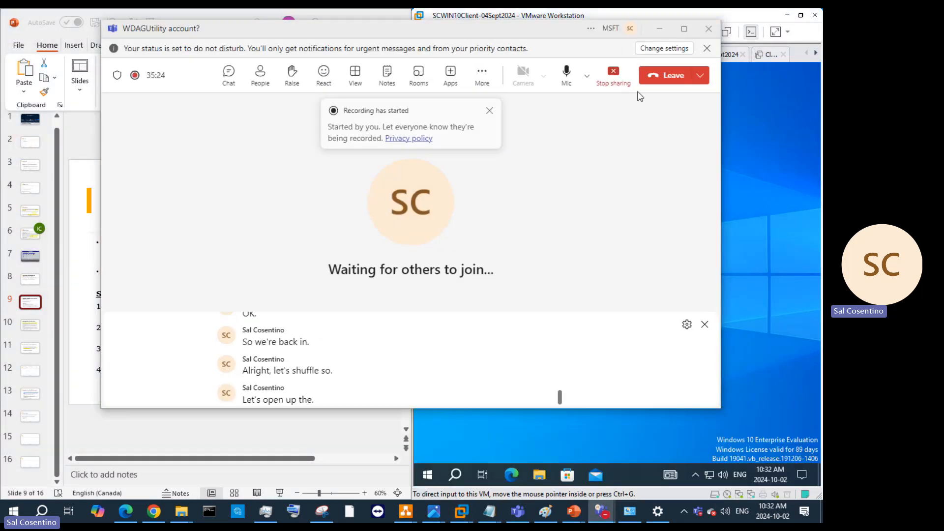
click(567, 75)
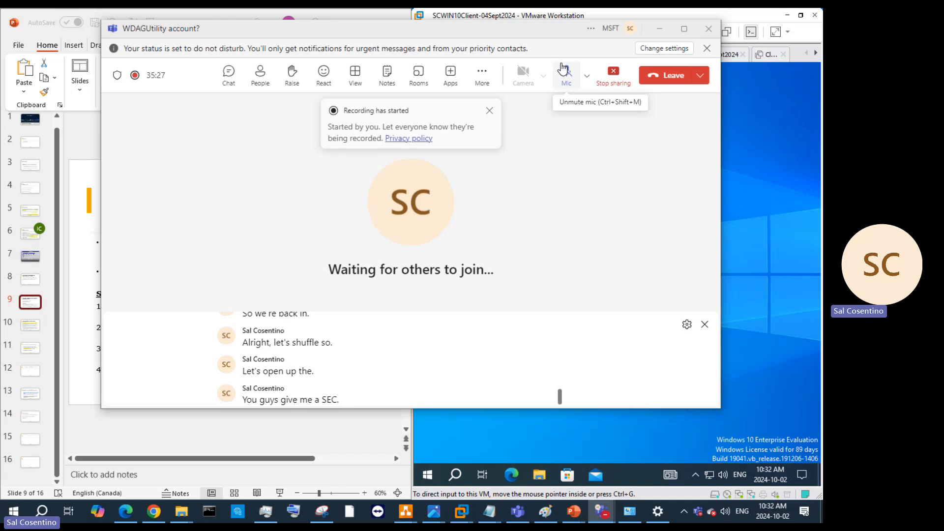
Minimize the Teams meeting window
click(658, 29)
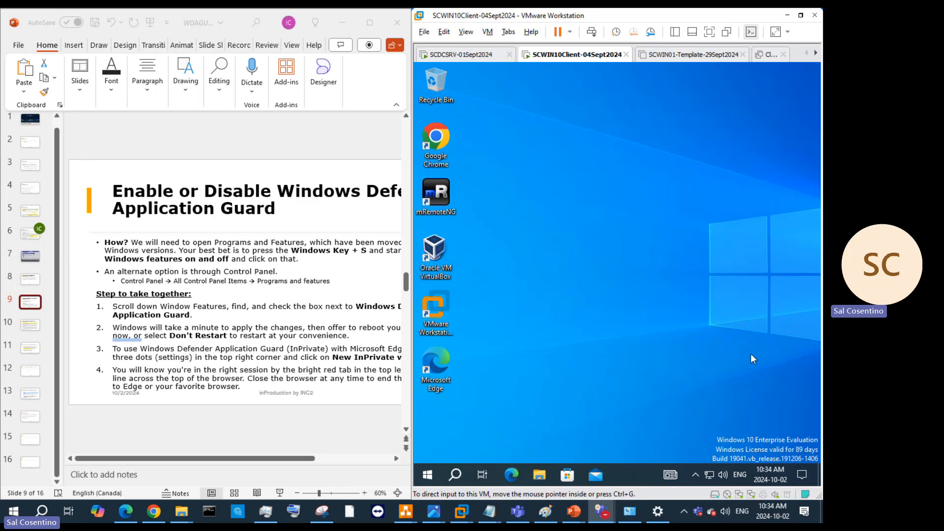
Confirm Edge's Settings and more menu in the VM lists New Application Guard window
click(570, 254)
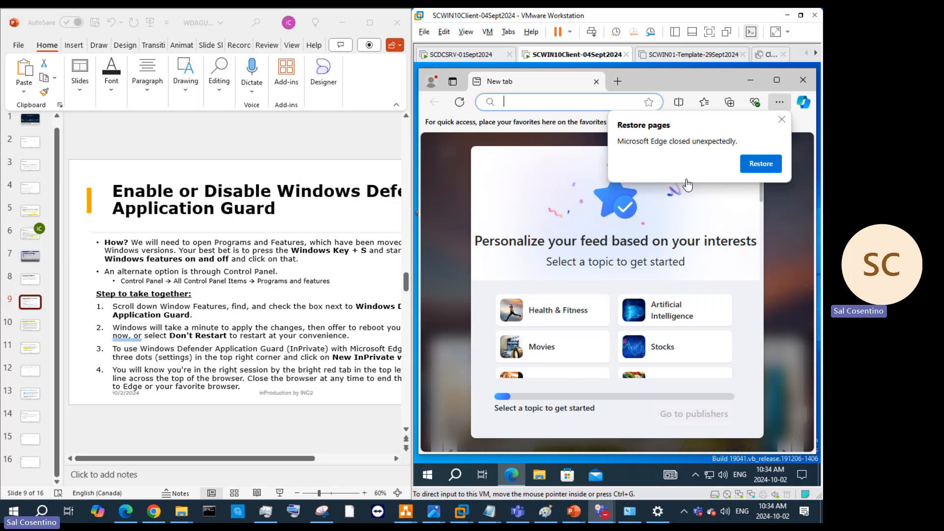
click(779, 104)
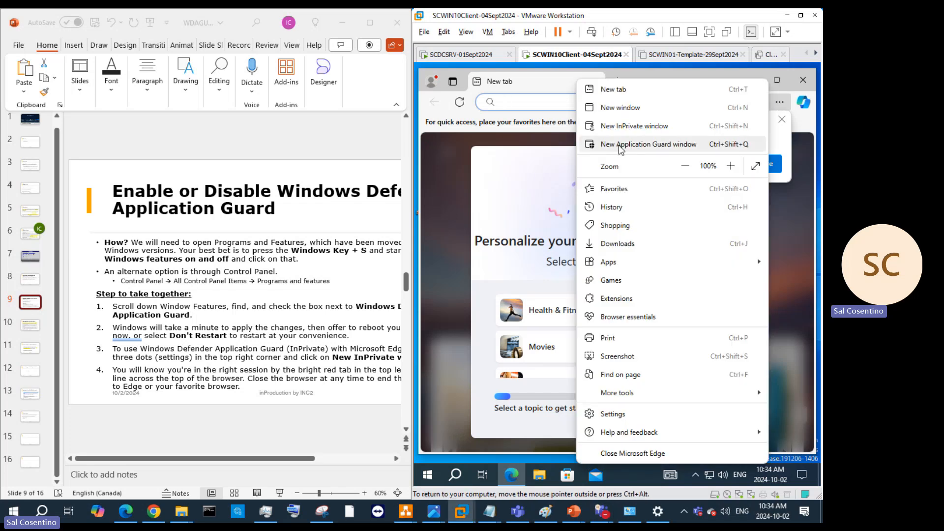
click(667, 147)
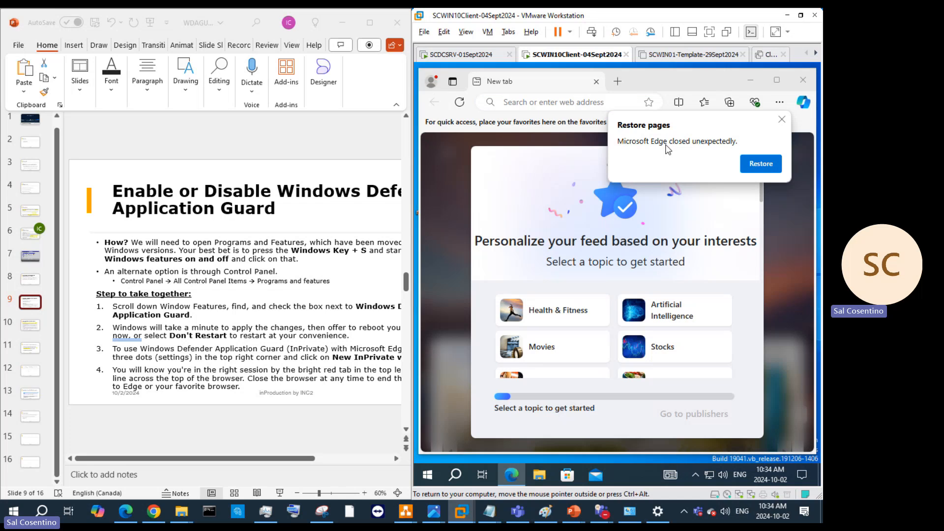
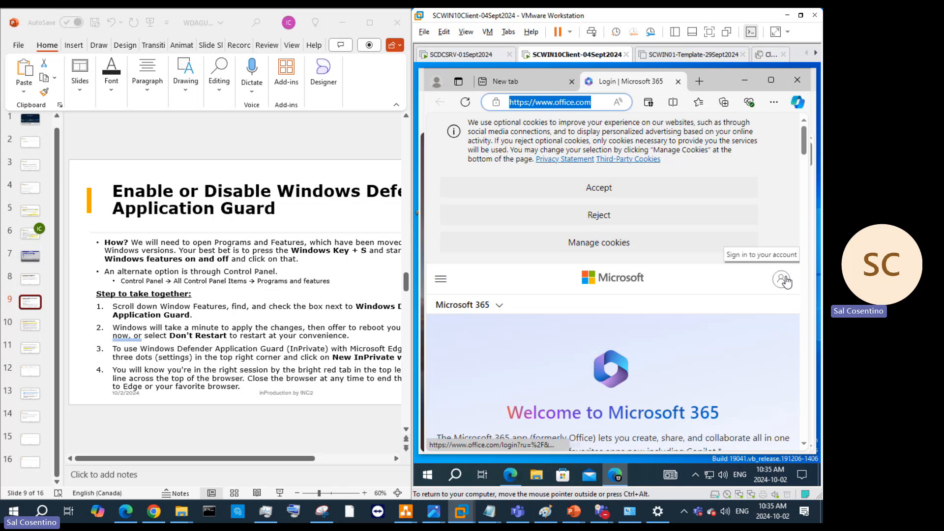
Search 'system' in the VM and open System Information
click(455, 476)
text(system)
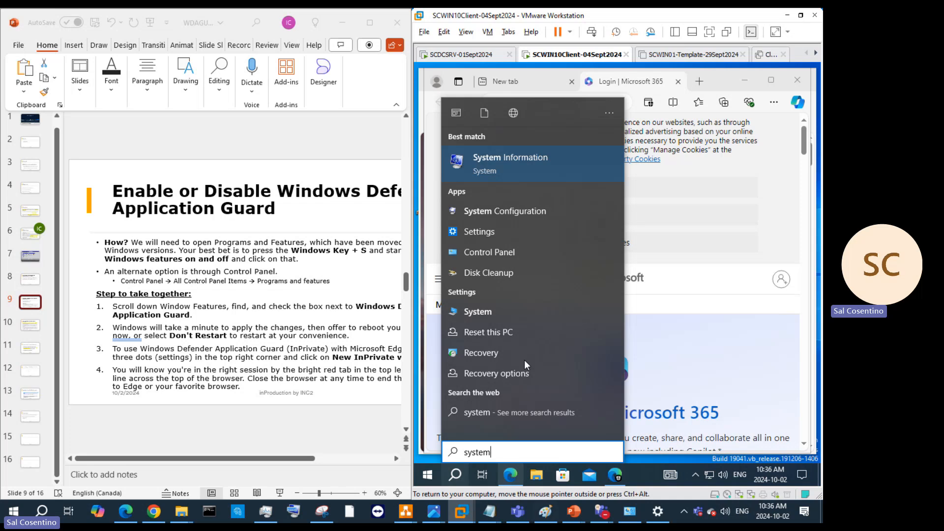
key(BackSpace)
key(BackSpace)
key(BackSpace)
key(BackSpace)
key(BackSpace)
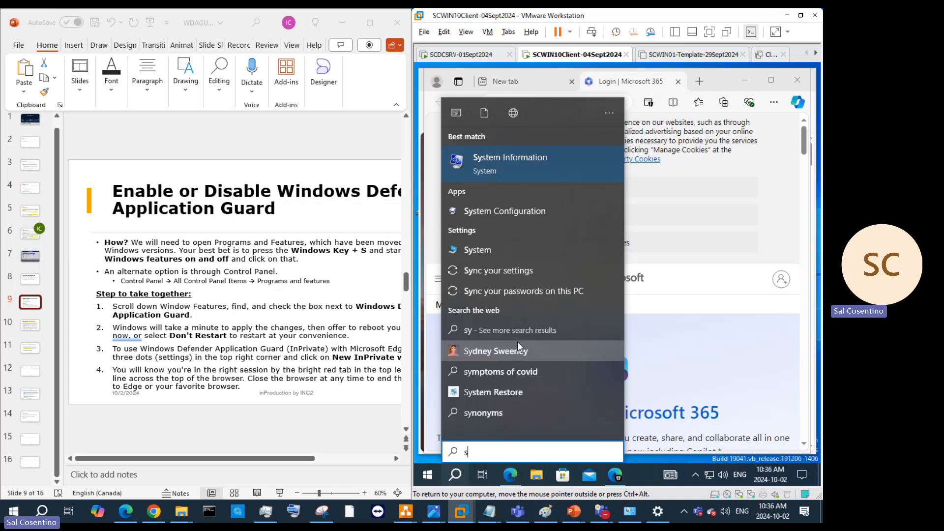
text(sytem)
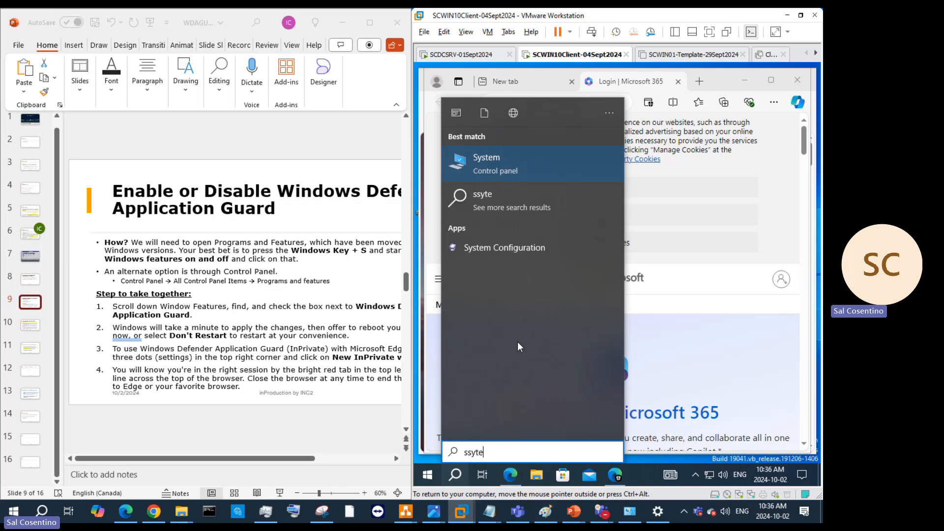
key(BackSpace)
key(BackSpace)
key(BackSpace)
key(BackSpace)
key(BackSpace)
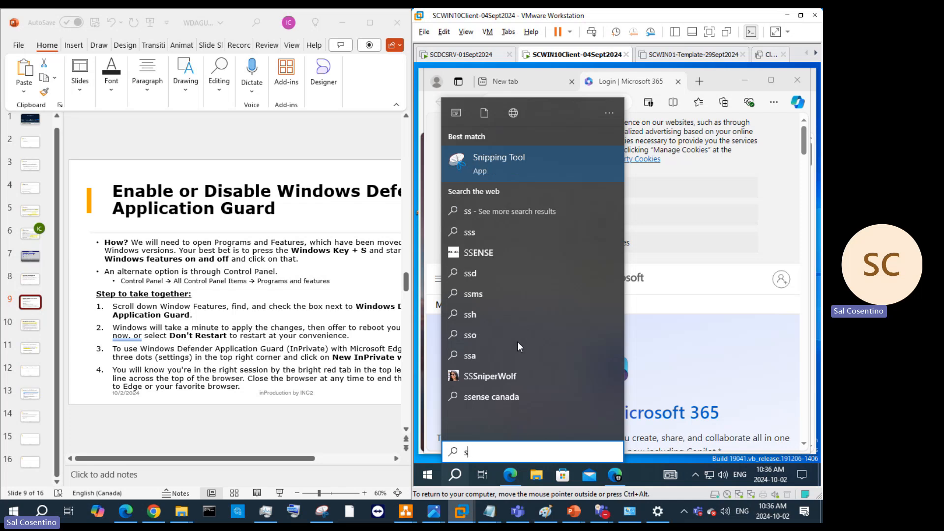
text(ystem)
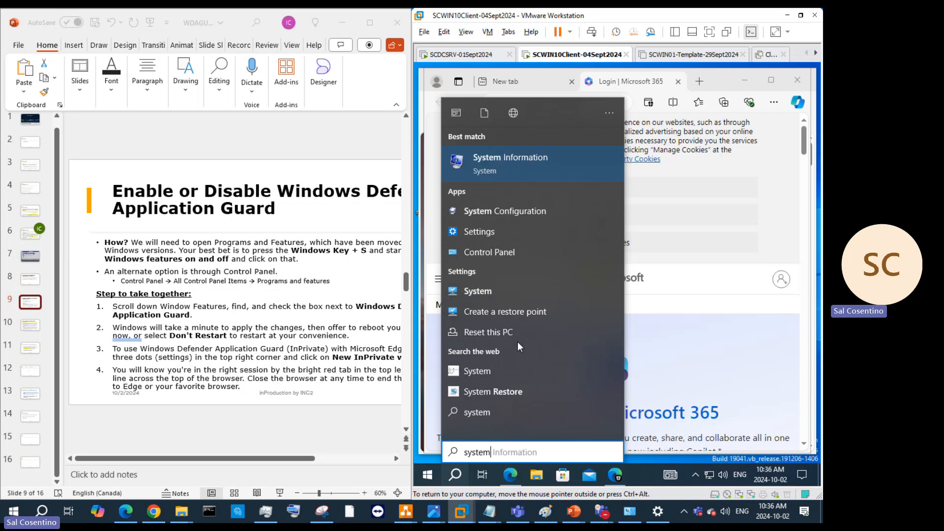
key(Return)
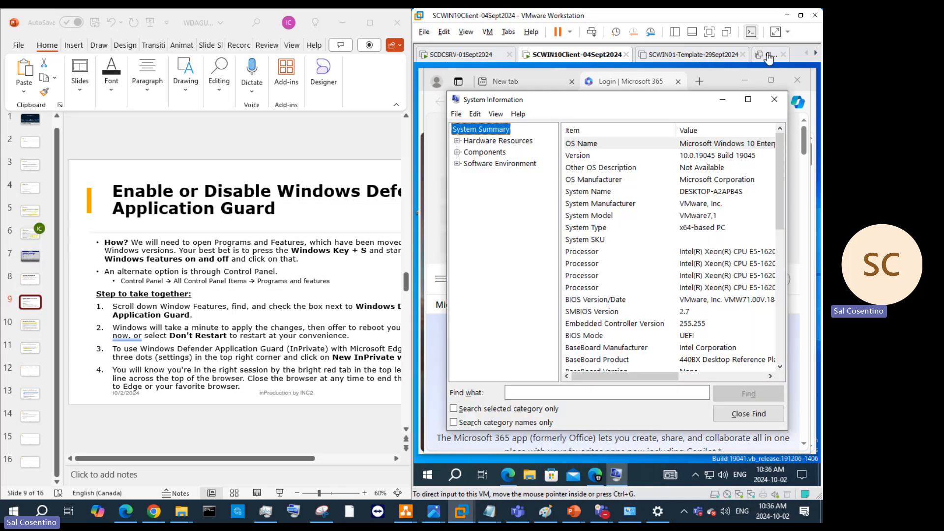
Maximize the VMware window, close System Information, and maximize the guest's Edge window
click(801, 15)
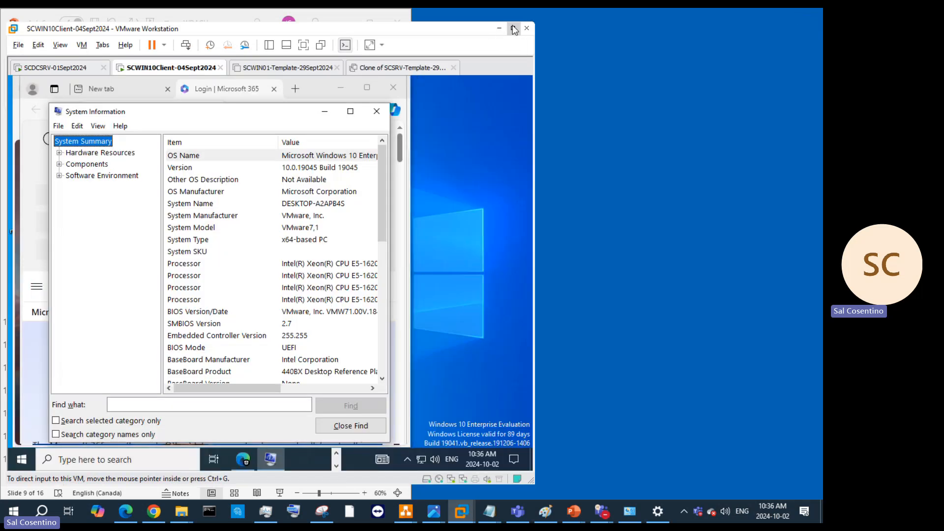
click(512, 28)
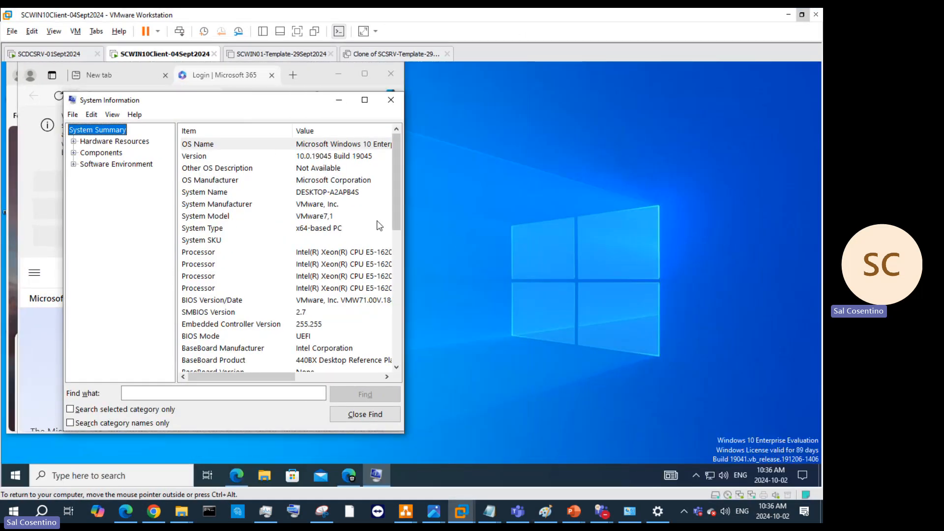
click(391, 100)
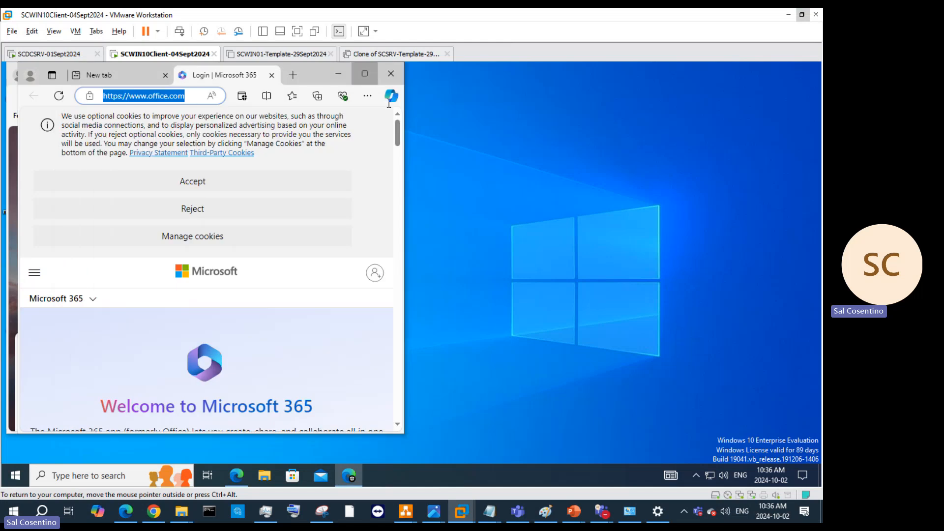
click(364, 73)
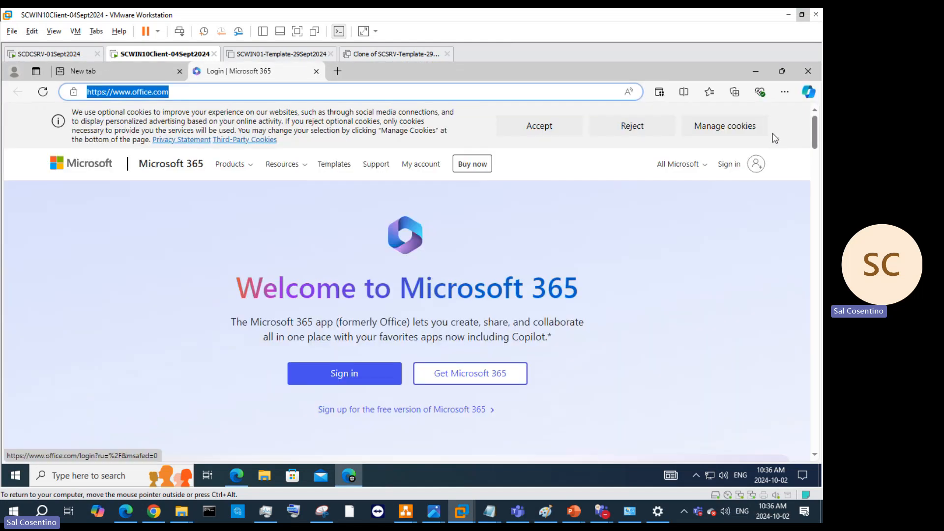
Open Edge's Profile 1 settings page from the profile flyout's gear
click(14, 71)
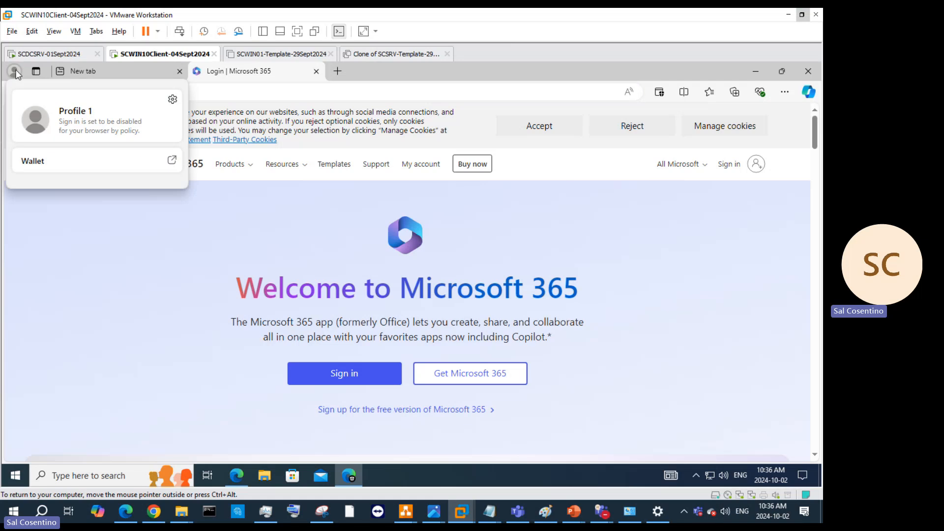
click(172, 98)
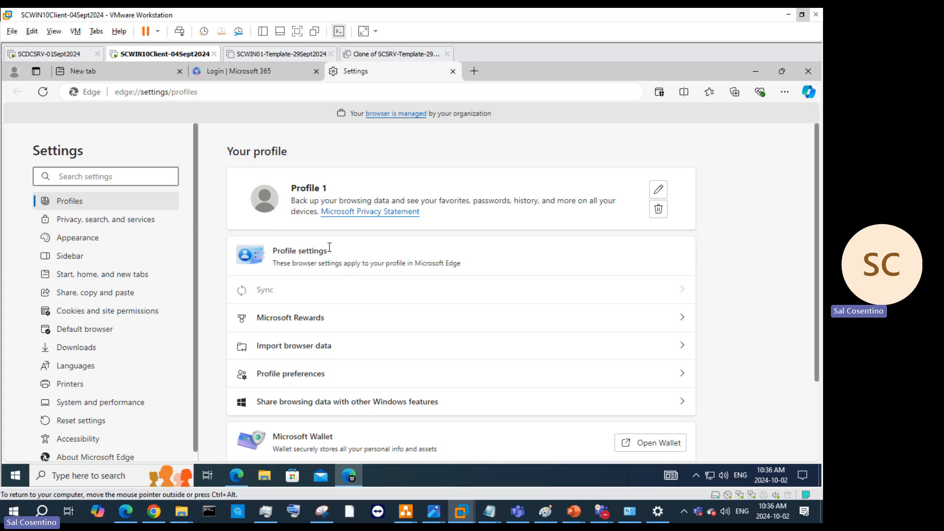
scroll(370, 386, down, 2)
scroll(373, 373, up, 2)
click(10, 475)
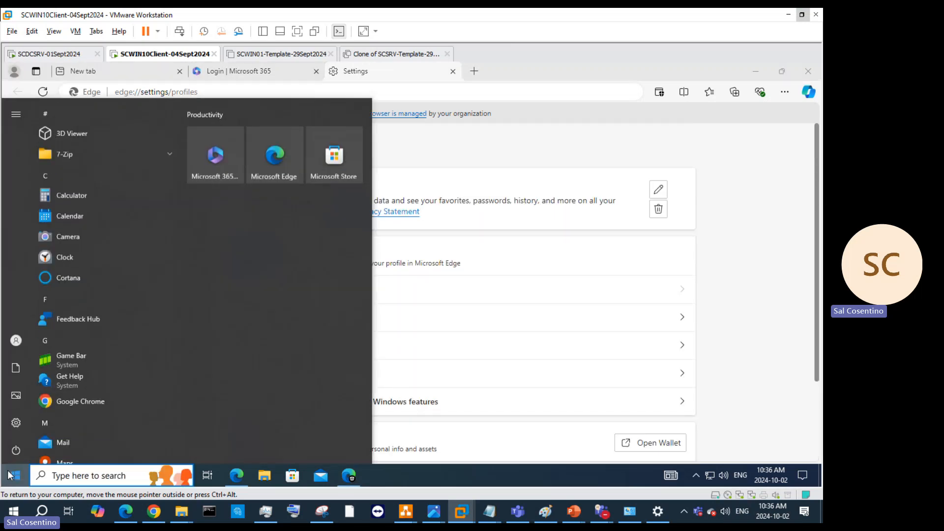
Open Windows Settings from the Start right-click menu and go to Accounts > Access work or school
right_click(10, 474)
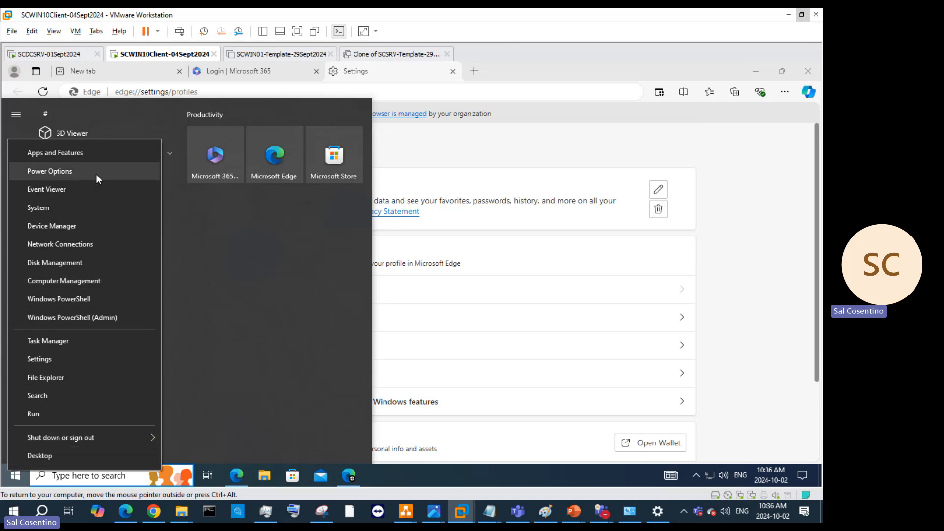
click(76, 358)
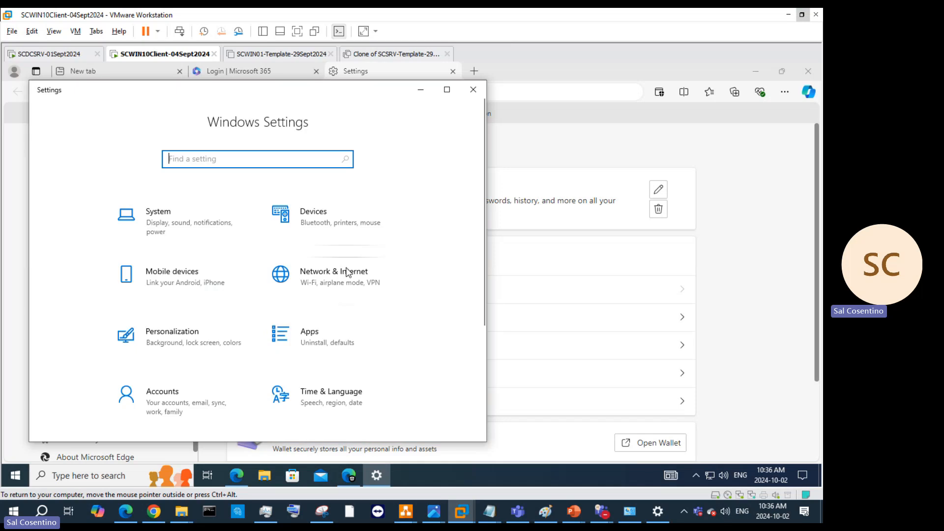
scroll(314, 327, down, 2)
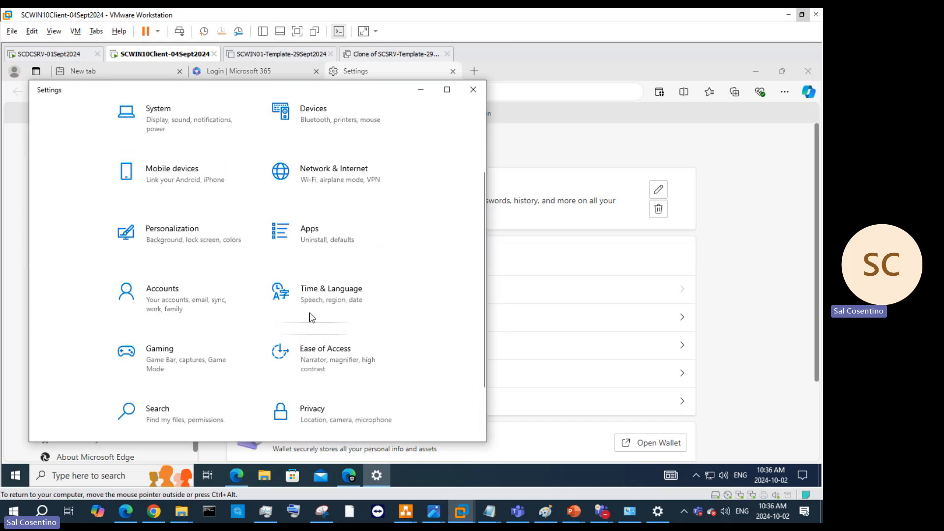
click(177, 294)
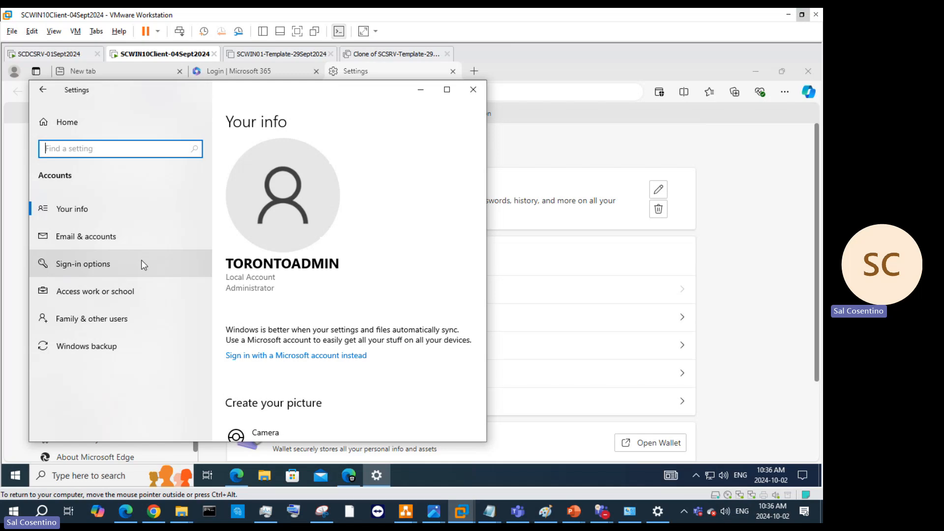
click(97, 291)
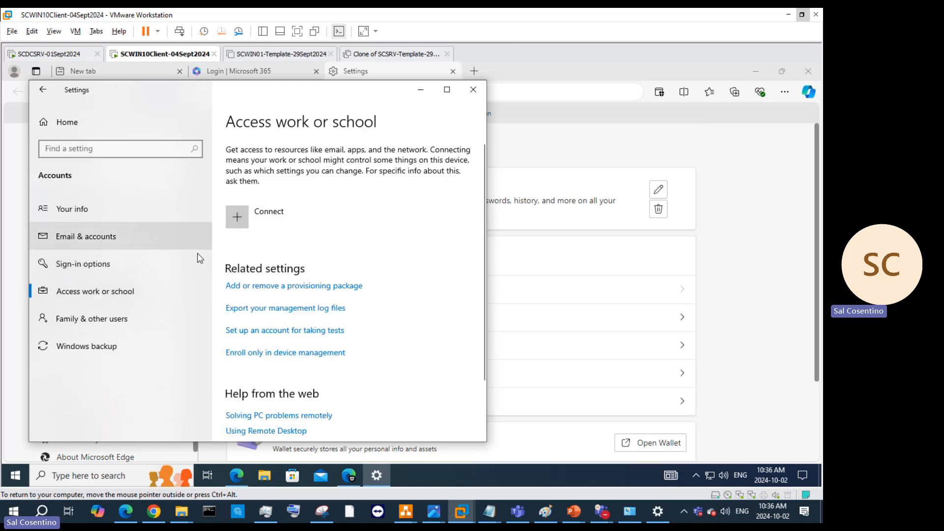
Start connecting a work or school account and type the work e-mail address
click(253, 220)
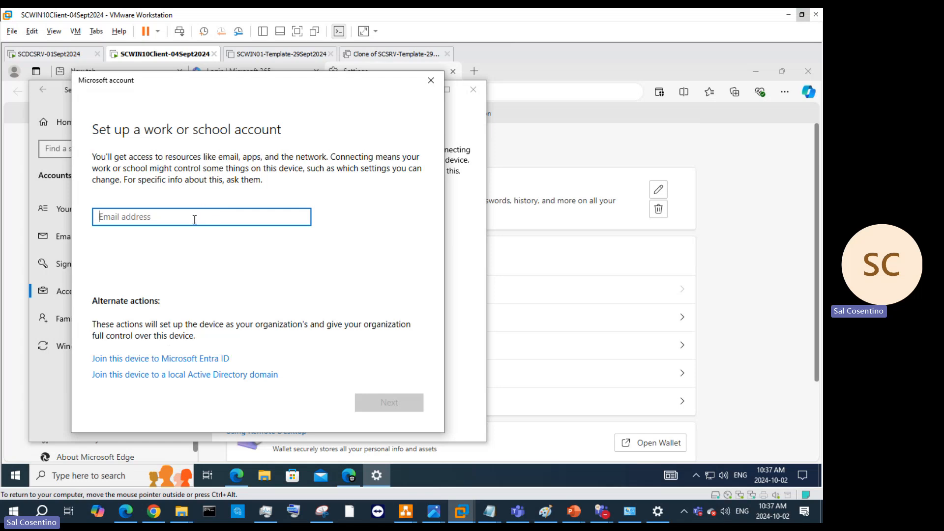
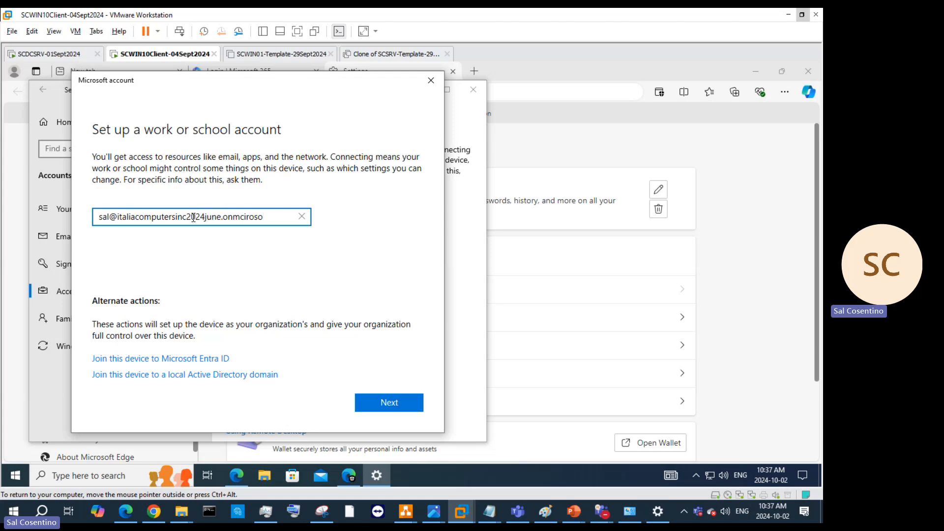
Correct the misspelled onmicrosoft.com domain, submit the e-mail, and enter the account password
click(244, 217)
click(241, 217)
key(Delete)
click(244, 217)
text(c)
click(272, 217)
text(.com)
key(Return)
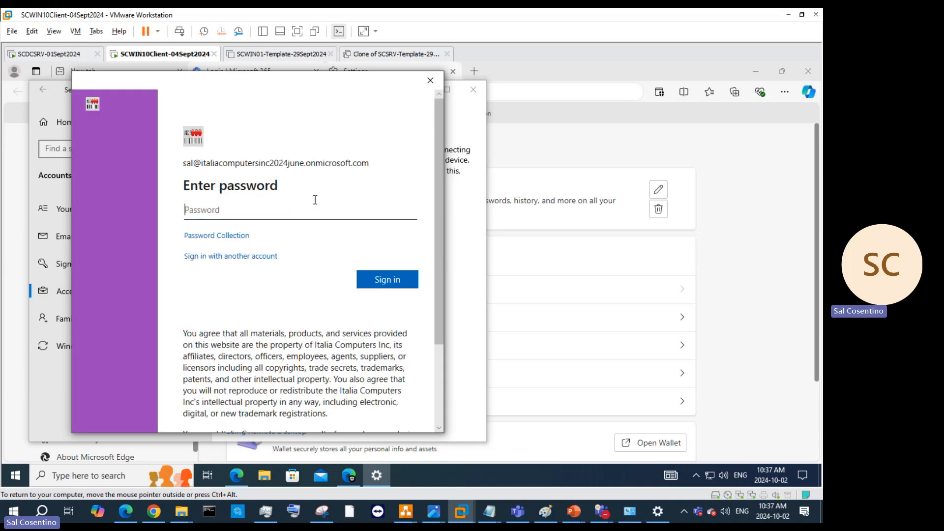
text(•••••••••••••••)
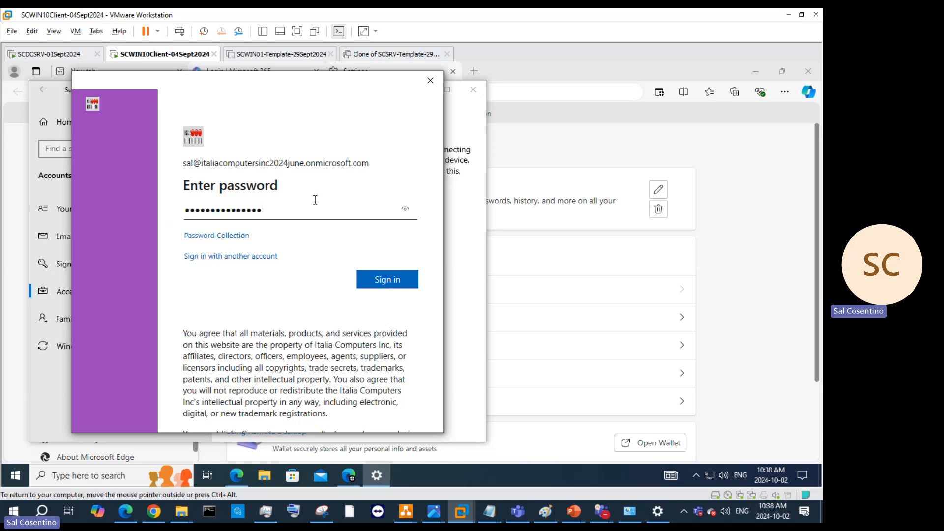
key(Return)
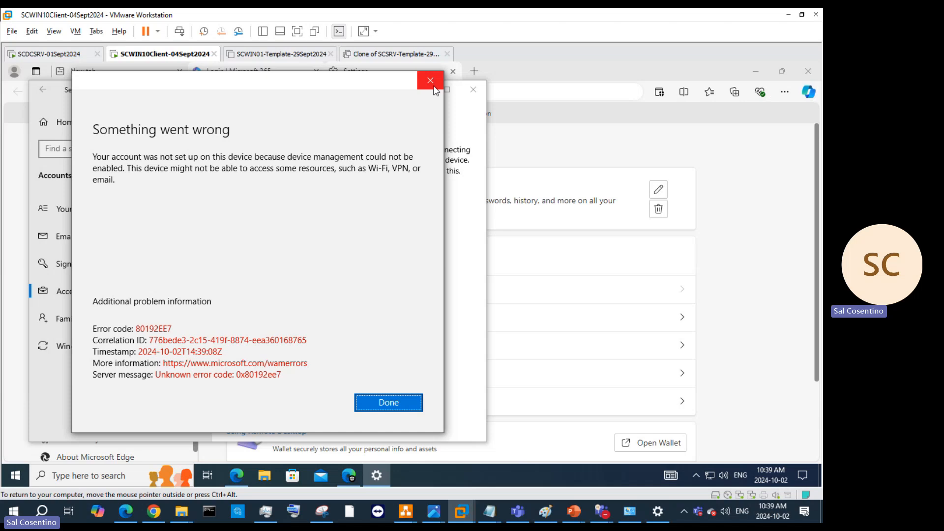
Dismiss the 'Something went wrong' error 80192EE7 dialog
click(431, 80)
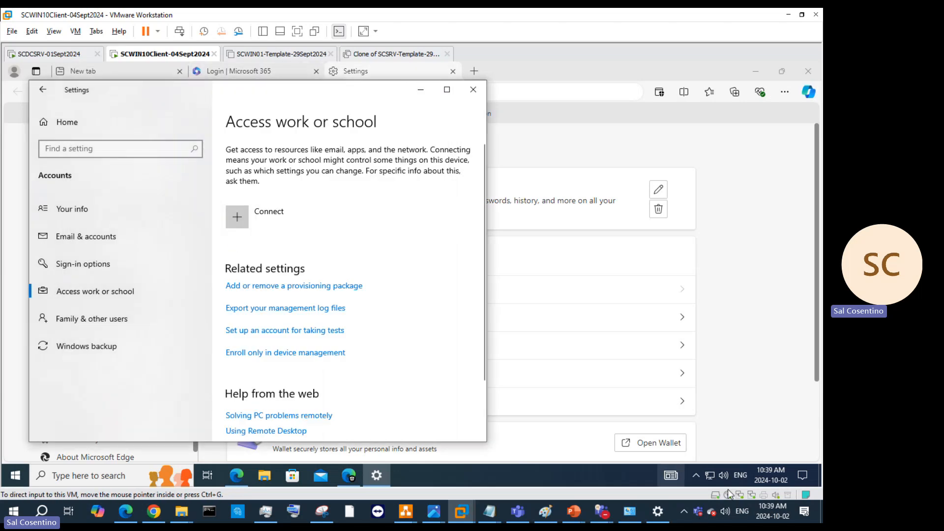
Retry as a Microsoft Entra ID join, entering the work e-mail and account password
click(238, 217)
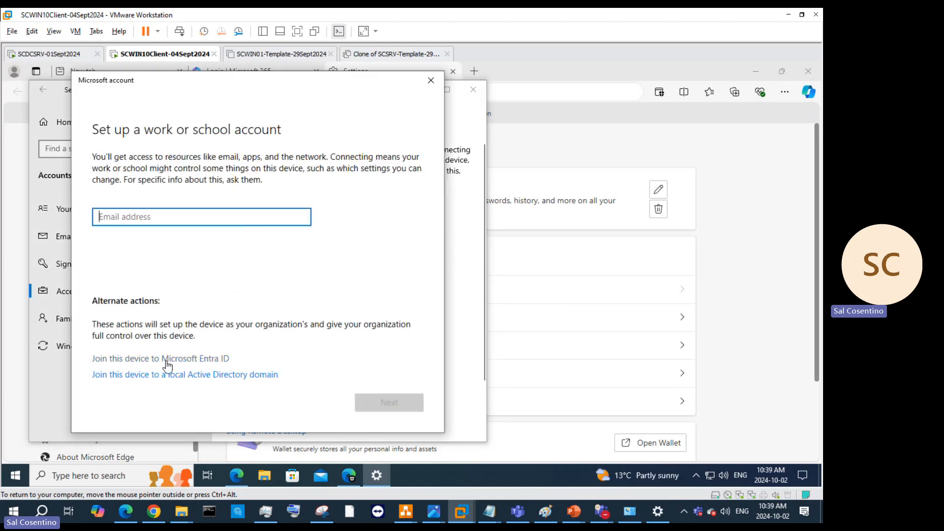
click(166, 359)
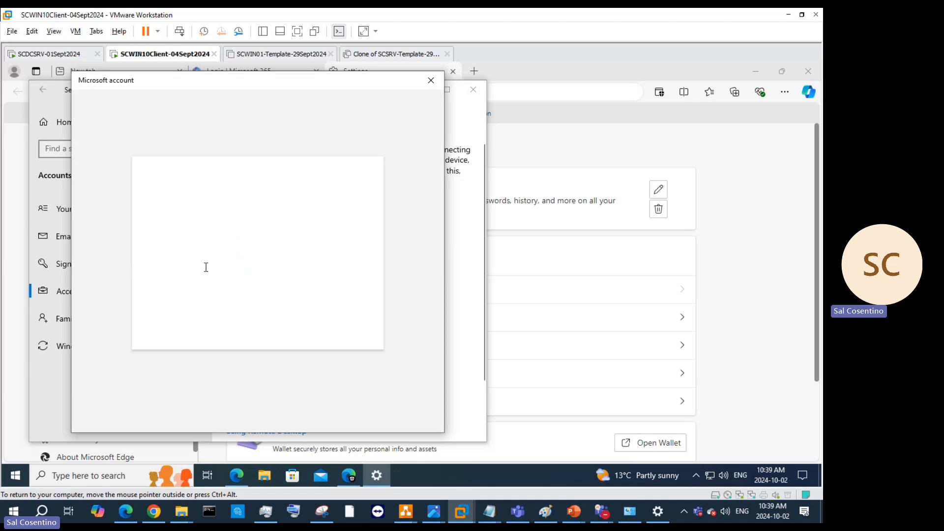
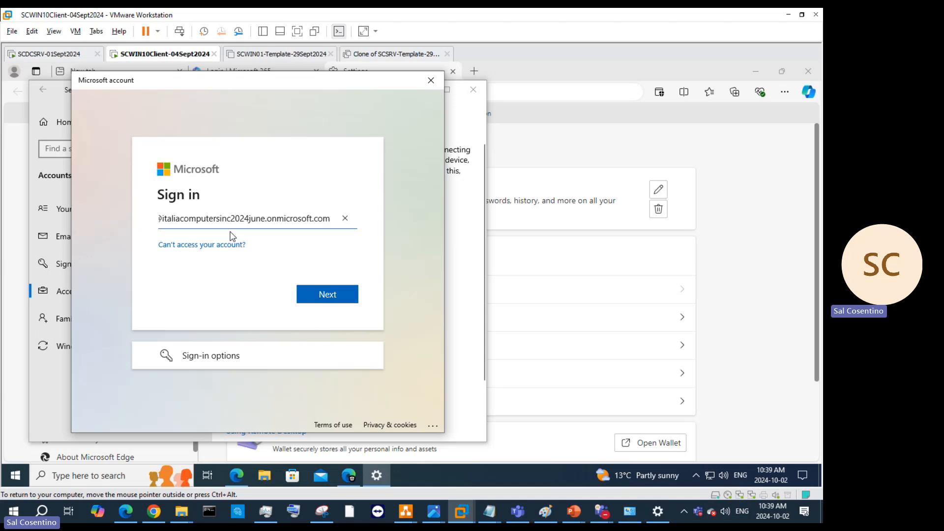
click(316, 294)
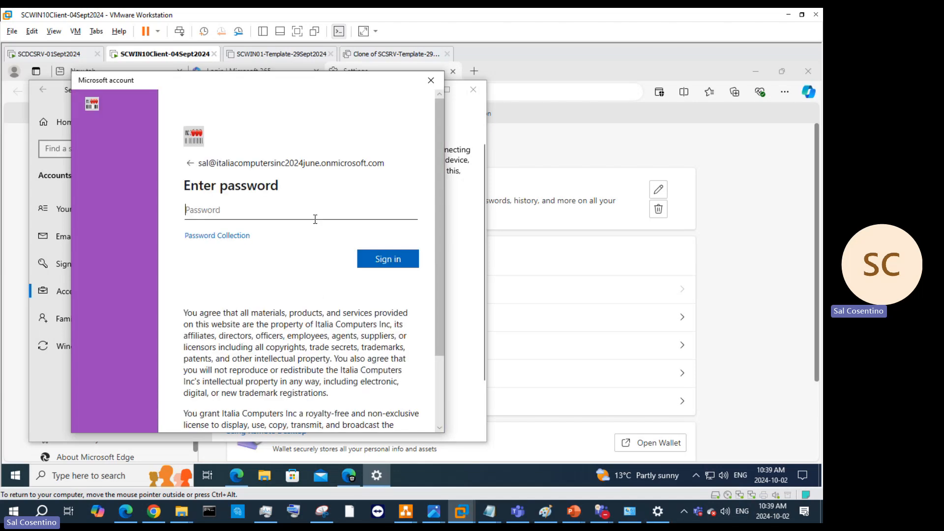
text(•••••••••••••)
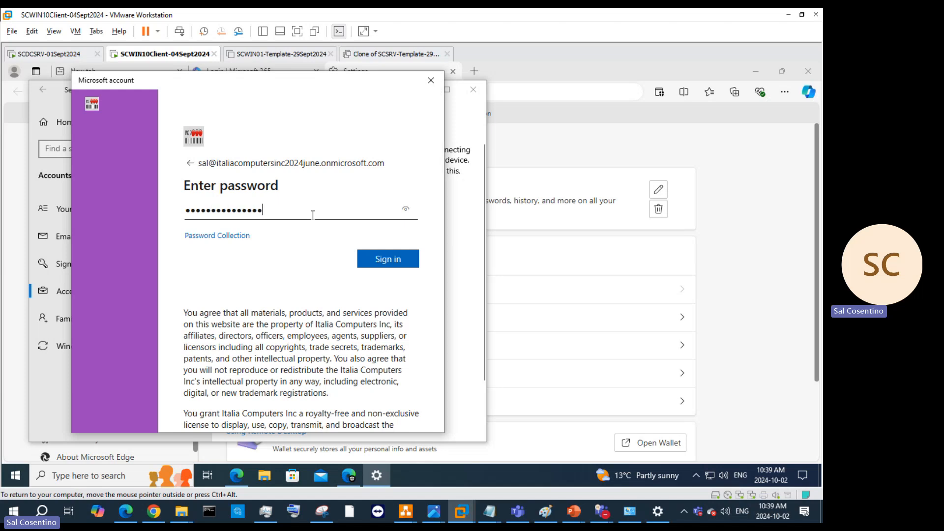
key(Return)
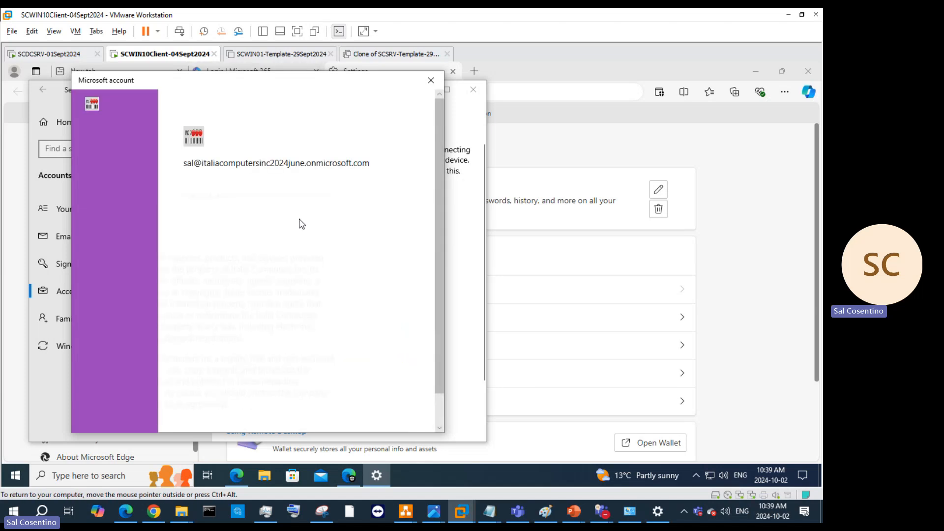
Verify by text message instead of the Authenticator app and submit the texted code
click(291, 335)
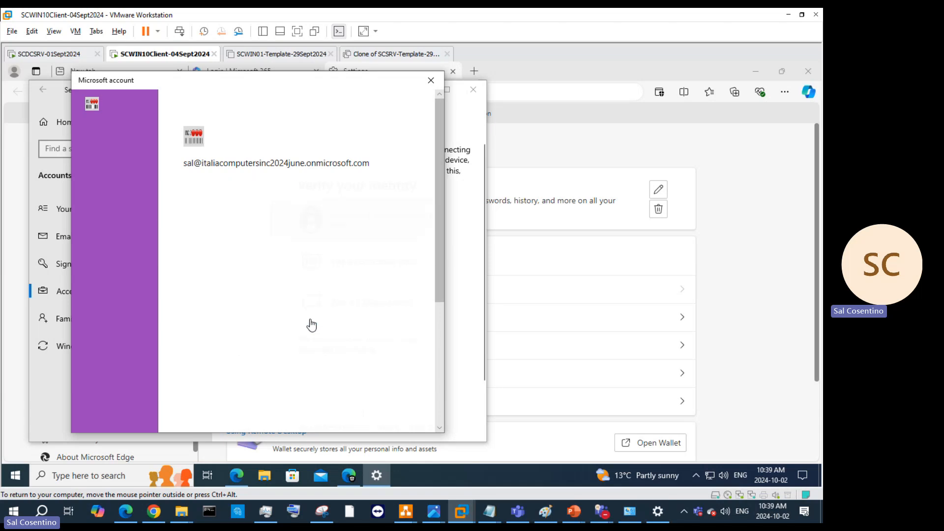
click(270, 305)
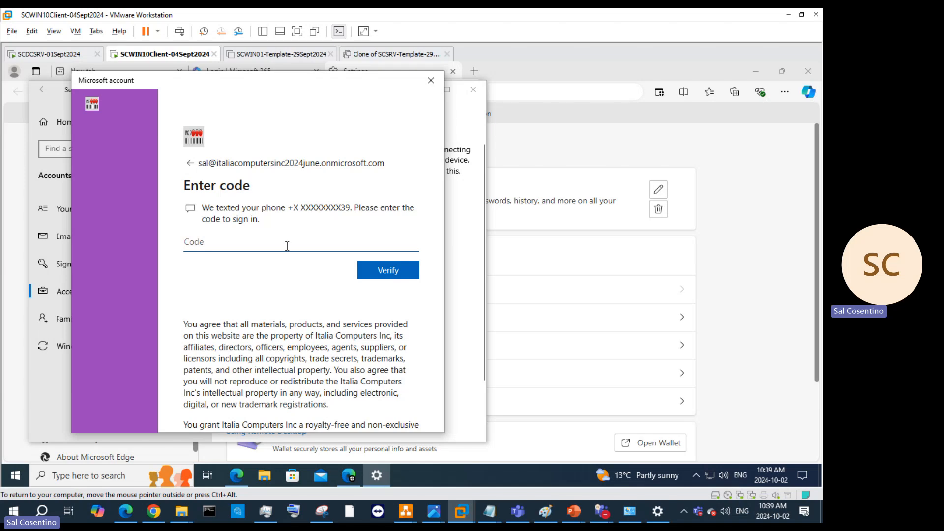
key(Return)
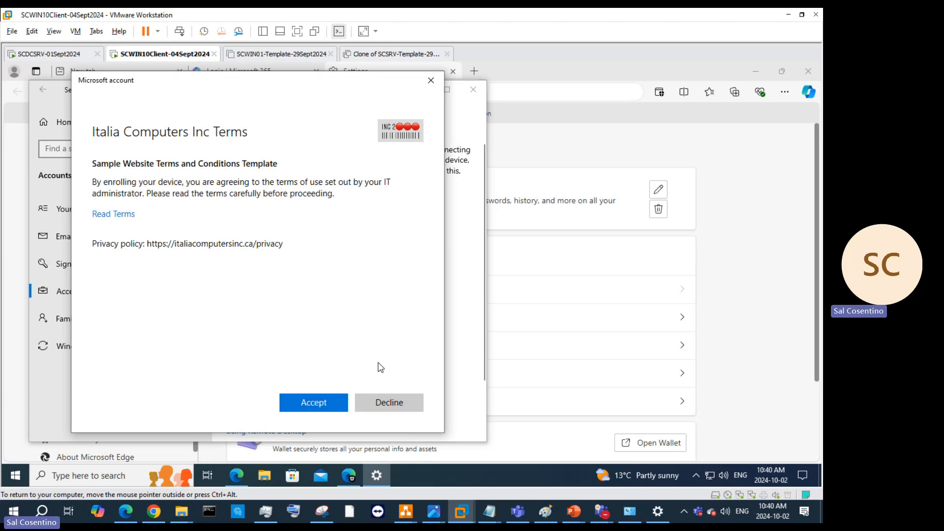
Accept the terms, set the device category to Director of IT, and join InProduction by INC2
click(314, 404)
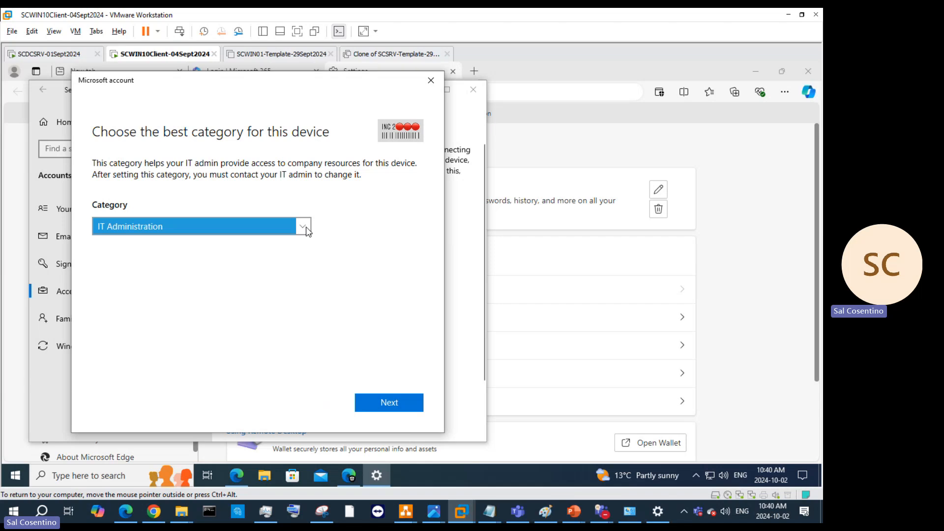
click(306, 230)
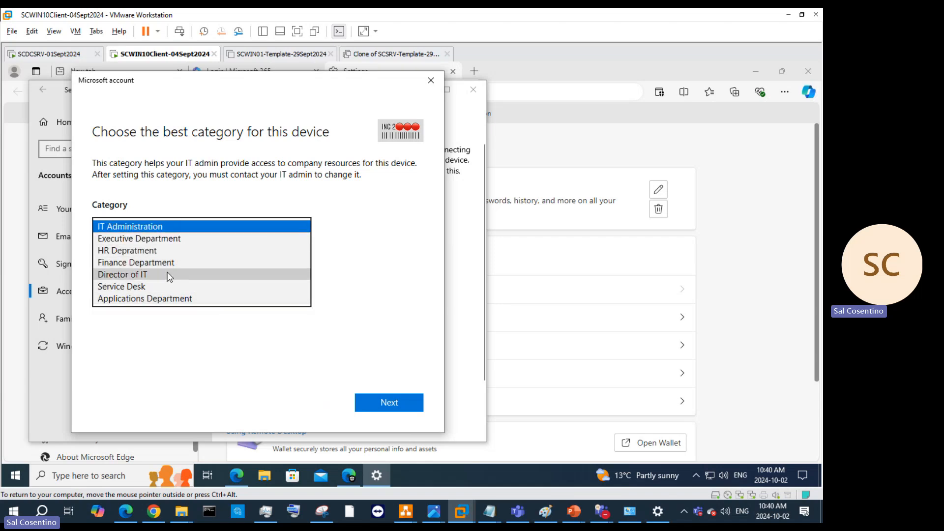
click(148, 298)
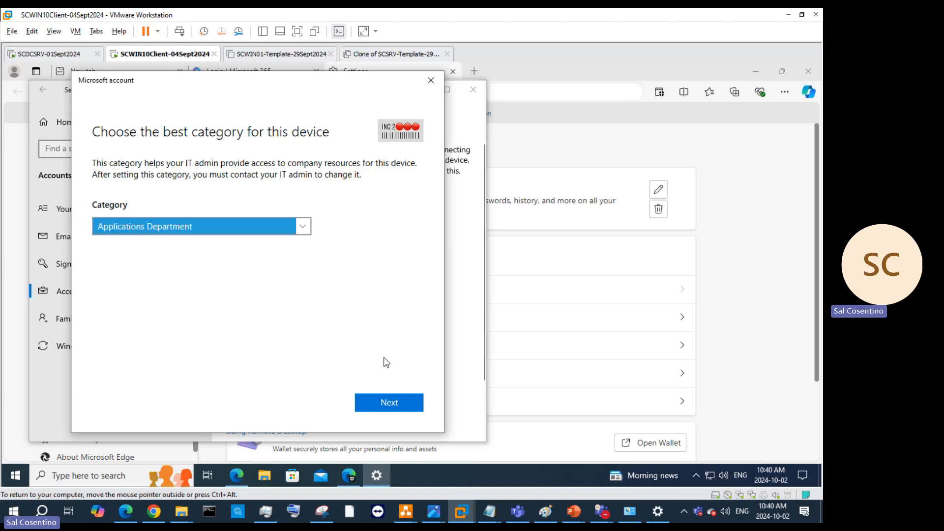
click(304, 228)
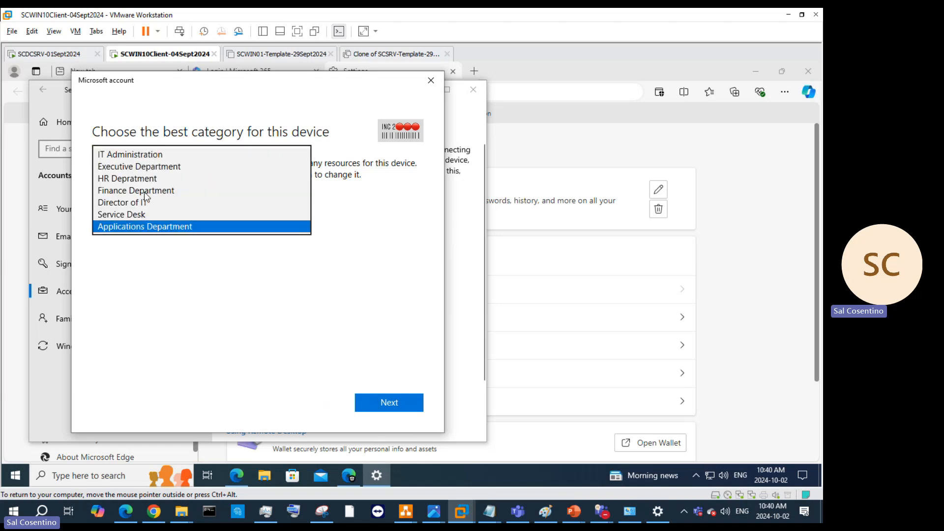
click(157, 154)
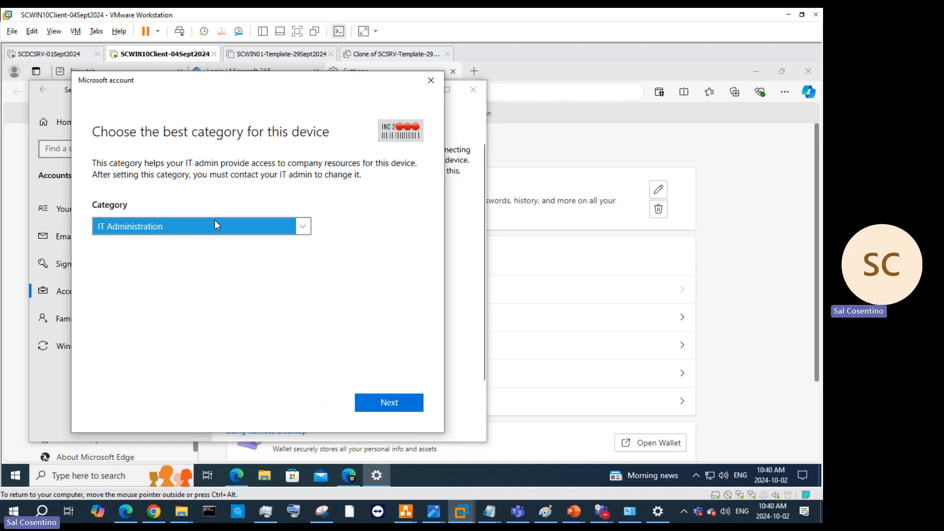
click(307, 227)
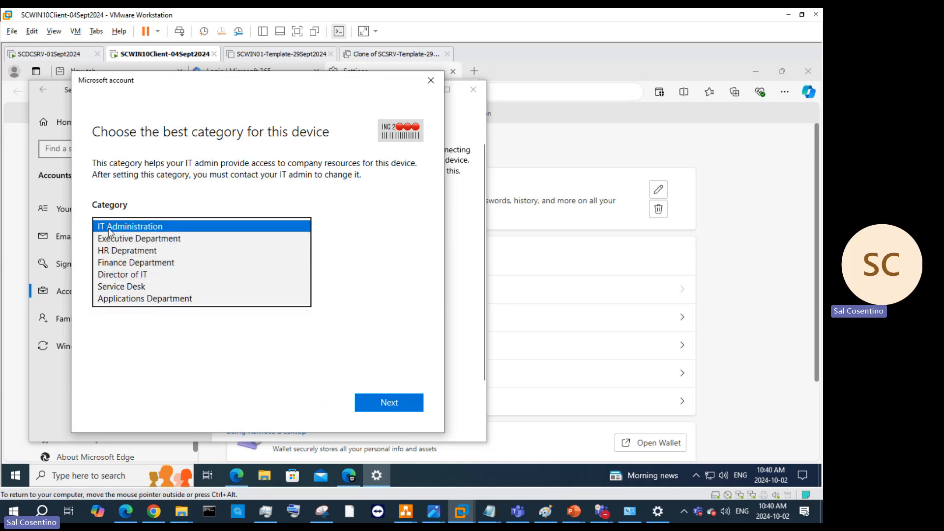
click(116, 273)
click(383, 398)
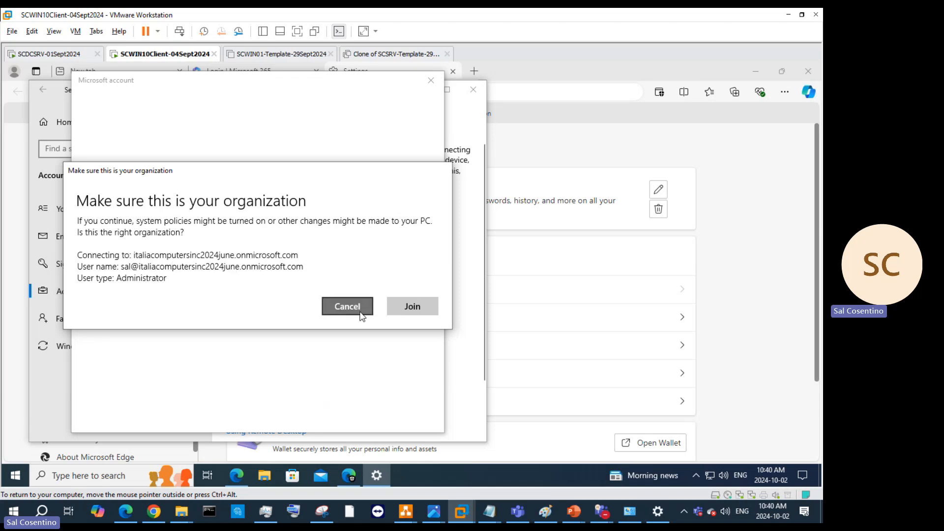
click(418, 308)
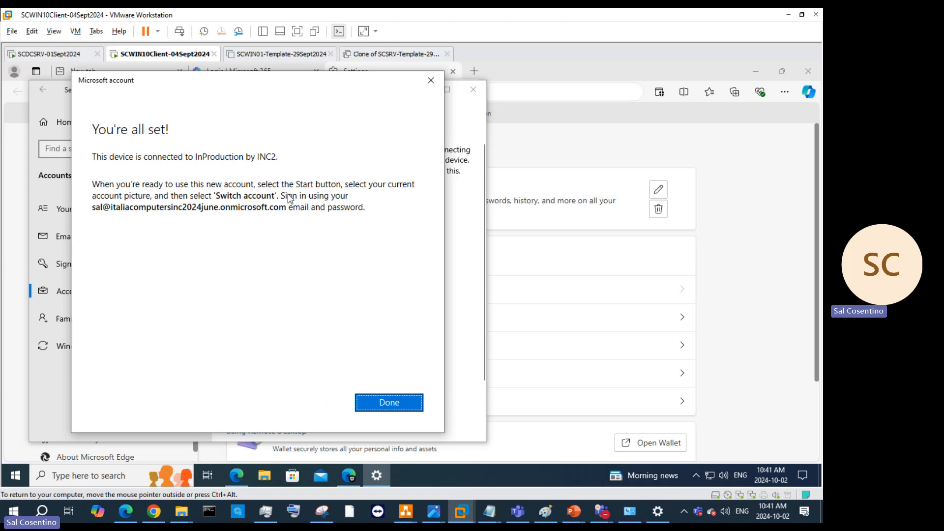
Finish the work account setup and close Windows Settings
click(386, 401)
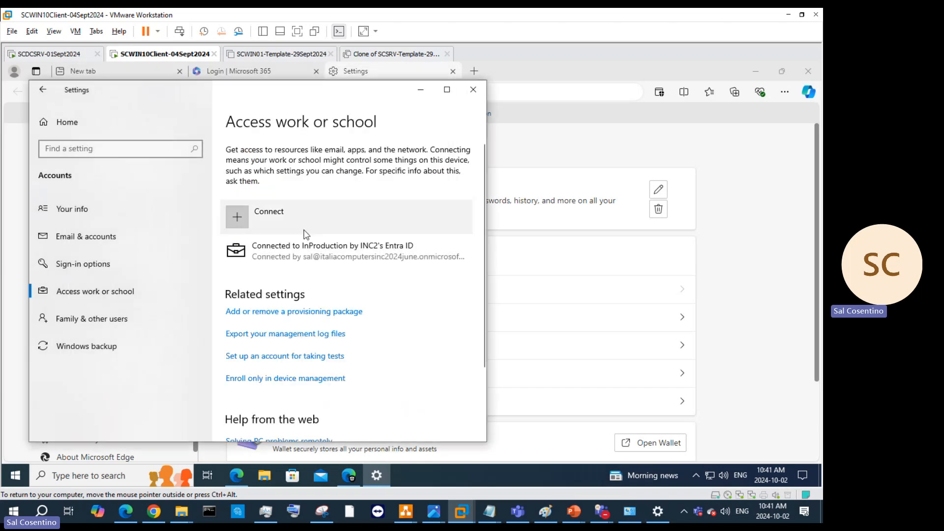
click(347, 253)
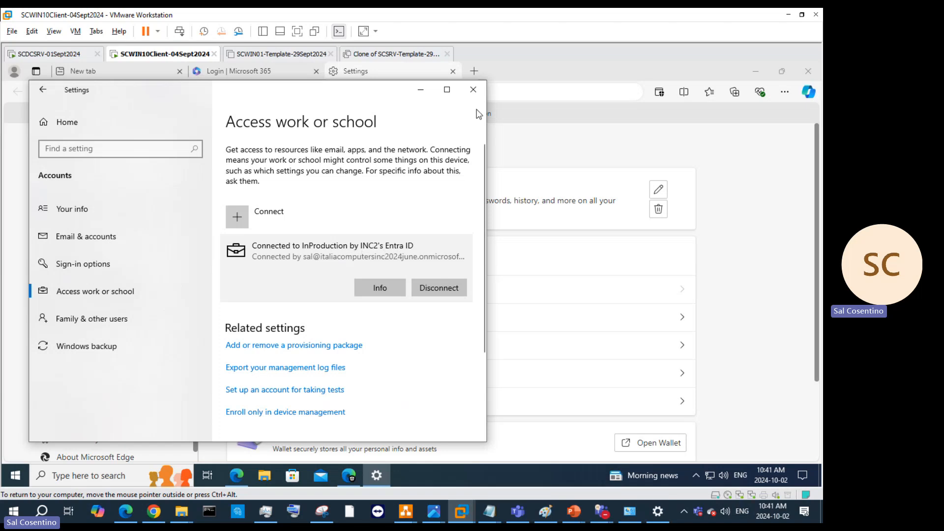
click(473, 89)
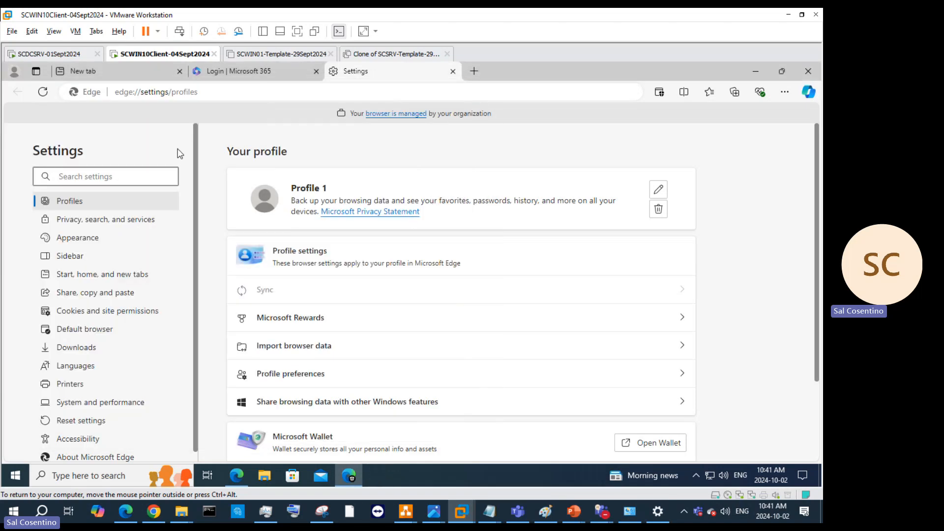
Close and bring back Edge, then open a new Application Guard window
click(14, 71)
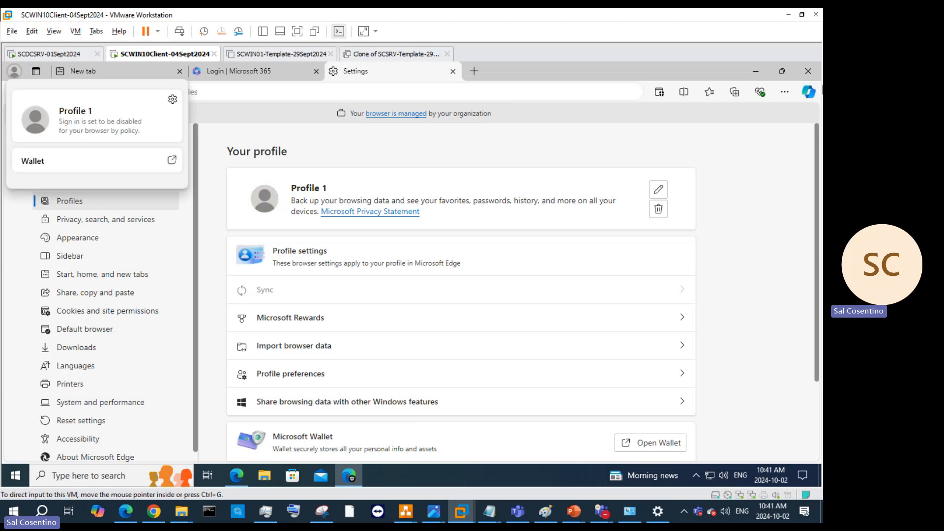
click(809, 72)
click(810, 72)
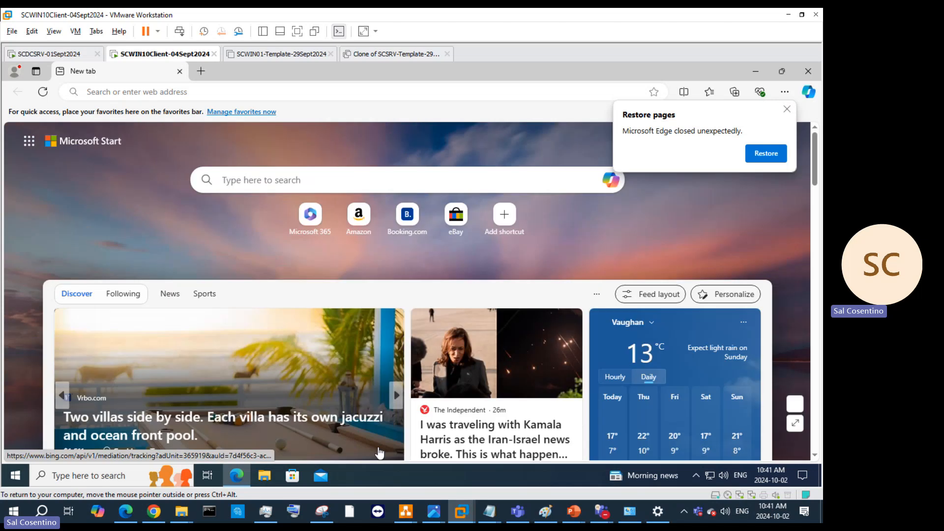
click(243, 473)
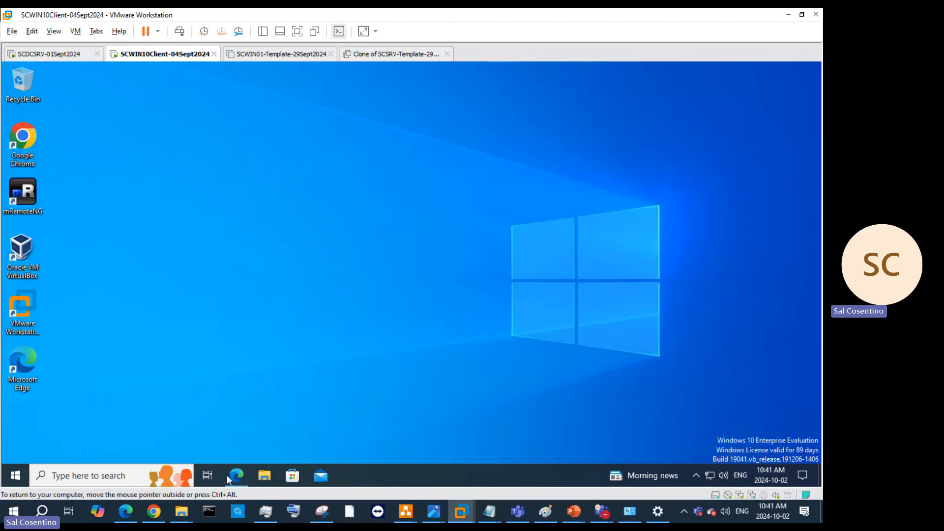
click(227, 475)
click(786, 93)
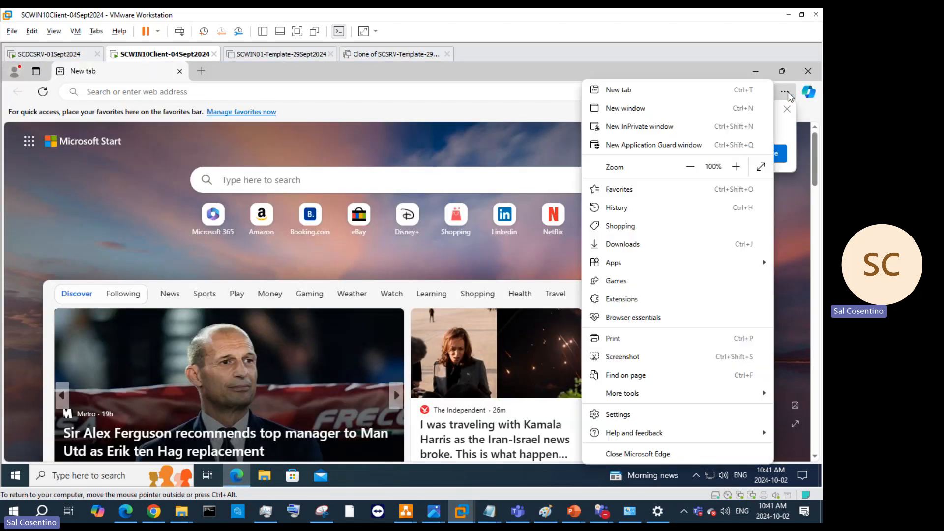
click(674, 146)
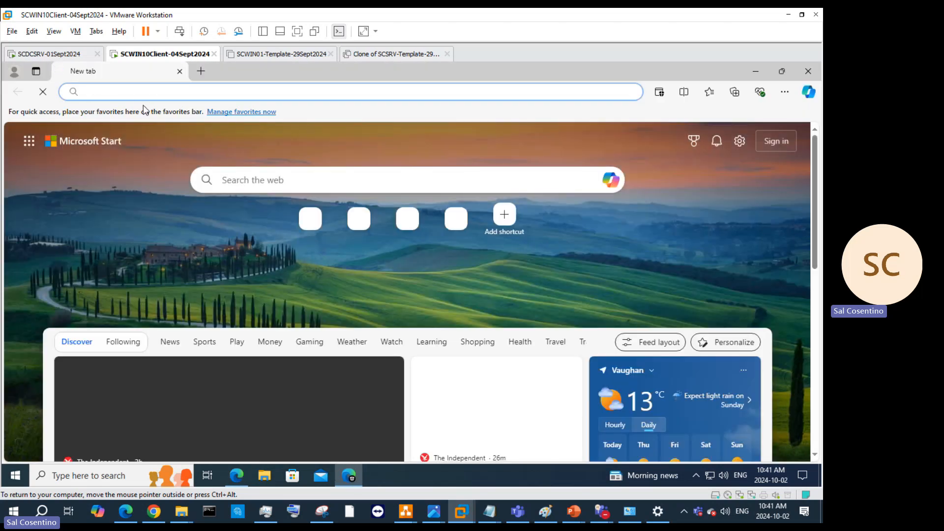
Sign in at admin.microsoft.com with the work e-mail and password, choosing a non-Authenticator verification method
text(admin)
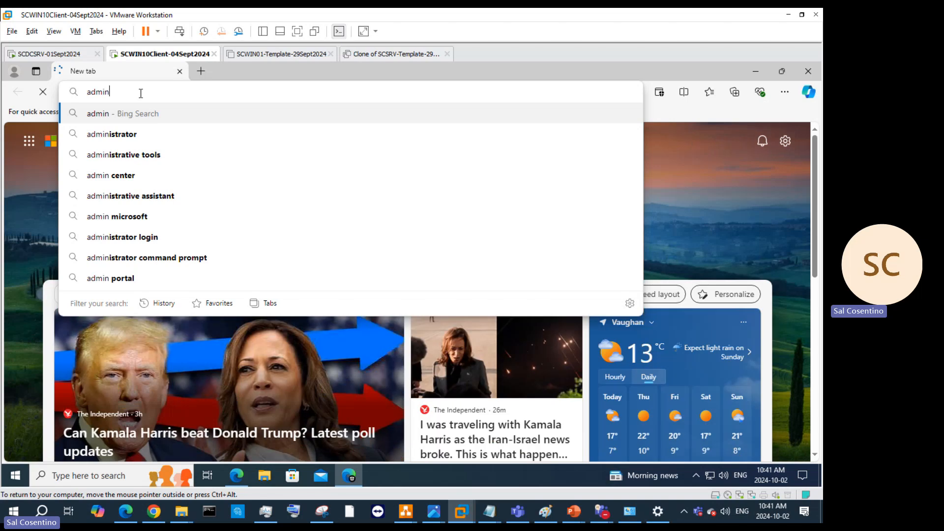
text(.microsoft)
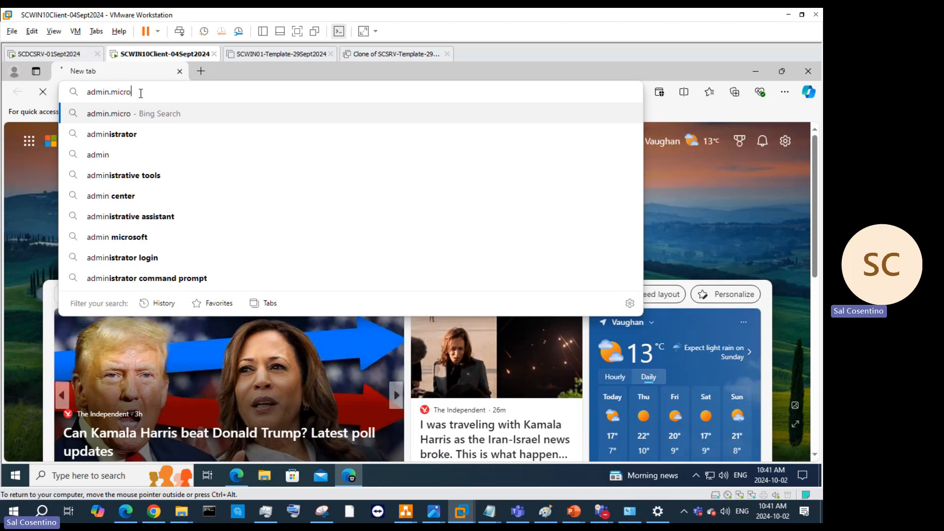
text(.com)
key(Return)
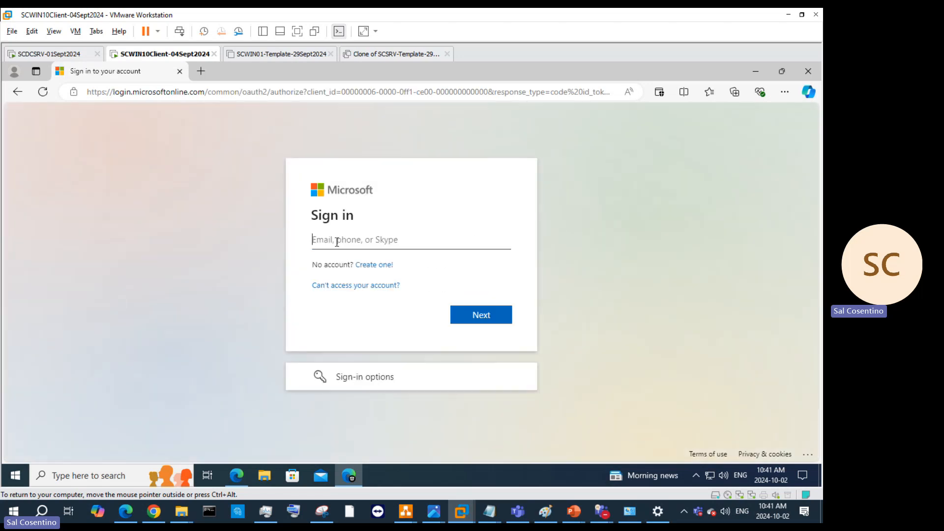
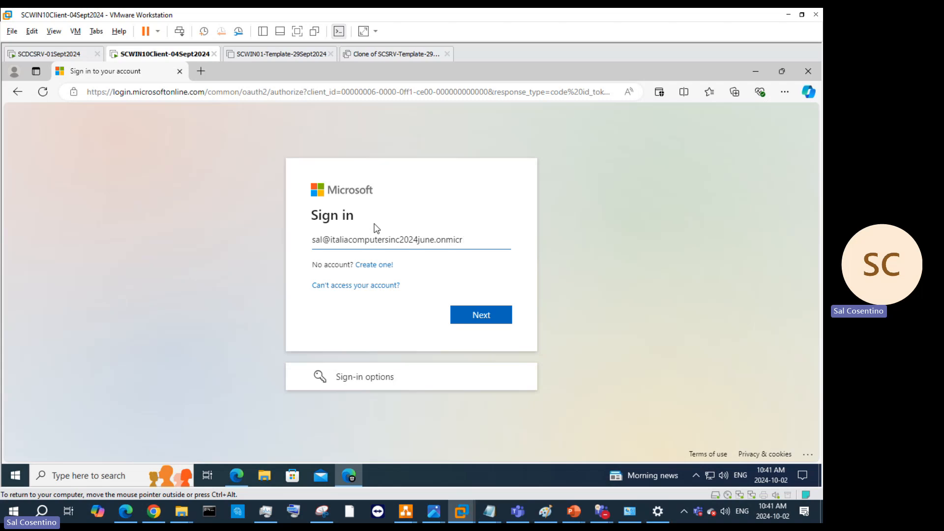
click(468, 315)
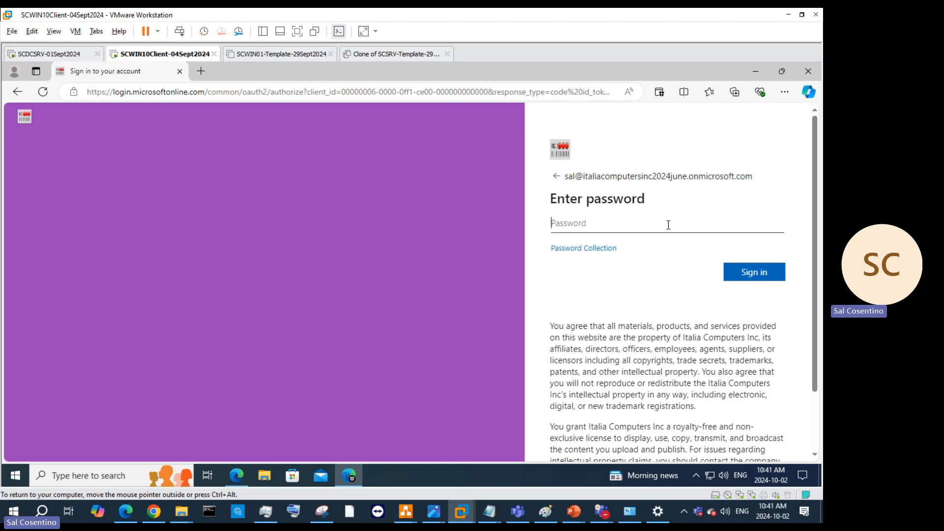
text(•••)
key(Return)
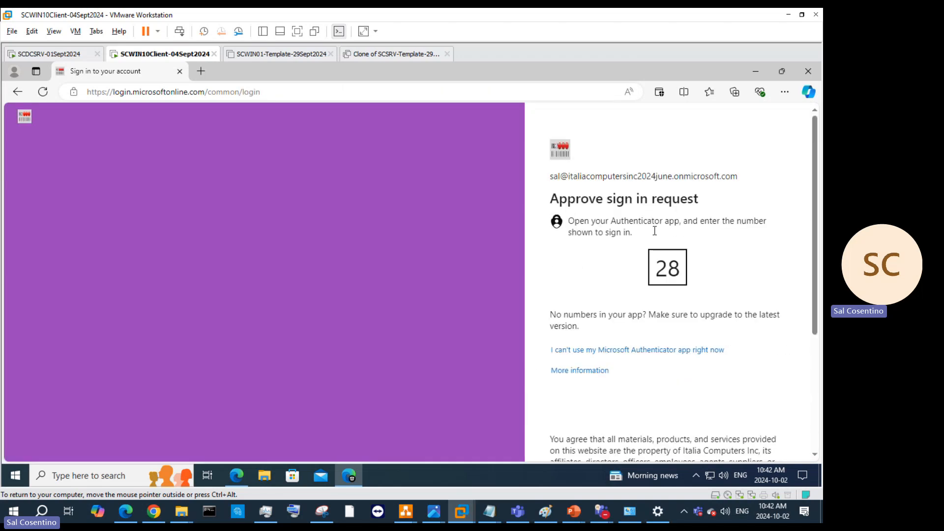
click(626, 350)
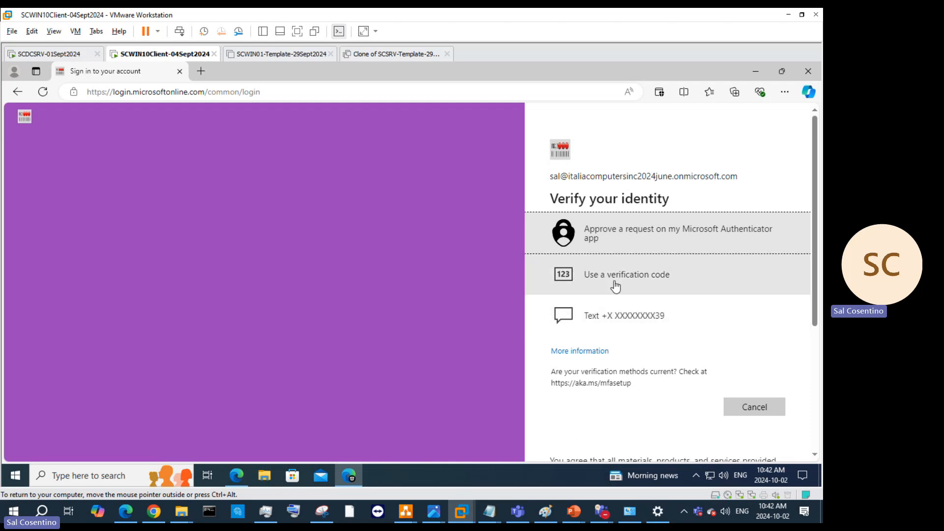
Choose text-message verification and select the terms paragraphs on the code page
click(620, 317)
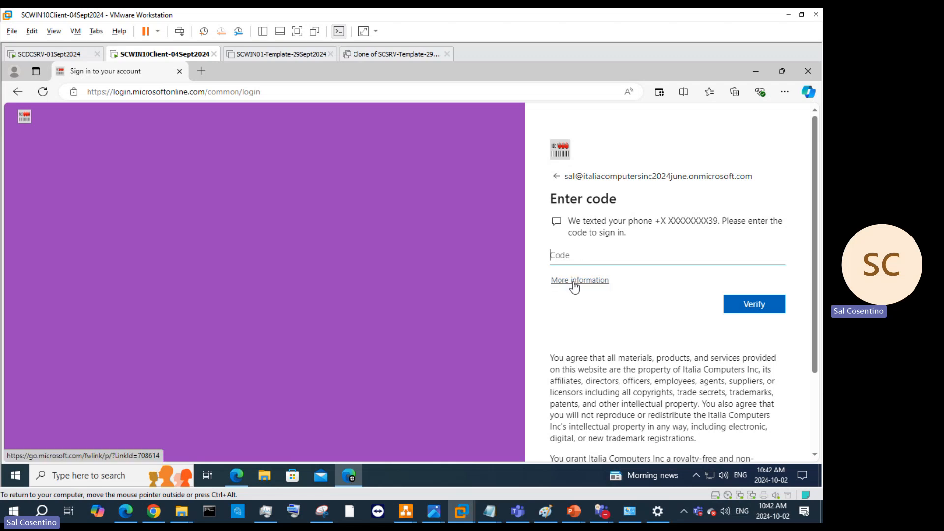
scroll(664, 325, down, 2)
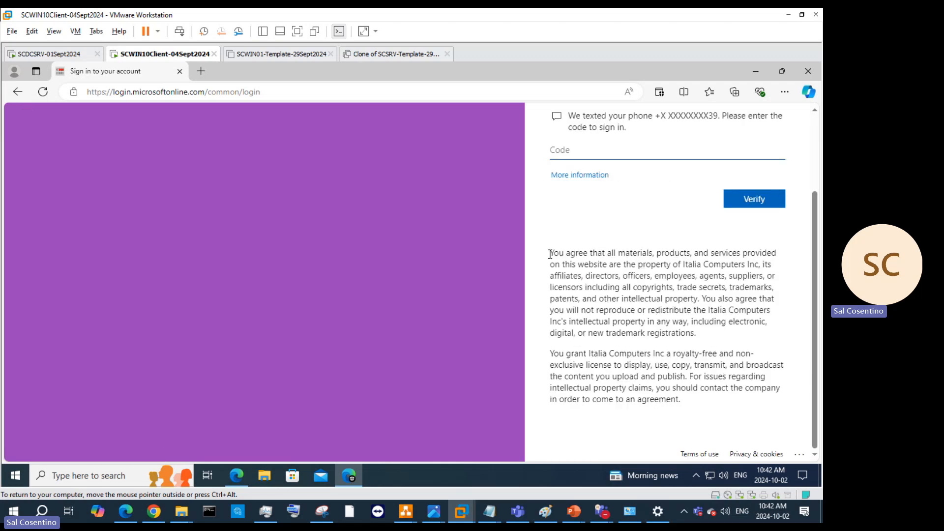
drag(549, 253, 710, 405)
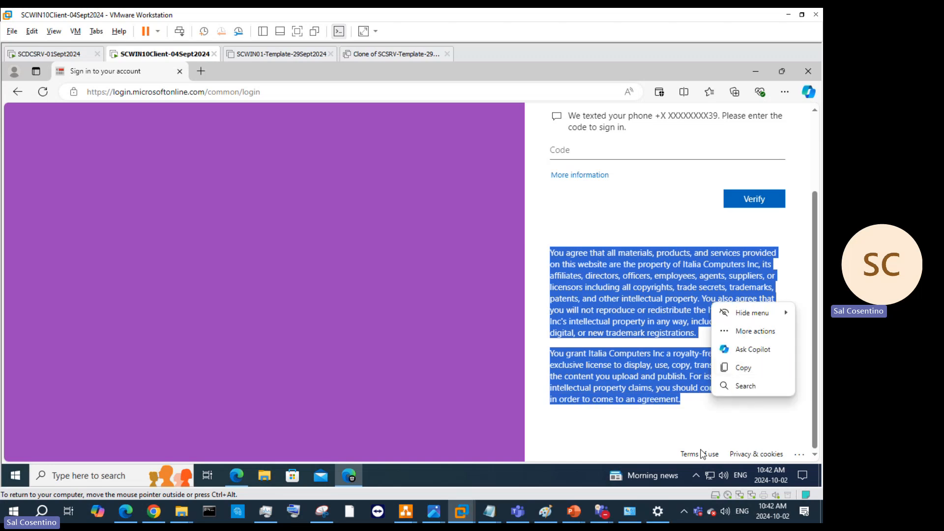
click(664, 225)
scroll(584, 249, up, 2)
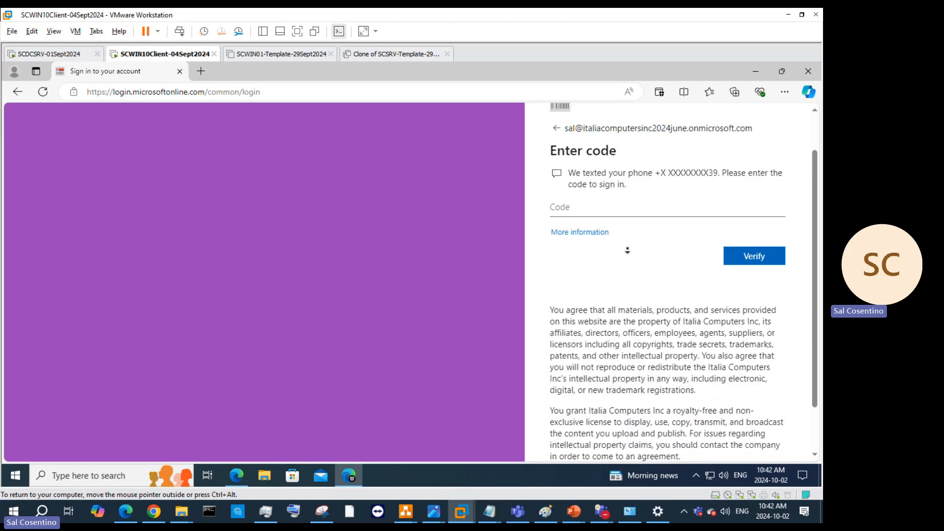
scroll(580, 203, up, 1)
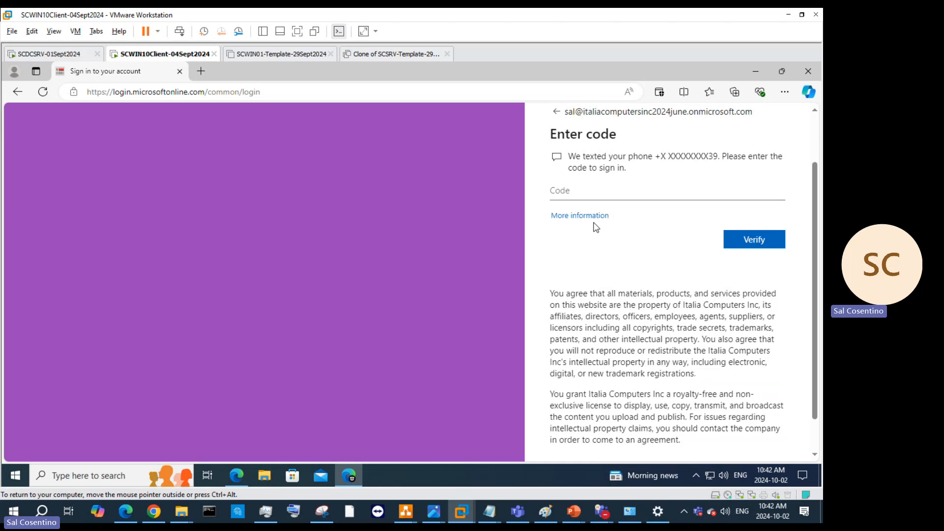
Open the More information link in a new tab, add a blank tab, and decline Edge sign-in
right_click(592, 224)
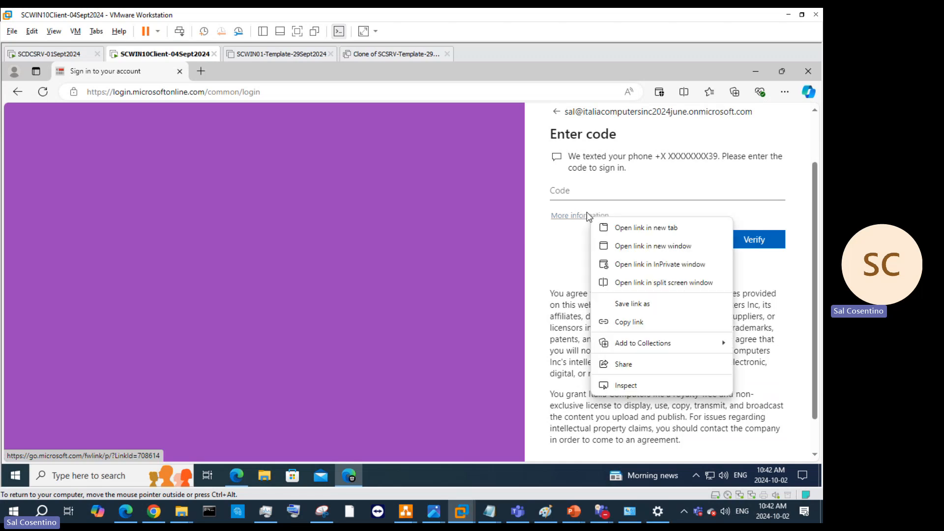
click(662, 228)
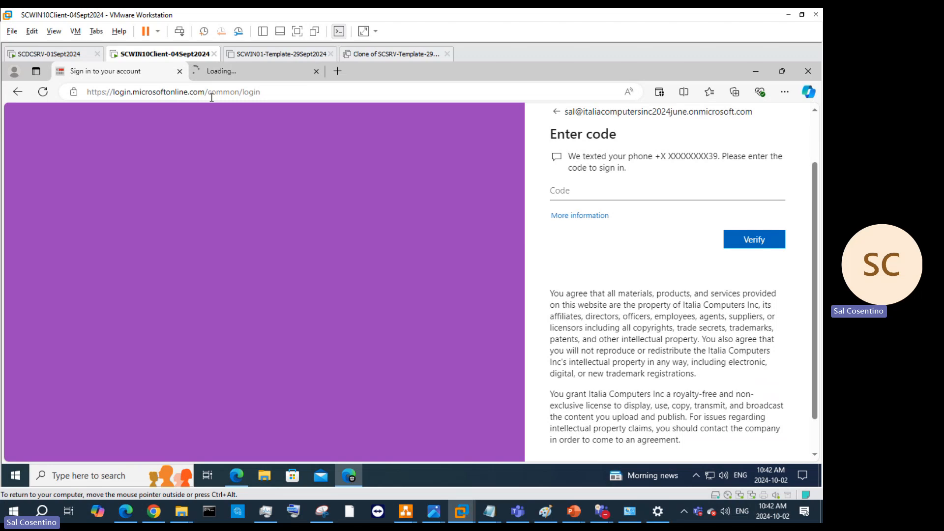
click(338, 76)
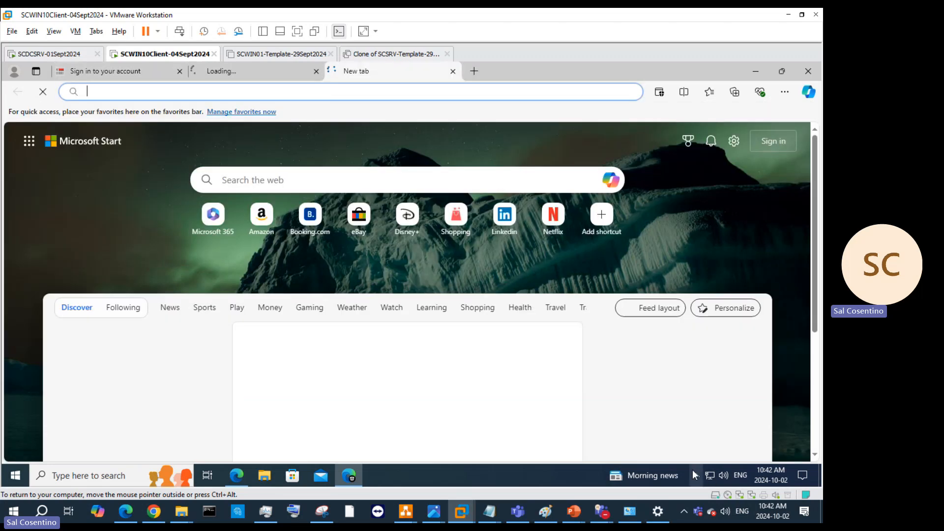
click(694, 473)
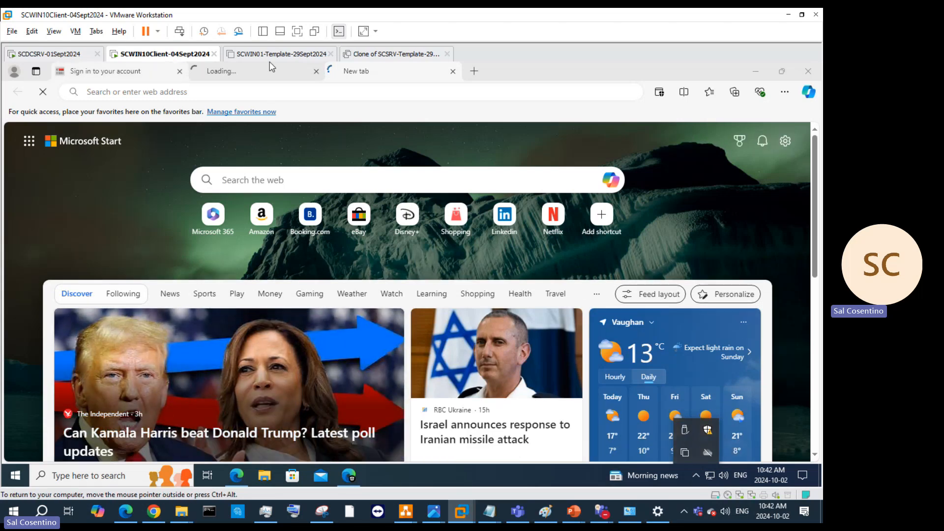
click(115, 75)
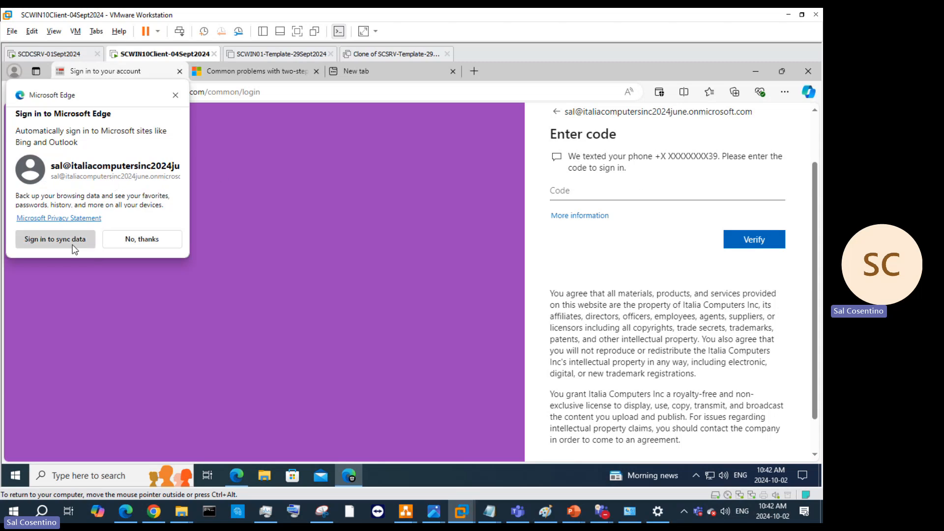
click(140, 239)
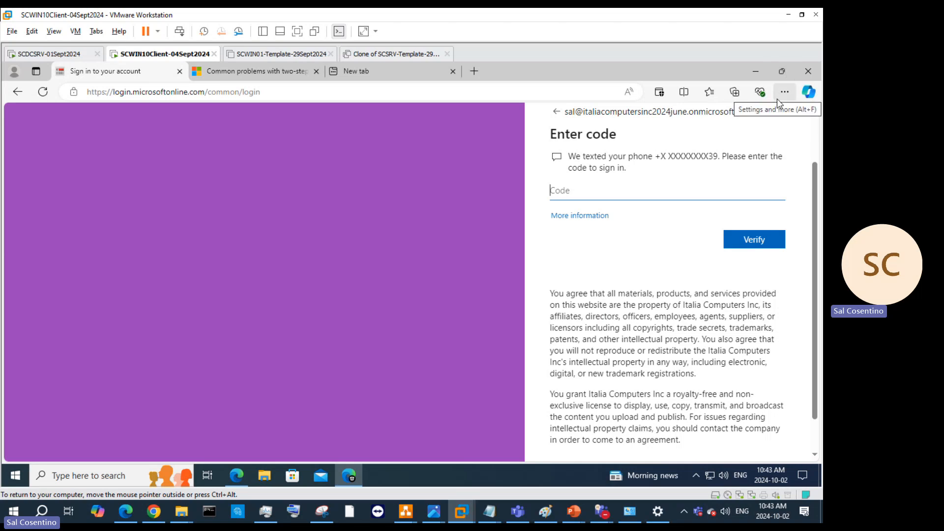
mouse_move(356, 477)
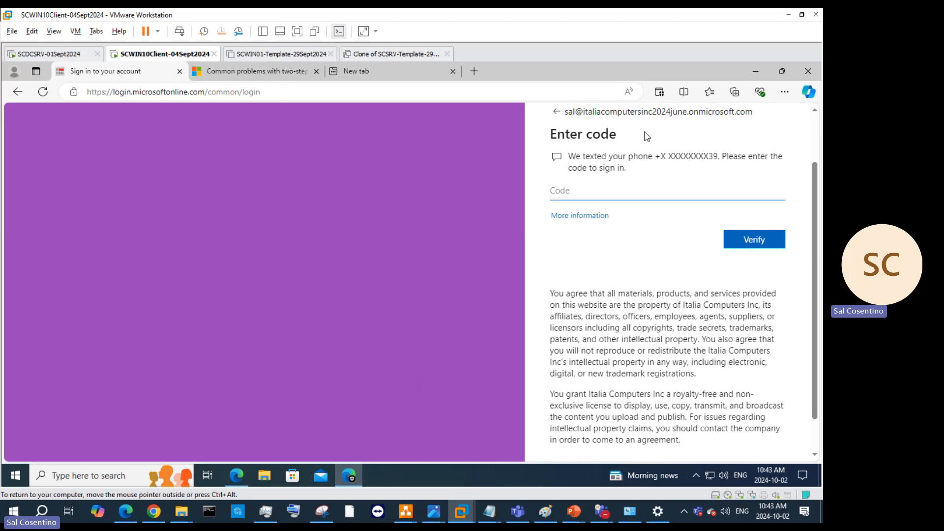
click(785, 92)
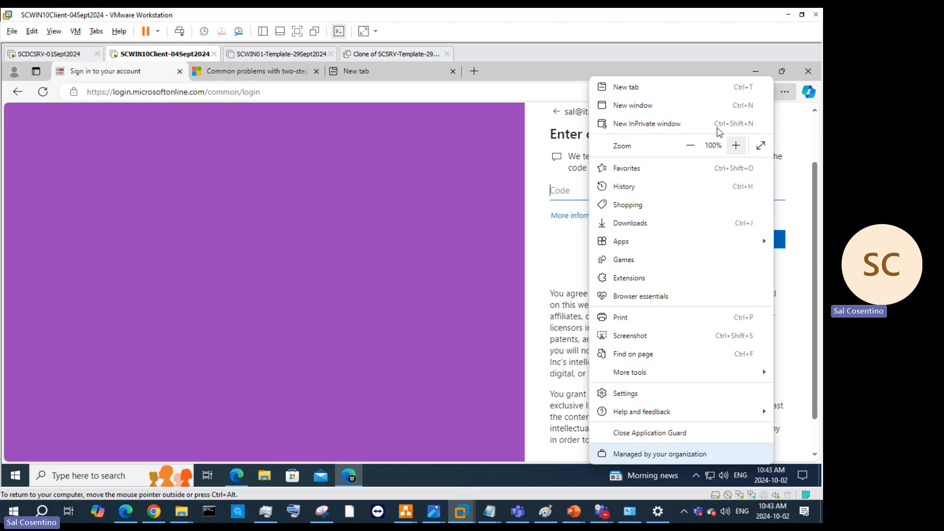
click(404, 246)
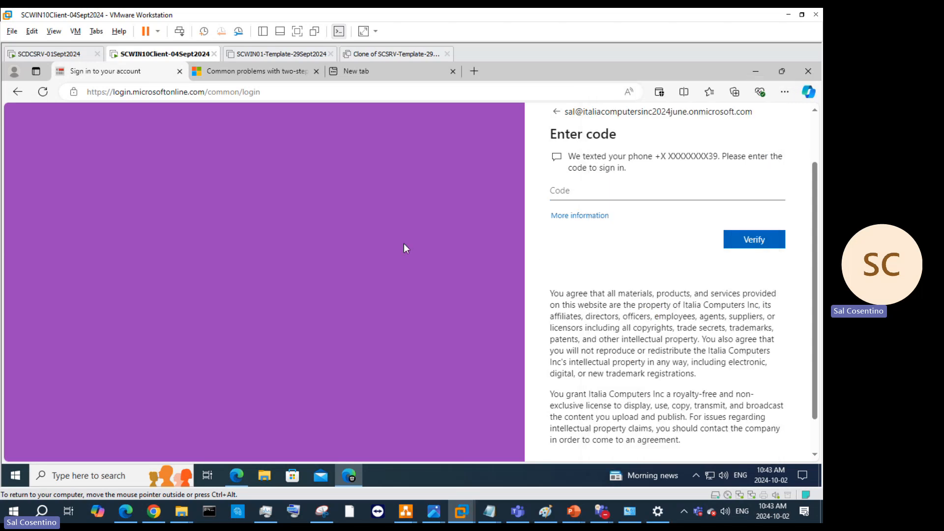
Try an invalid verification code, clear the rejected entry, and switch to the two-step verification help tab
click(618, 193)
text(abcdABCD!@)
key(Return)
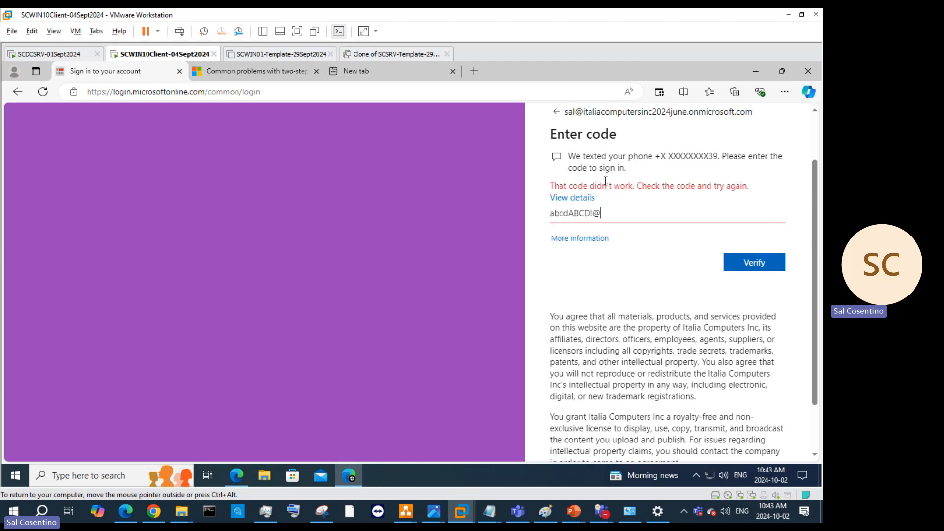
key(ctrl+a)
key(BackSpace)
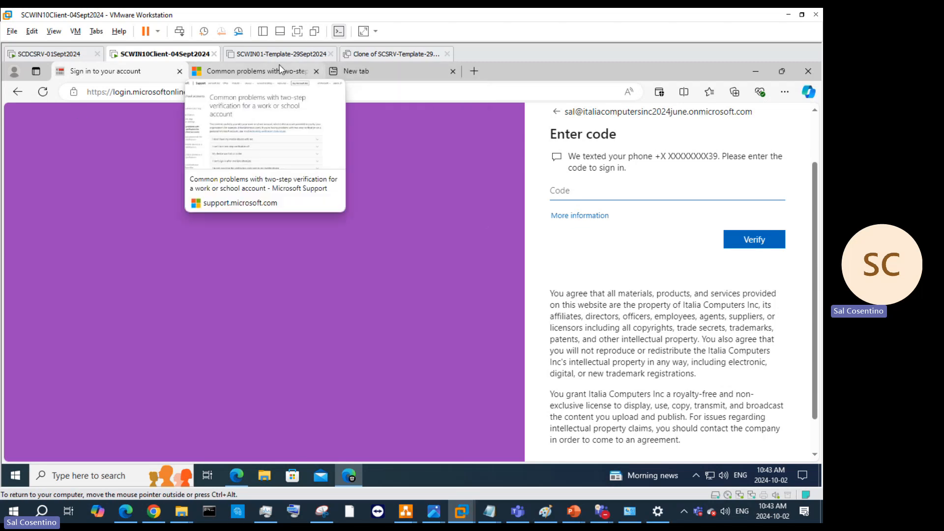
click(295, 71)
Go to admin.microsoft.com in a new browser tab
click(370, 73)
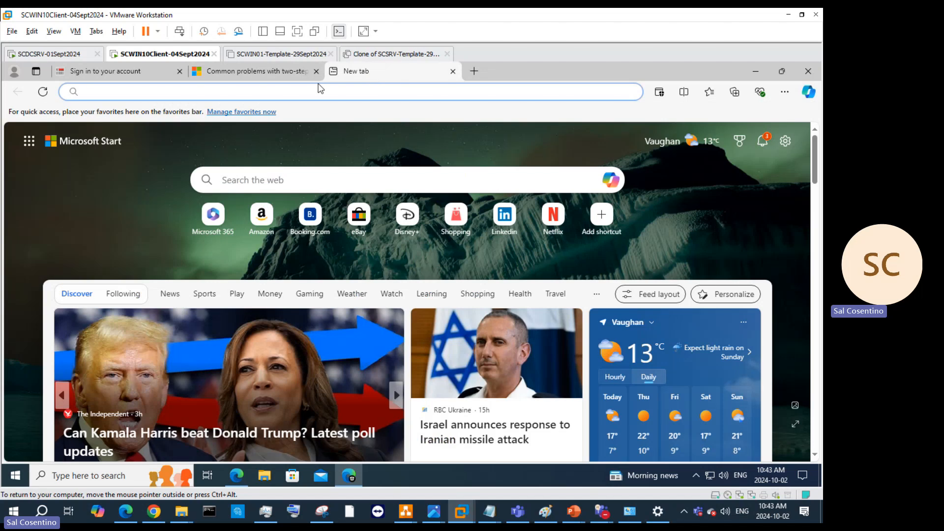
text(a)
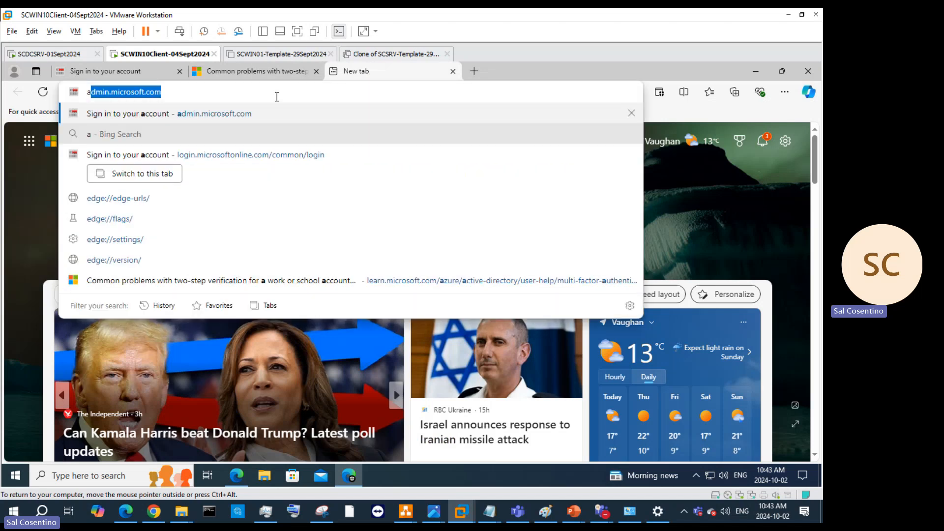
text(dmin.microsoft)
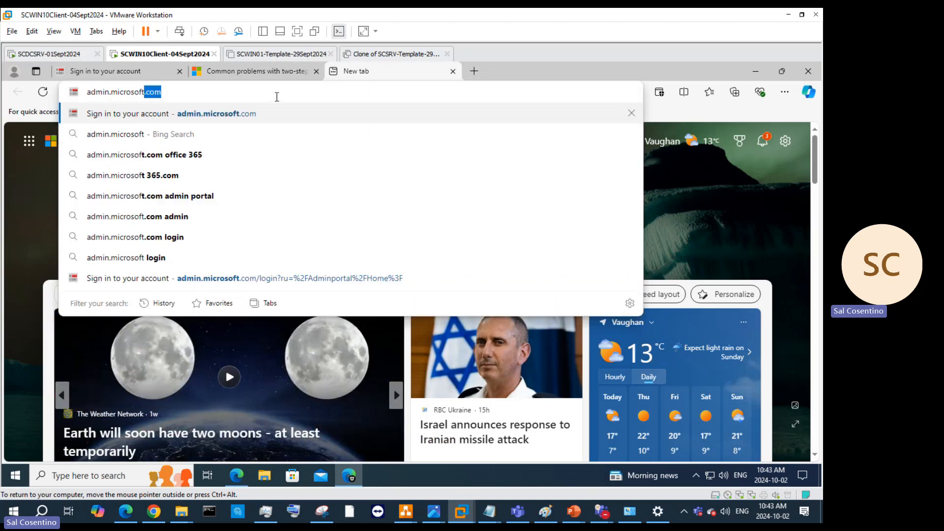
key(Return)
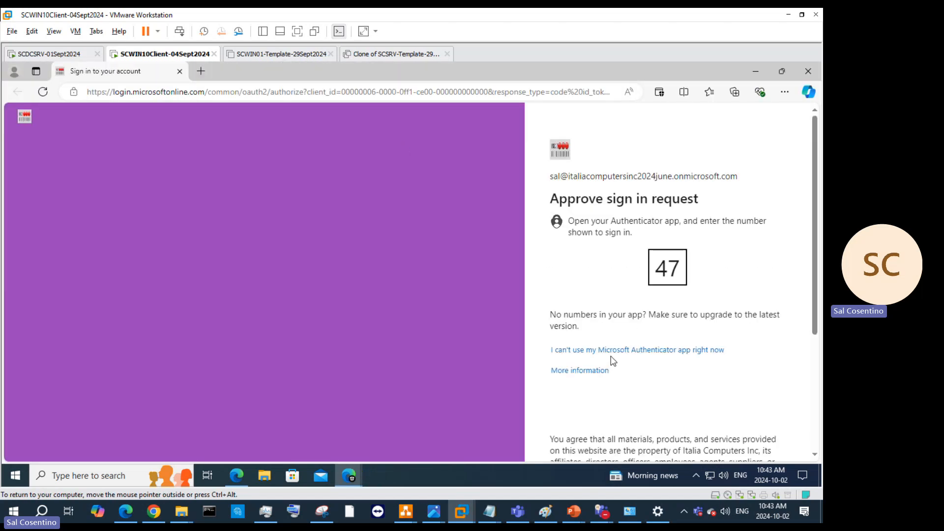
click(612, 351)
click(626, 321)
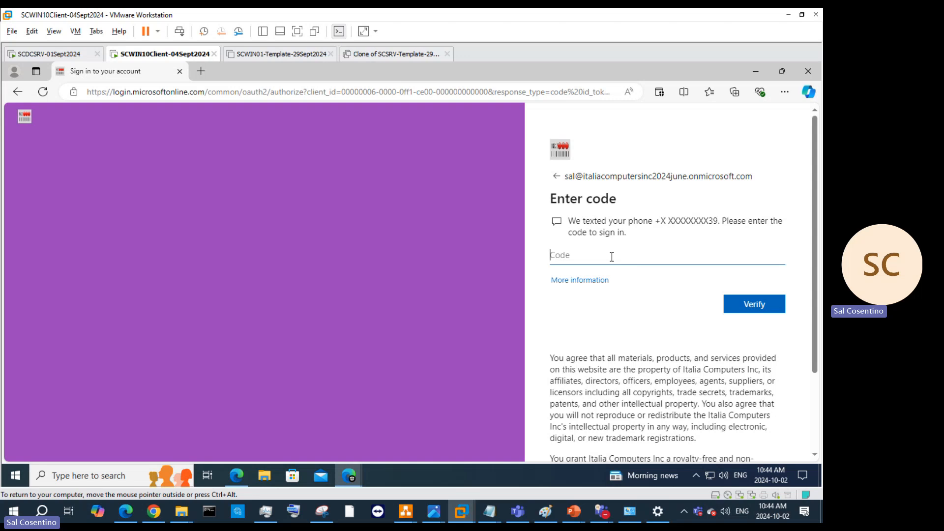
key(Return)
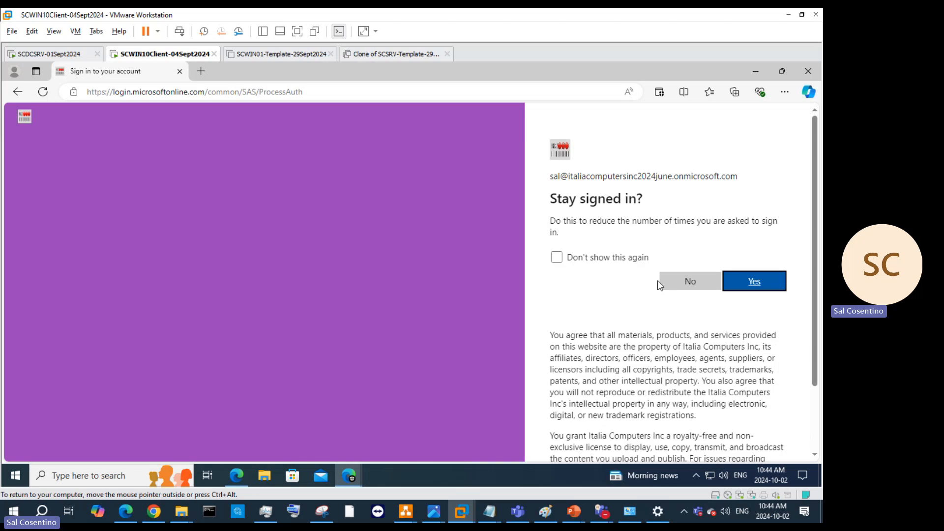
click(669, 281)
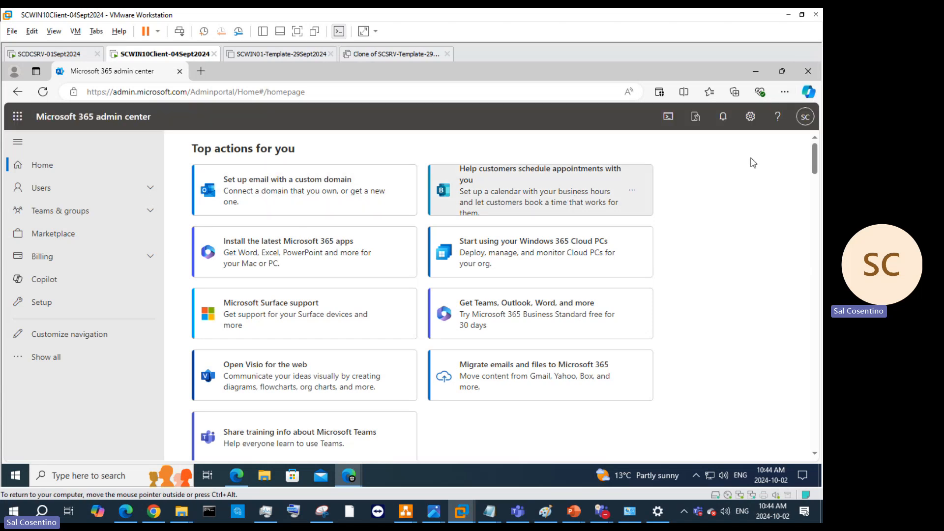
Expand Show all in the admin navigation and open the Identity admin center
scroll(542, 336, down, 5)
scroll(544, 337, up, 4)
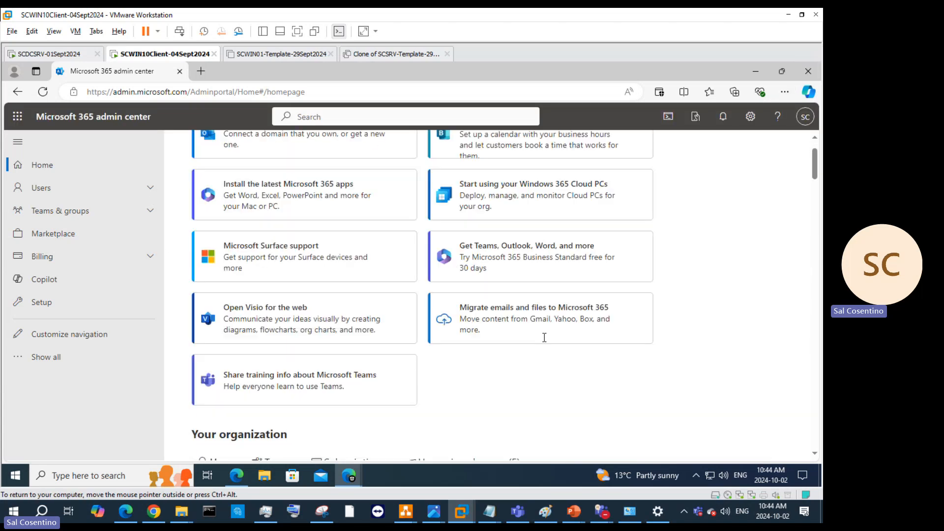
scroll(544, 337, down, 5)
scroll(535, 336, up, 4)
scroll(486, 333, up, 3)
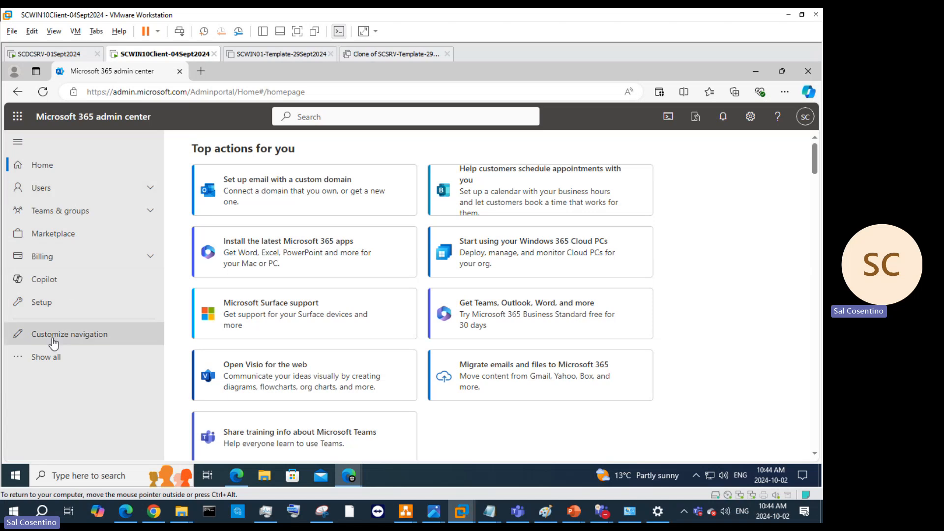
click(46, 357)
scroll(77, 397, down, 3)
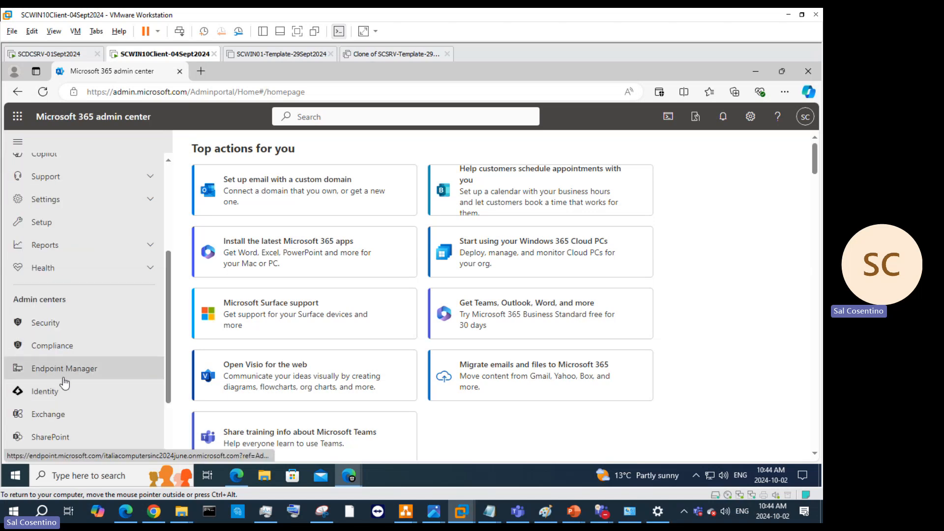
click(48, 392)
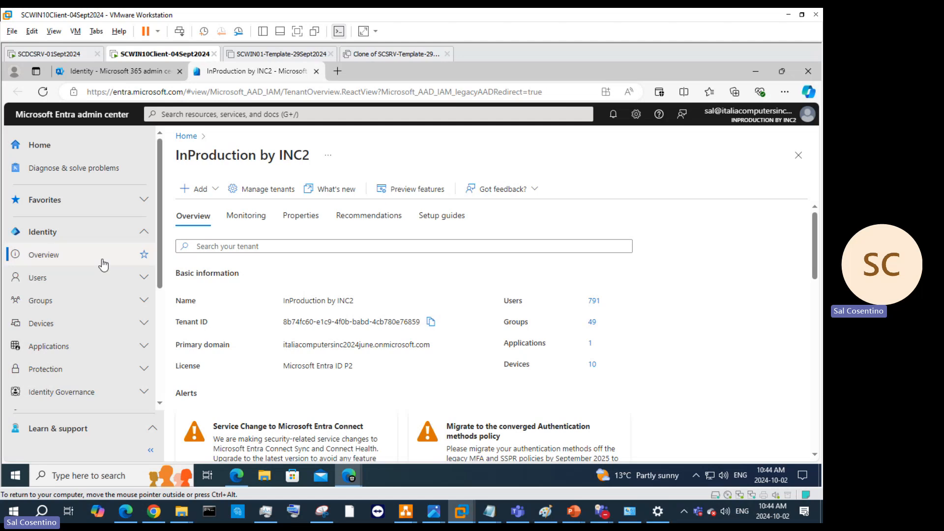
Open Users > All users in Entra and enter 'sal' in the search box
click(87, 280)
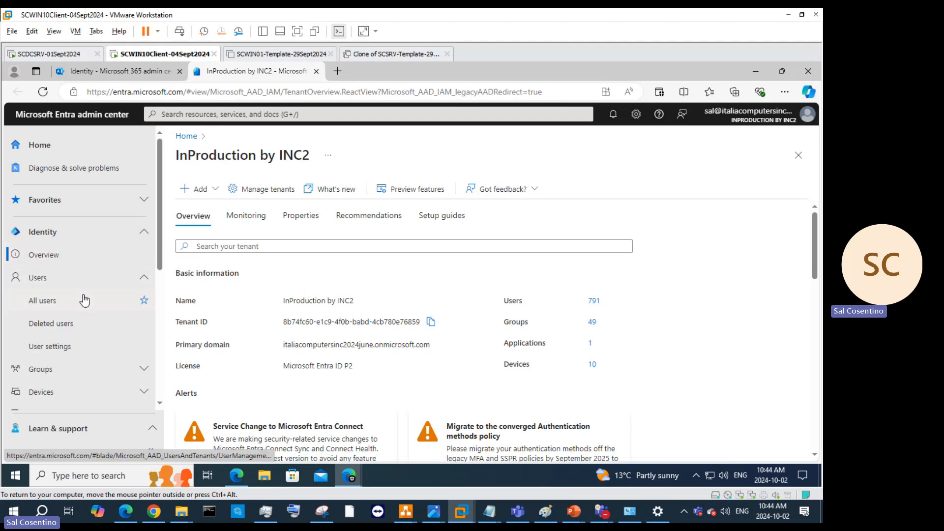
click(85, 300)
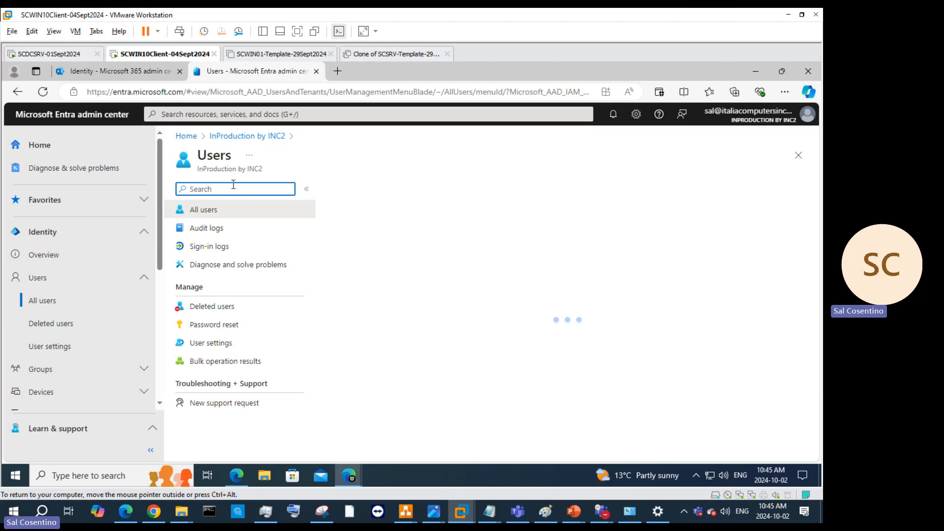
text(sal)
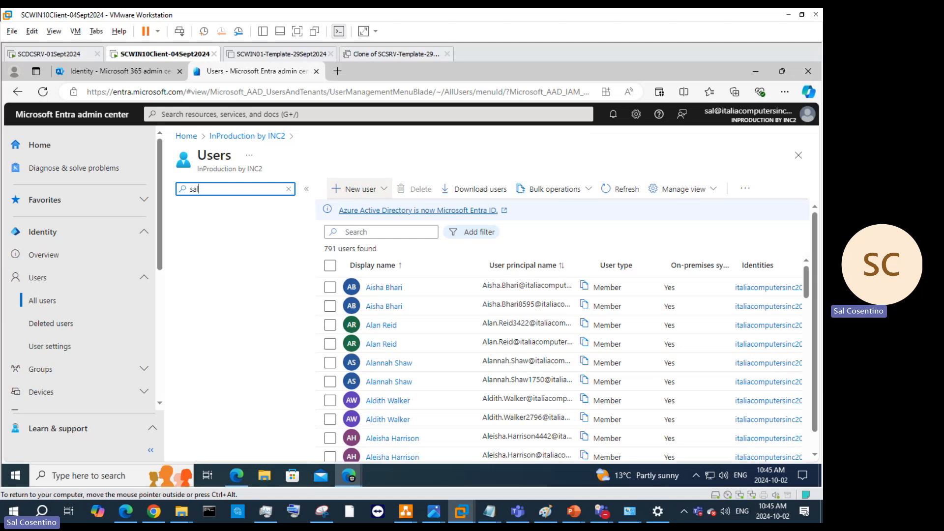
In the MFA notes, change the pattern line to YourfirstnameSeasonmonthyear
mouse_move(486, 520)
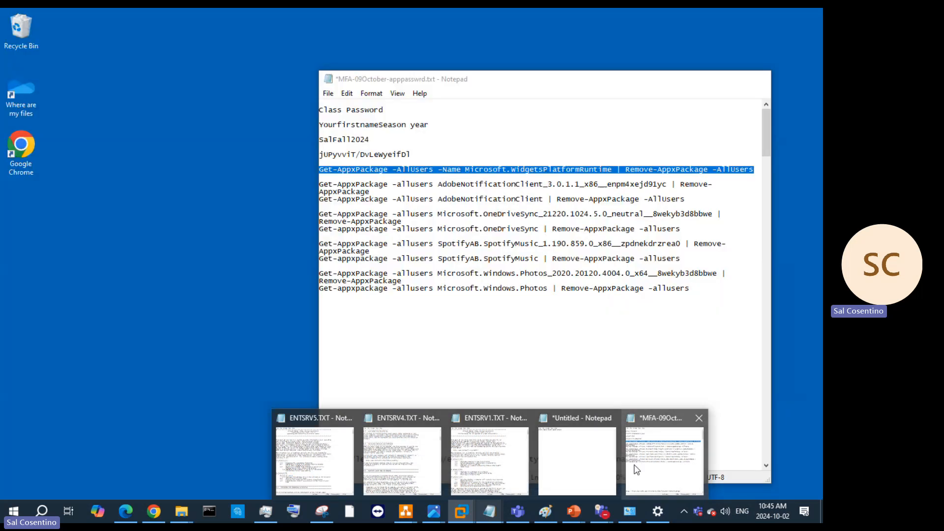
click(664, 459)
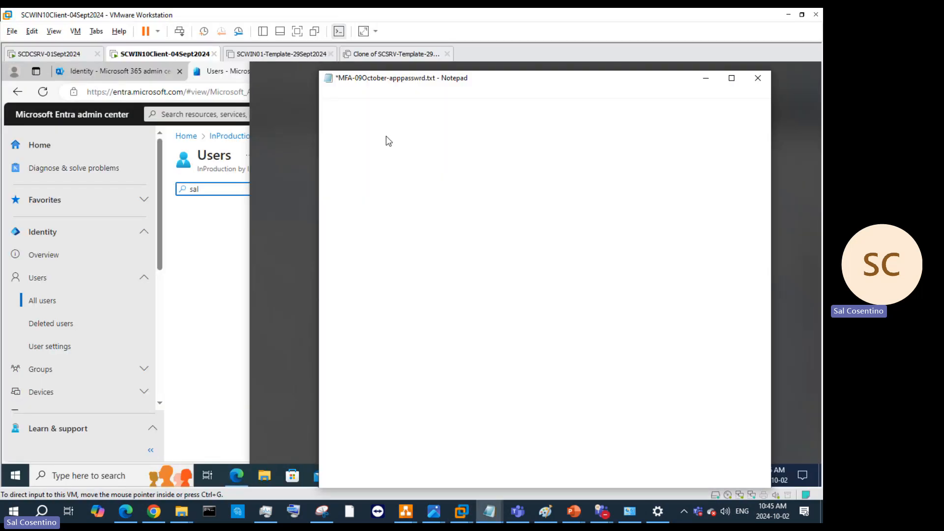
click(386, 138)
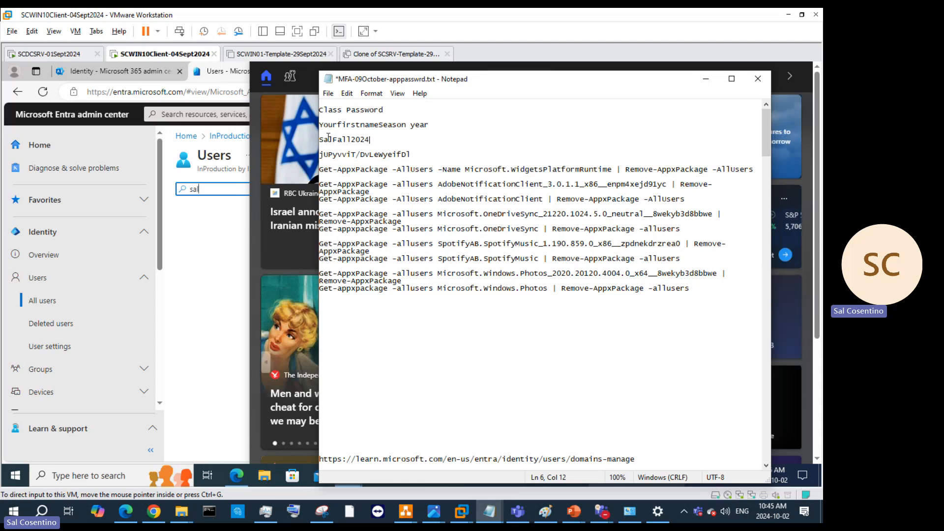
click(411, 124)
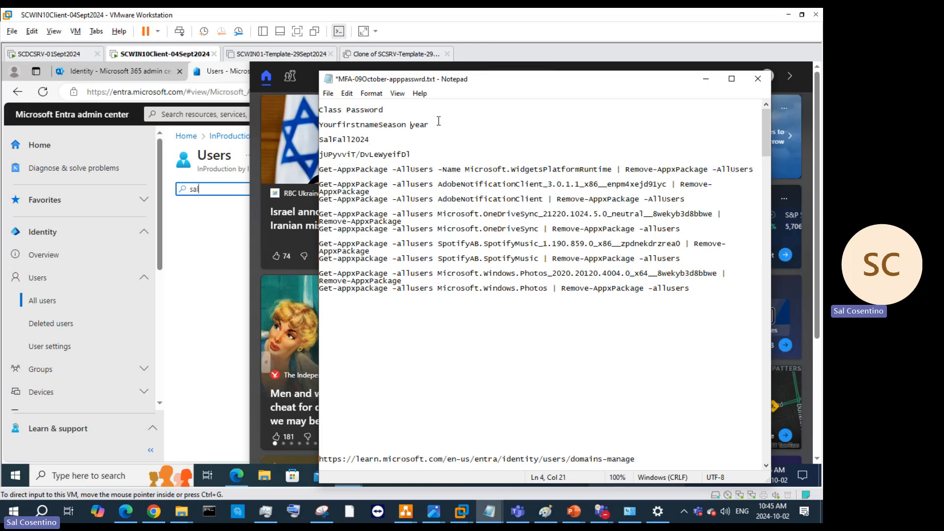
key(BackSpace)
text(month)
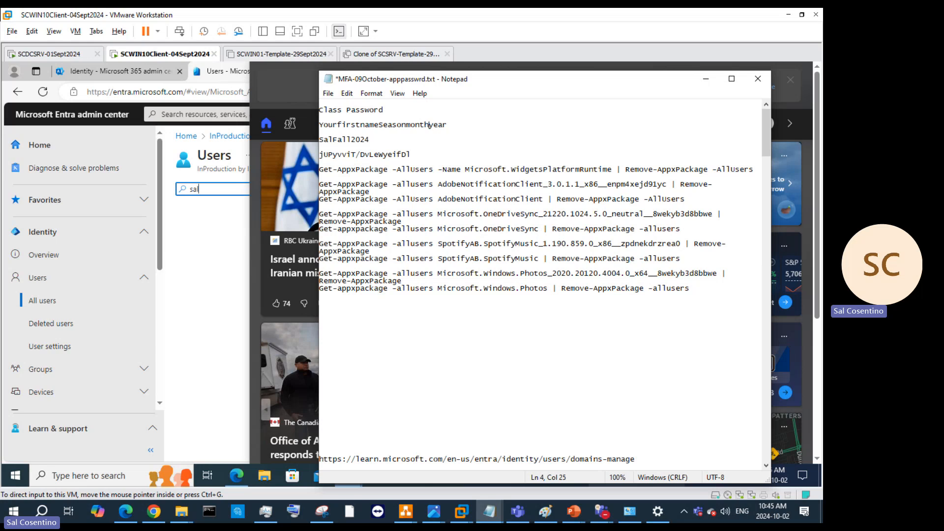
Insert month 10 into the sample password, minimize Notepad, and close the news board
click(353, 140)
text(10)
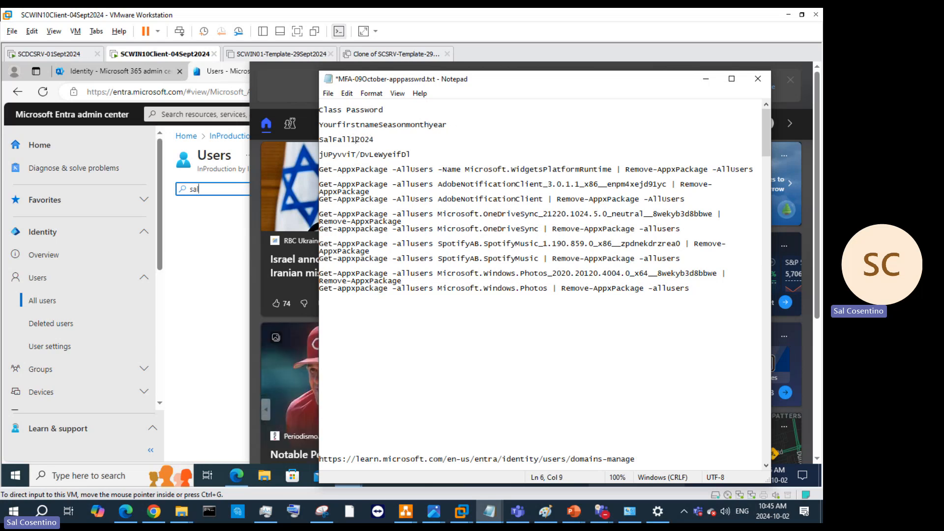
click(705, 79)
click(201, 261)
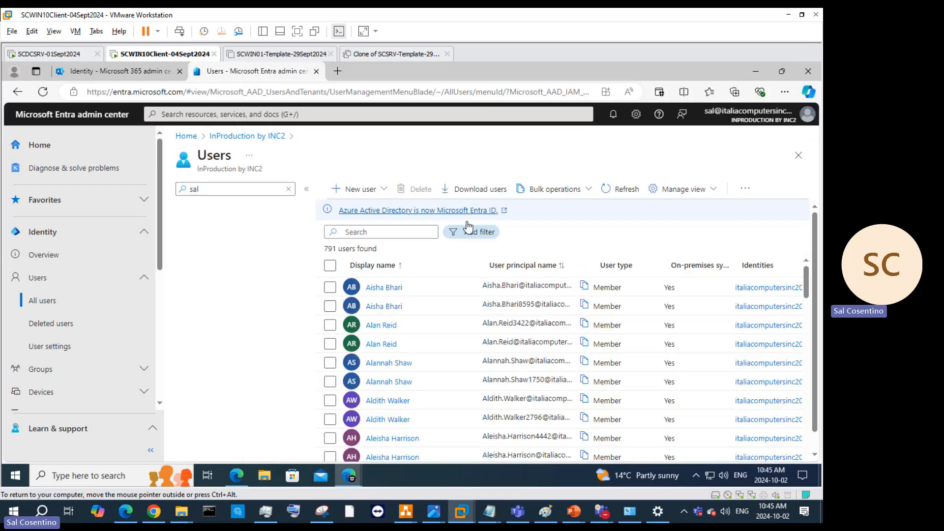
Start creating a new user, then cancel back to the users list
click(368, 190)
click(373, 215)
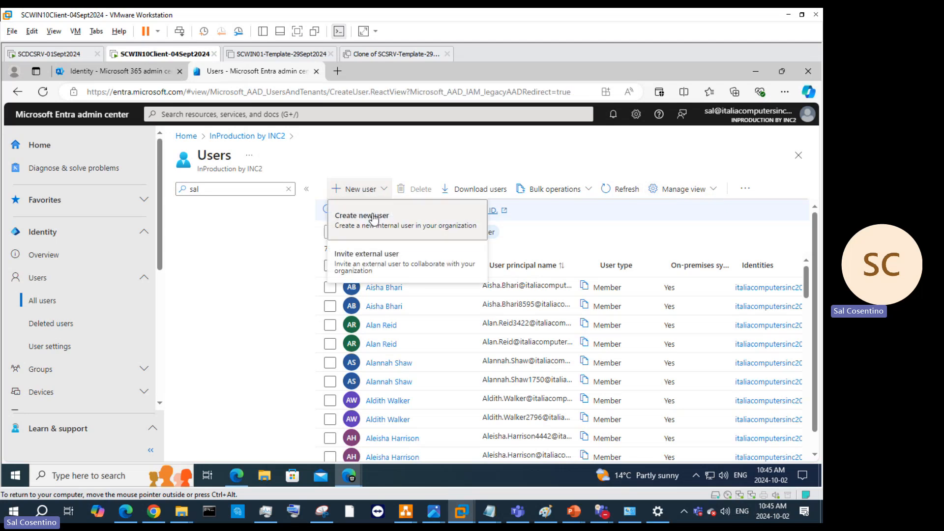
click(799, 156)
Search users for 'sal' and open the admin's own profile
scroll(592, 264, down, 5)
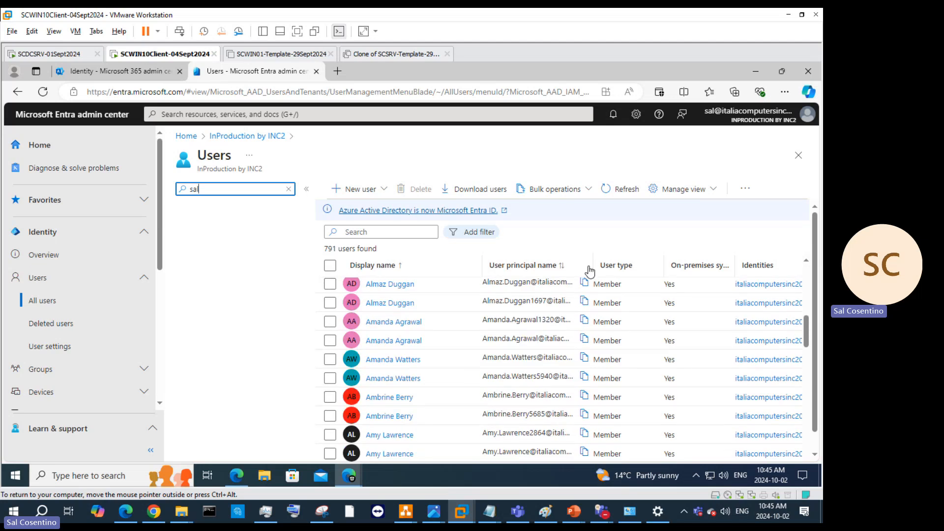
click(408, 229)
text(sal)
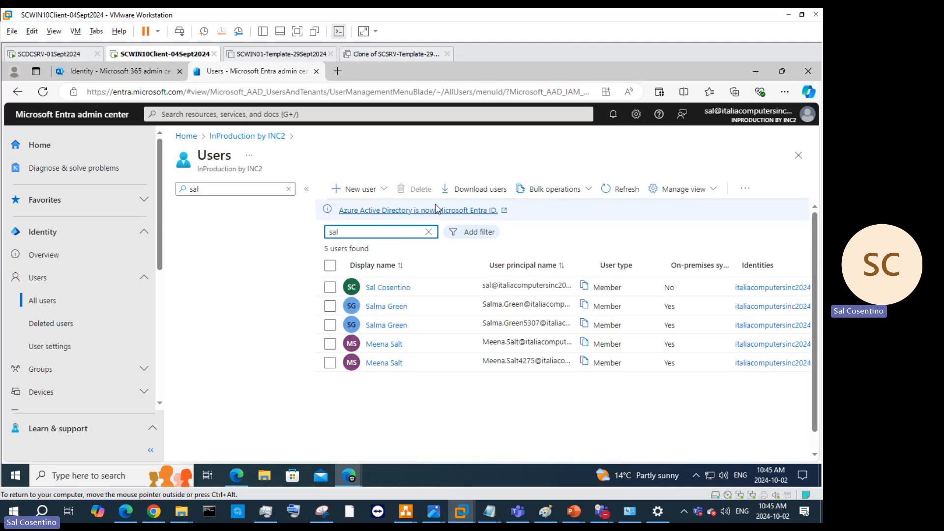
click(380, 290)
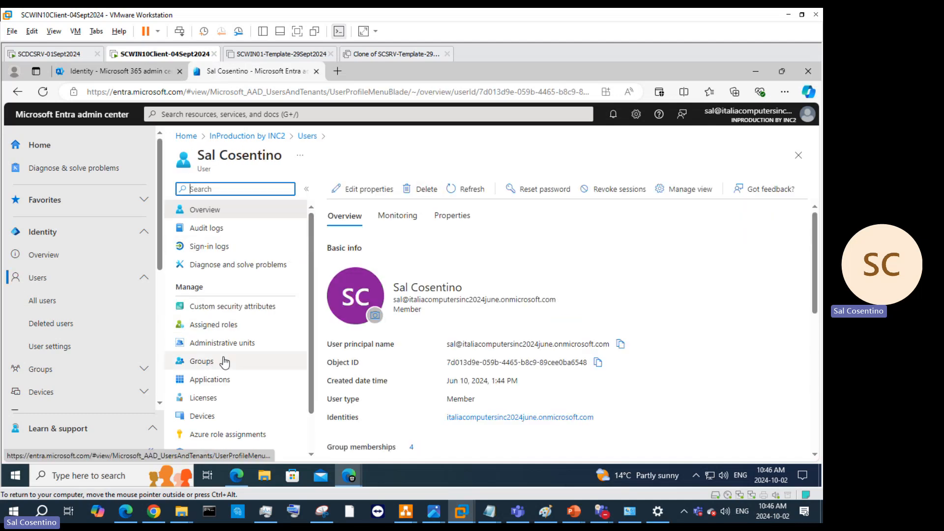
Review the admin's audit and sign-in logs, including non-interactive sign-ins, widening the Status column
click(227, 232)
click(197, 246)
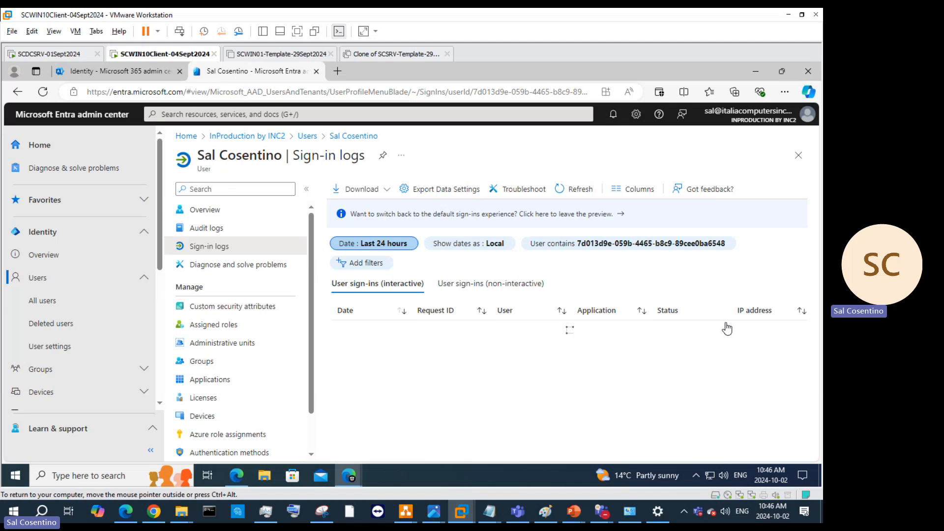
drag(728, 309, 802, 316)
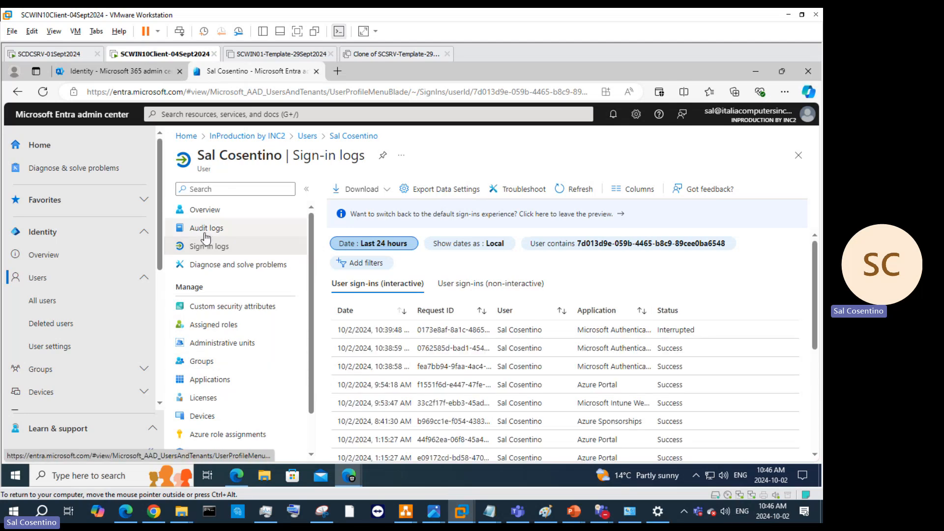
scroll(584, 364, down, 3)
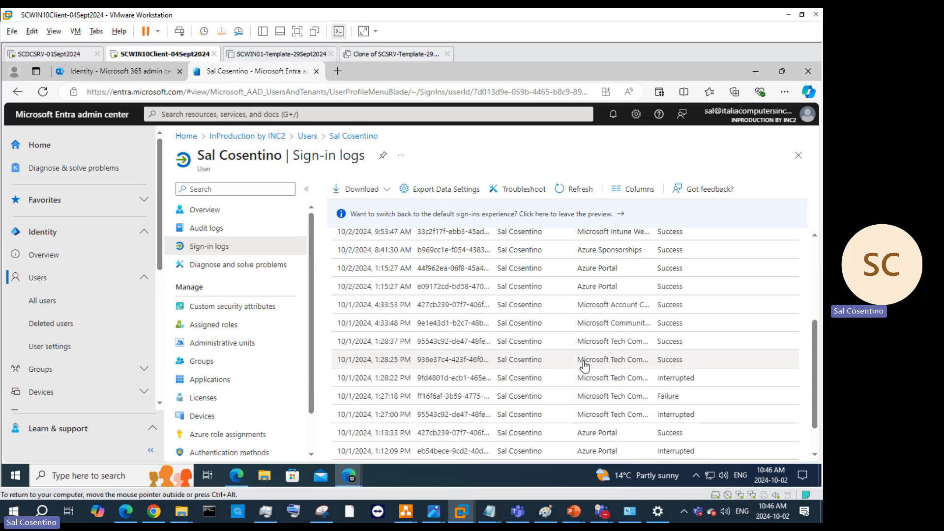
scroll(550, 377, up, 5)
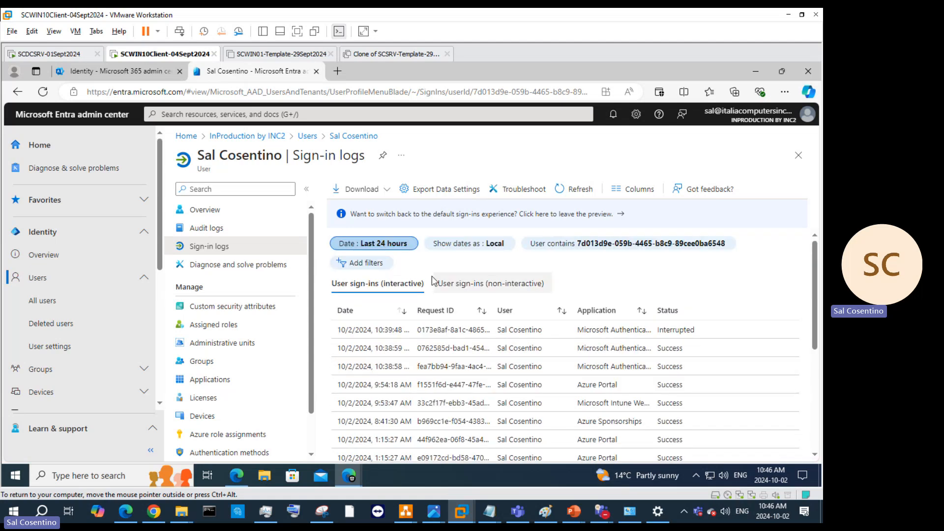
click(505, 289)
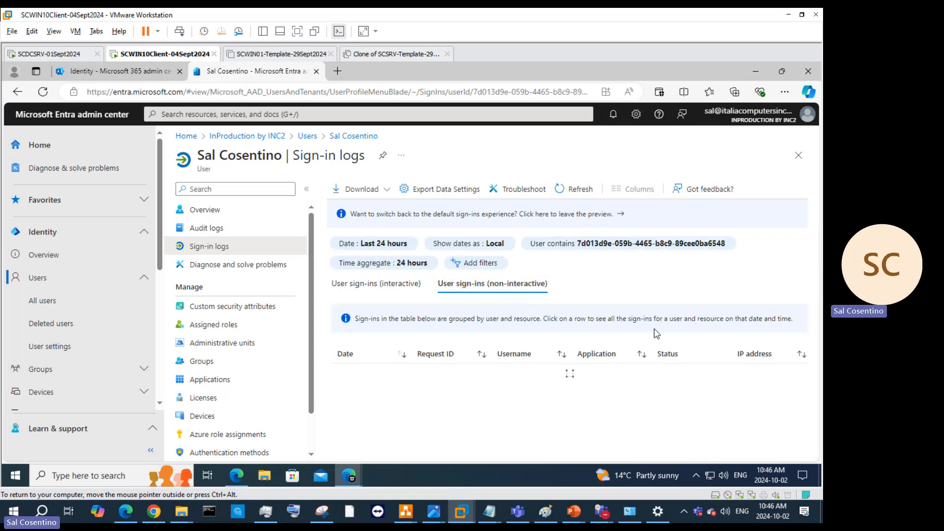
drag(731, 351, 749, 364)
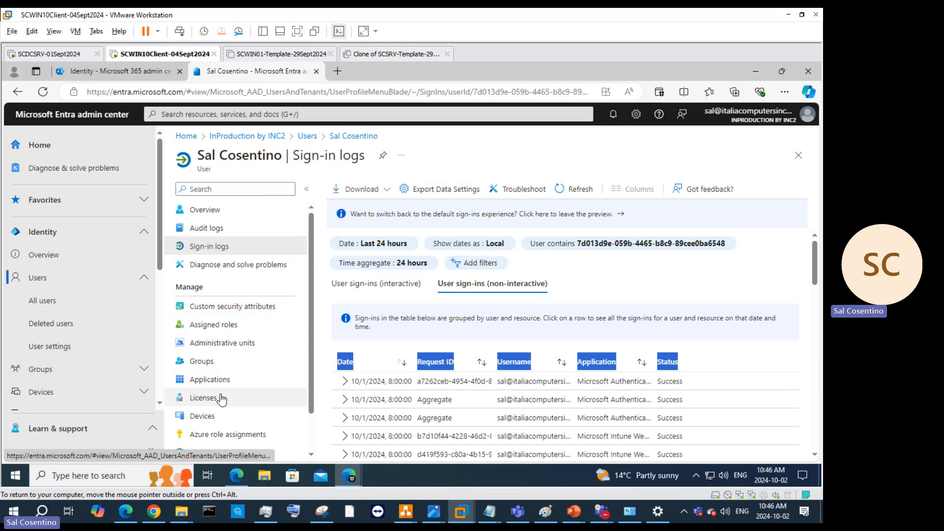
Check the admin's devices, attempt a self password reset, and dismiss the refusal message
click(200, 415)
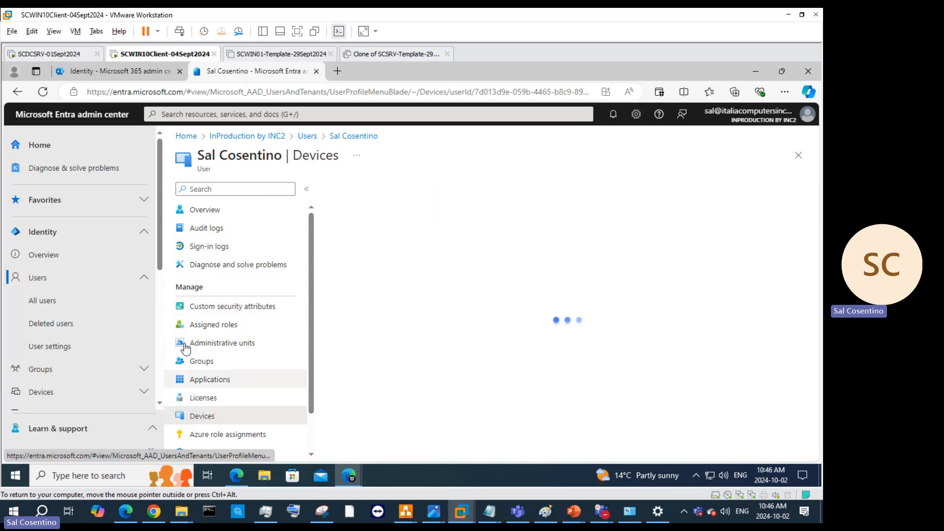
click(210, 212)
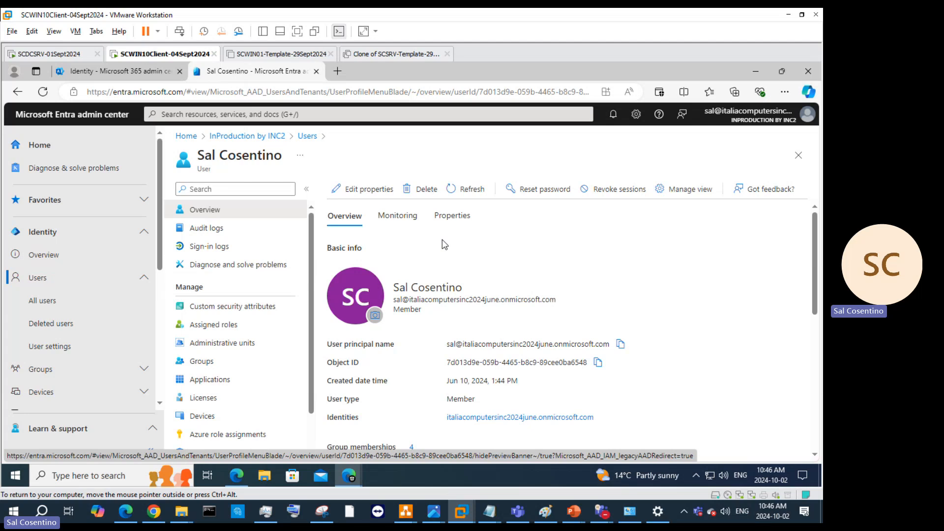
click(538, 193)
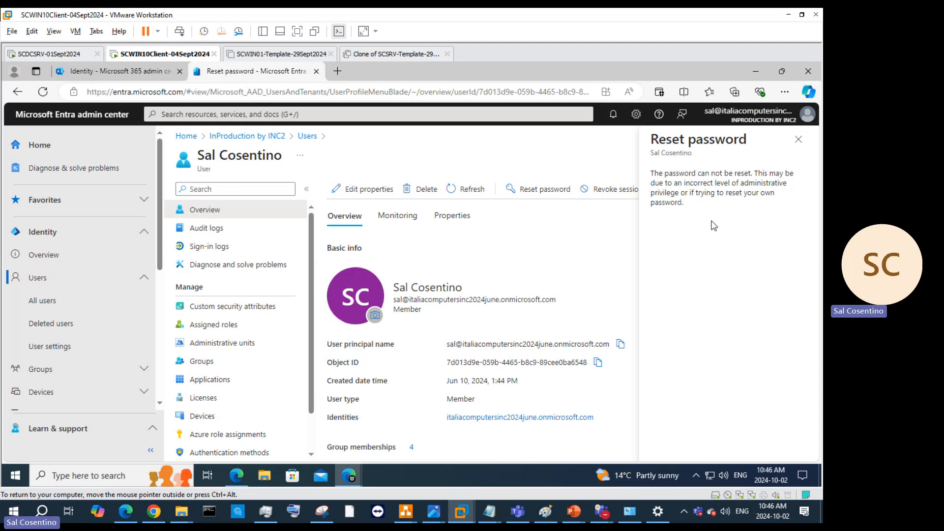
click(798, 140)
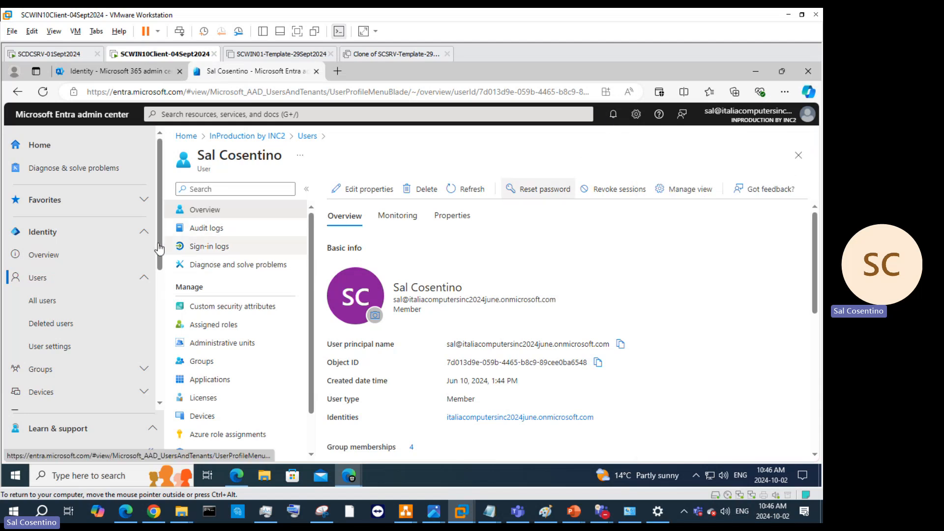
click(146, 78)
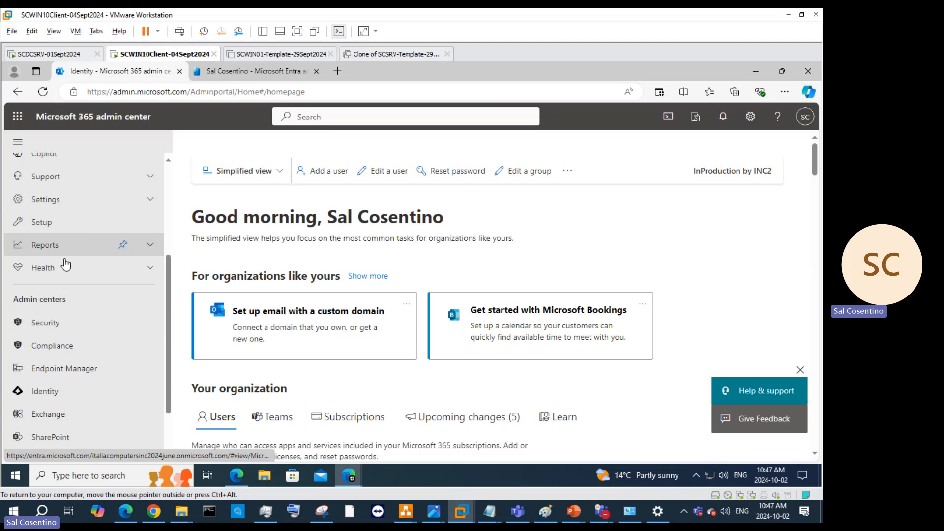
Search Active users for 'sal' and open the admin's own details panel
scroll(74, 260, up, 4)
click(63, 197)
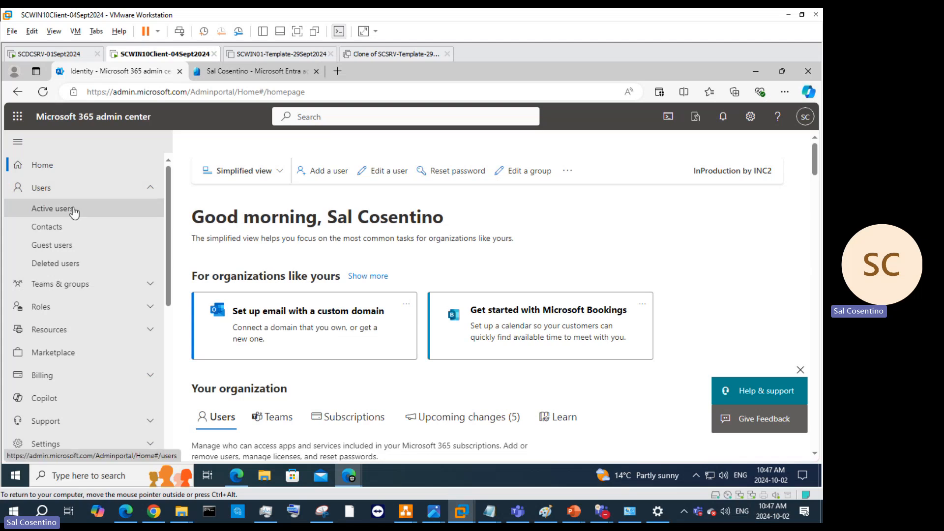
click(74, 212)
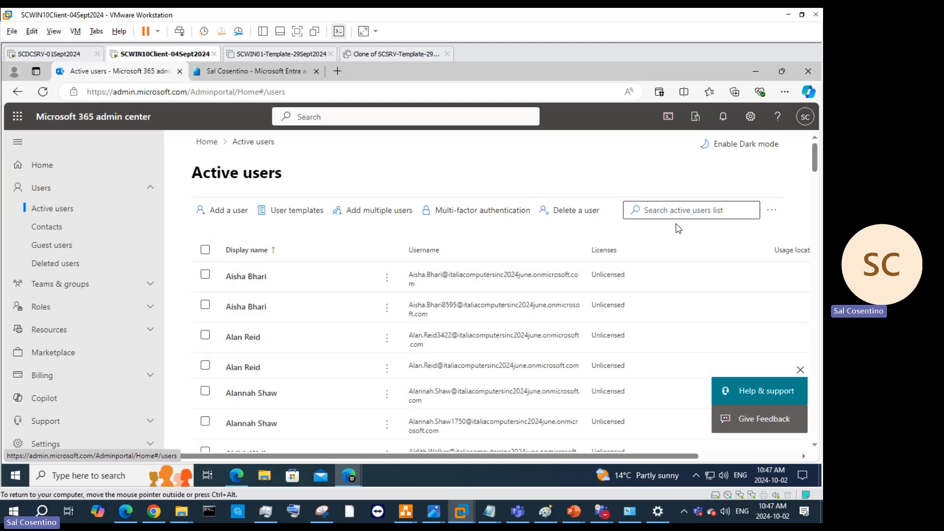
click(679, 209)
text(sc)
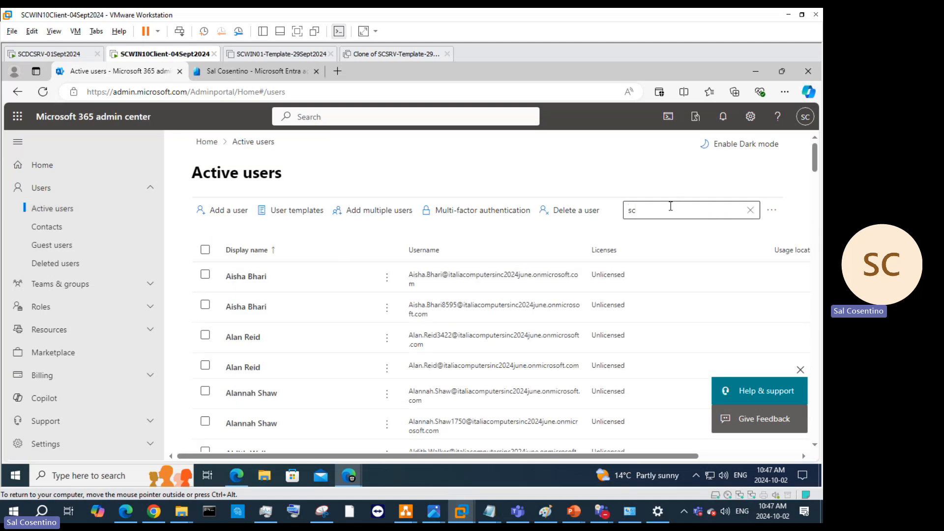
key(BackSpace)
text(al)
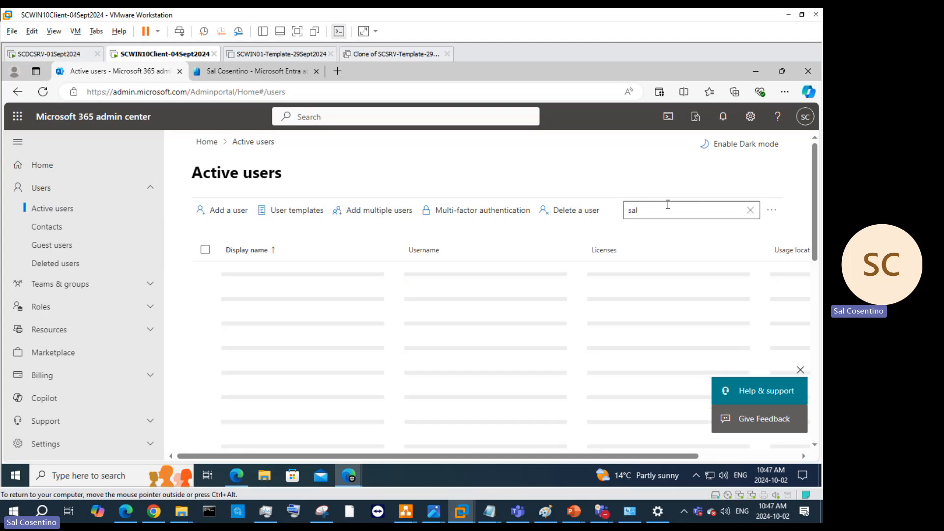
click(269, 339)
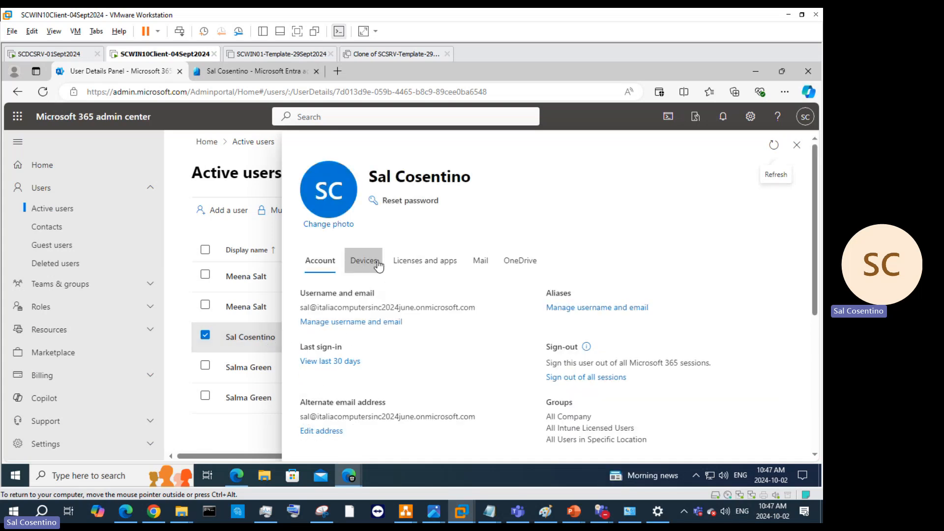
Enter the new password, retype the confirmation correctly, and submit the change
click(413, 202)
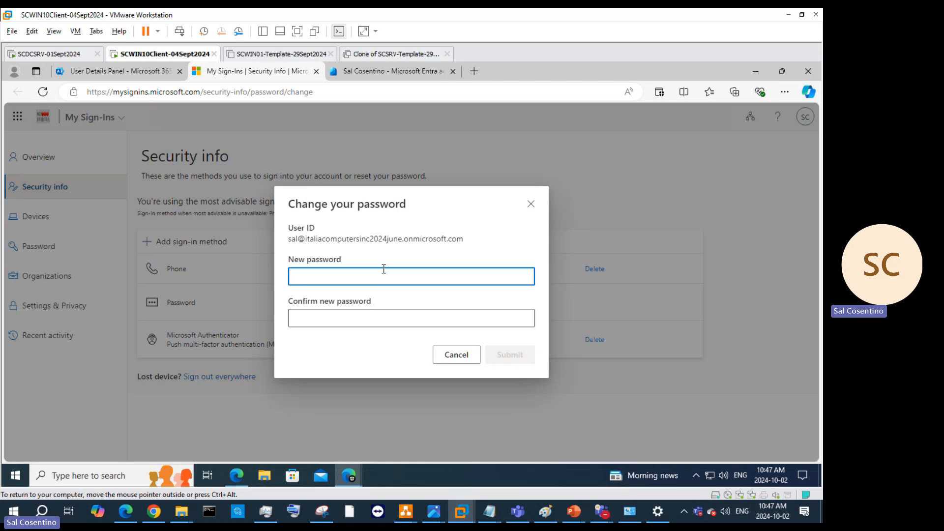
text(•••)
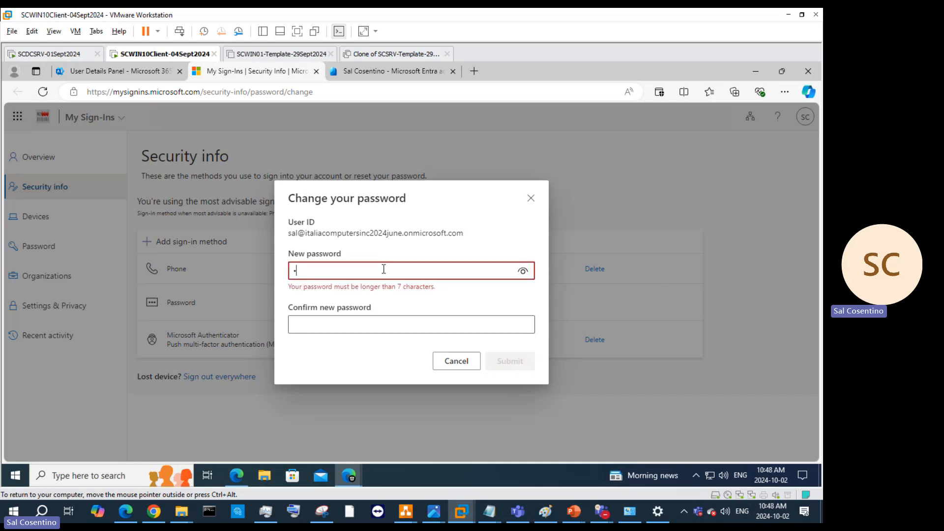
text(•)
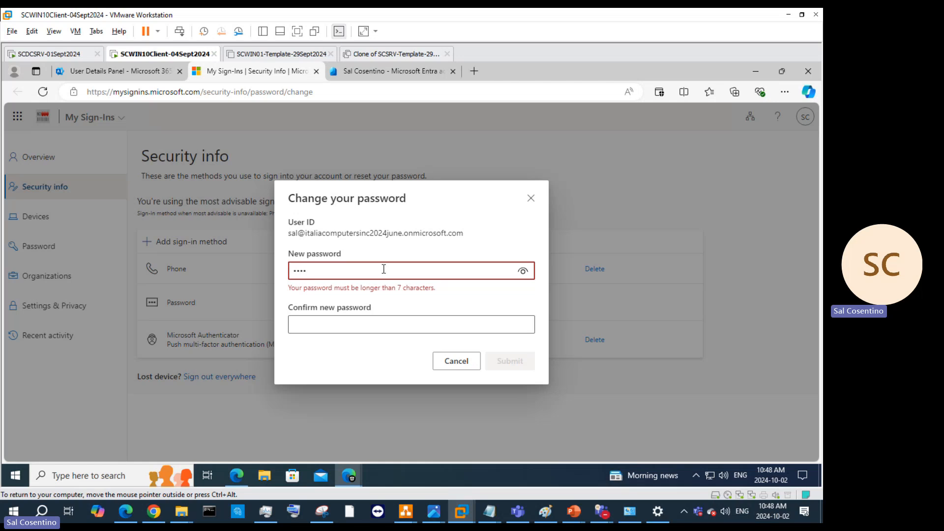
text(••••)
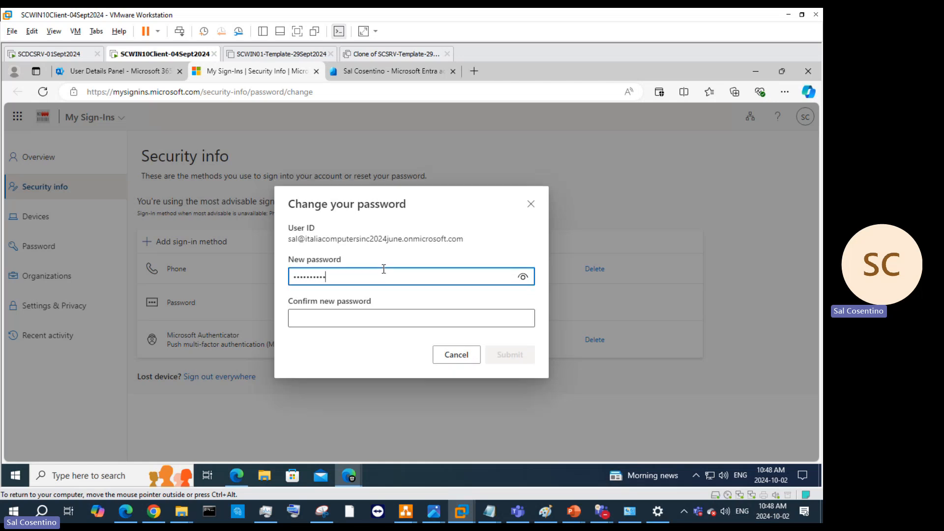
text(••••••)
click(380, 310)
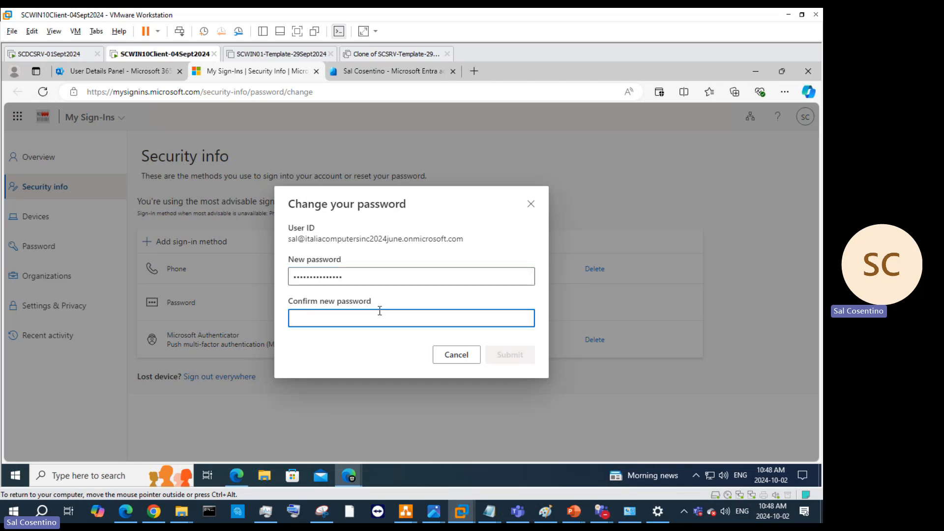
text(••)
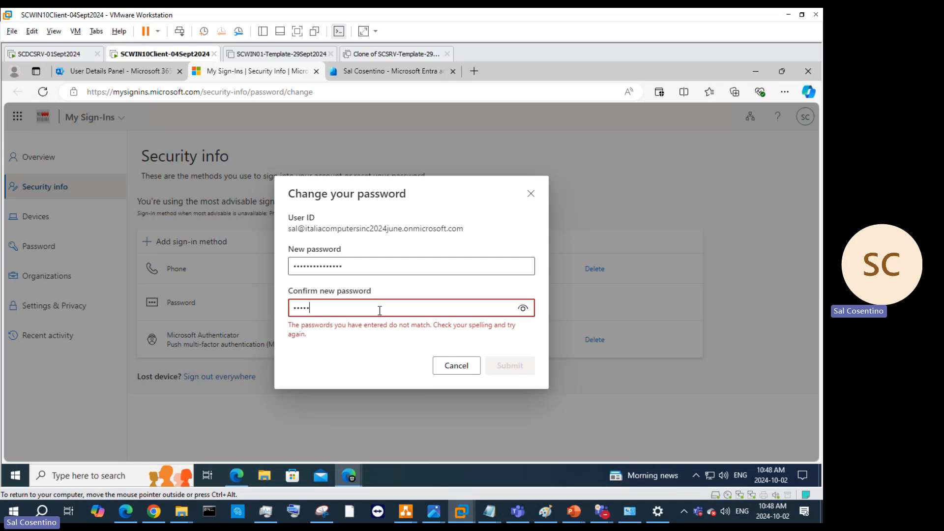
text(••••••••••)
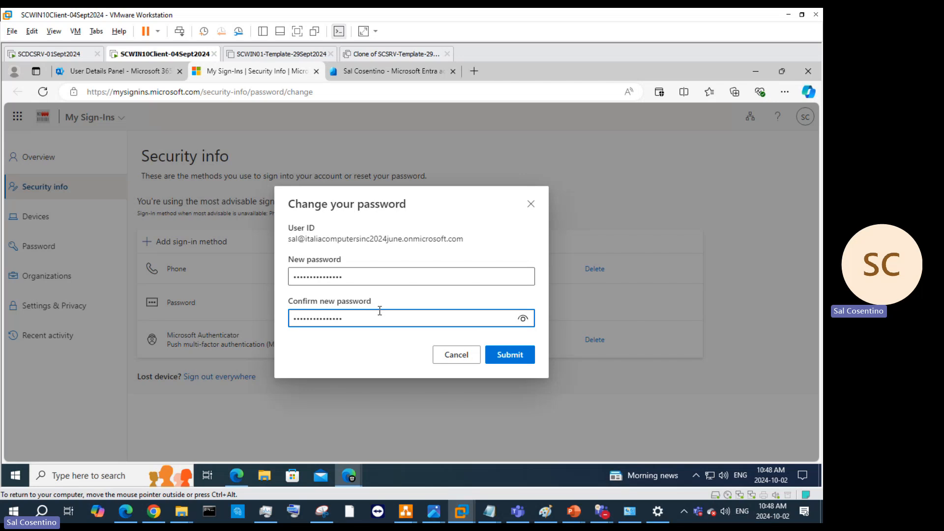
drag(397, 313, 120, 320)
text(•••••••)
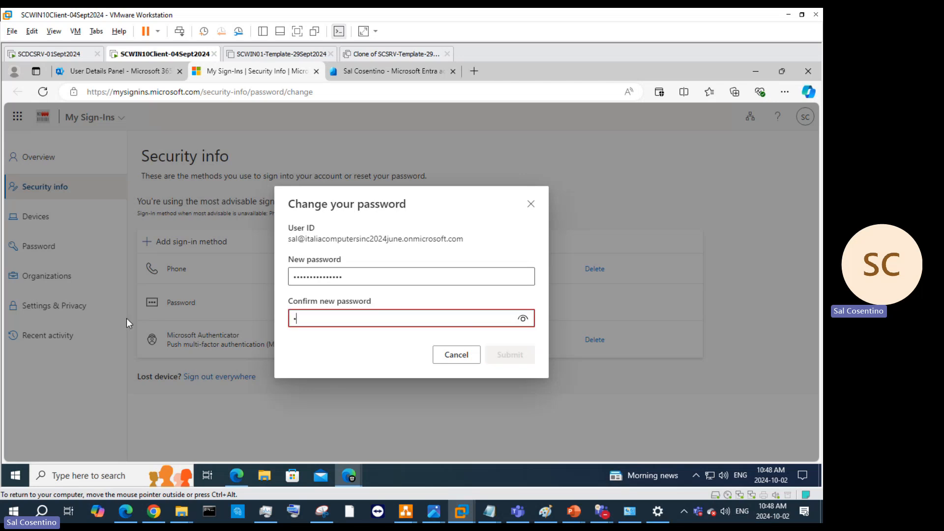
text(•)
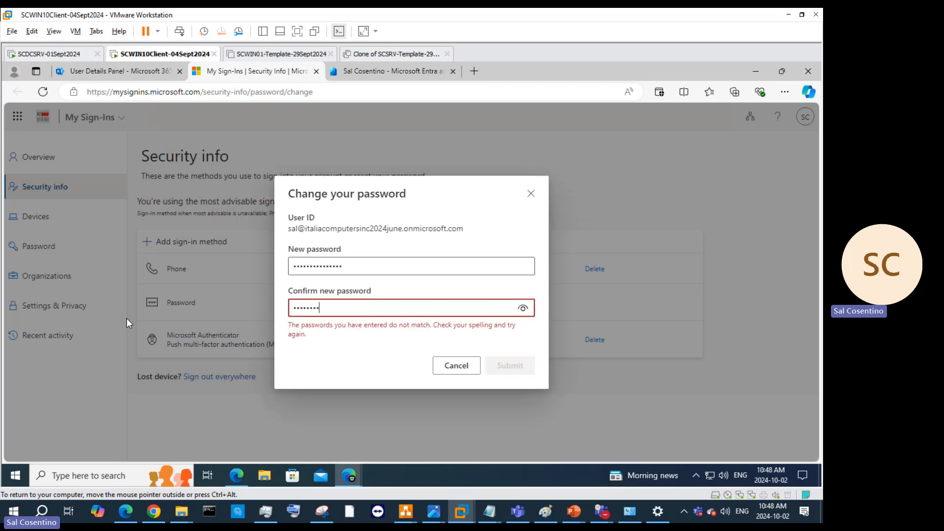
text(•••••)
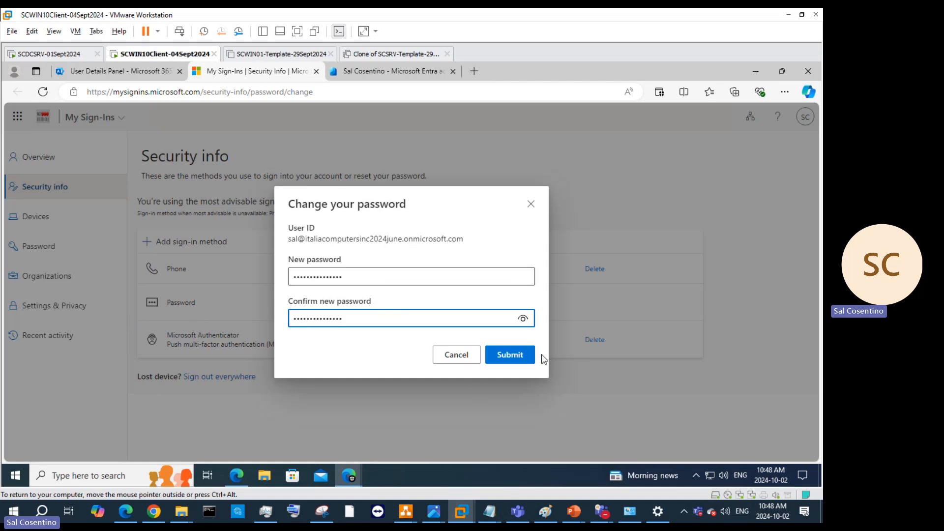
click(518, 356)
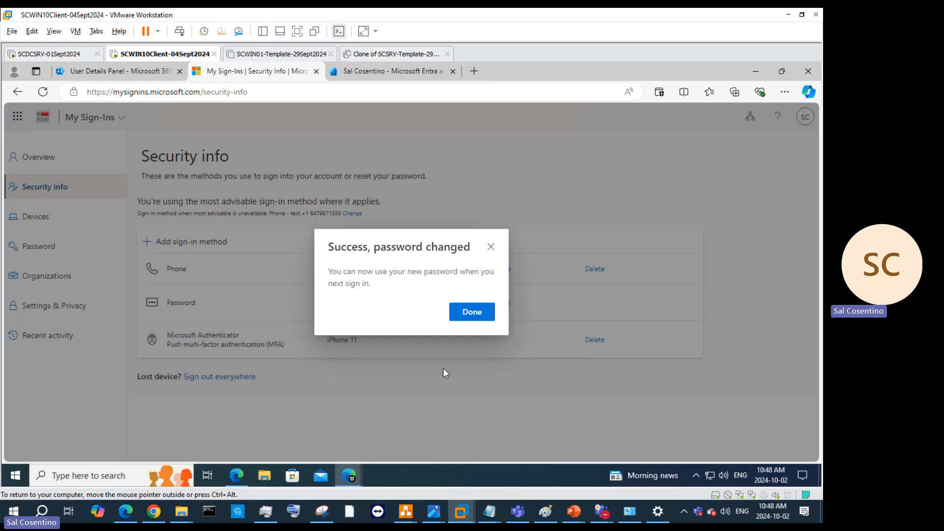
Dismiss the confirmation, sign out of Microsoft 365, and close the Entra tab
click(468, 315)
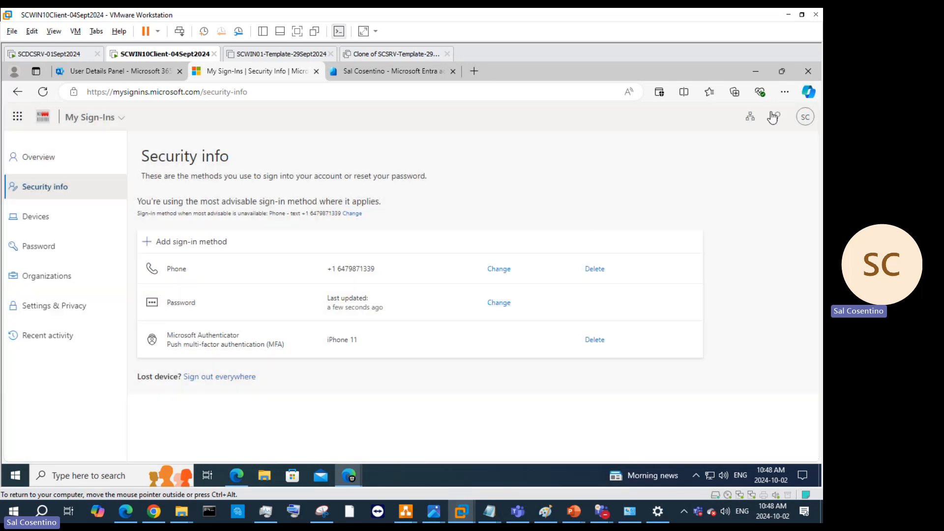
click(316, 72)
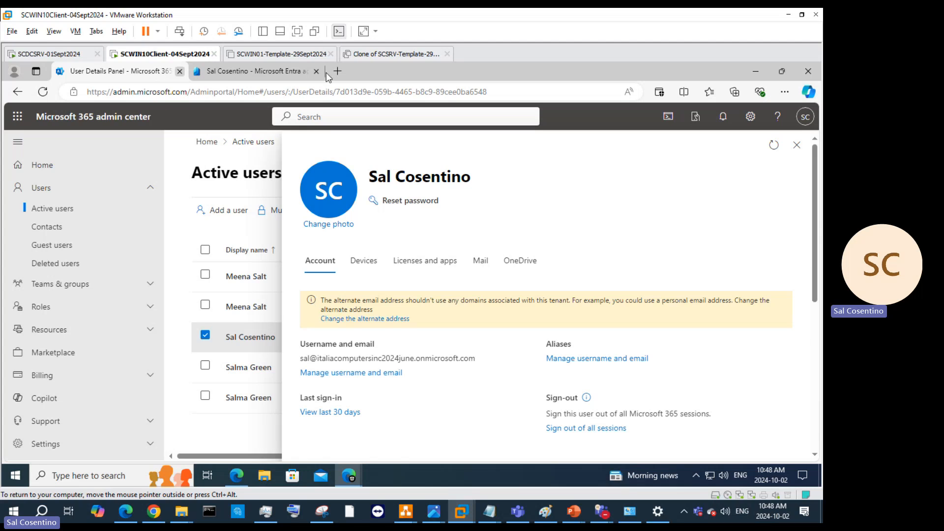
click(808, 117)
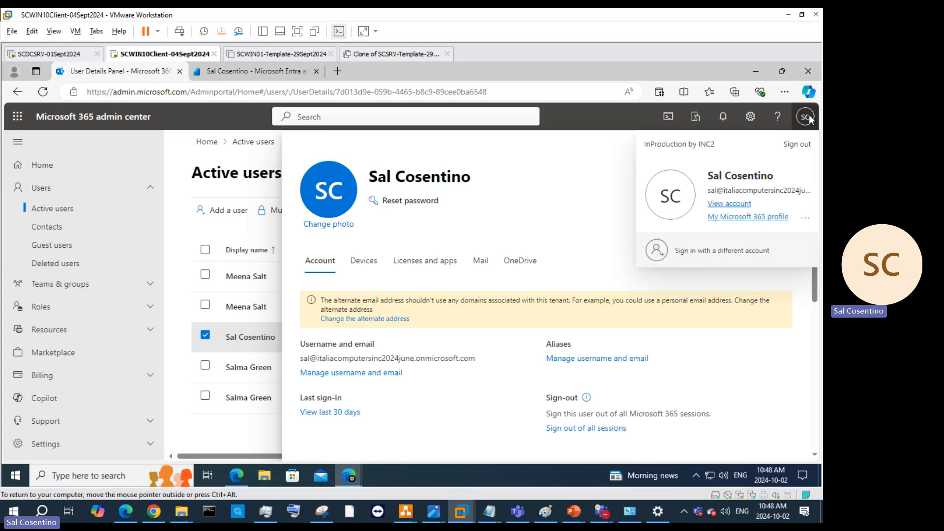
click(793, 150)
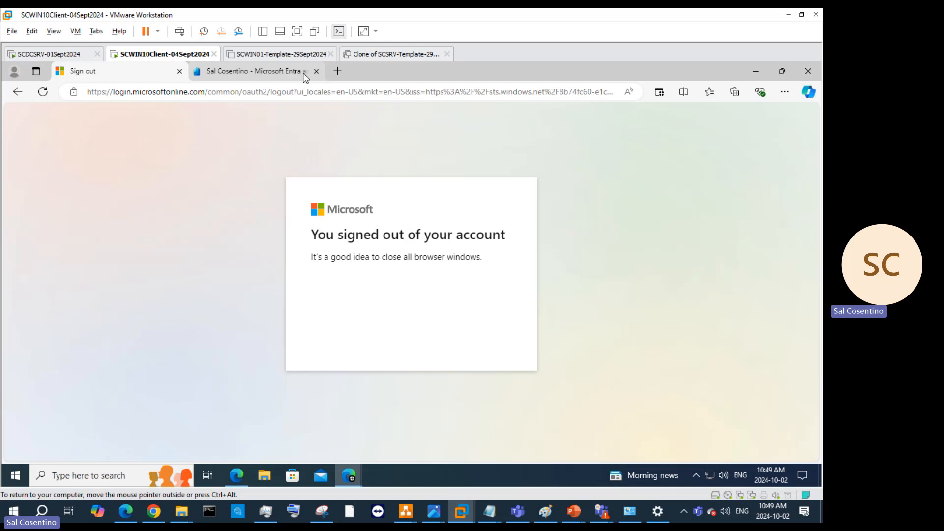
click(316, 72)
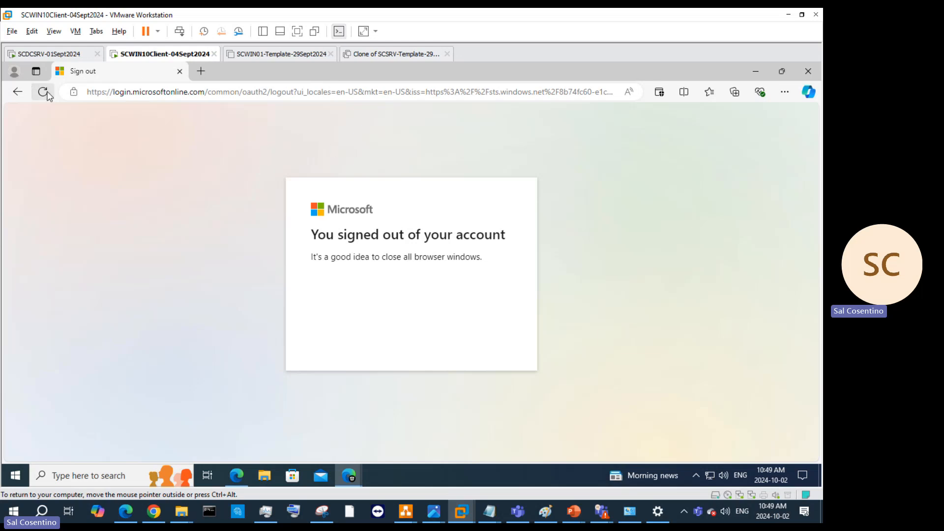
Go to admin.microsoft.com and choose the existing work account to sign in
click(148, 92)
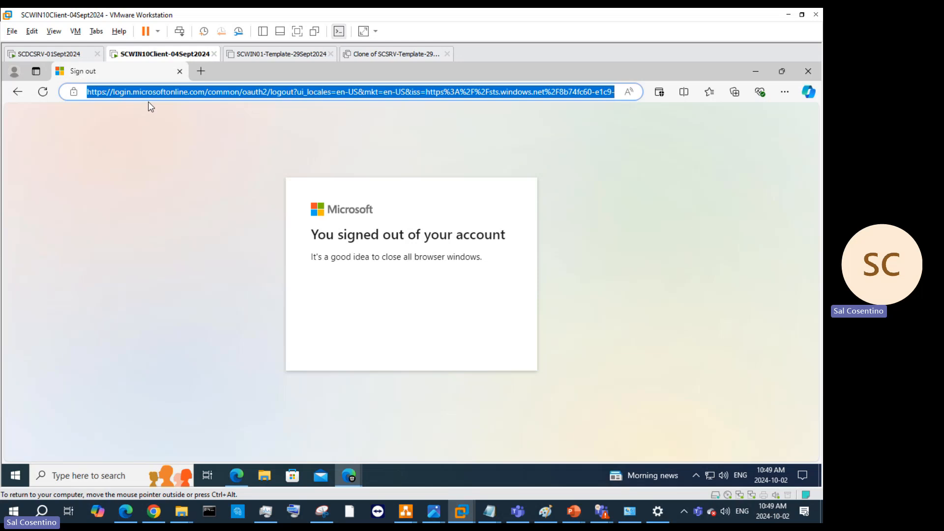
text(admin.mic)
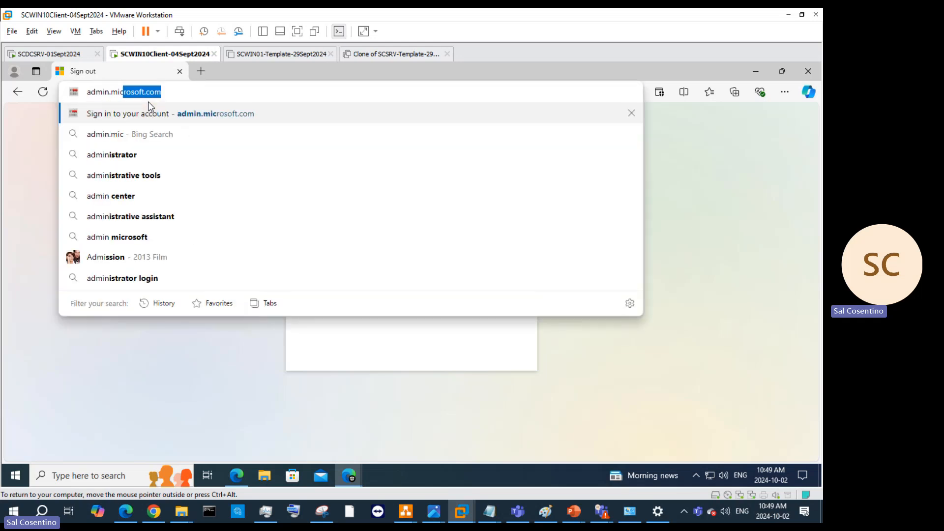
key(Return)
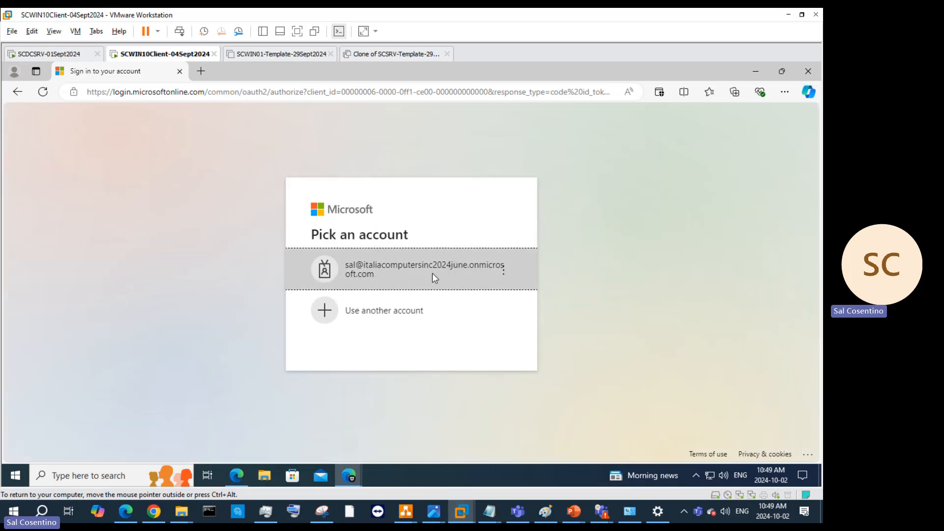
click(432, 273)
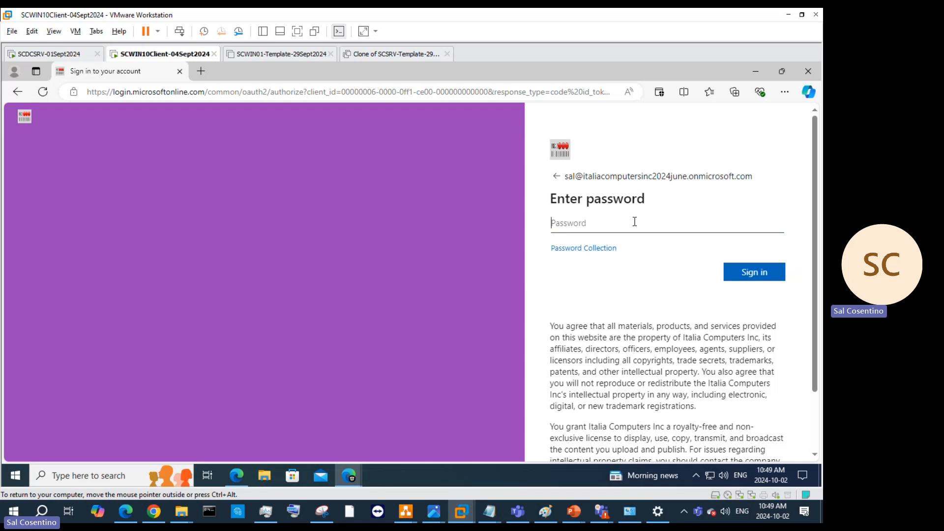
Open the Password Collection link in a new tab, view it, then return to sign-in
right_click(605, 250)
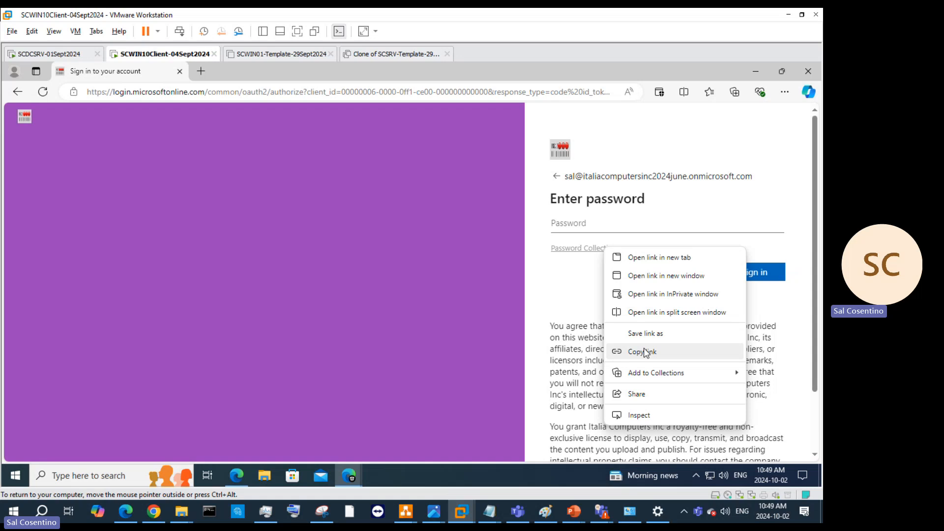
click(665, 259)
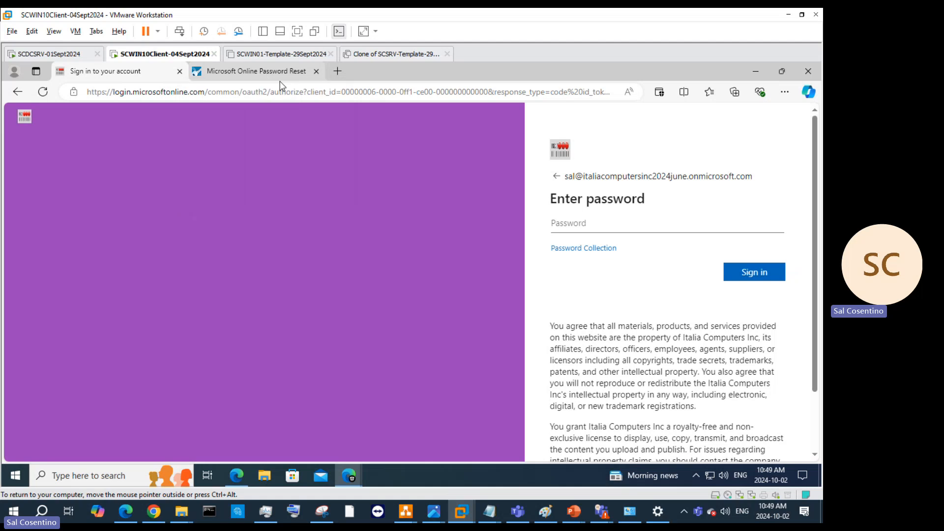
click(273, 74)
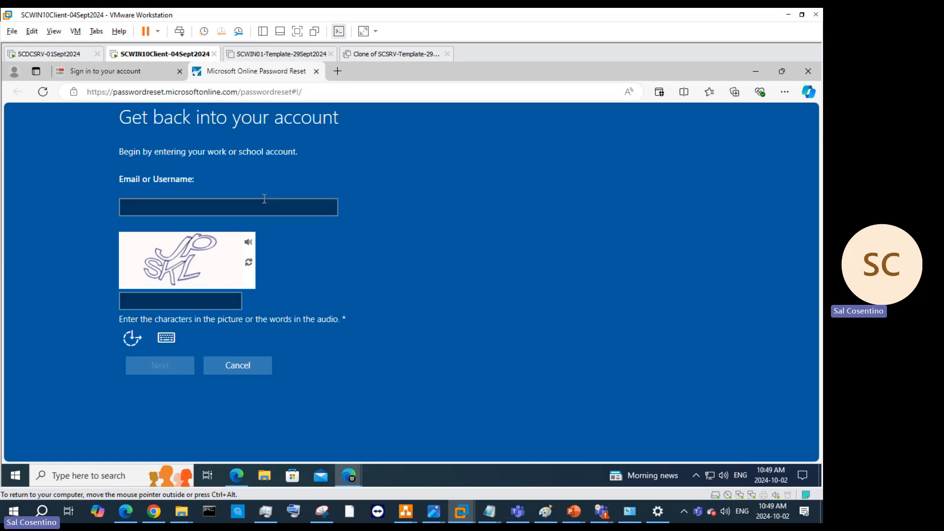
click(167, 73)
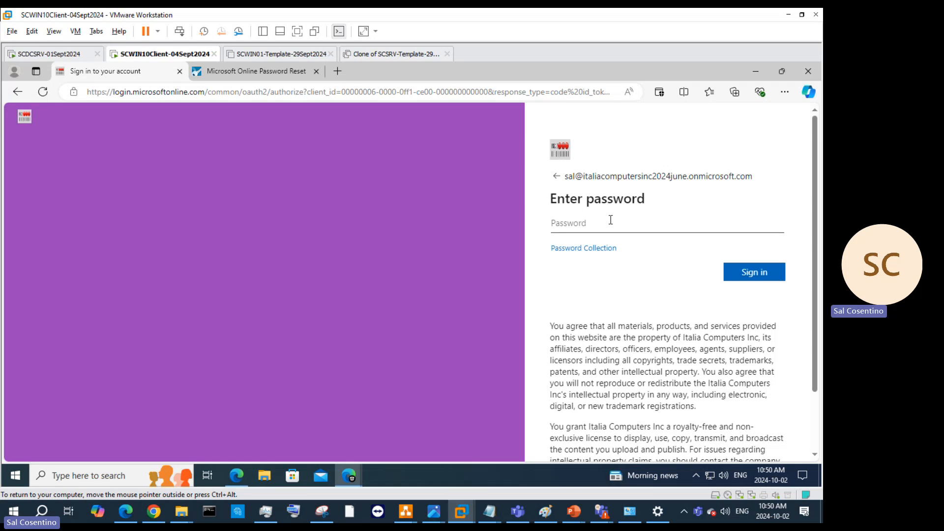
Sign in with the retyped new password, decline staying signed in, and return to the password reset page
click(611, 220)
text(***************)
key(BackSpace)
key(BackSpace)
key(BackSpace)
key(BackSpace)
key(BackSpace)
key(BackSpace)
key(BackSpace)
key(BackSpace)
key(BackSpace)
key(BackSpace)
key(BackSpace)
key(BackSpace)
key(BackSpace)
key(BackSpace)
key(BackSpace)
text(***************)
key(Return)
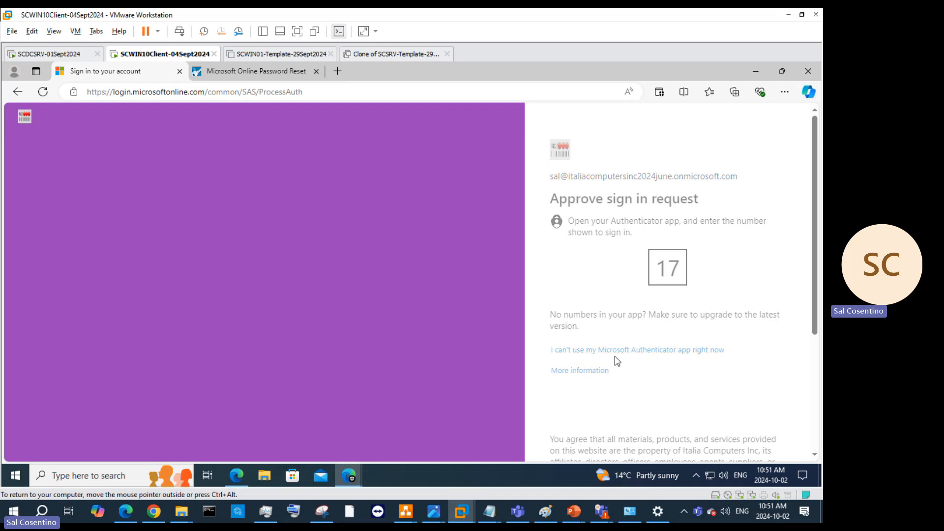
click(674, 285)
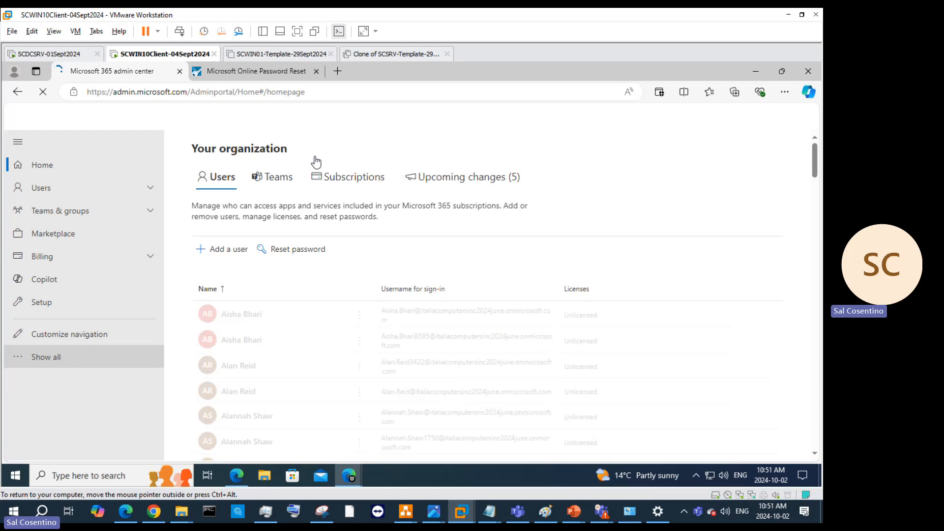
click(251, 72)
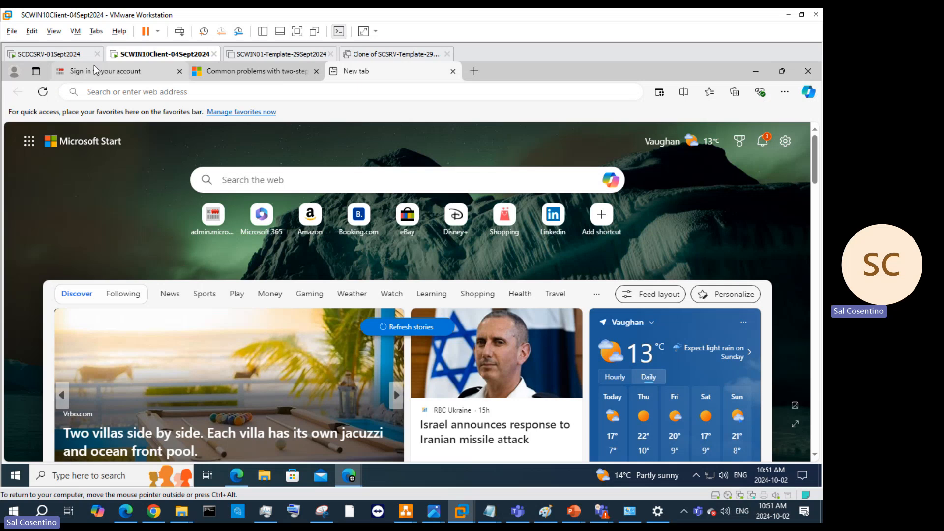
Minimize the front Edge window, cycle between the password reset and new tab windows, then minimize VMware Workstation
click(755, 72)
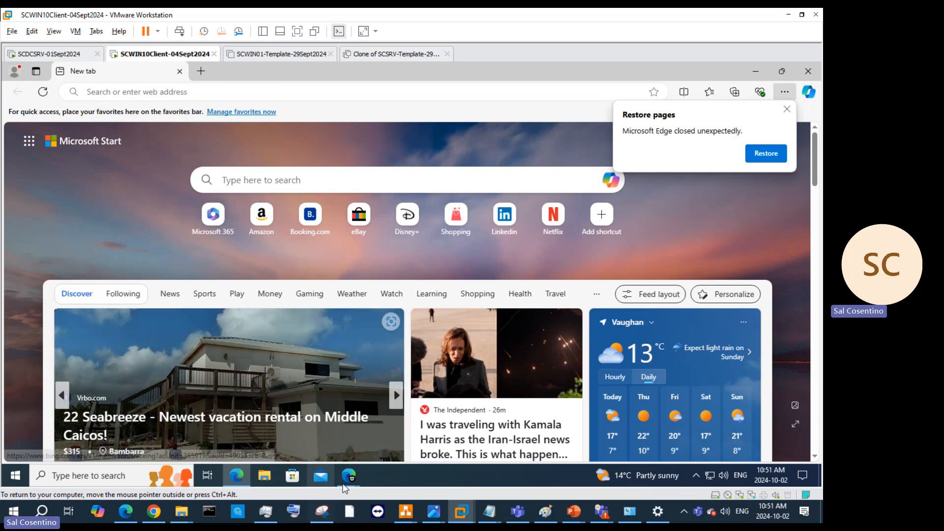
mouse_move(347, 477)
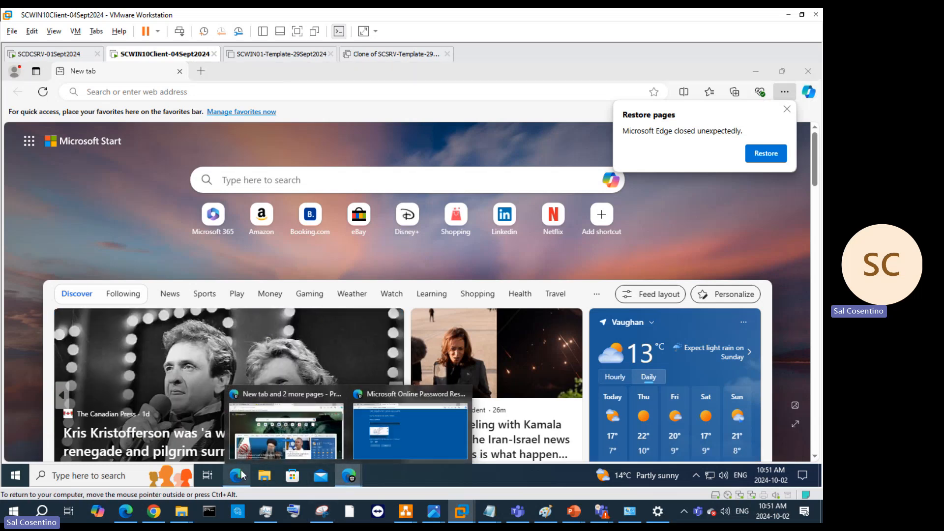
click(368, 433)
click(315, 421)
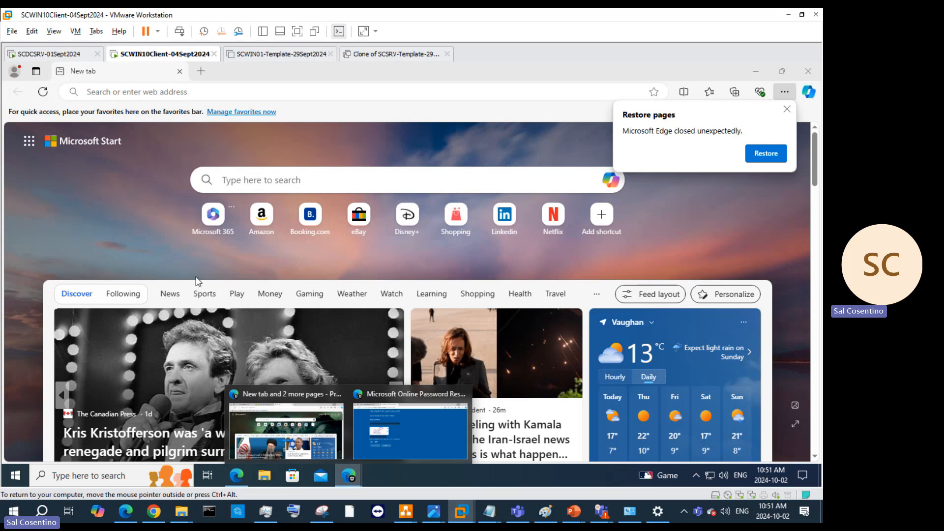
click(788, 15)
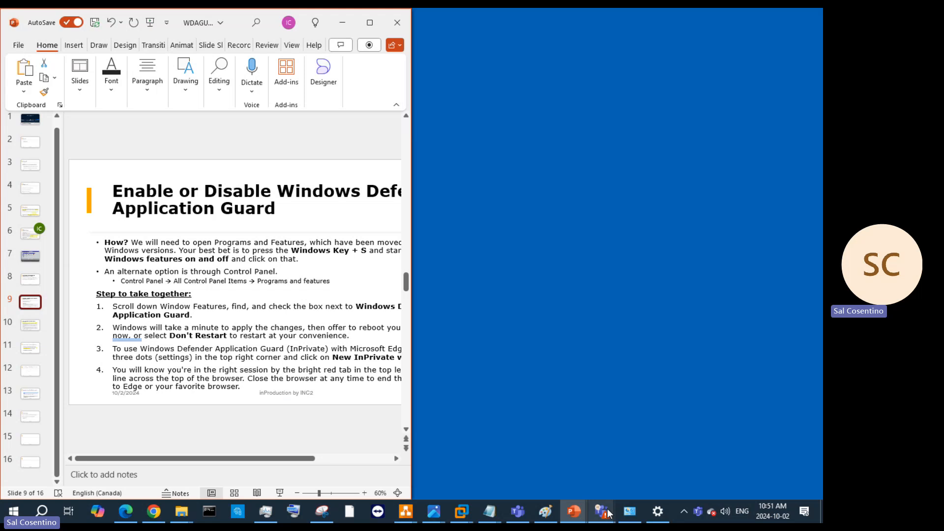
Minimize the Teams meeting window, then unsnap PowerPoint from the left half and maximize it
mouse_move(605, 514)
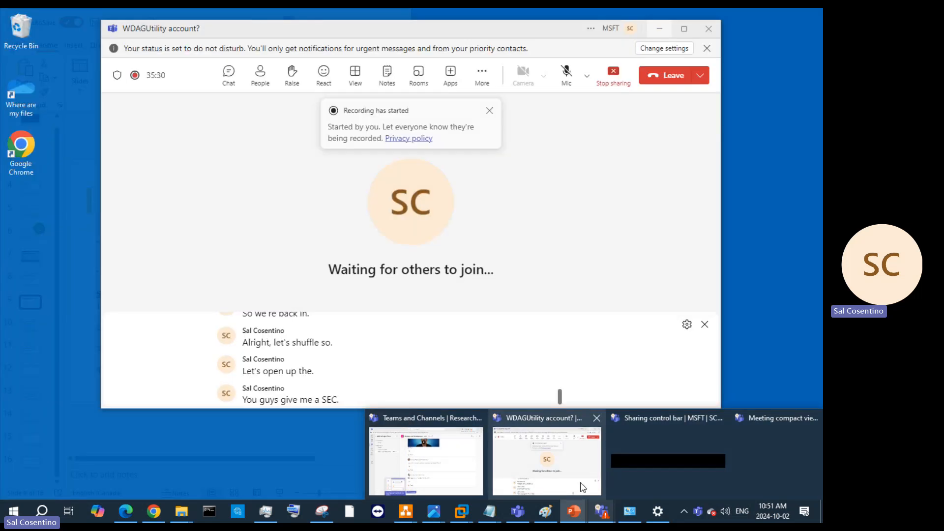
click(582, 486)
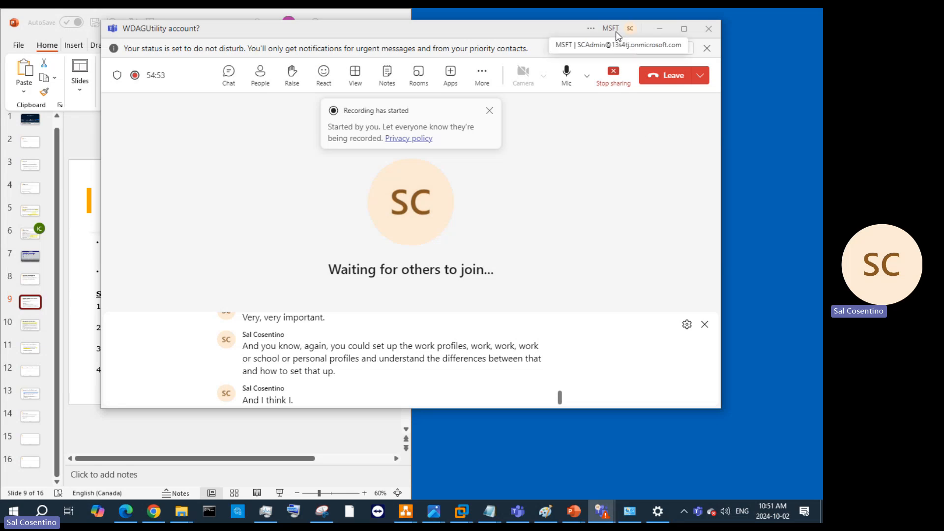
mouse_move(601, 519)
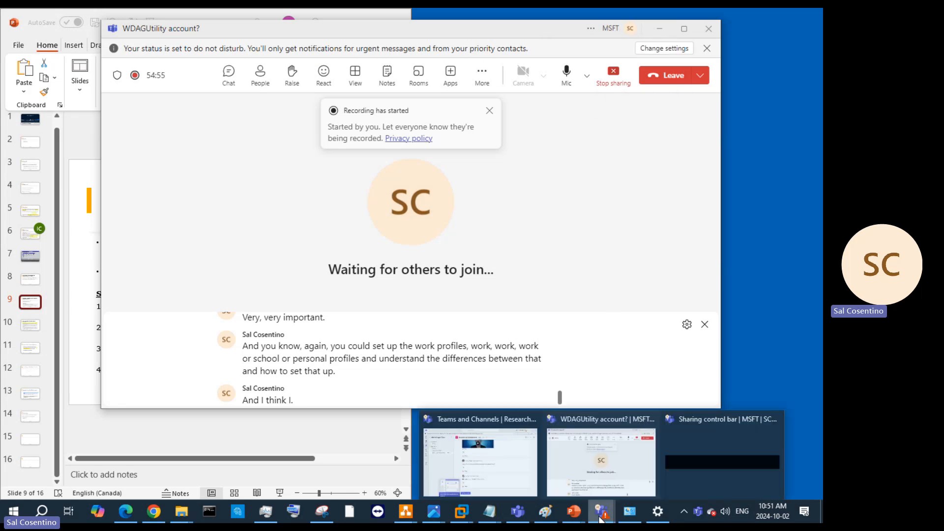
mouse_move(481, 472)
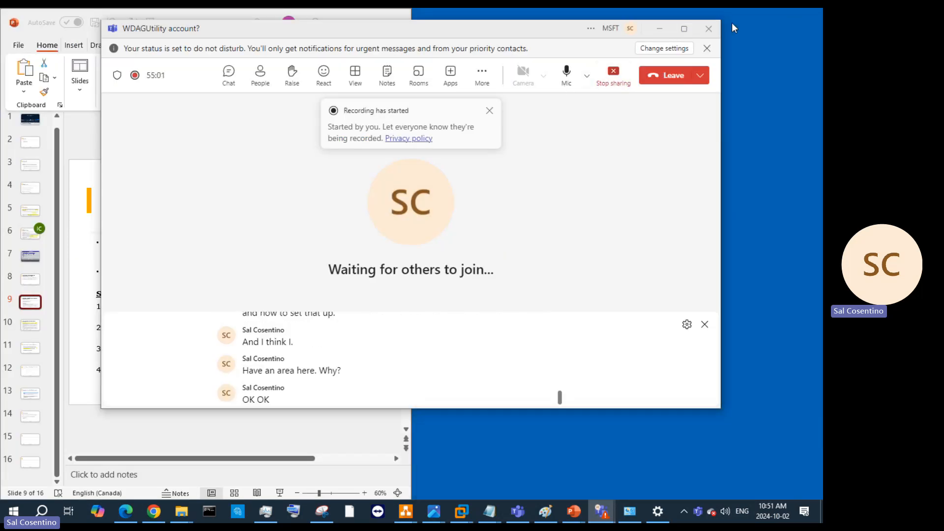
click(659, 28)
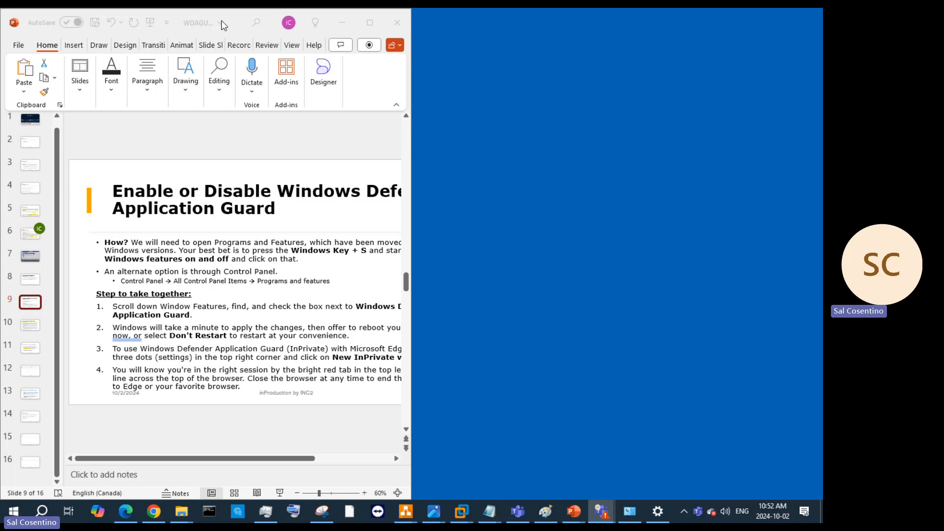
drag(221, 20, 247, 68)
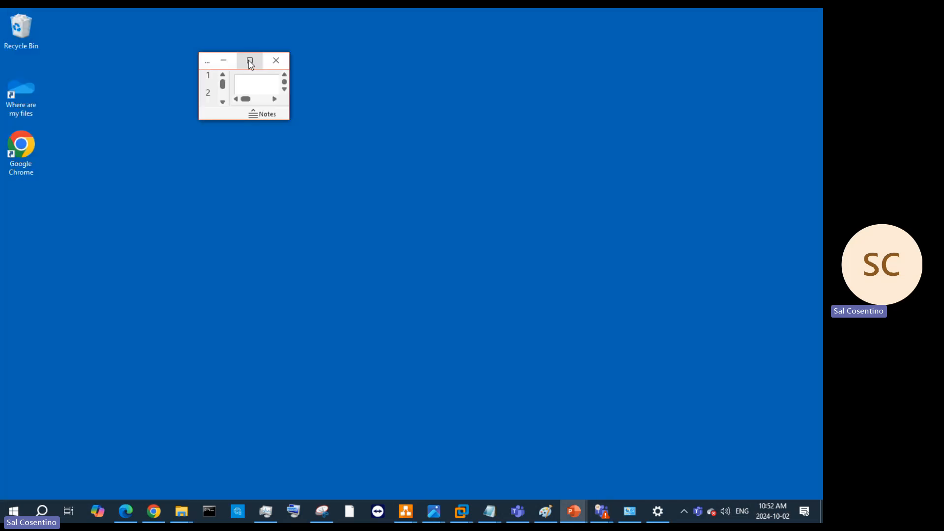
click(249, 61)
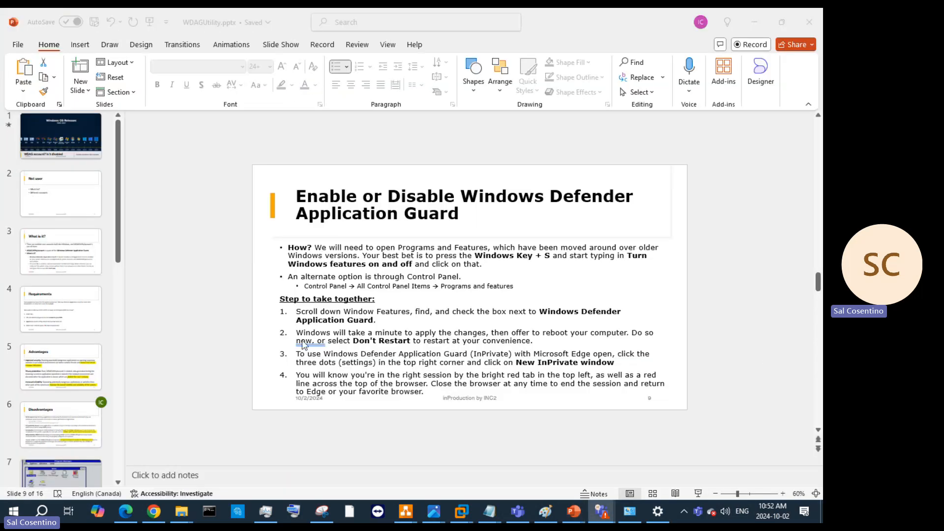
Go through slide 10 on deleting or renaming WDAGUtility to slide 11 on disabling the WDAGUtilityAccount
scroll(51, 412, down, 2)
scroll(51, 412, down, 6)
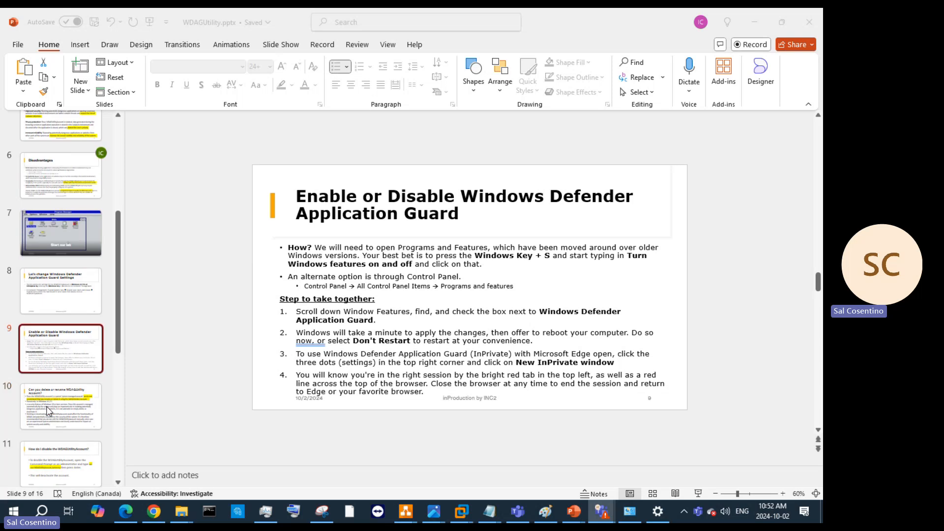
click(62, 338)
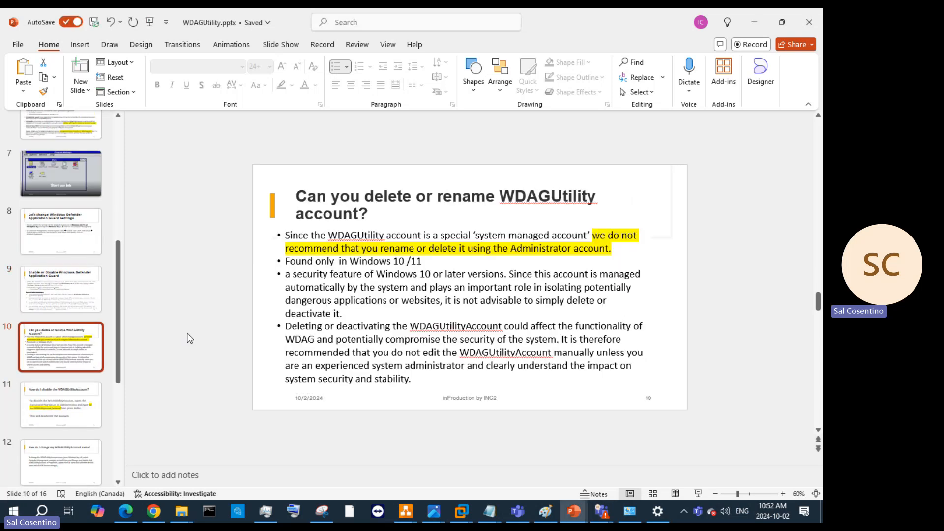
click(62, 415)
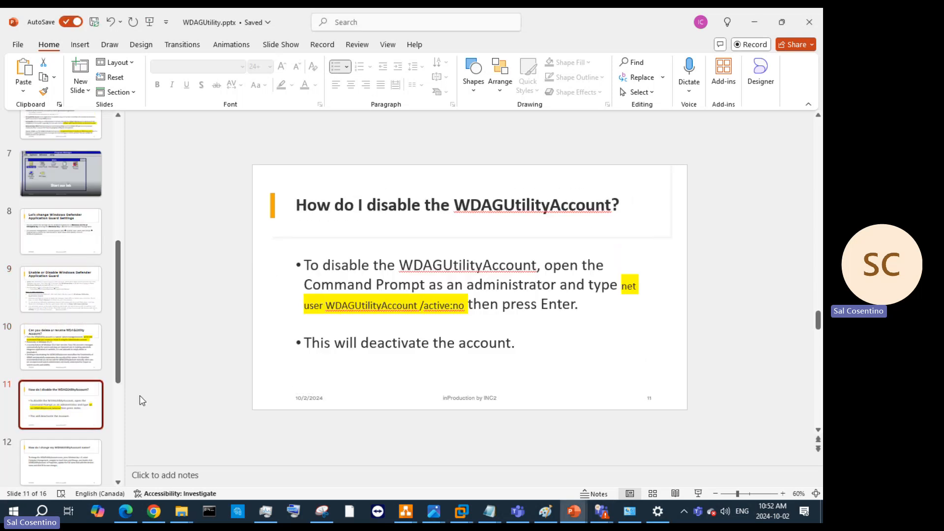
scroll(73, 423, down, 1)
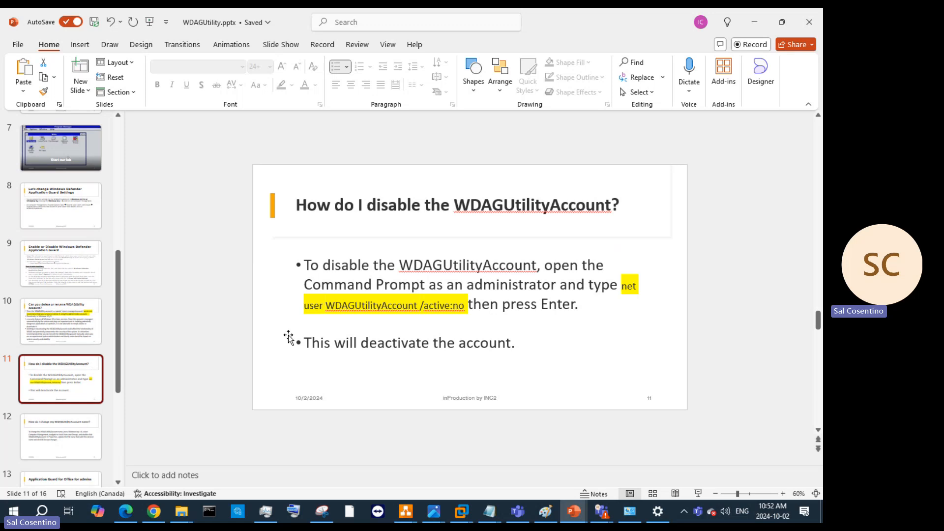
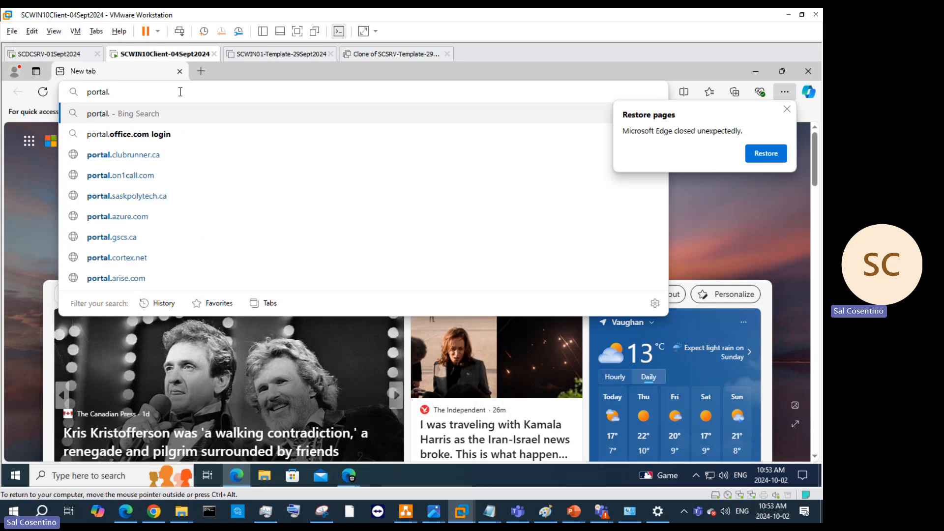
Load portal.manage.microsoft.com in Edge and start entering the account's e-mail on the sign-in page
text(manage)
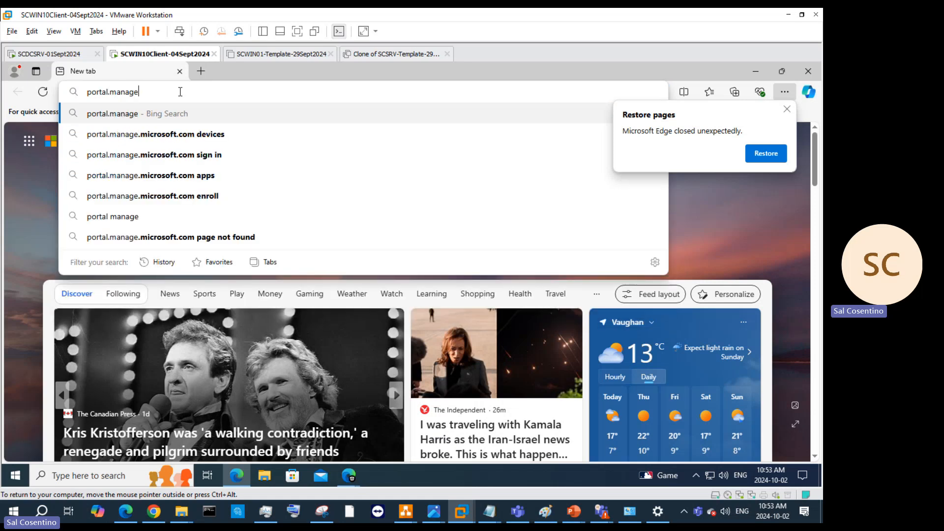
text(.)
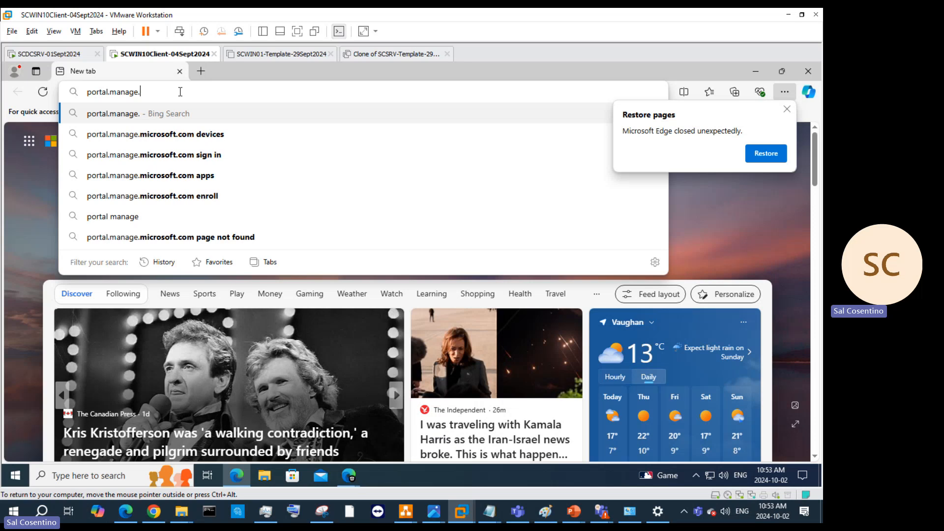
text(microsoft.com)
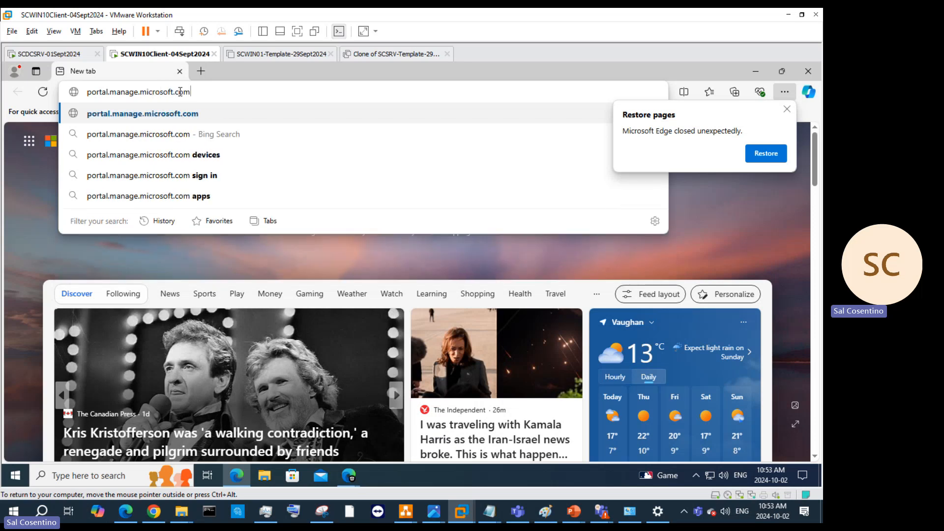
key(Return)
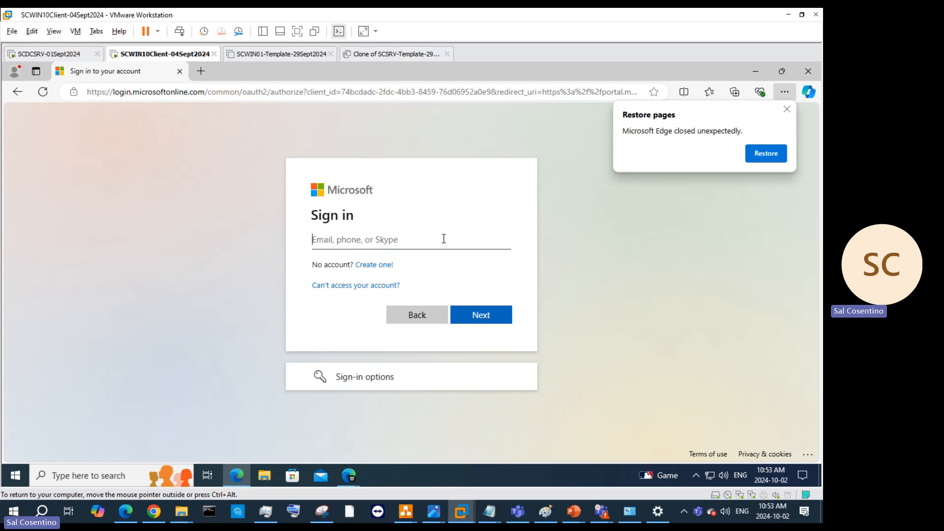
text(sal)
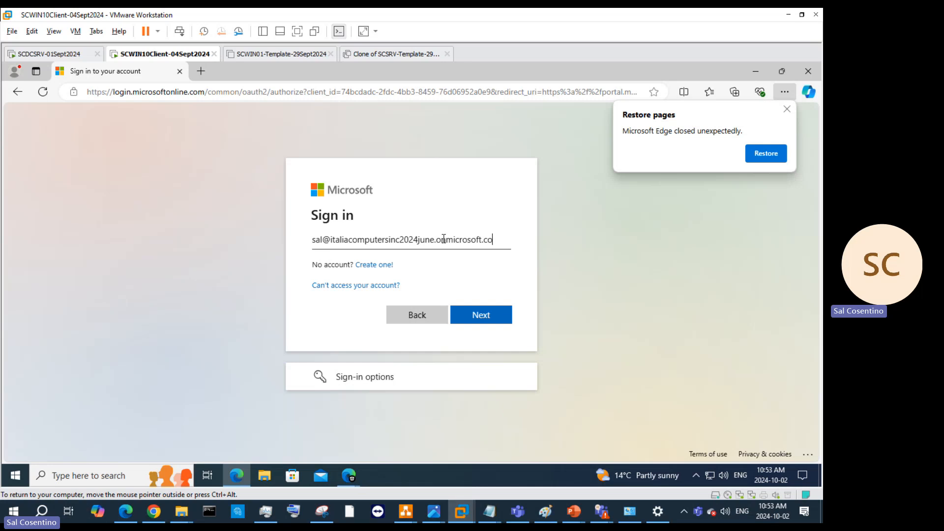
Sign in with the account password, decline saving it, and dismiss the restore pages notice
click(475, 313)
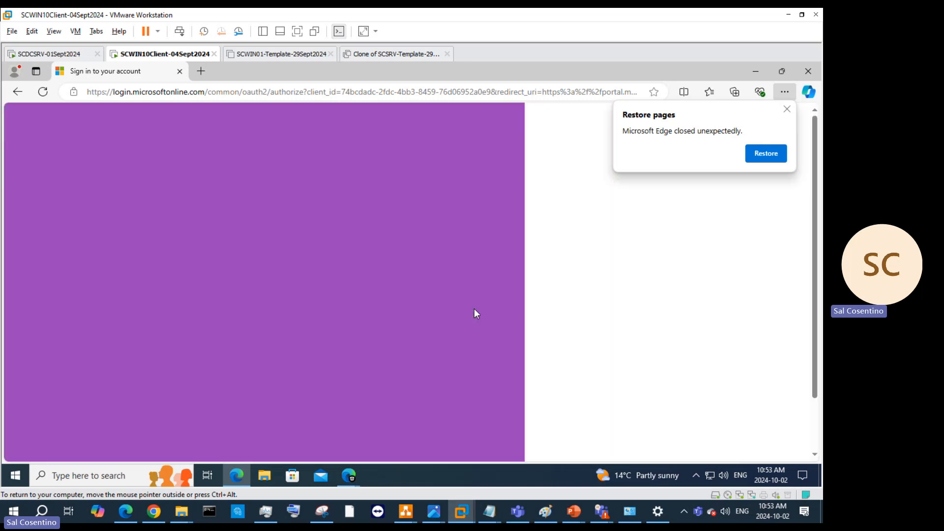
text(•)
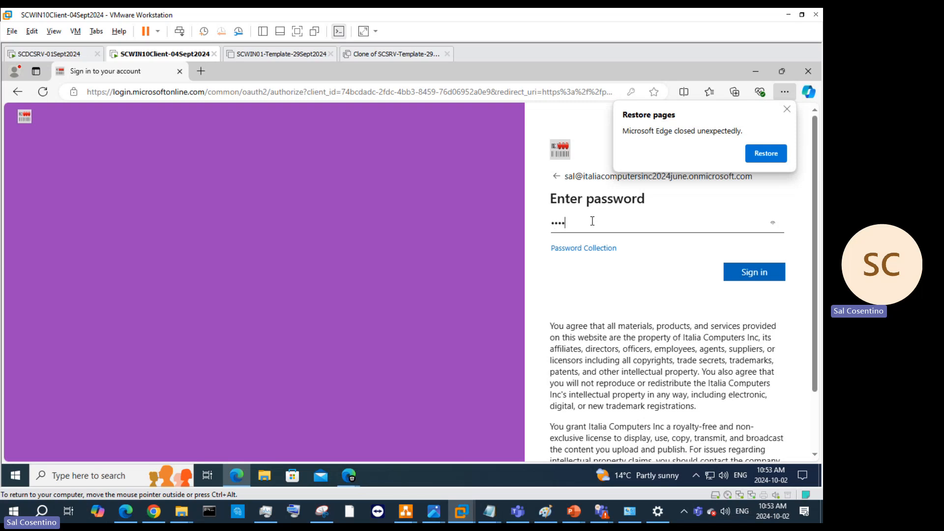
key(BackSpace)
text(••)
key(BackSpace)
key(BackSpace)
key(BackSpace)
key(BackSpace)
key(BackSpace)
key(BackSpace)
key(BackSpace)
key(BackSpace)
key(BackSpace)
text(••)
key(Return)
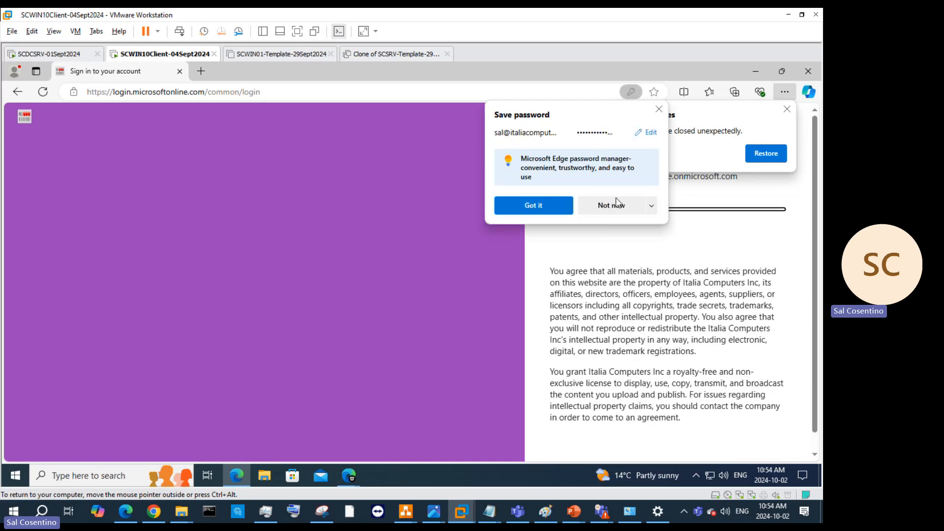
click(614, 208)
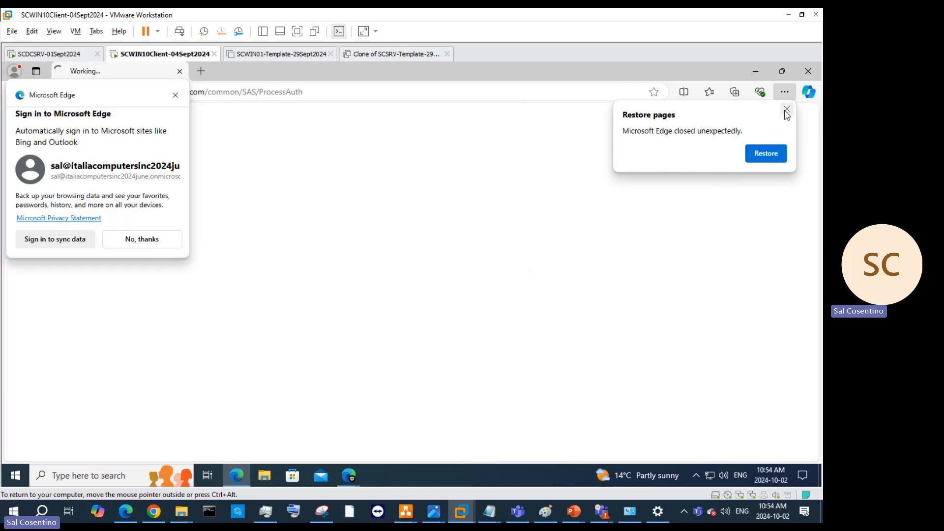
click(786, 110)
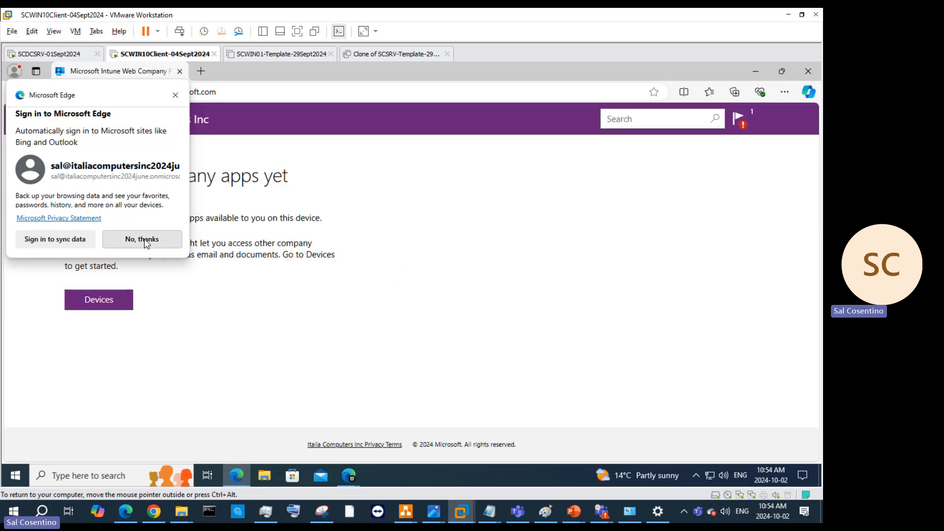
Decline browser sign-in and set DESKTOP-A2APB4S's device category to HR Depratment
click(146, 243)
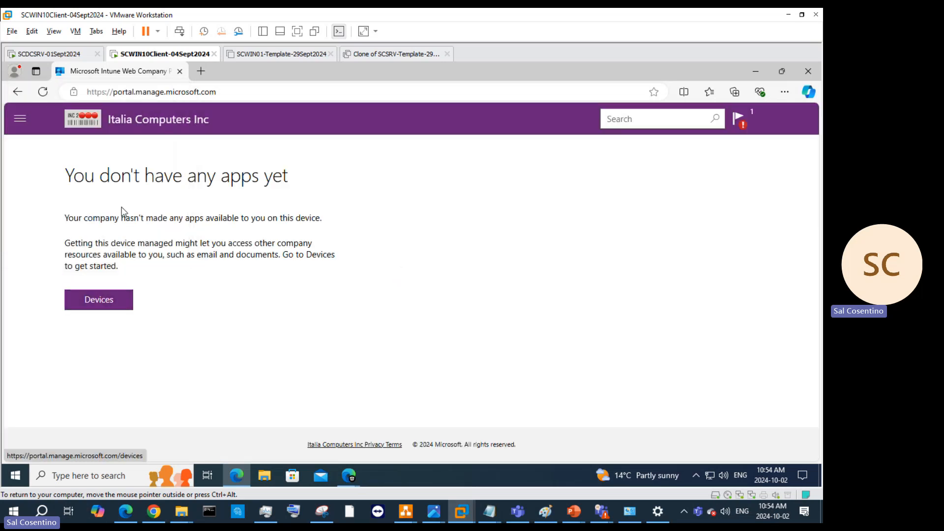
click(106, 301)
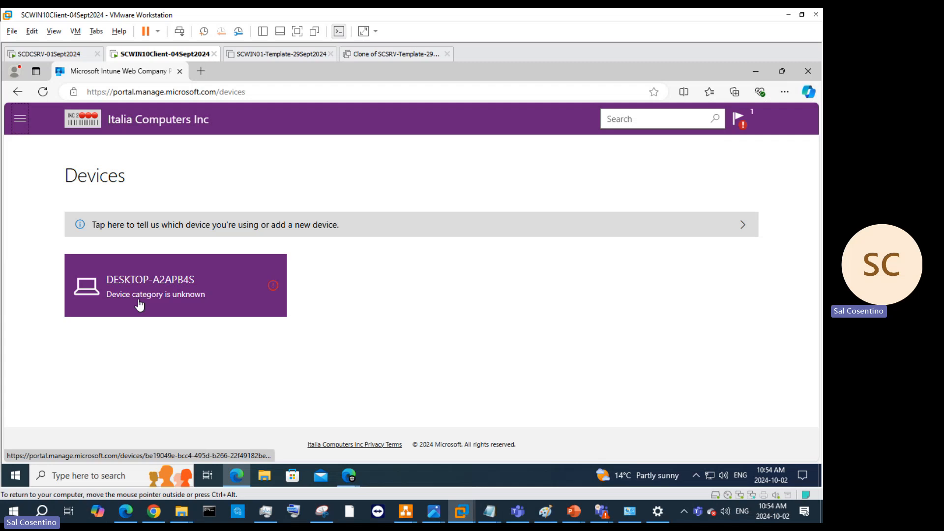
click(153, 287)
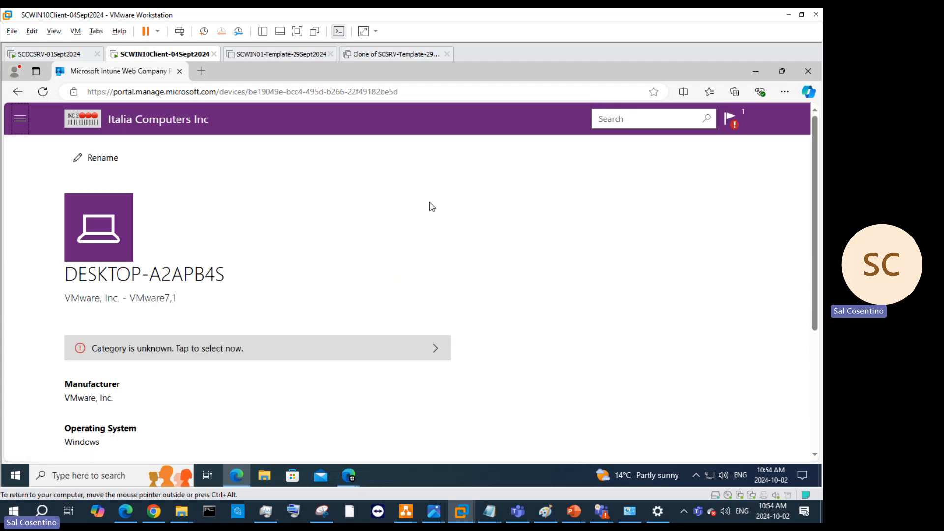
click(332, 348)
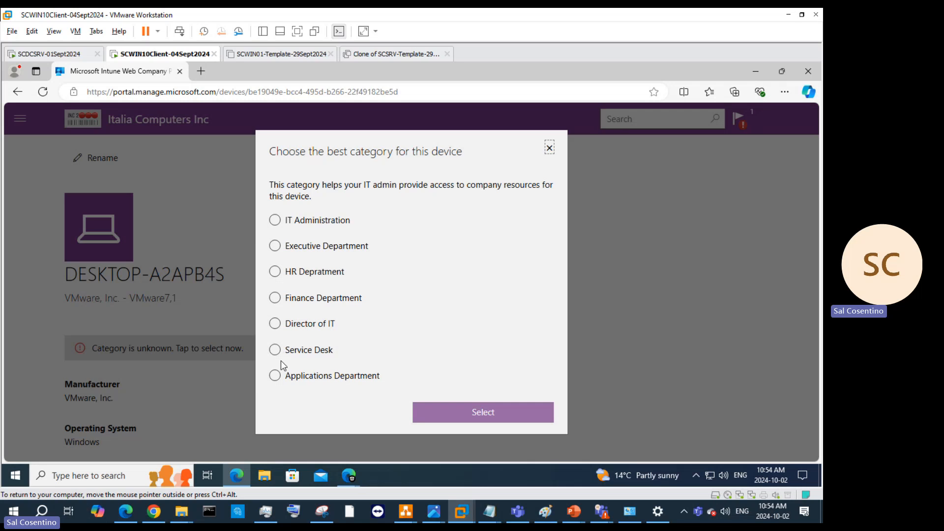
click(276, 377)
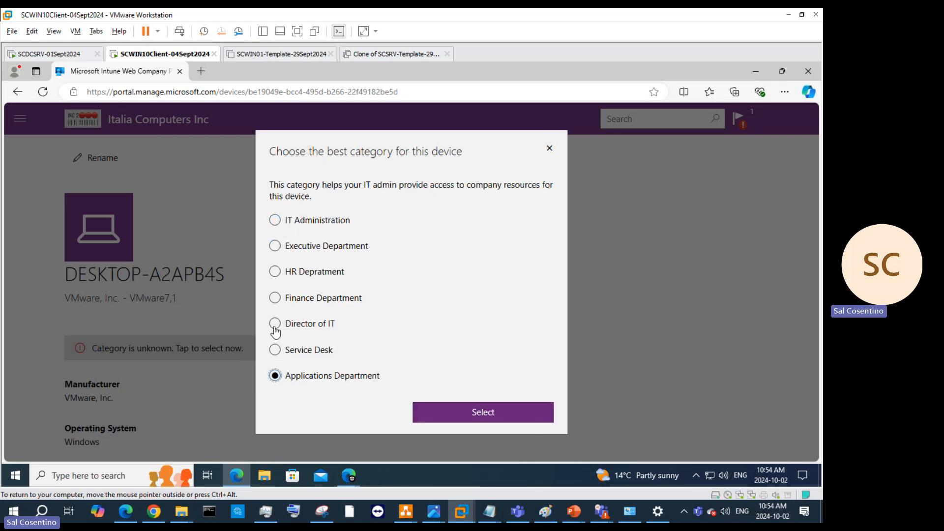
click(275, 271)
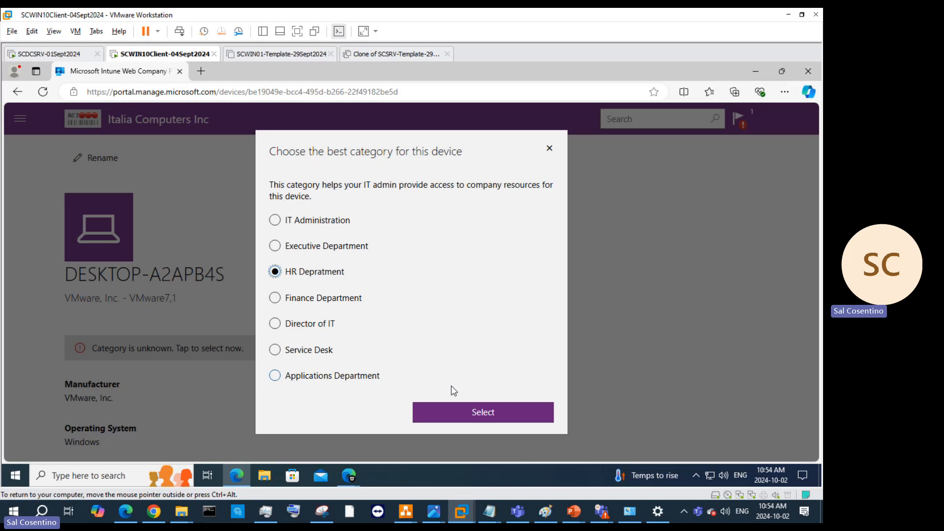
click(484, 413)
Check the hidden notification area icons, then close the flyout
scroll(457, 310, down, 3)
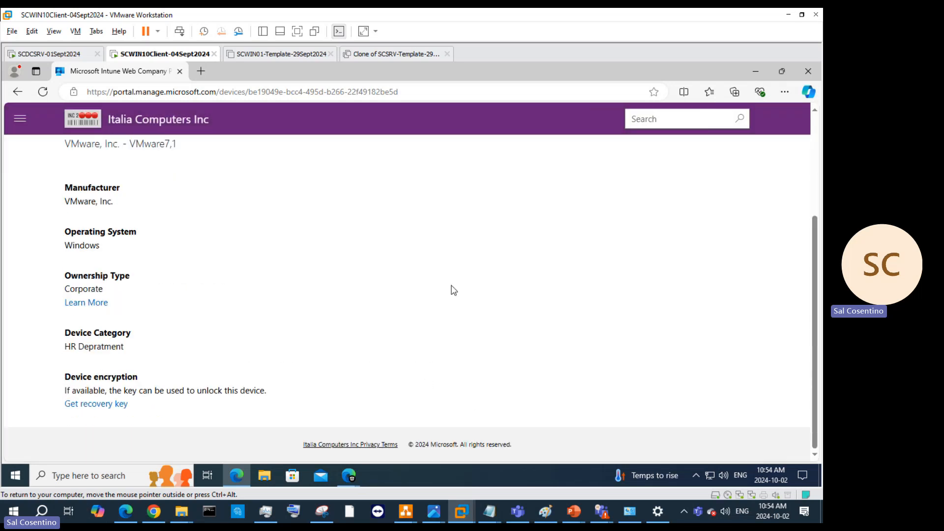
scroll(133, 394, up, 3)
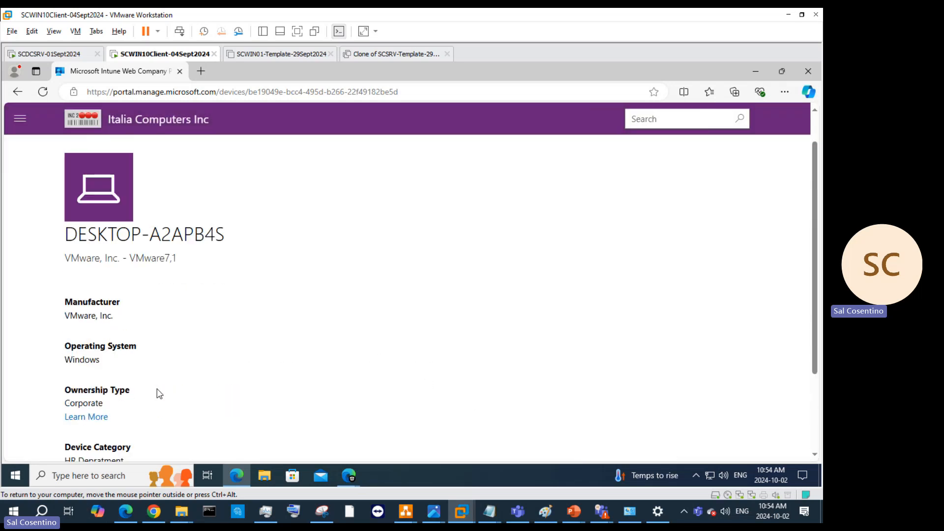
click(699, 472)
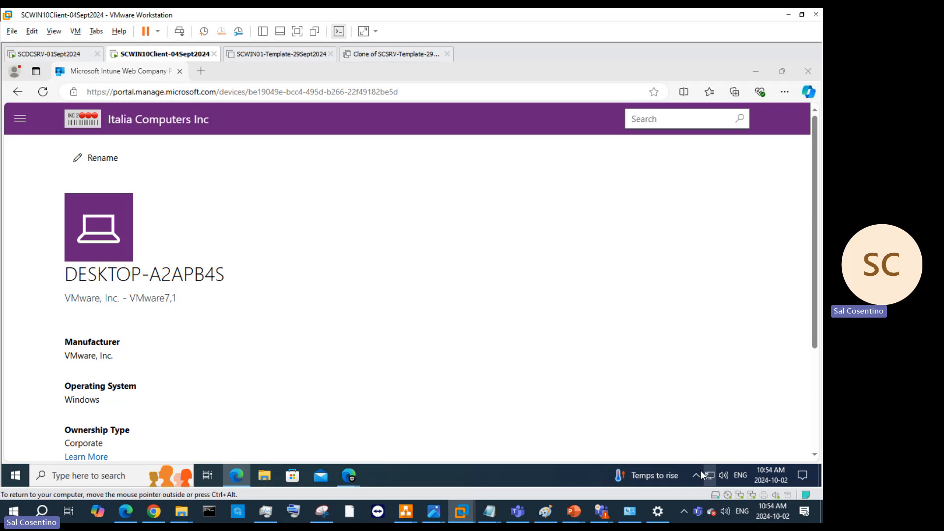
click(697, 471)
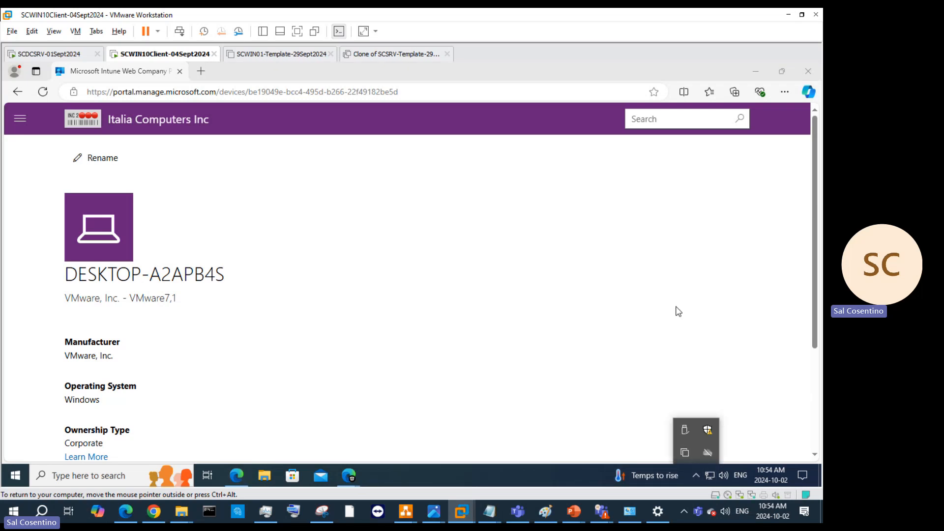
click(25, 124)
Return to DESKTOP-A2APB4S's device details via the devices list and select its device name
click(38, 184)
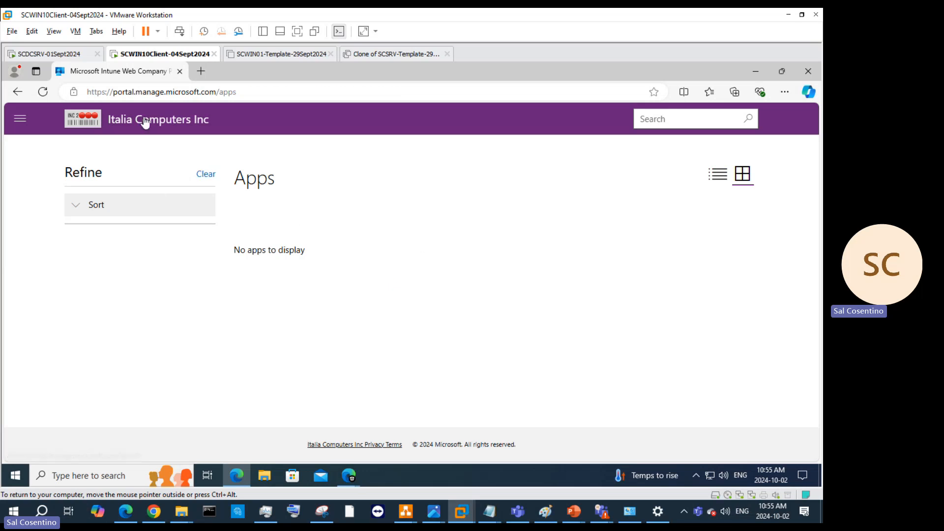
click(20, 119)
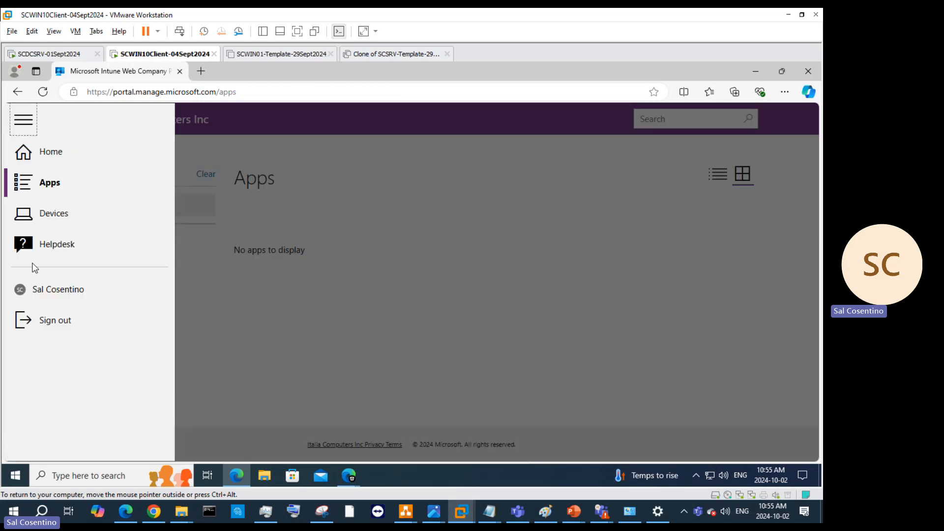
click(38, 212)
click(151, 295)
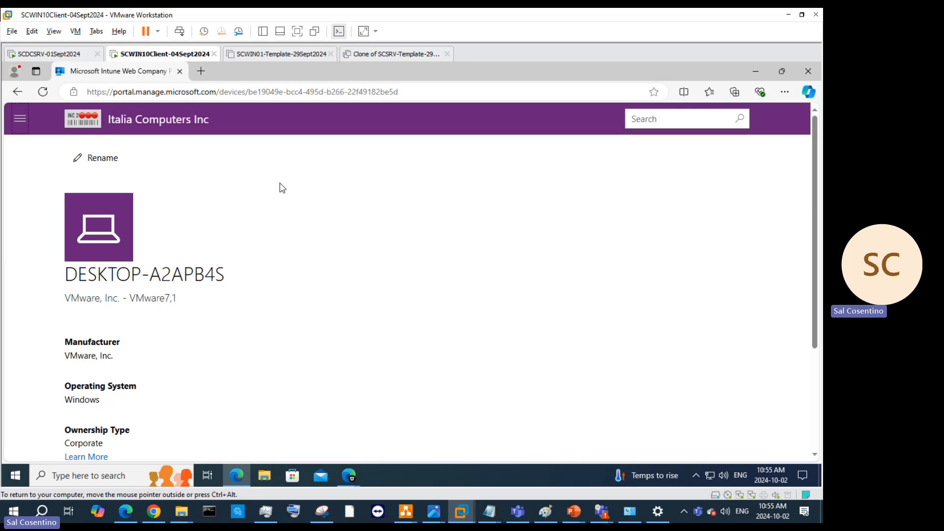
scroll(311, 223, down, 3)
scroll(314, 227, up, 3)
drag(235, 273, 51, 261)
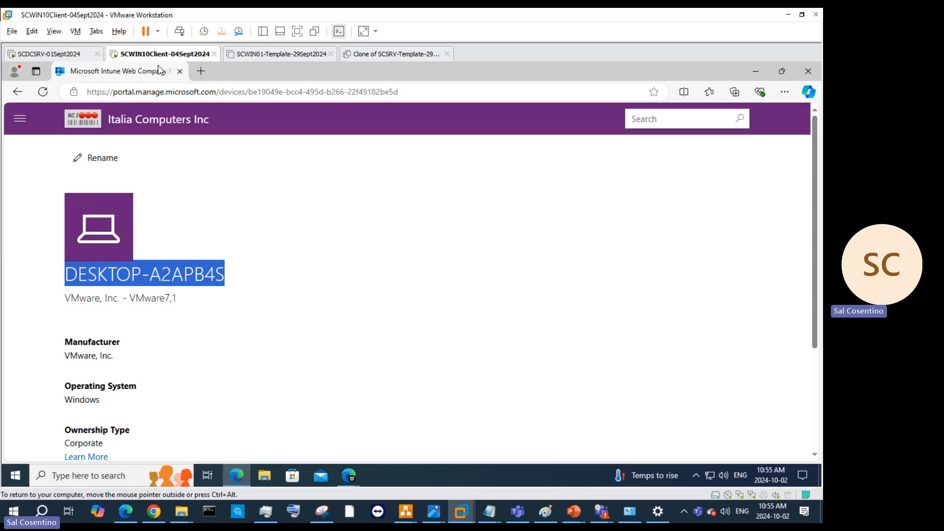
In a new tab, load intune.microsoft.com and show Devices | All devices
click(200, 73)
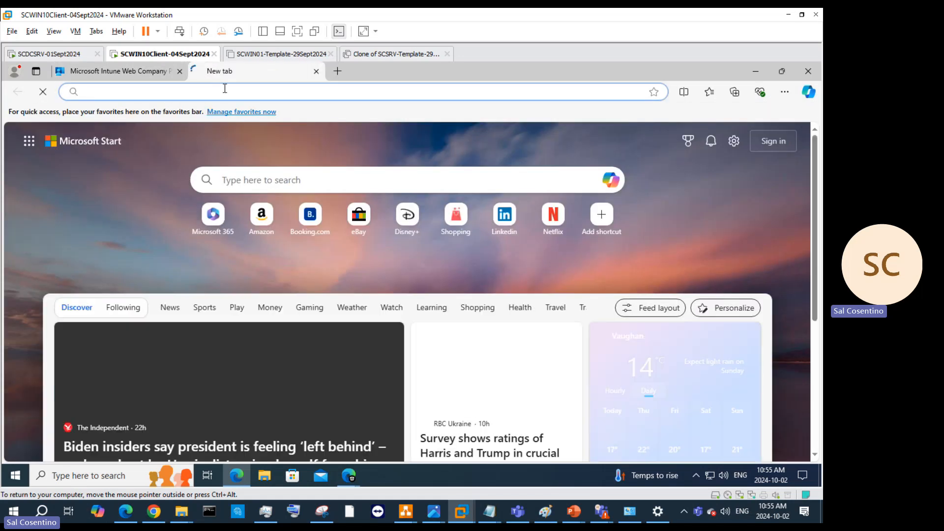
text(intune.)
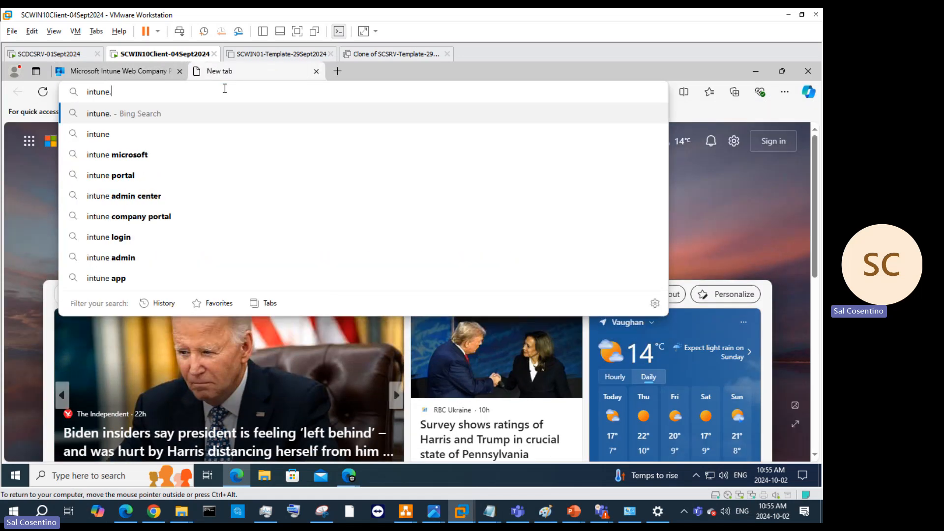
text(microsoft.com)
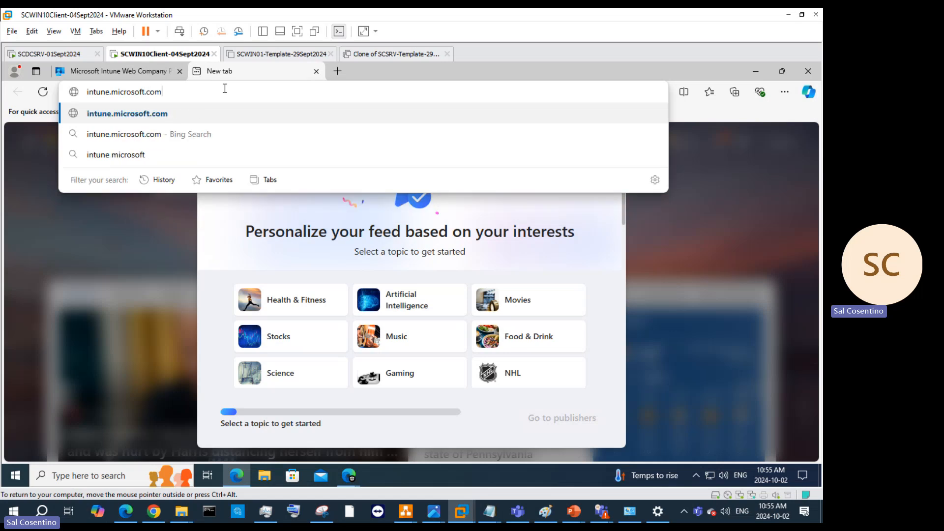
key(Return)
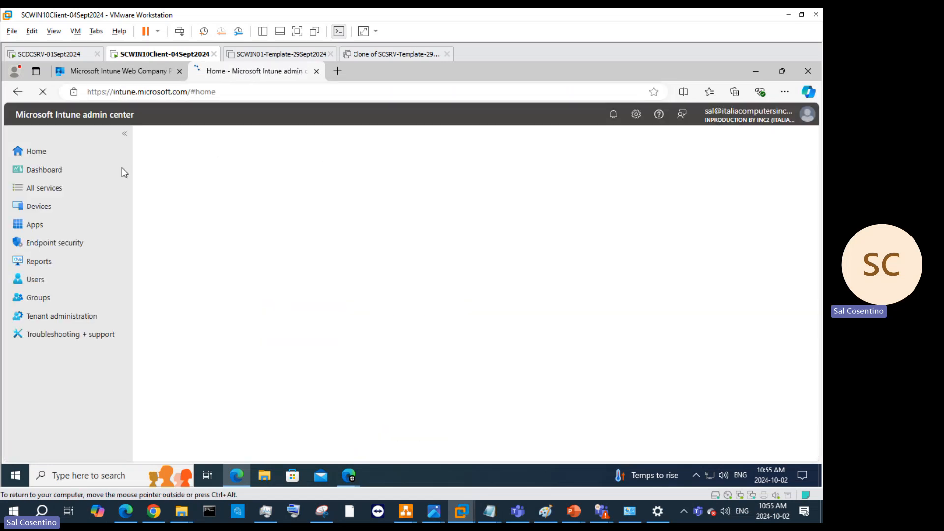
click(68, 206)
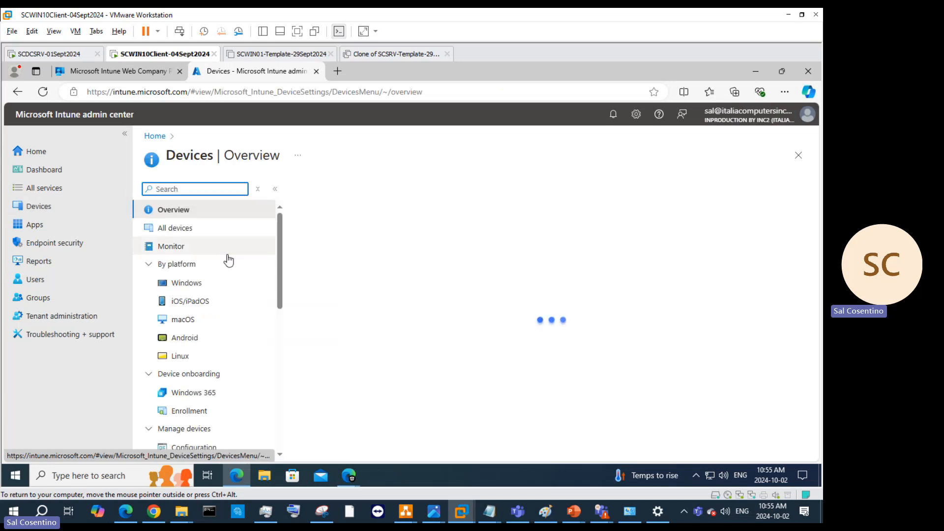
click(211, 230)
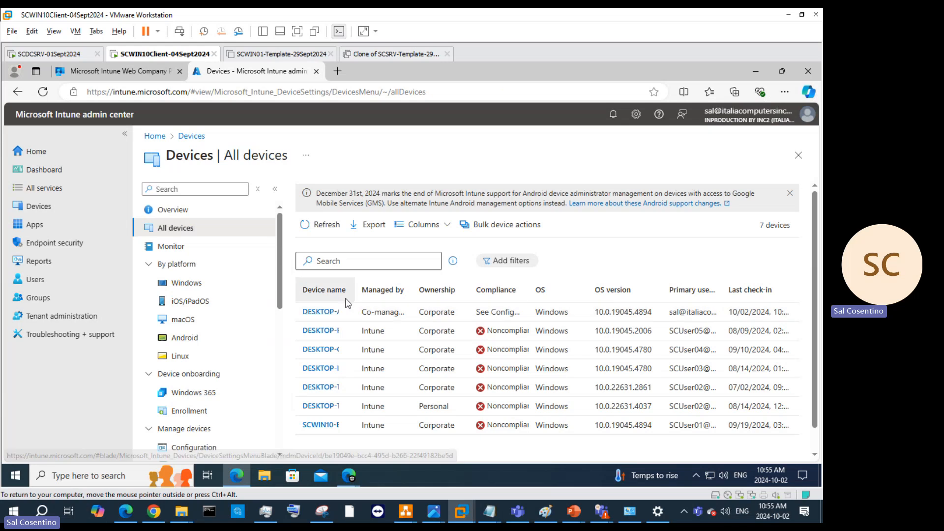
Widen the Device name and Managed by columns, then open DESKTOP-A2APB4S
drag(354, 295, 399, 295)
drag(457, 290, 476, 293)
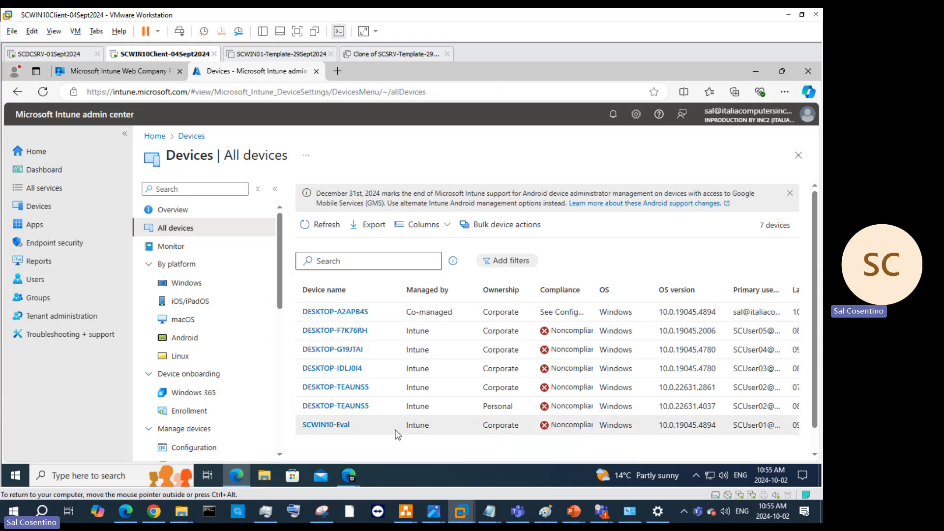
click(353, 315)
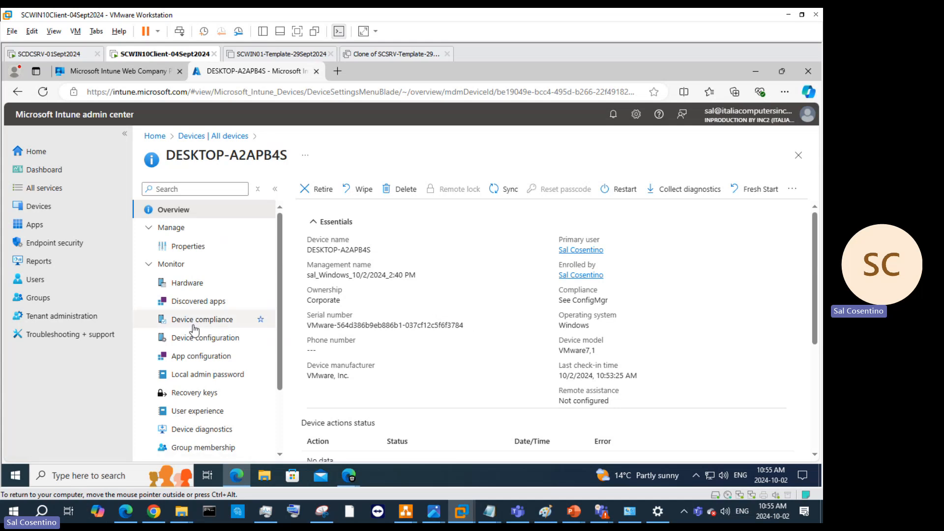
Review the device's compliance, configuration profiles, app configuration, local admin password and managed apps pages
scroll(554, 320, down, 5)
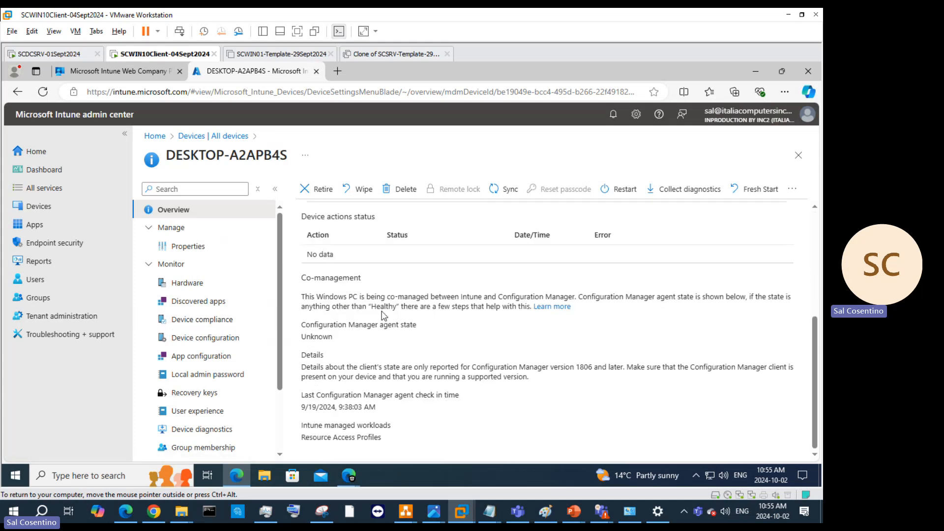
click(175, 325)
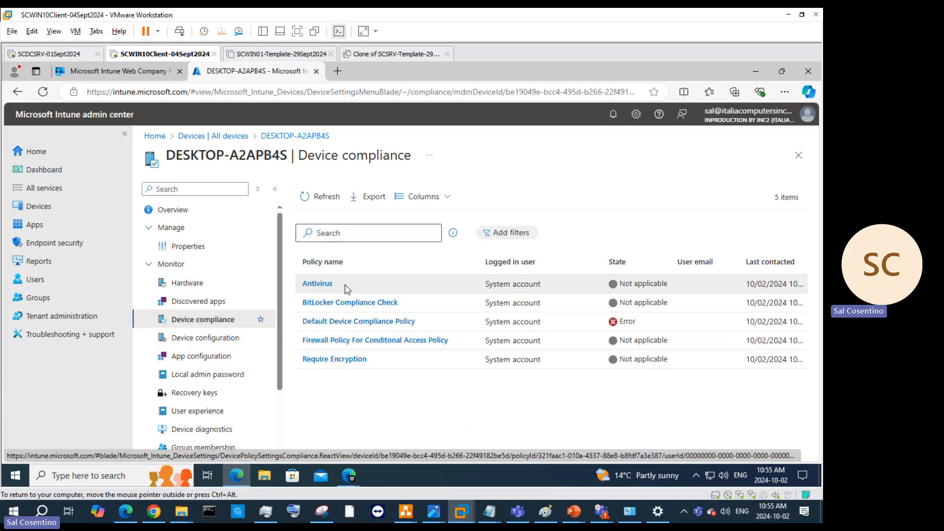
click(202, 339)
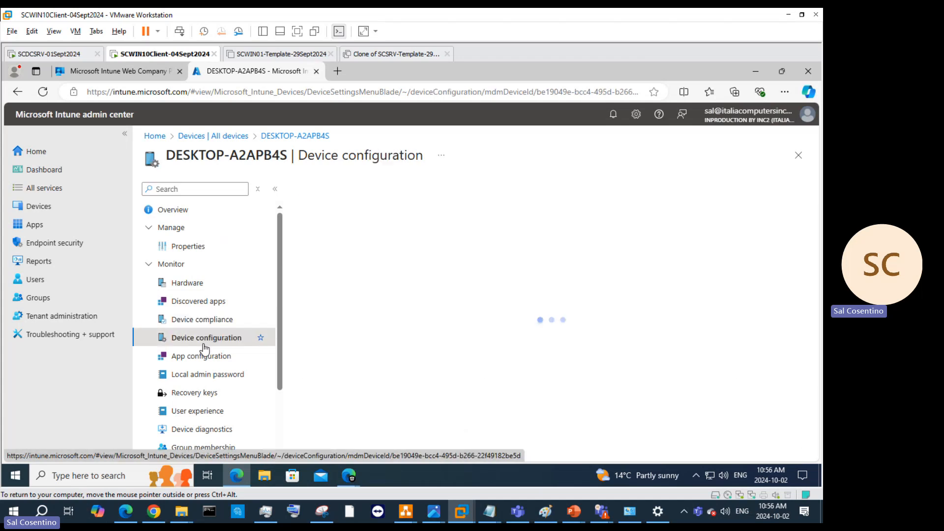
click(212, 359)
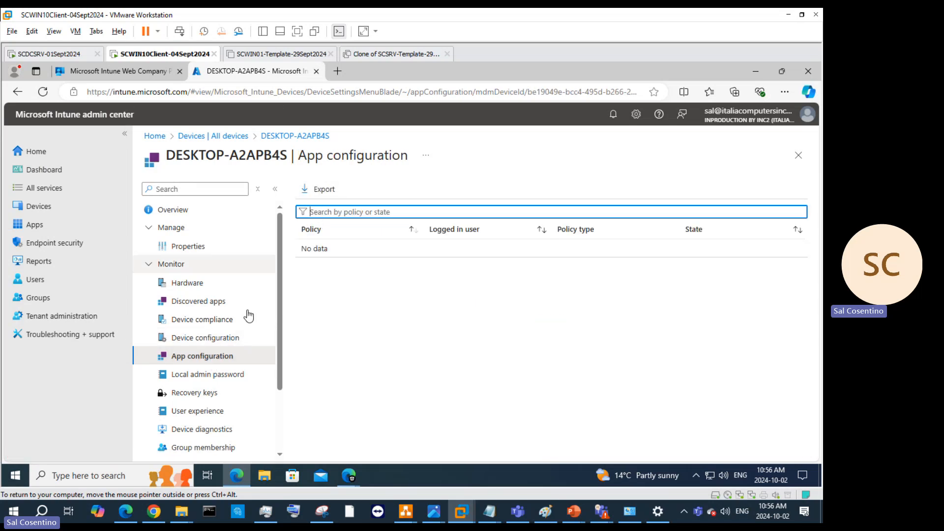
click(212, 376)
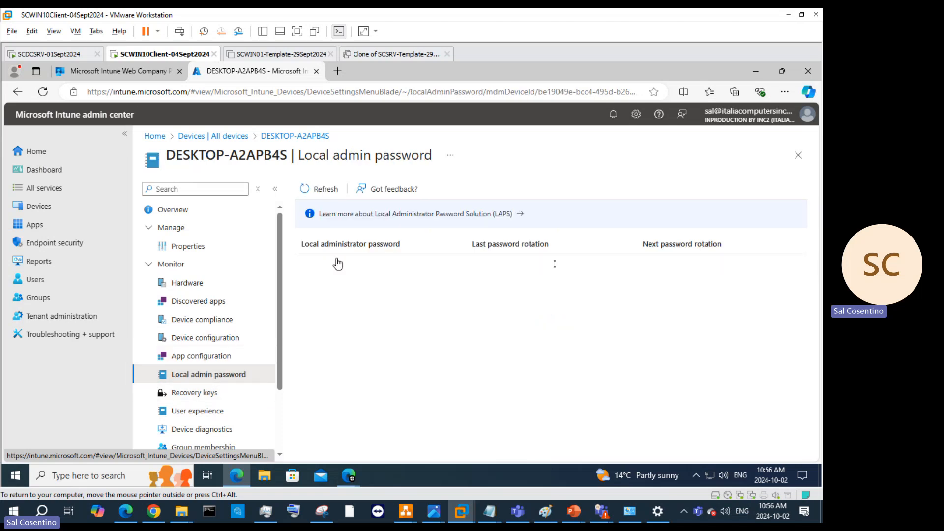
scroll(211, 408, down, 3)
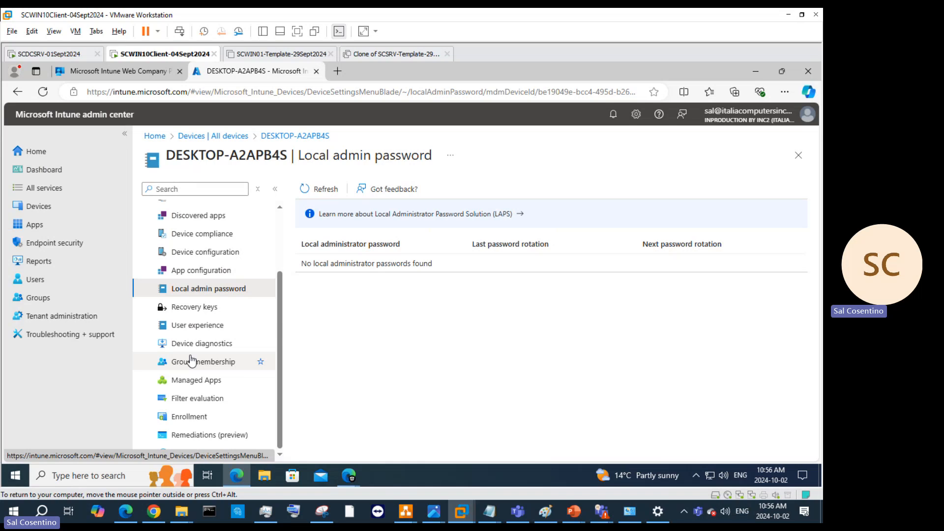
click(195, 382)
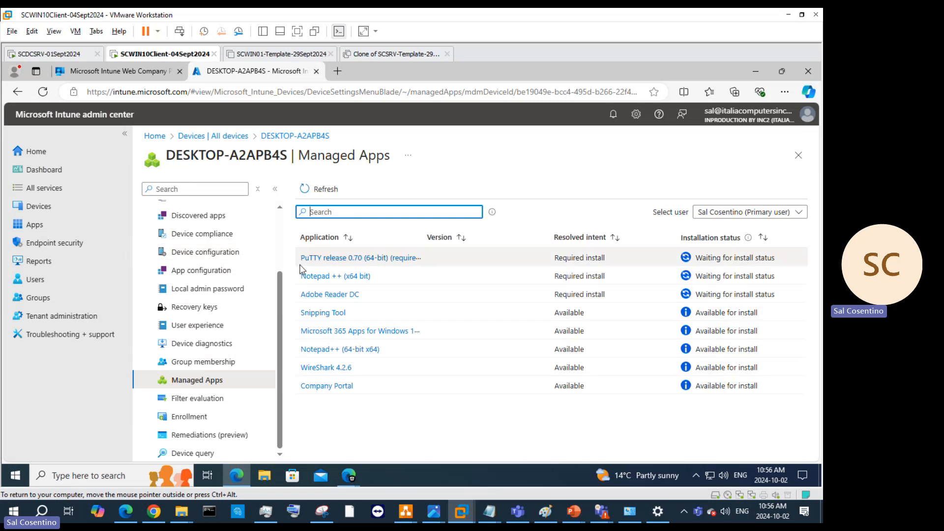
View DESKTOP-A2APB4S's Hardware page with its Windows version and system identifiers
scroll(246, 300, up, 2)
click(188, 285)
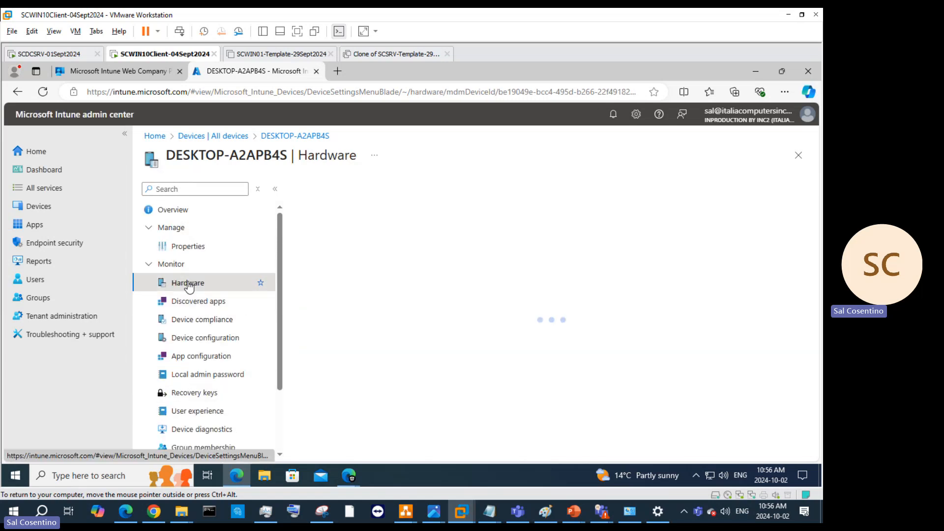
scroll(451, 268, down, 10)
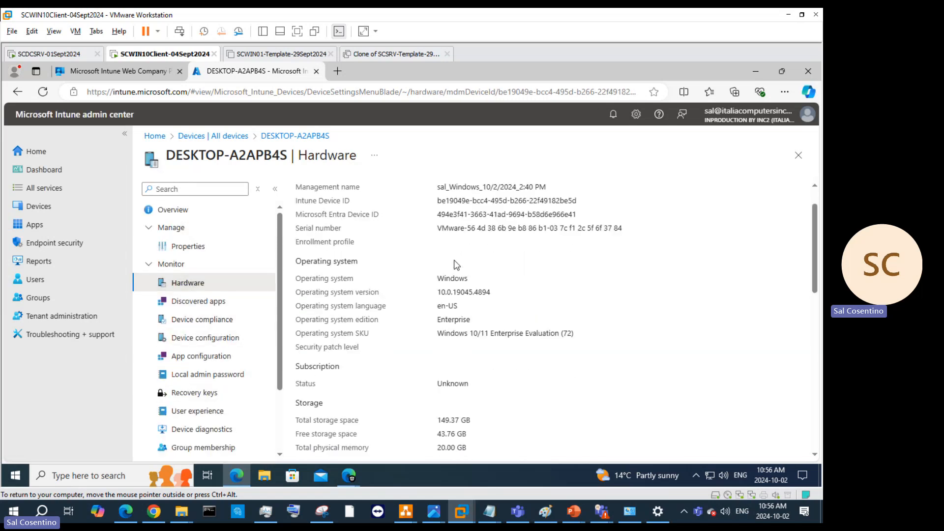
scroll(460, 264, down, 1)
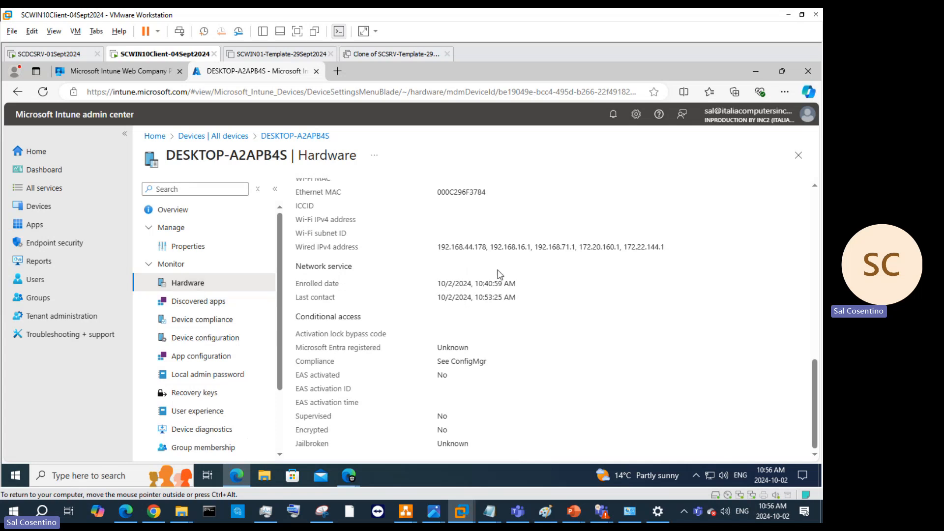
scroll(500, 274, up, 10)
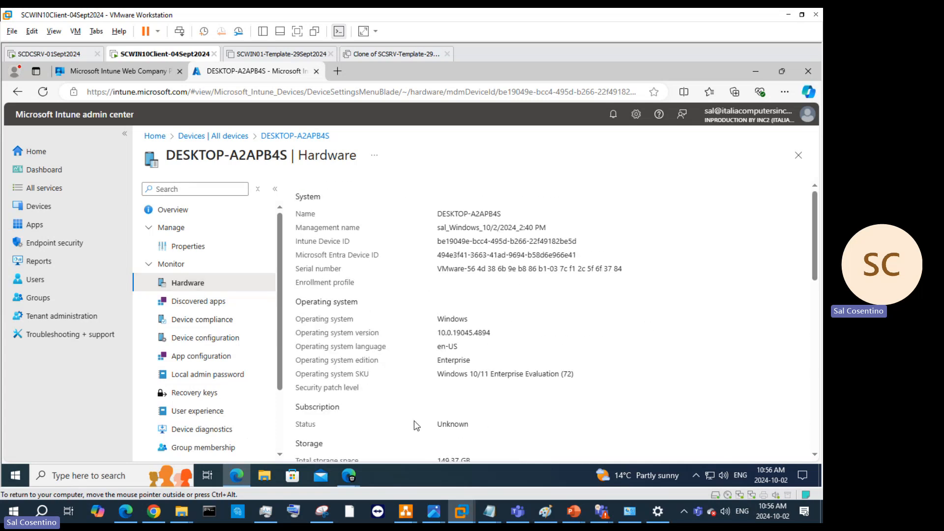
Switch to SCDCSRV-01Sept2024, browse the library's MECM machines, then return to the WDAGUtility slides
right_click(69, 54)
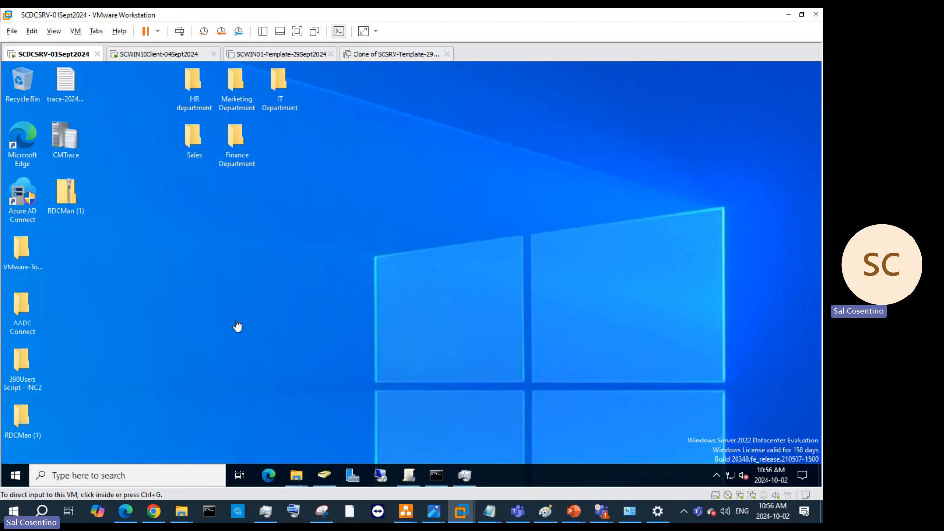
click(265, 34)
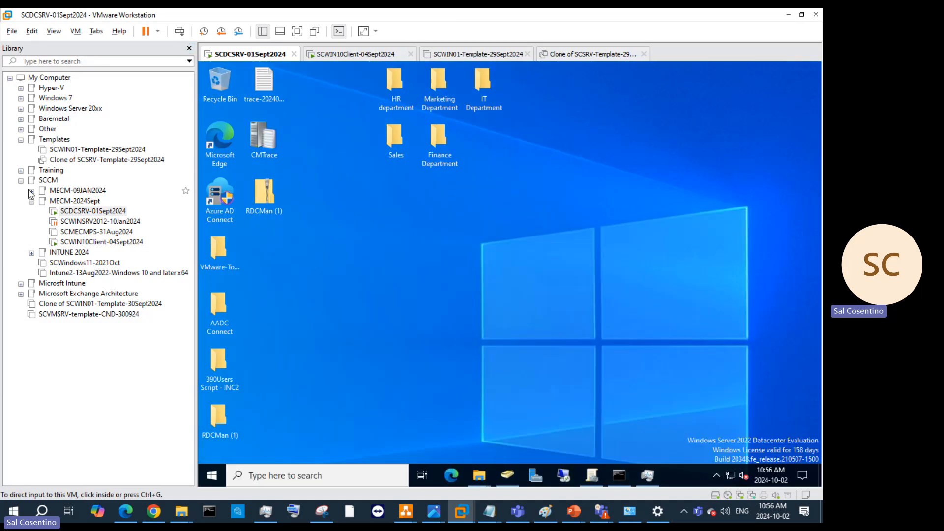
click(31, 190)
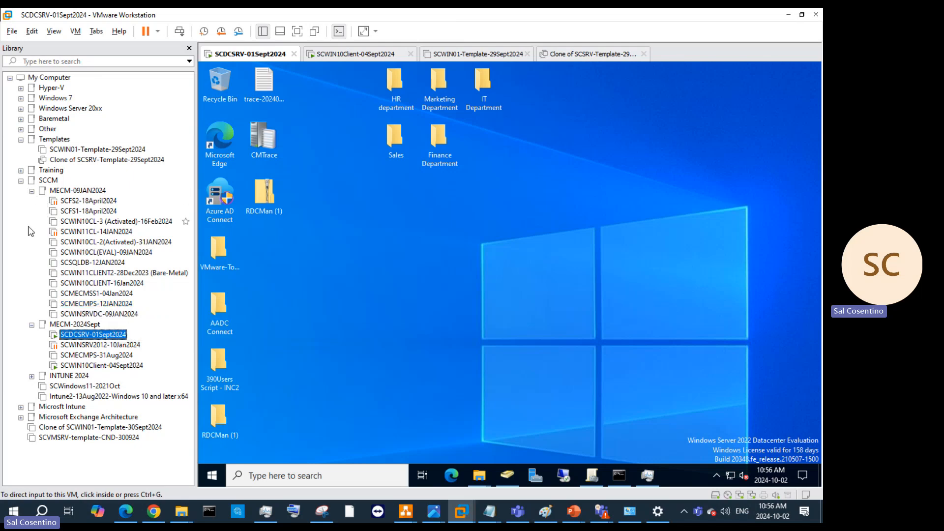
click(31, 191)
click(95, 233)
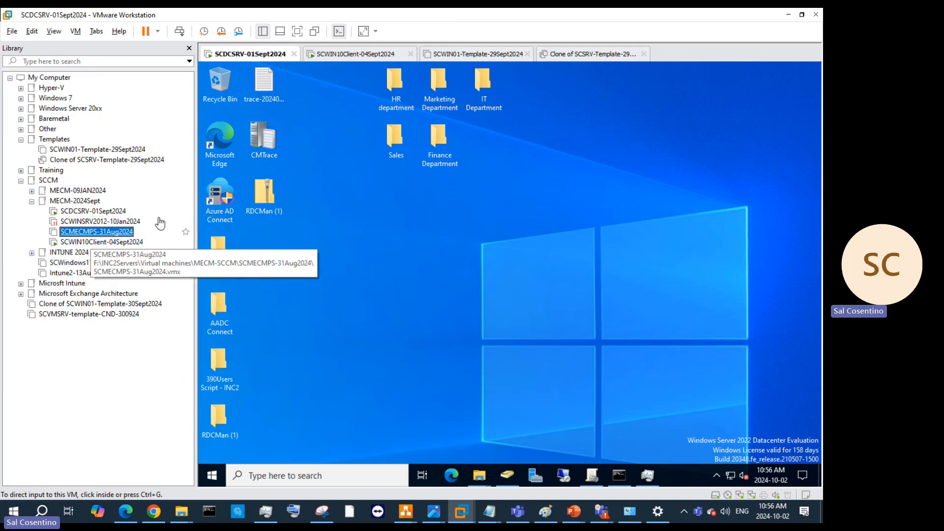
click(188, 48)
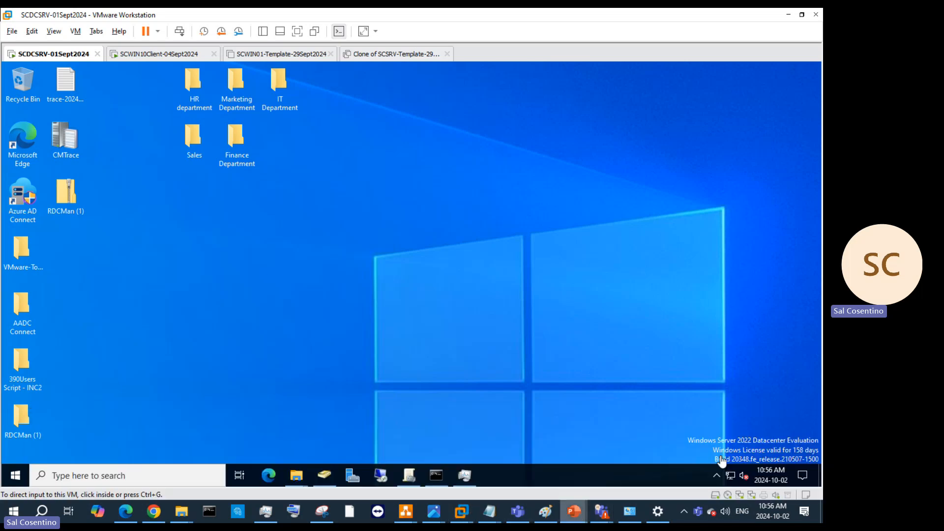
click(722, 461)
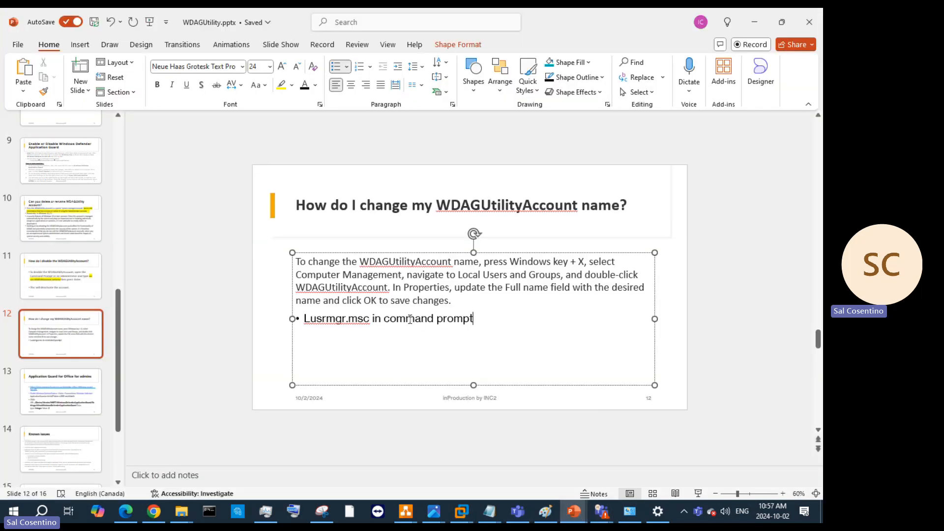
Show slide 11 with PowerPoint snapped right and VMware on the left half
double_click(373, 320)
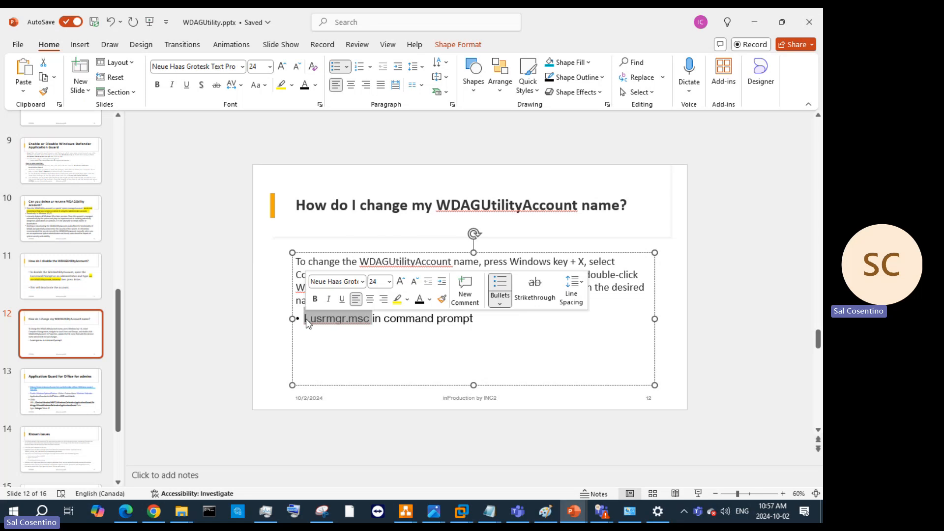
click(93, 272)
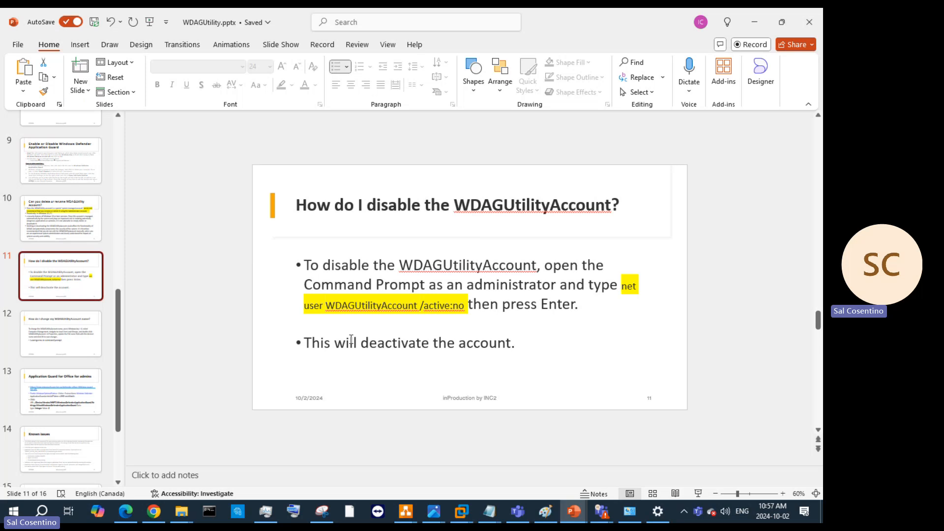
click(781, 25)
key(super+Right)
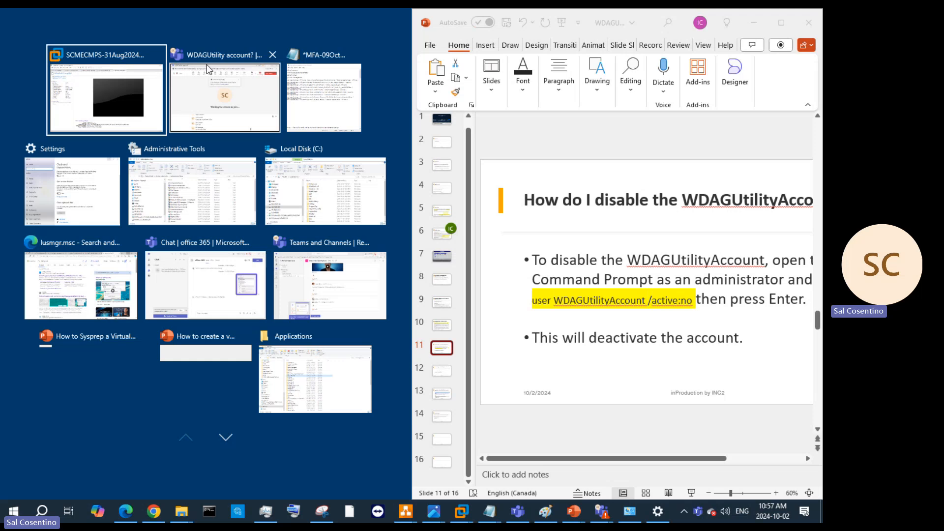
click(106, 94)
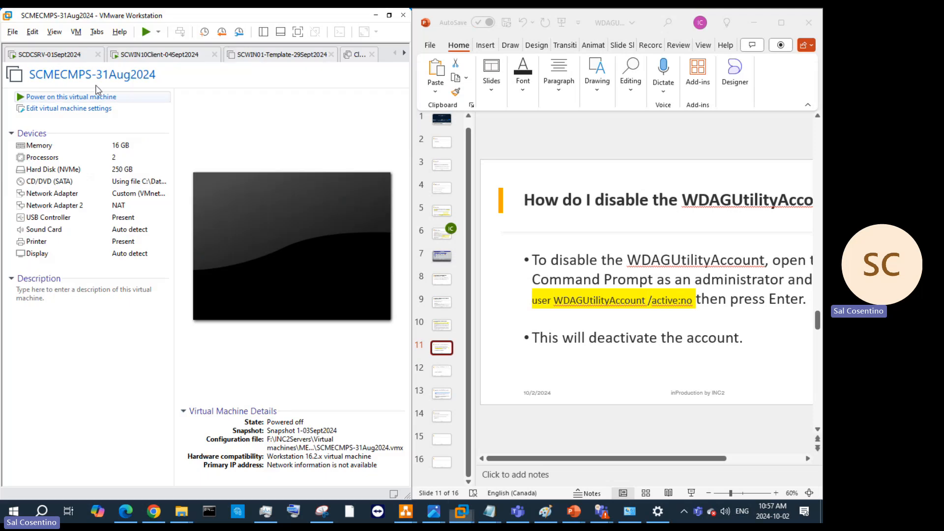
In the SCWIN10Client VM, hide the Intune browser and open search, then restore the VM window
click(189, 55)
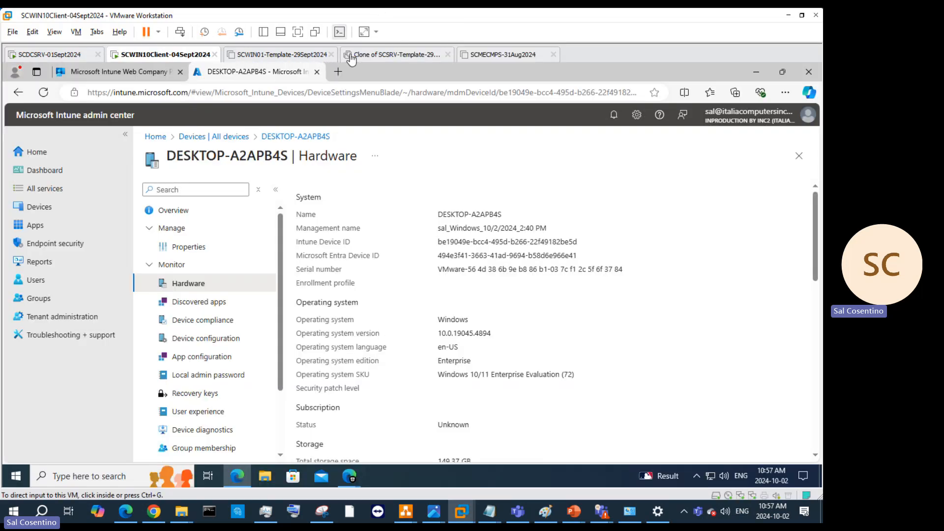
click(757, 72)
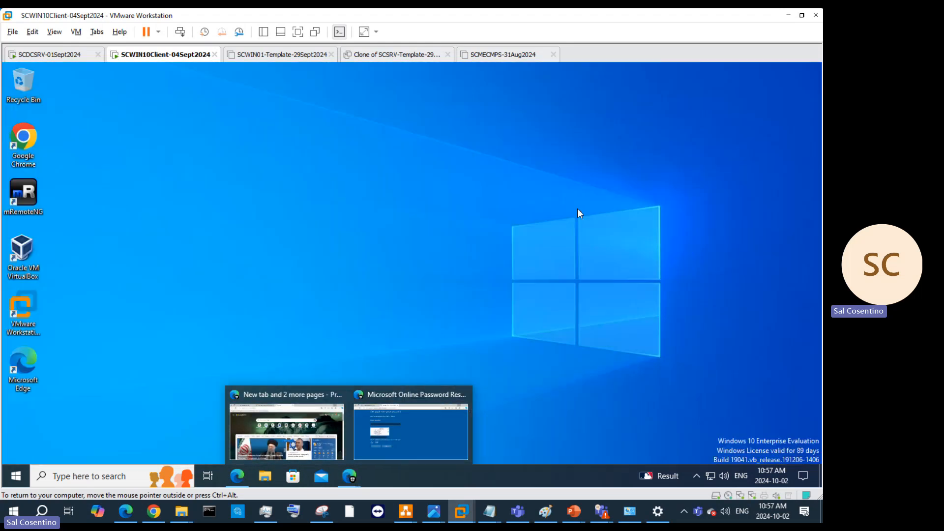
click(116, 474)
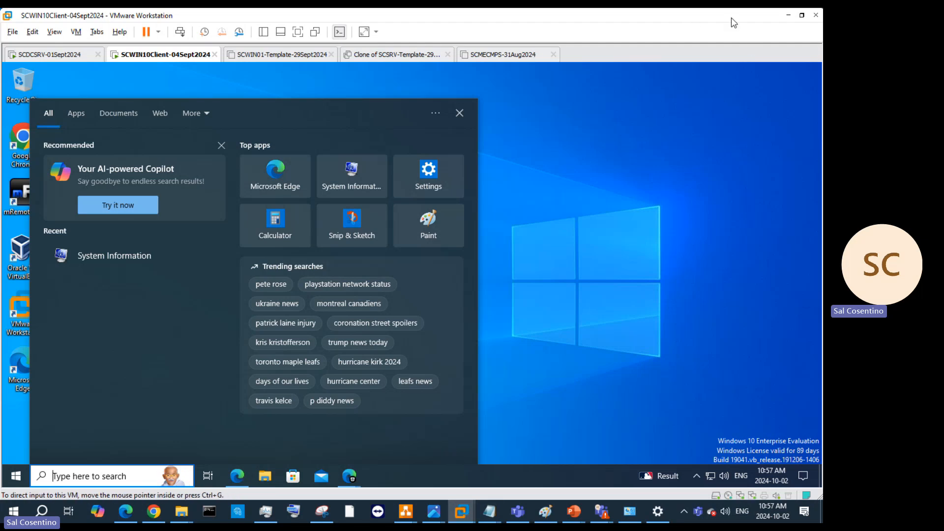
key(super+d)
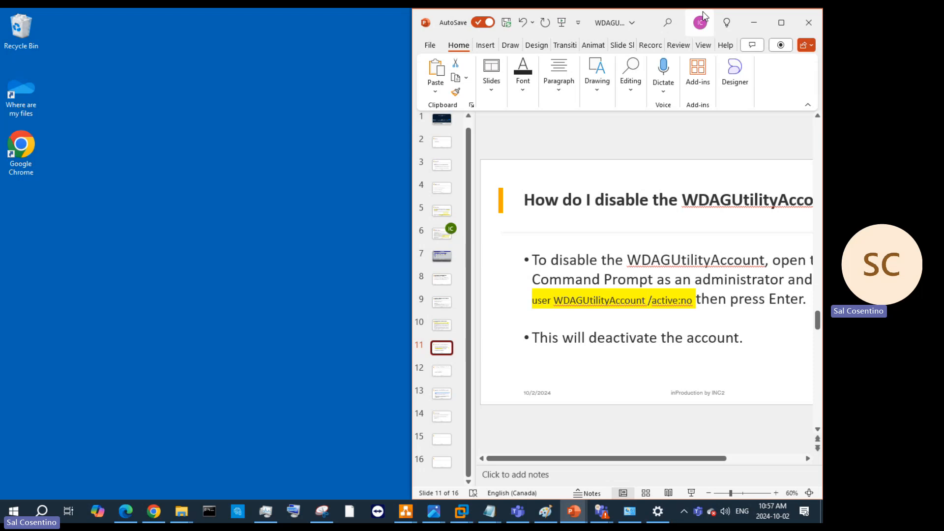
click(306, 124)
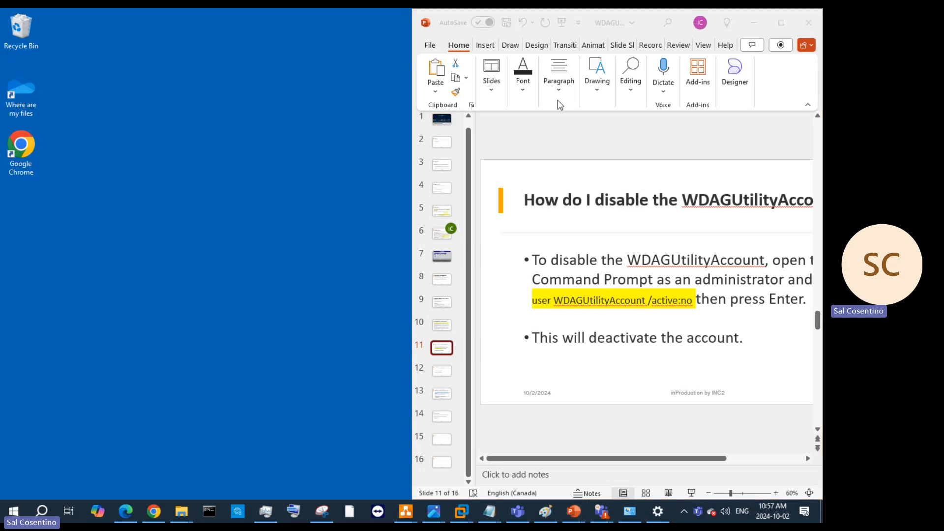
mouse_move(469, 514)
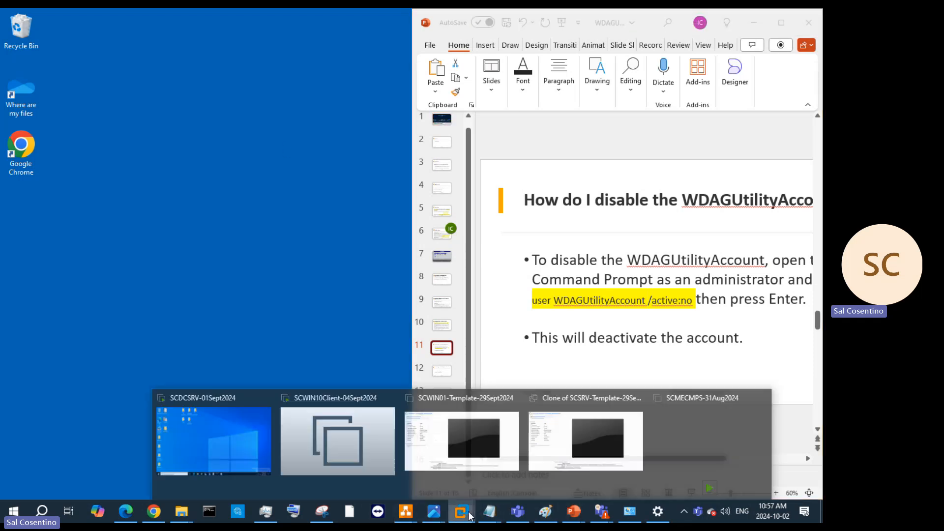
click(328, 441)
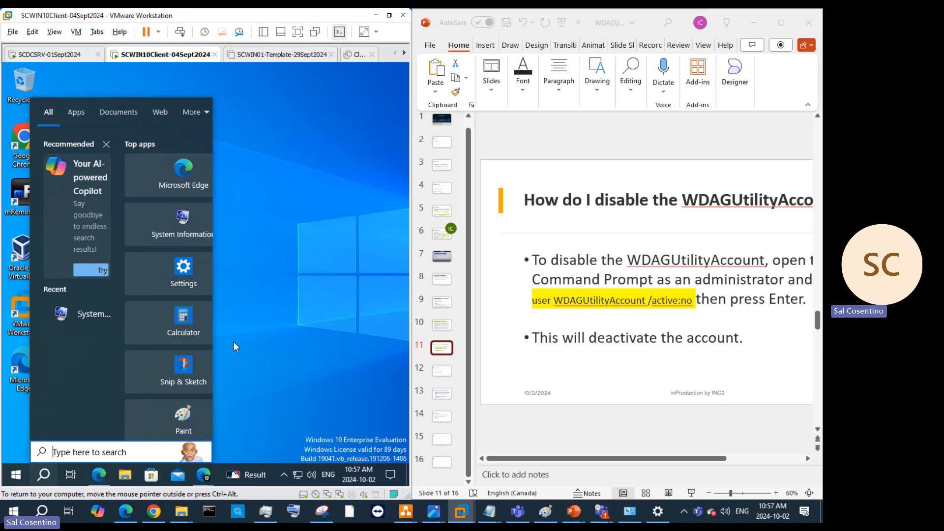
Close the VM's search panel and move the presentation to slide 12 on renaming the account
click(246, 336)
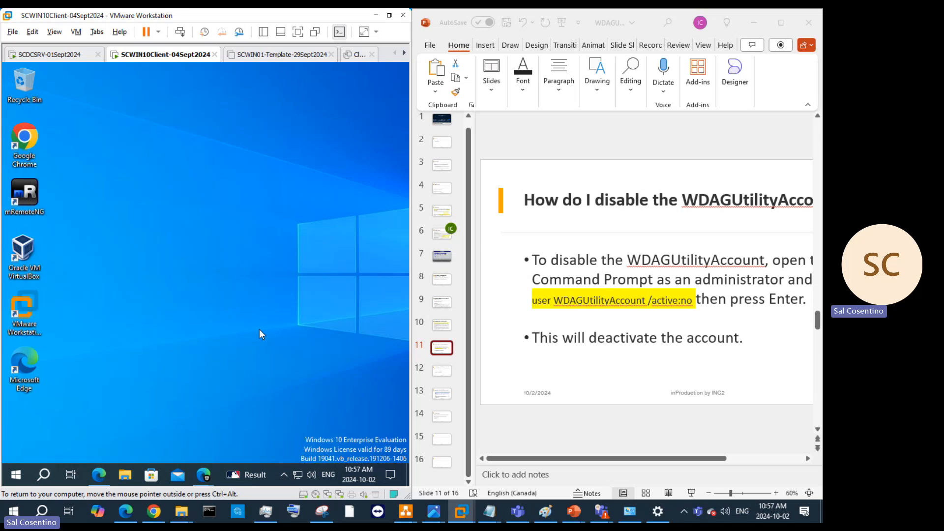
click(432, 384)
click(442, 370)
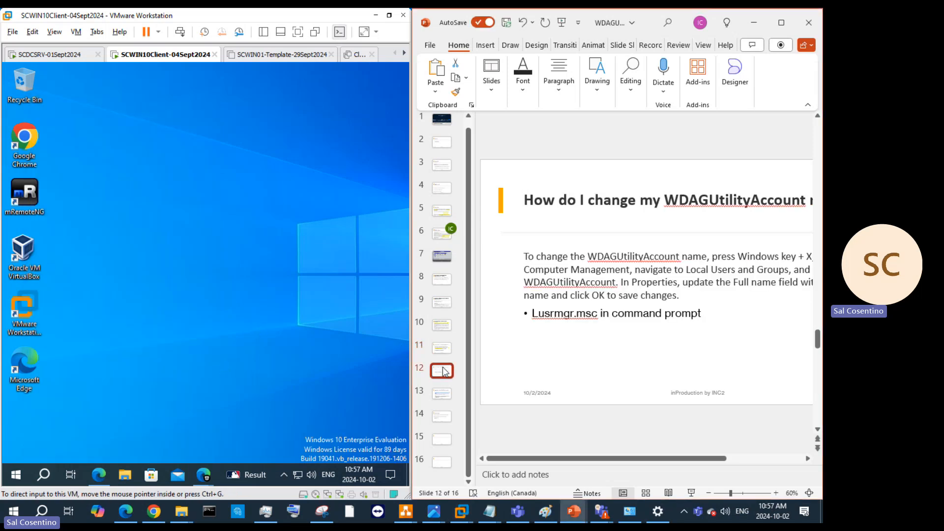
Open Command Prompt in the VM, run lusrmgr.msc, and bring up WDAGUtilityAccount's actions under Users
click(51, 468)
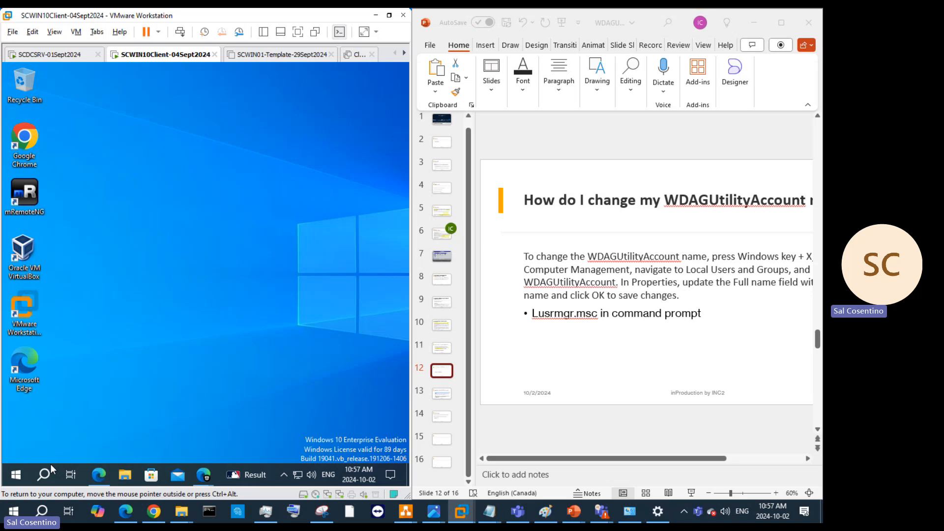
click(38, 482)
text(cmd)
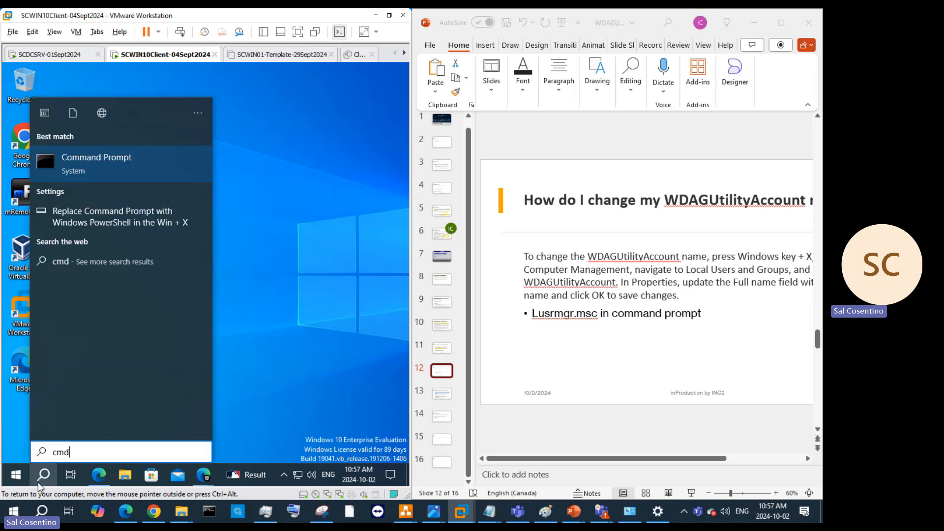
key(Return)
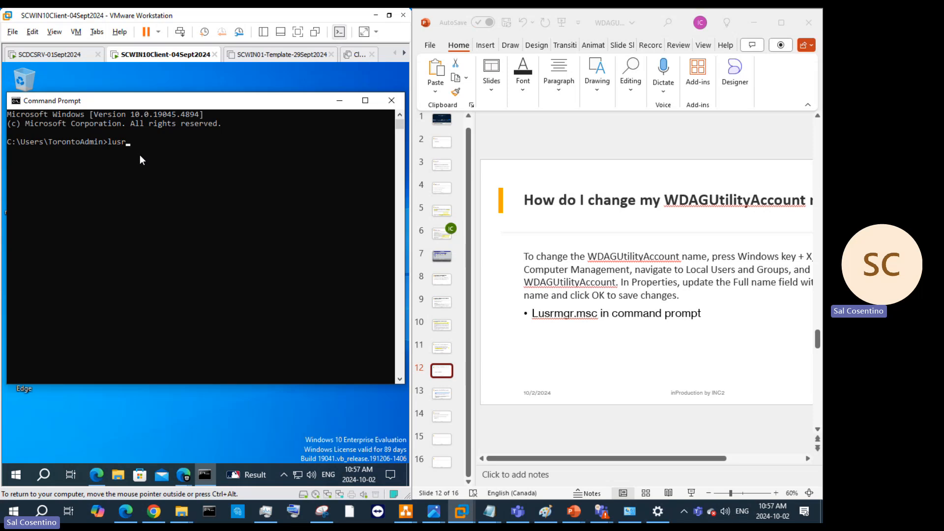
text(lusrmgr.msc)
key(Return)
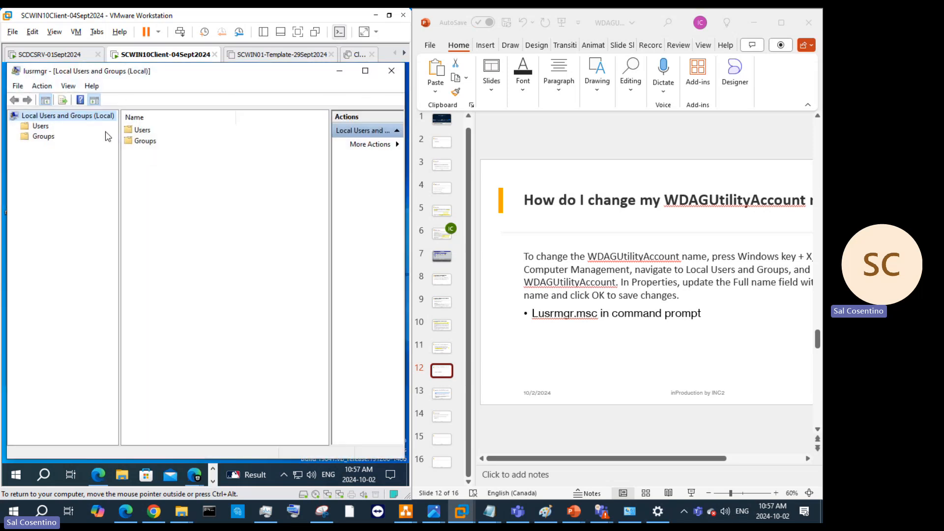
double_click(141, 130)
click(155, 185)
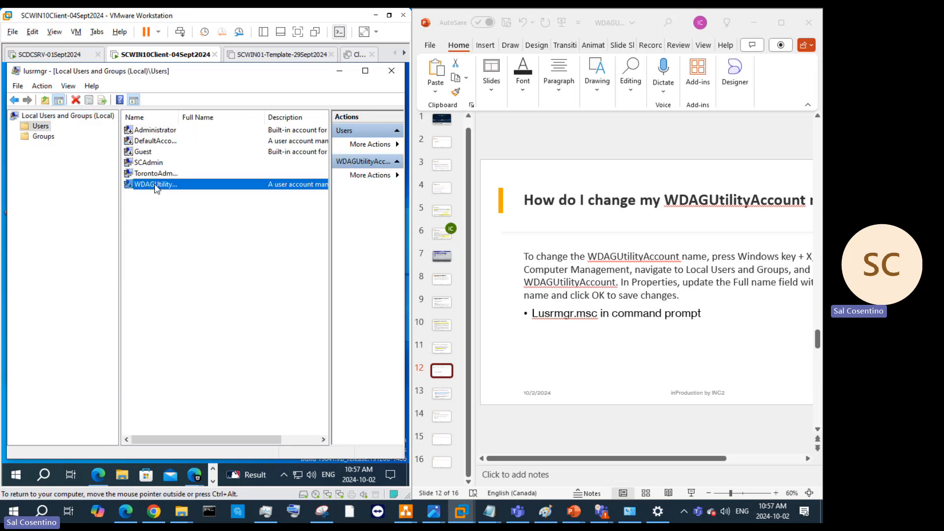
right_click(155, 185)
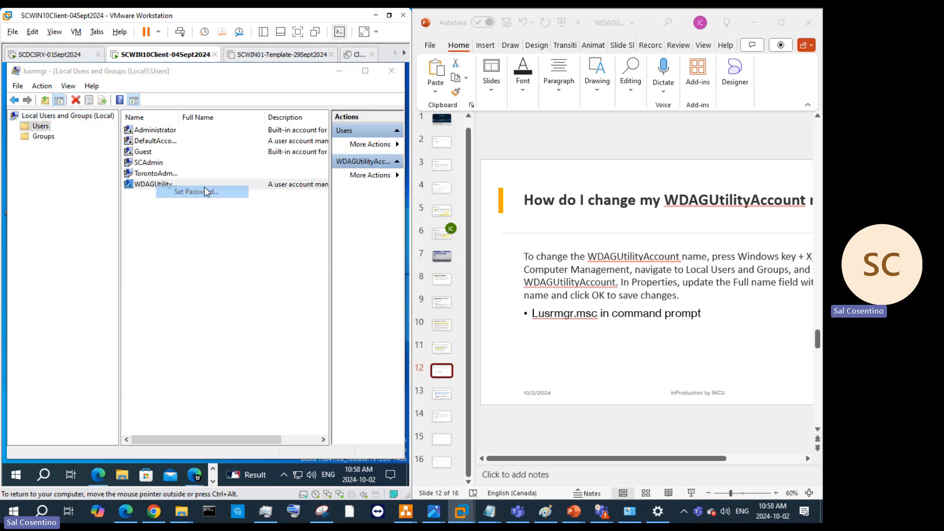
Start Set Password for WDAGUtilityAccount and enter a new password, dismissing the mismatch error
click(205, 189)
click(155, 323)
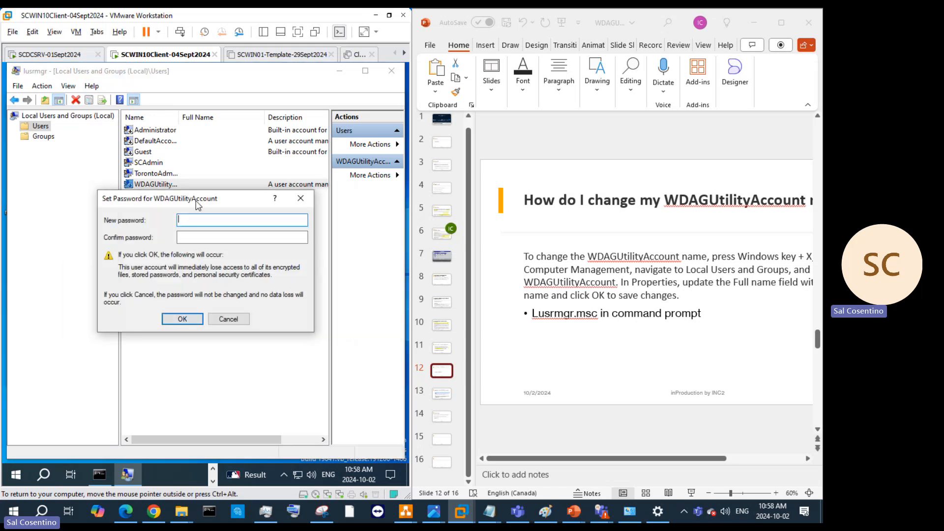
text(••••)
key(BackSpace)
key(BackSpace)
key(BackSpace)
key(BackSpace)
text(••••••••••••••)
key(Tab)
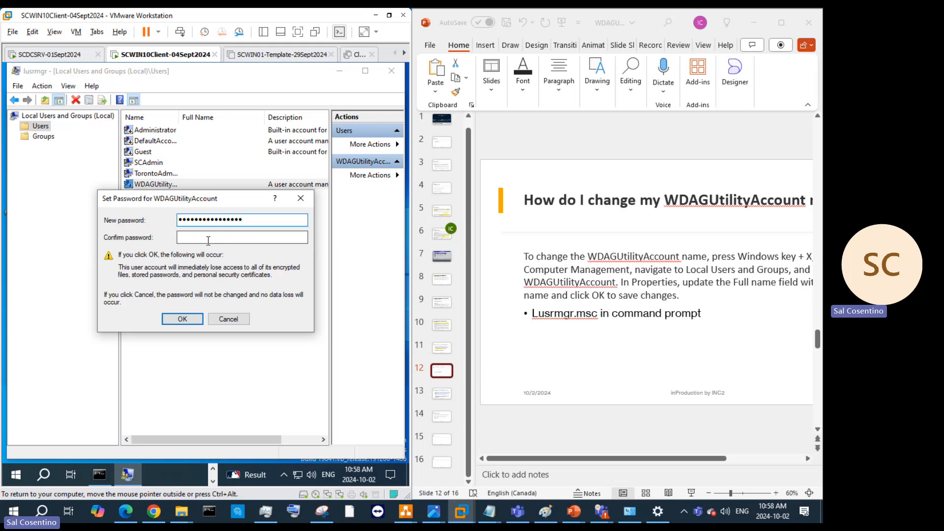
text(•••••••••••••••)
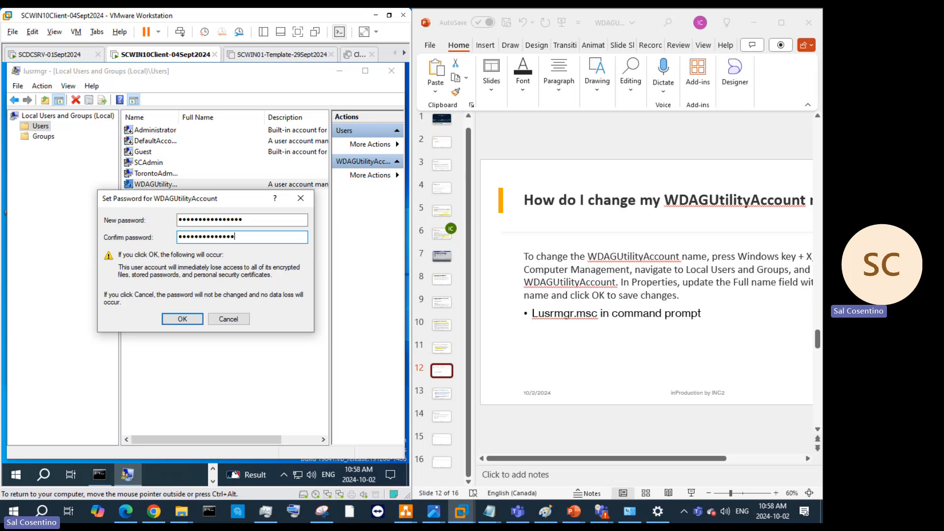
key(Return)
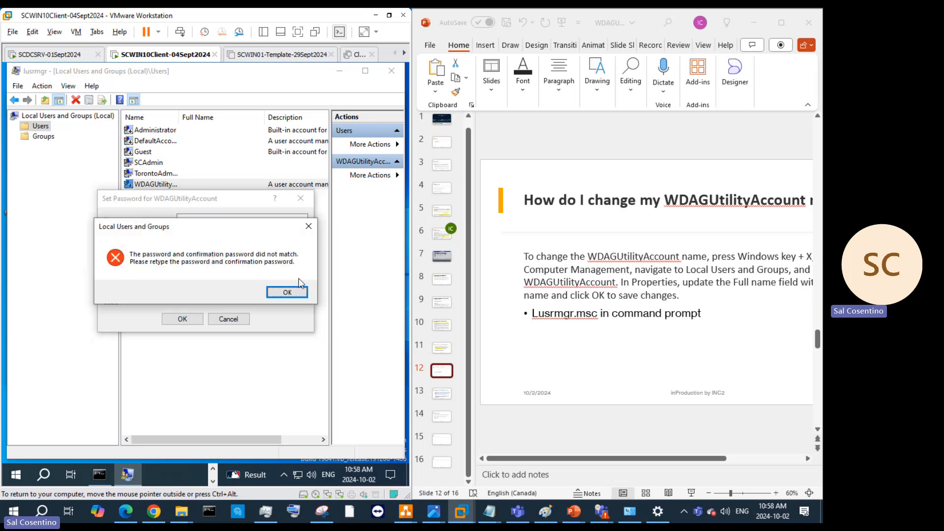
click(290, 293)
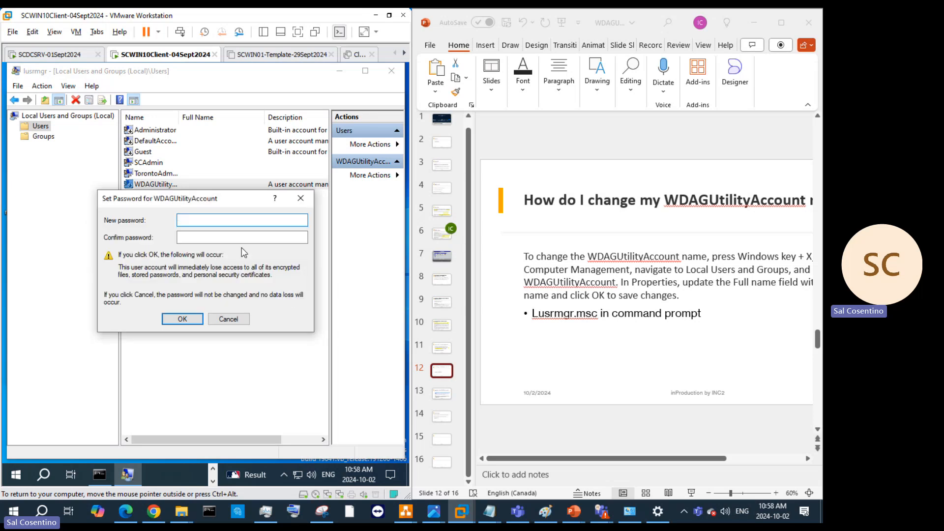
Re-enter and confirm the new password, then acknowledge 'The password has been set'
text(••••••••••••••)
key(Tab)
text(••••)
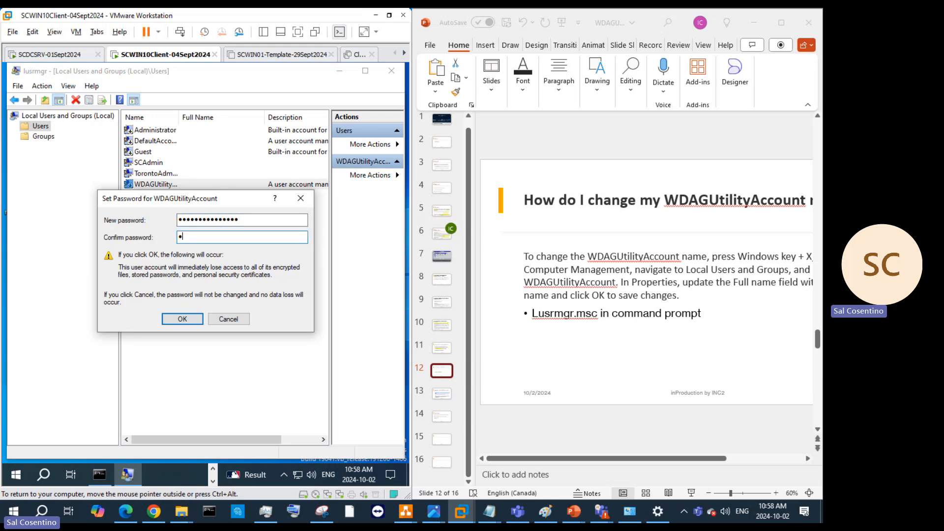
text(•••••••••••)
key(Return)
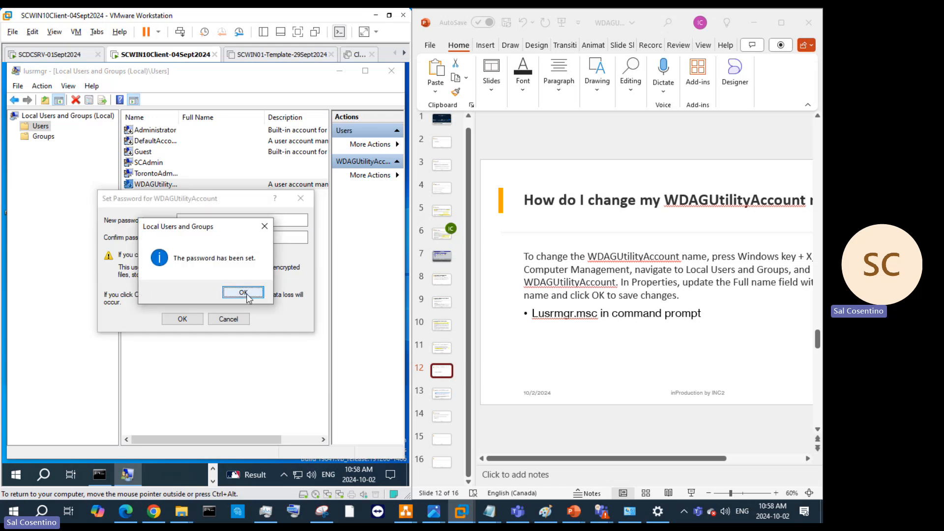
click(243, 293)
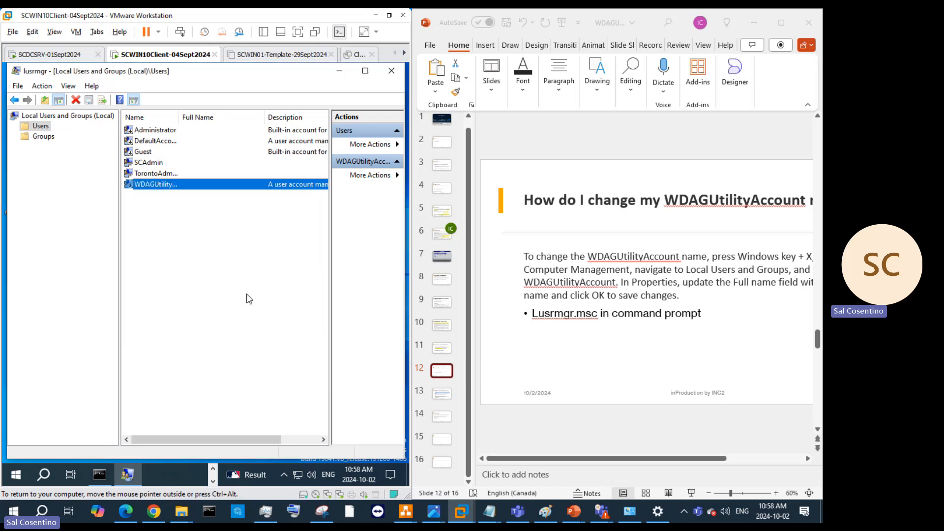
right_click(170, 187)
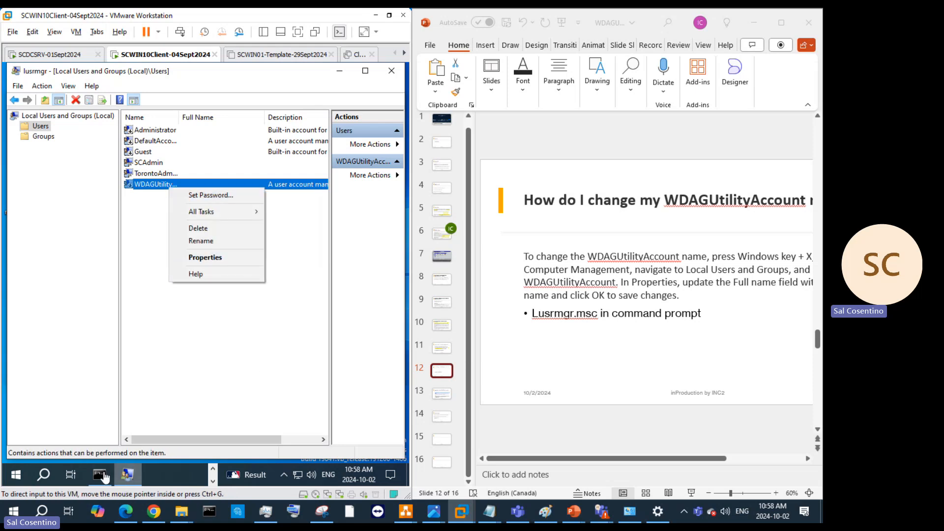
mouse_move(104, 471)
click(91, 424)
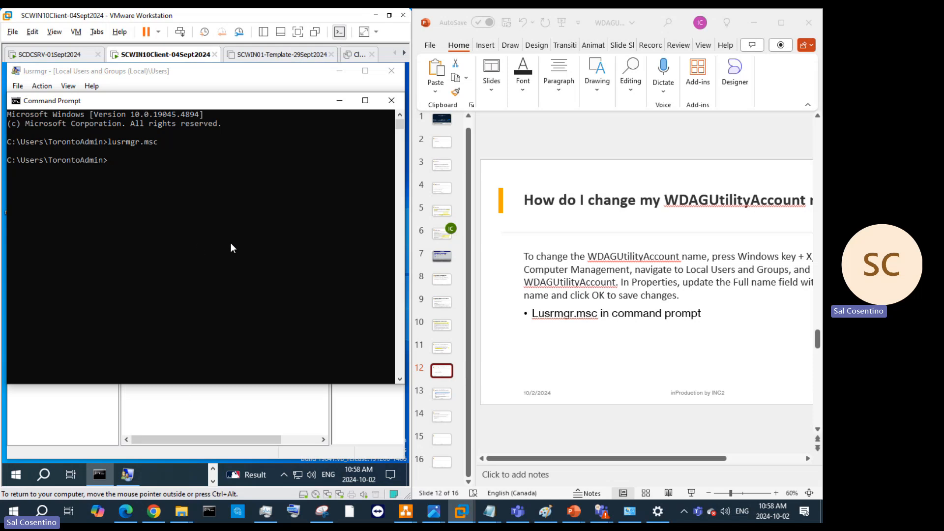
click(448, 347)
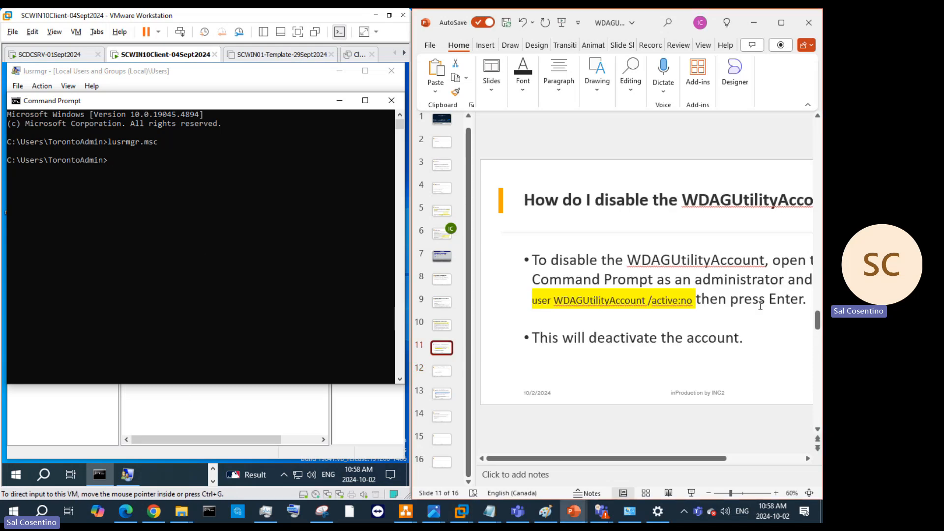
drag(708, 458, 763, 459)
drag(770, 289, 615, 300)
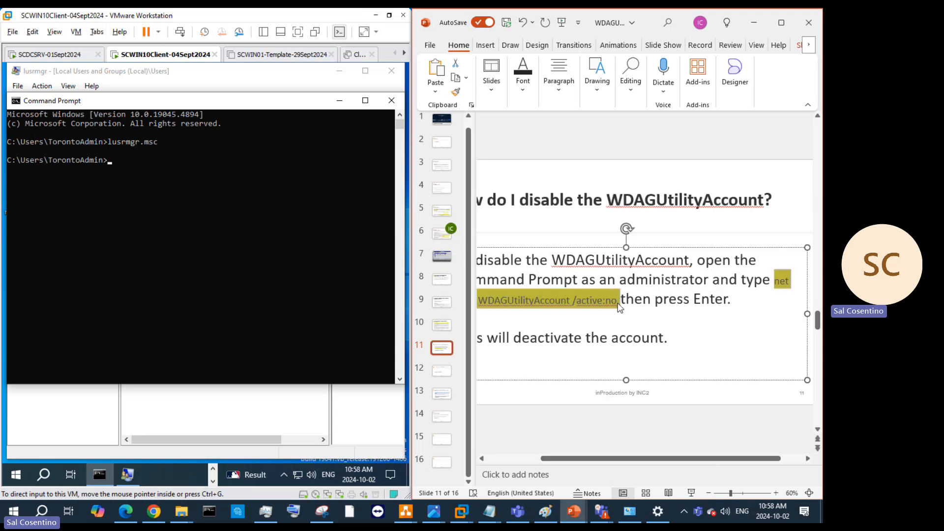
right_click(123, 159)
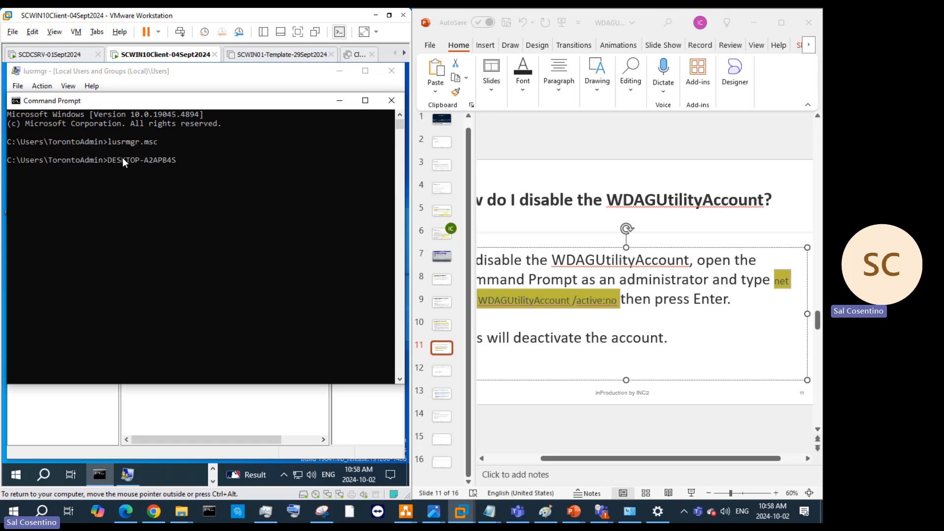
drag(183, 158, 123, 159)
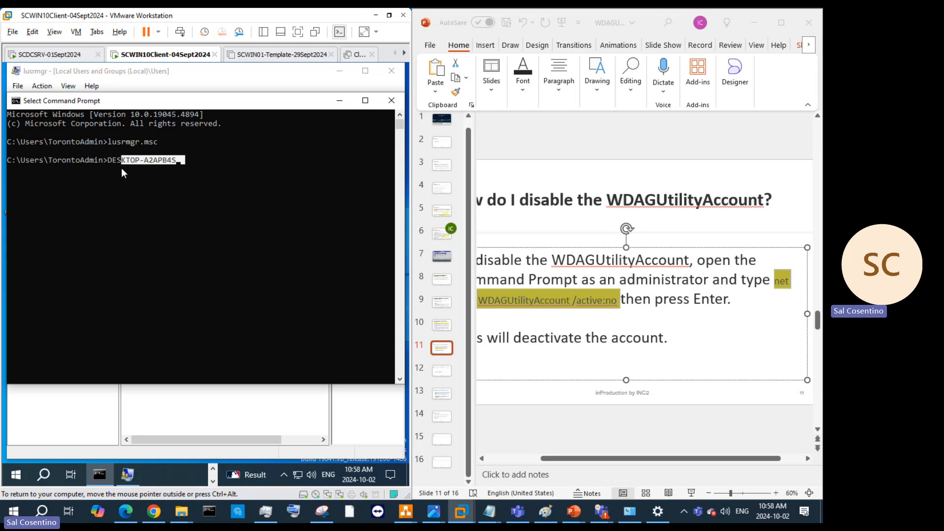
key(BackSpace)
key(BackSpace)
key(BackSpace)
key(BackSpace)
key(BackSpace)
key(BackSpace)
key(BackSpace)
key(BackSpace)
key(BackSpace)
key(BackSpace)
key(BackSpace)
key(BackSpace)
key(BackSpace)
key(BackSpace)
key(BackSpace)
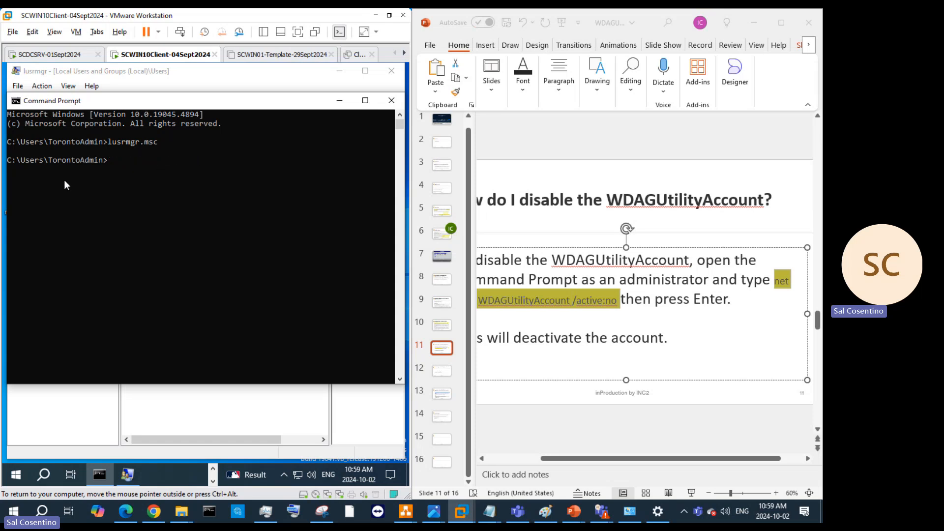
Run net user to list the VM's user accounts
text(net user)
key(Return)
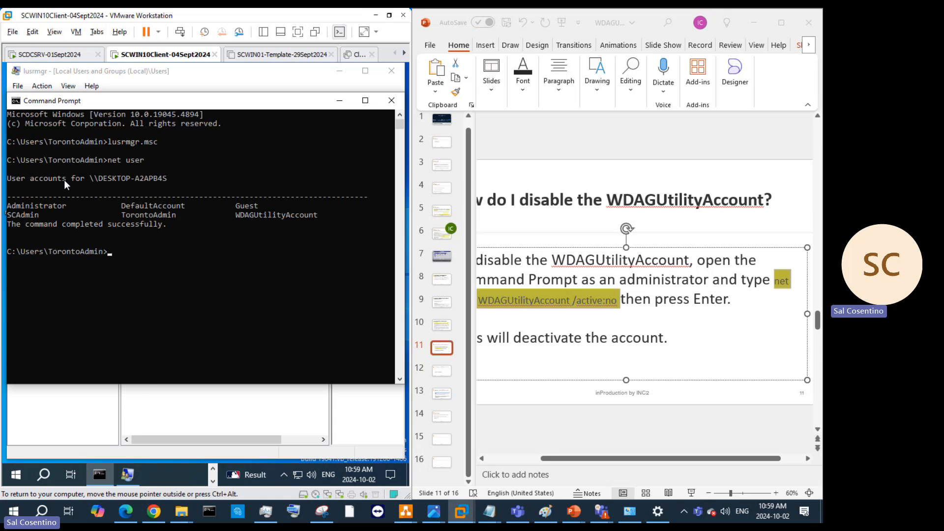
key(Up)
Extend the recalled command to net user WDAGUtilityAccount in the VM's Command Prompt
click(576, 462)
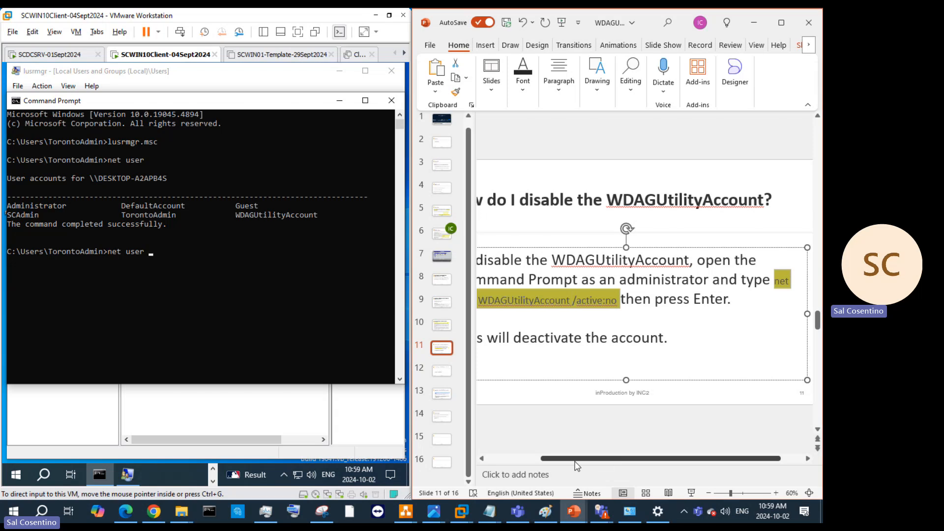
drag(577, 460, 546, 459)
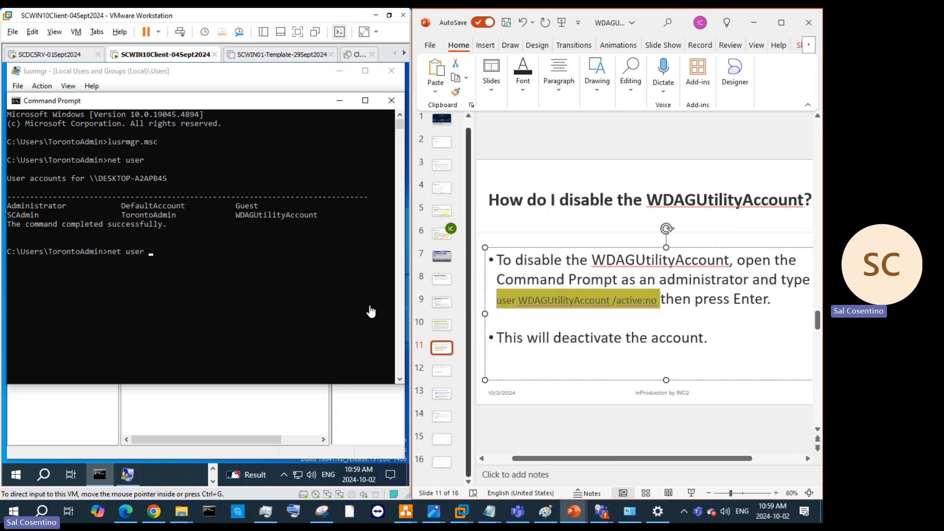
text(WDA)
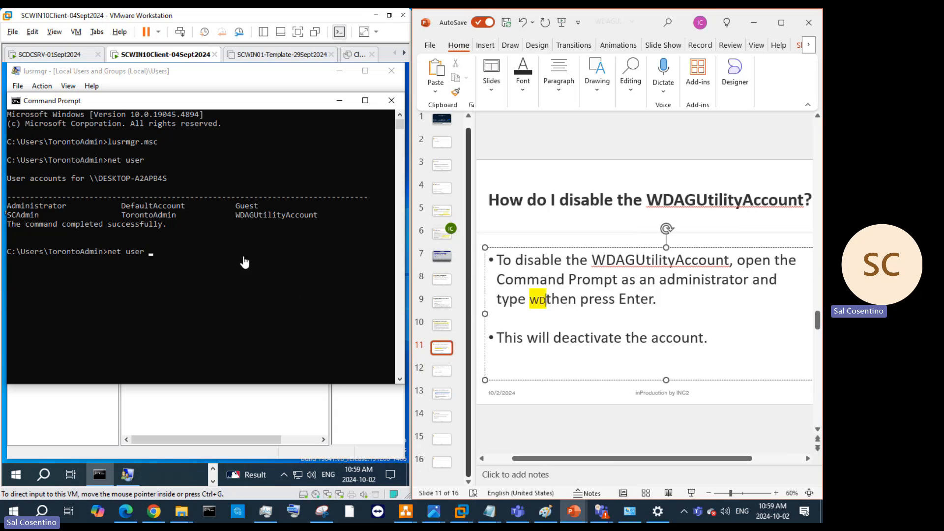
text(D)
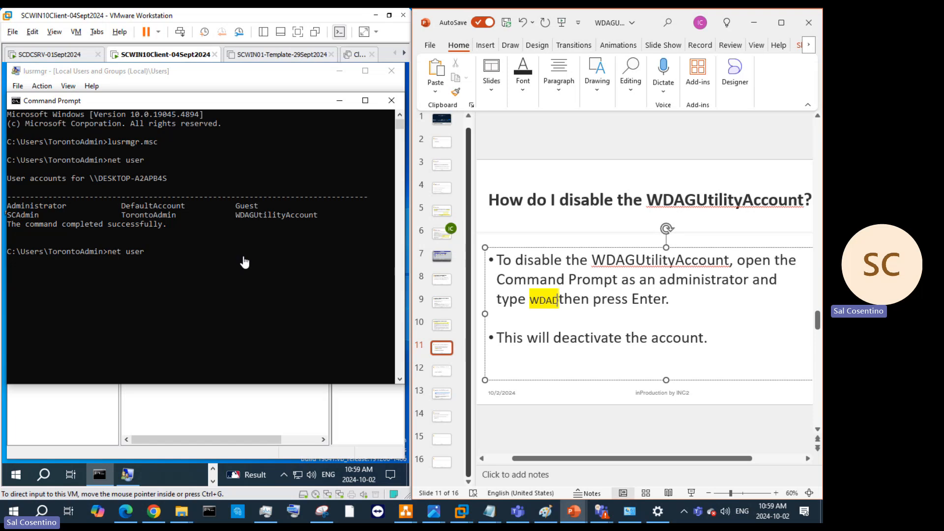
click(188, 248)
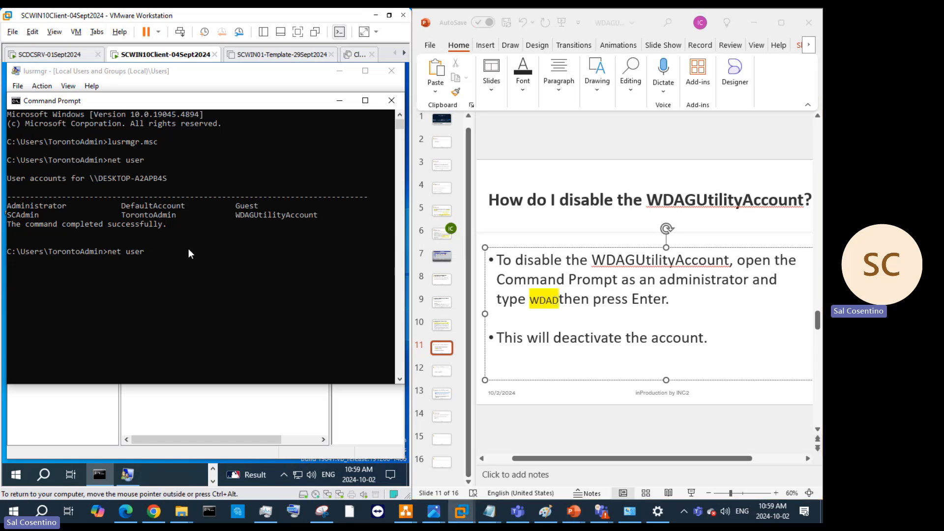
text(WDAGUtilityAccount)
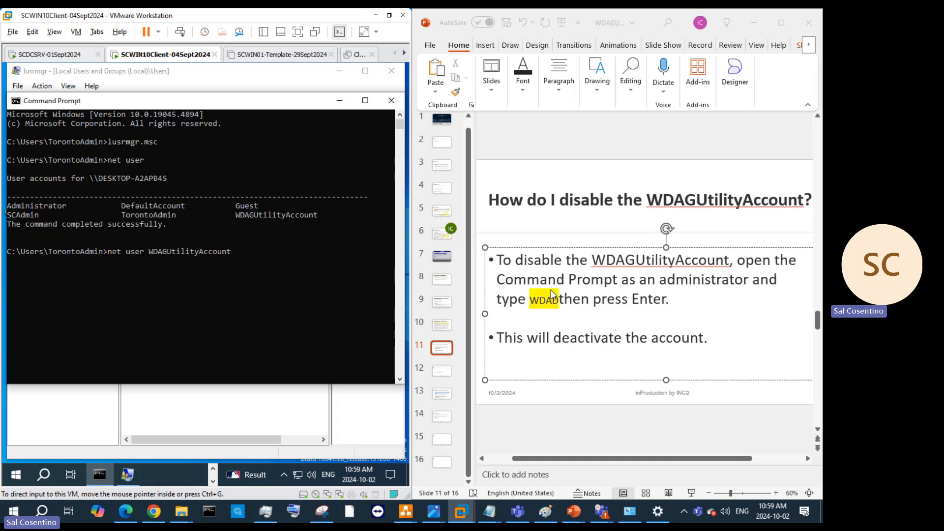
Update slide 11 to /active:yes and run net user WDAGUtilityAccount /active:yes, getting Access is denied
click(472, 82)
click(524, 23)
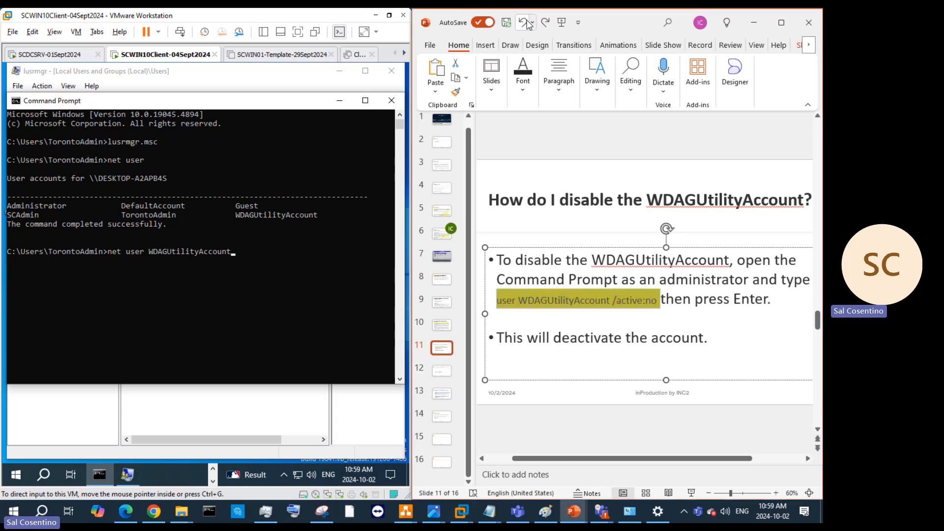
text(/active)
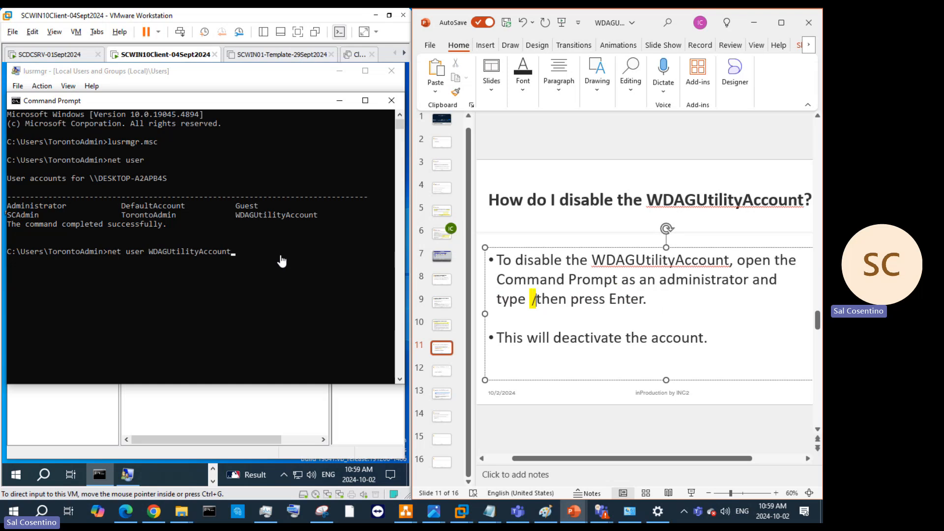
text(:yes)
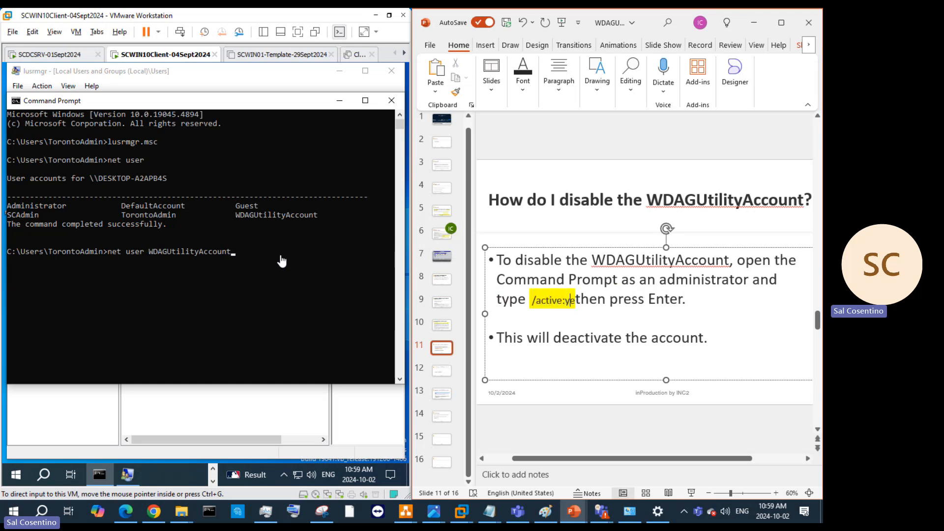
click(279, 255)
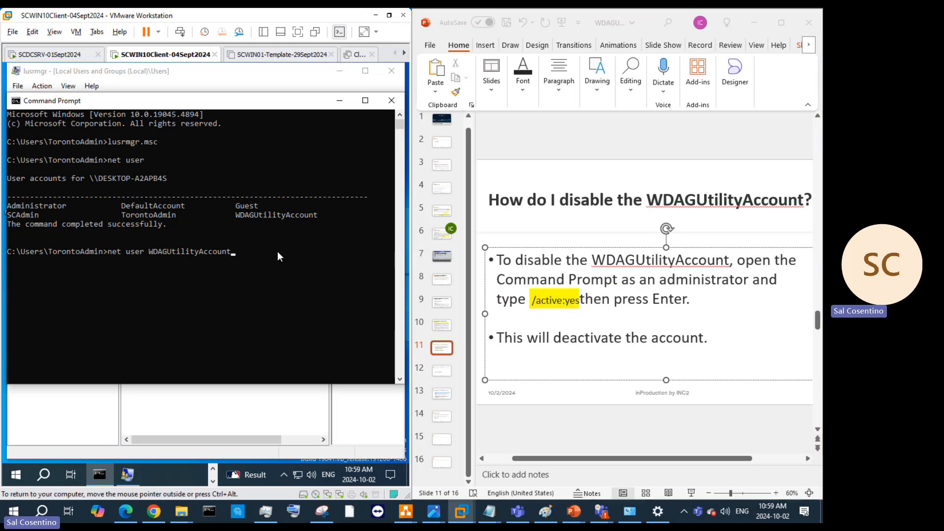
text(/active:yes)
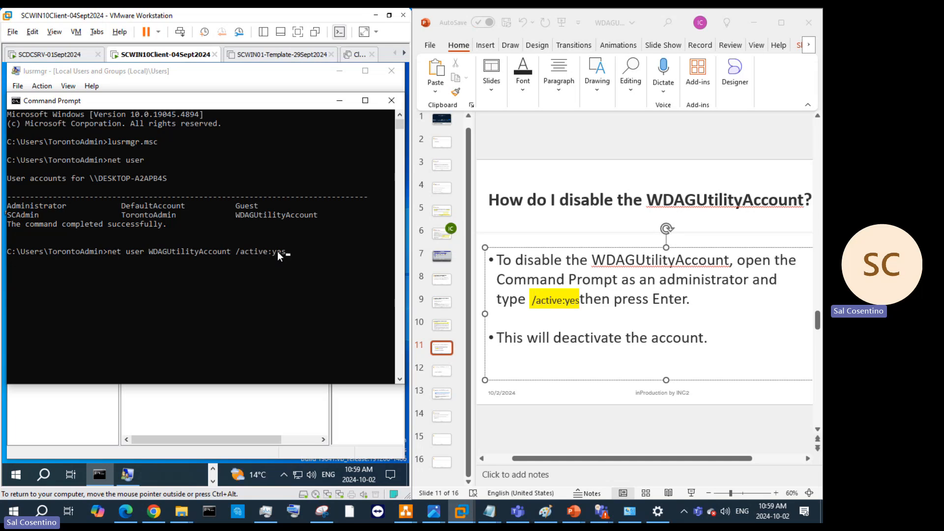
key(Return)
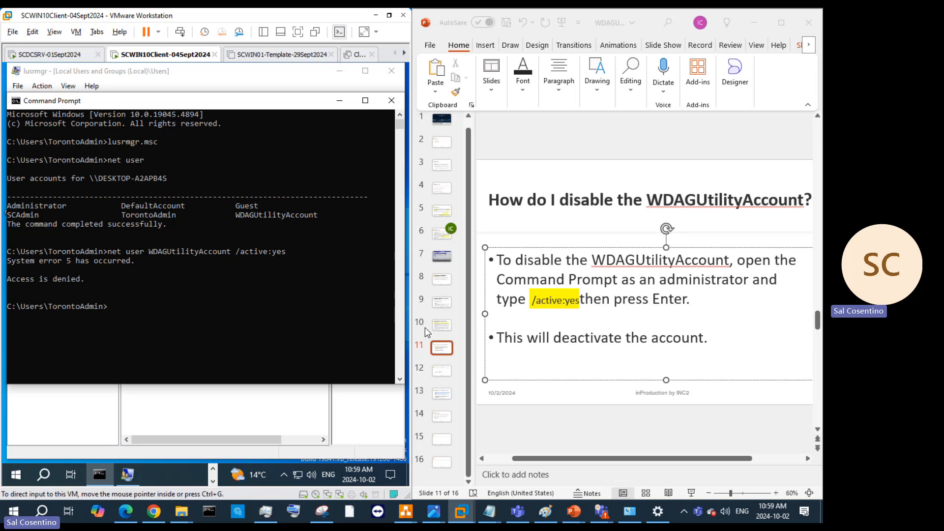
click(439, 323)
Step through slides 10 and 12 to slide 13, 'Application Guard for Office for admin'
click(439, 323)
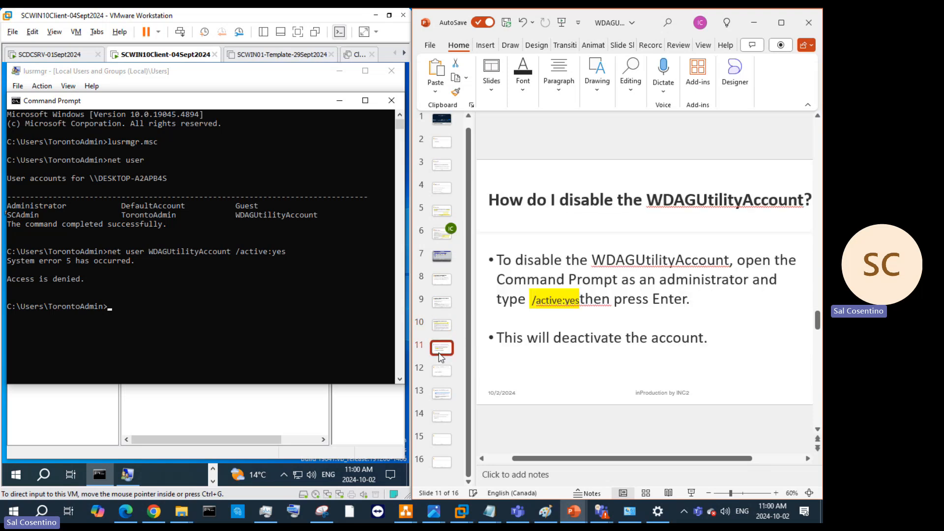
click(445, 374)
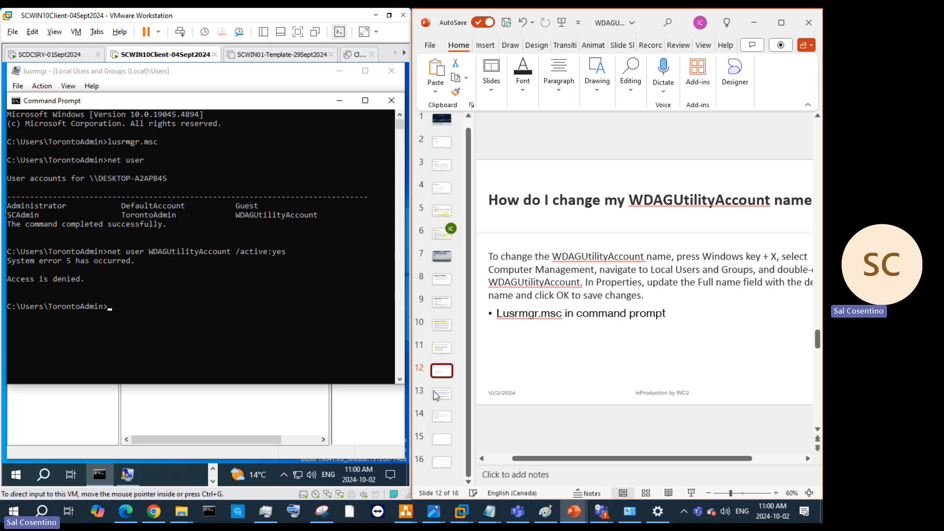
click(443, 393)
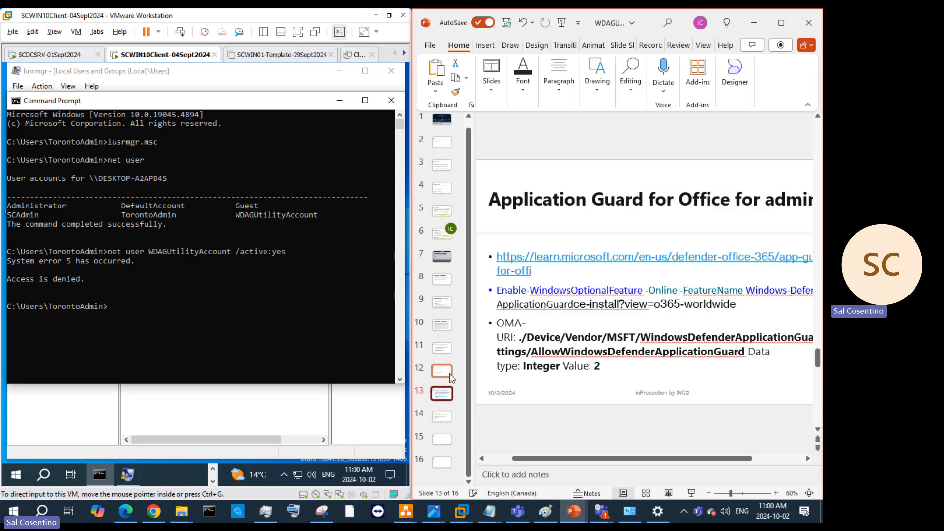
Close the VM's non-administrator Command Prompt and bring up Windows search
click(288, 312)
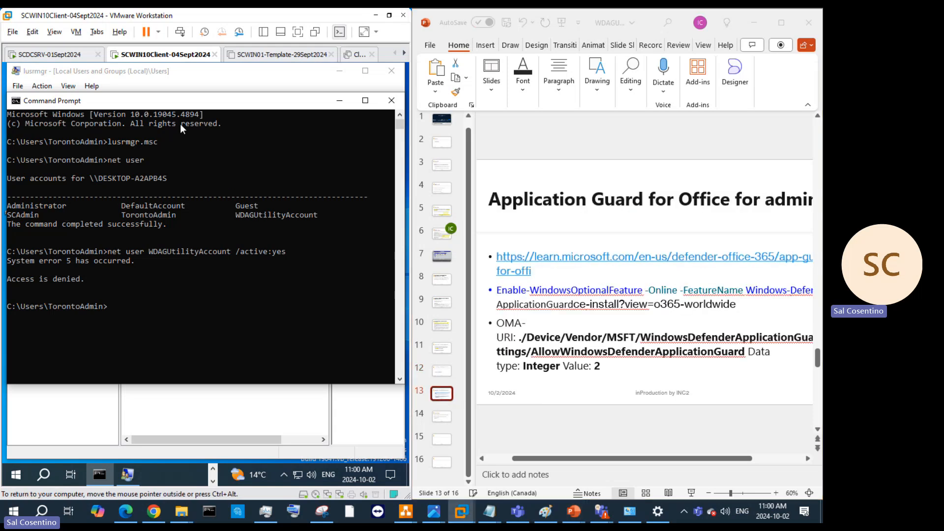
click(392, 100)
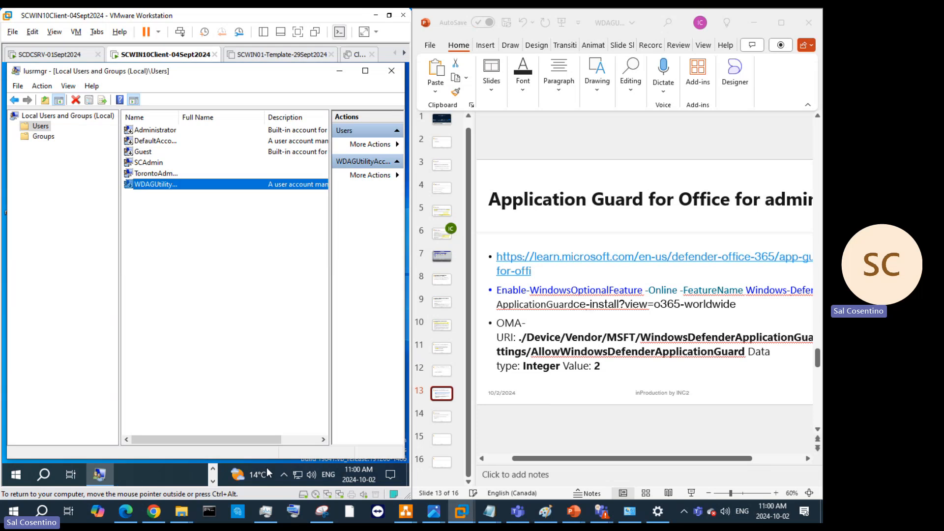
click(44, 473)
Search 'cmd', run Command Prompt as administrator, and approve the UAC prompt
text(c)
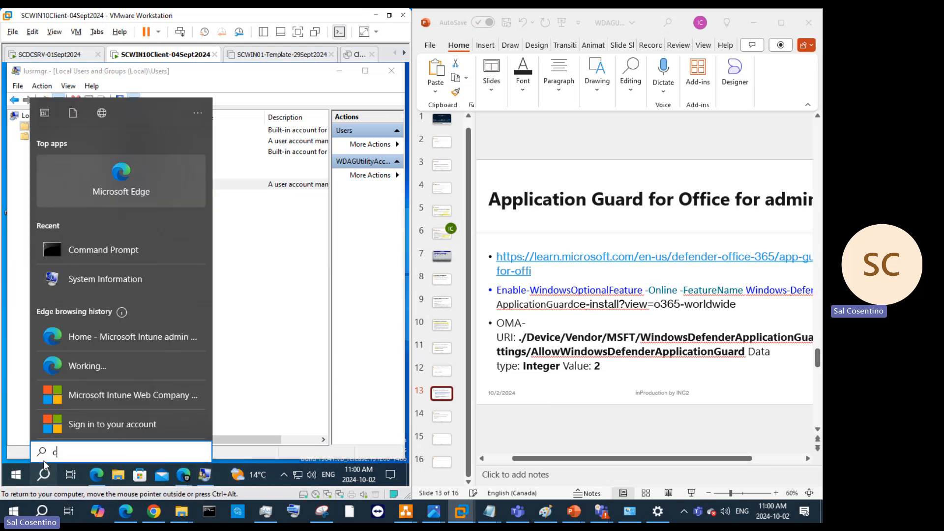
text(md)
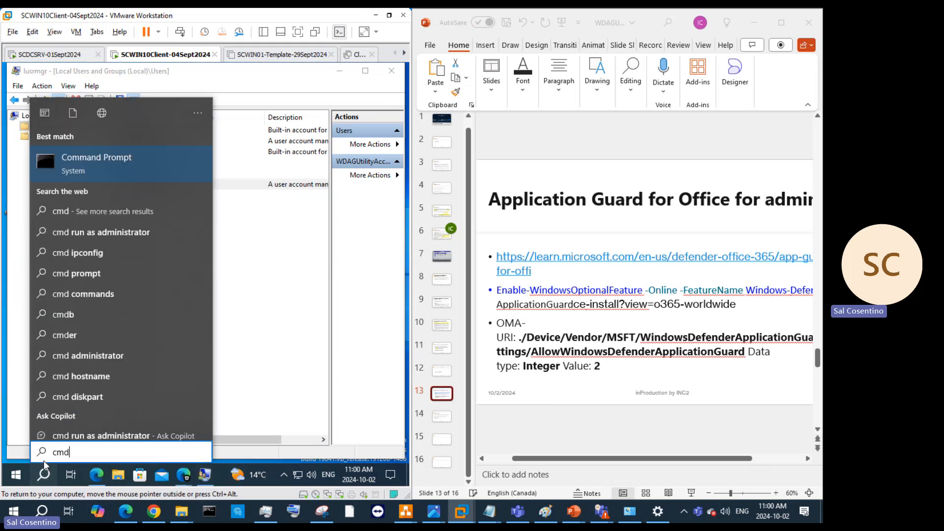
right_click(146, 155)
click(143, 162)
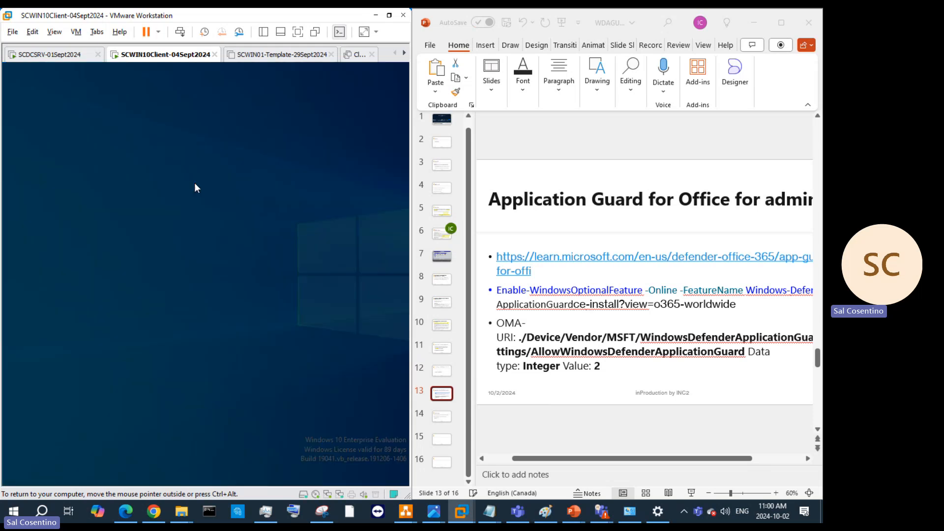
click(177, 339)
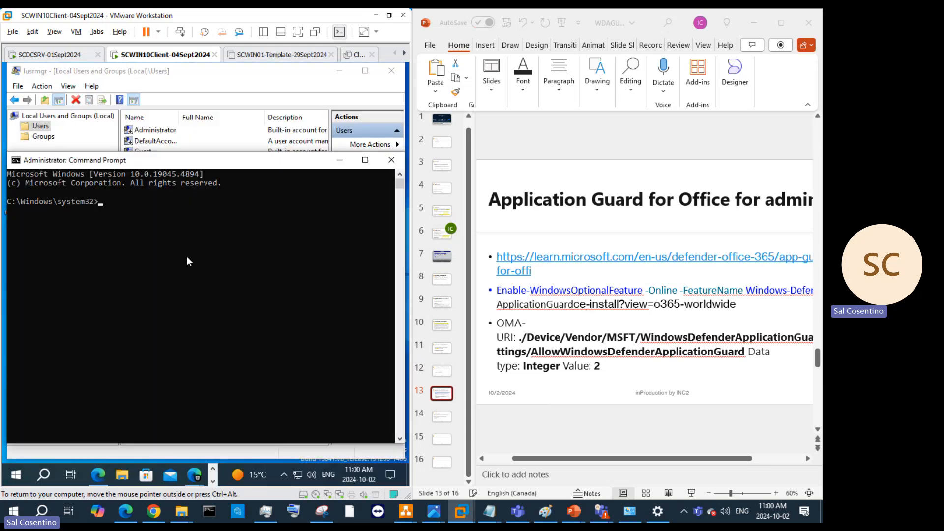
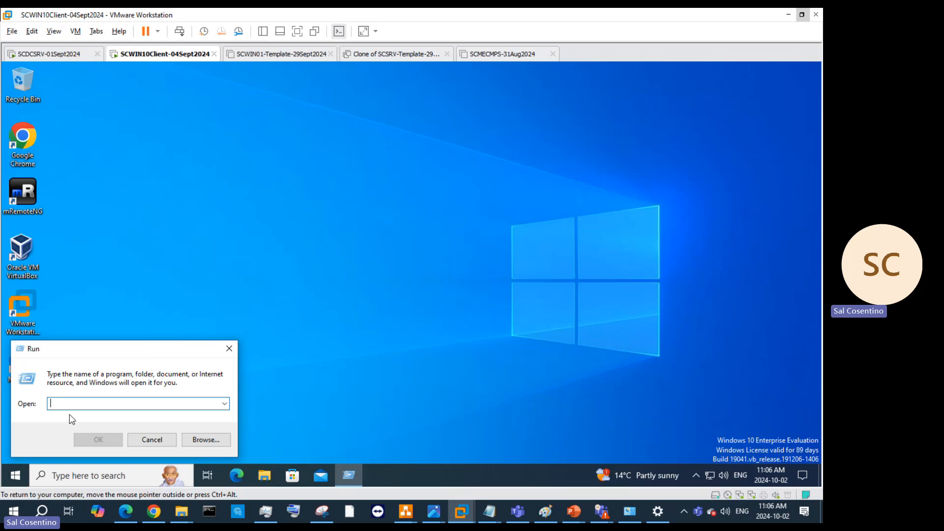
Enable 'Require users to press Ctrl+Alt+Delete' via control userpasswords2, close lusrmgr, and confirm with OK
text(control)
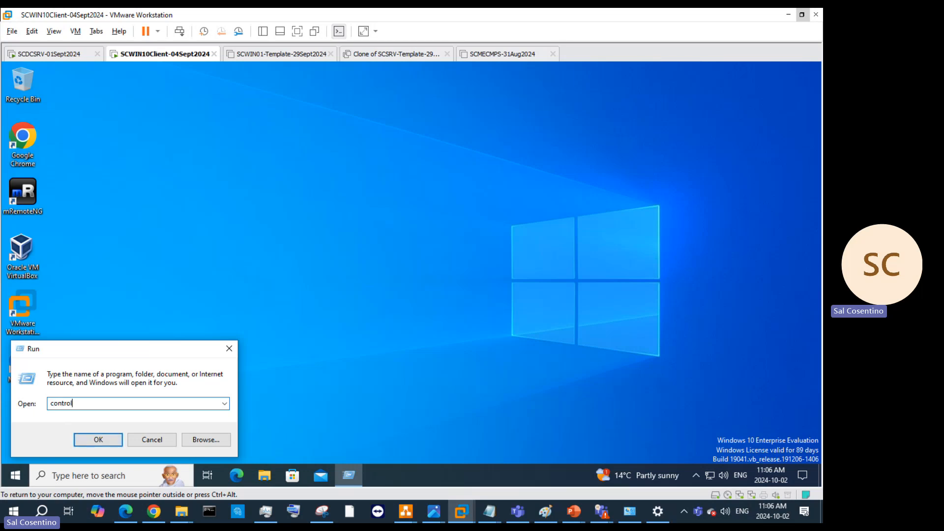
text( userpasswords2)
key(Return)
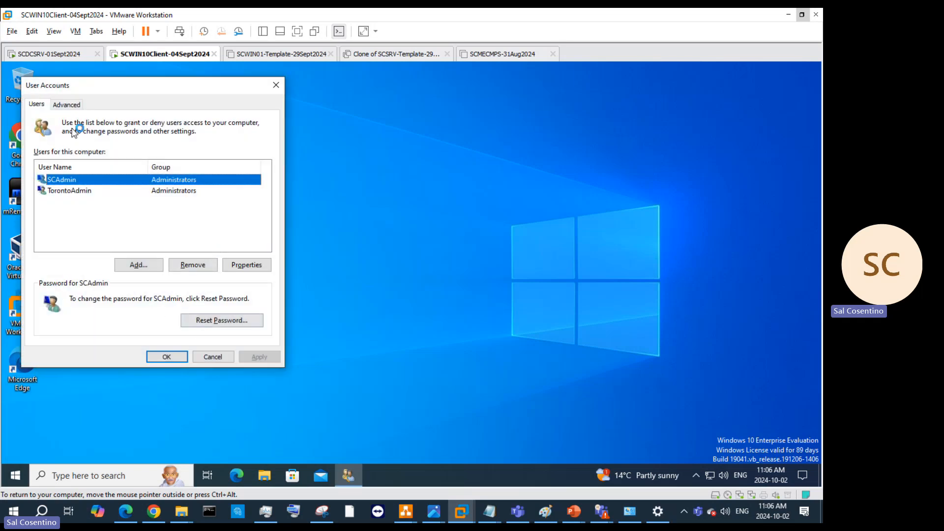
click(76, 109)
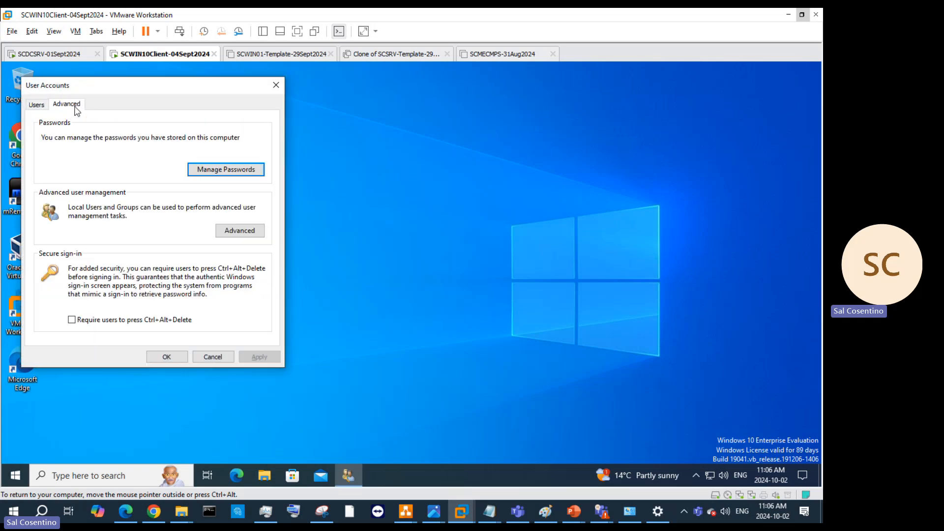
click(72, 320)
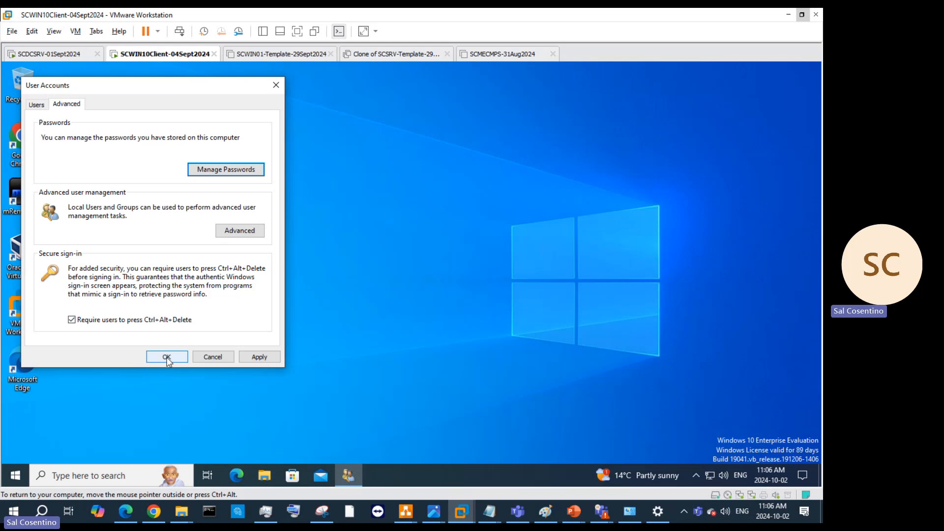
click(234, 231)
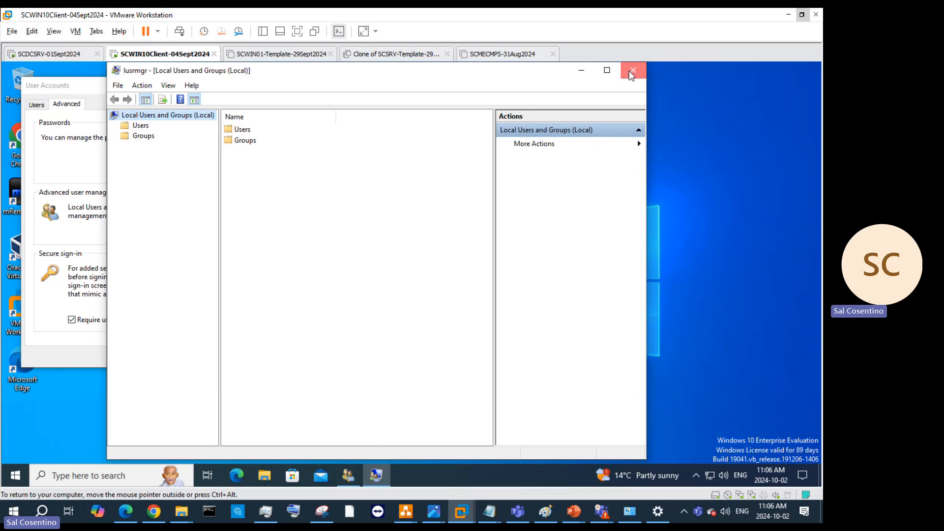
click(632, 71)
click(259, 357)
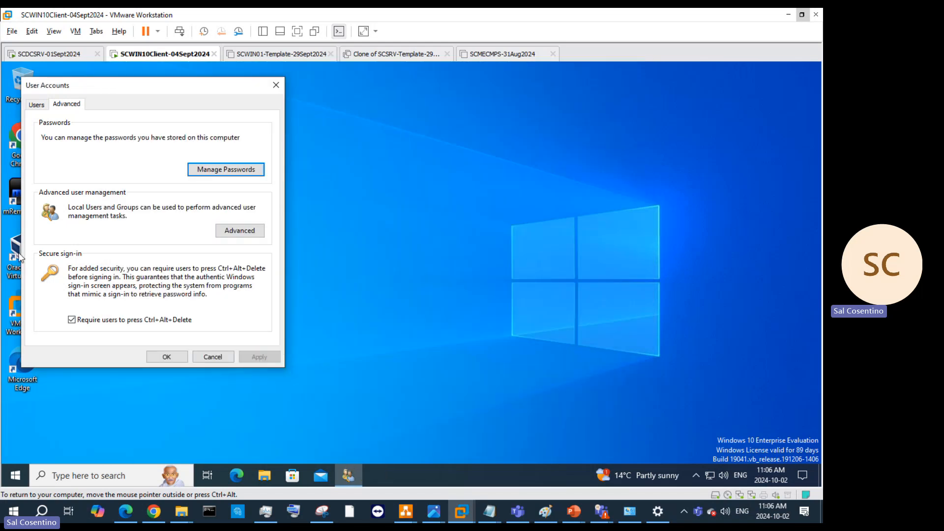
drag(123, 85, 161, 95)
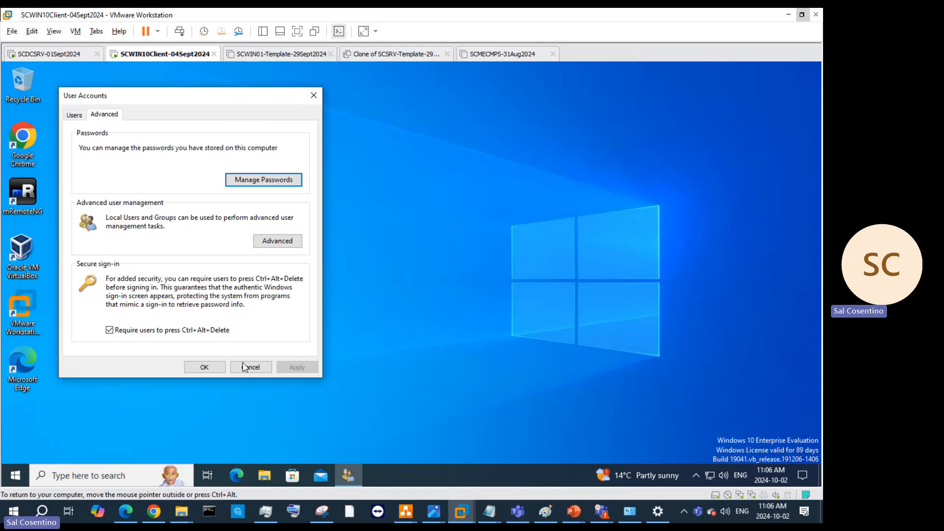
click(205, 366)
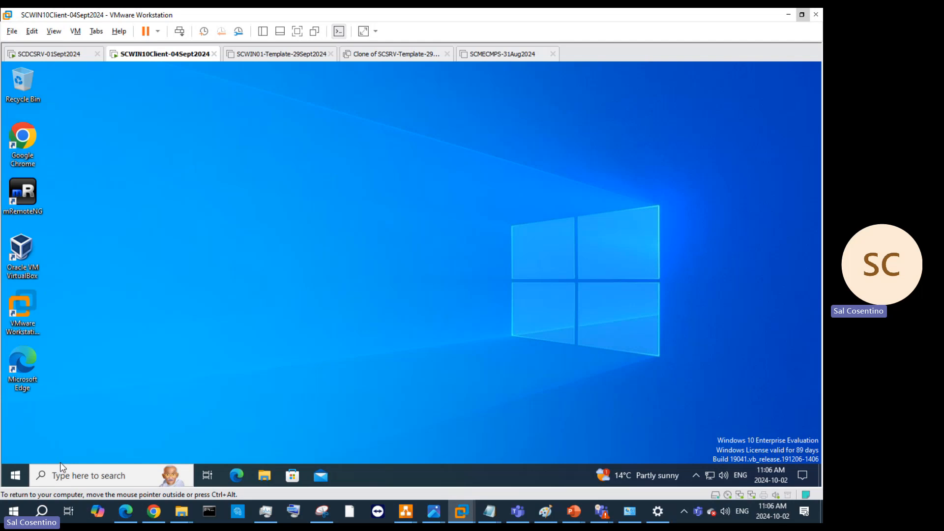
Sign out of the guest and try signing in as Other user 'WDAGadmin', which is rejected
click(179, 31)
click(392, 235)
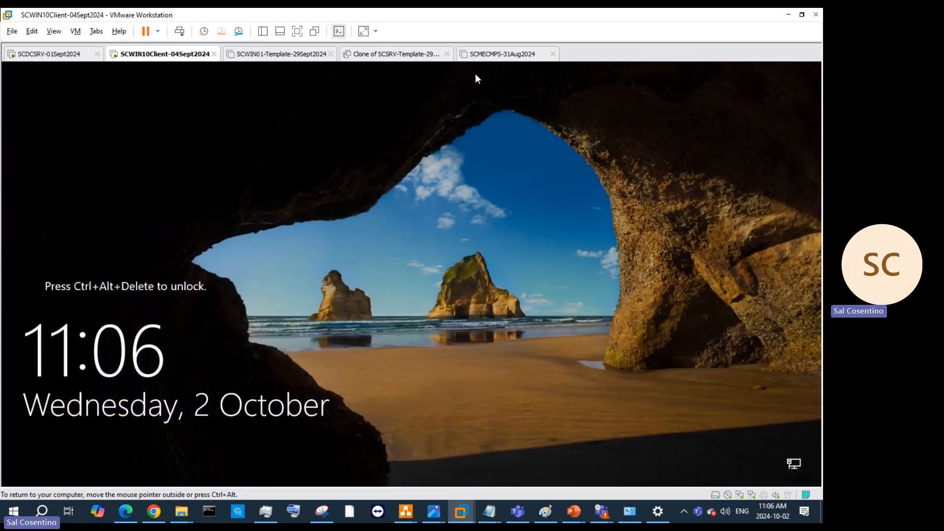
click(180, 31)
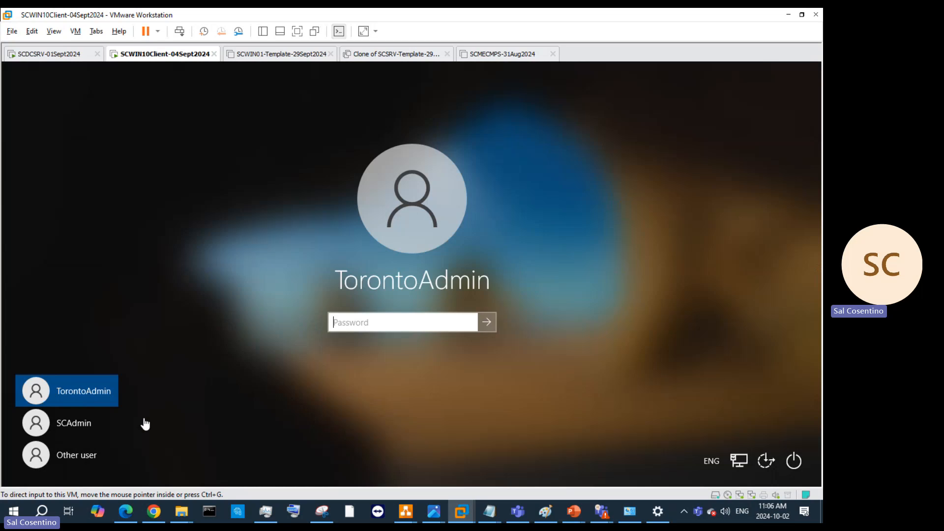
click(96, 450)
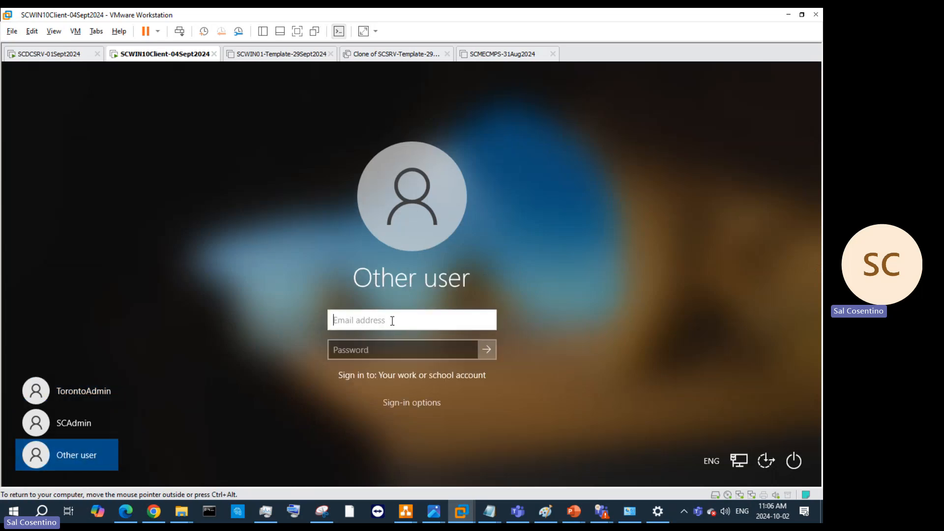
text(WDAGadmin)
key(Tab)
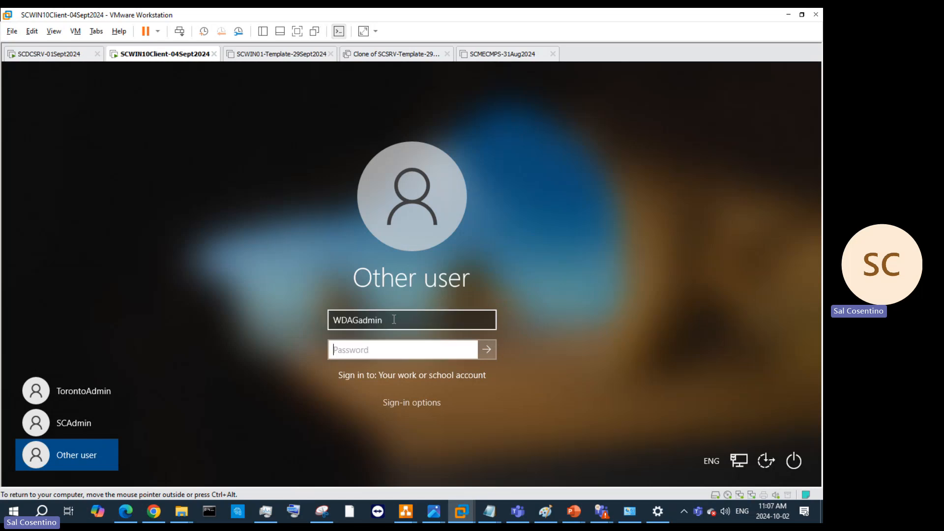
text(•••••••••••••••)
key(Return)
click(407, 343)
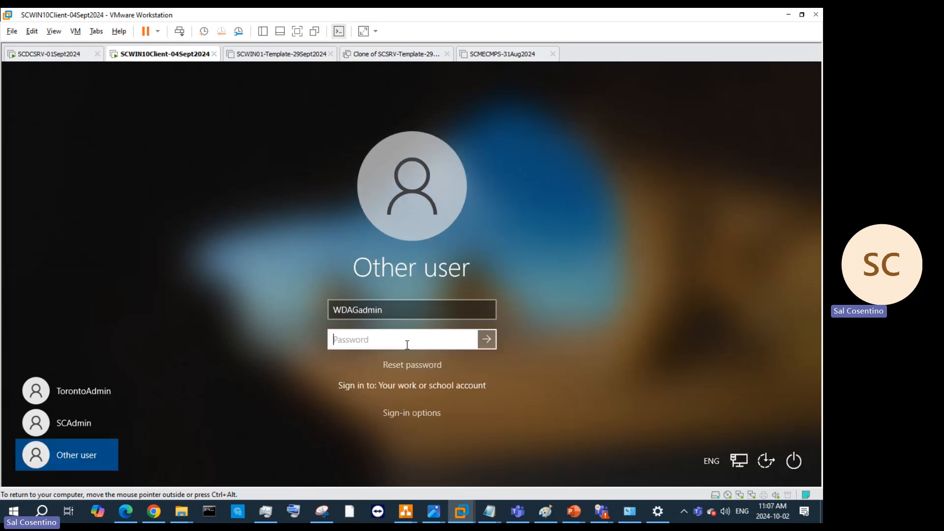
Retry the password, correct the user name to 'WDAGAdmin', and retry; the sign-in is still rejected
text(•)
key(BackSpace)
text(••••••••••)
key(Return)
key(Return)
click(364, 310)
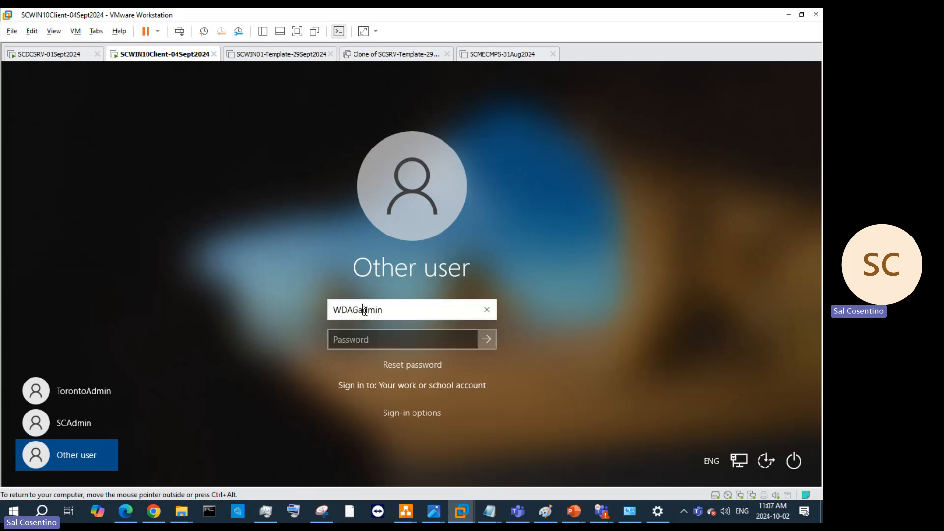
key(BackSpace)
text(A)
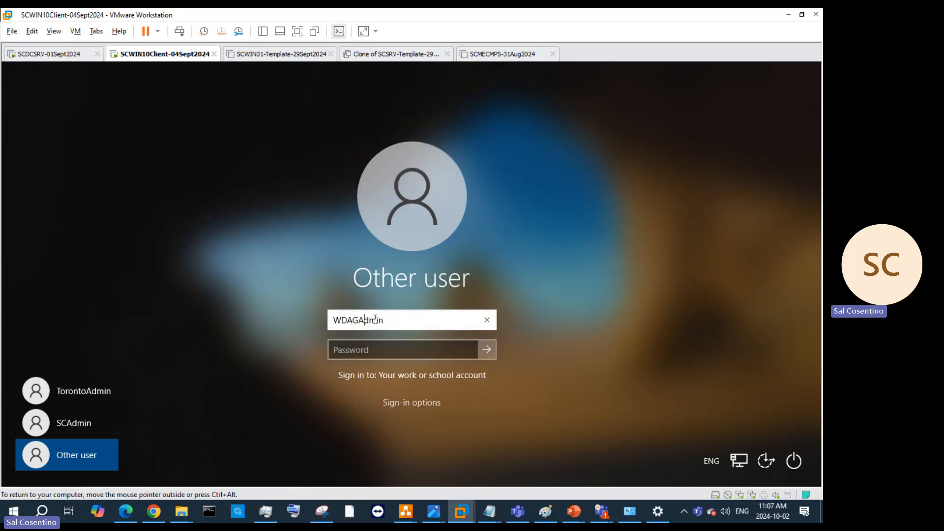
click(384, 348)
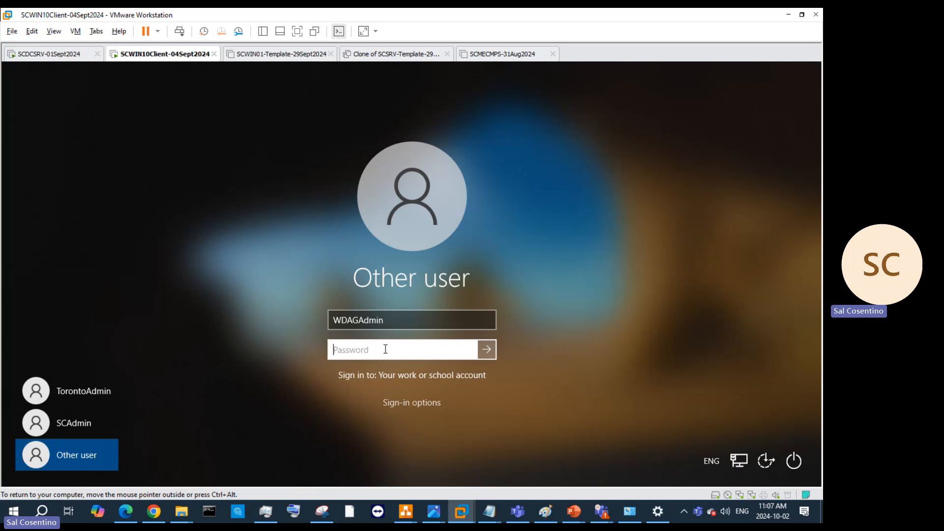
text(••••••••••••)
key(Return)
click(388, 349)
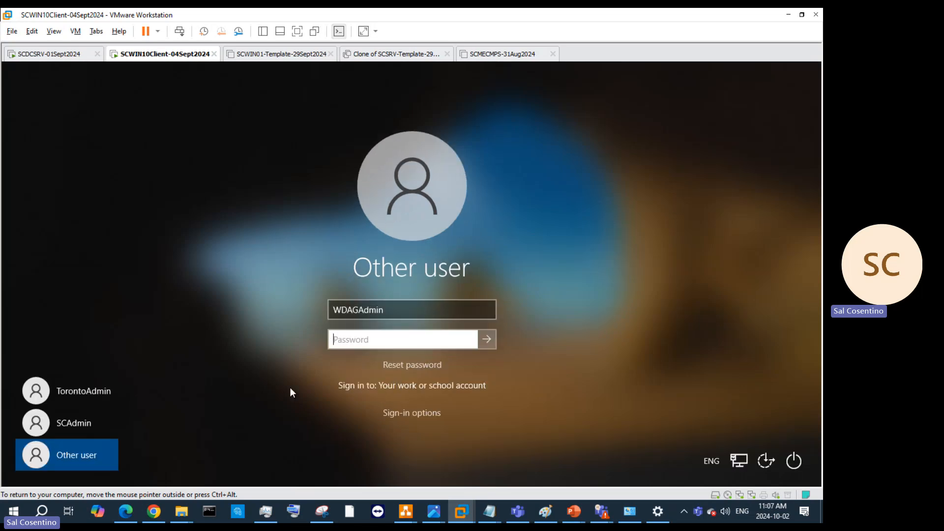
Sign in as the administrator account with its password instead
click(84, 393)
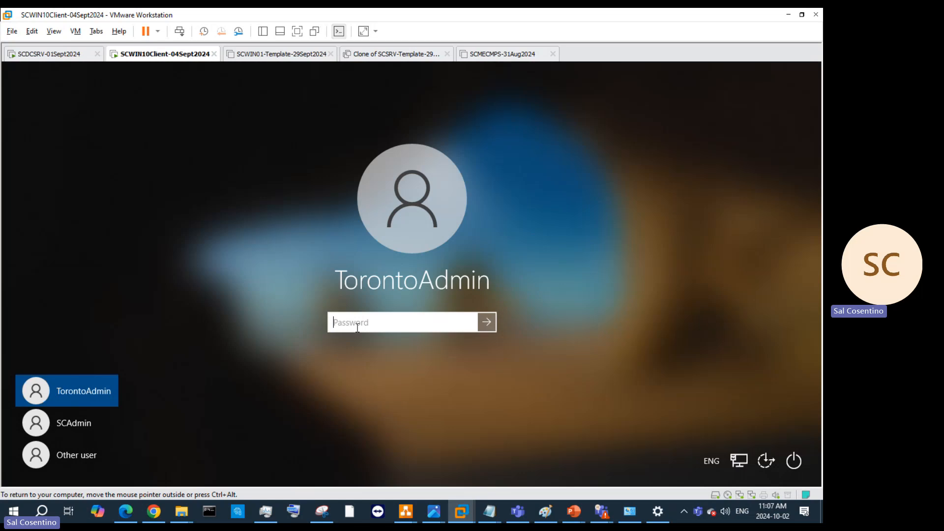
text(••••••••••••)
key(BackSpace)
key(BackSpace)
key(BackSpace)
key(BackSpace)
key(BackSpace)
key(BackSpace)
key(BackSpace)
key(BackSpace)
key(BackSpace)
key(BackSpace)
key(BackSpace)
key(BackSpace)
text(••••••••••••••••)
key(Return)
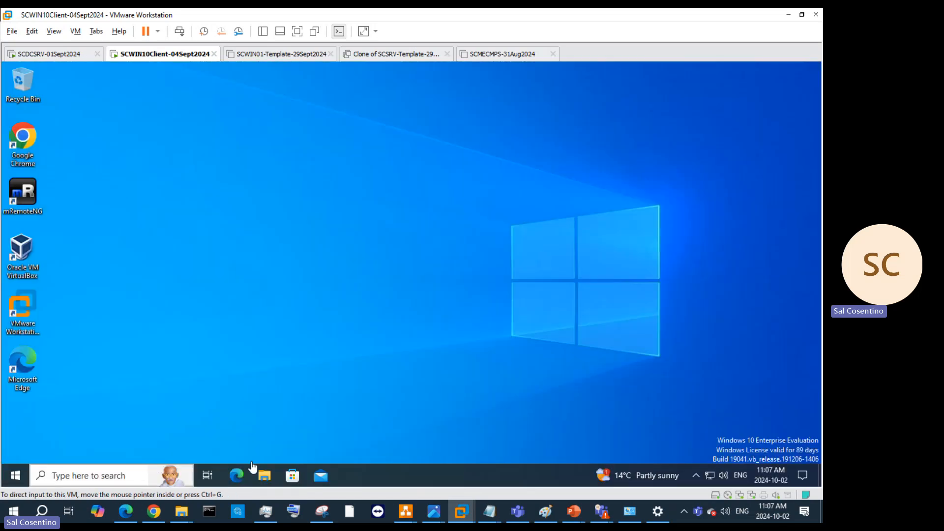
Open a command prompt from the Start quick-links menu and run lusrmgr.msc
right_click(7, 483)
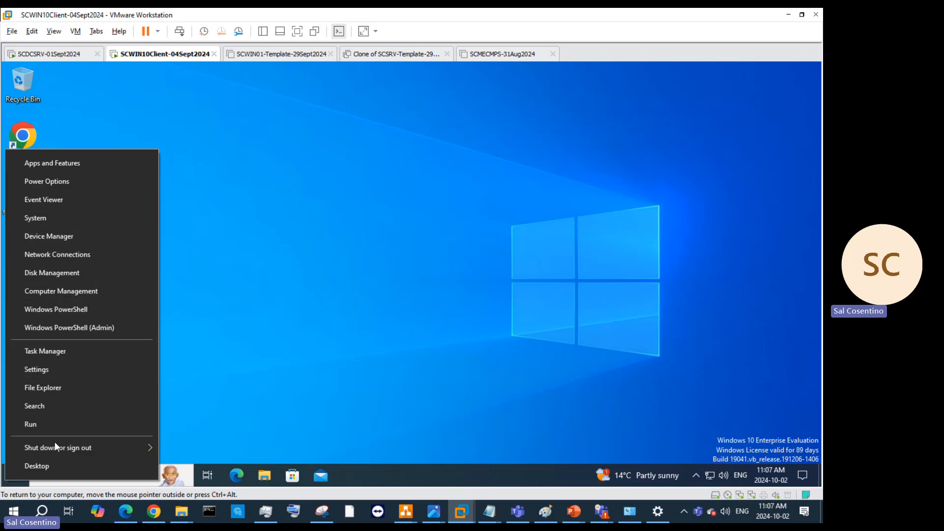
click(49, 420)
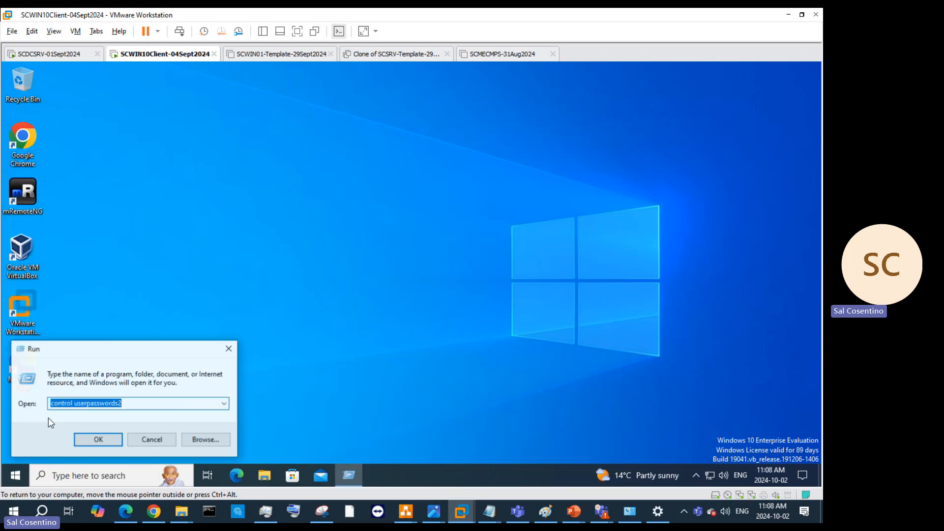
text(cmd)
key(Return)
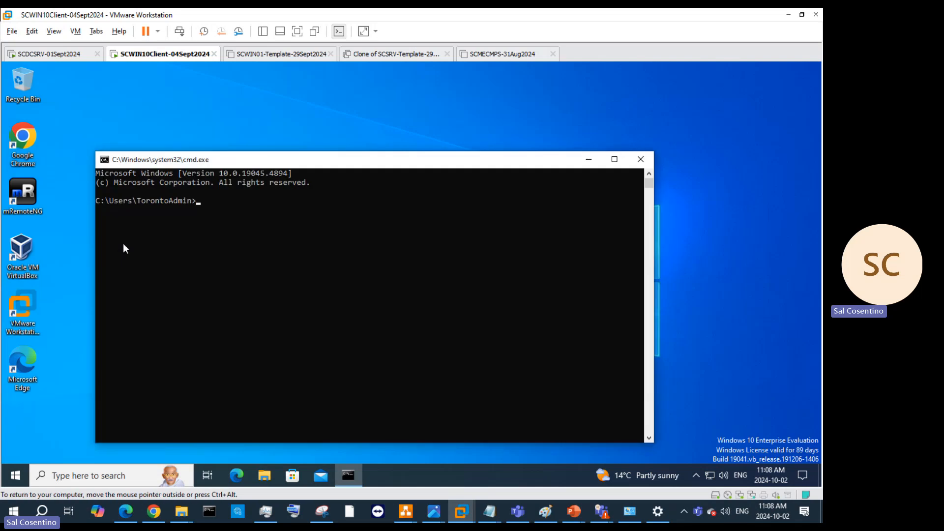
text(lusrmgr,msc)
key(Return)
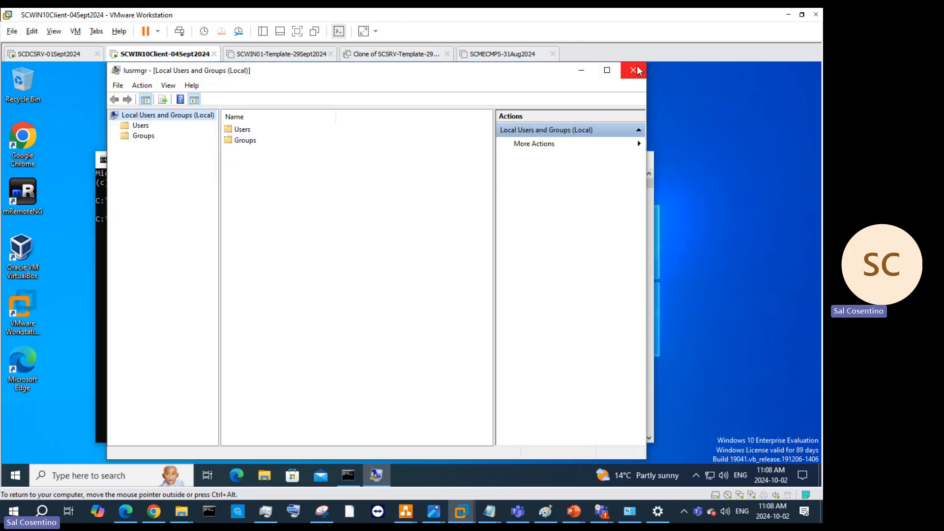
In Users, start Set Password on WDAGUtilityAccount, then cancel it
click(141, 127)
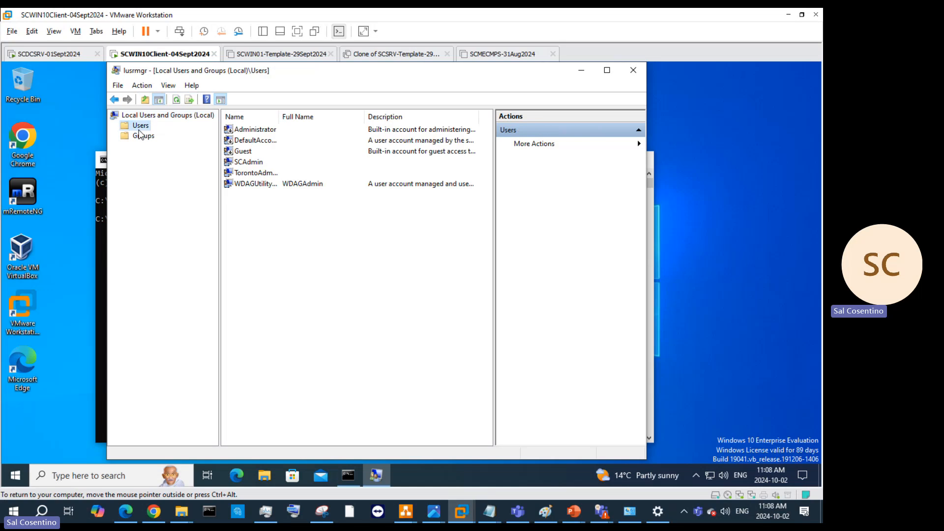
click(239, 187)
right_click(241, 187)
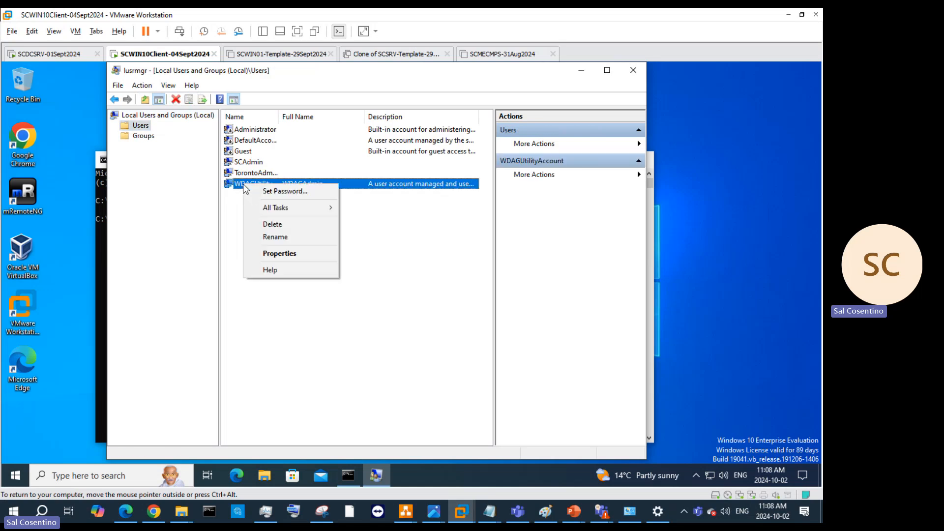
click(285, 191)
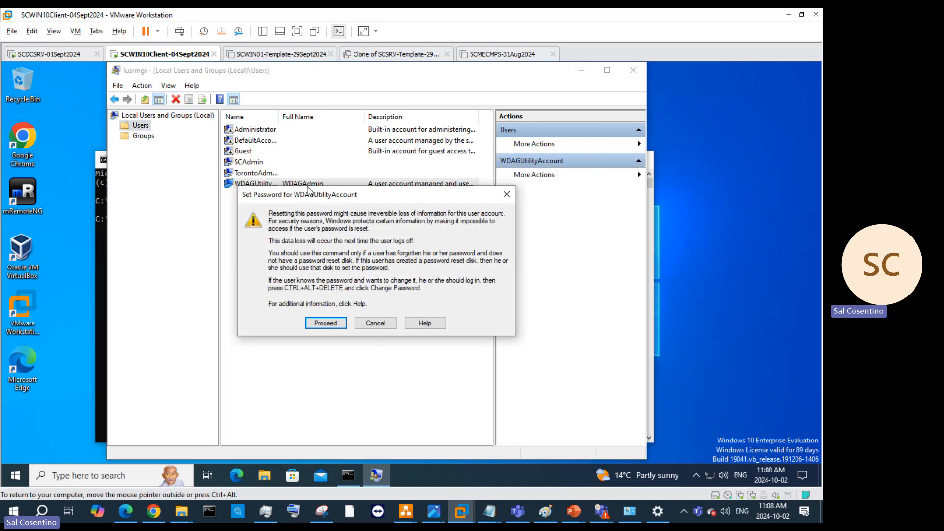
click(334, 322)
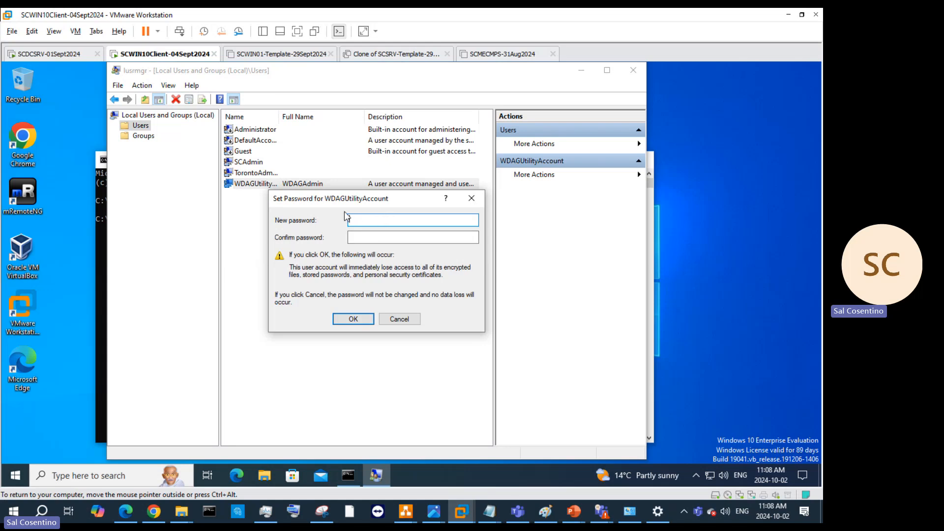
click(240, 187)
click(471, 199)
Review WDAGUtilityAccount's General, Member Of and Profile properties, then close them
right_click(251, 188)
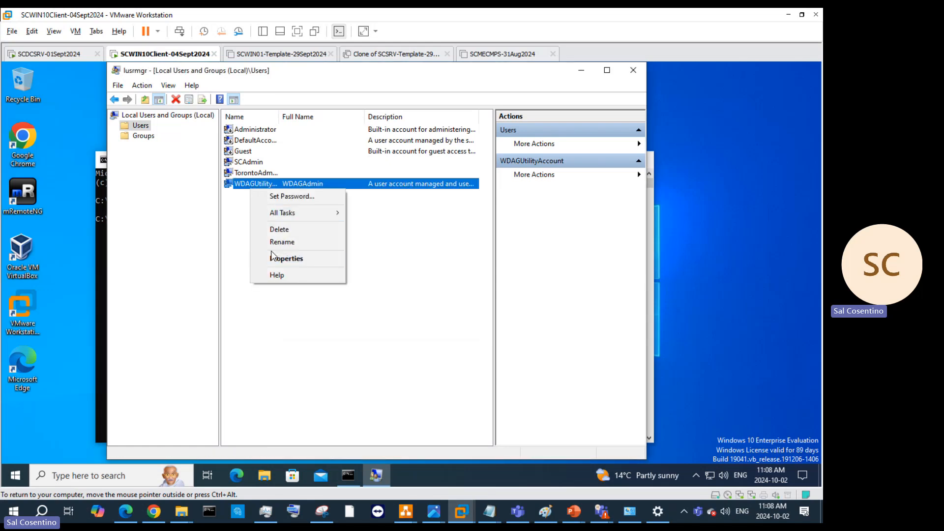
click(285, 259)
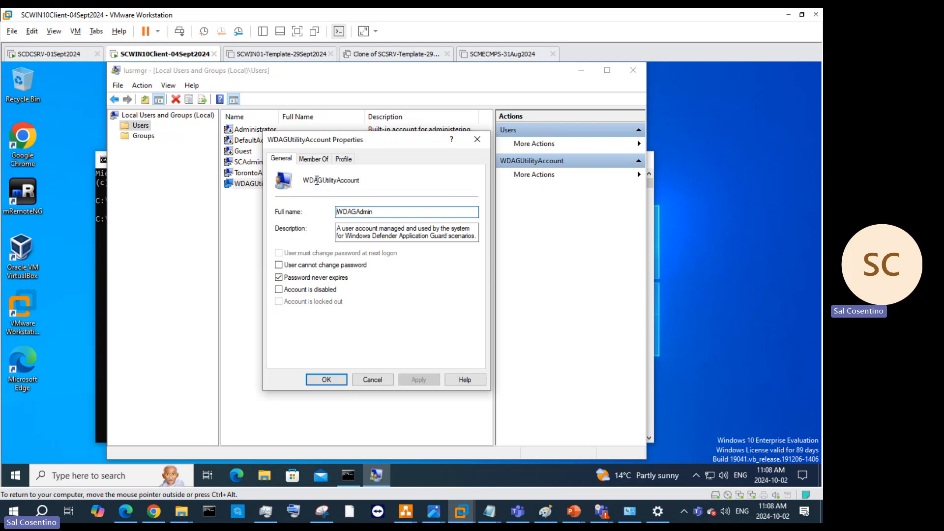
click(313, 159)
click(343, 158)
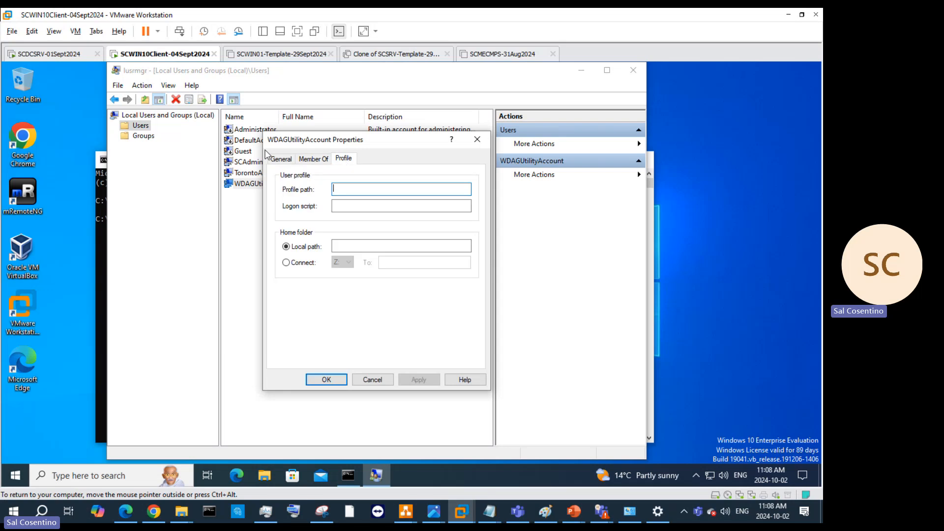
click(279, 159)
key(Escape)
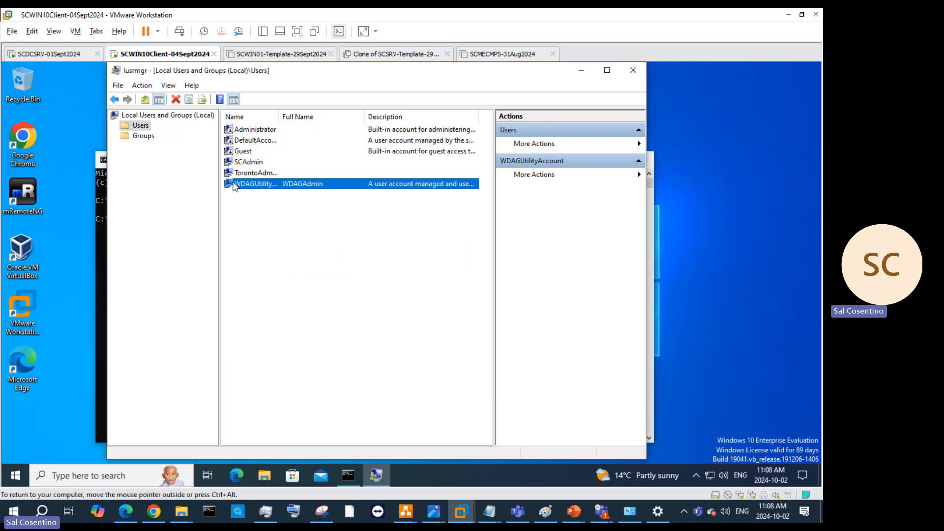
Rename WDAGUtilityAccount to WDAGAdmin
right_click(234, 183)
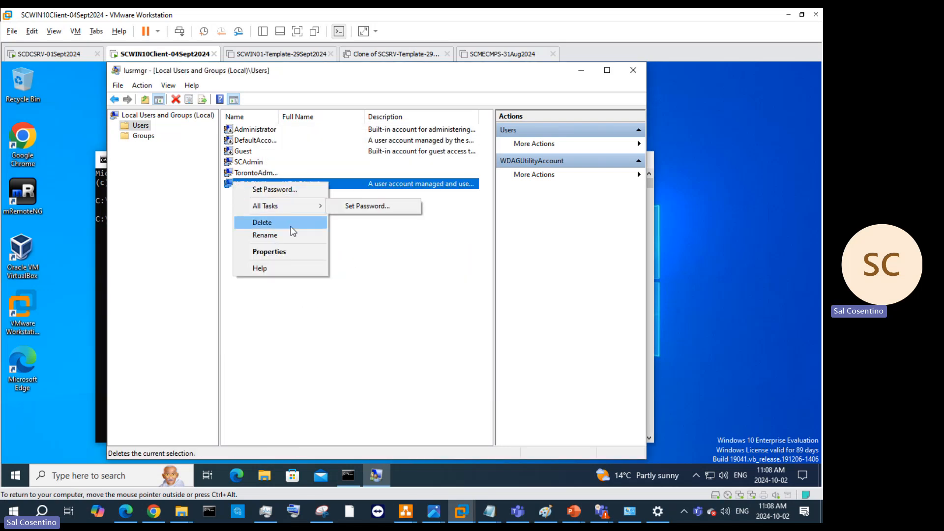
click(289, 242)
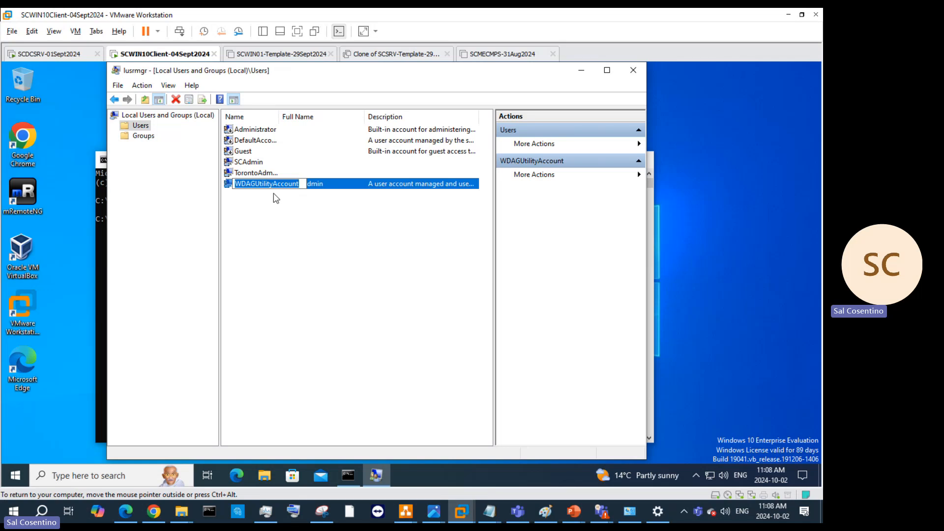
text(WDAGAdmin)
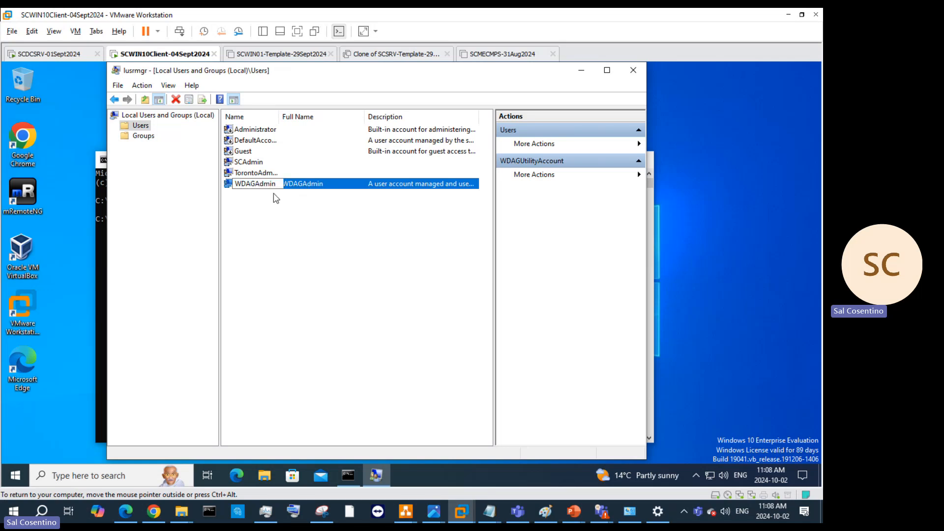
double_click(261, 182)
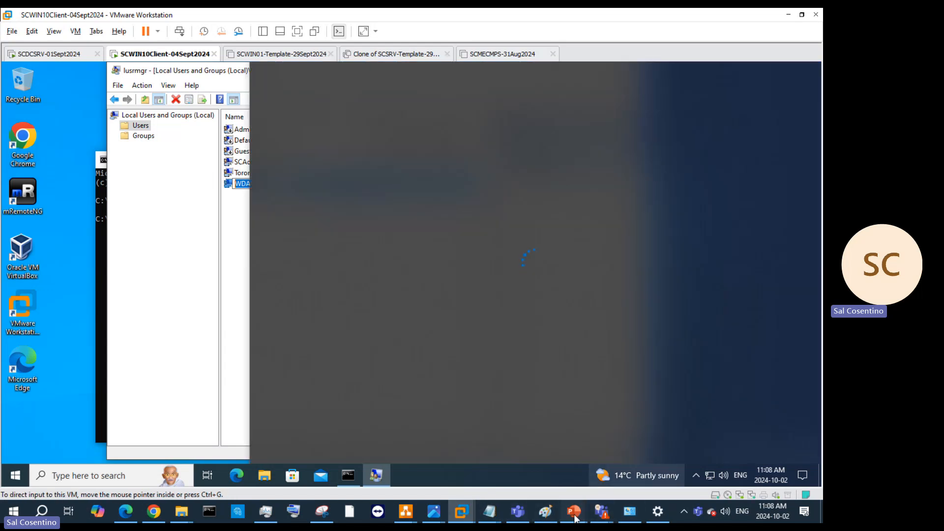
Add a 'WDAGADmin' bullet after the last line of slide 12 in the WDAGUtility deck, then minimize PowerPoint
click(573, 513)
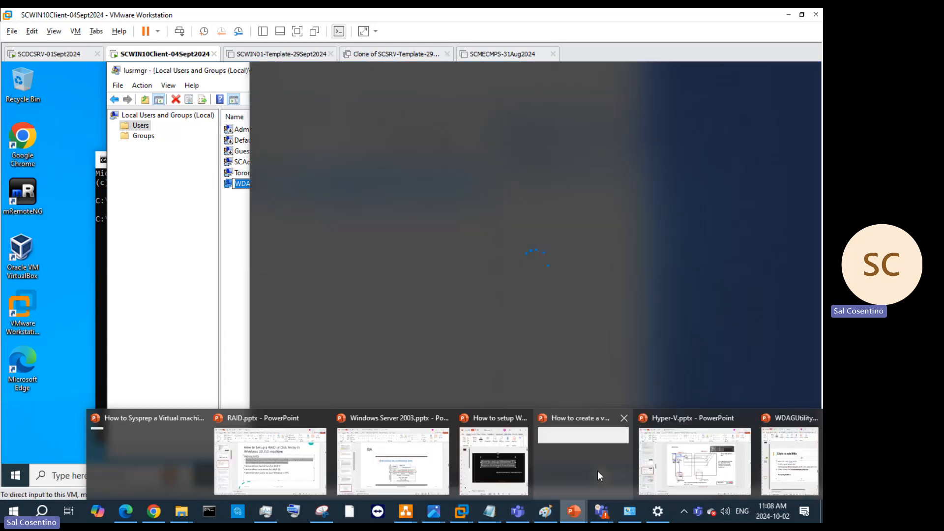
click(766, 455)
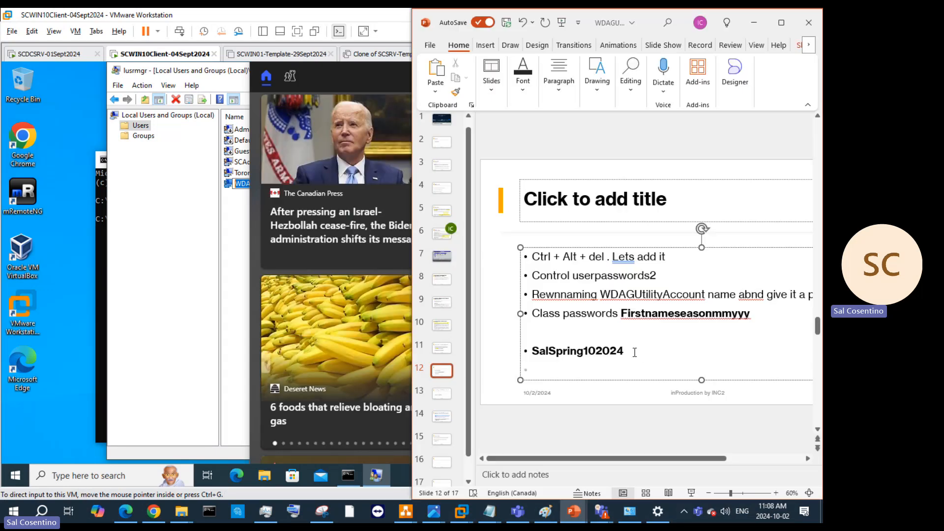
click(565, 375)
key(ctrl+v)
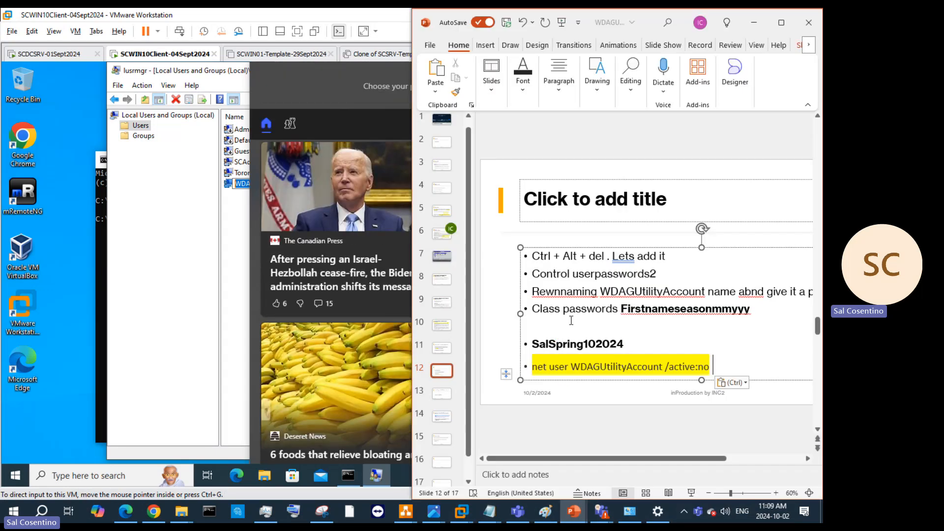
drag(712, 366, 508, 372)
text(WDA)
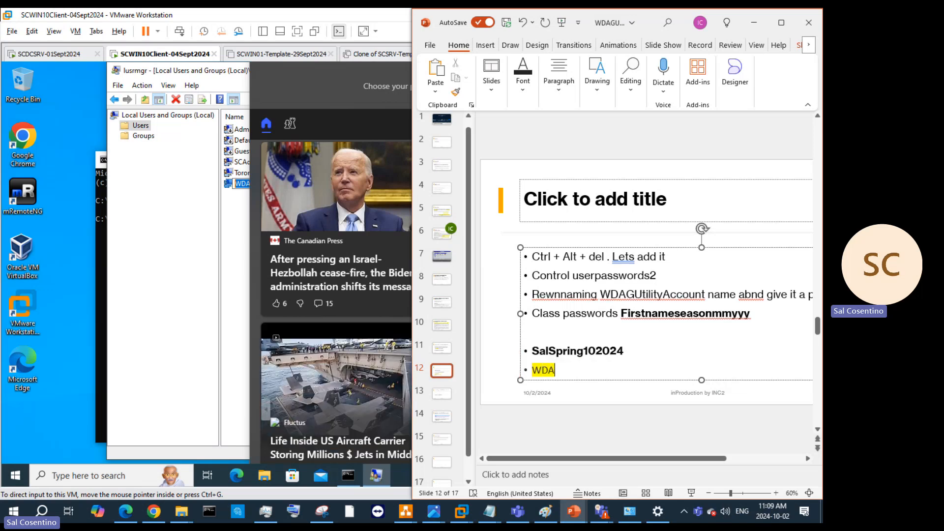
text(GADmin)
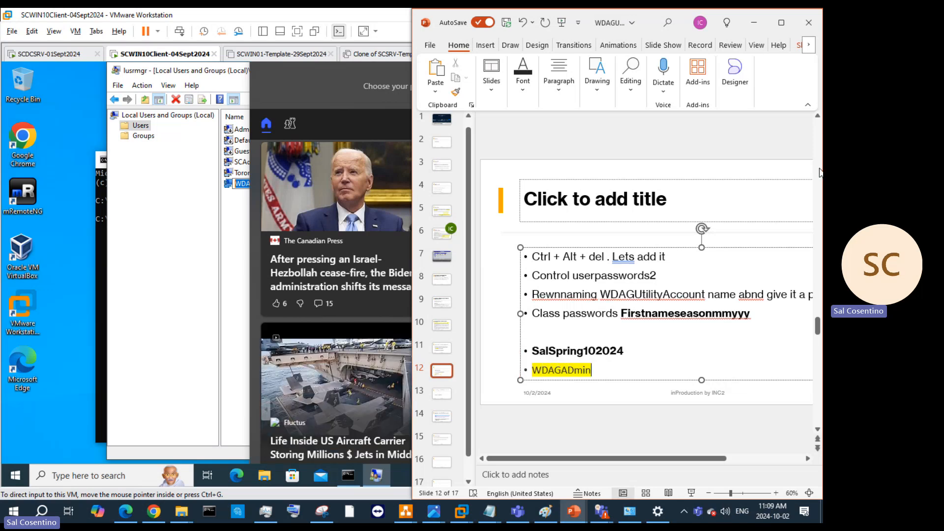
click(754, 22)
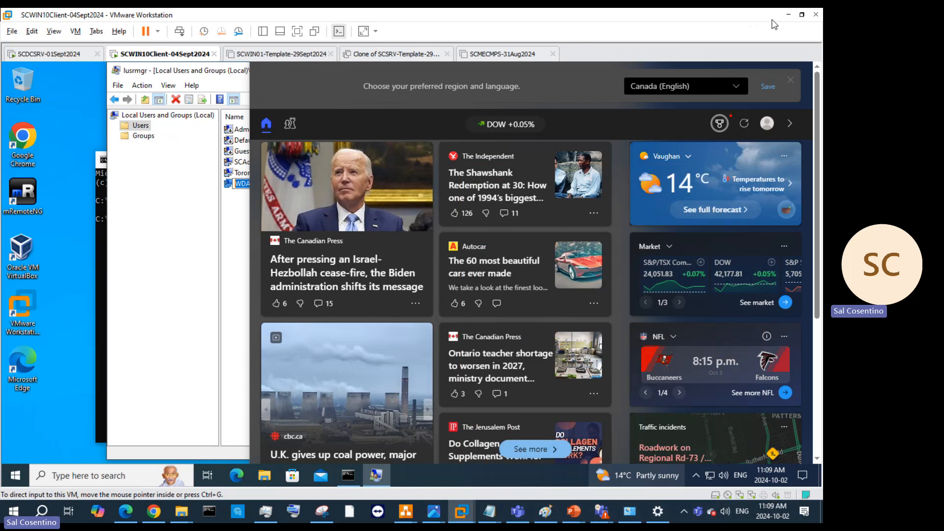
Commit the WDAGAdmin rename, refresh the user list, and dismiss the close-blocked and save errors
click(190, 188)
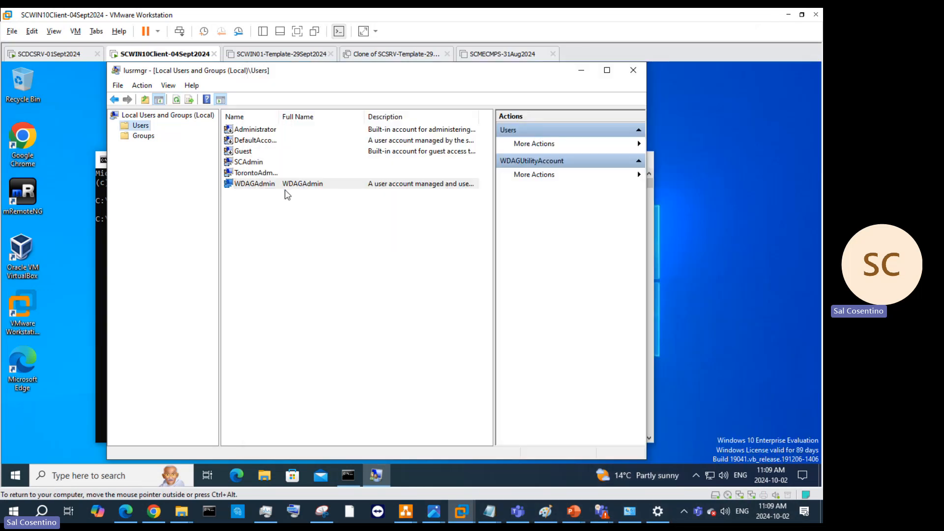
click(279, 211)
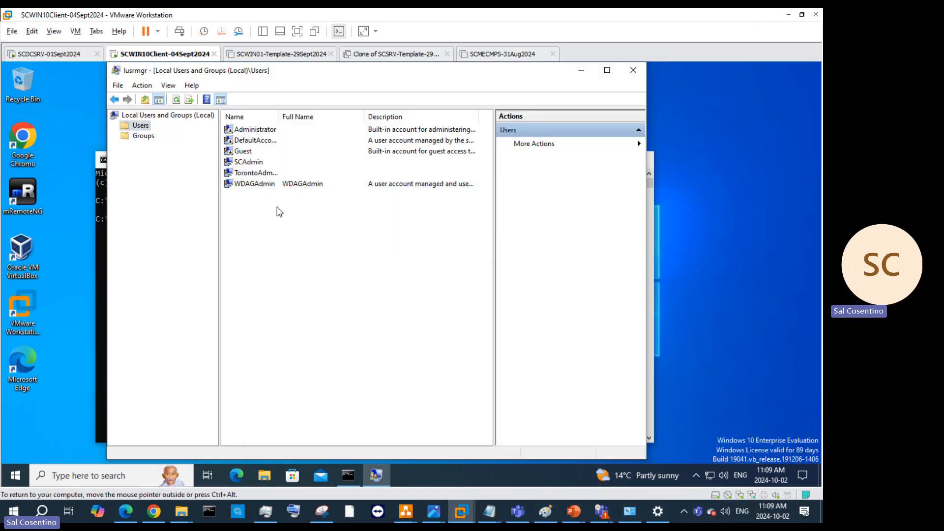
click(176, 99)
click(641, 70)
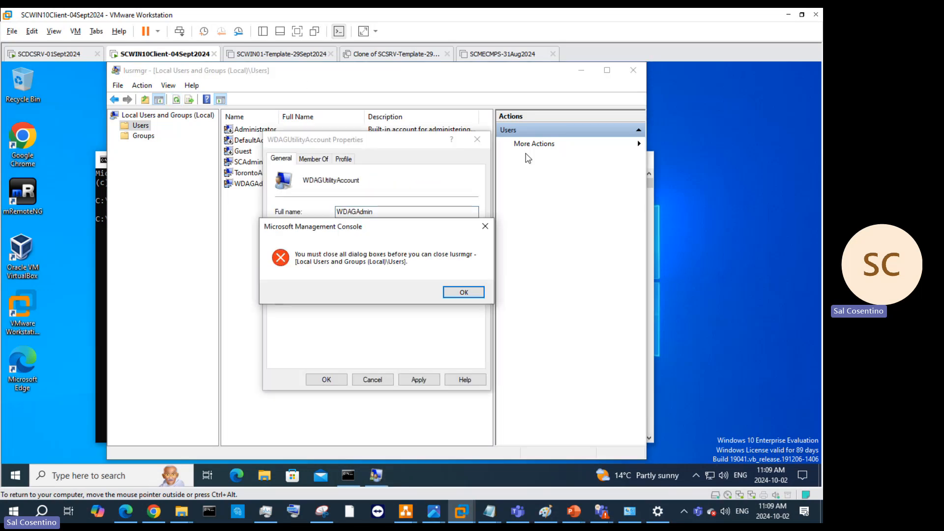
click(446, 291)
click(407, 382)
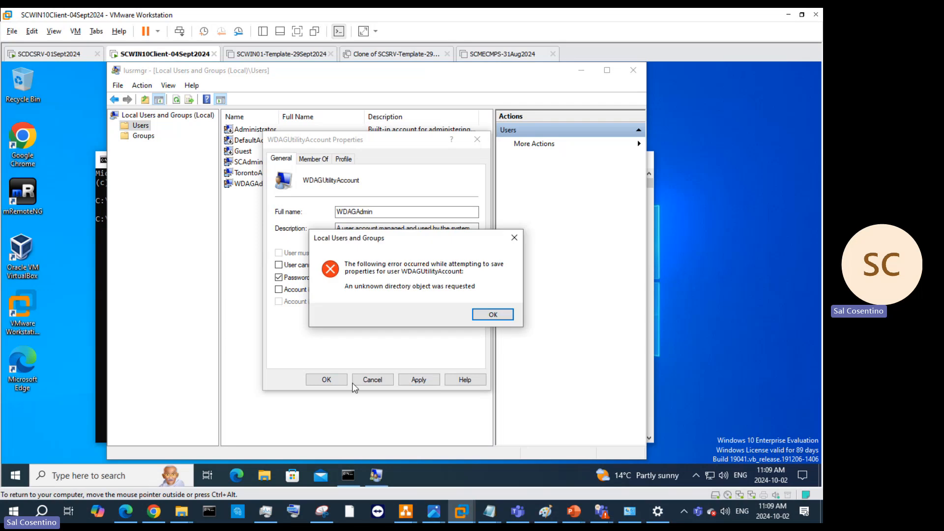
click(487, 315)
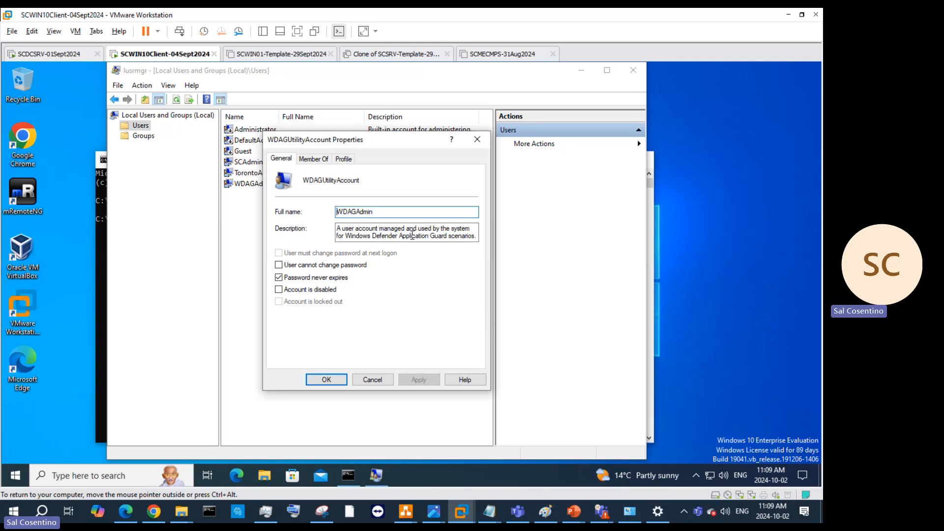
Close the account properties and Export List dialogs, close Local Users and Groups, and type 'shut' at the prompt
click(313, 159)
click(342, 159)
click(477, 140)
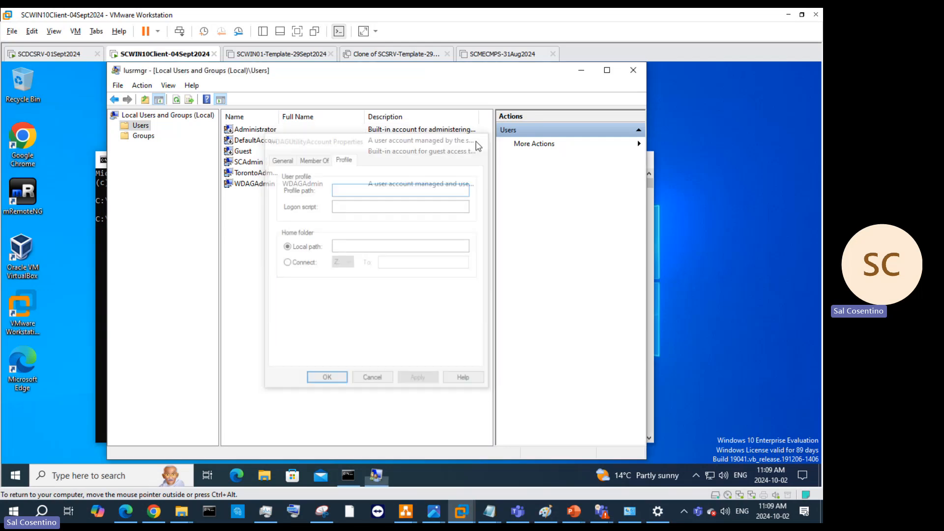
click(253, 188)
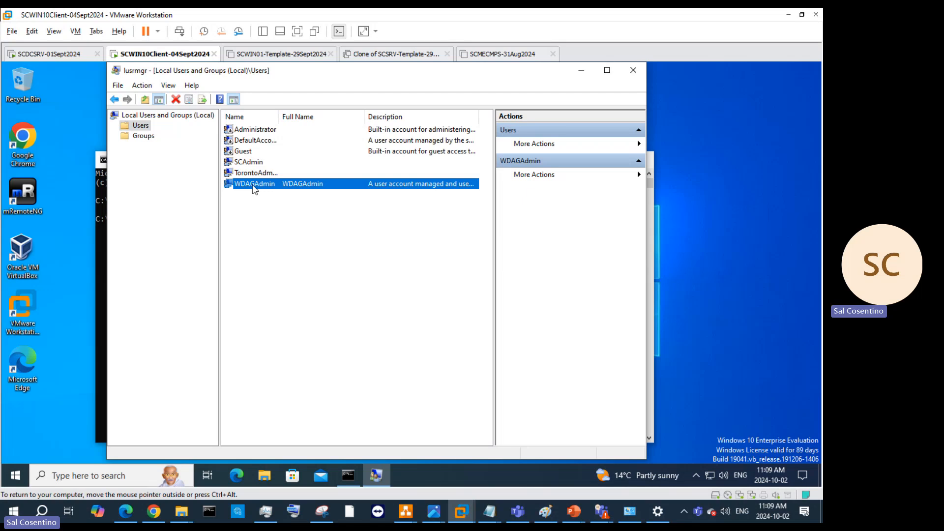
right_click(254, 188)
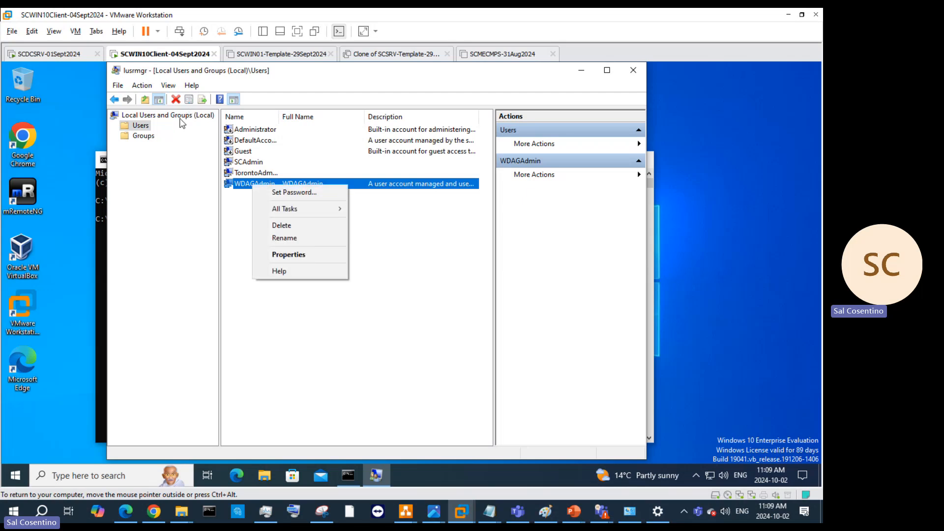
click(181, 238)
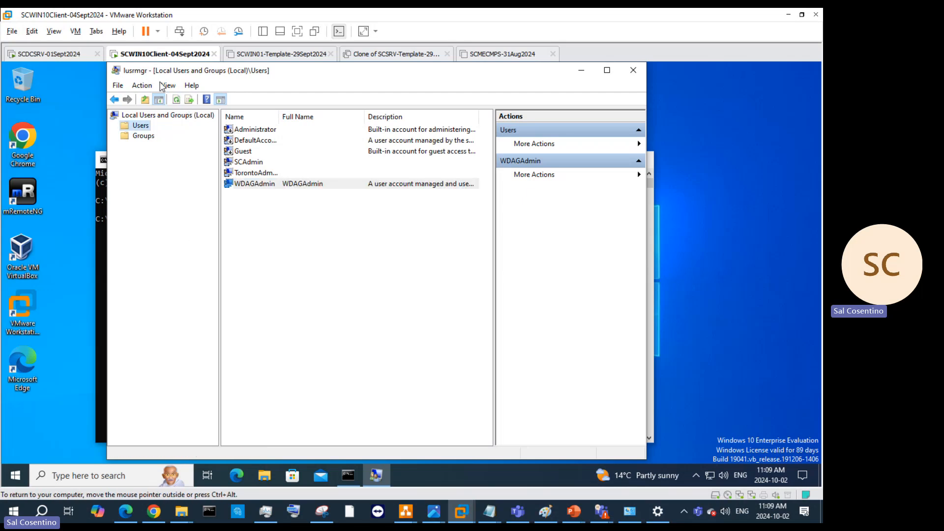
click(176, 99)
click(176, 99)
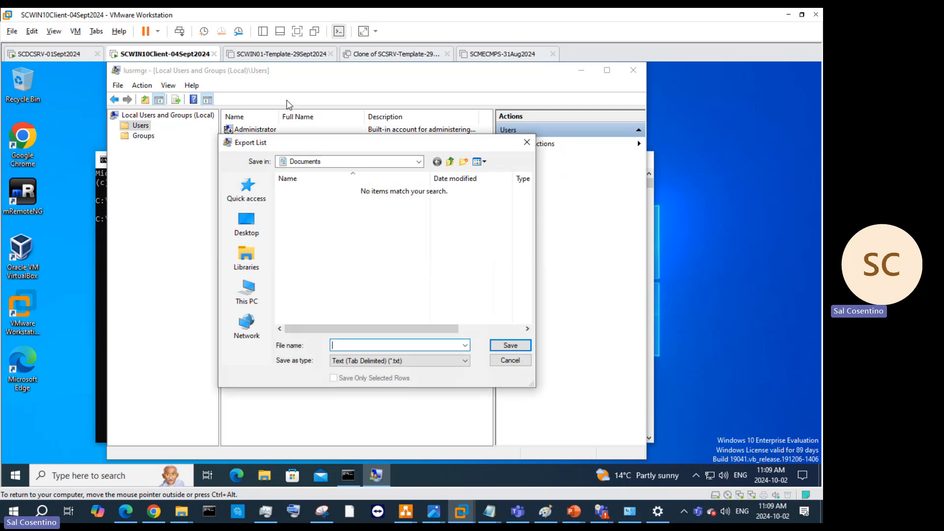
click(526, 142)
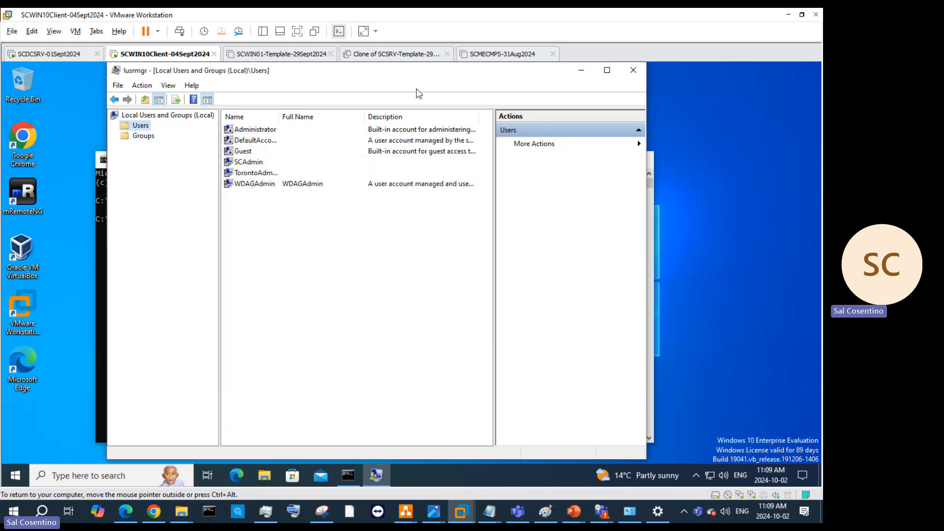
click(633, 70)
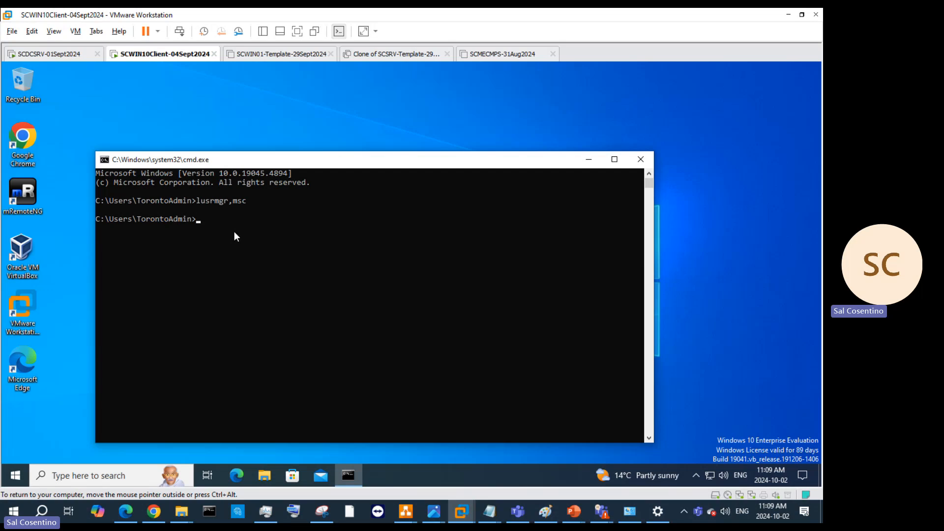
text(shut)
drag(275, 218, 211, 220)
Close the command prompt and sign out from the Start quick-links menu
click(641, 159)
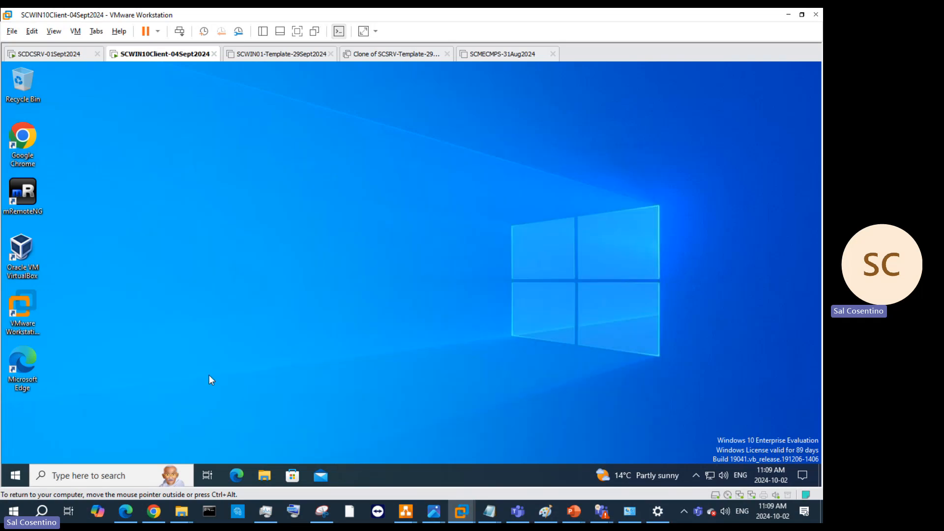
right_click(16, 475)
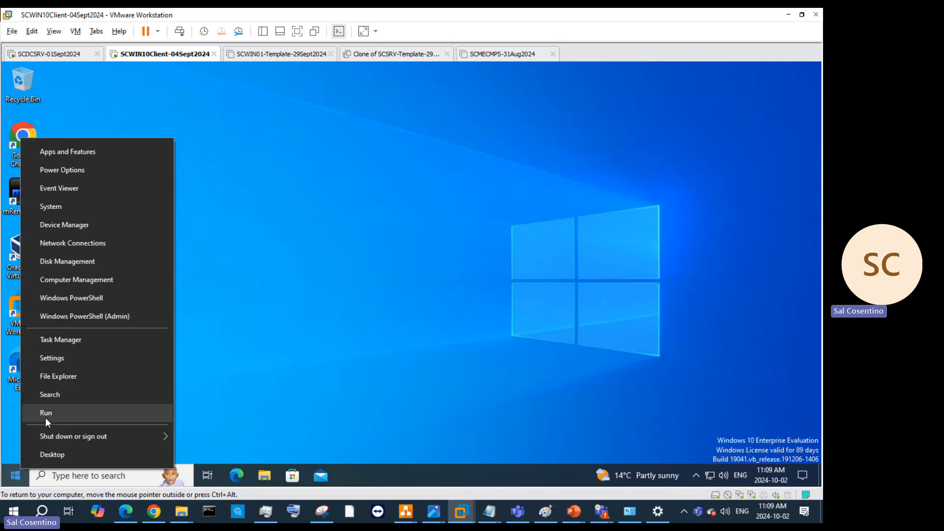
mouse_move(67, 437)
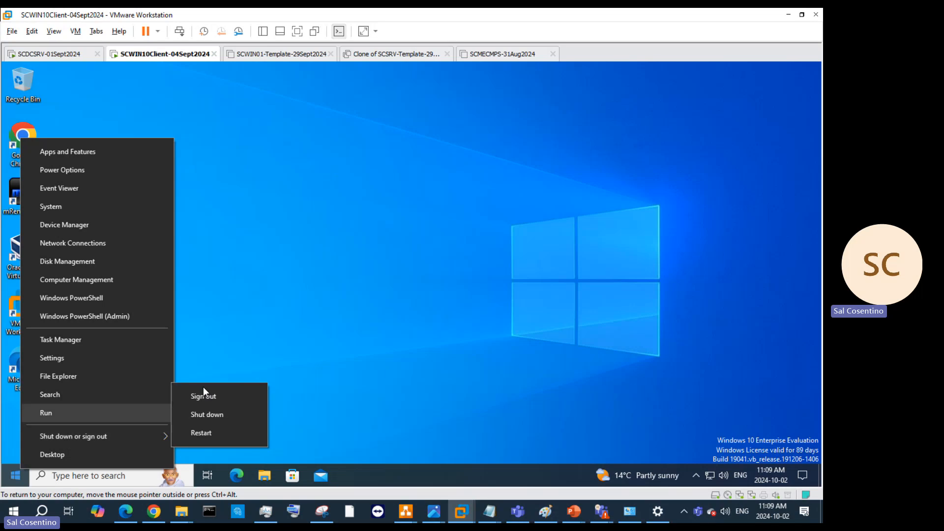
click(216, 400)
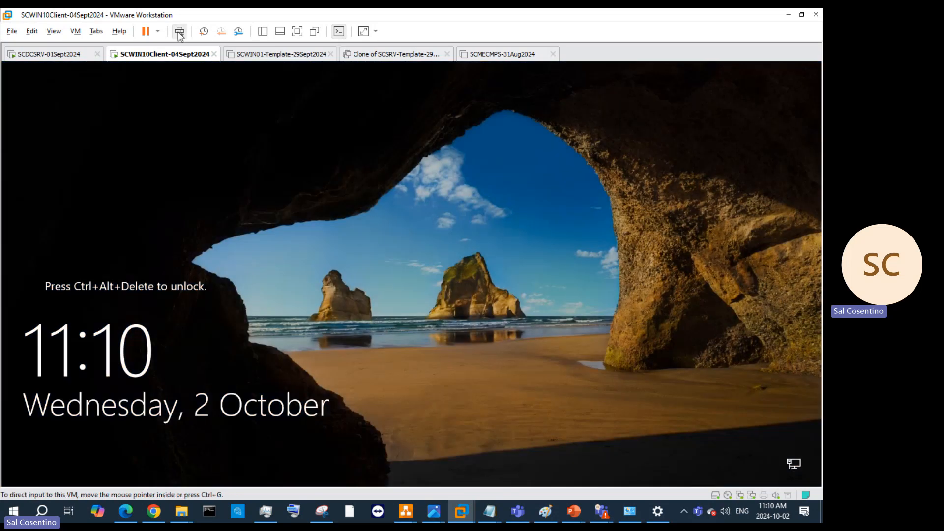
Try signing in as Other user 'WDAGAdmin' with two passwords; both are rejected
click(179, 31)
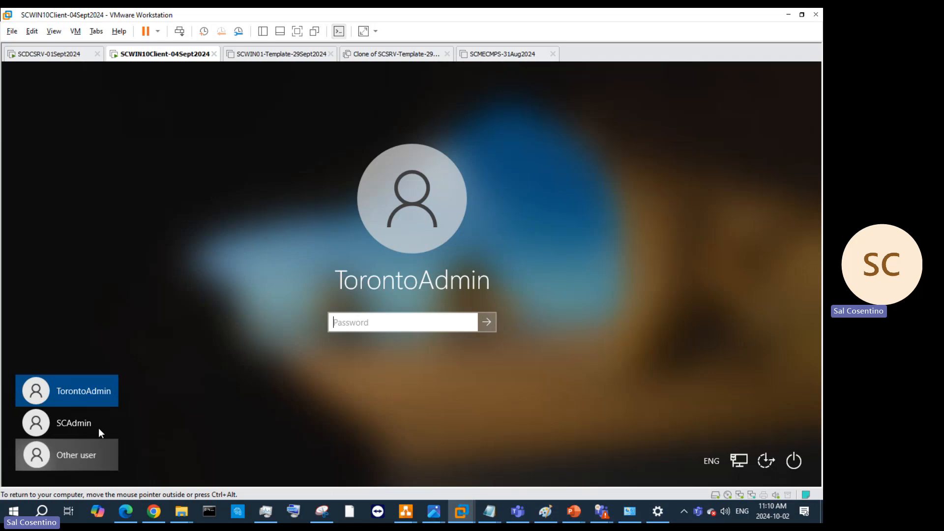
click(73, 455)
text(WDA)
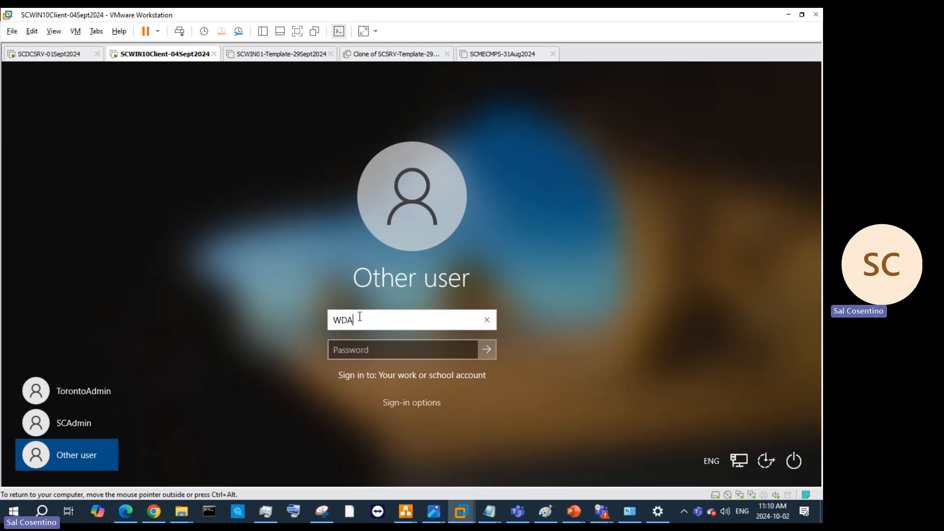
text(GAdmin)
key(Tab)
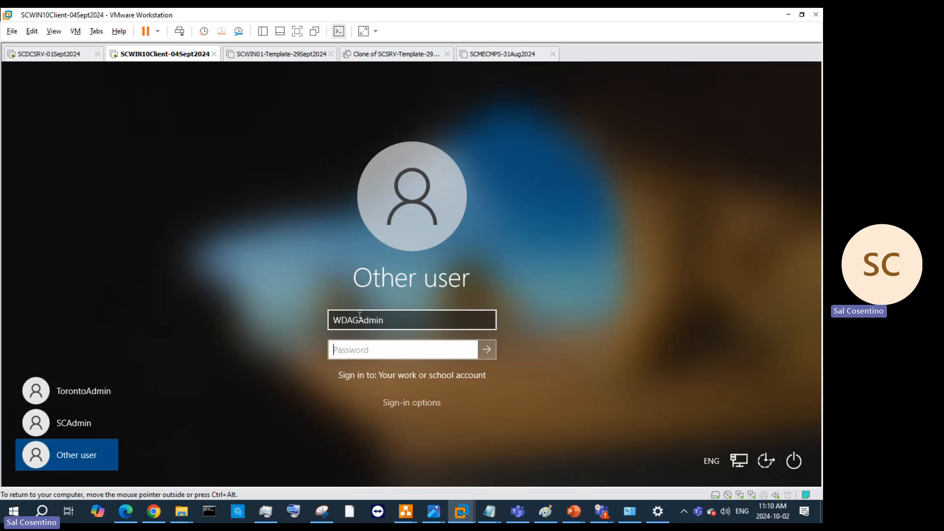
text(•••••••••••••••)
key(Return)
click(396, 342)
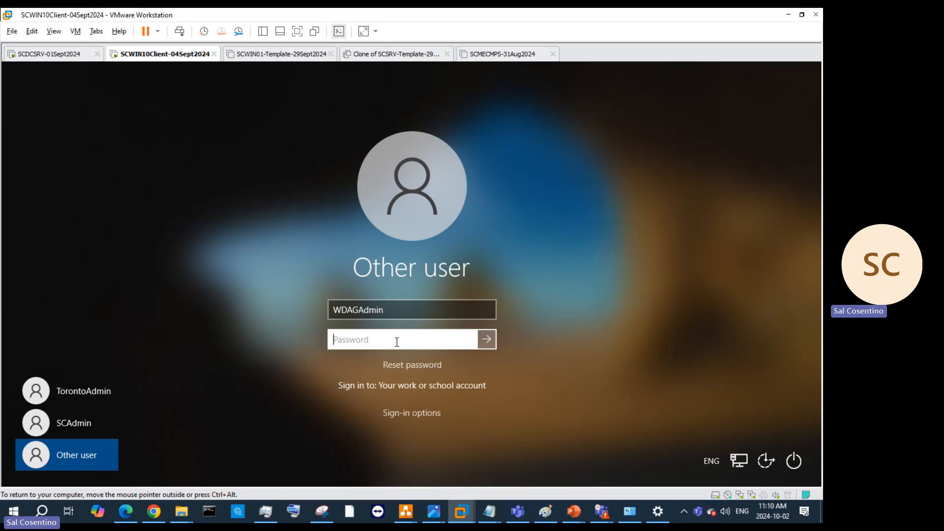
text(••••••••••••••)
key(Return)
key(Return)
Change the user name to WDAGUtilityAccount, submit its password, and dismiss the incorrect-password error
drag(396, 312, 360, 312)
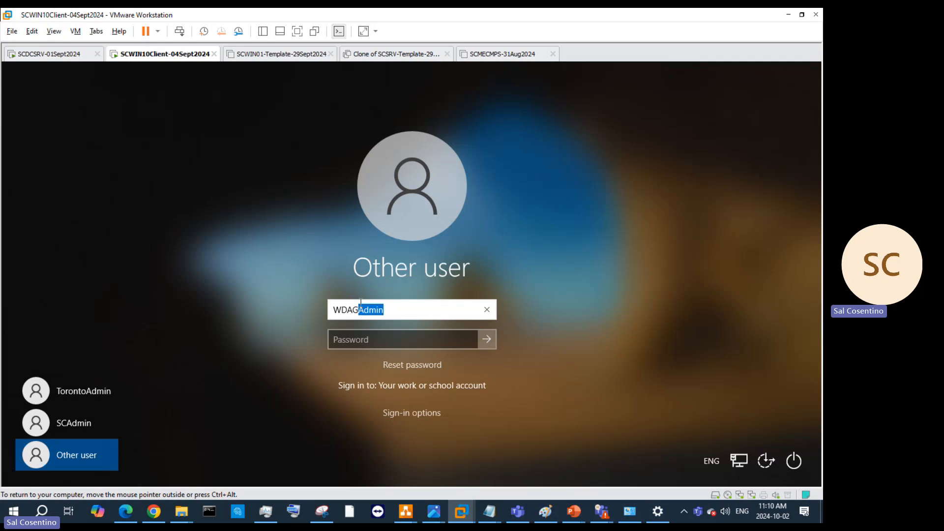
text(Utilit)
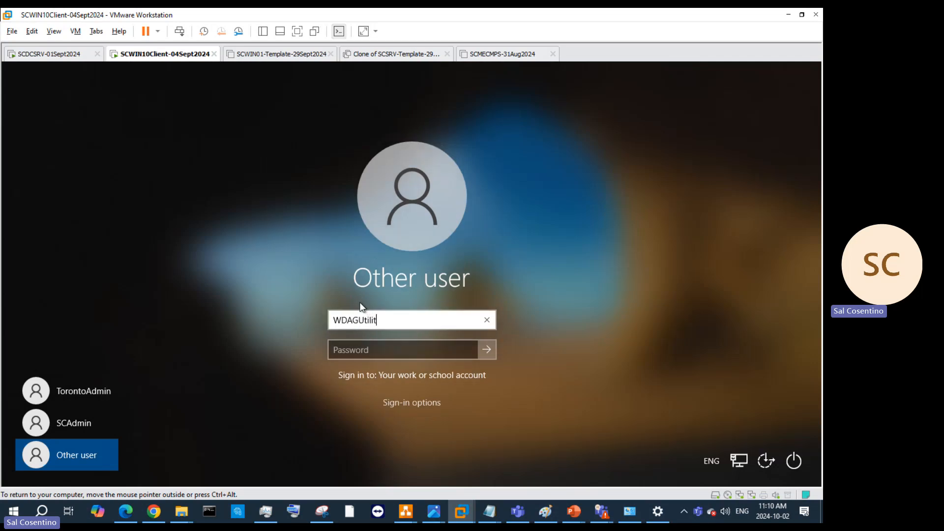
text(yAccoi)
text(nt)
key(Tab)
text(••••••)
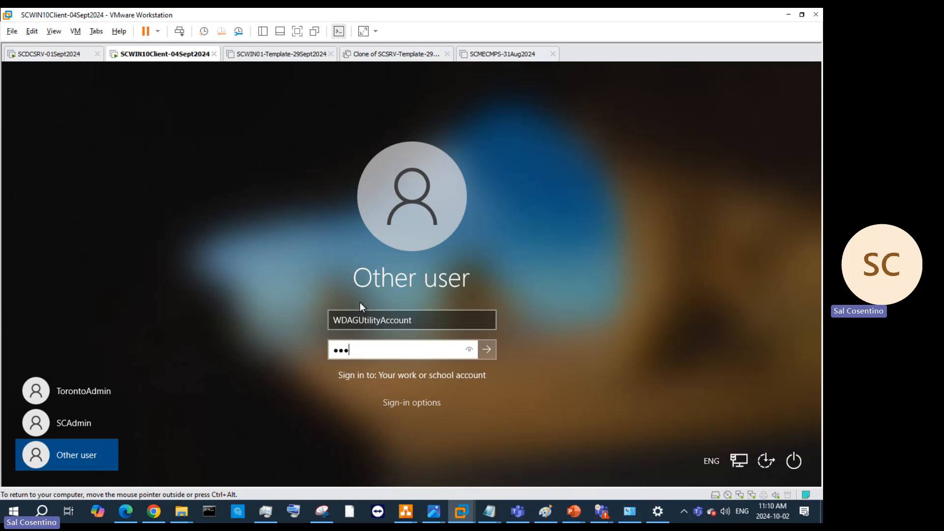
text(•••••••••)
key(Return)
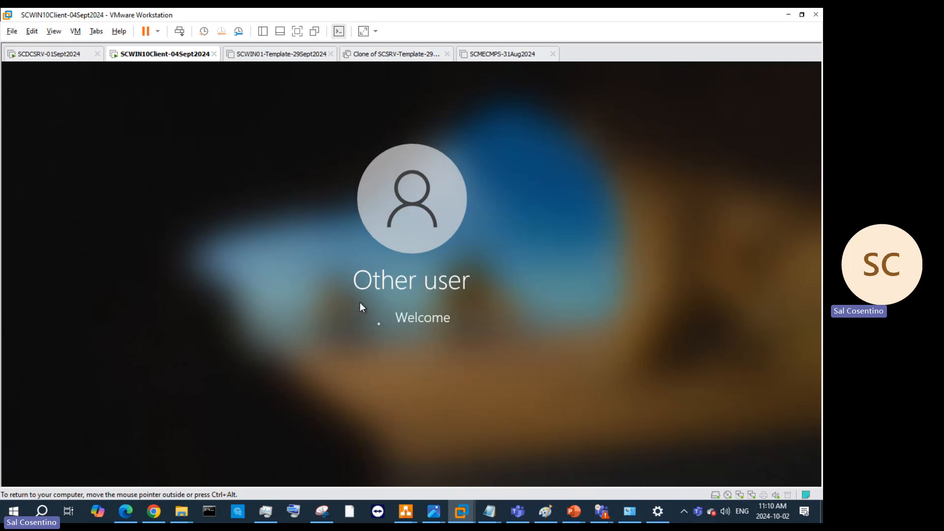
click(398, 343)
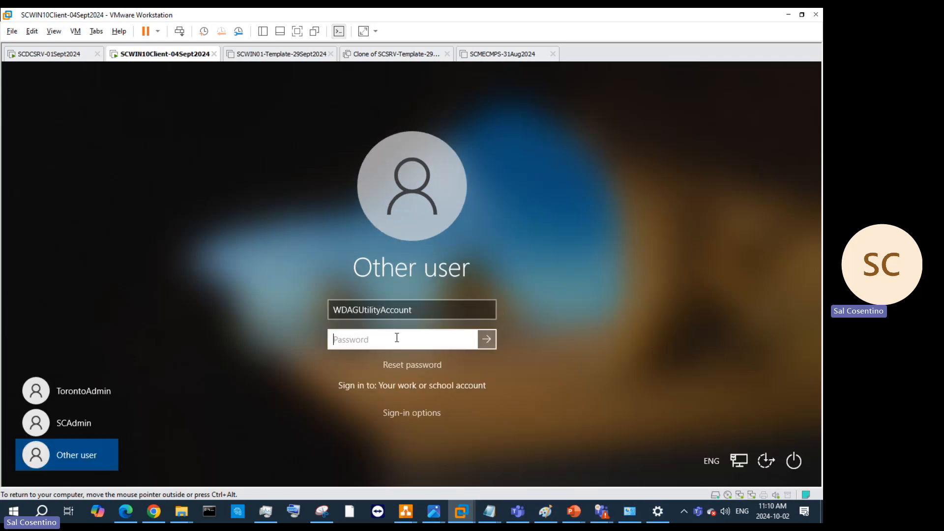
Sign in to the guest as TorontoAdmin with its password
click(55, 399)
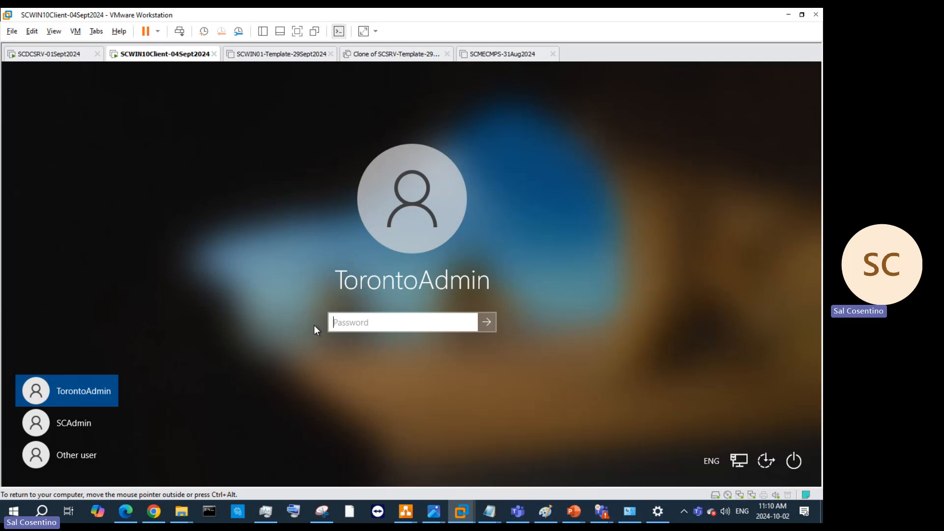
text(••••••••••)
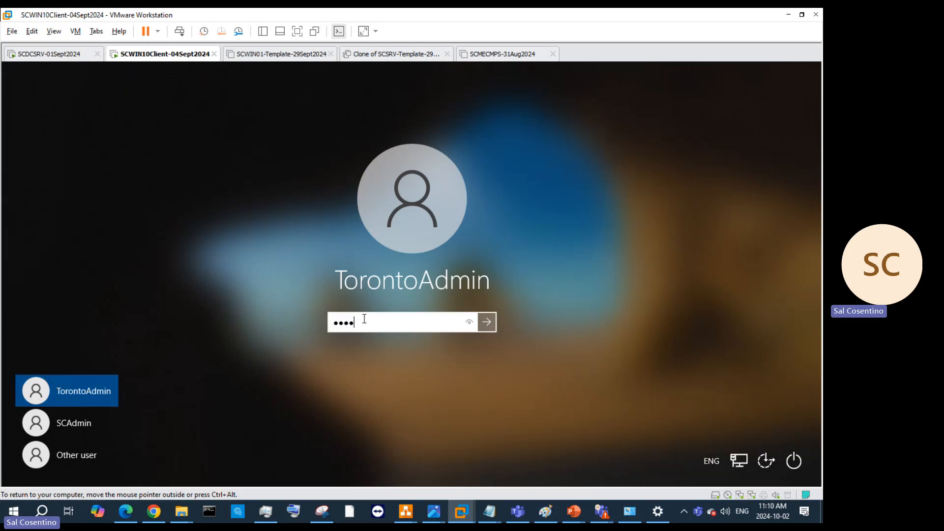
text(•••••)
key(Return)
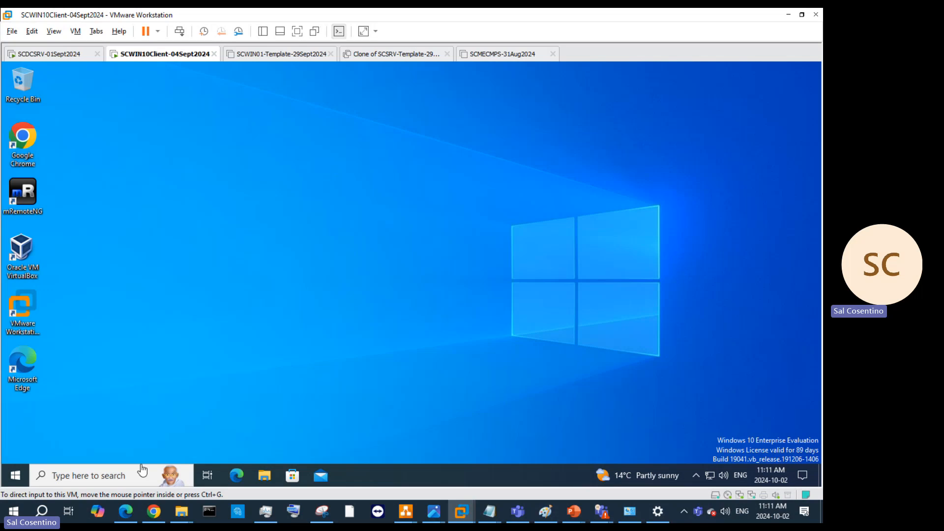
Open Computer Management, go to Local Users and Groups > Users, and open WDAGAdmin's properties
right_click(11, 472)
click(80, 283)
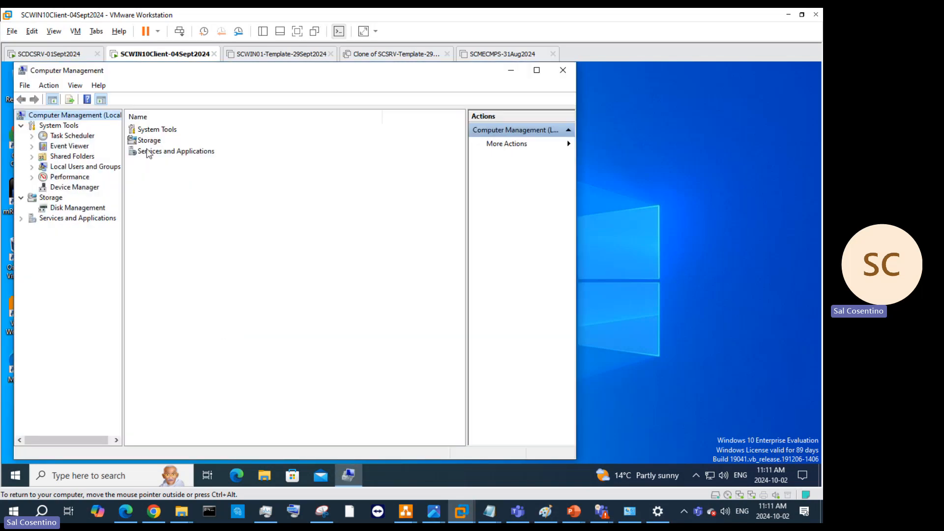
click(86, 170)
double_click(146, 129)
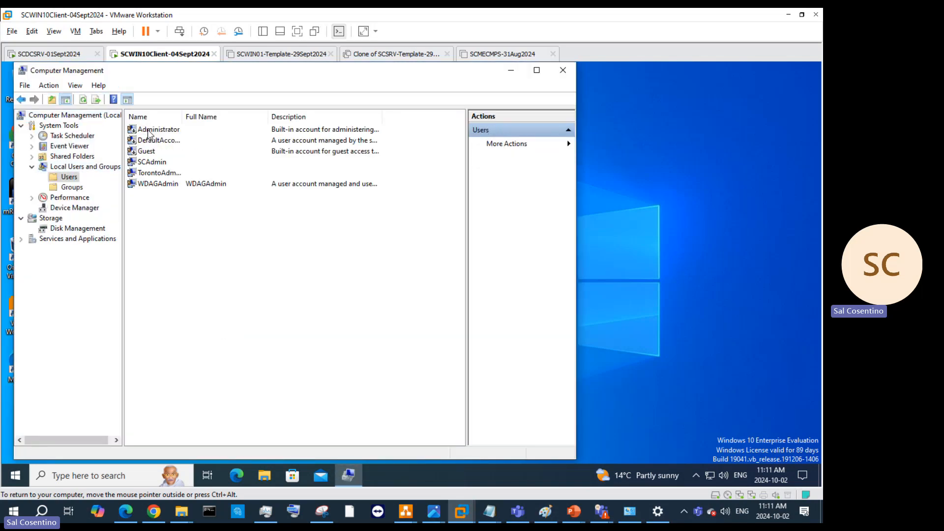
click(173, 186)
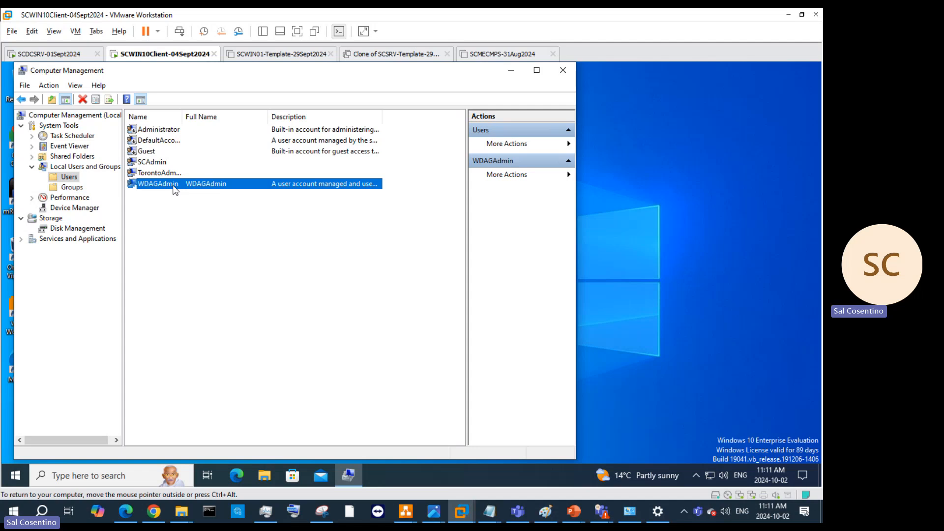
double_click(173, 186)
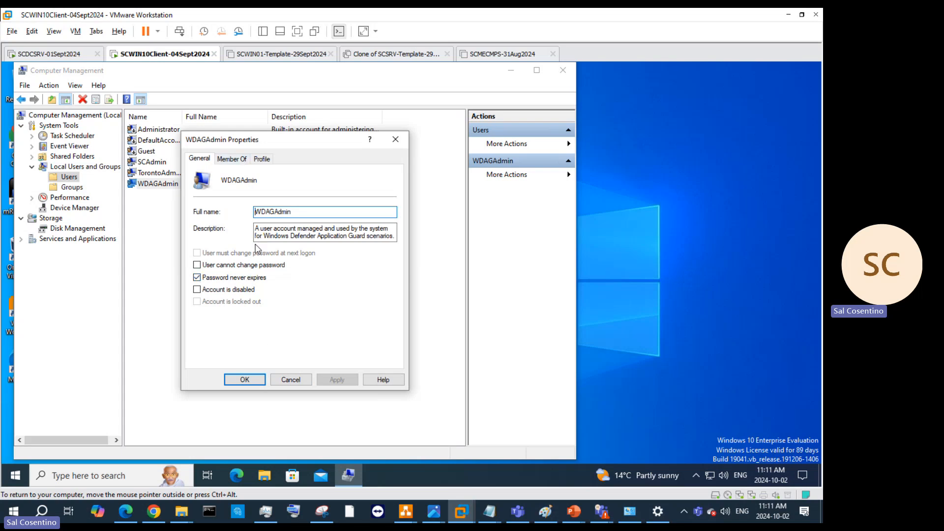
Close WDAGAdmin's properties and run 'control userpasswords2' from the Run dialog
click(290, 380)
click(67, 479)
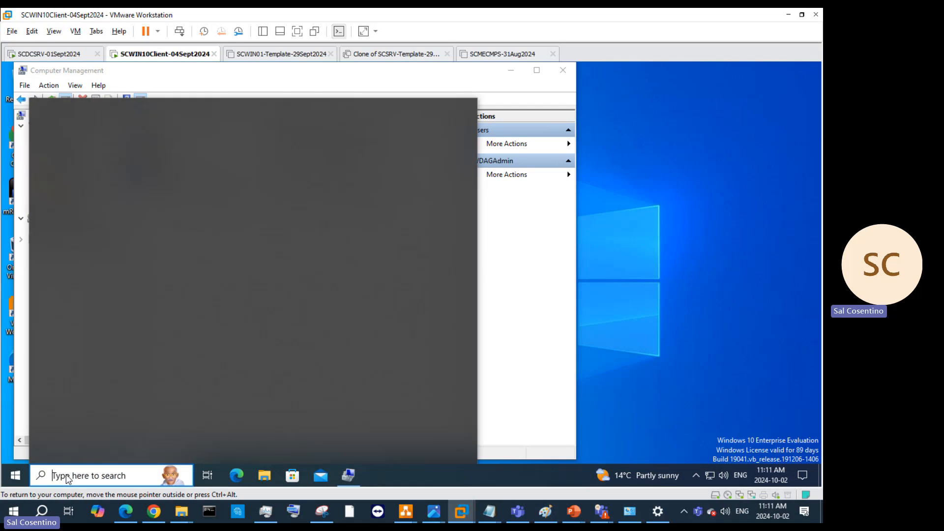
text(control)
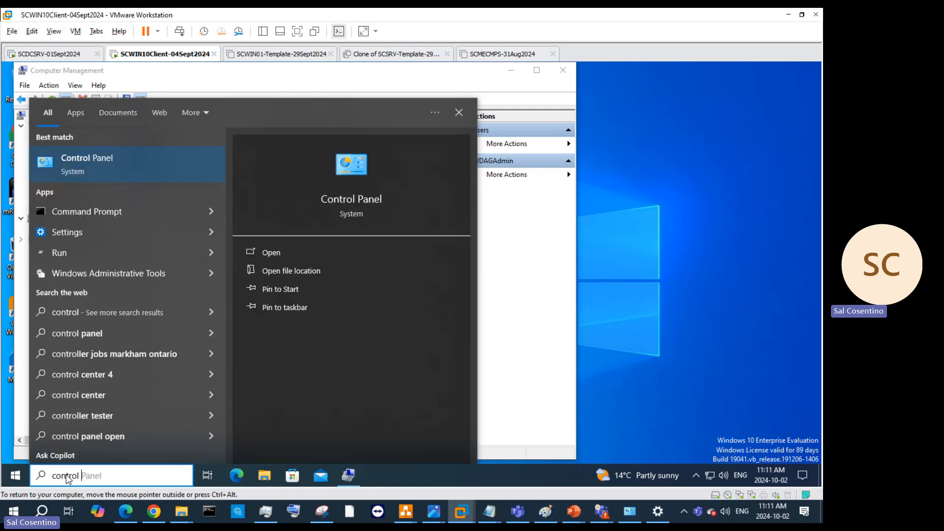
text( userpasswords2)
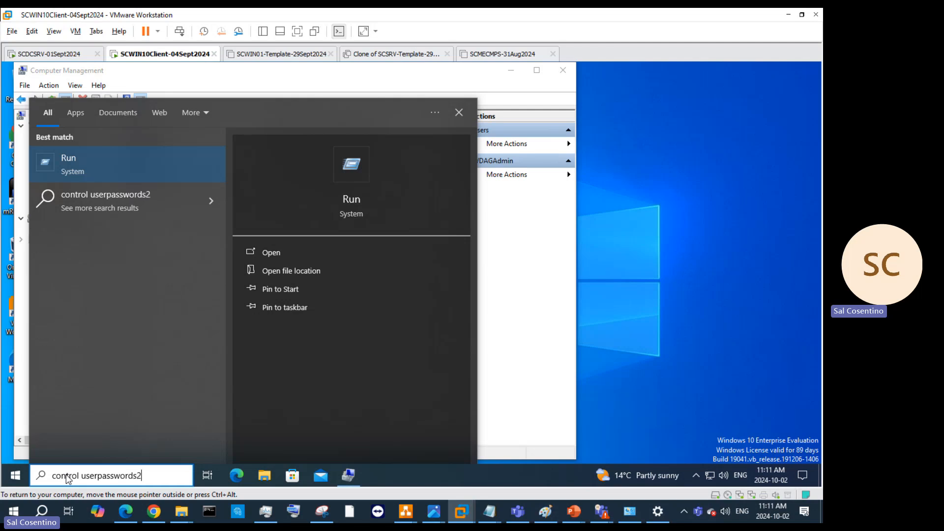
key(Return)
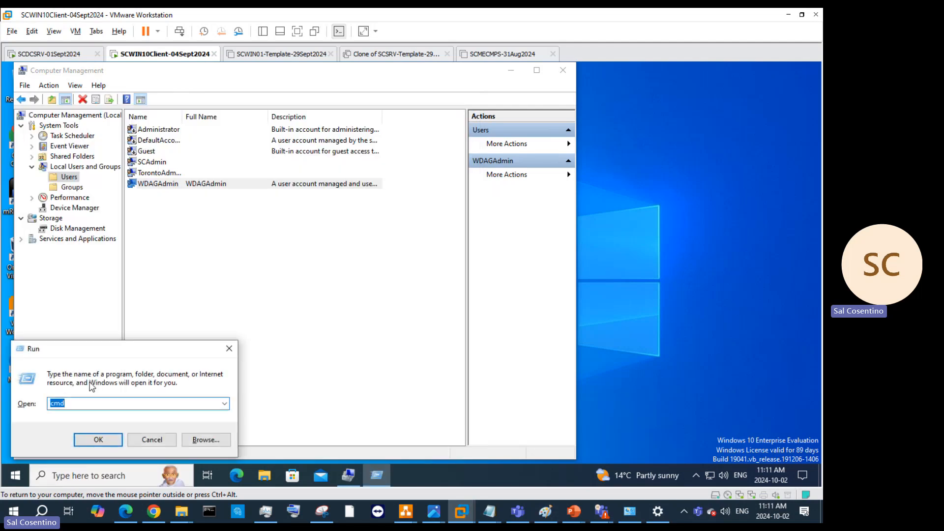
click(84, 401)
double_click(74, 402)
text(control userpasswor)
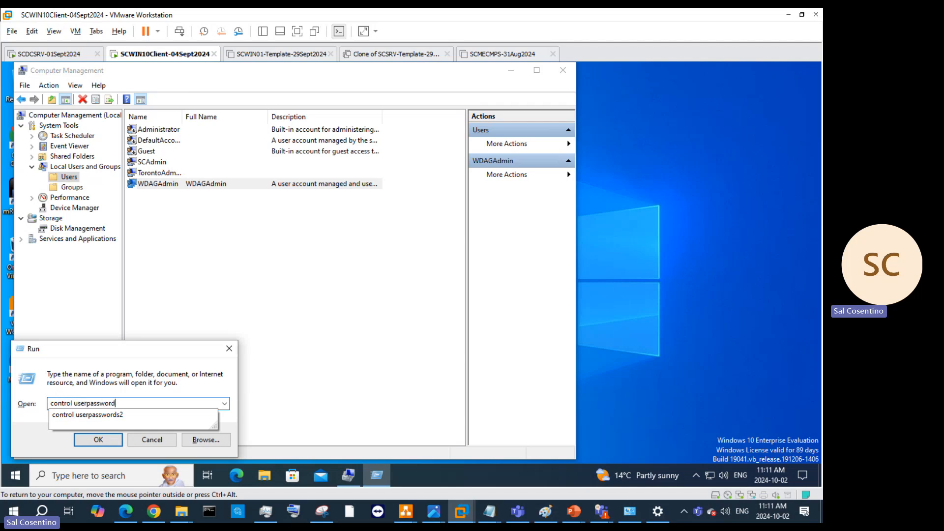
text(ds2)
key(Return)
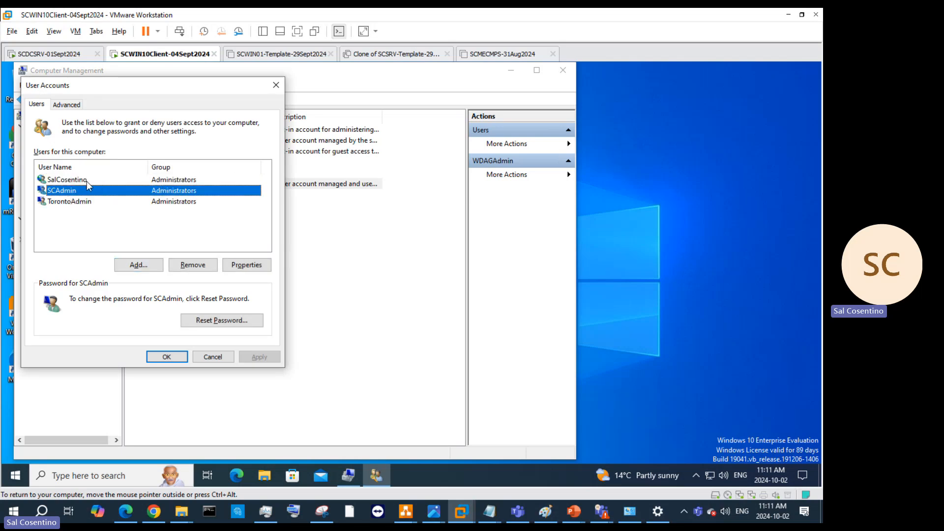
Select the Azure AD user, then start and cancel adding a new user several times
click(87, 181)
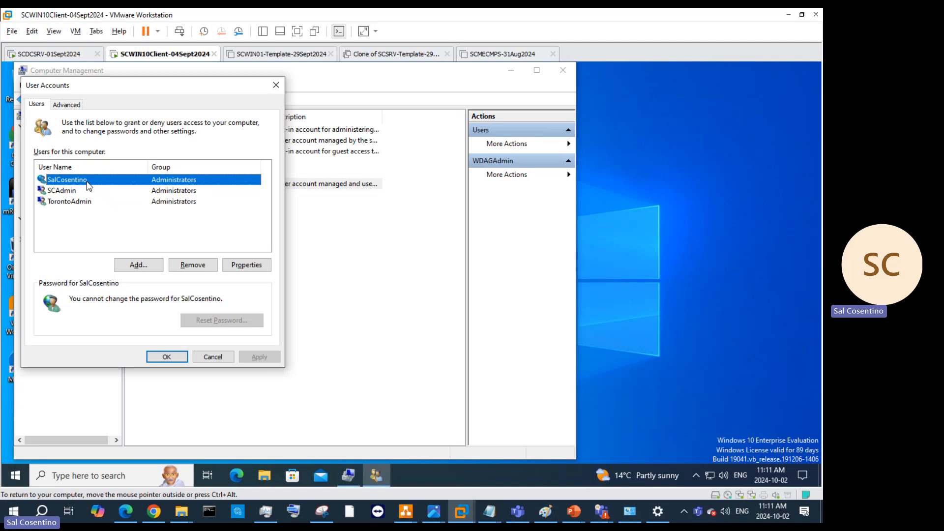
click(132, 266)
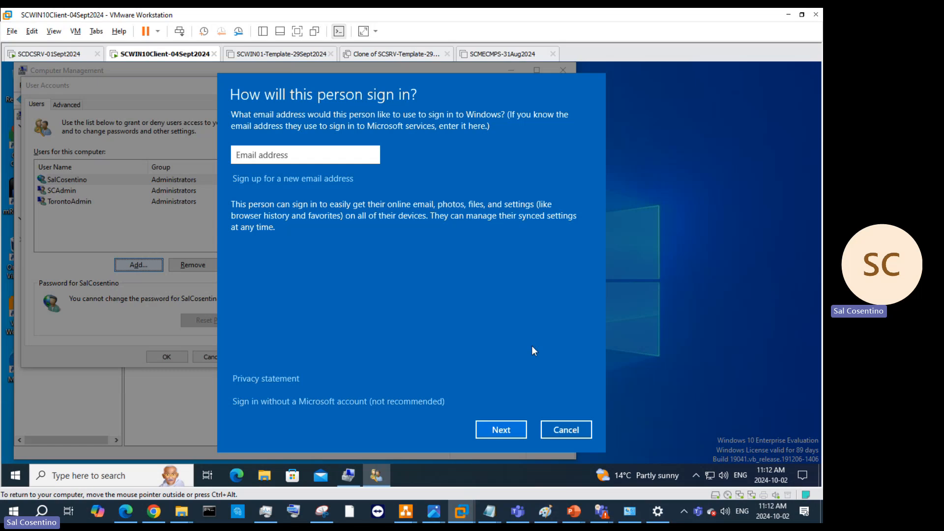
click(546, 432)
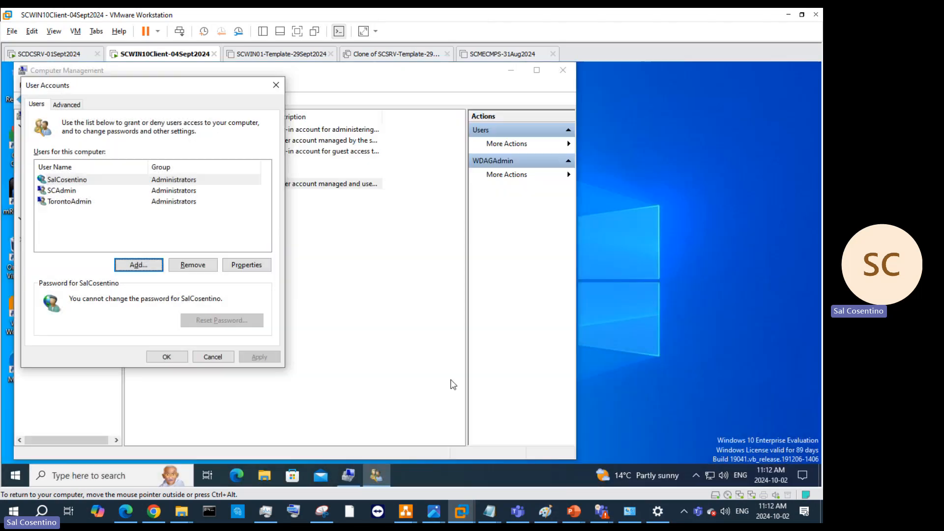
click(137, 266)
click(546, 431)
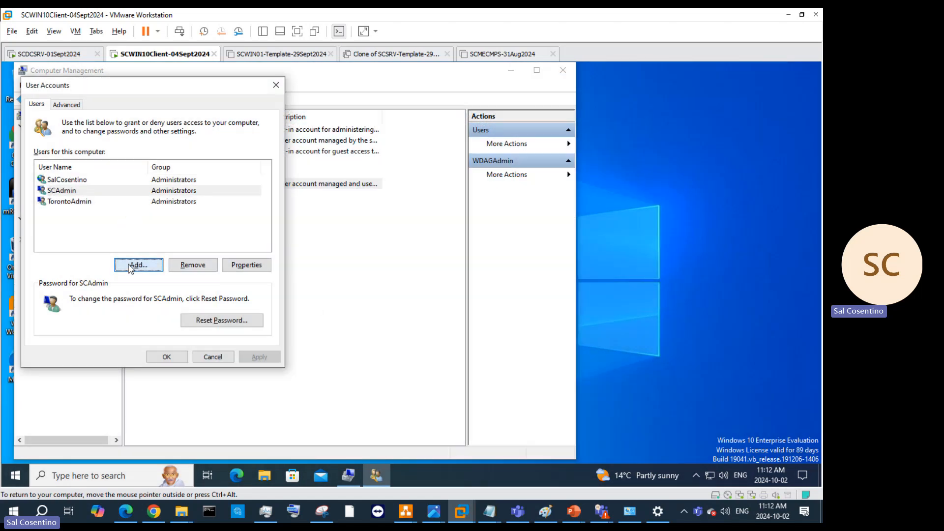
click(139, 264)
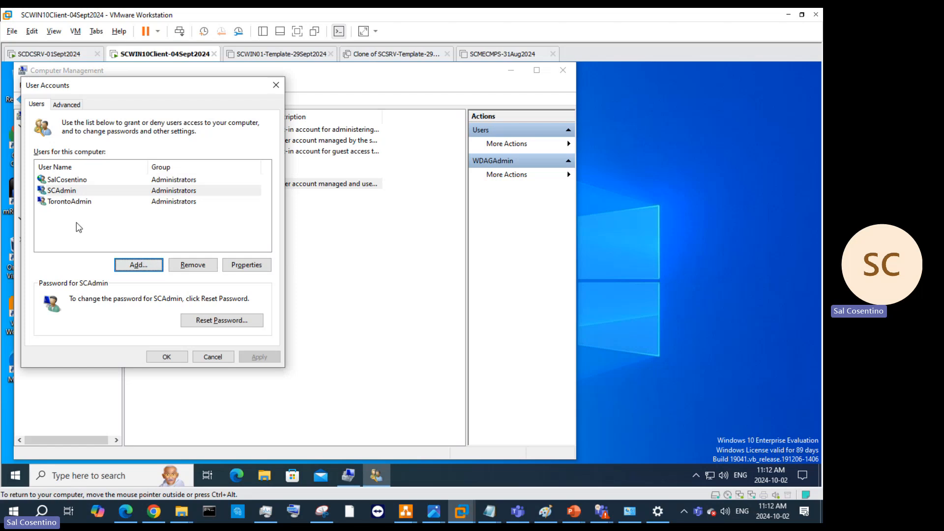
Review the Azure AD, SCAdmin and TorontoAdmin accounts, checking the Azure AD user's properties
click(76, 181)
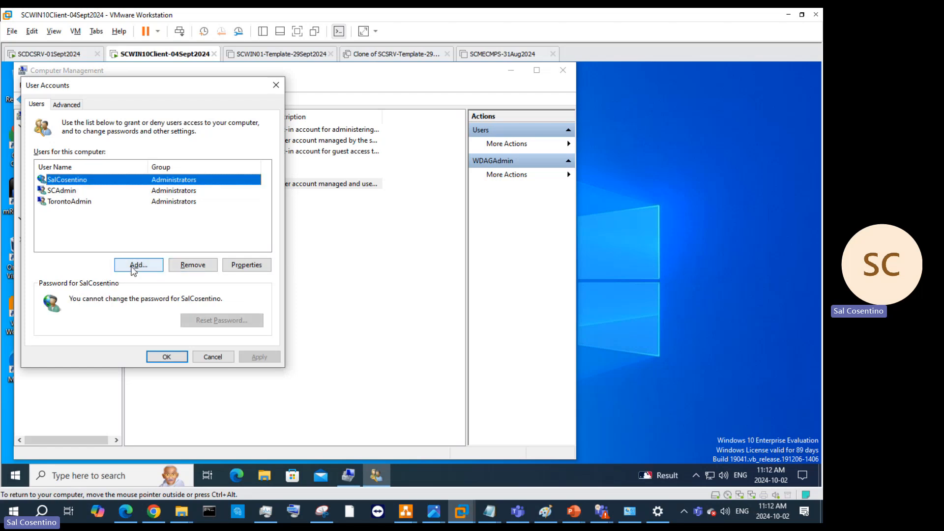
click(65, 193)
click(70, 203)
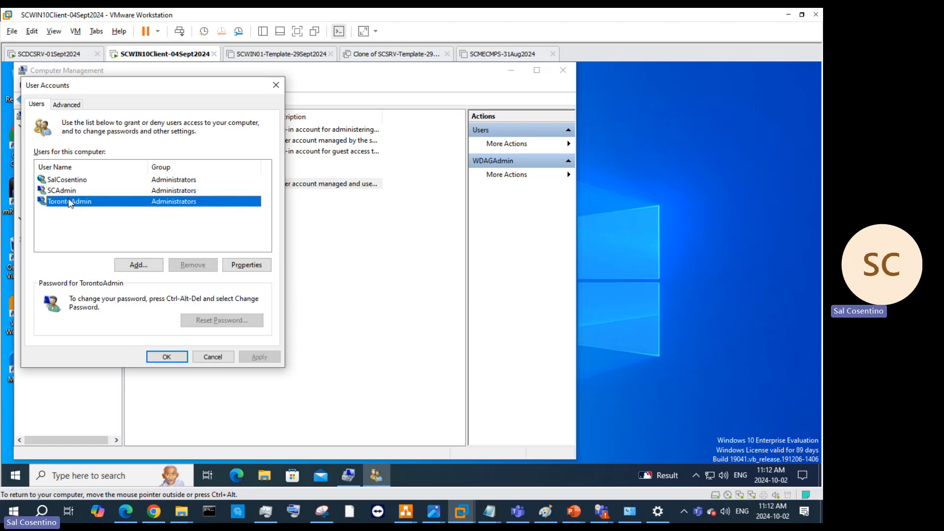
click(129, 270)
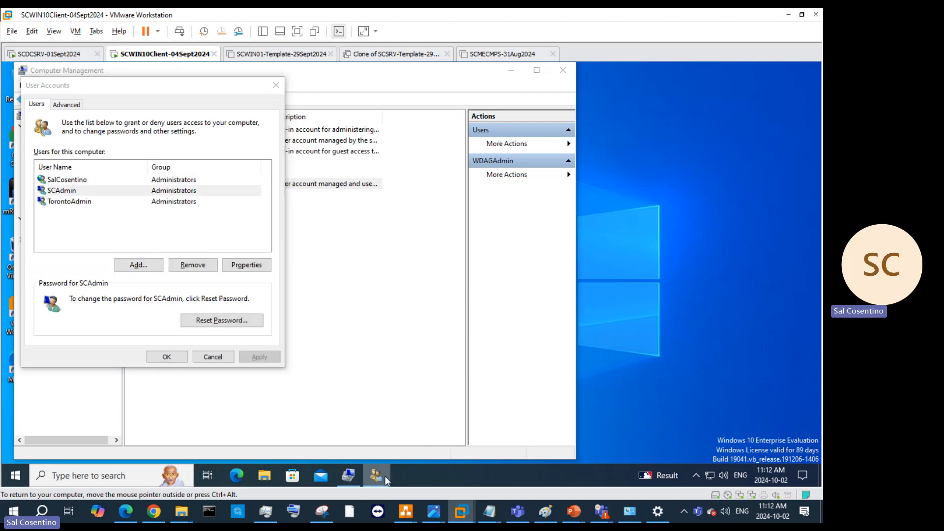
click(77, 180)
click(77, 180)
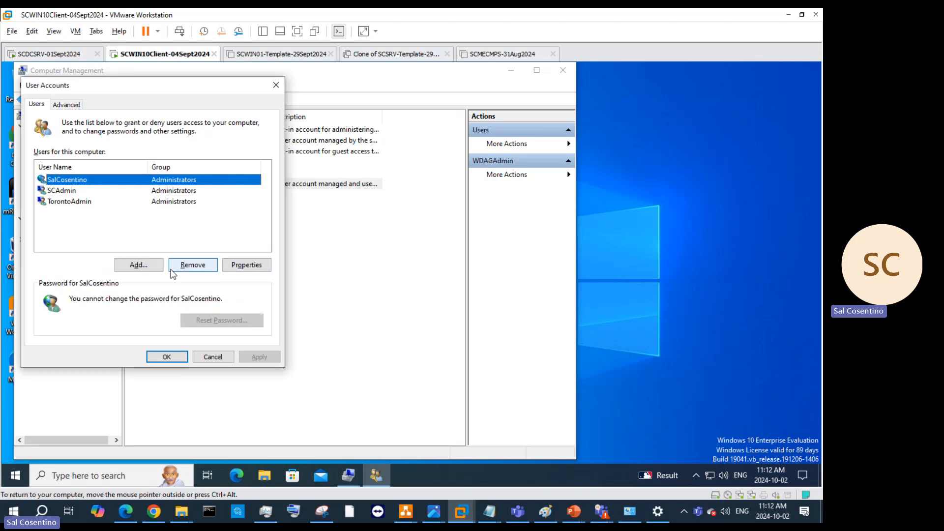
click(238, 265)
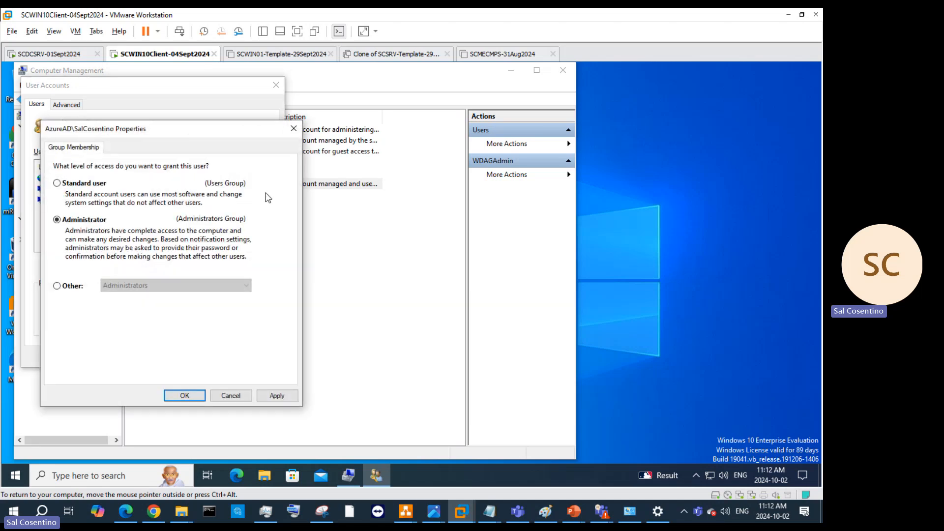
click(289, 132)
Check TorontoAdmin's group membership, close User Accounts, and choose Set Password for WDAGAdmin
click(74, 201)
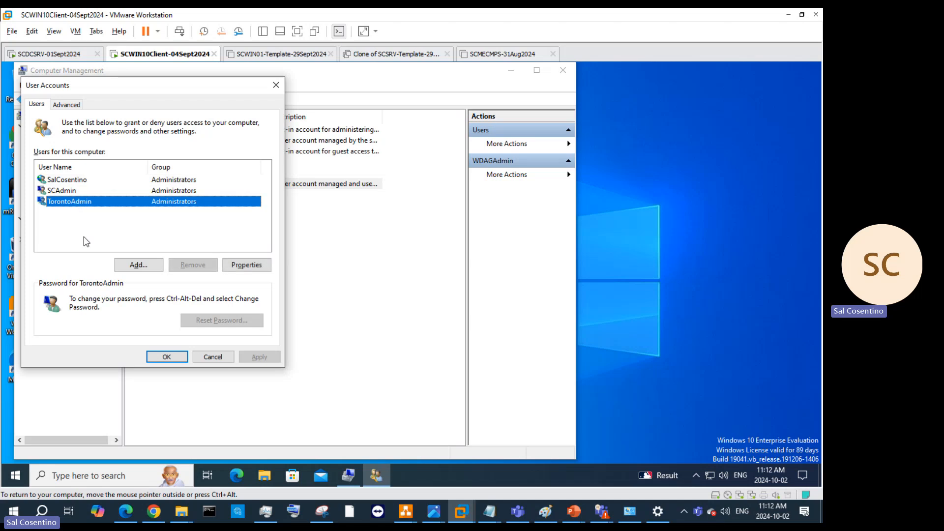
click(248, 265)
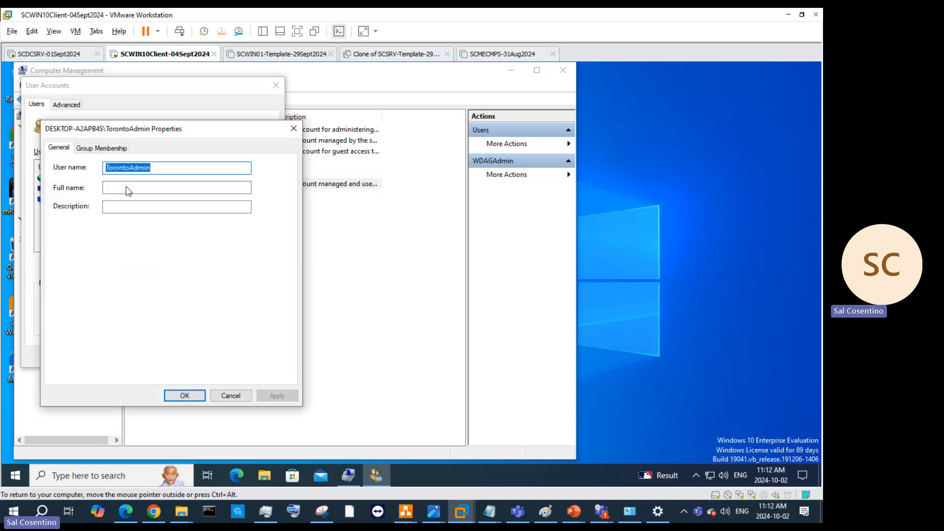
click(98, 150)
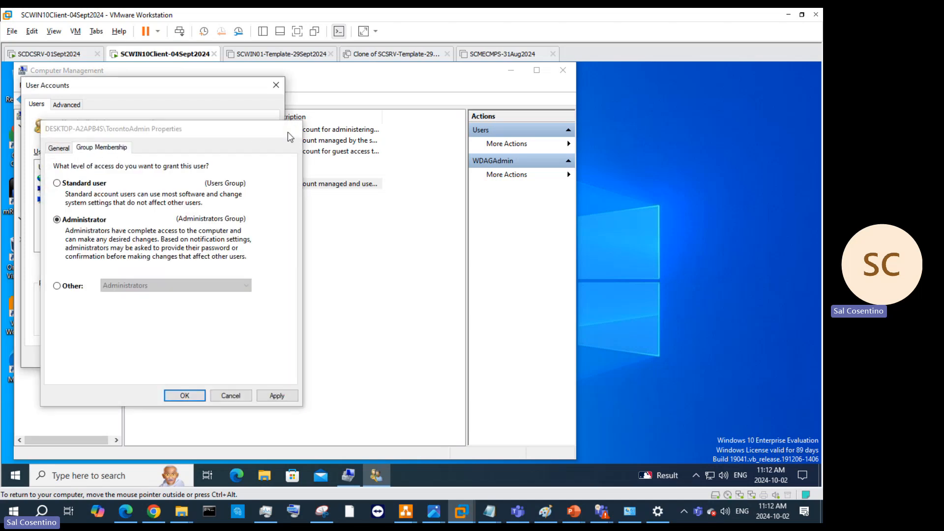
click(288, 132)
click(150, 263)
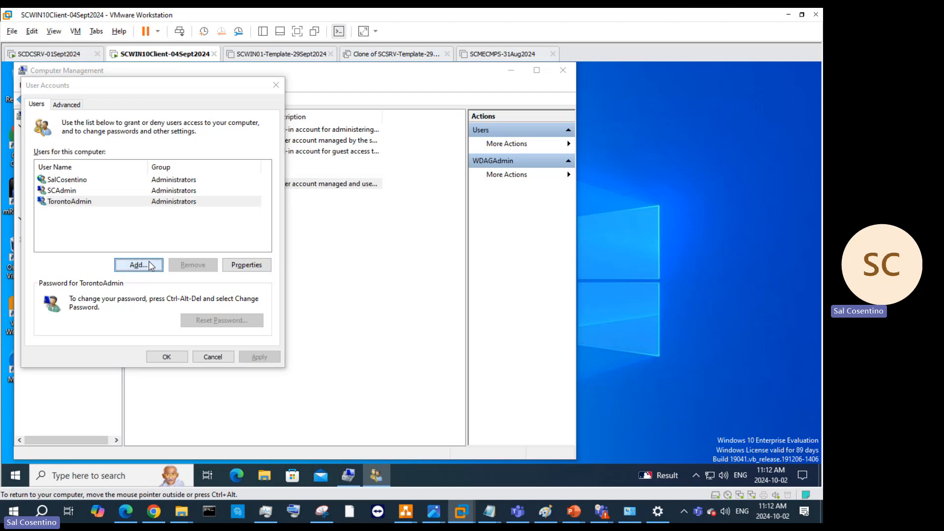
click(275, 86)
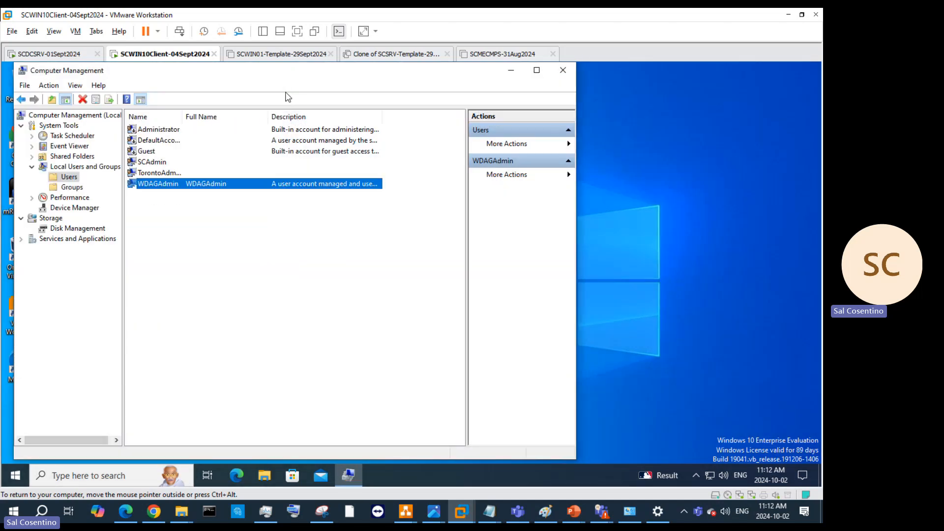
right_click(186, 187)
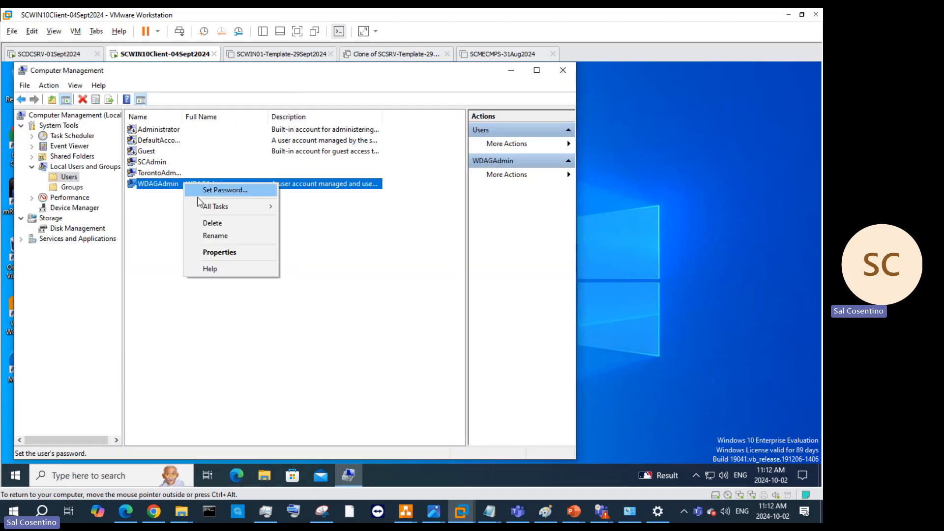
click(214, 190)
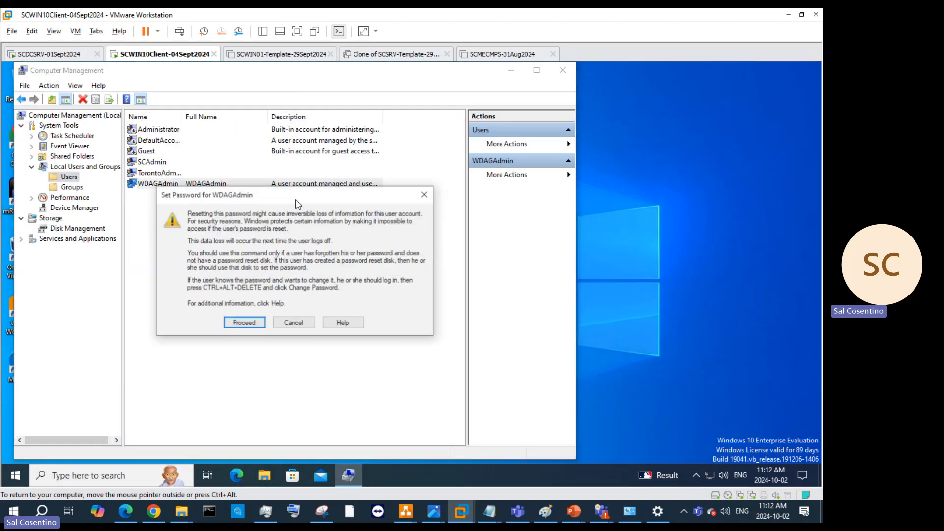
Proceed past the reset warning, then enter and confirm a new password for WDAGAdmin
click(245, 324)
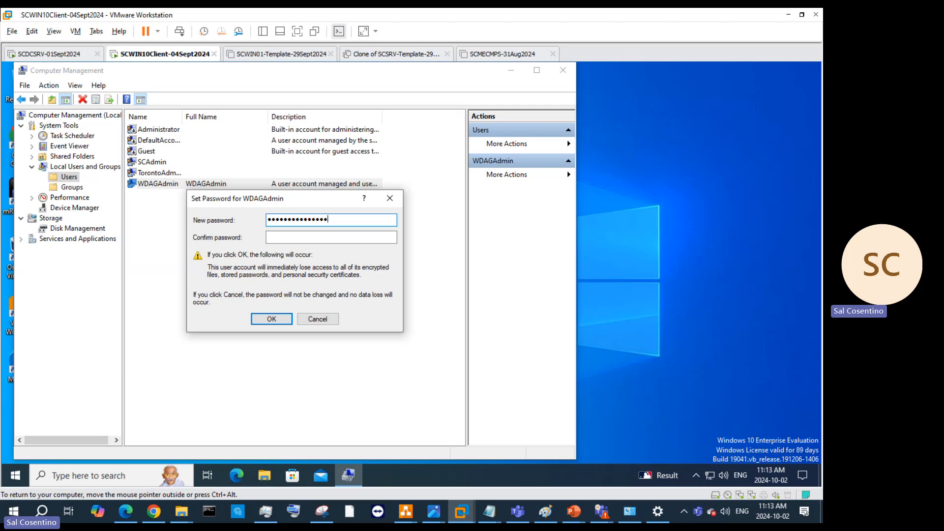
key(Tab)
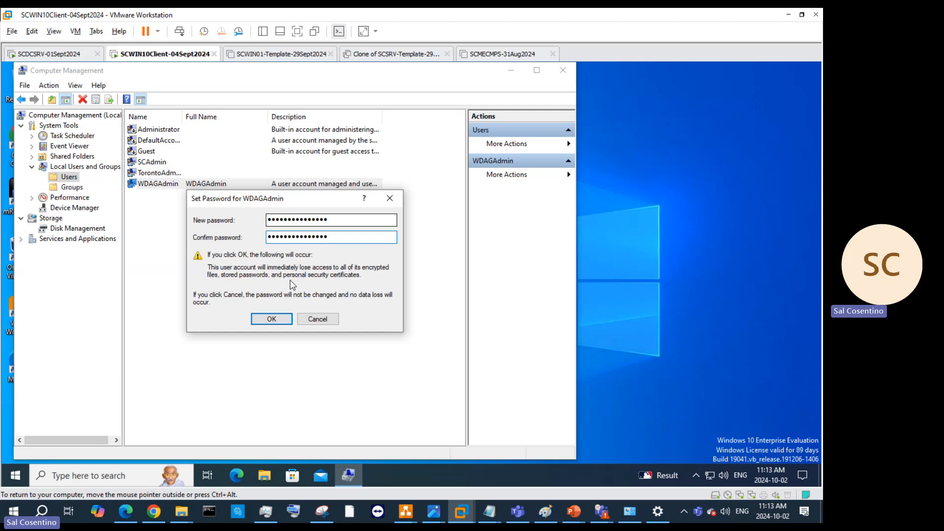
click(271, 319)
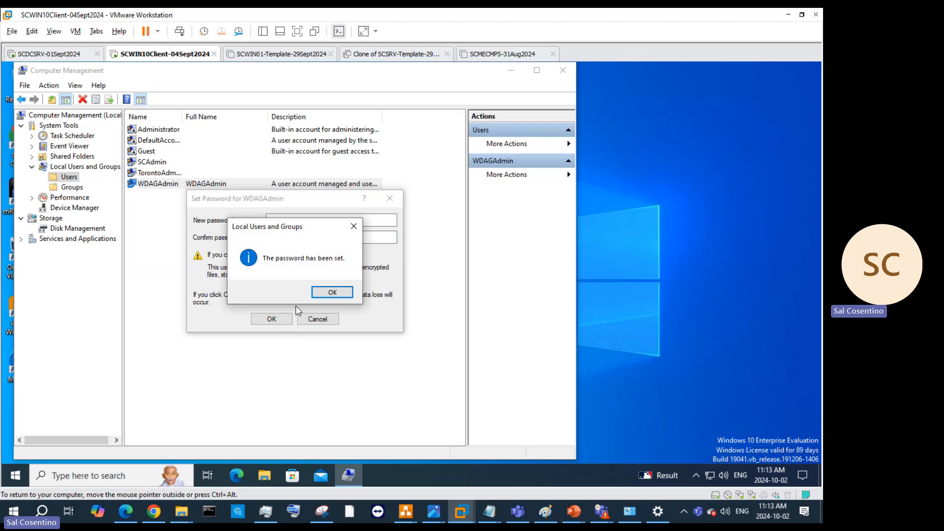
click(330, 293)
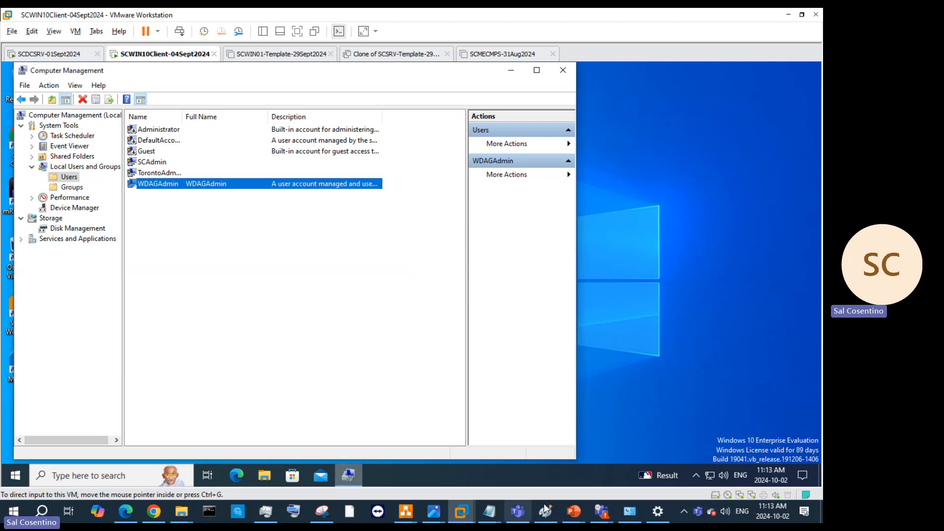
mouse_move(569, 515)
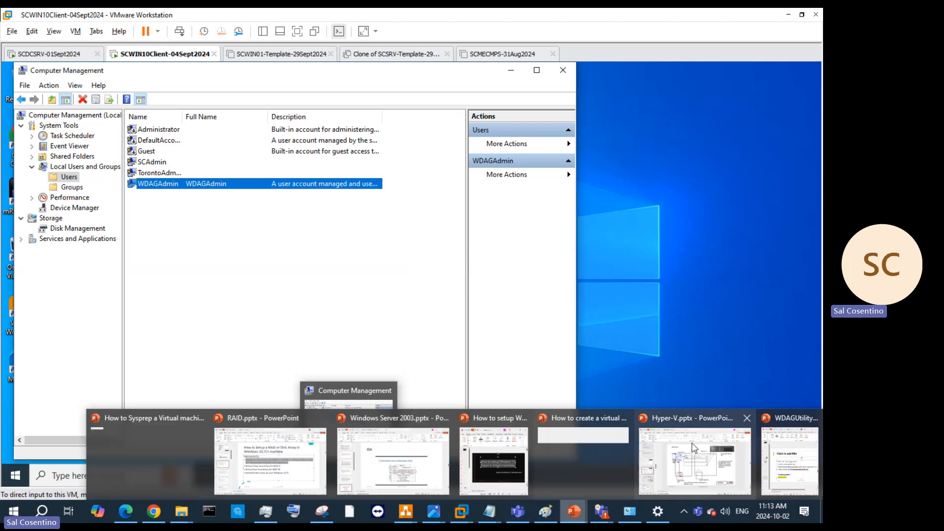
click(772, 453)
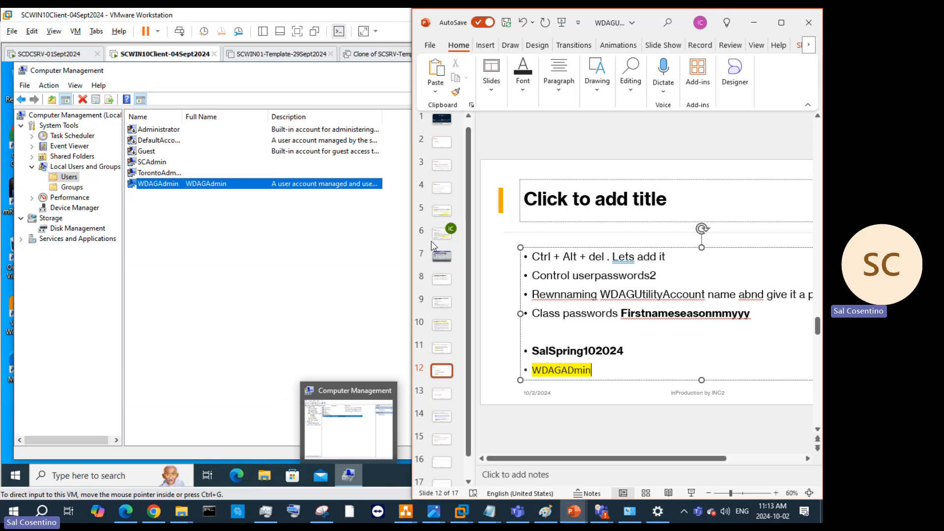
click(442, 351)
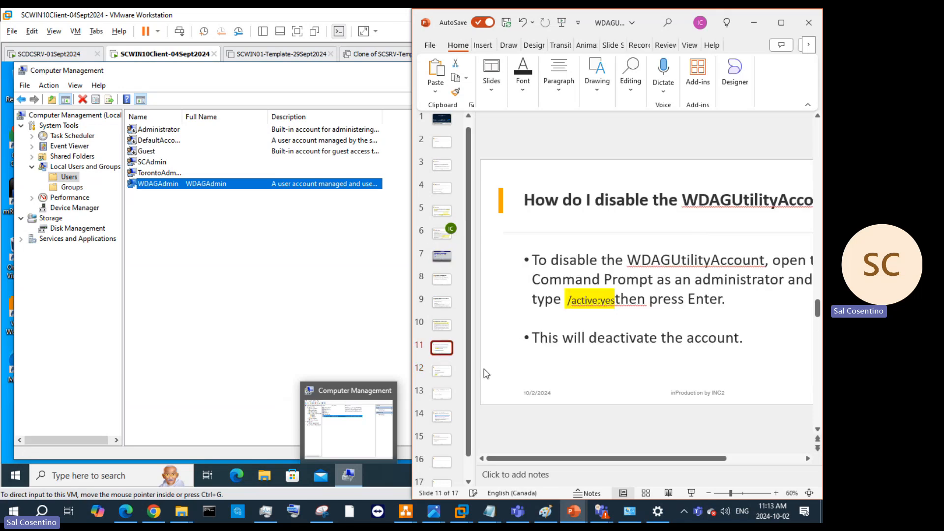
click(442, 371)
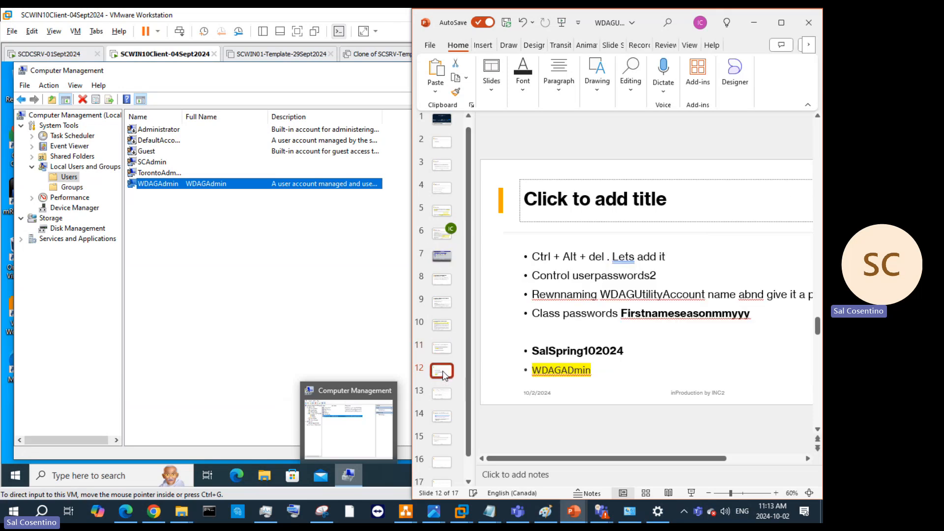
click(172, 185)
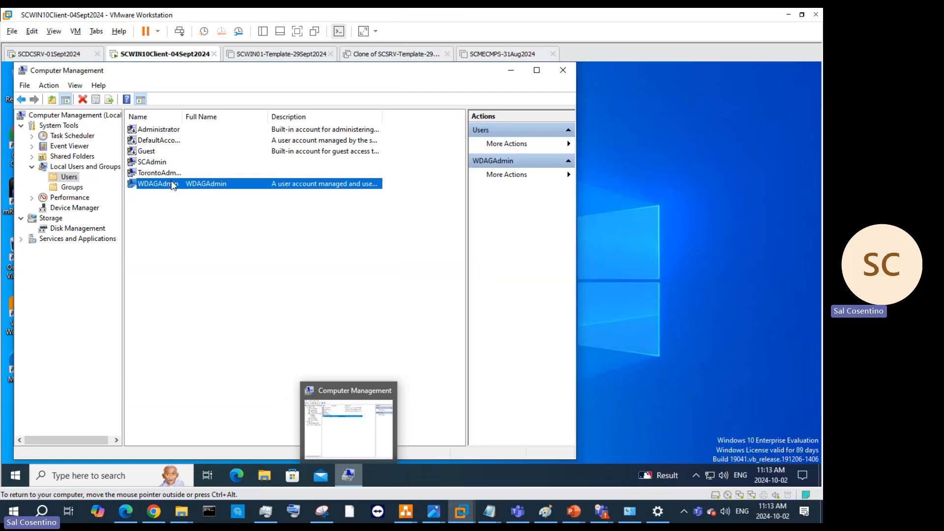
Close Computer Management and sign out of the Windows 10 guest
right_click(196, 186)
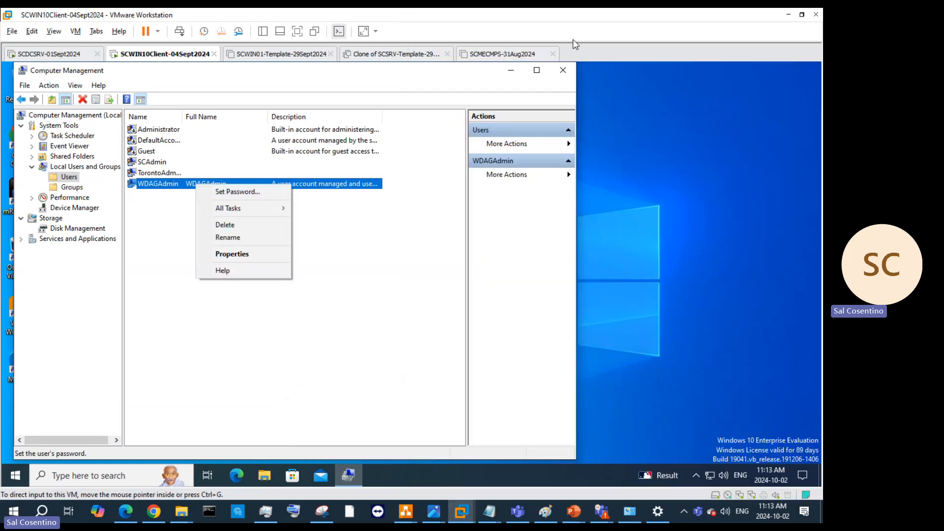
click(562, 72)
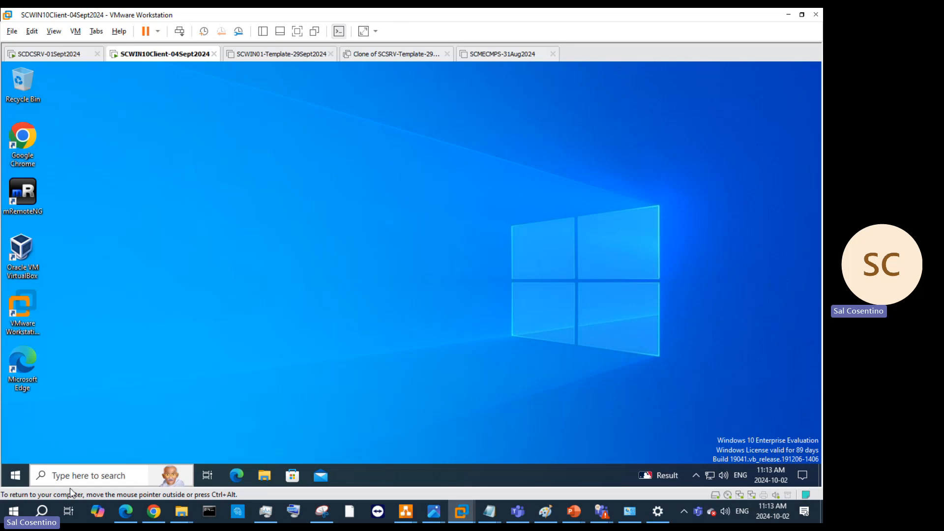
right_click(15, 480)
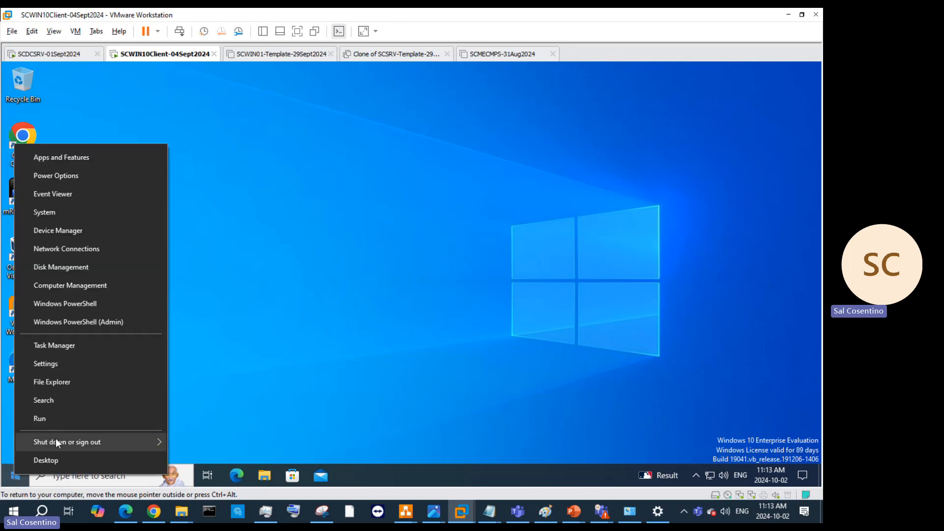
mouse_move(156, 445)
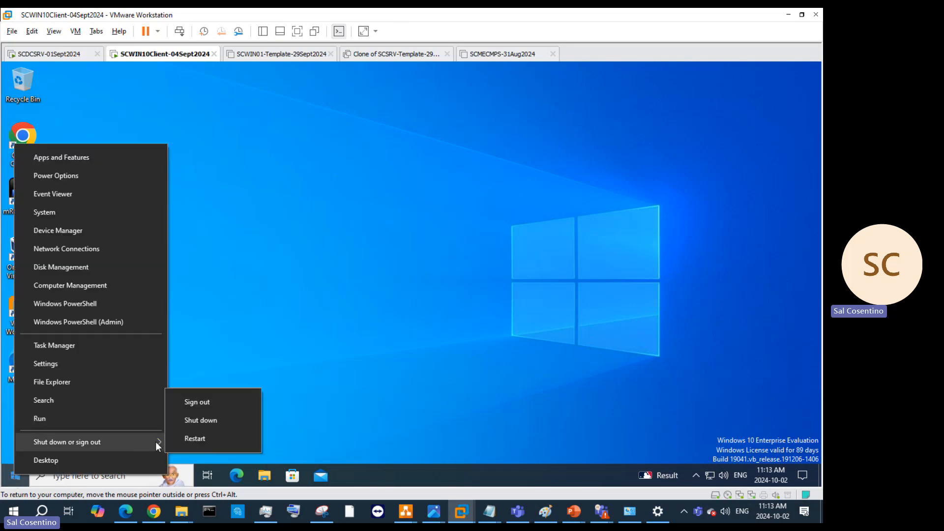
click(197, 404)
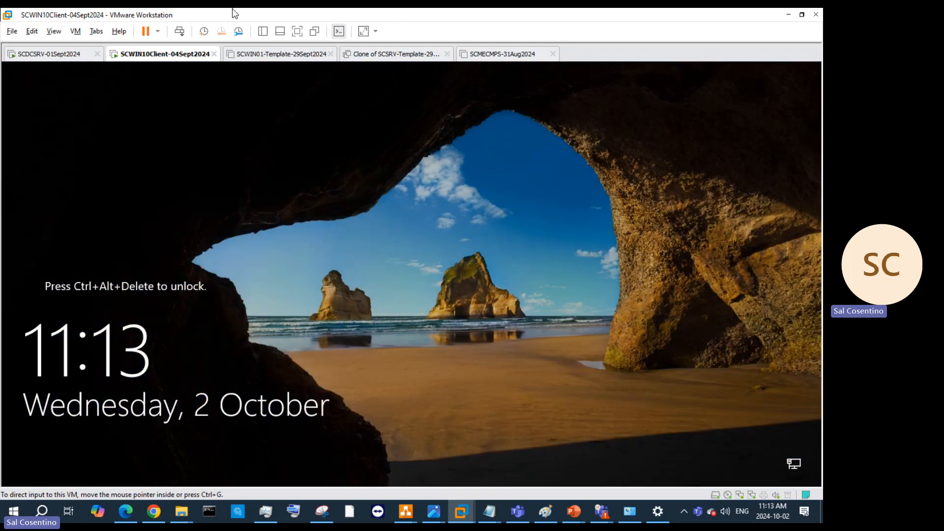
Restart the guest from the VM tab's Power menu and confirm the restart
right_click(182, 55)
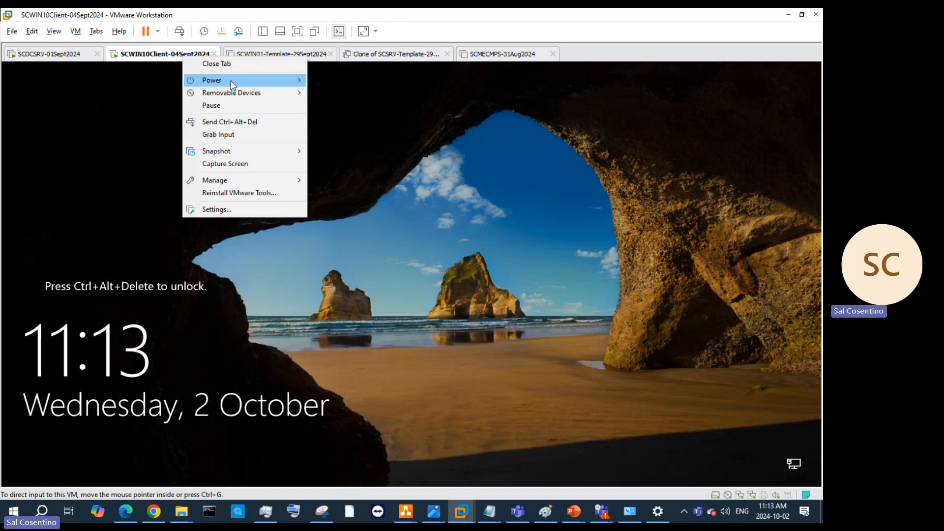
mouse_move(228, 80)
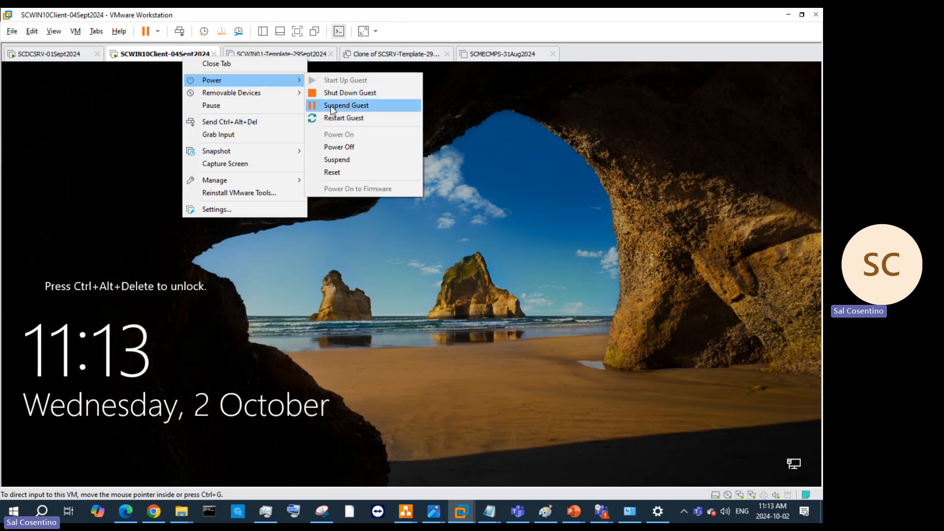
click(348, 118)
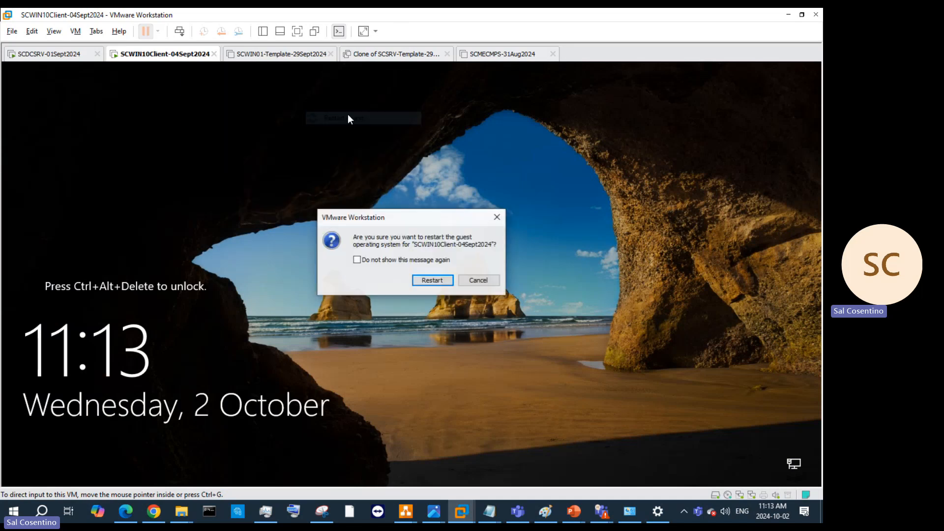
click(428, 286)
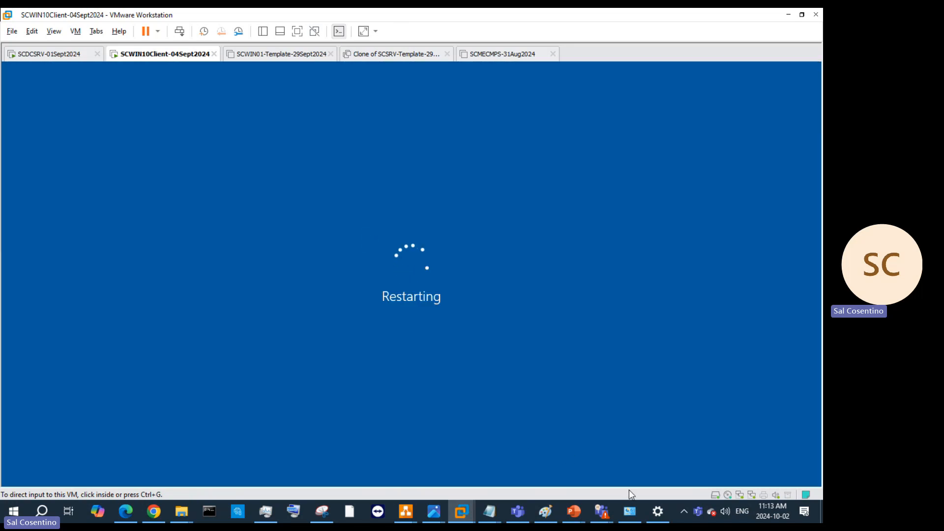
Bring the WDAGUtility deck forward, maximize it, and go to slide 11 on disabling the account
mouse_move(585, 511)
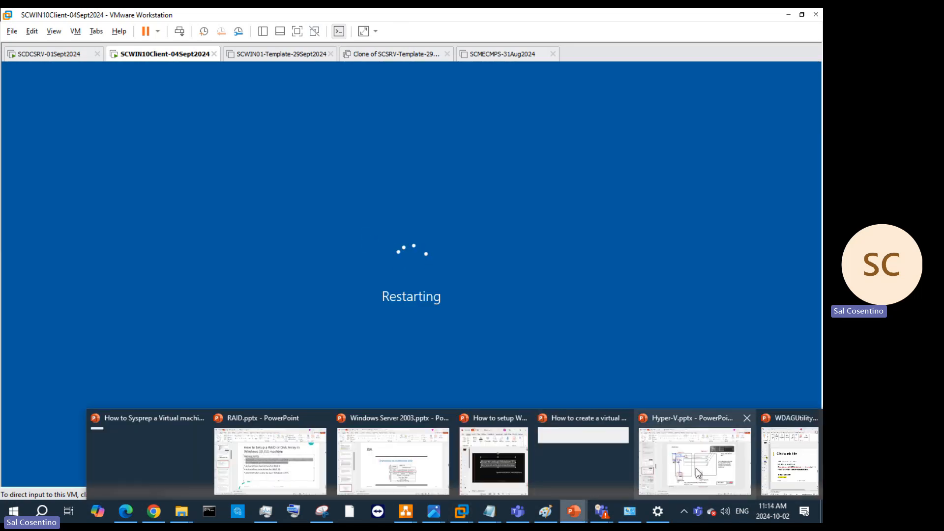
click(792, 455)
click(445, 382)
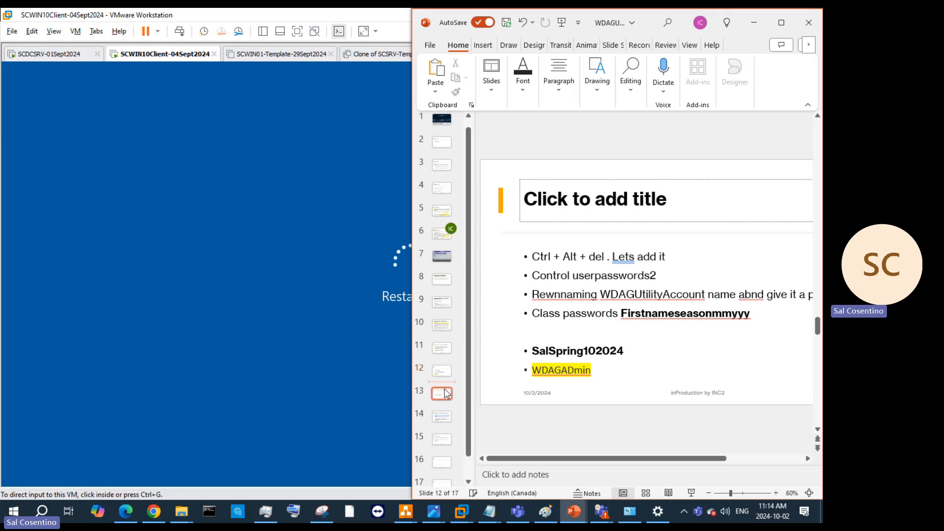
click(781, 23)
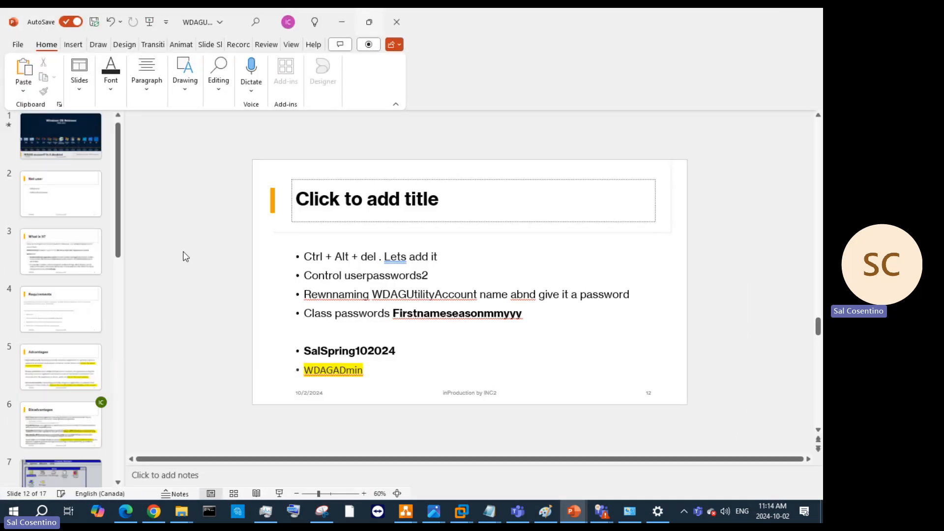
click(36, 352)
scroll(35, 352, down, 8)
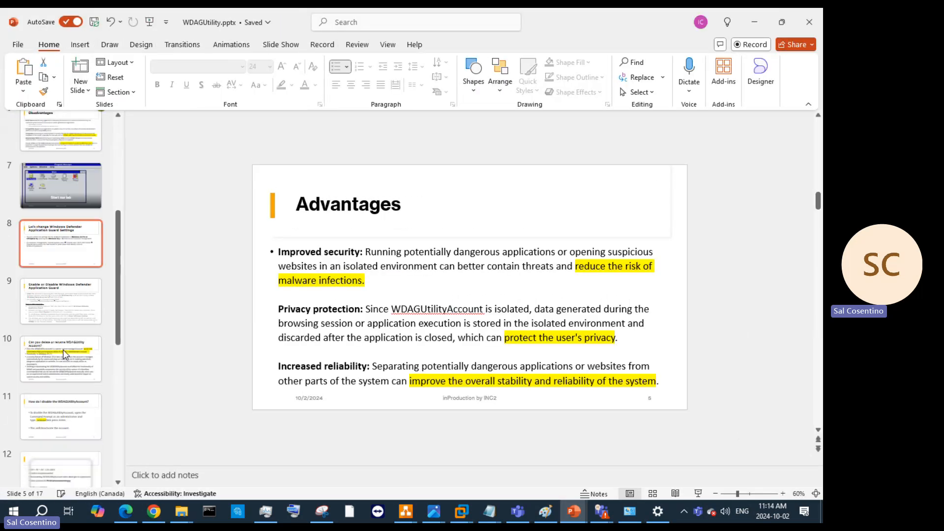
click(72, 284)
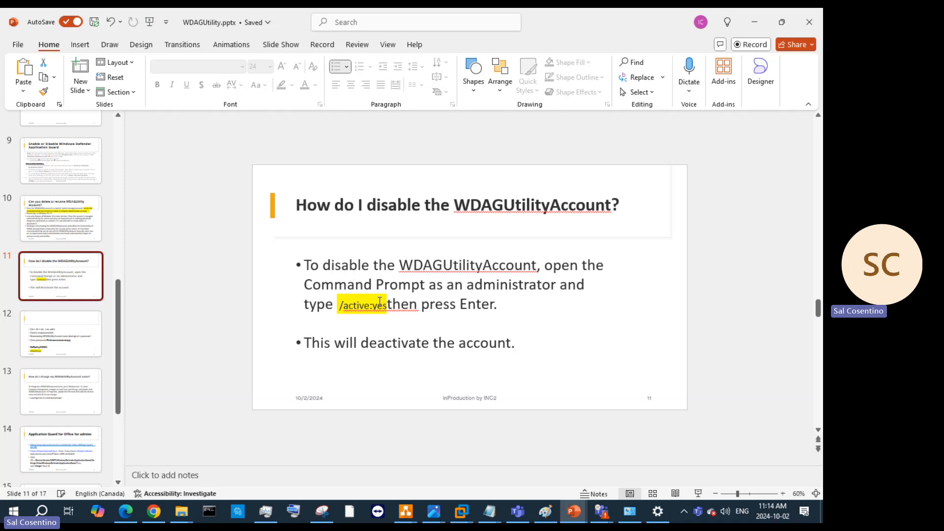
Edit slide 11's command to read 'net user <Username> /active:yes', then minimize PowerPoint
click(111, 22)
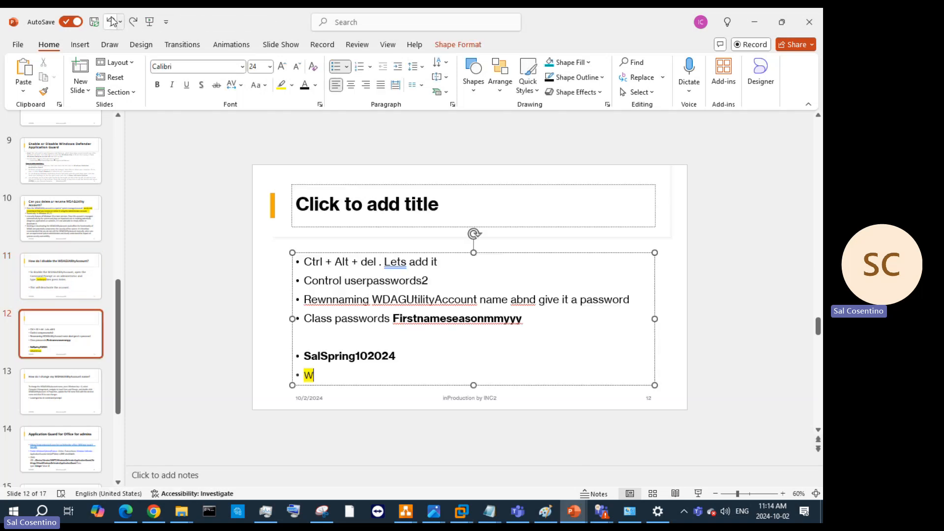
click(134, 21)
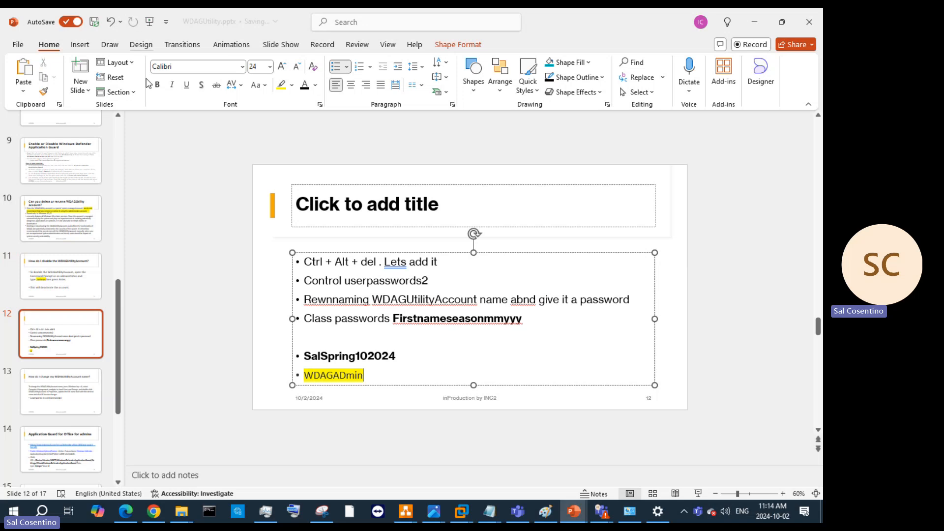
click(55, 286)
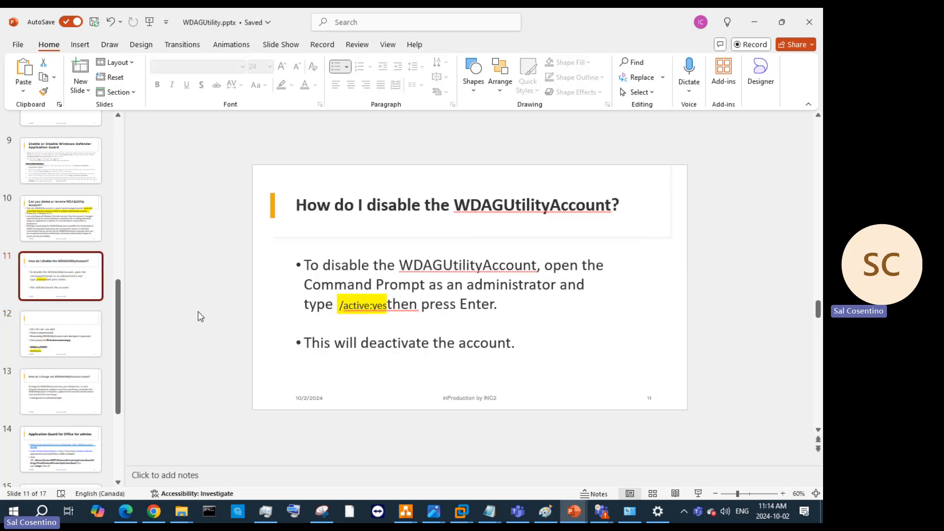
click(335, 305)
text(net )
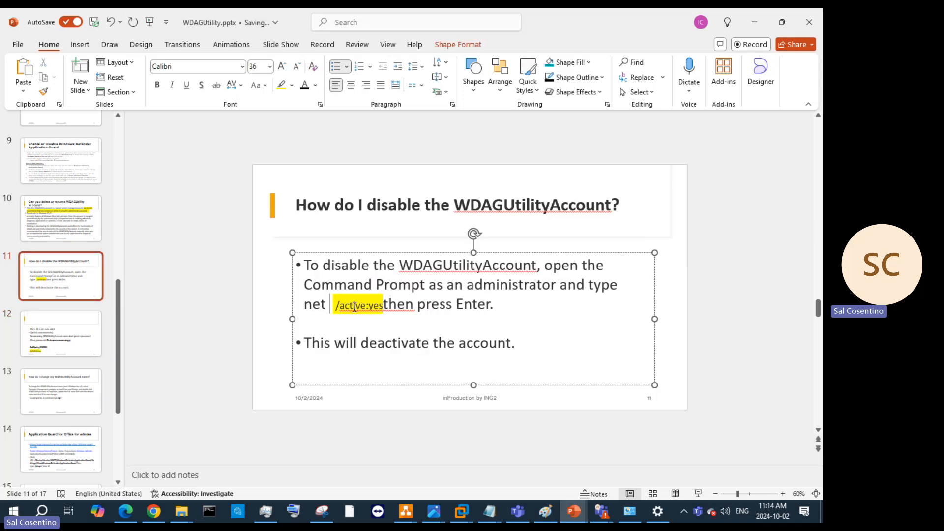
text(user U)
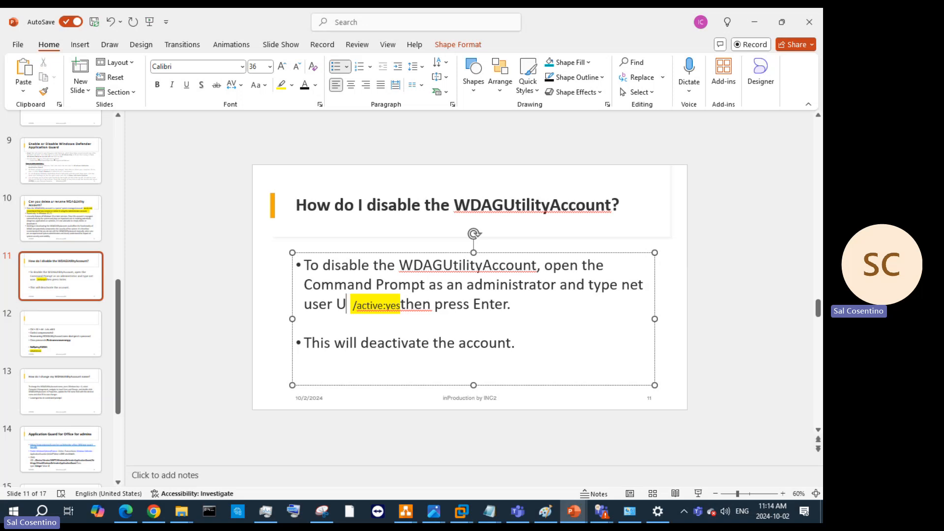
text(sername)
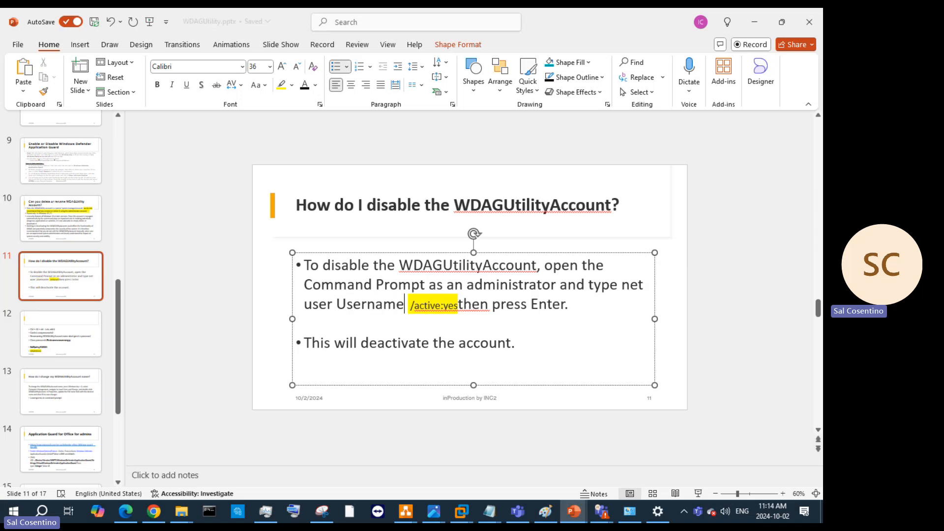
text(>)
key(Left)
key(Left)
key(Left)
key(Left)
key(Left)
key(Left)
key(Left)
key(Left)
key(Left)
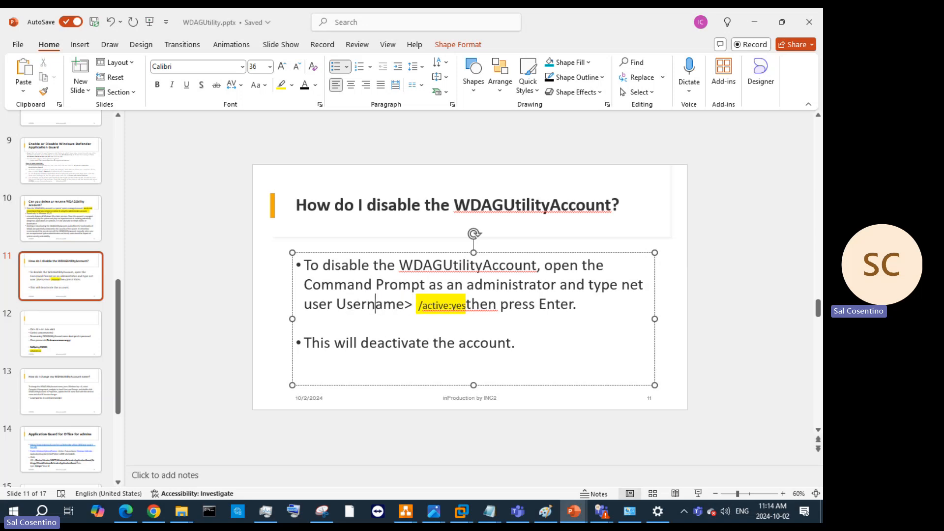
text(<)
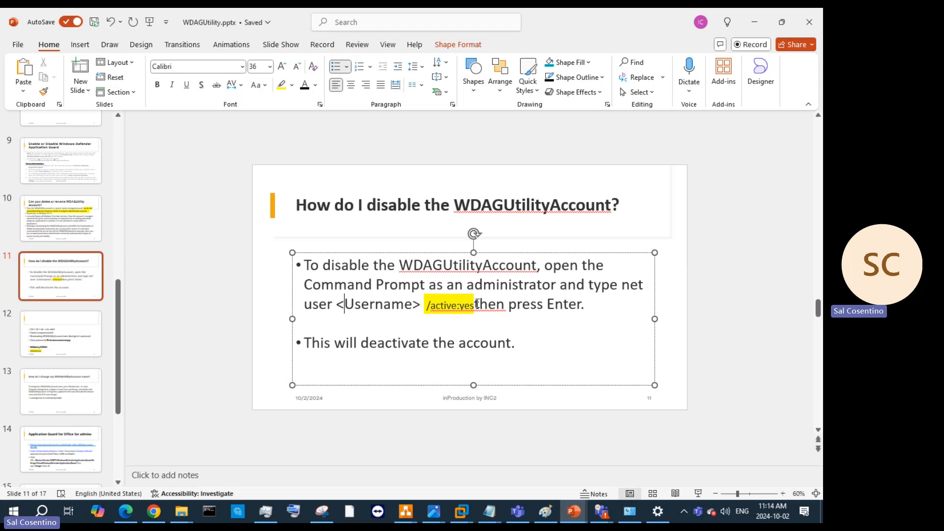
click(498, 306)
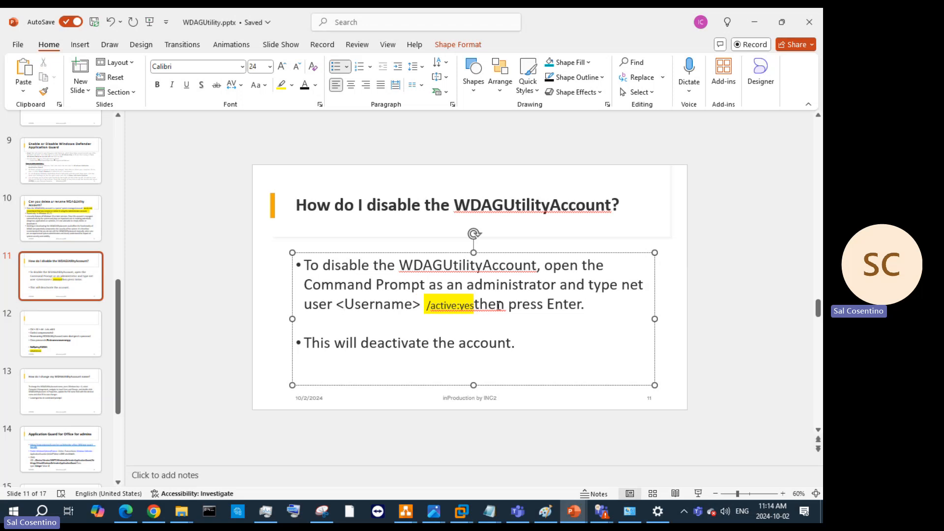
click(765, 21)
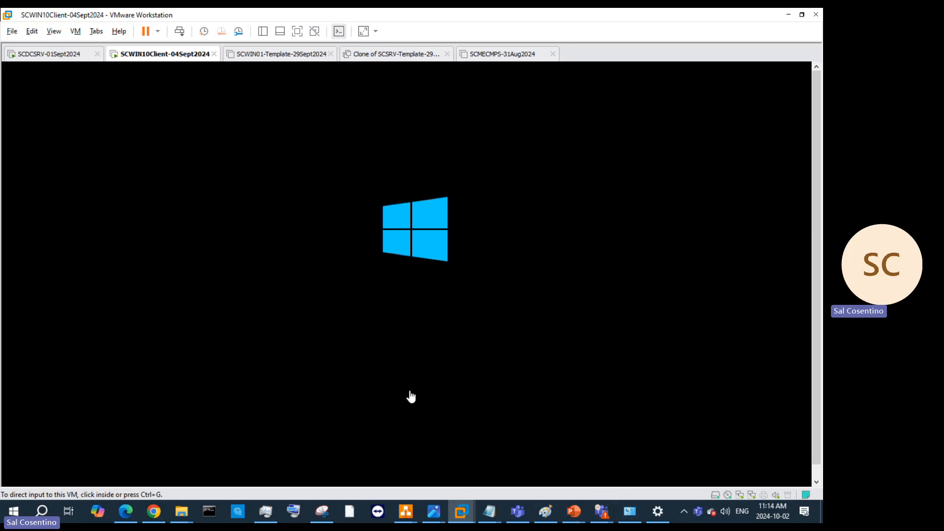
Send Ctrl+Alt+Del and try signing in as Other user 'WDAGAdmin', which is rejected
click(543, 439)
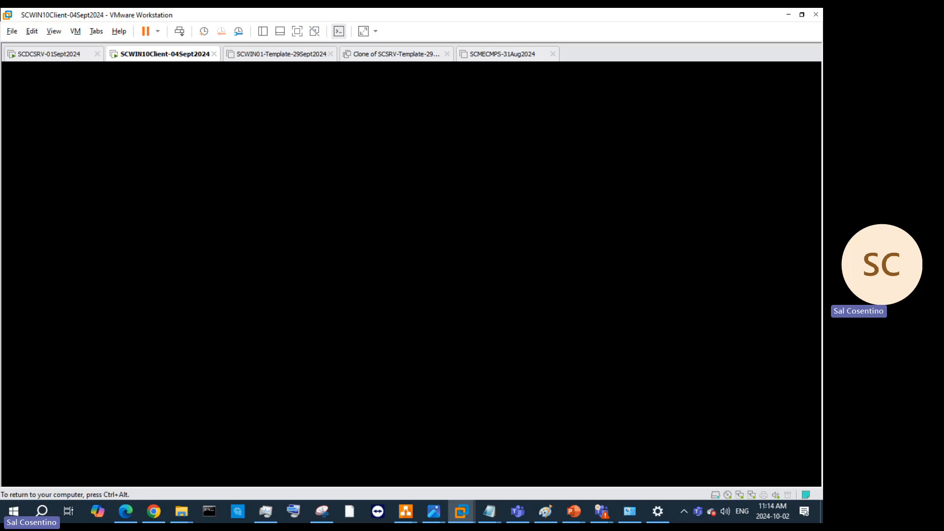
key(ctrl+alt)
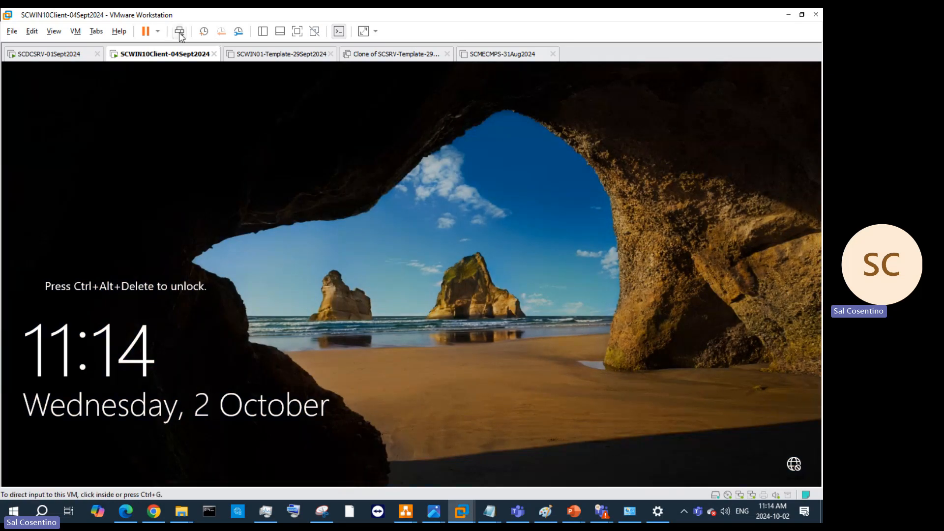
click(180, 32)
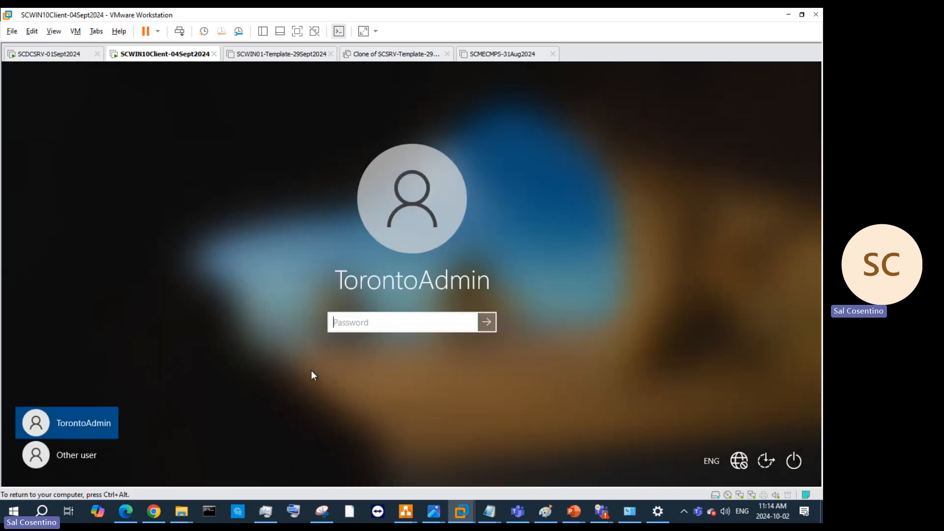
click(97, 462)
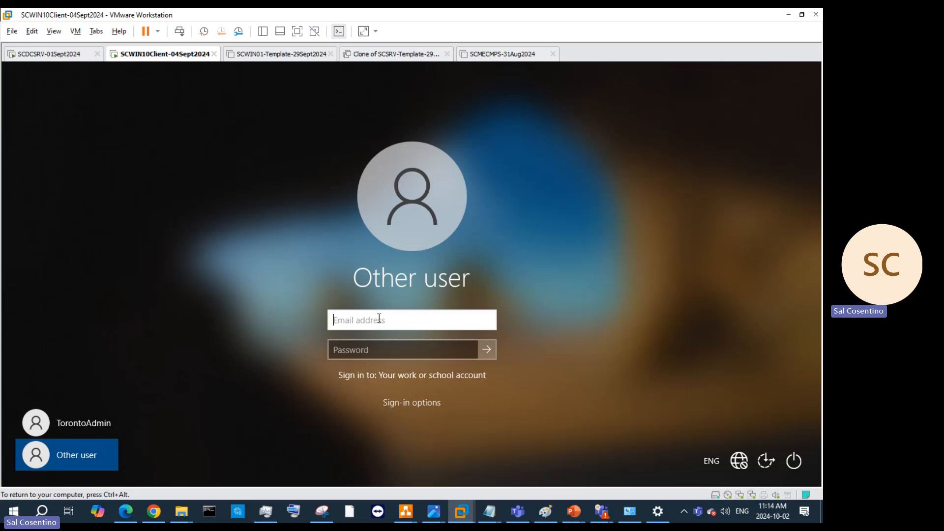
text(WDAGAdmin)
key(Tab)
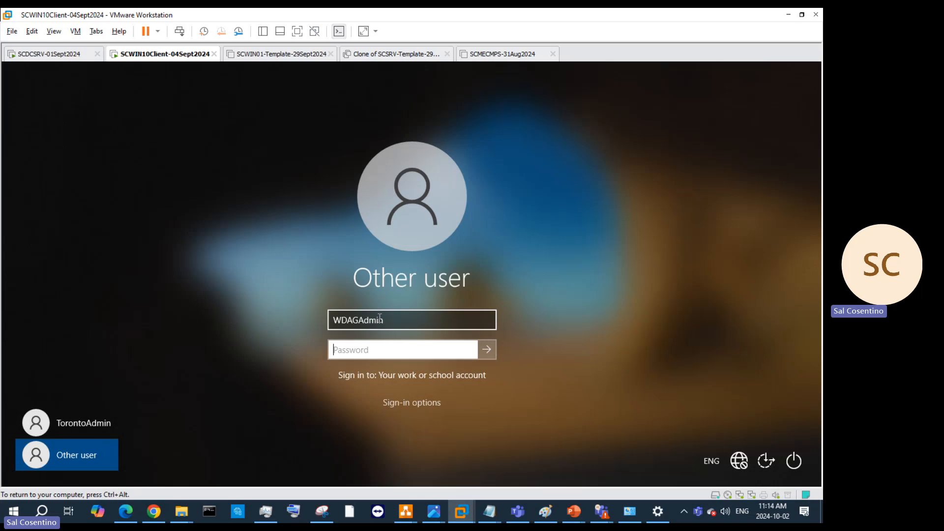
text(•••)
key(Return)
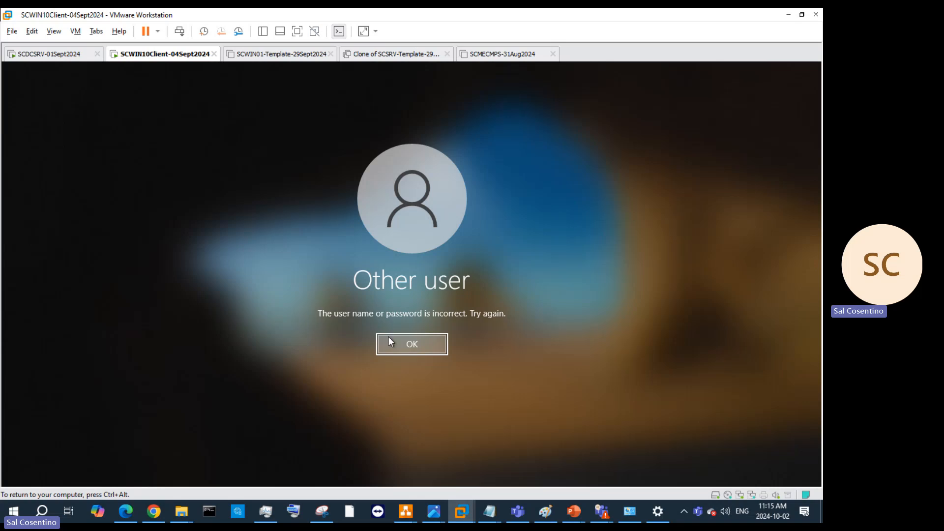
click(389, 340)
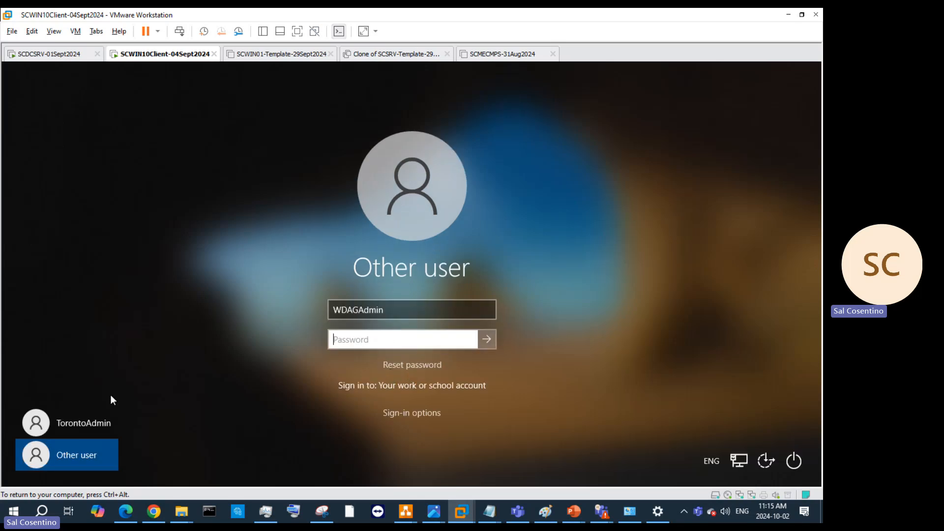
Retry as 'WDAGUtilityAccount' with the new password, dismiss the rejection, and restore the VM window
click(400, 308)
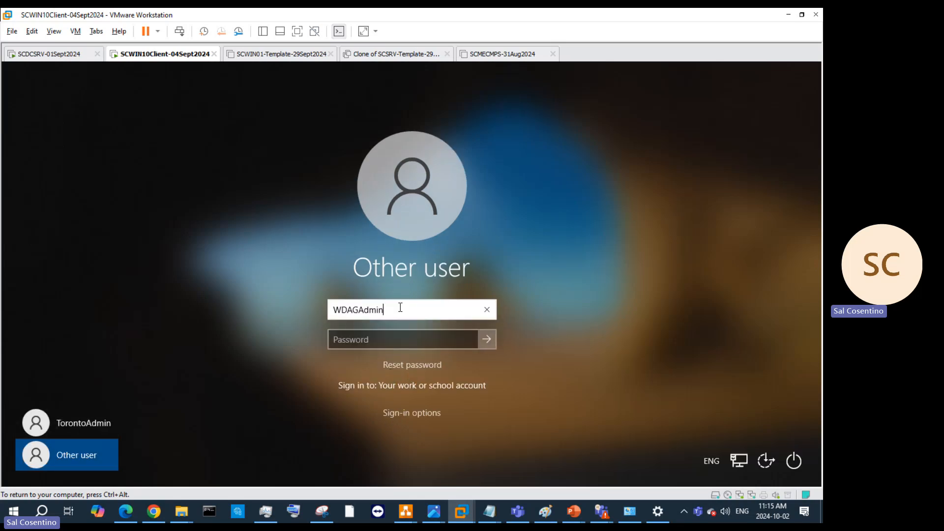
drag(398, 308, 359, 312)
text(Util)
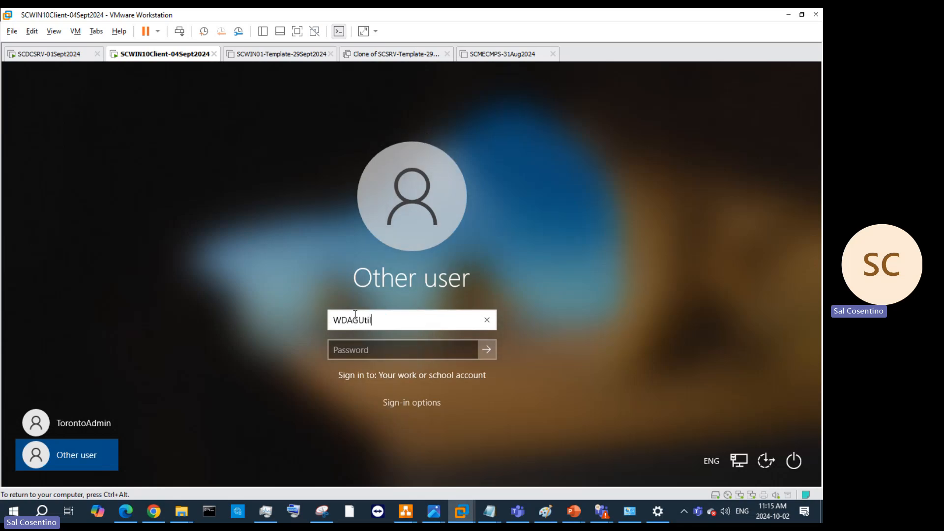
text(ityAccount)
key(Tab)
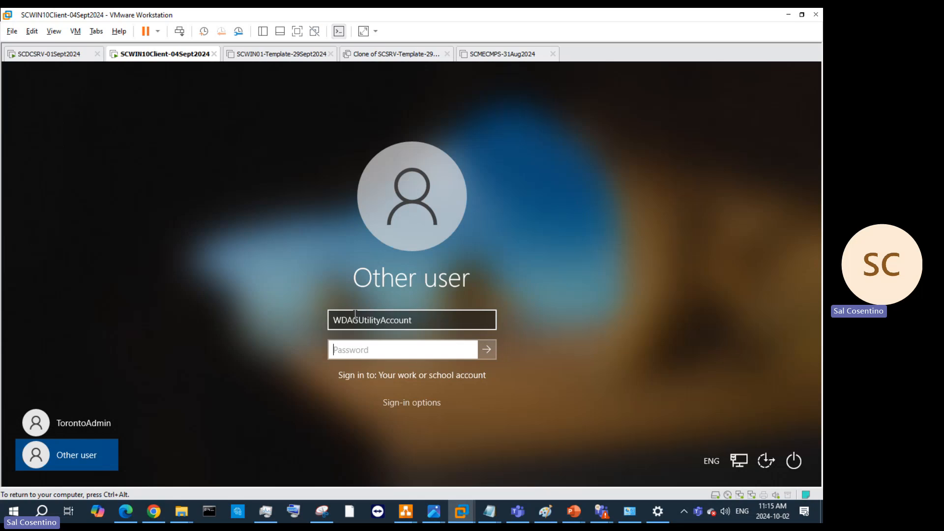
text(••••••••)
key(Return)
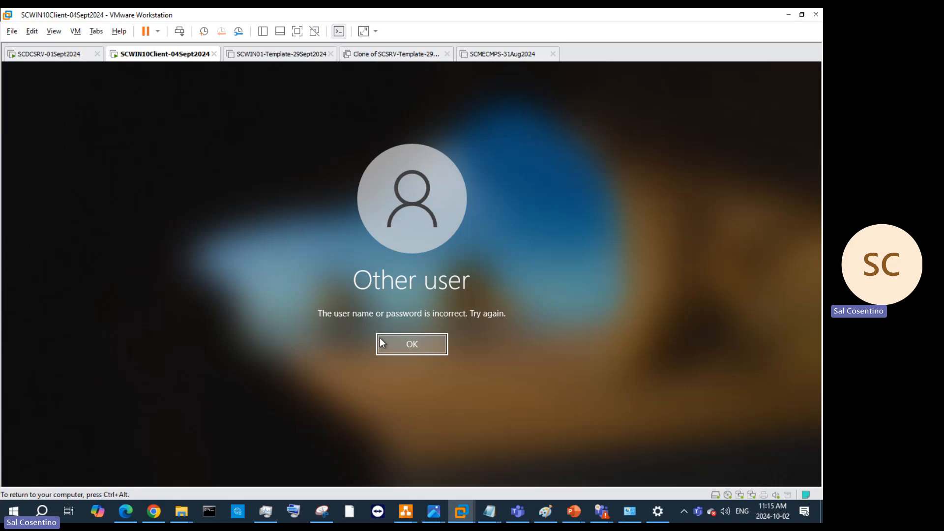
click(402, 346)
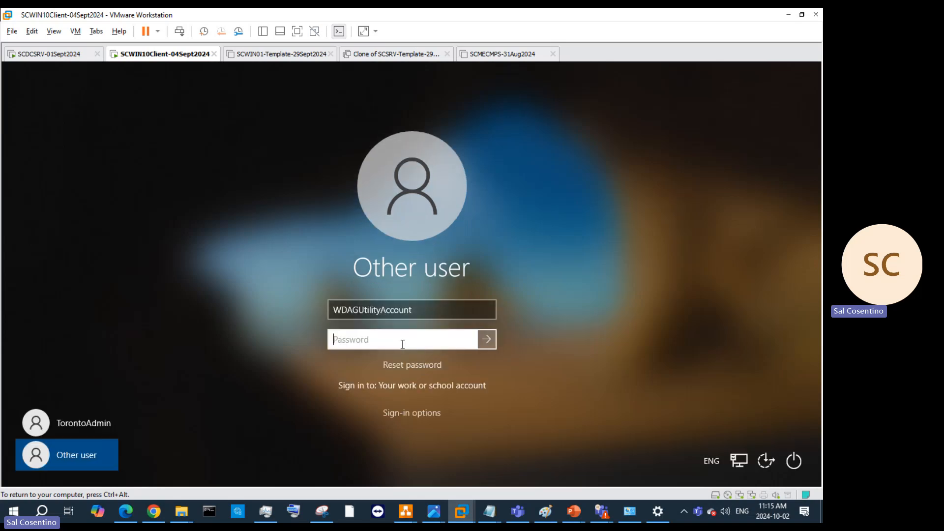
click(789, 18)
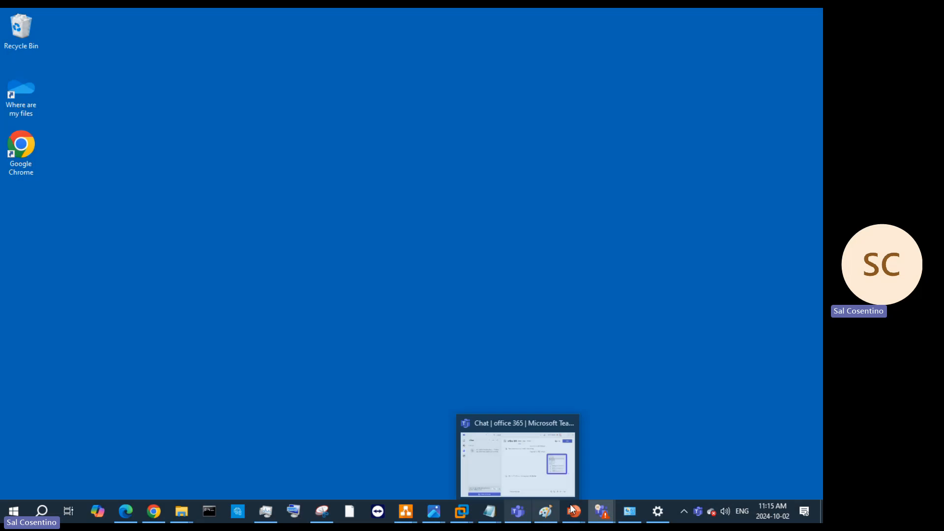
mouse_move(460, 511)
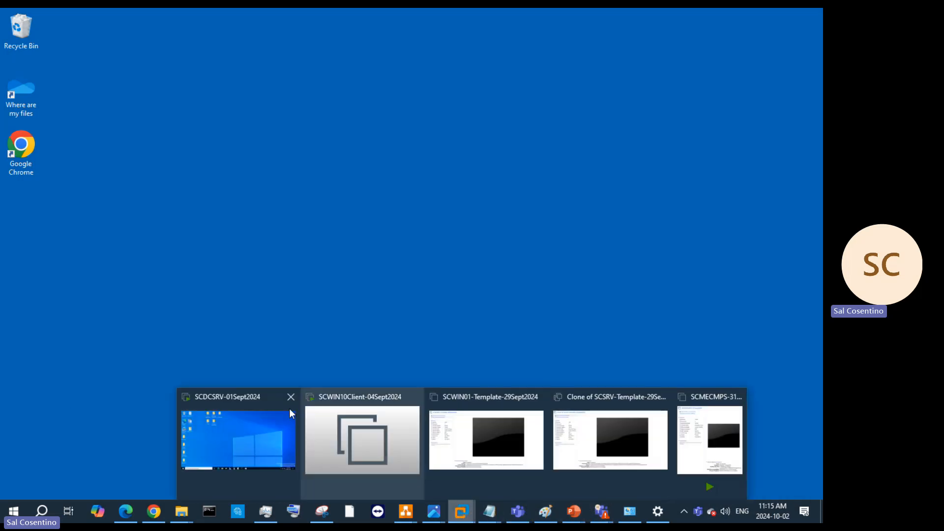
click(369, 438)
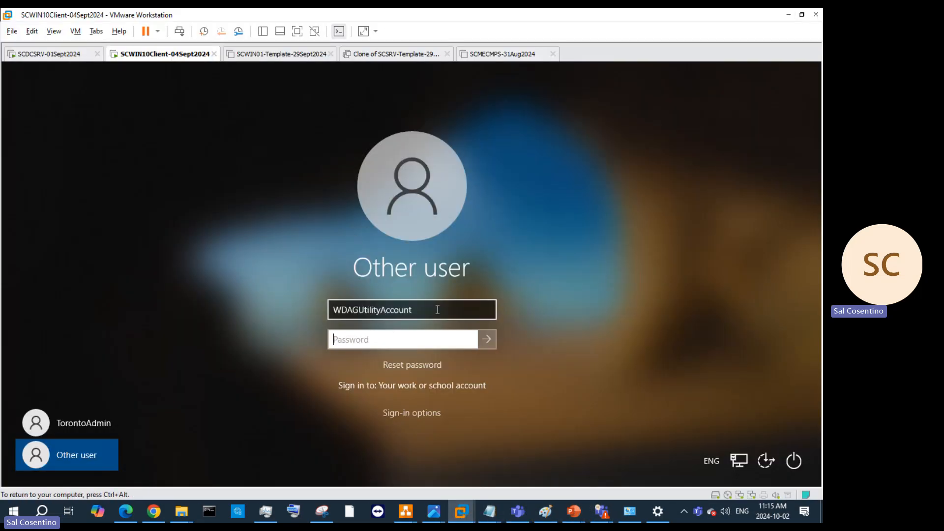
Sign in to the Windows 10 guest as TorontoAdmin by entering its password
click(437, 309)
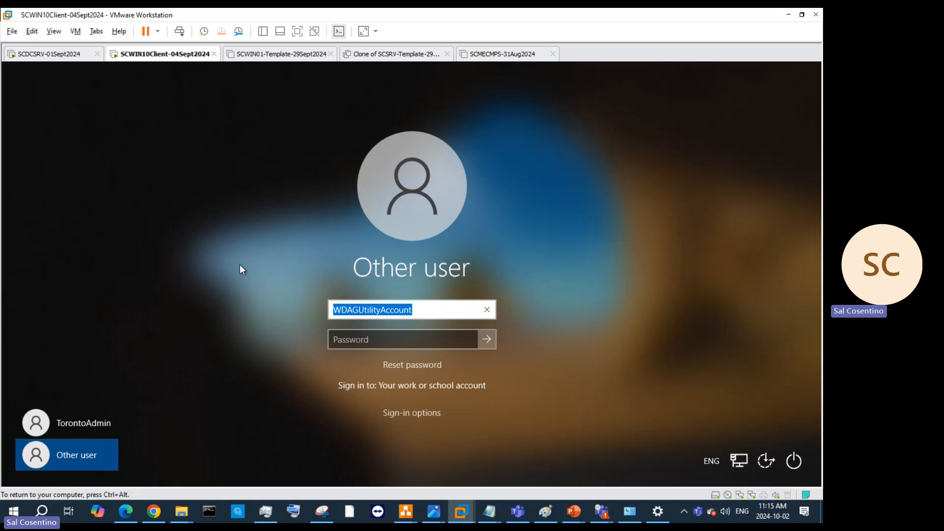
click(70, 425)
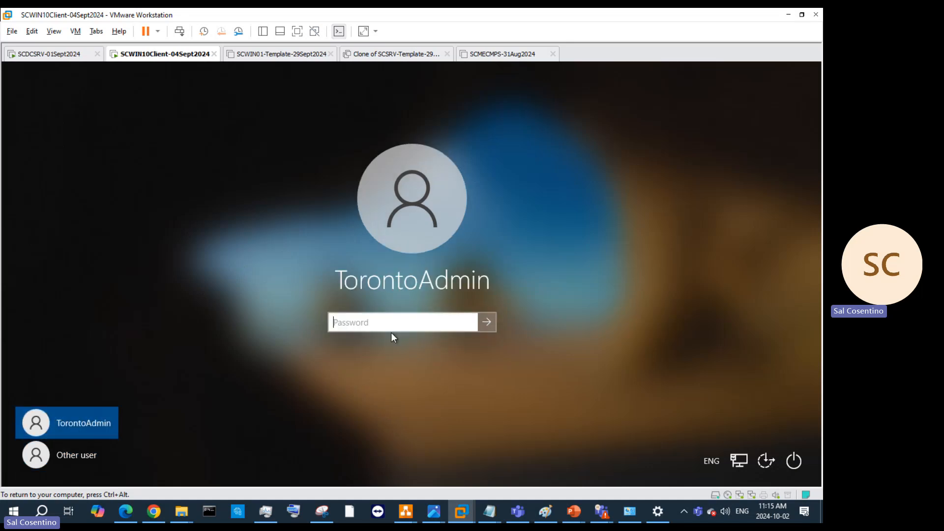
text(••••••••••)
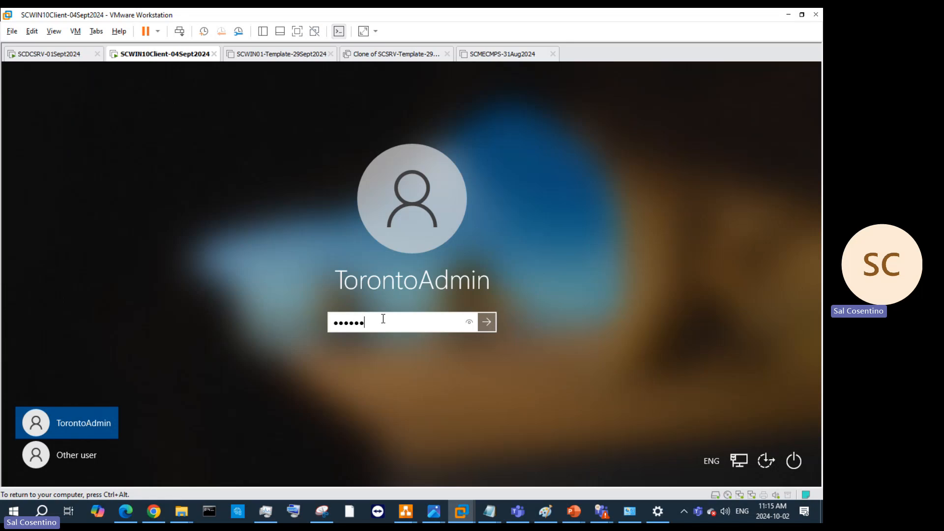
text(••••)
key(Return)
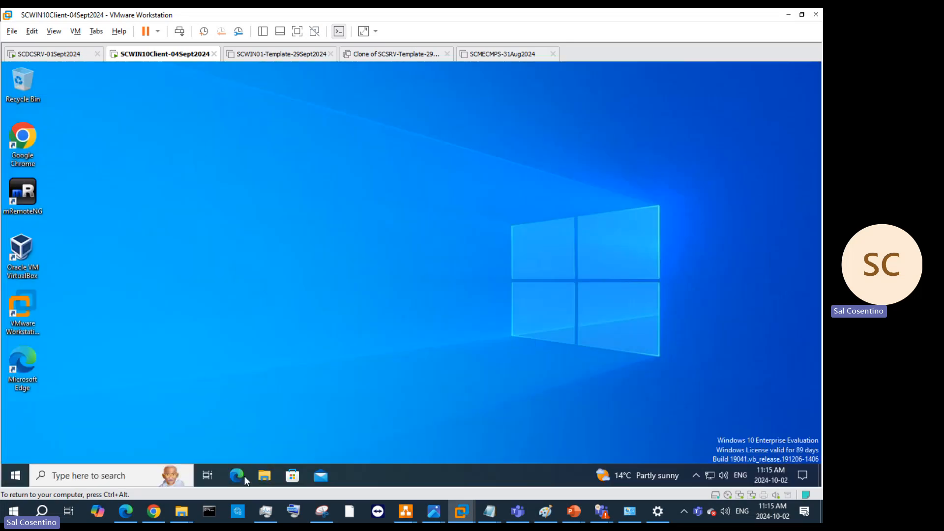
Launch Microsoft Edge from the VM's taskbar
click(69, 472)
click(22, 470)
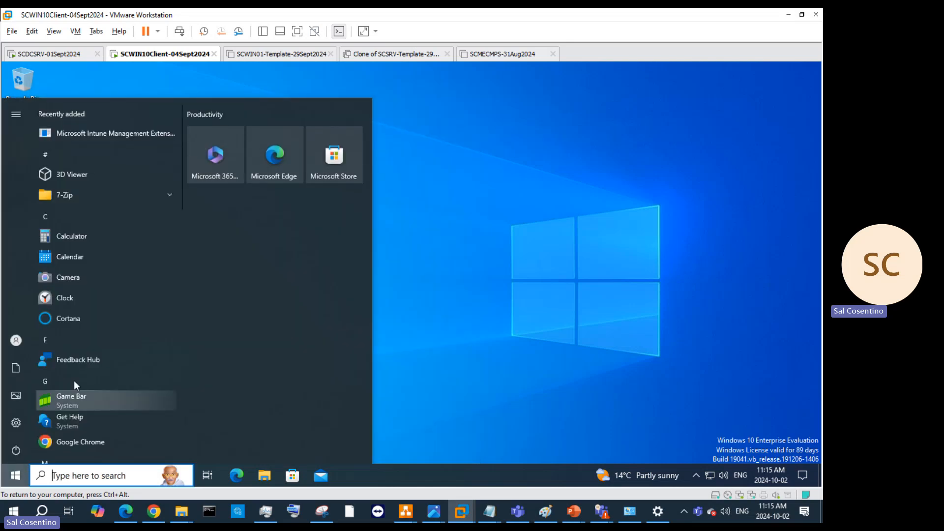
right_click(15, 475)
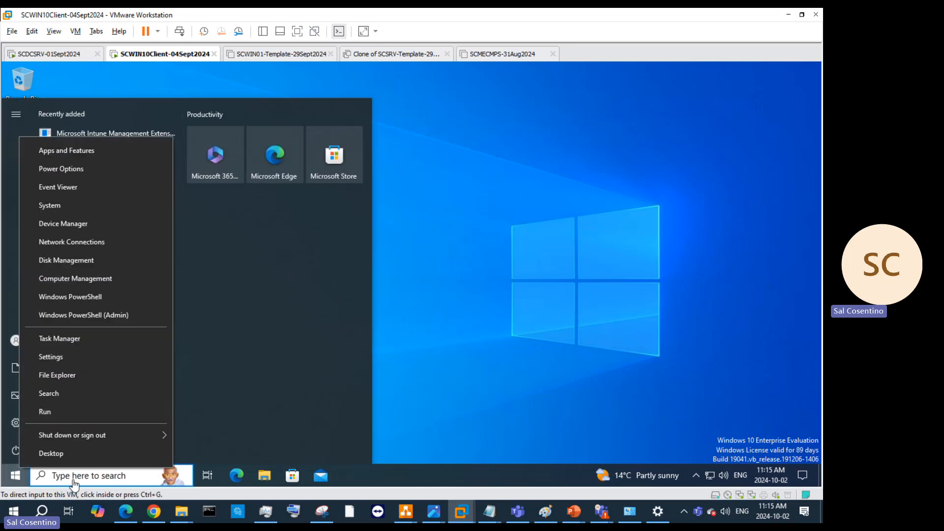
click(236, 478)
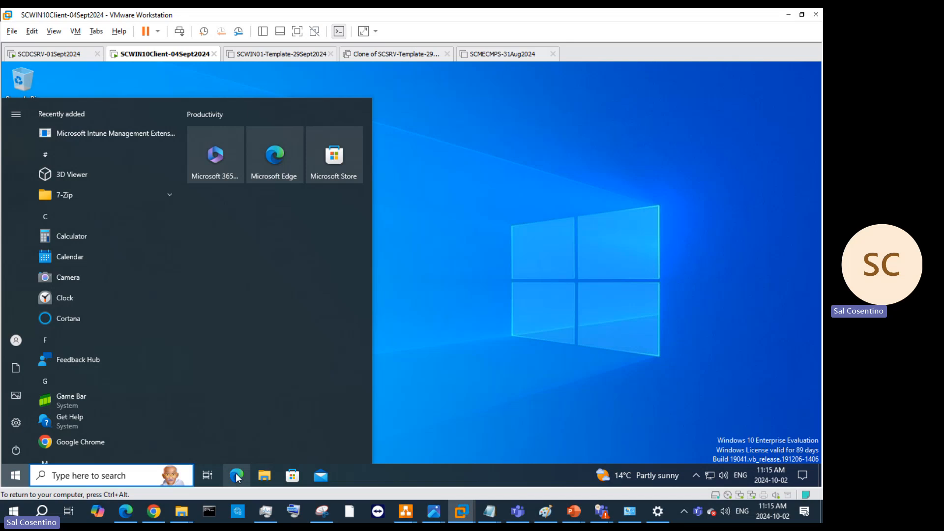
click(236, 475)
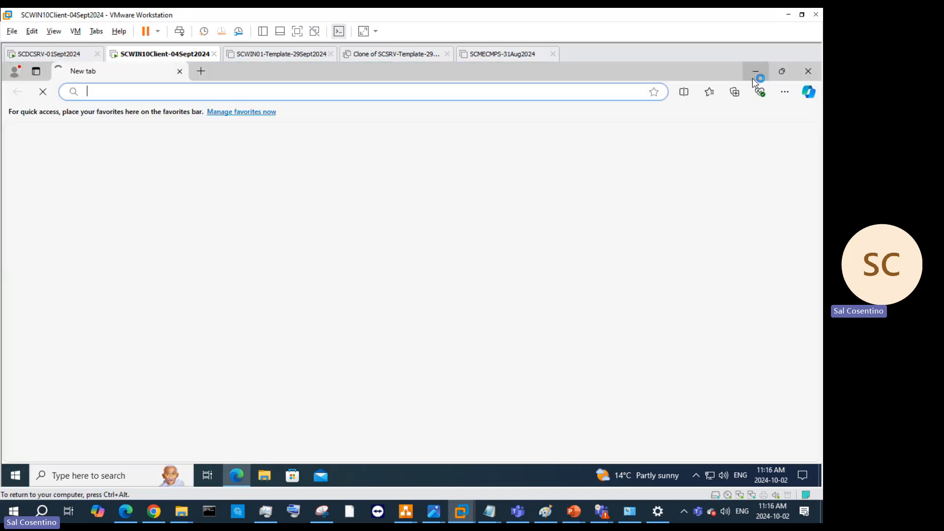
Start a new Application Guard window from Edge's menu and check the browser profile details
click(785, 92)
click(690, 145)
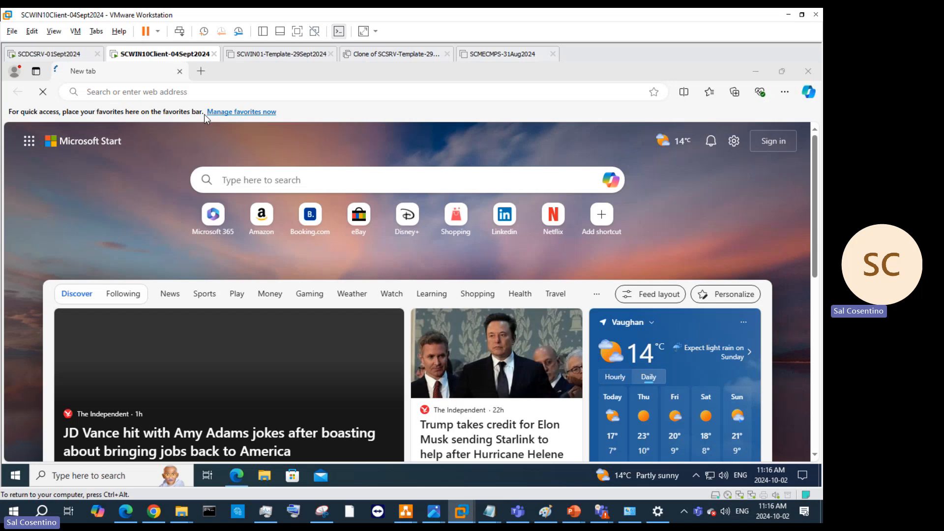
click(16, 71)
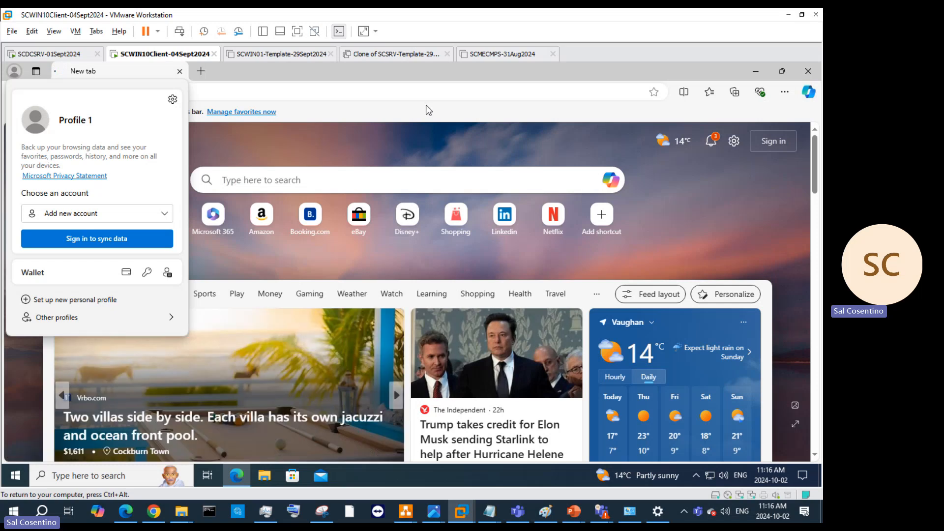
click(428, 110)
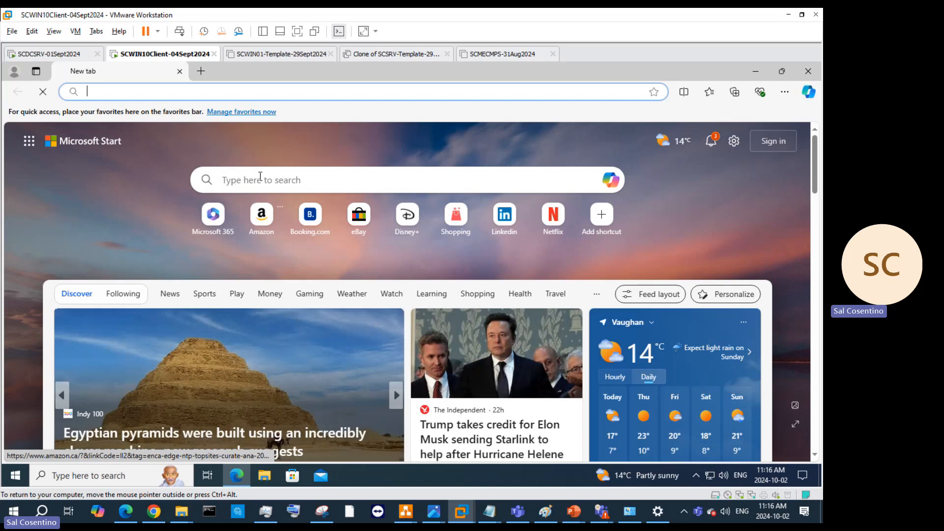
Search Bing for 'i renamed WDAGutility account and gave it a password but cannot log into it as profil…'
click(205, 93)
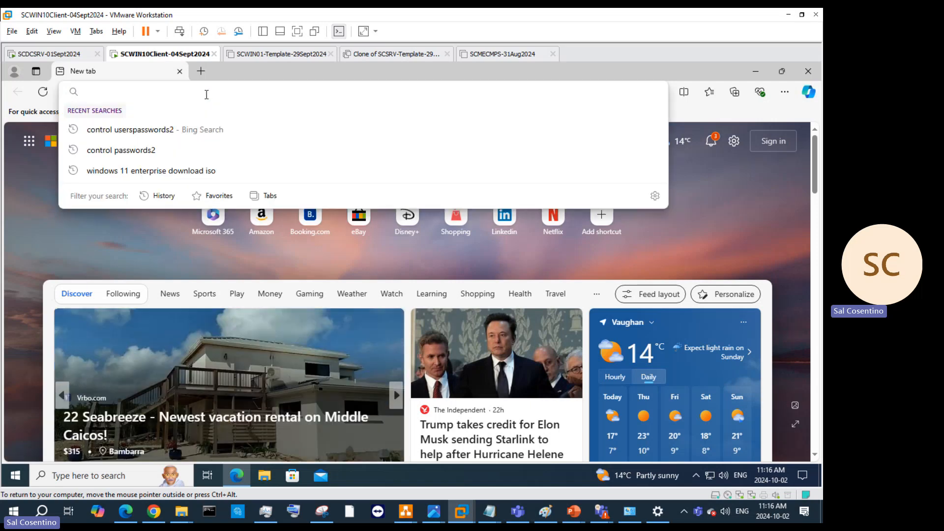
text(i renamed )
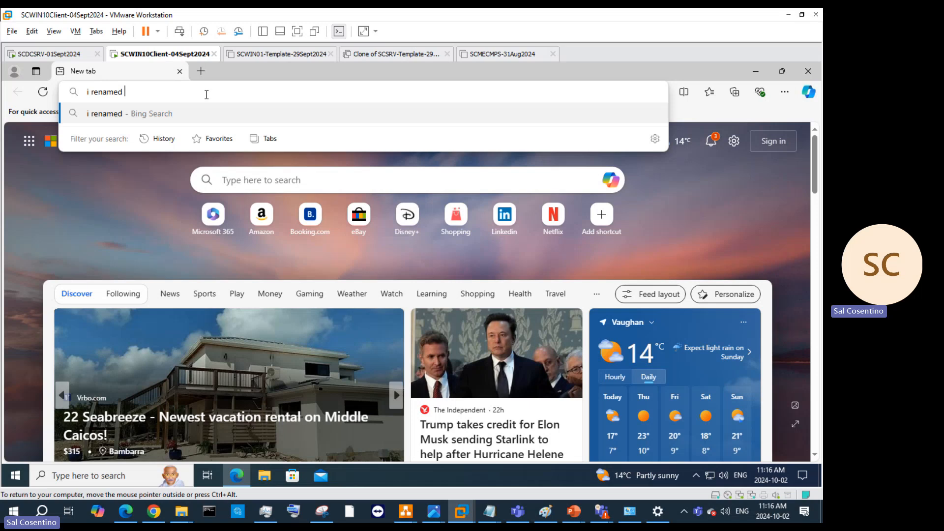
text(WDAG)
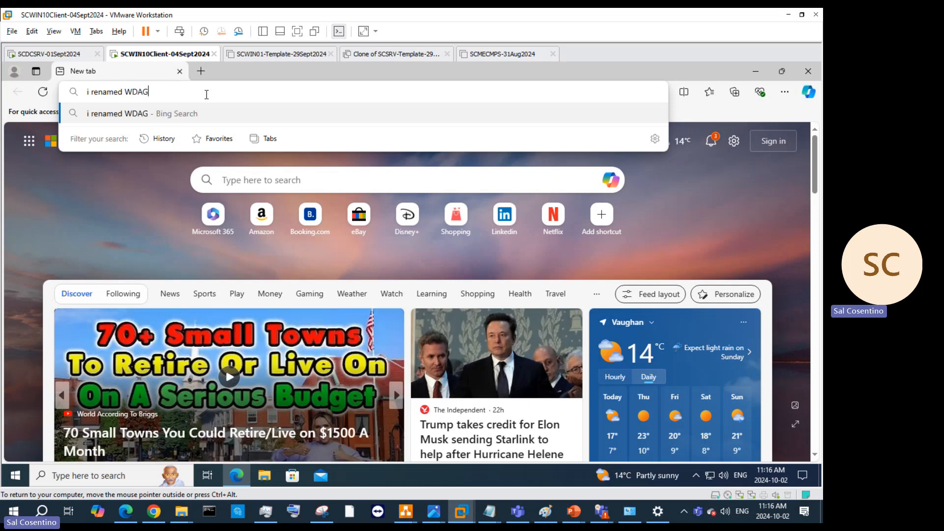
text(utility a)
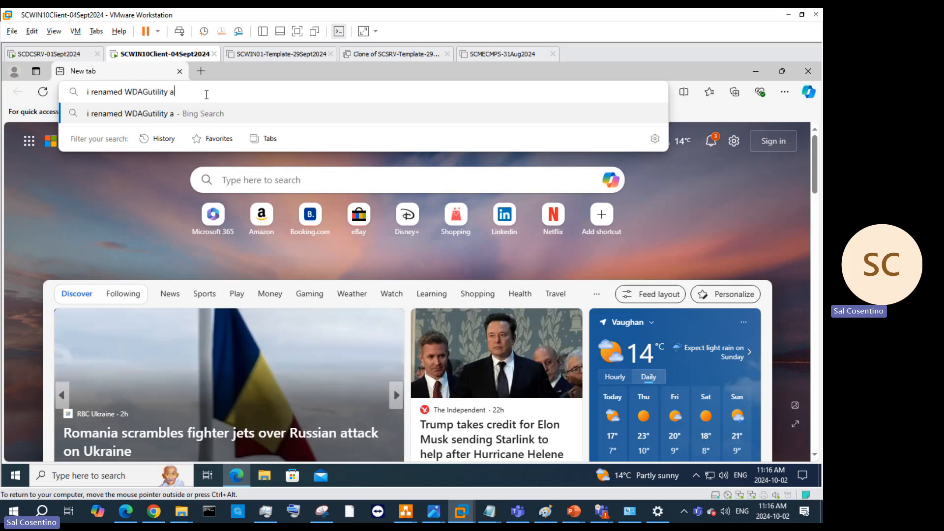
text(ccount and gave it)
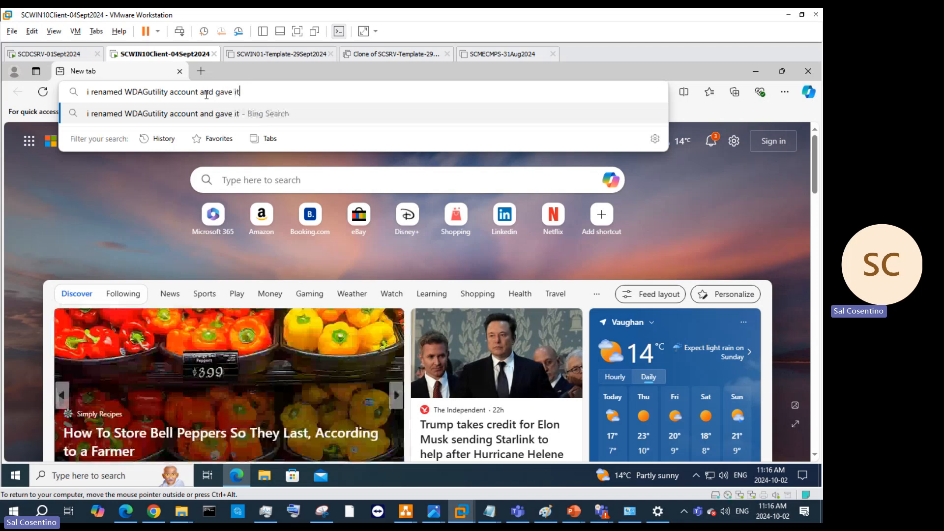
text( a pass)
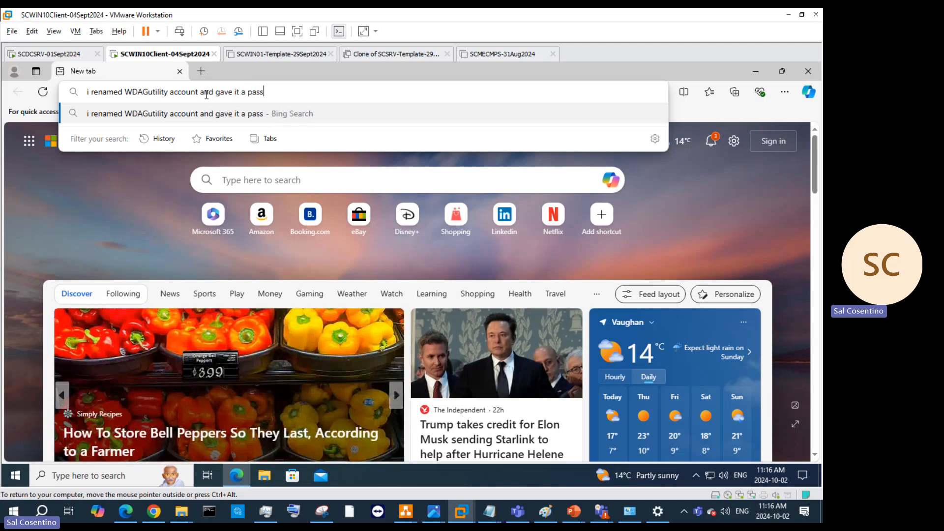
text(word but cannot lo)
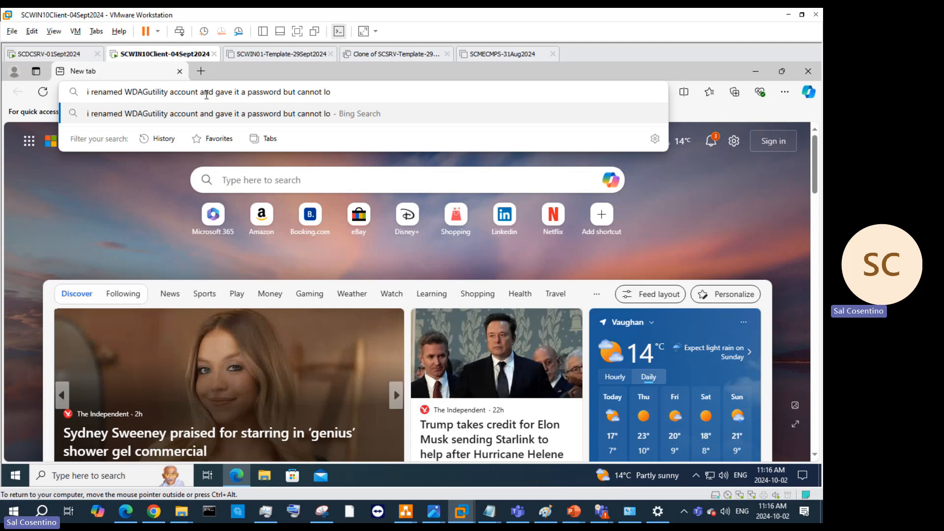
text(g into it a)
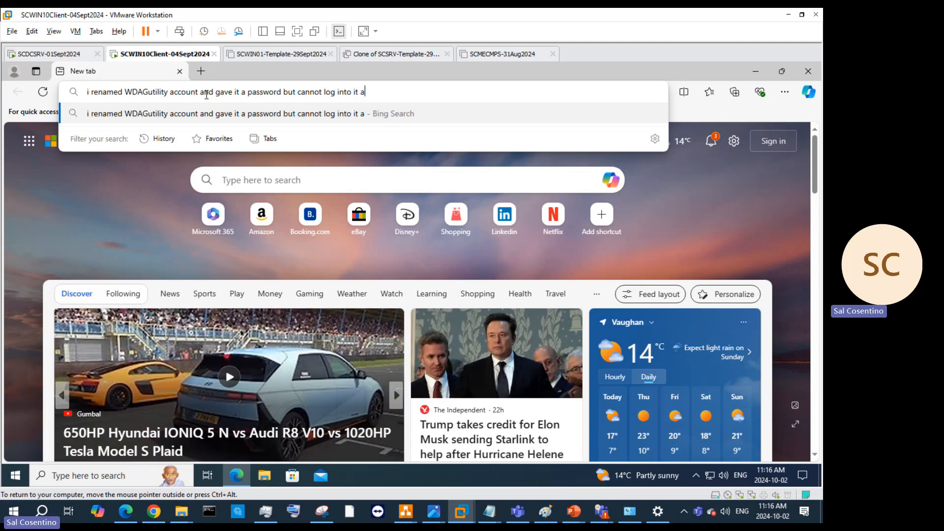
text(s profile)
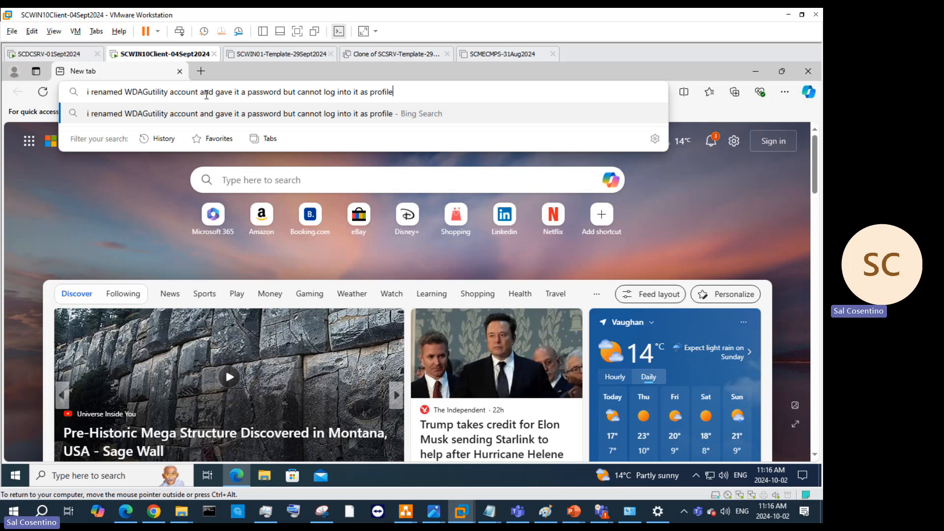
key(Return)
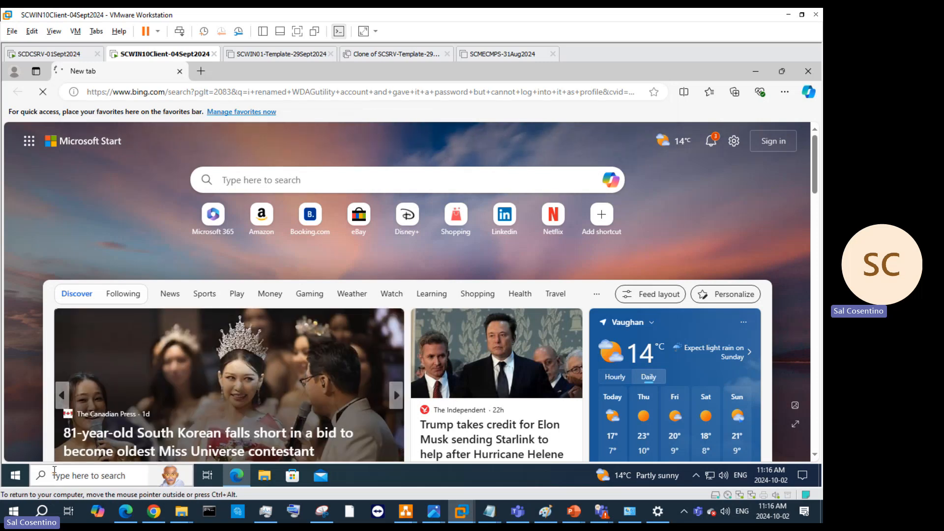
Run sysdm.cpl to open System Properties and drag it beside the Bing results
right_click(15, 475)
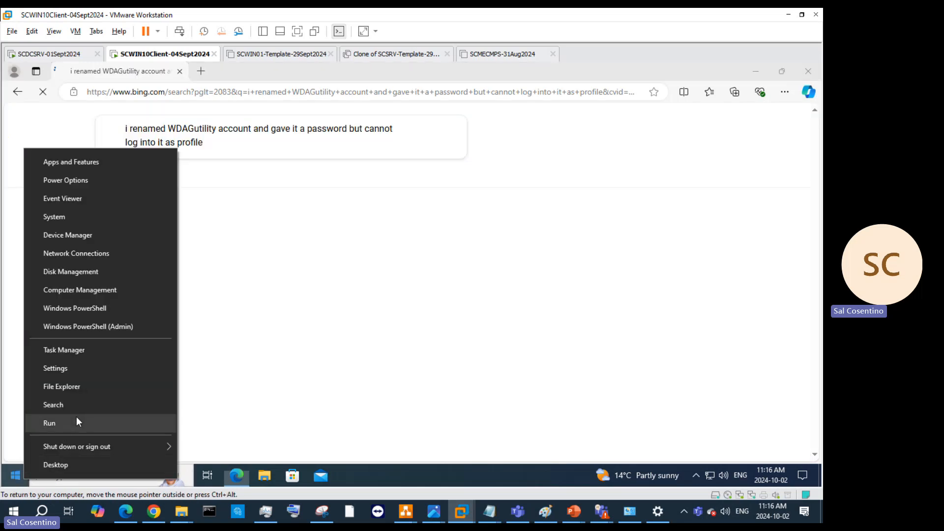
click(76, 417)
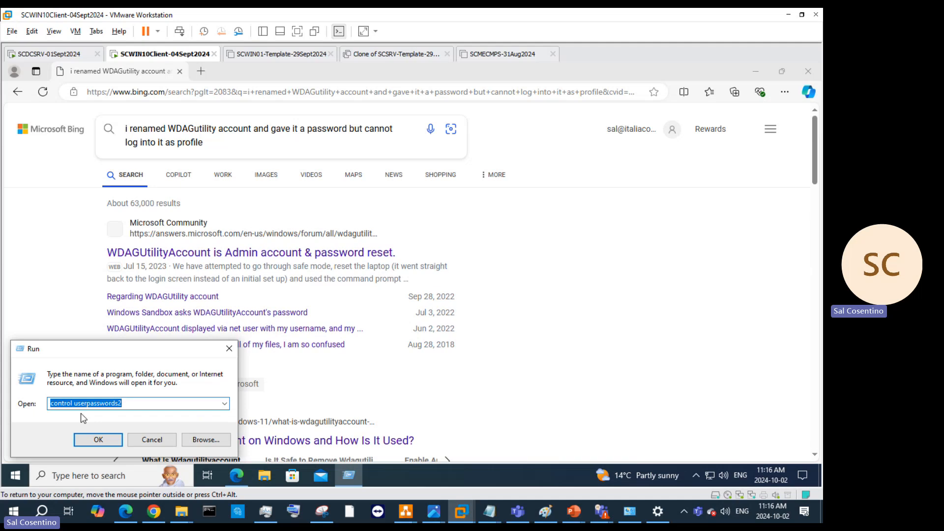
text(sysdm.cpl)
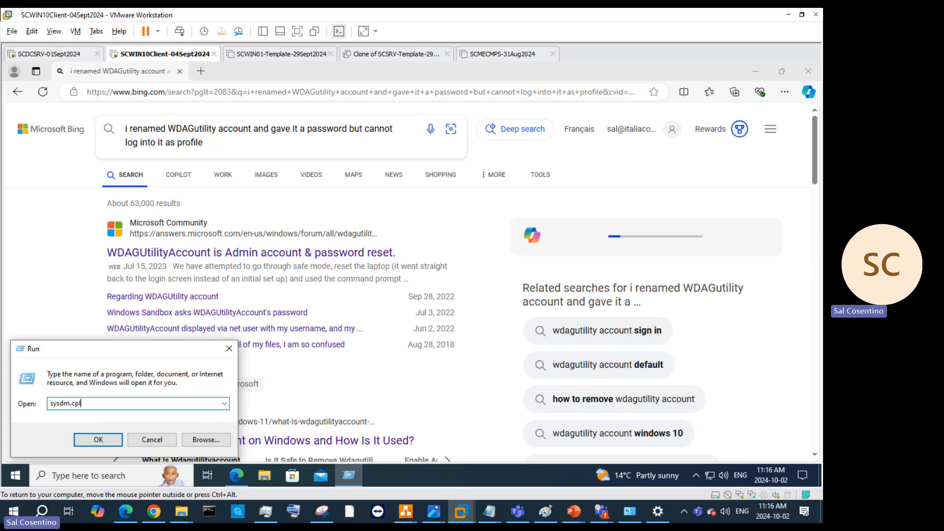
key(Return)
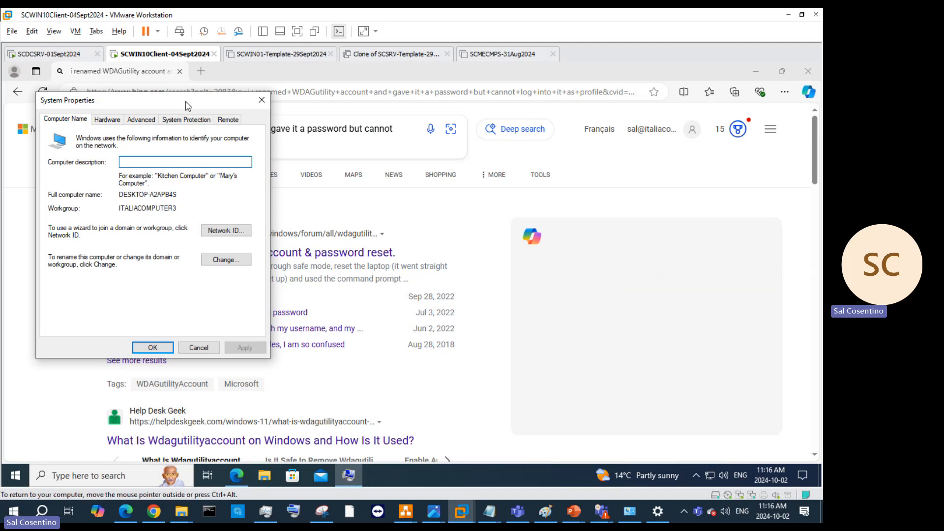
drag(188, 106, 658, 156)
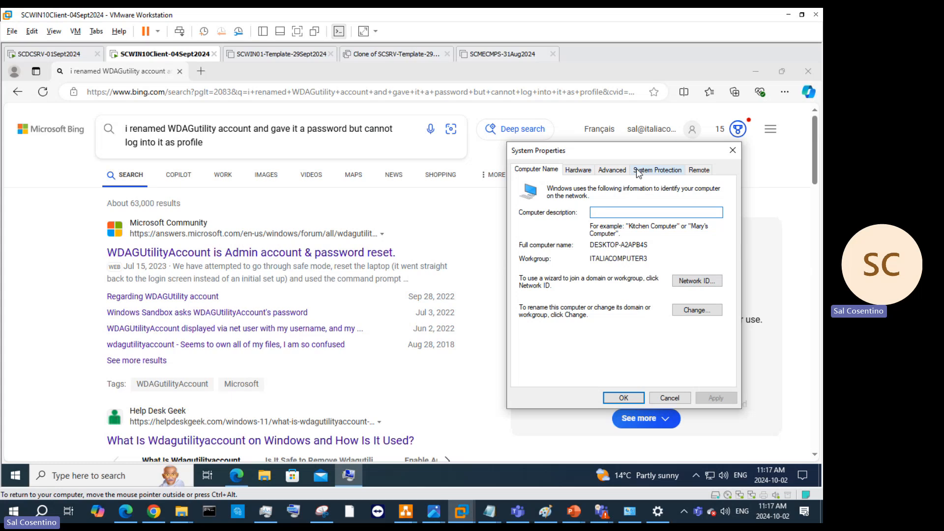
In Advanced > User Profiles, select the TorontoAdmin profile and check its Change Type options
click(615, 170)
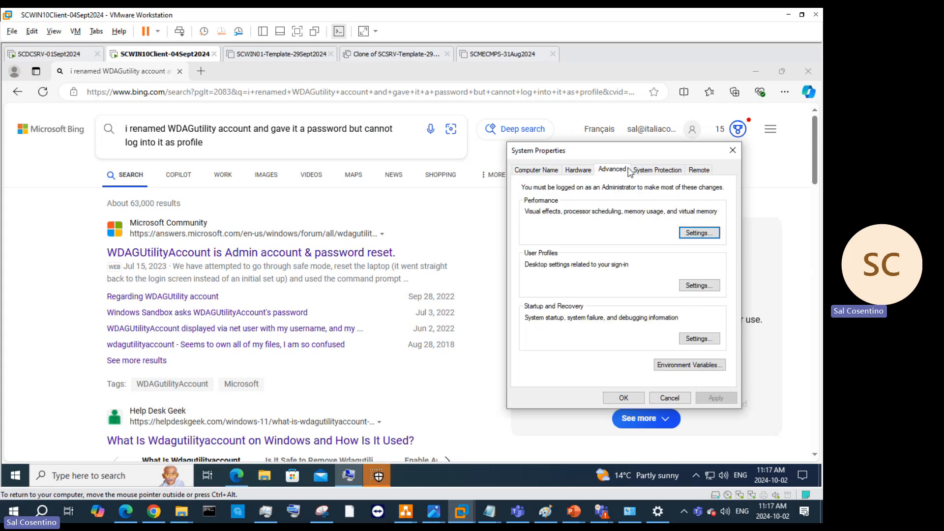
click(688, 285)
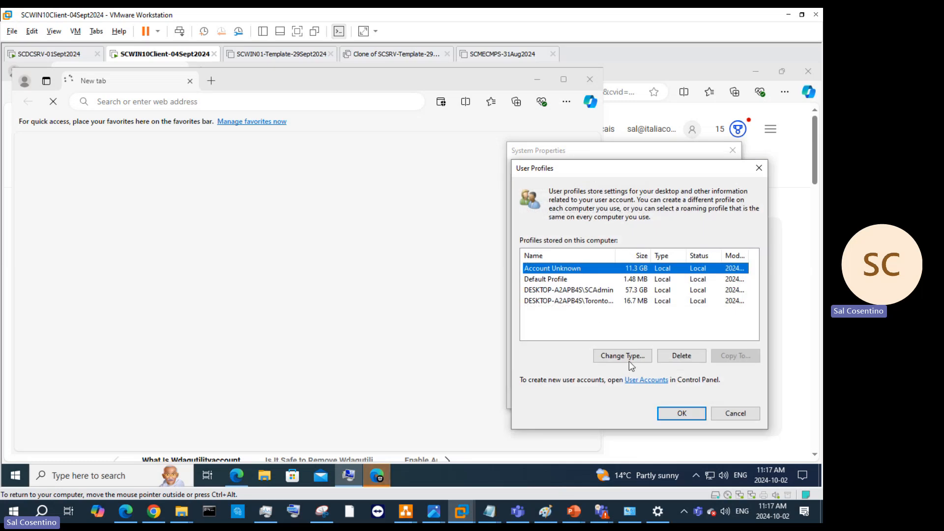
click(595, 301)
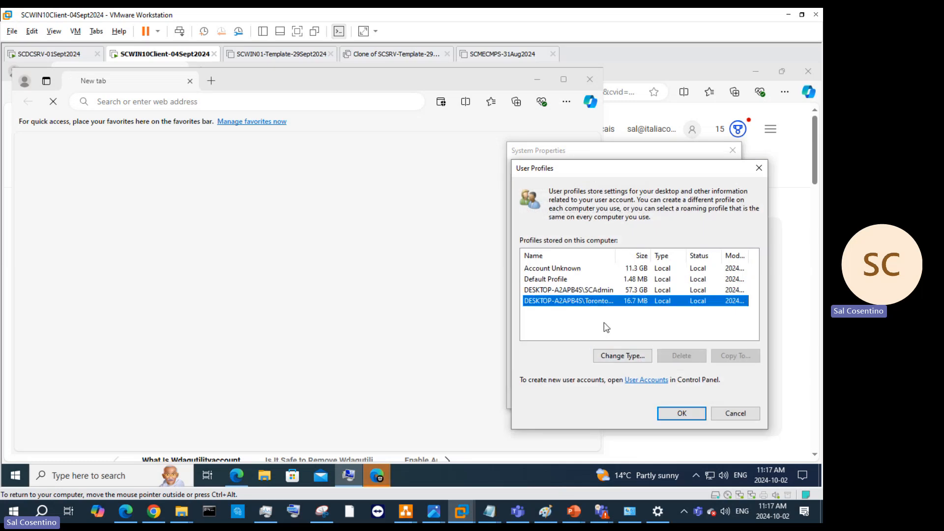
click(618, 354)
click(670, 322)
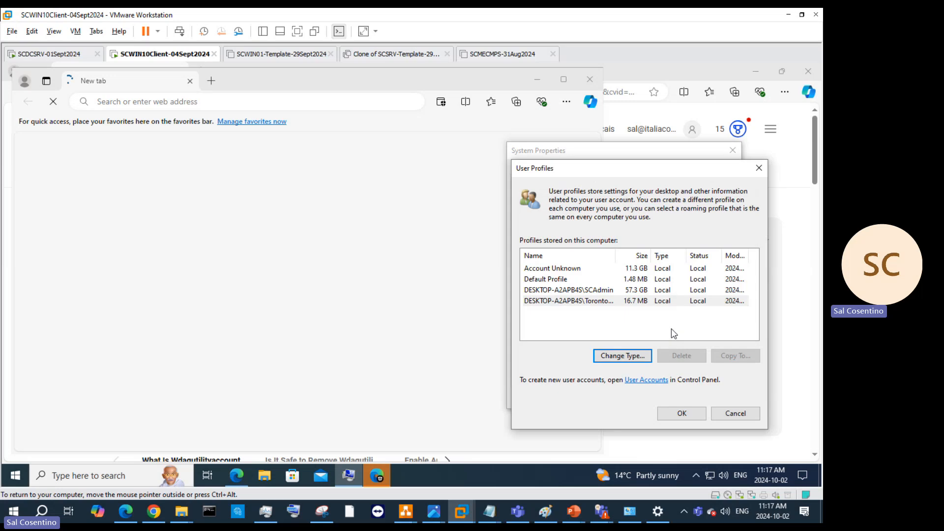
Open the User Accounts page, minimize it, then close User Profiles and System Properties
click(655, 382)
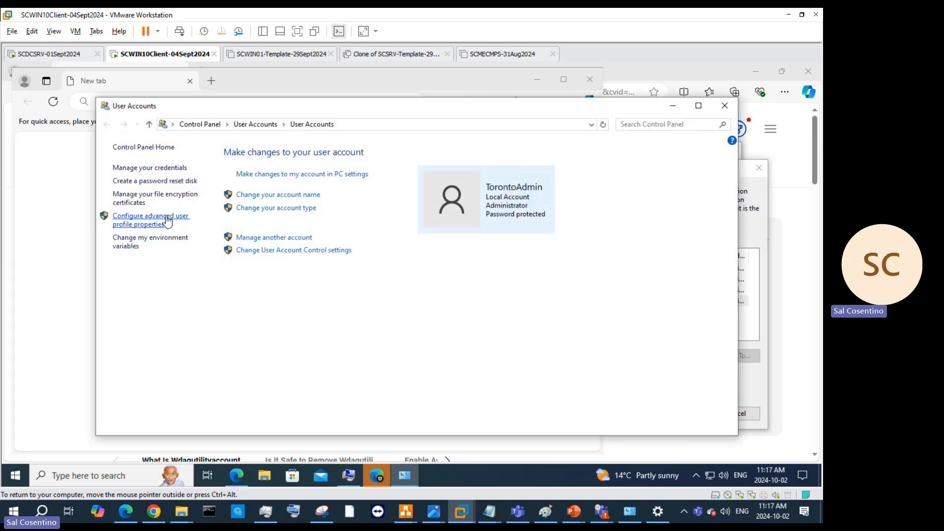
click(672, 106)
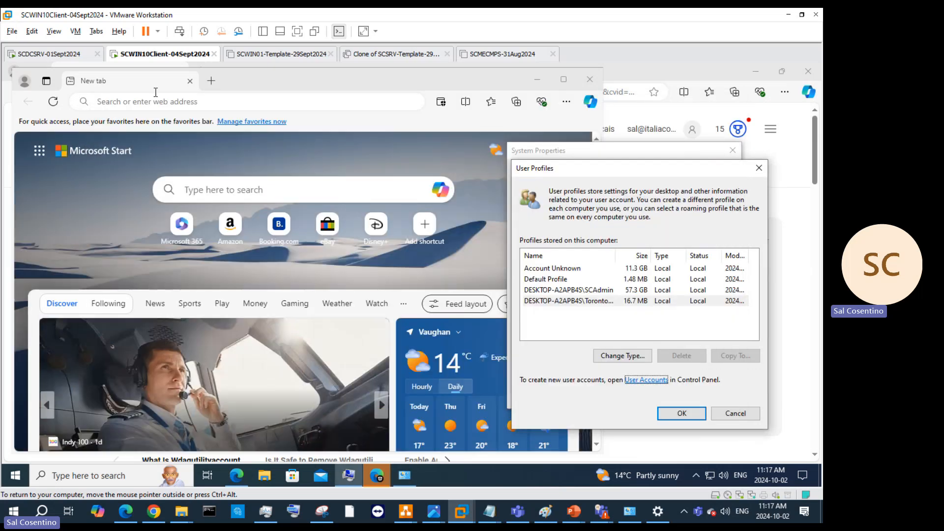
click(759, 168)
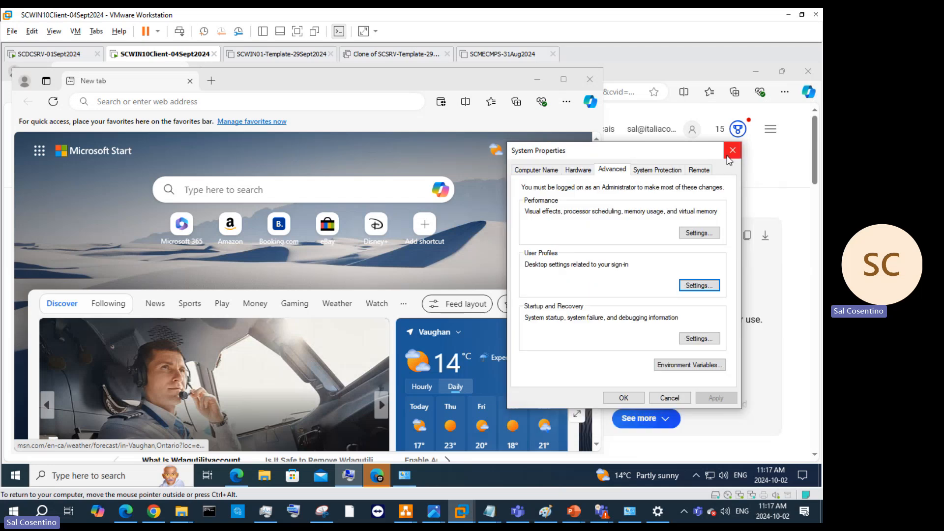
click(732, 150)
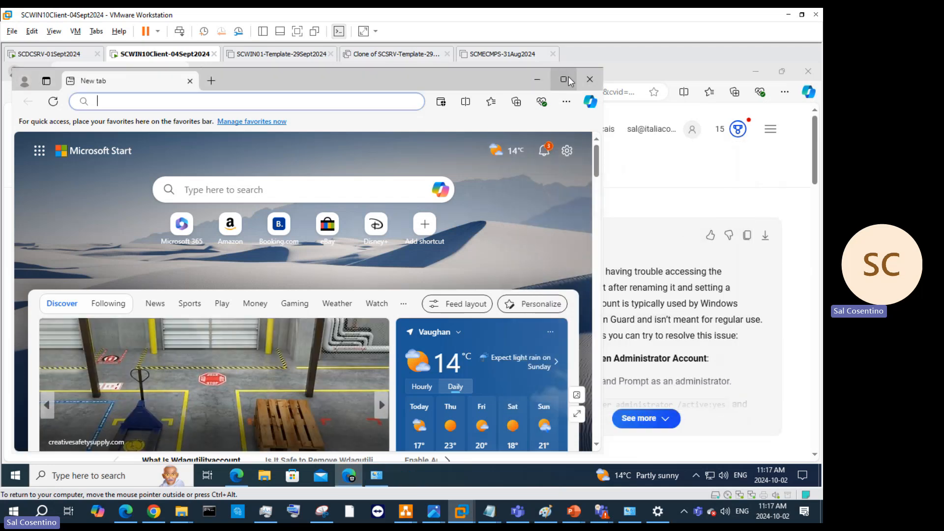
Minimize the small New tab Edge window and scroll further down the Bing WDAGUtilityAccount results
click(537, 79)
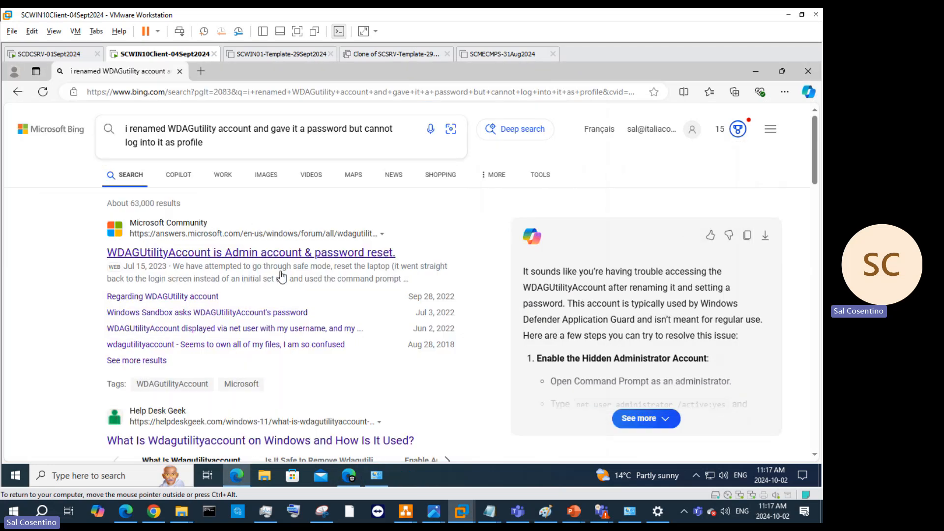
scroll(281, 278, down, 3)
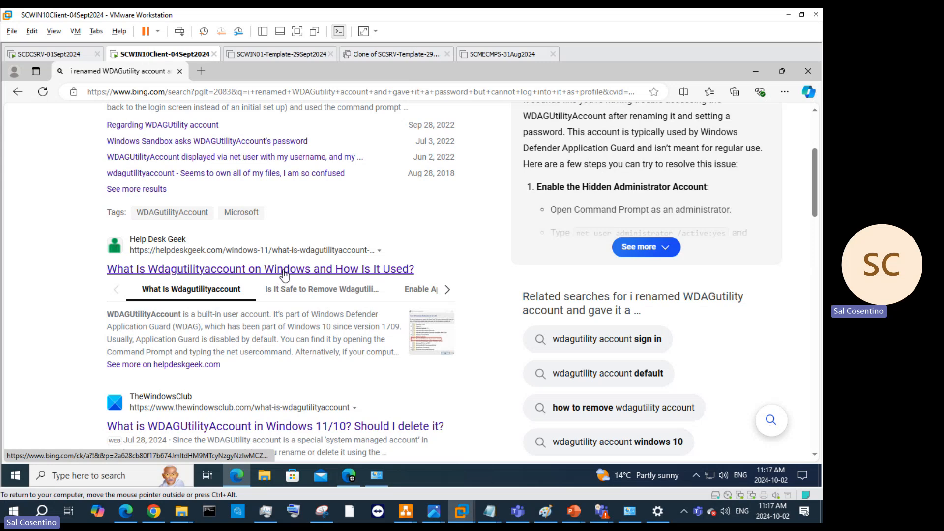
scroll(329, 274, down, 3)
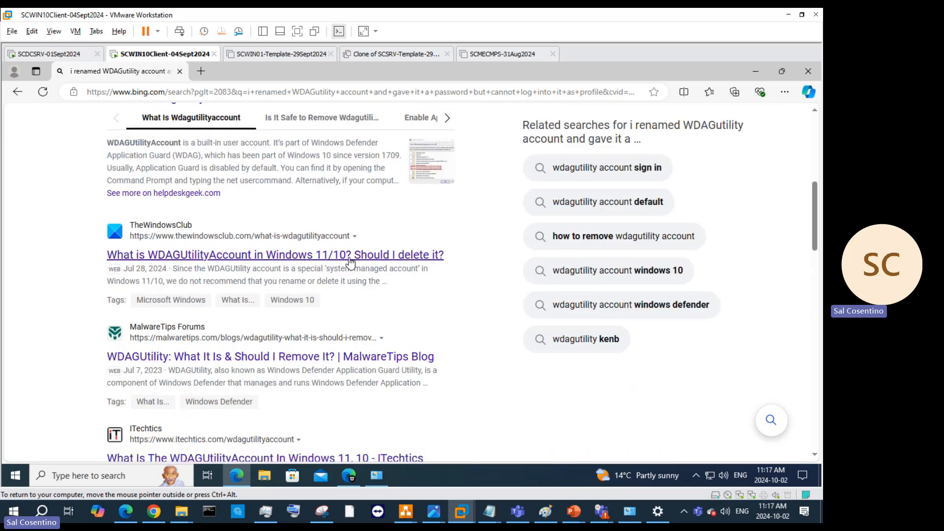
scroll(349, 263, down, 3)
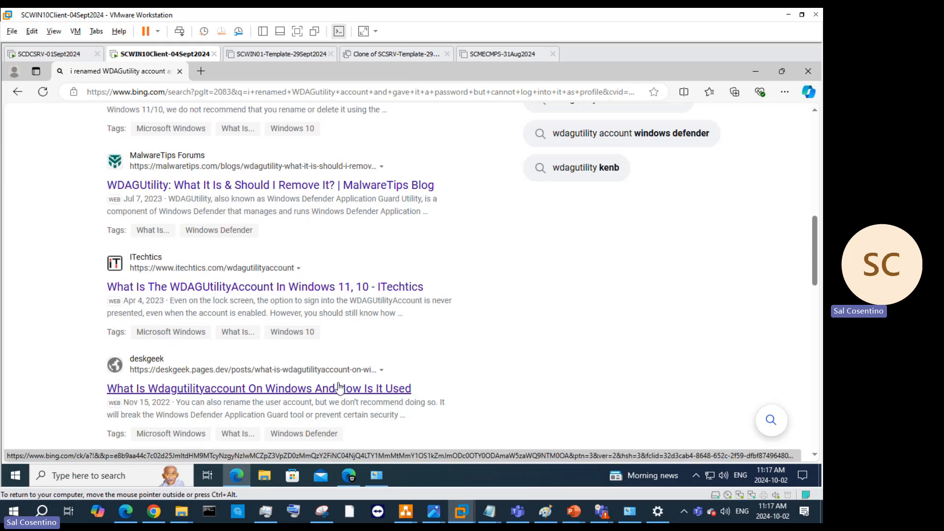
Switch to the WDAGUtility.pptx presentation and view its Requirements slide (slide 4)
mouse_move(573, 511)
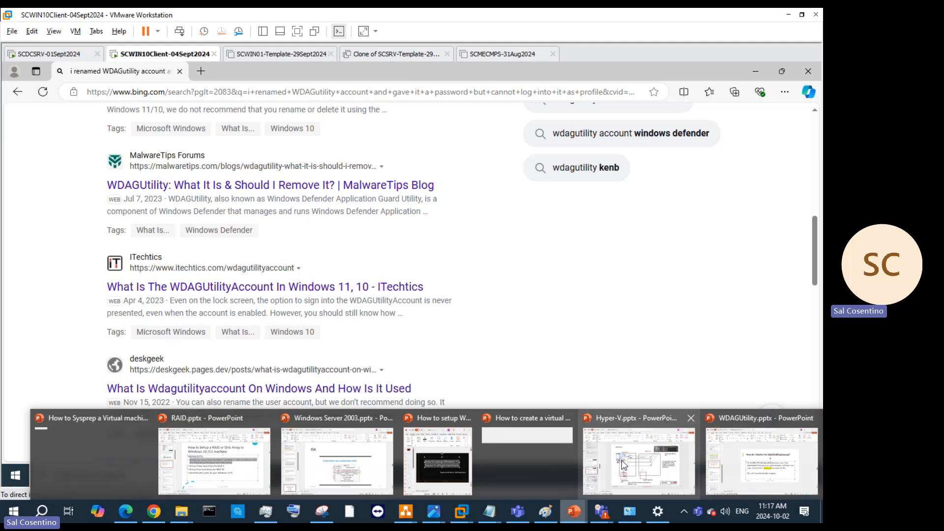
click(727, 448)
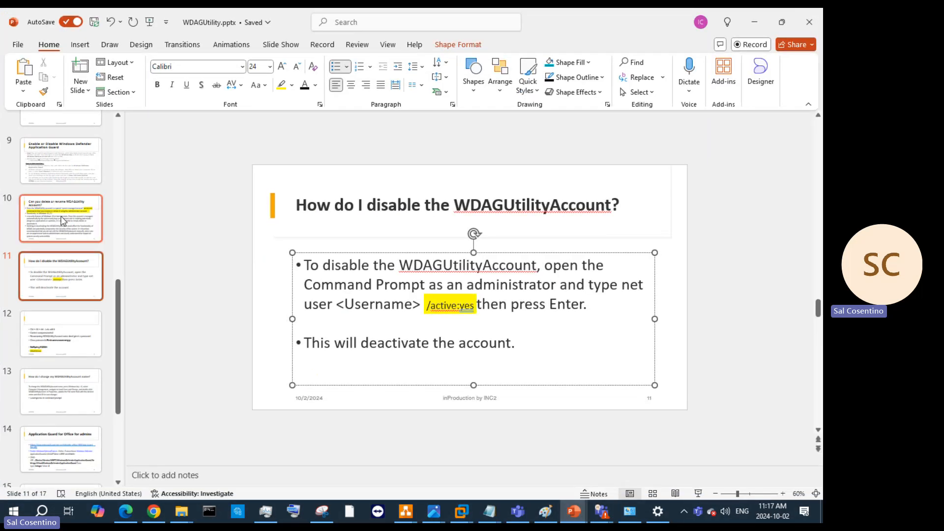
scroll(59, 220, up, 7)
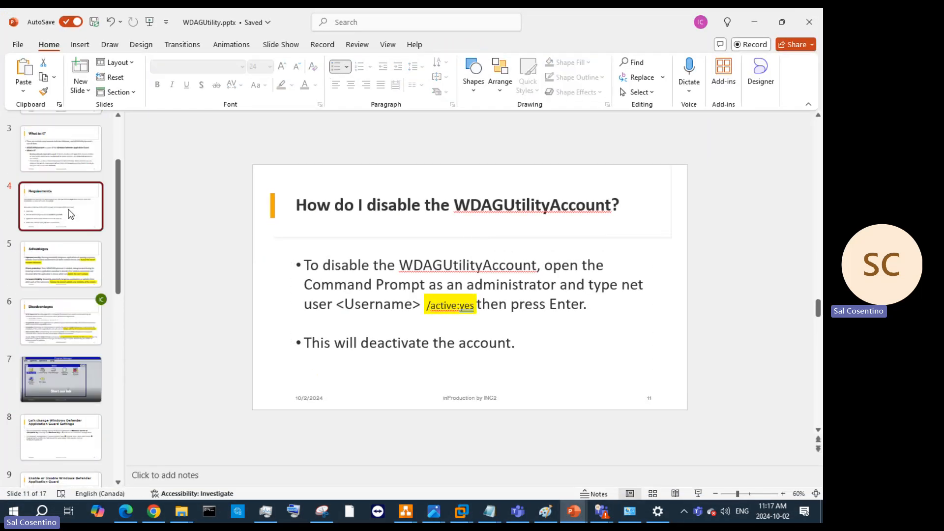
click(70, 213)
On the What is it? slide, select the safe web-surfing phrase, then go to slide 5, Advantages
click(69, 157)
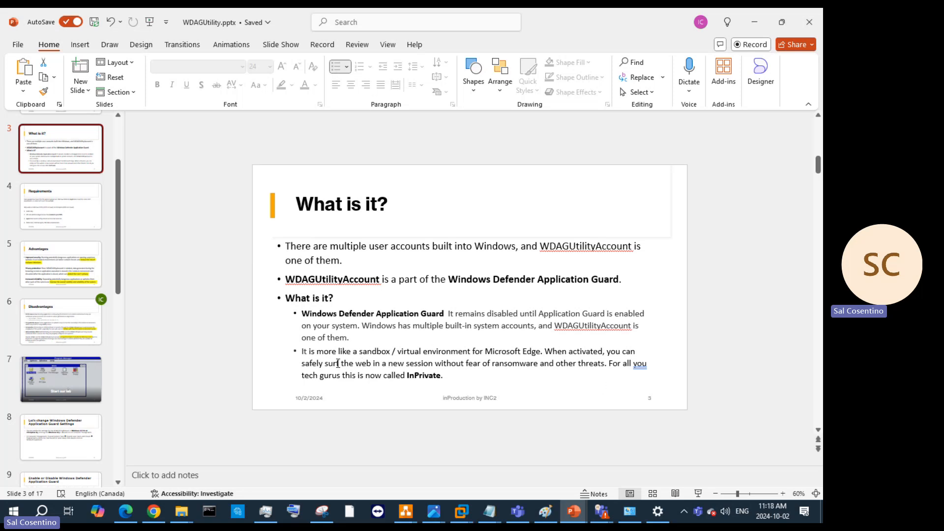
drag(323, 363, 594, 366)
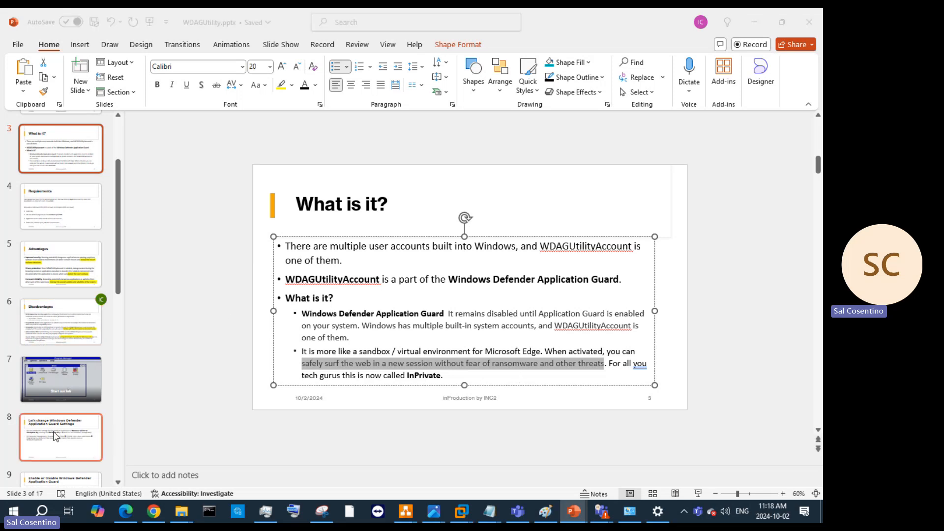
click(70, 265)
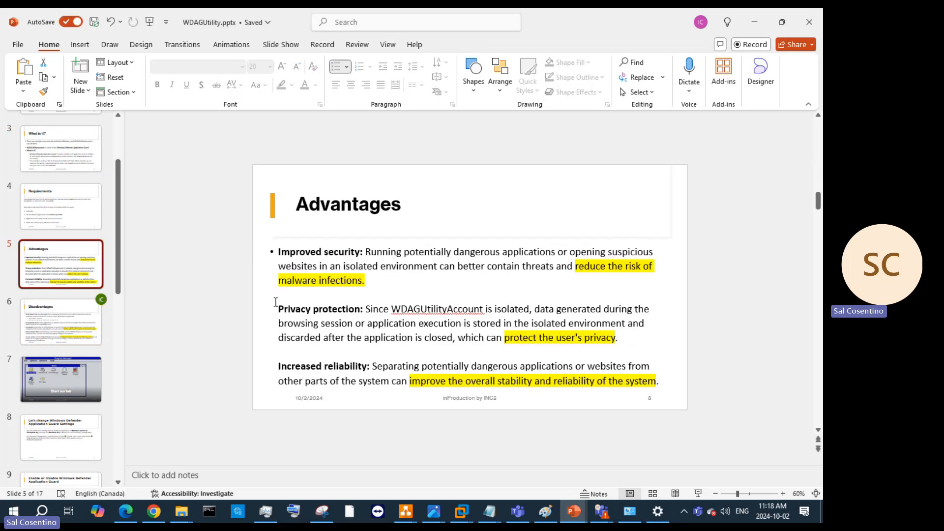
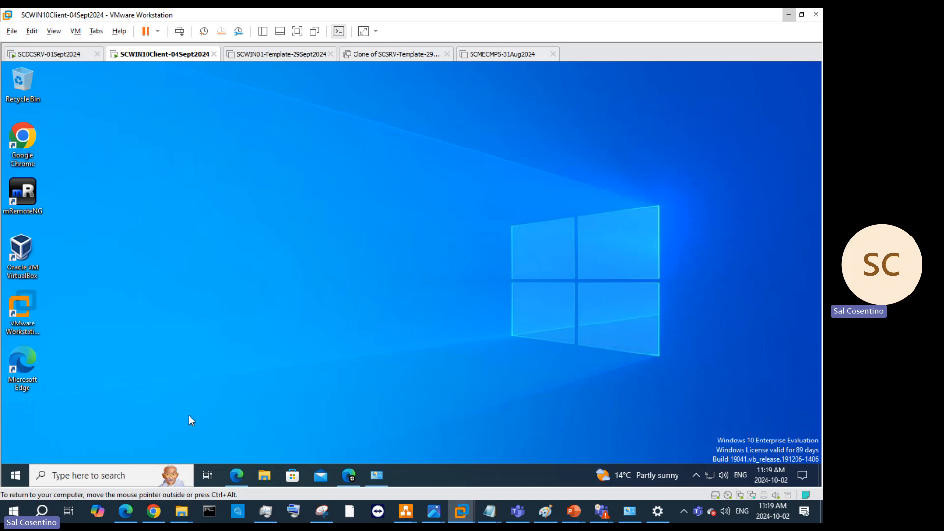
Glance at the guest's Application Guard Edge new tab, then minimize it
click(348, 475)
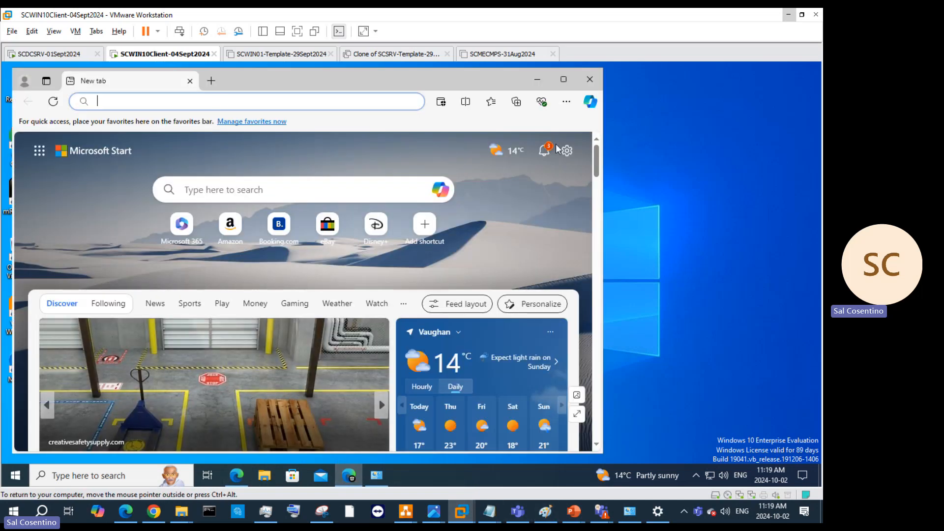
click(539, 84)
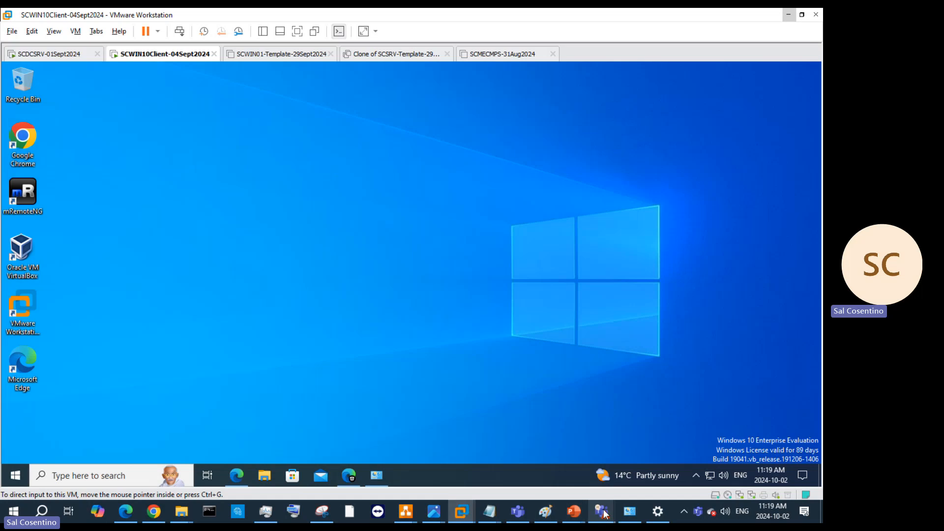
Bring the WDAGUtility deck forward and go to slide 14, Application Guard for Office for admins
mouse_move(573, 512)
click(770, 474)
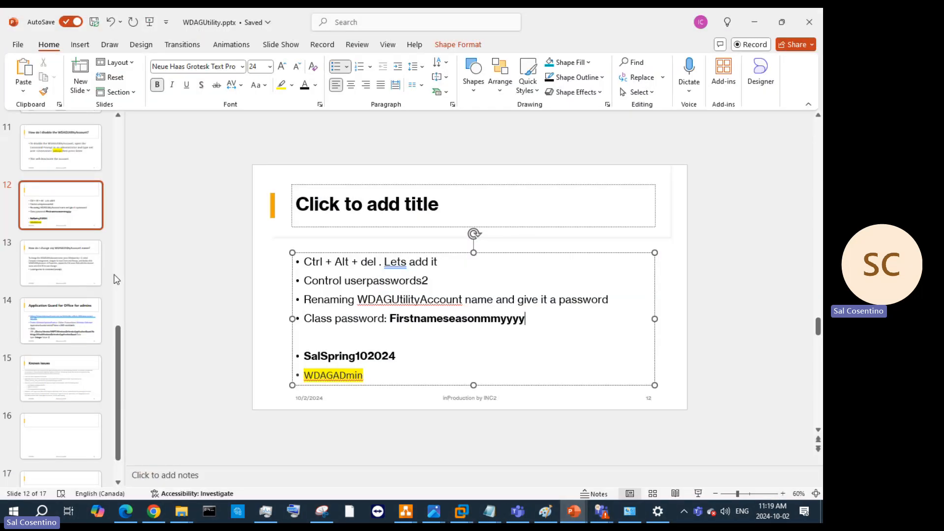
click(51, 378)
scroll(51, 376, down, 2)
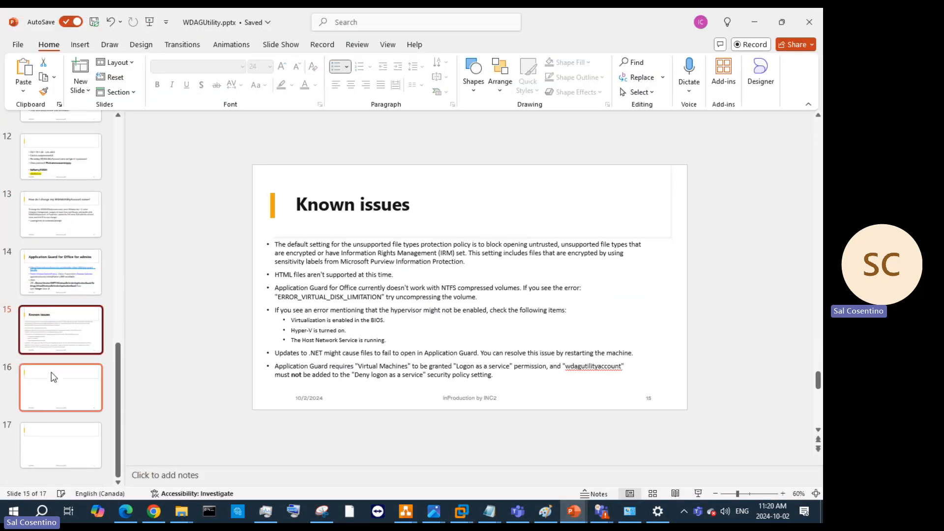
click(74, 265)
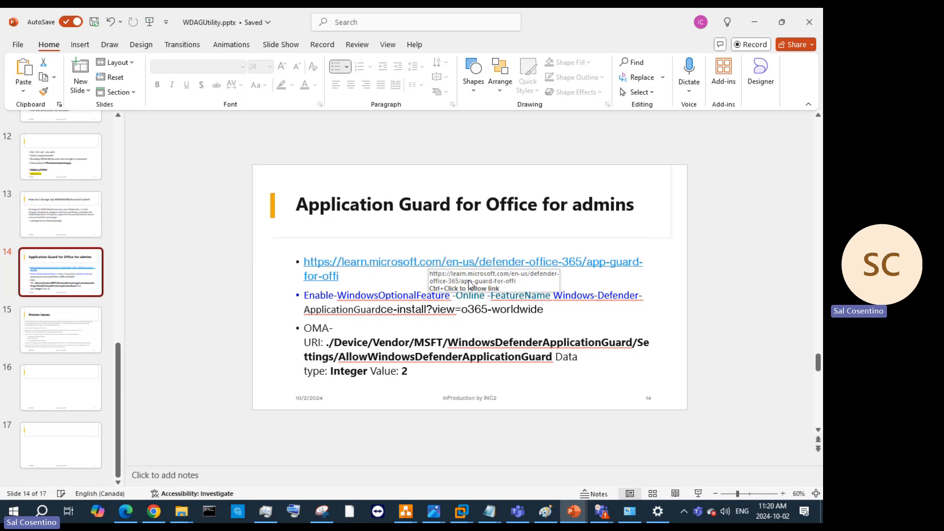
Select the slide's bullet text and test the Microsoft Learn link in the browser
drag(551, 310, 443, 302)
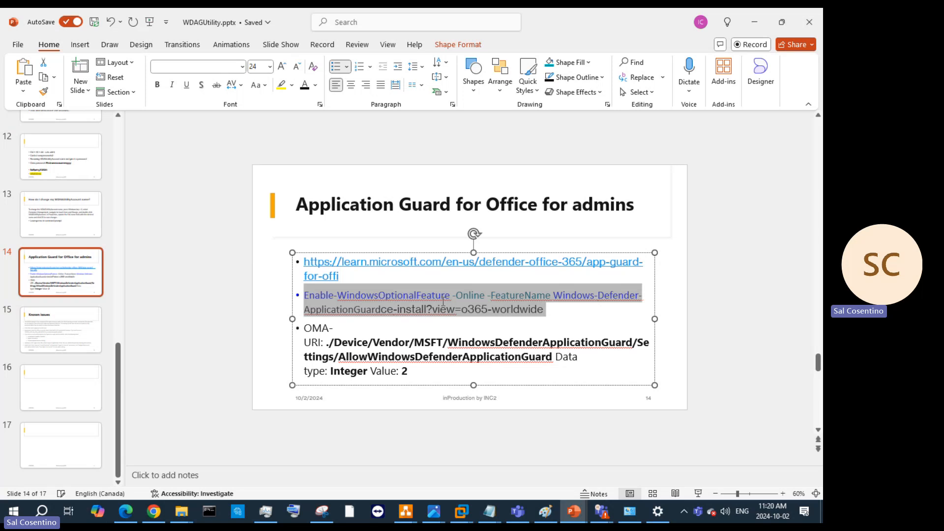
click(413, 371)
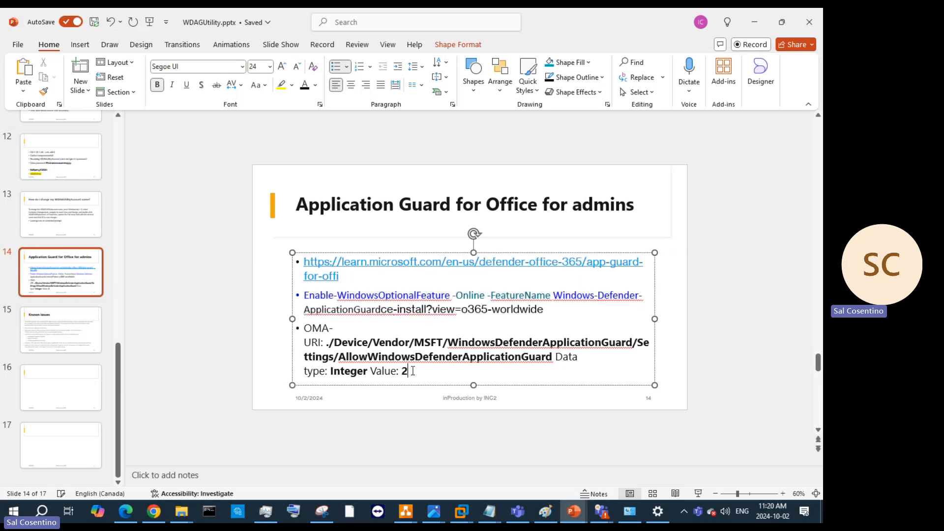
drag(413, 371, 314, 331)
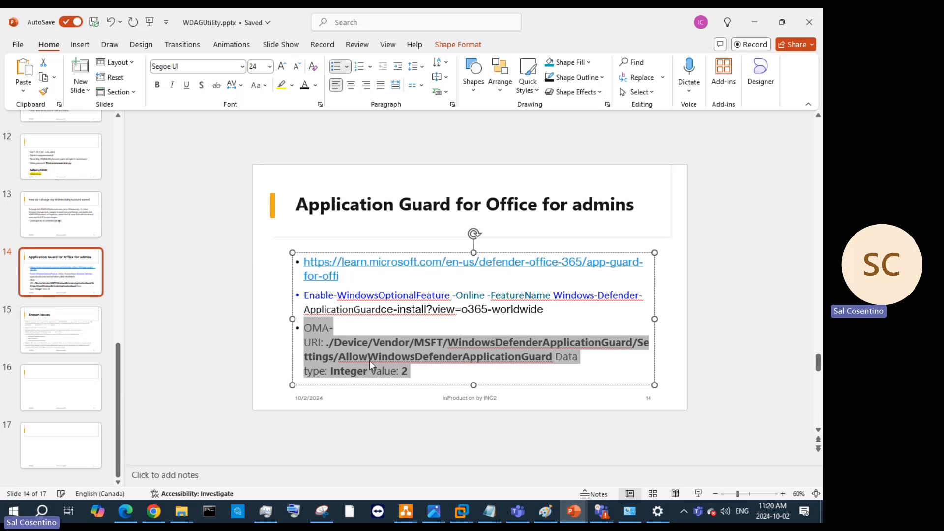
ctrl+click(432, 266)
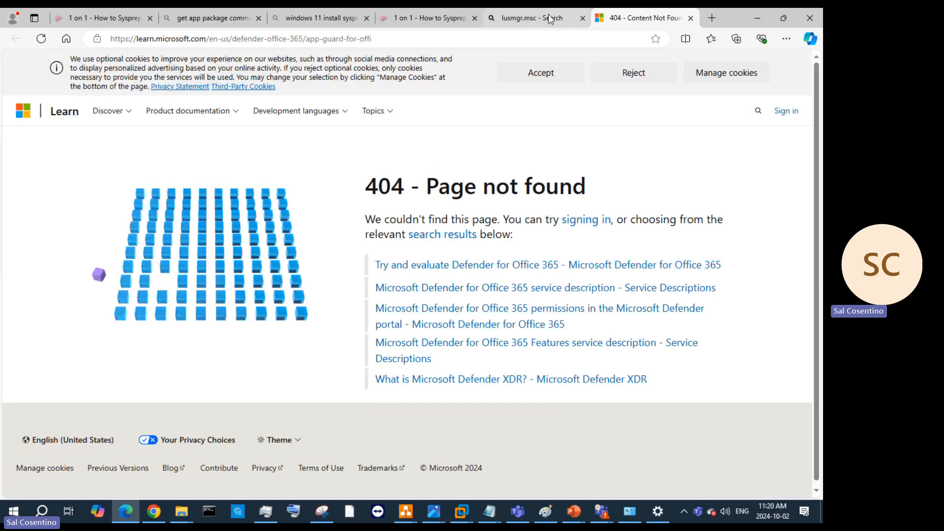
click(759, 20)
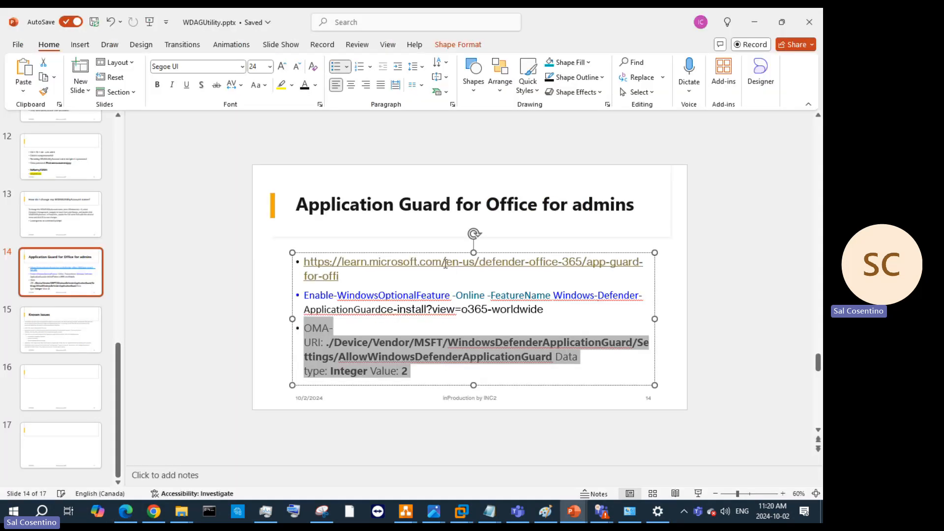
Copy the Microsoft Learn link up to defender-office-365/ and switch back to the VM
click(352, 279)
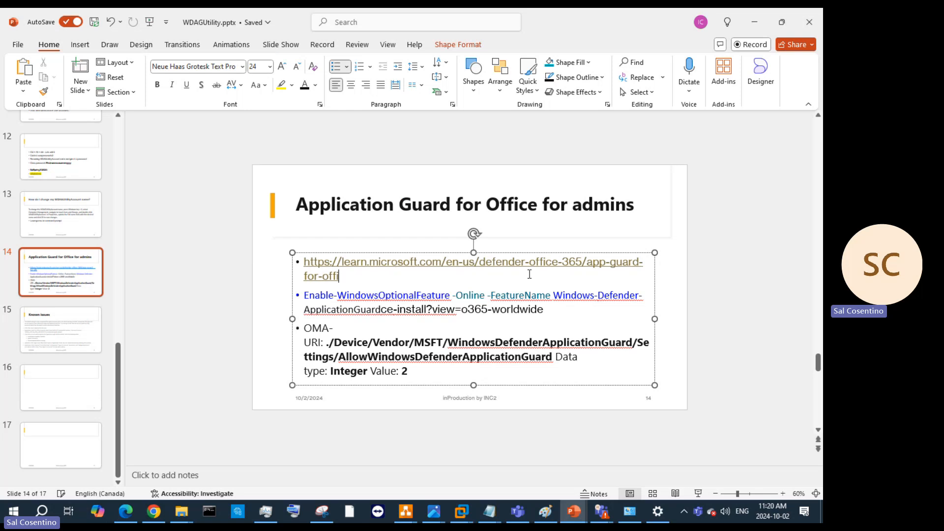
drag(587, 263, 301, 261)
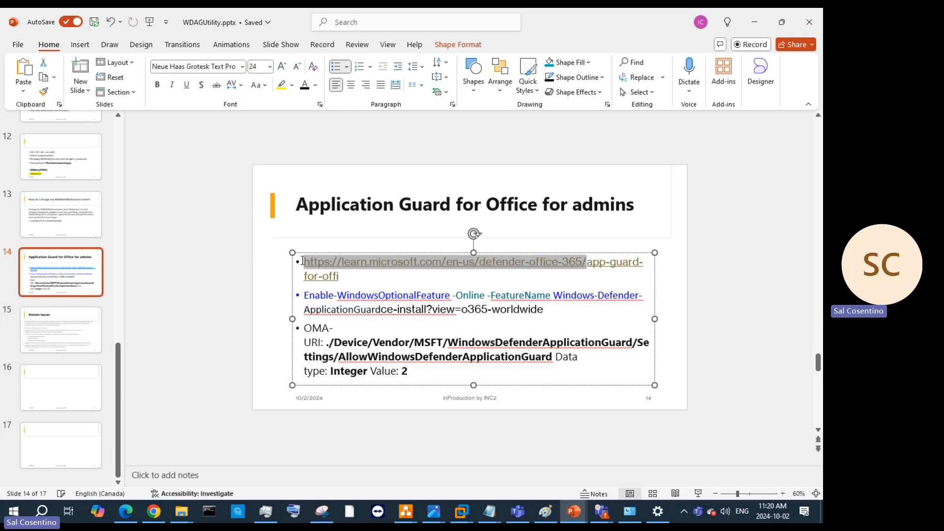
key(ctrl+c)
key(alt+Tab)
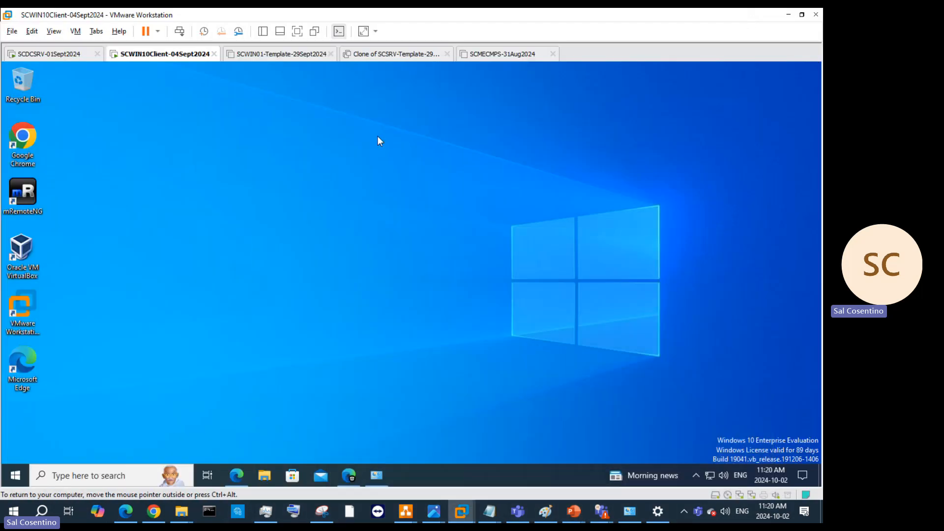
Try pasting the copied link into the Application Guard Edge address bar; dismiss the blocked-paste warning
click(355, 474)
click(566, 102)
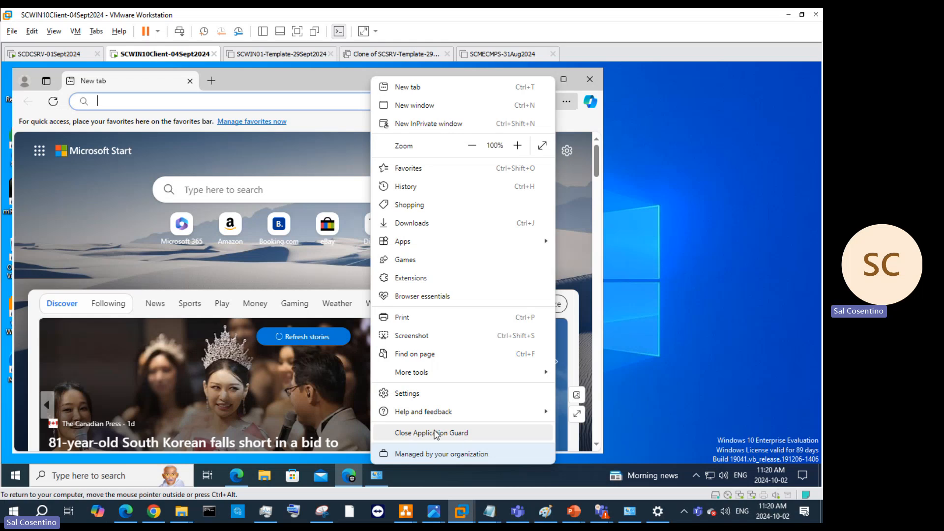
click(211, 101)
key(ctrl+v)
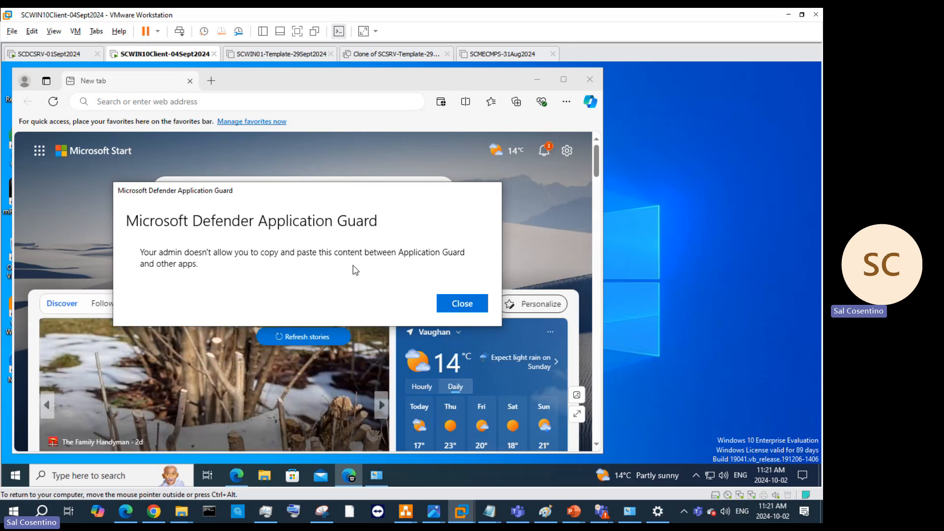
click(462, 303)
click(220, 107)
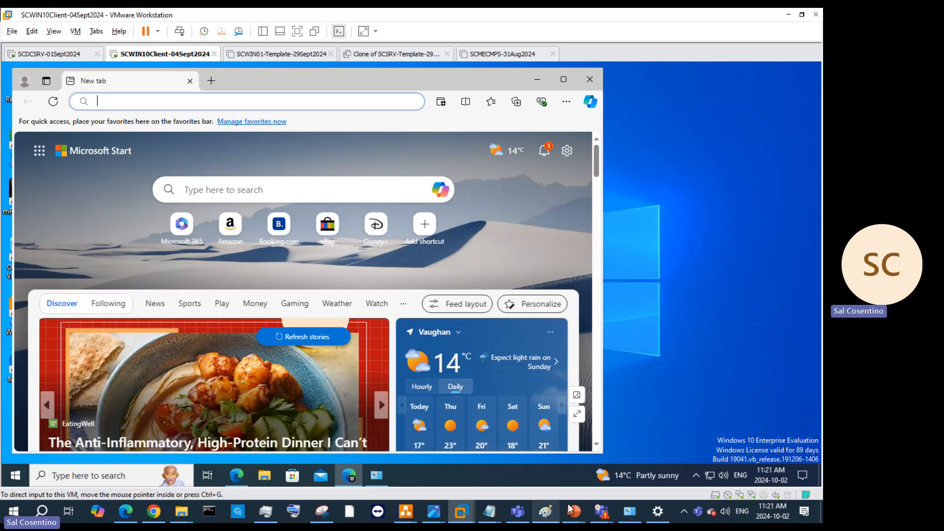
Select the whole Microsoft Learn link on slide 14, then start a Windows search in the guest
mouse_move(574, 511)
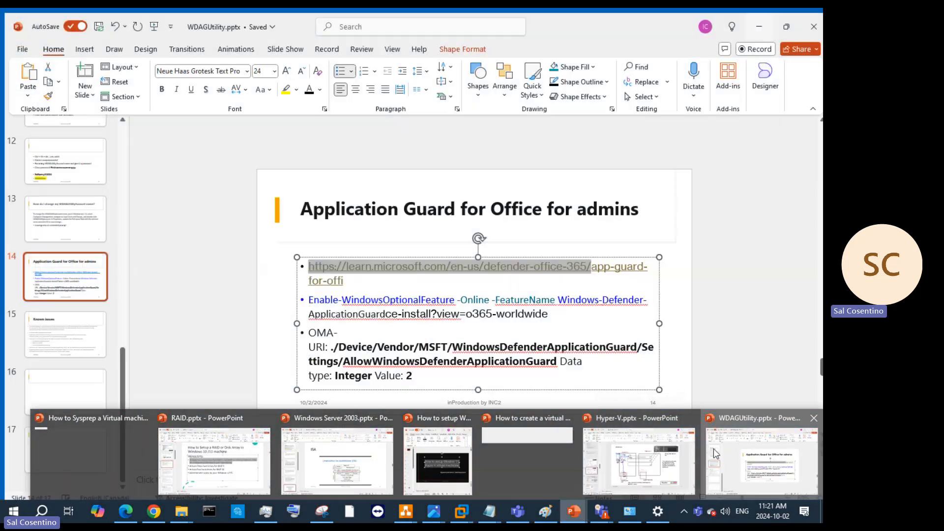
click(713, 449)
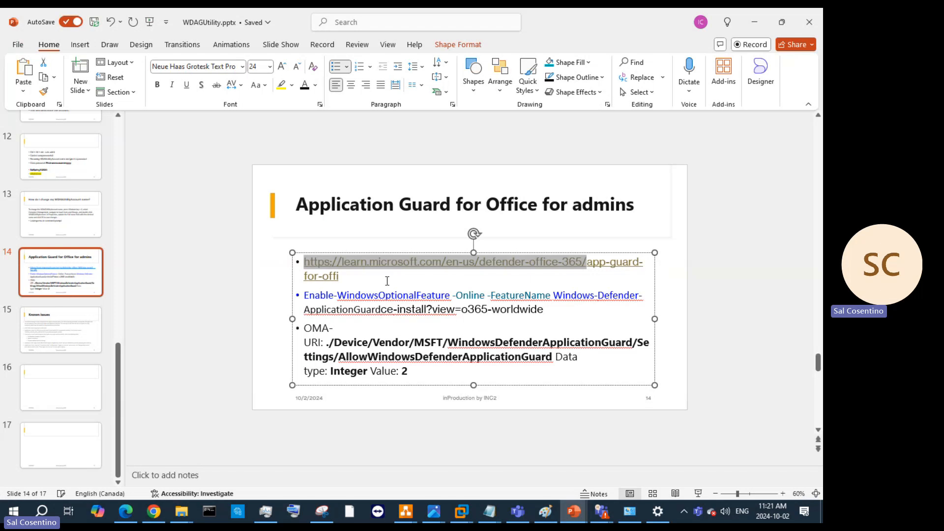
click(527, 268)
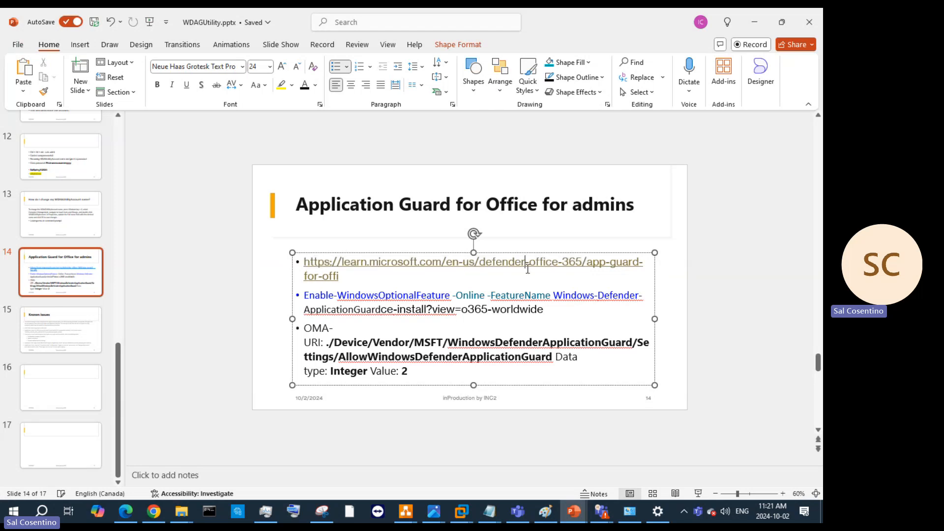
drag(394, 278, 251, 257)
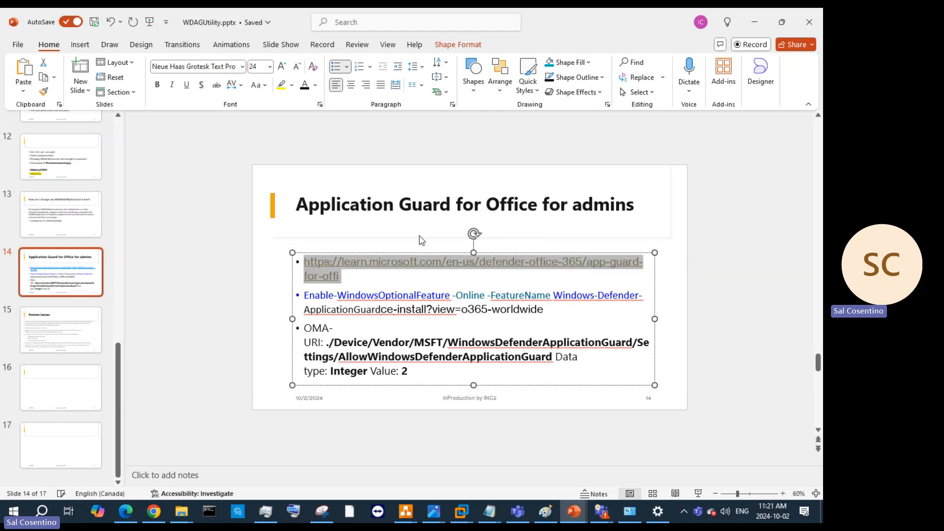
click(754, 22)
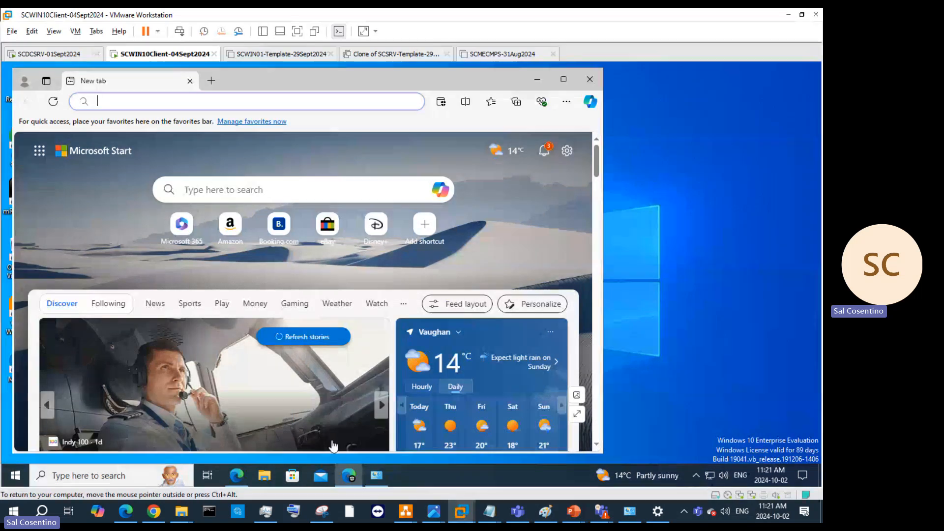
click(119, 468)
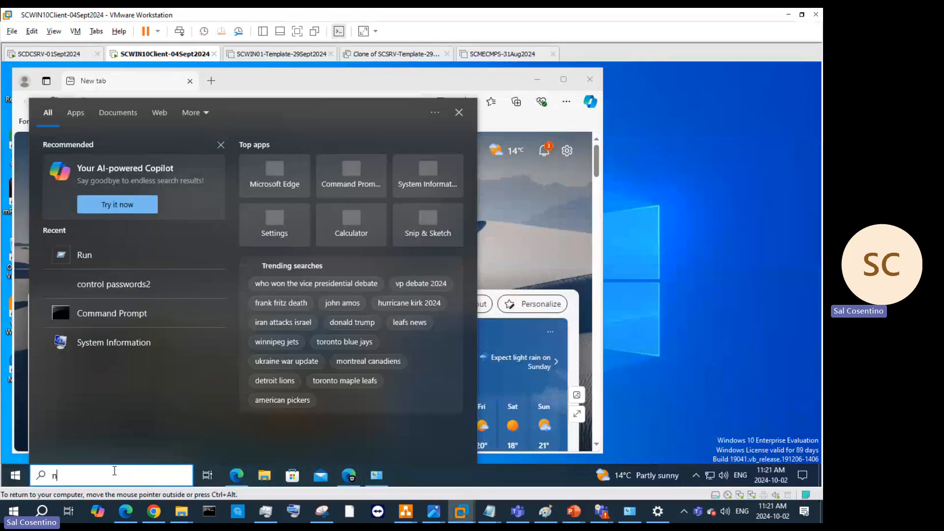
Paste the link into guest Notepad, trim it, and retry pasting it into Edge, which is blocked
text(note)
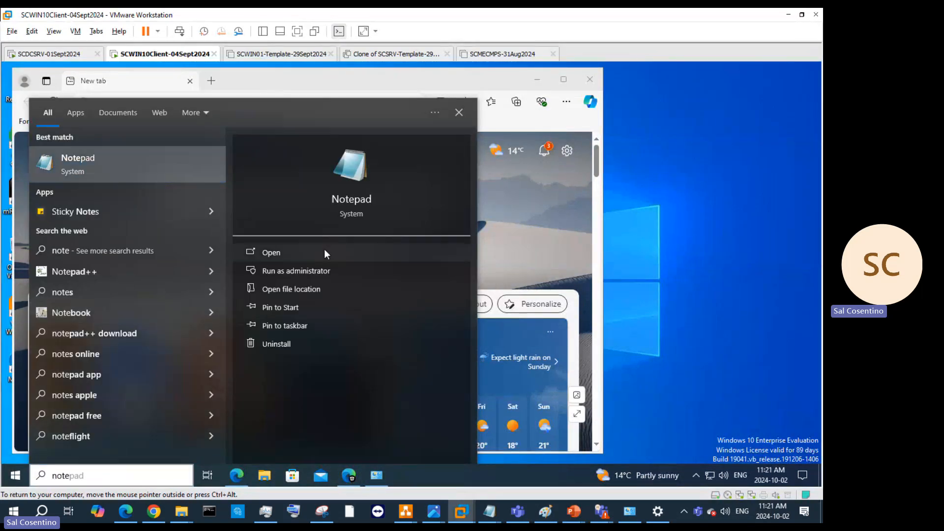
click(323, 249)
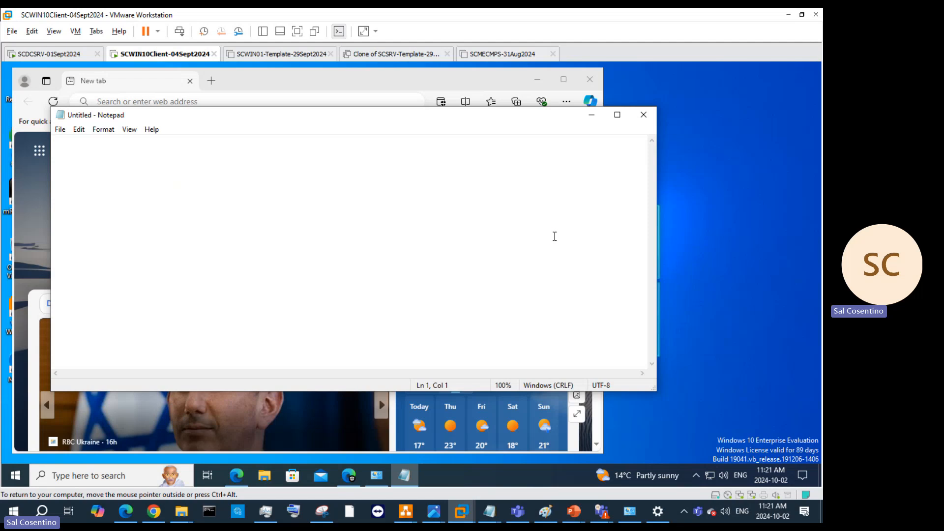
key(ctrl+v)
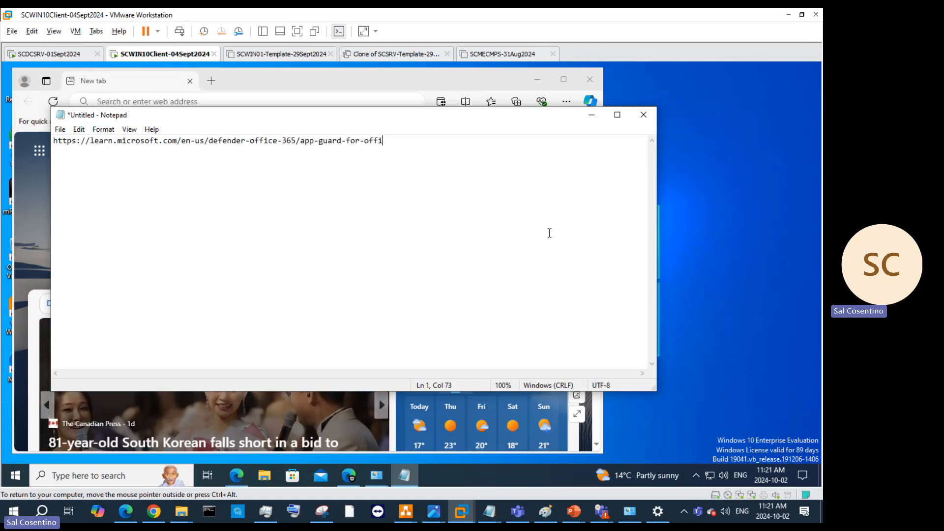
key(BackSpace)
key(BackSpace)
key(BackSpace)
key(BackSpace)
key(BackSpace)
key(BackSpace)
key(BackSpace)
key(BackSpace)
key(BackSpace)
key(BackSpace)
key(BackSpace)
key(BackSpace)
key(BackSpace)
key(BackSpace)
key(BackSpace)
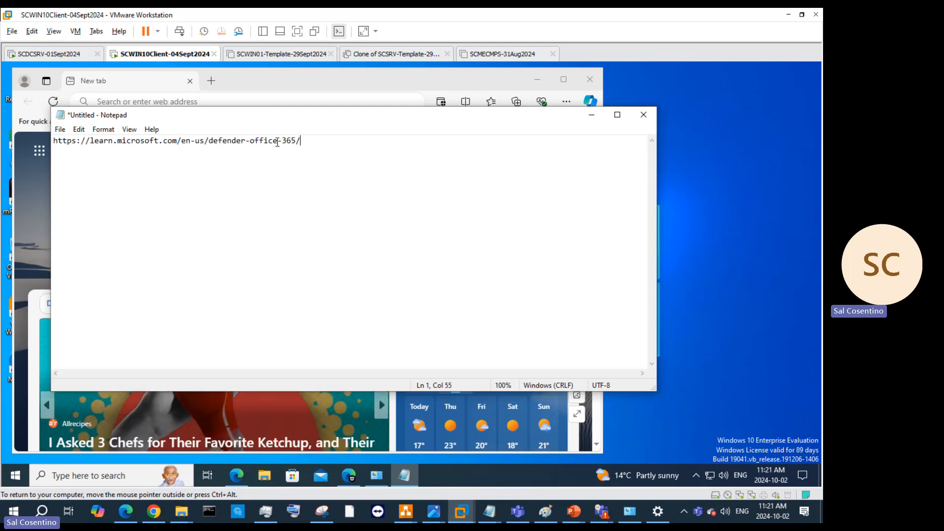
key(shift+Home)
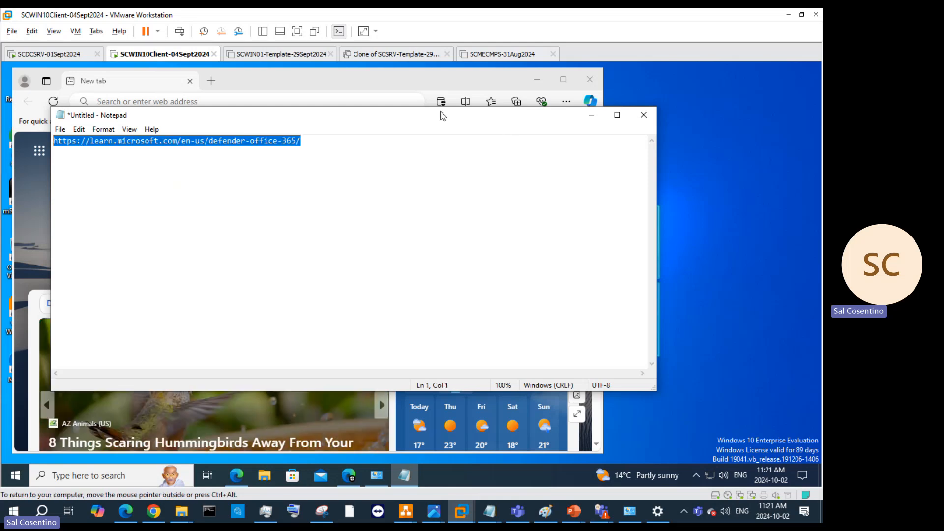
click(592, 115)
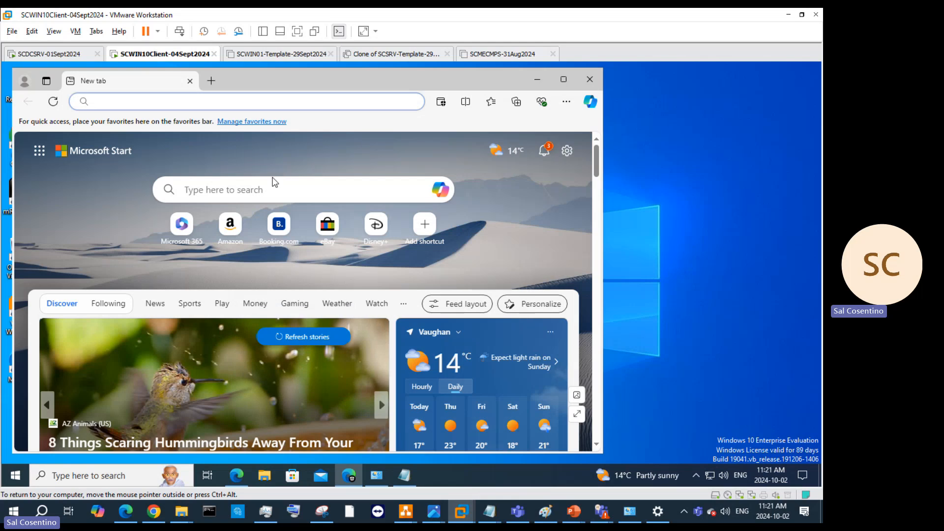
key(ctrl+v)
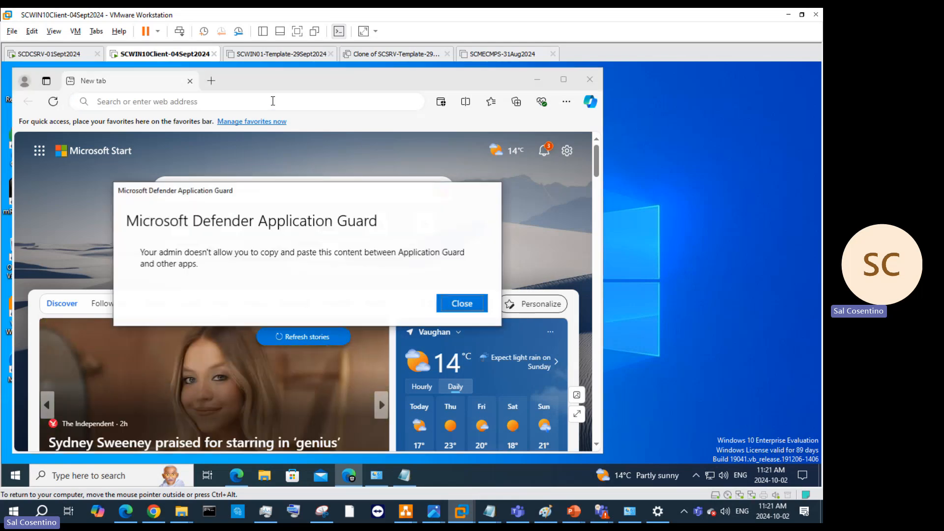
click(462, 302)
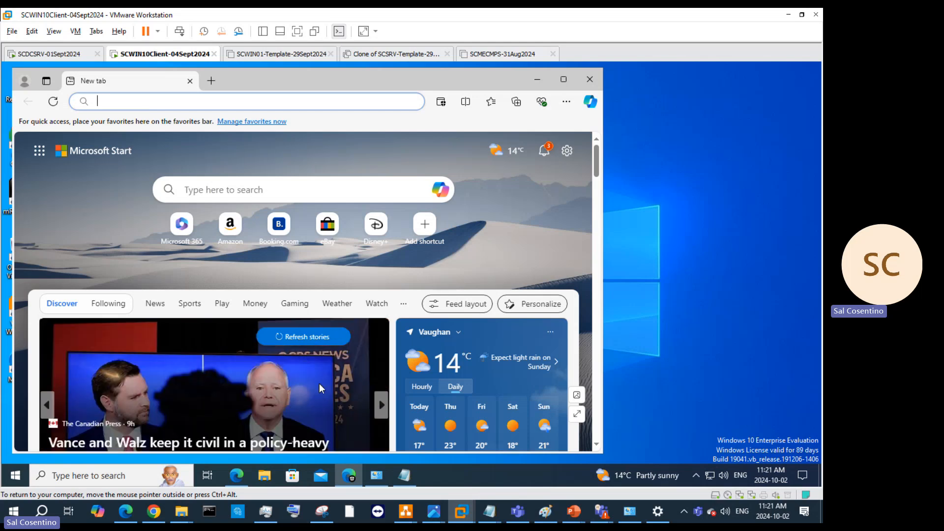
Resize Notepad and Edge so they sit side by side with the full URL visible
click(407, 475)
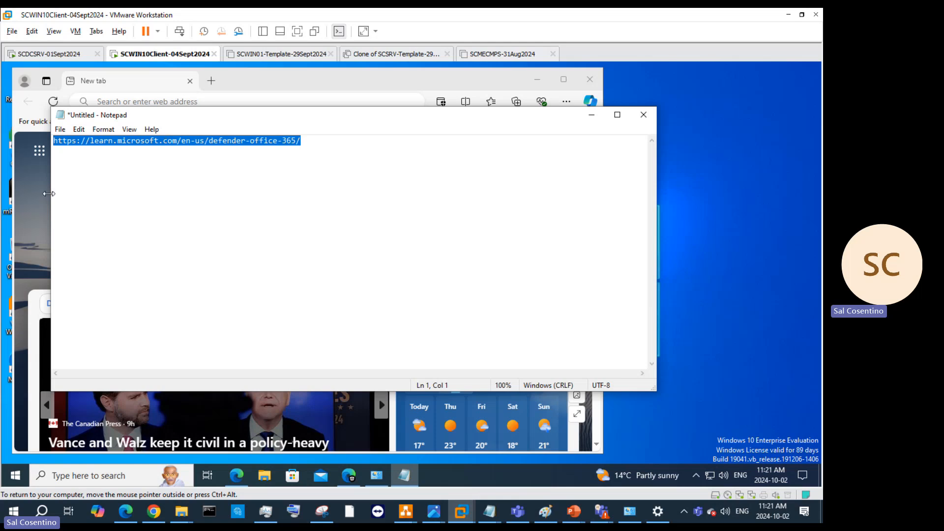
drag(50, 195, 565, 197)
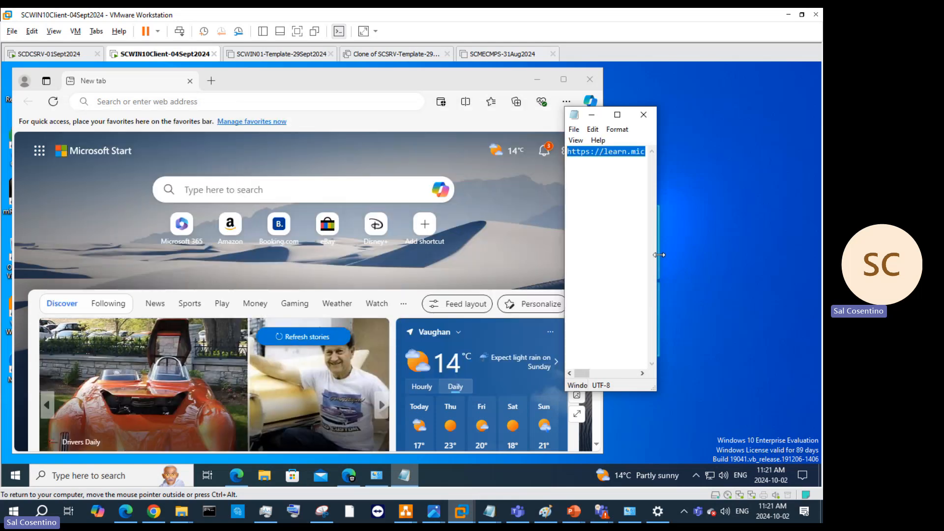
drag(659, 255, 819, 255)
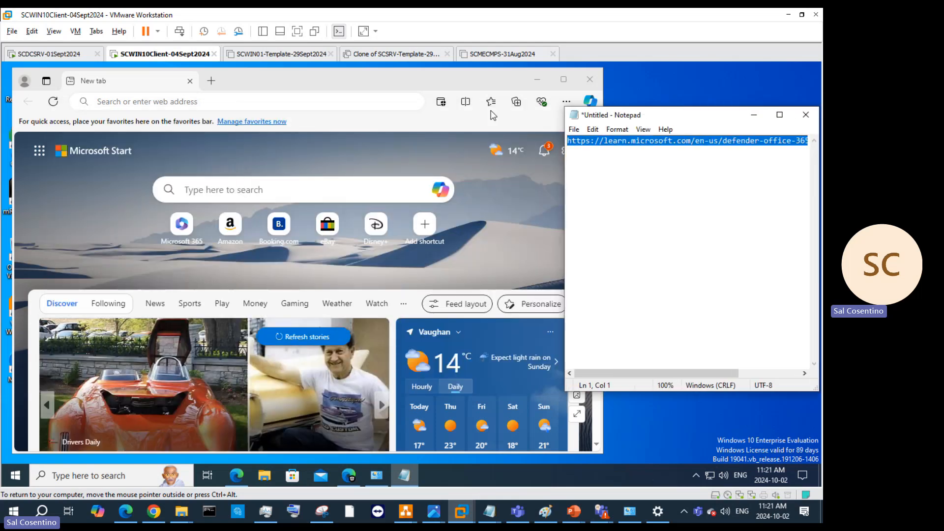
click(552, 84)
drag(603, 221, 533, 221)
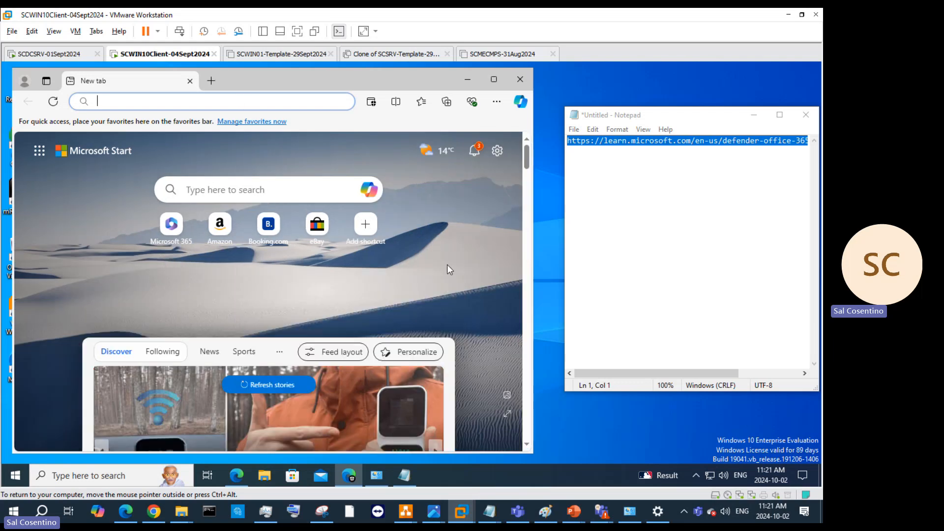
Turn on Word Wrap in Notepad and type 'defender office 365' into Edge's address bar
click(595, 118)
click(617, 128)
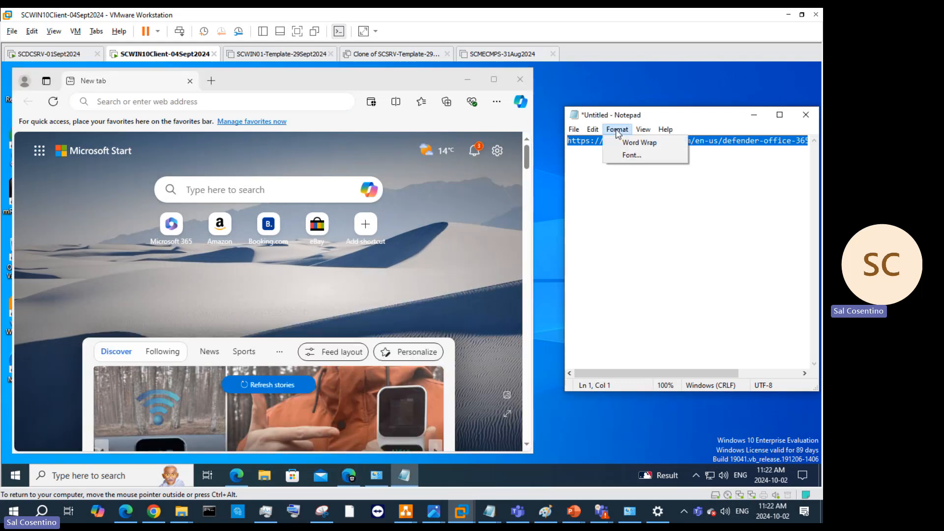
click(630, 143)
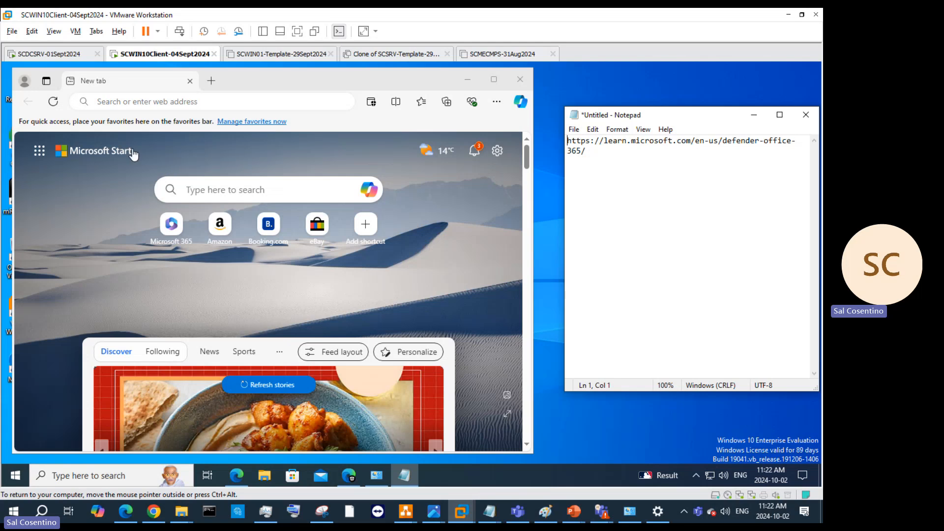
click(170, 102)
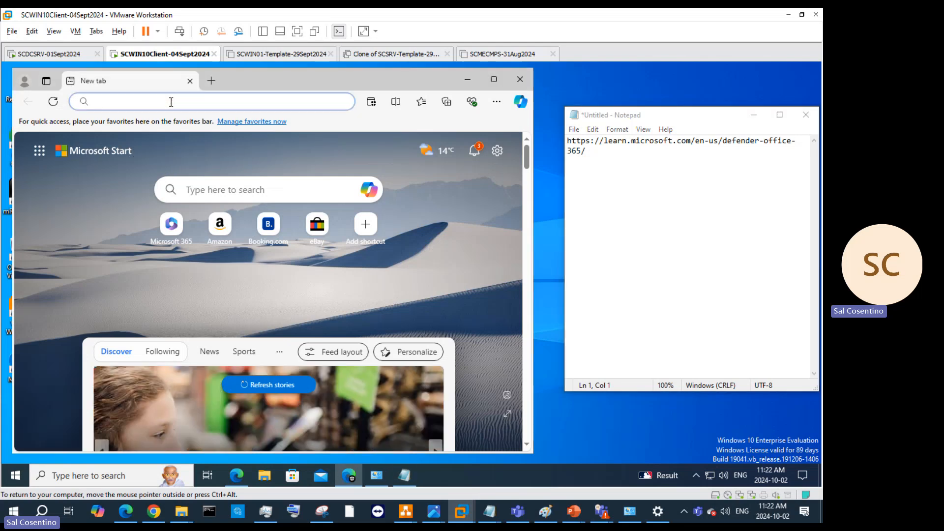
text(defender off)
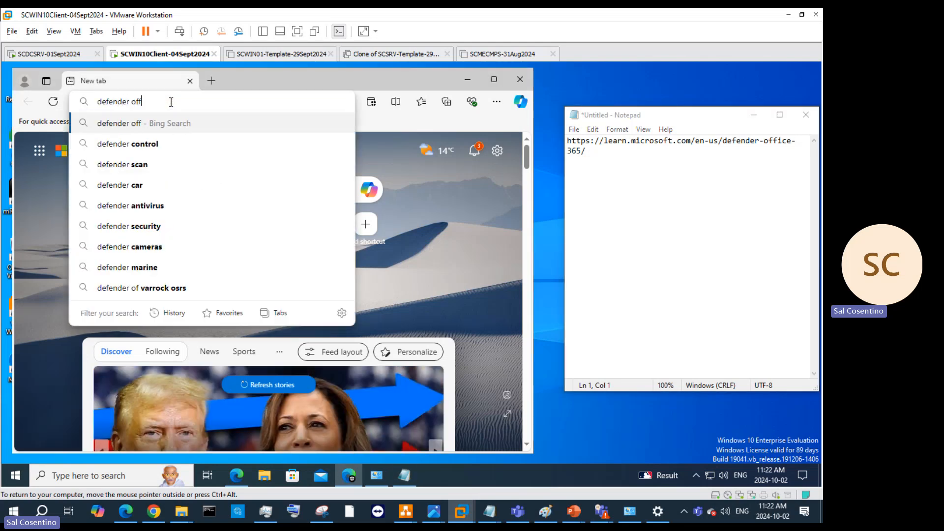
text(ice 365)
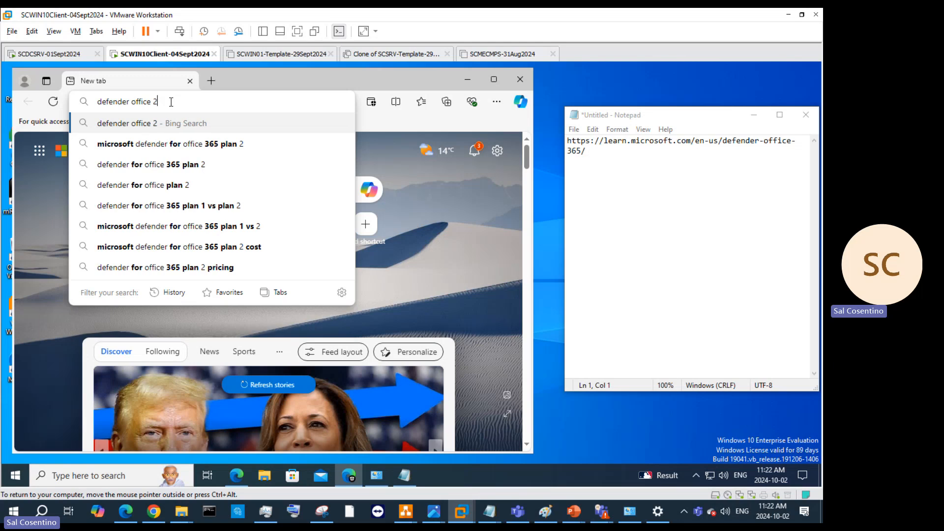
Search Bing for 'defender office 365' and open the Microsoft Defender for Office 365 overview article
key(Return)
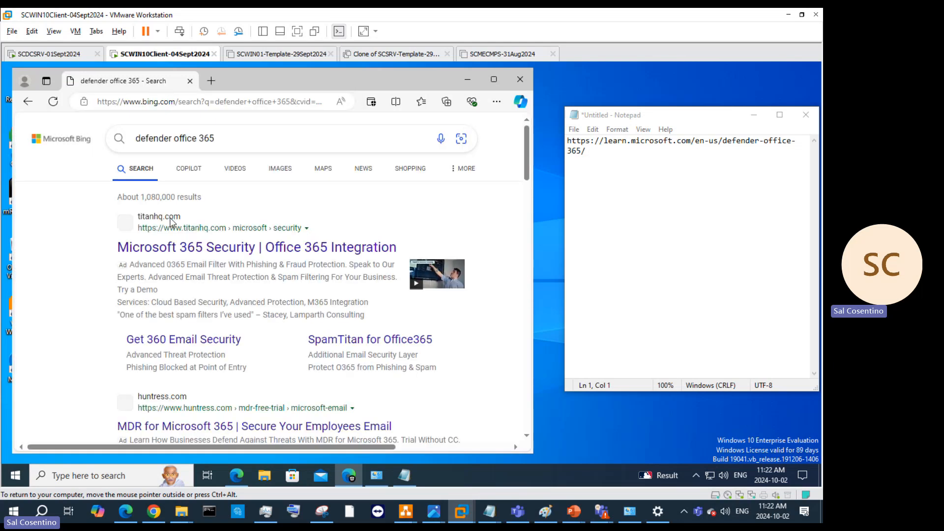
scroll(224, 279, down, 4)
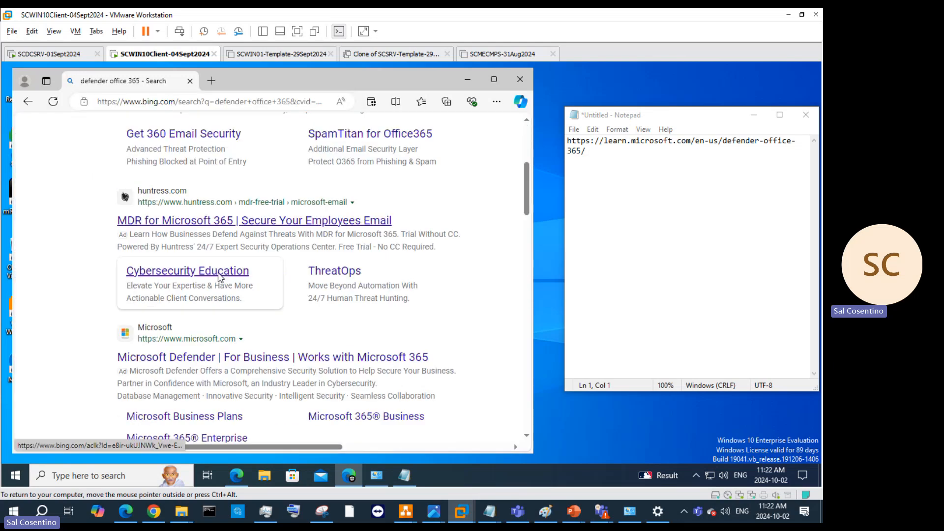
scroll(222, 276, down, 3)
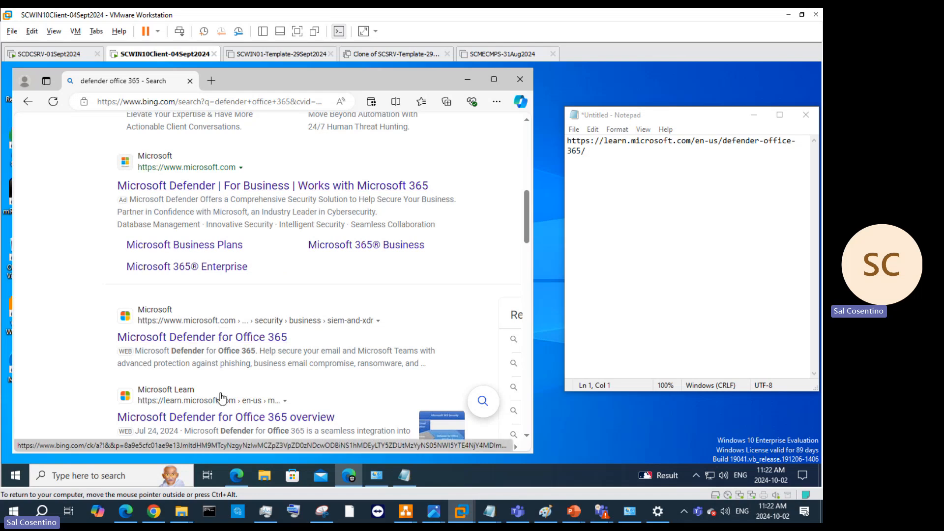
click(220, 417)
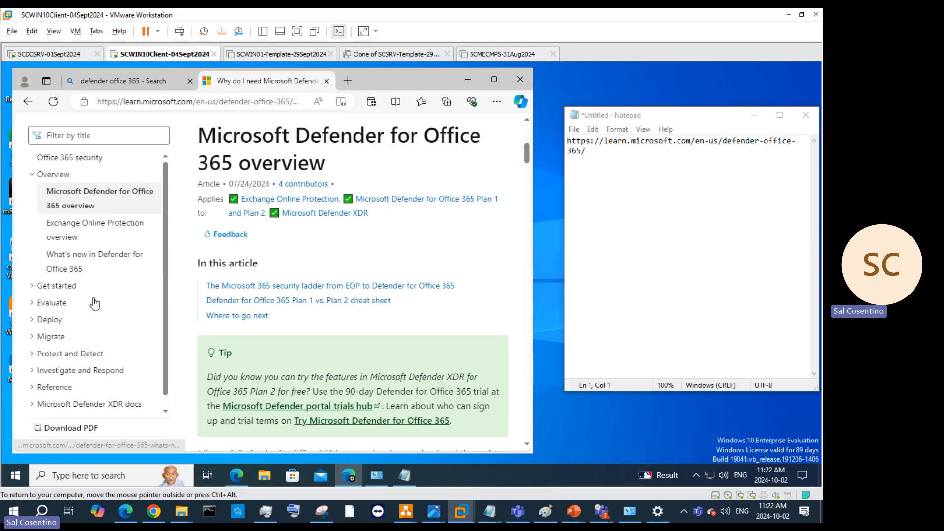
mouse_move(574, 511)
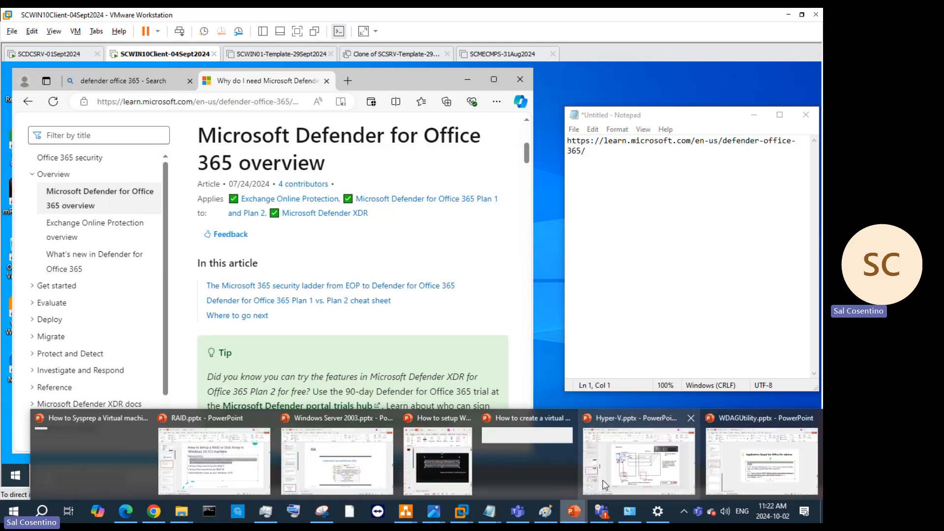
click(741, 458)
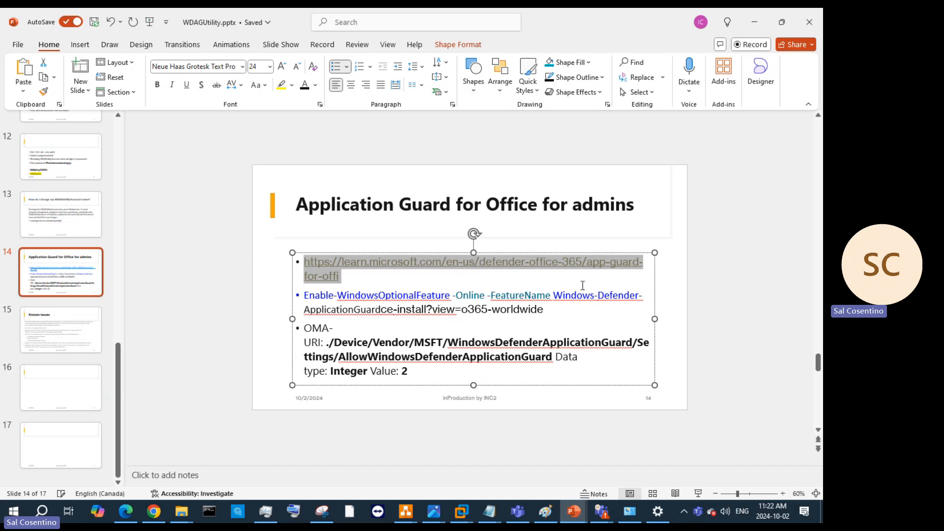
click(754, 22)
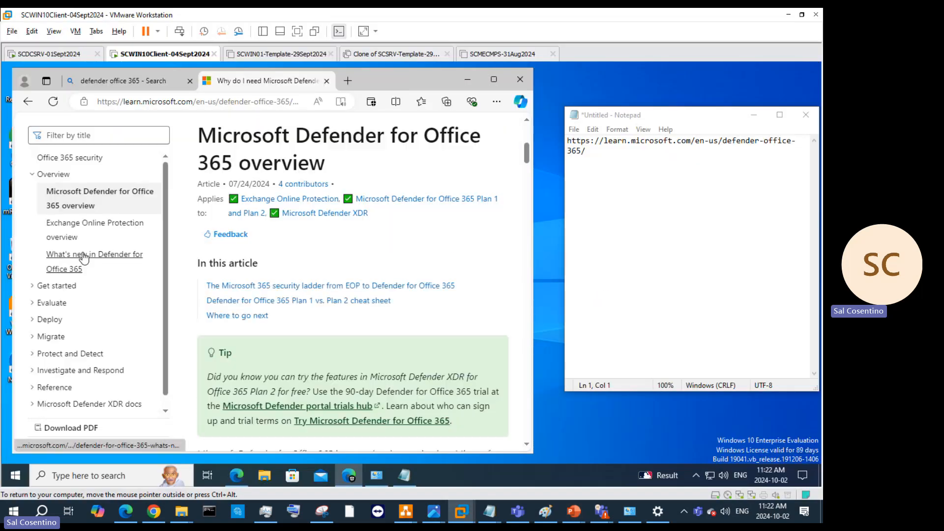
Filter the overview article's contents for 'app guard', then return to the Bing results
click(58, 140)
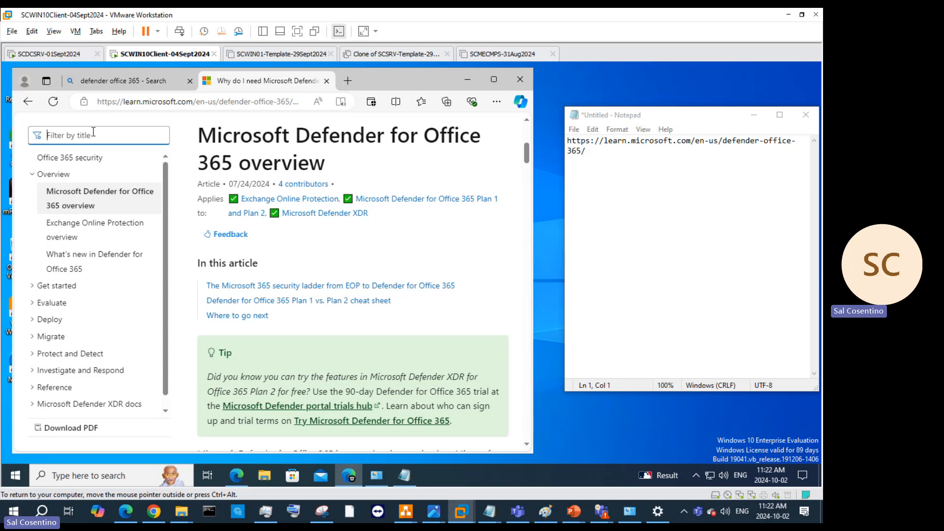
text(app guard)
click(180, 86)
scroll(197, 138, up, 8)
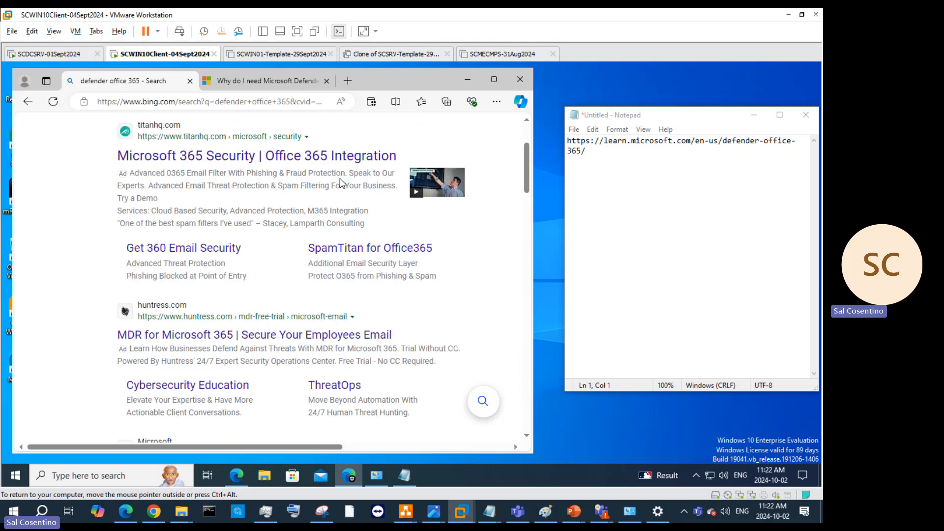
Search Bing for 'app guard for office' and open the Application Guard for Office for admins result
click(239, 158)
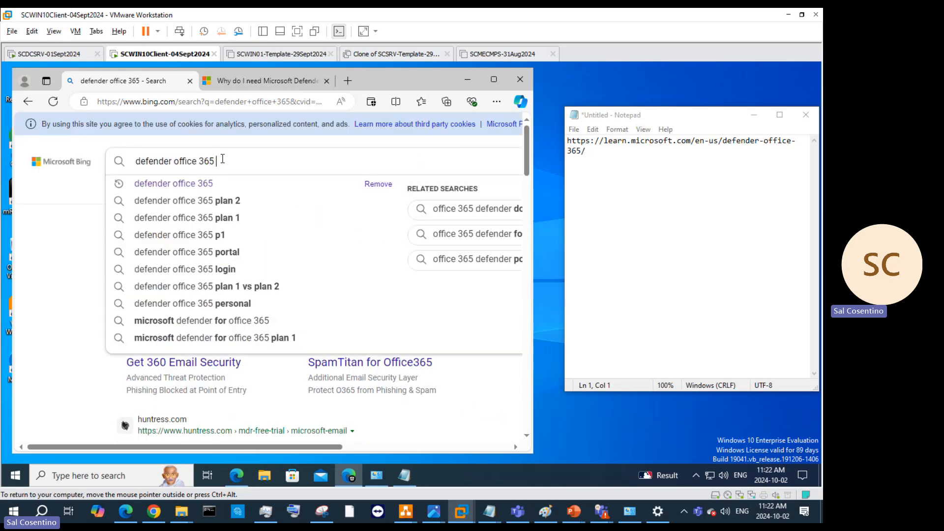
text(app guard for )
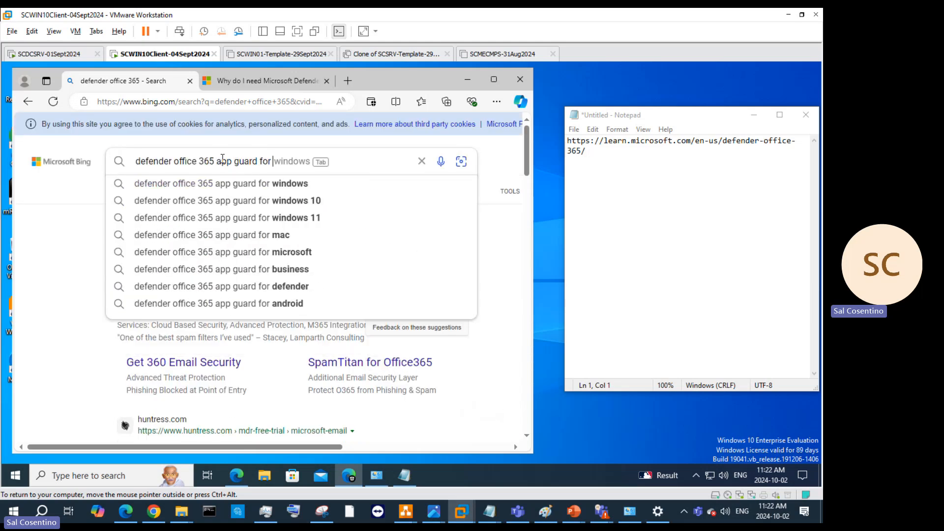
text(office)
key(Return)
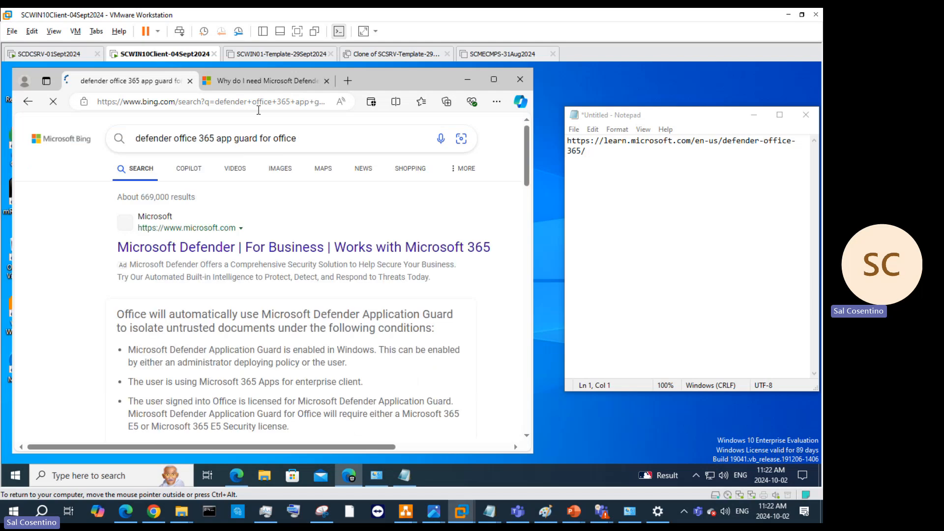
scroll(283, 246, down, 5)
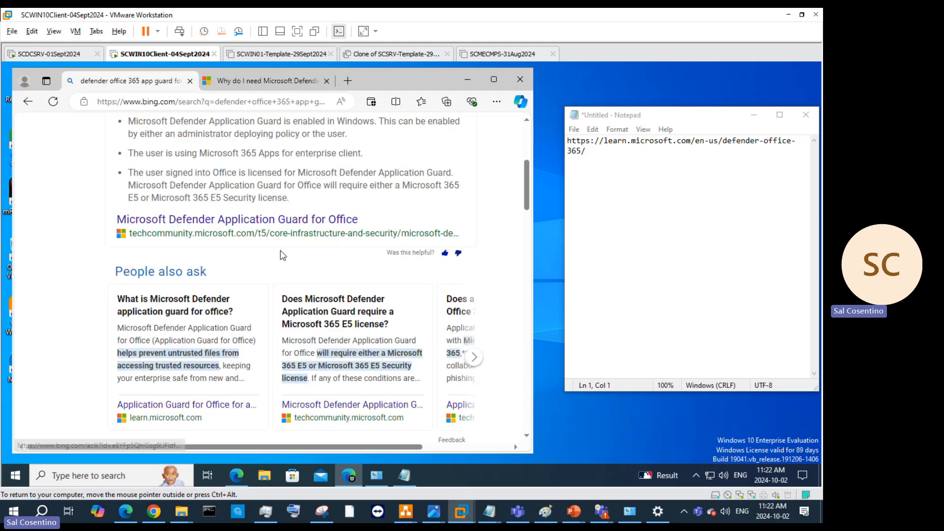
scroll(252, 226, down, 5)
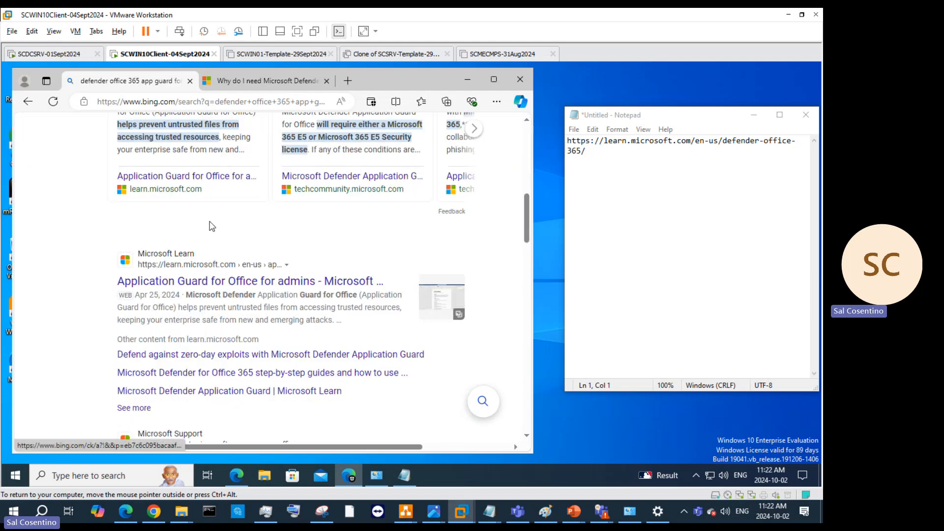
click(186, 185)
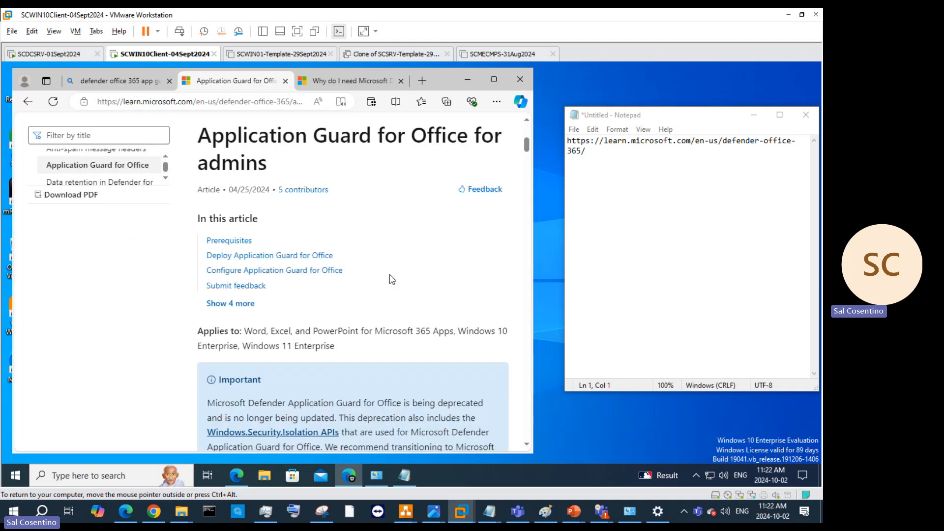
Maximize Edge and highlight the Prerequisites intro and the Microsoft 365 E5 licensing requirement
click(494, 76)
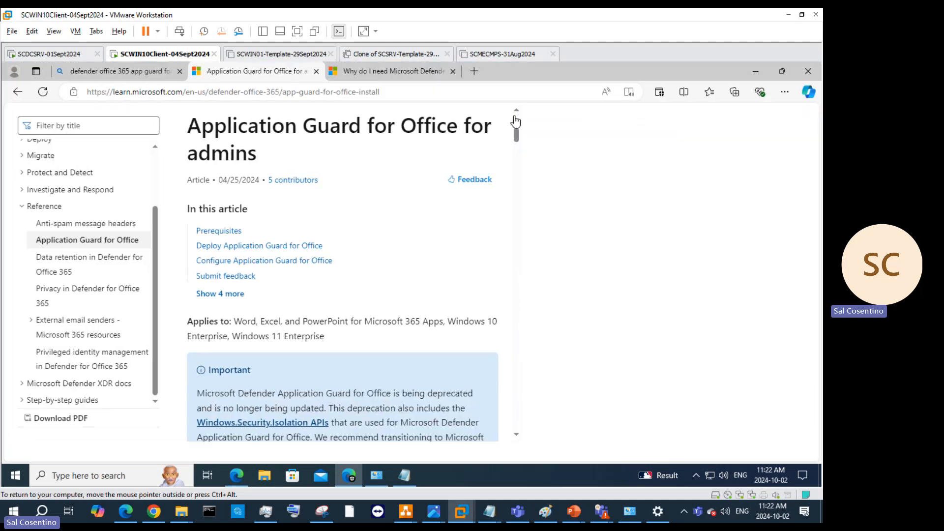
scroll(543, 226, down, 7)
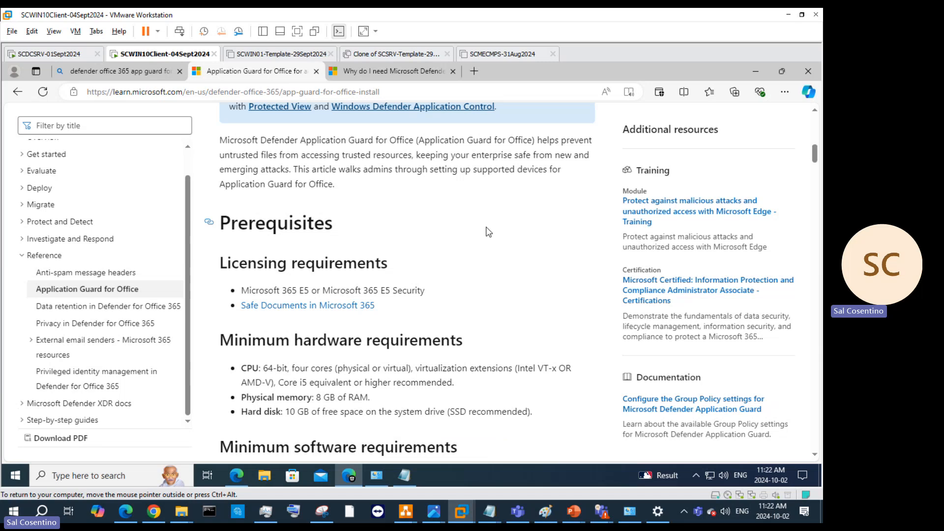
scroll(362, 254, up, 7)
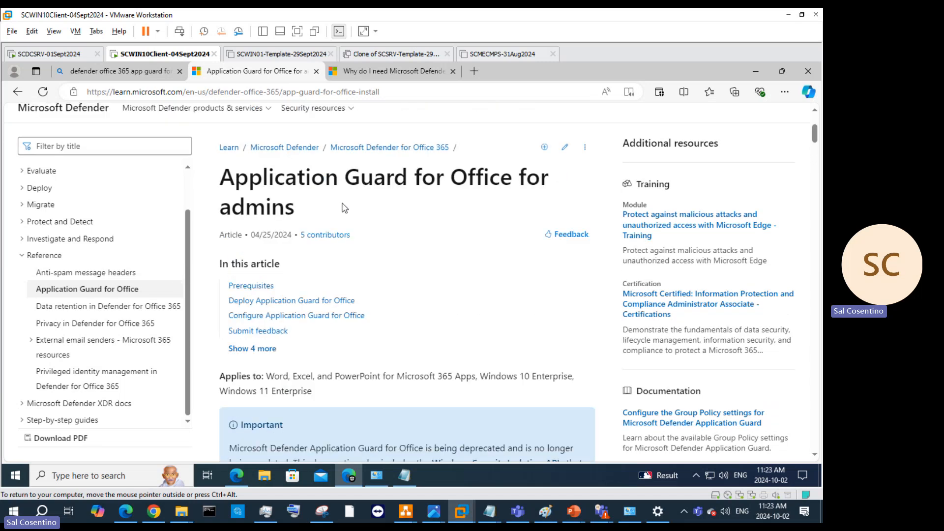
scroll(458, 250, down, 5)
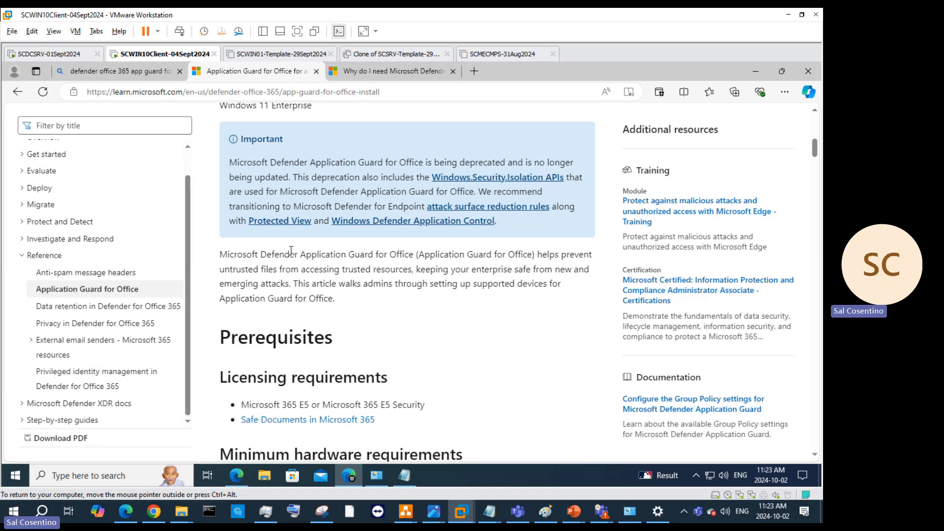
drag(293, 253, 576, 284)
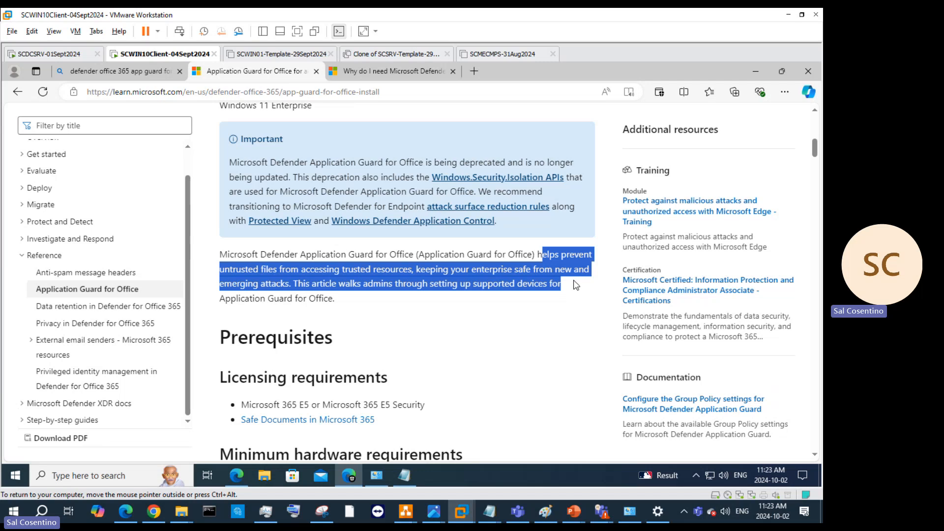
drag(576, 285, 570, 328)
scroll(570, 328, down, 2)
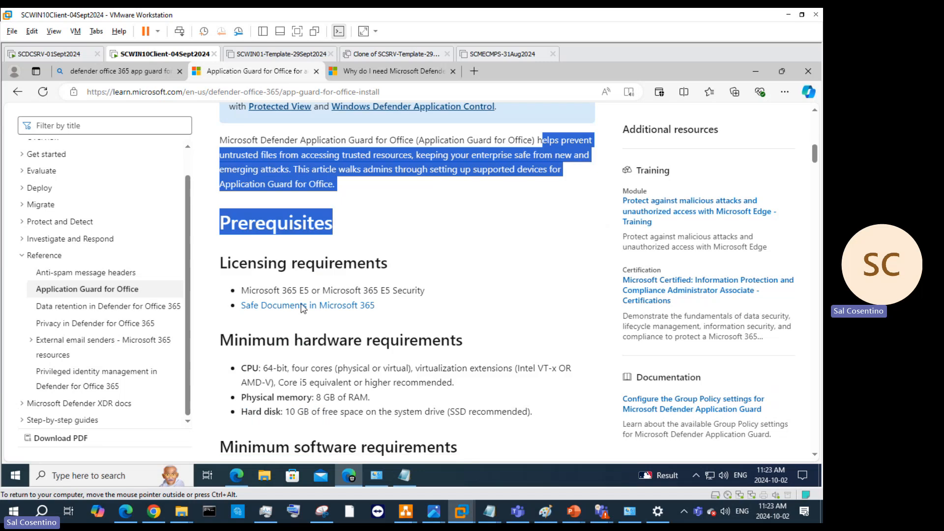
drag(252, 288, 312, 292)
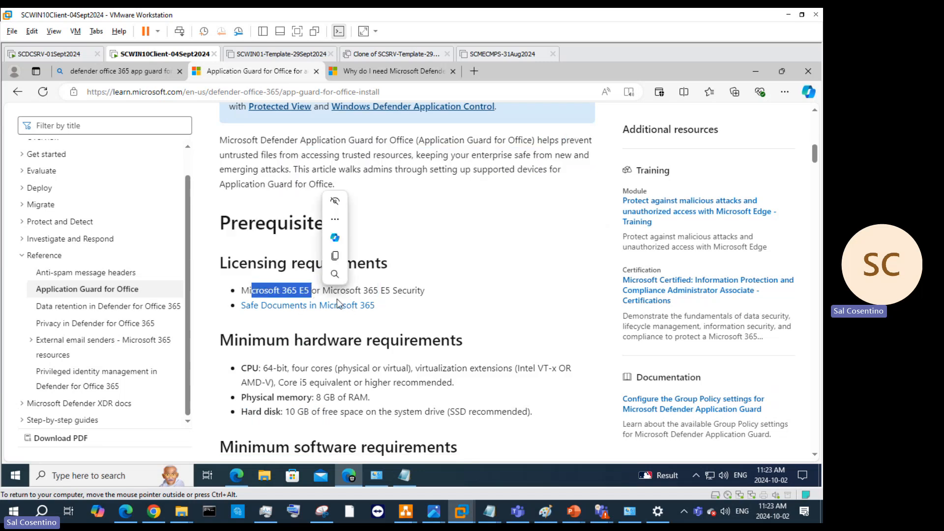
Open the Safe Documents in Microsoft 365 article from the prerequisites
click(334, 305)
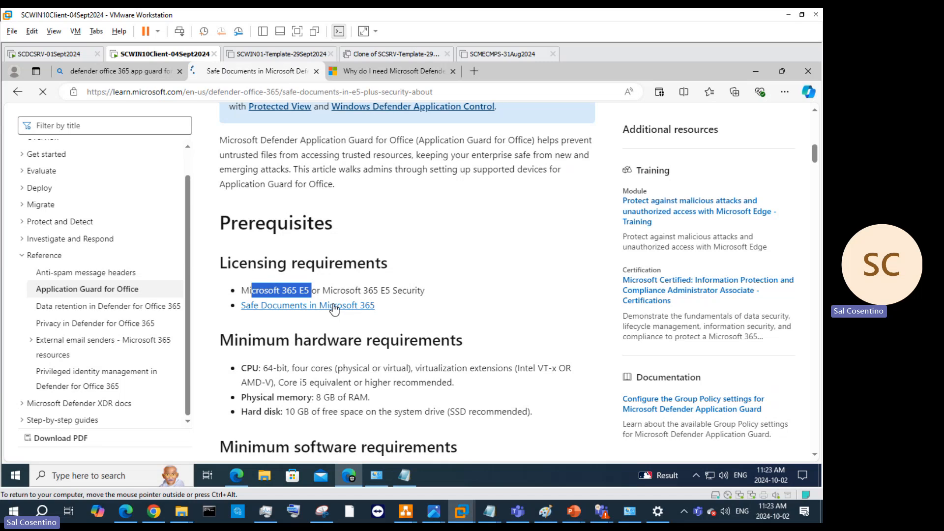
scroll(388, 338, down, 10)
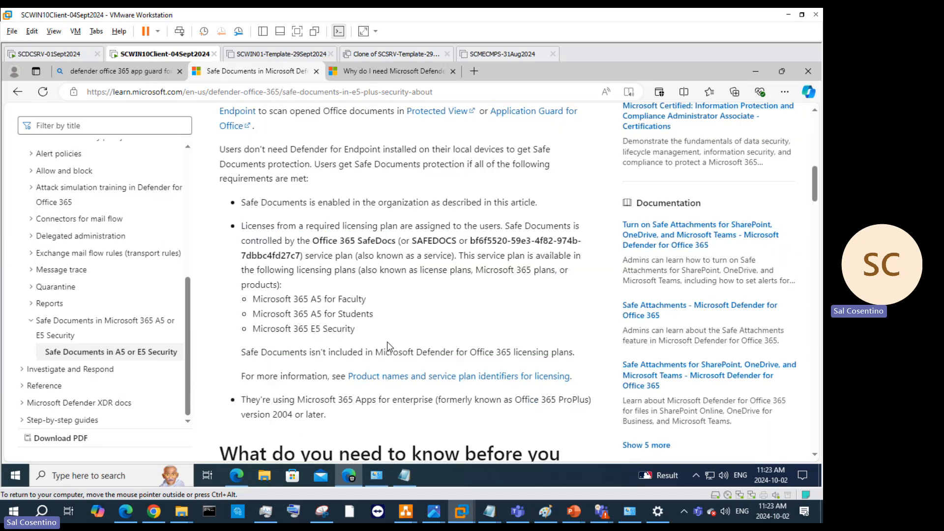
scroll(394, 351, up, 10)
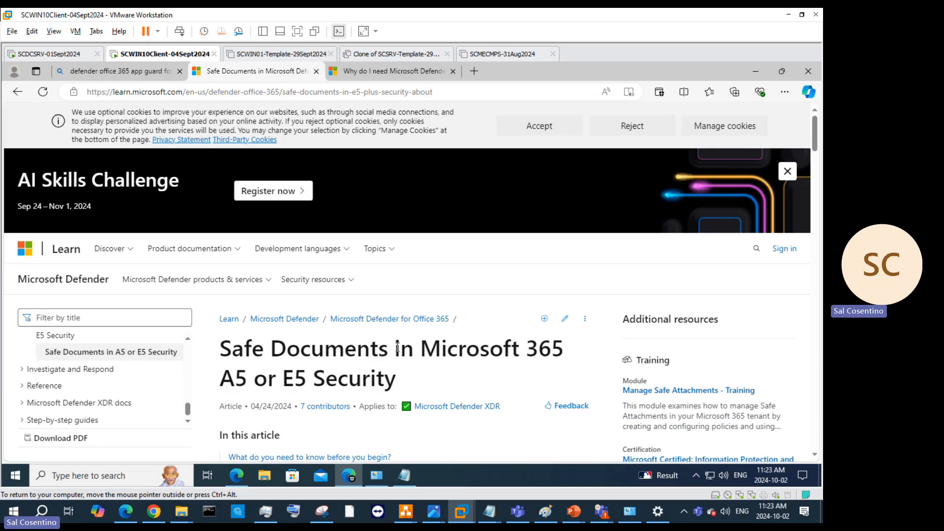
scroll(406, 341, down, 15)
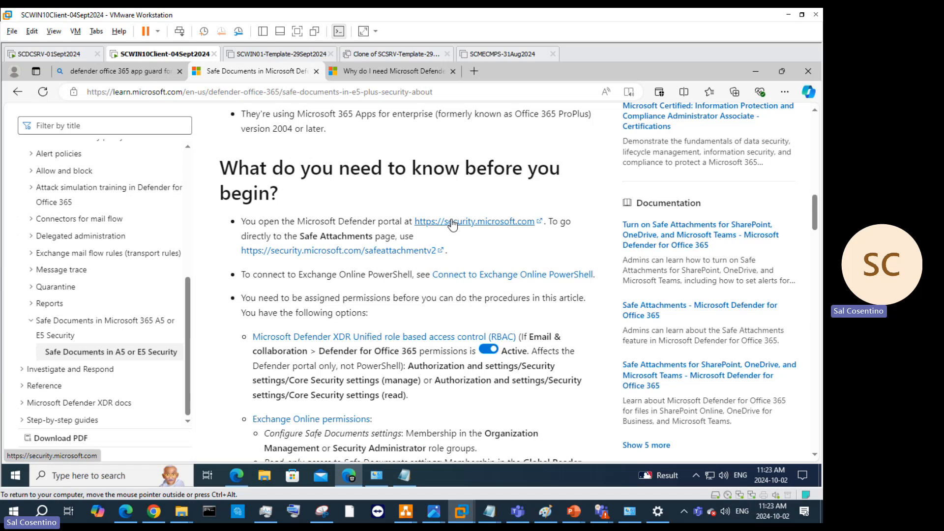
Open the Safe Attachments portal link in a new tab and scroll to the Global settings steps
right_click(387, 256)
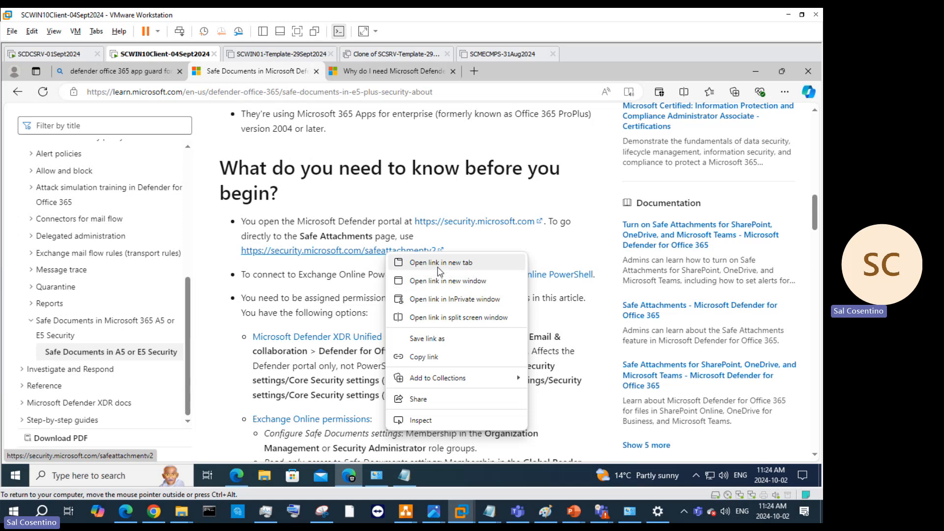
click(404, 261)
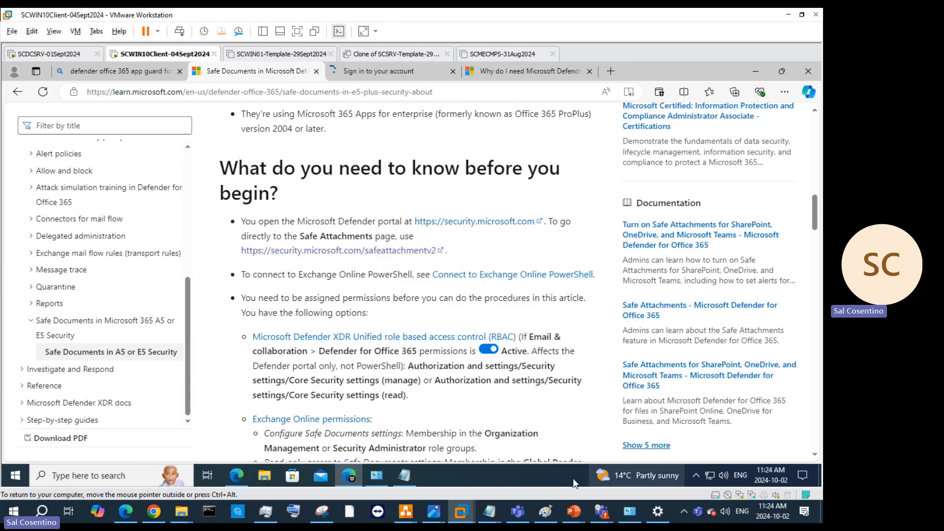
scroll(401, 311, down, 5)
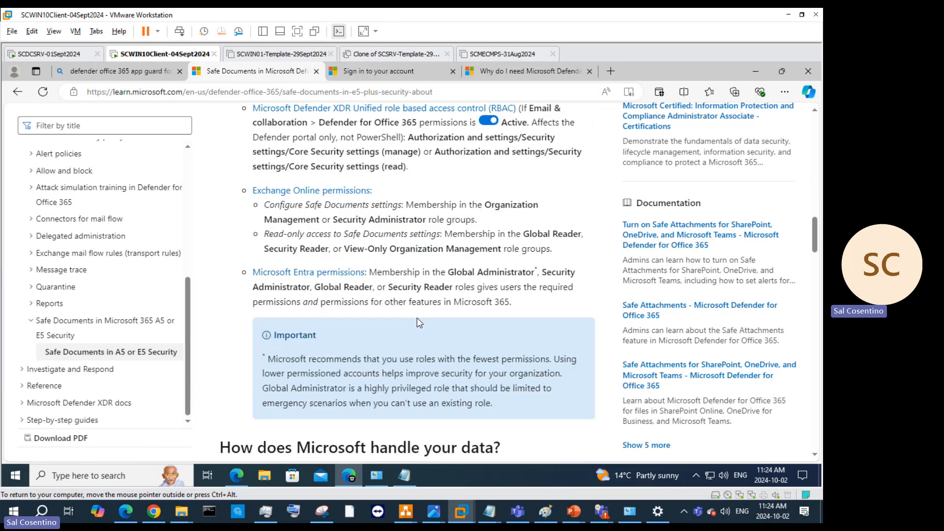
scroll(401, 311, up, 3)
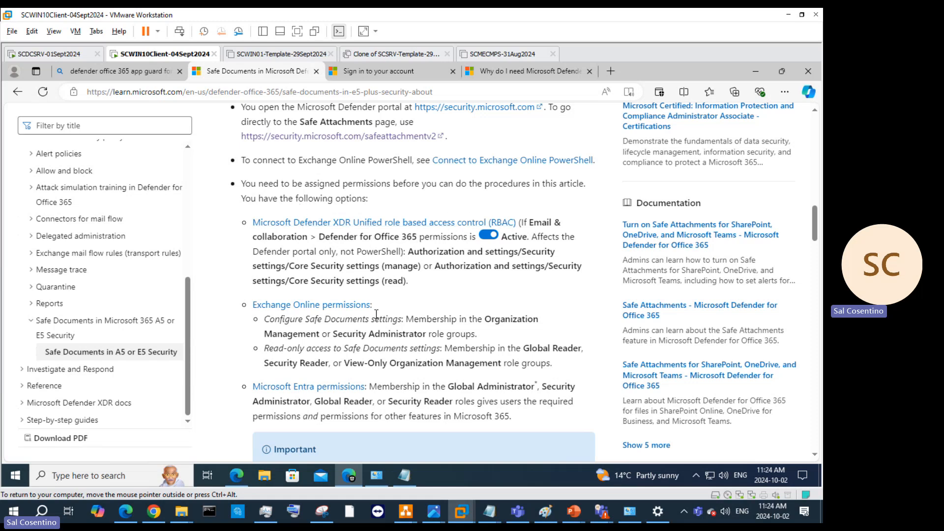
scroll(388, 344, down, 3)
scroll(403, 364, down, 10)
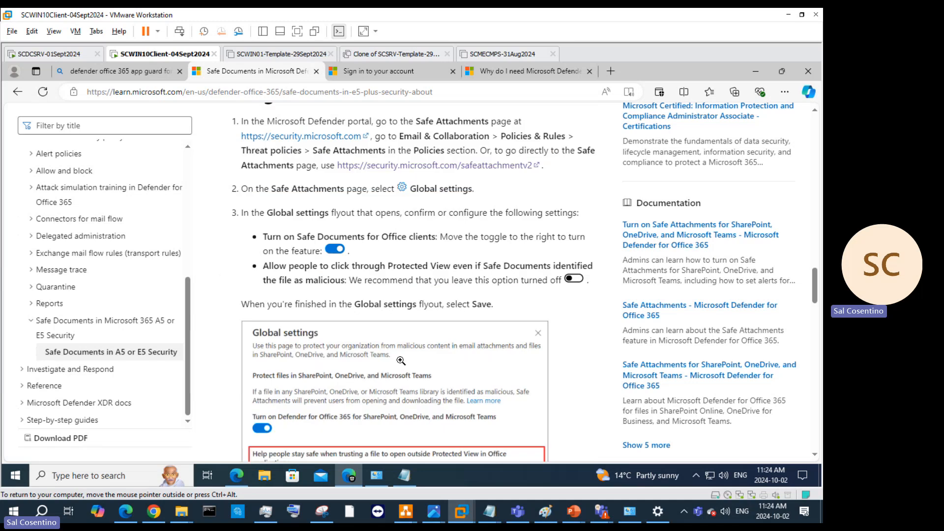
scroll(401, 361, down, 2)
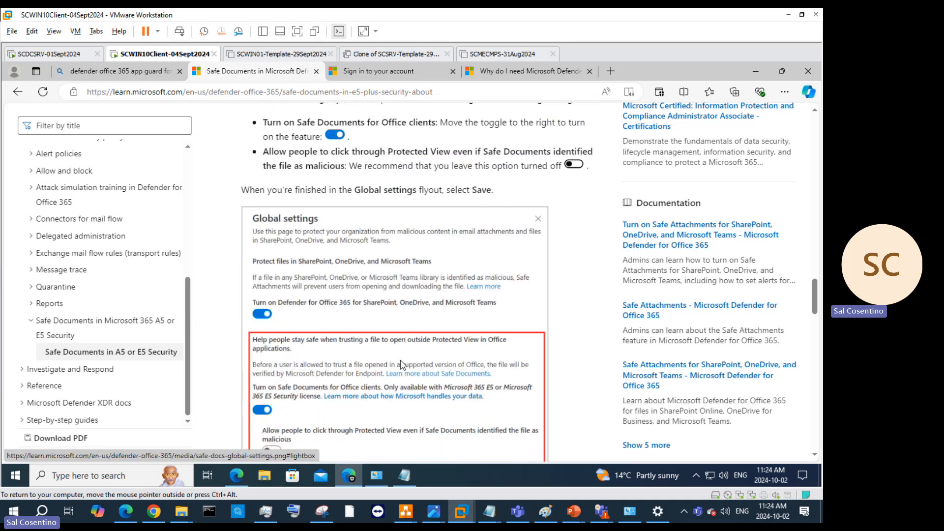
scroll(403, 364, down, 3)
scroll(405, 366, up, 10)
scroll(404, 367, down, 5)
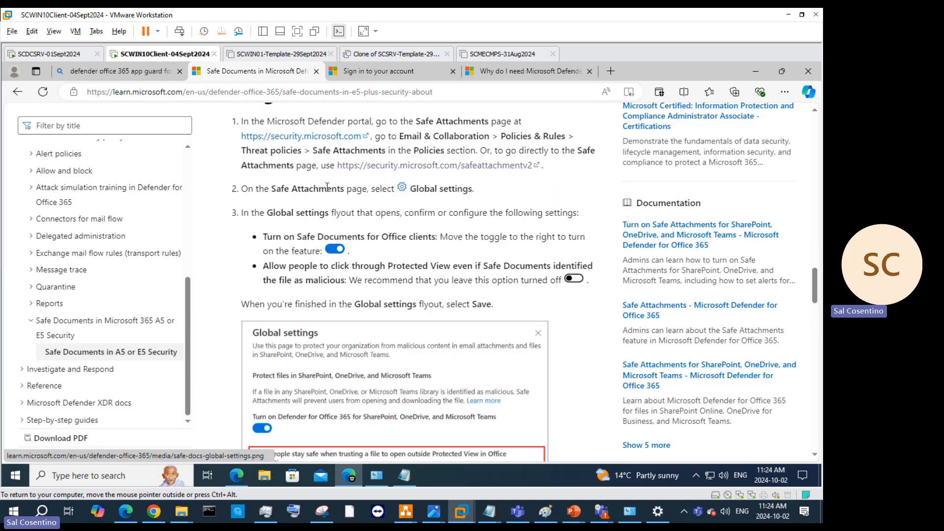
On the Microsoft sign-in tab, enter the admin account's e-mail address, correcting a typo
click(351, 136)
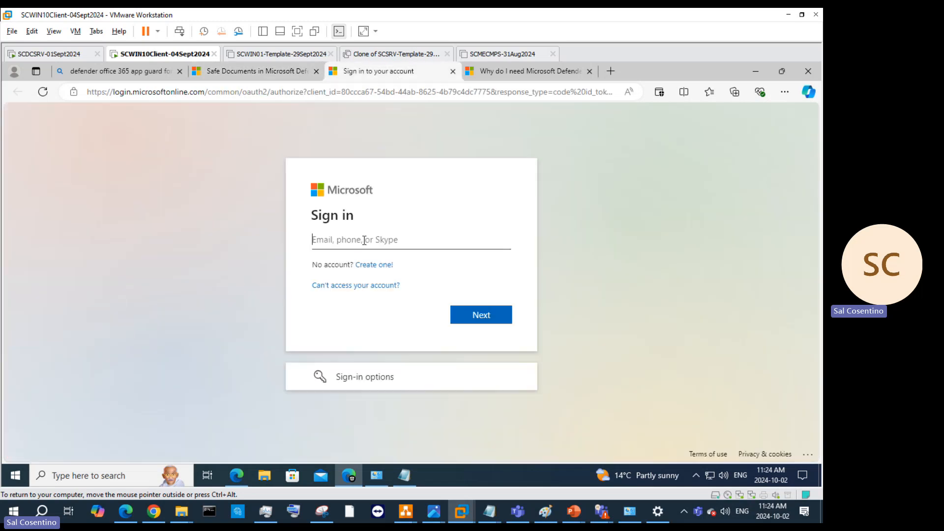
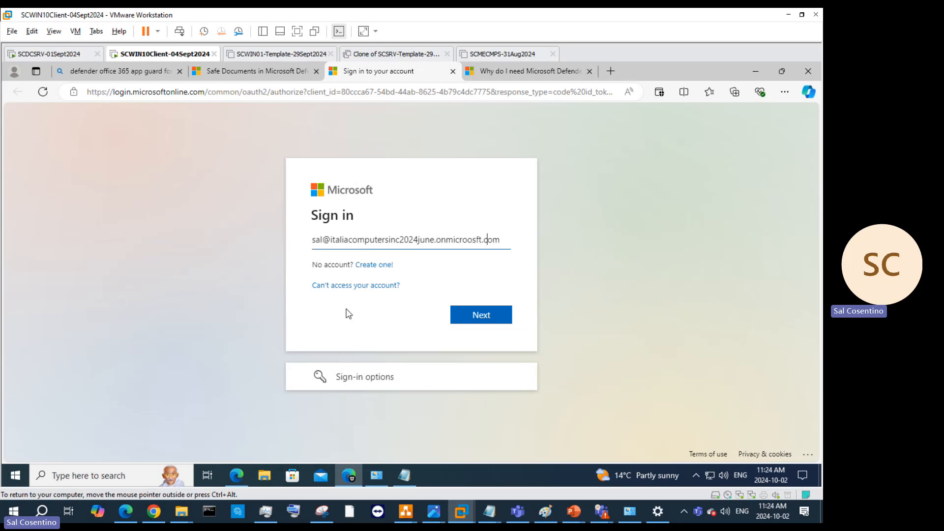
key(Left)
key(Left)
key(Left)
key(Left)
key(Left)
key(Left)
key(Left)
key(BackSpace)
text(o)
key(Return)
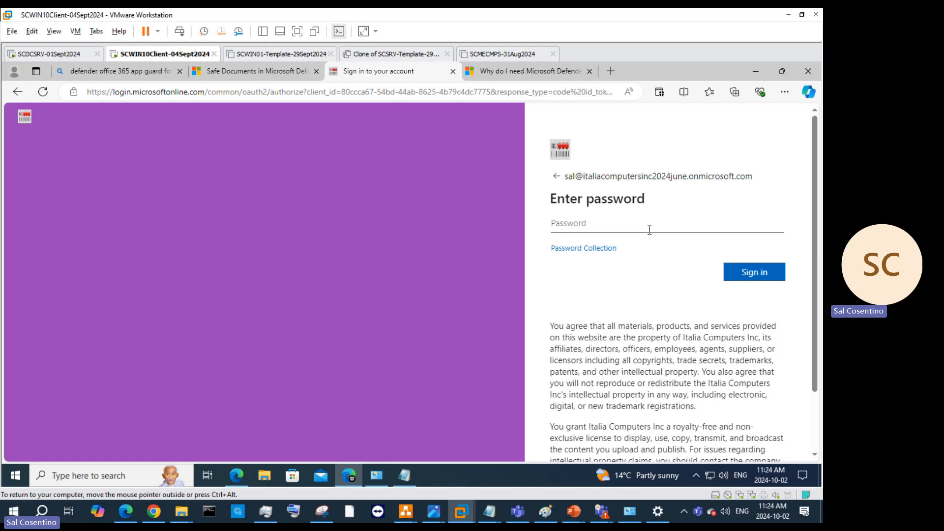
Enter the account password, retyping it after it is rejected
text(••)
key(BackSpace)
key(BackSpace)
key(BackSpace)
key(BackSpace)
text(•••)
key(Return)
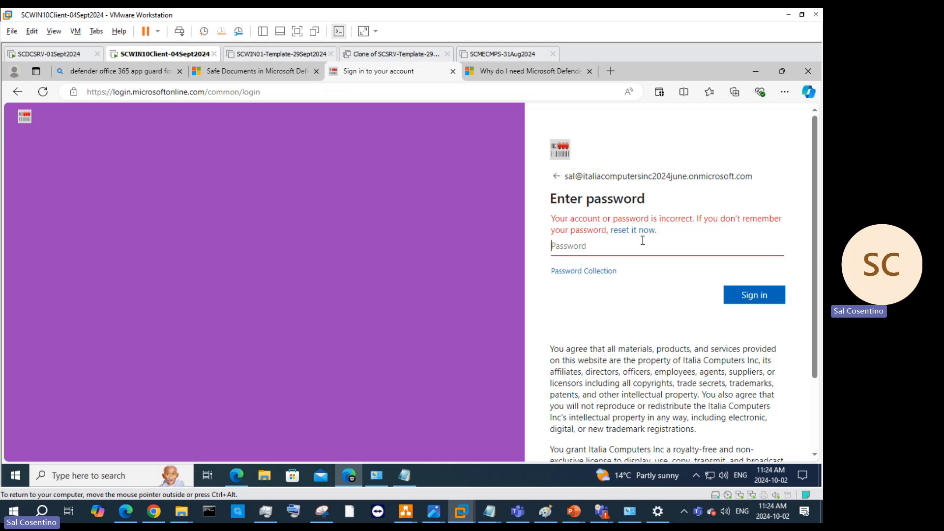
text(••)
key(BackSpace)
key(BackSpace)
key(BackSpace)
key(BackSpace)
key(BackSpace)
key(BackSpace)
key(BackSpace)
text(••)
key(Return)
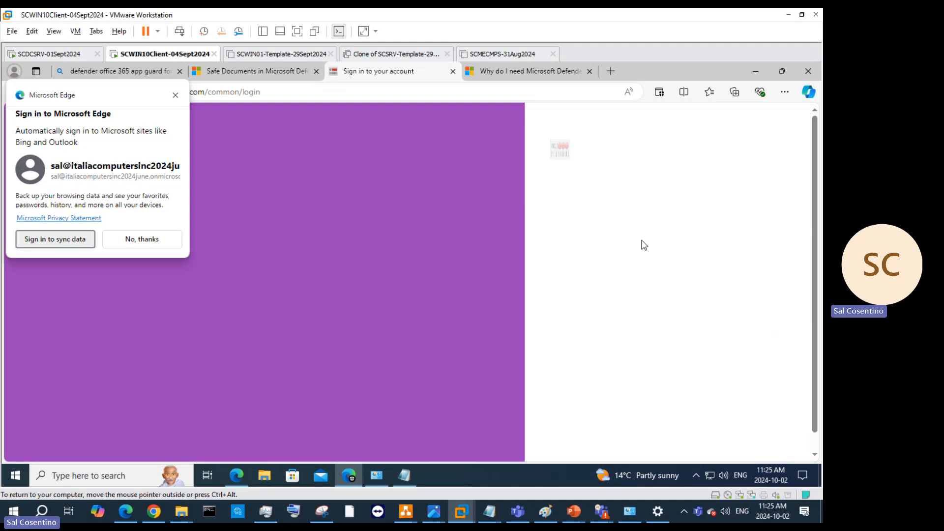
Verify with a texted code and decline staying signed in
click(145, 239)
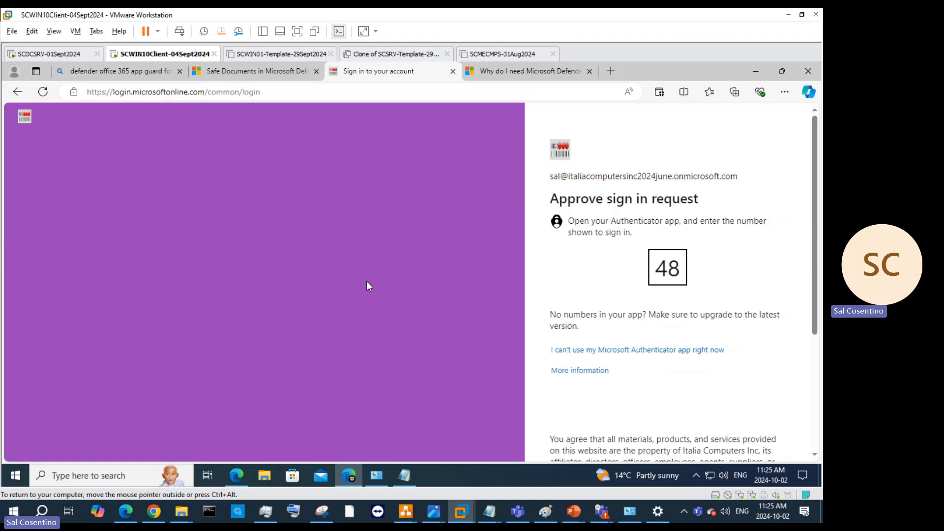
click(598, 350)
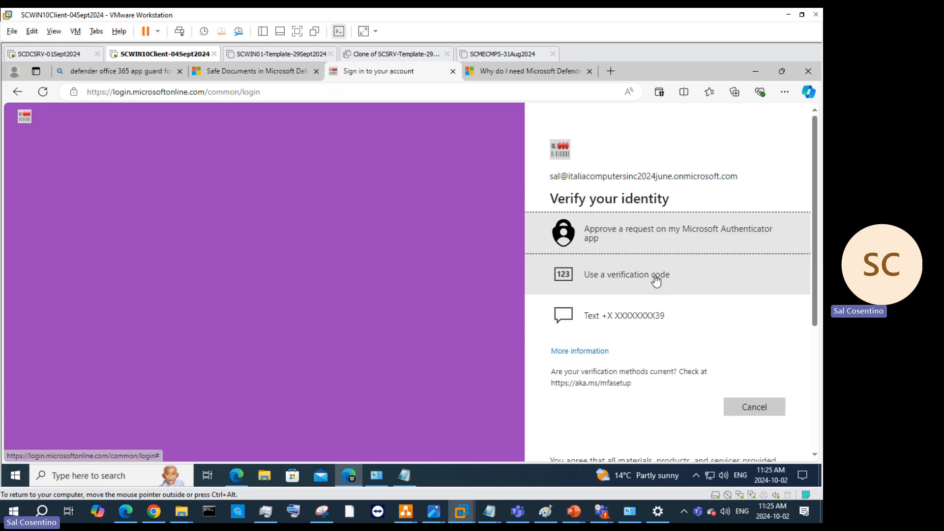
click(615, 300)
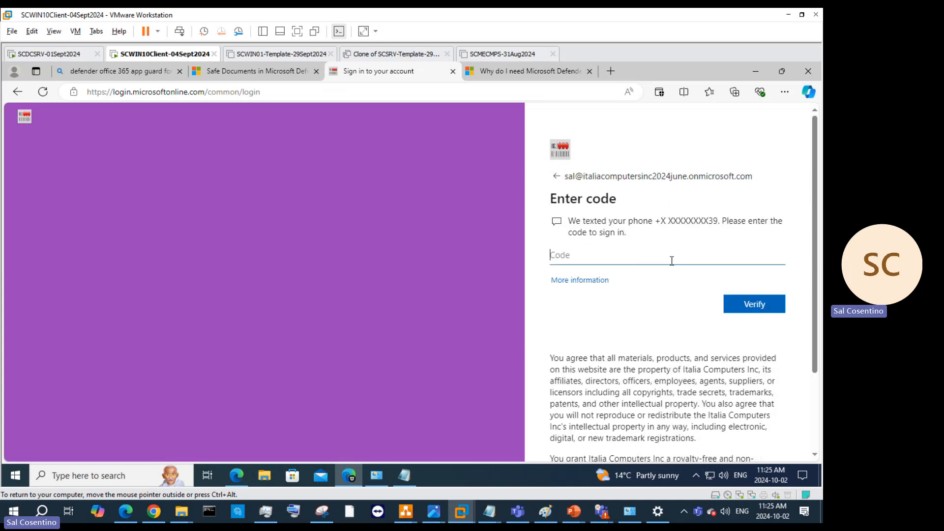
key(Return)
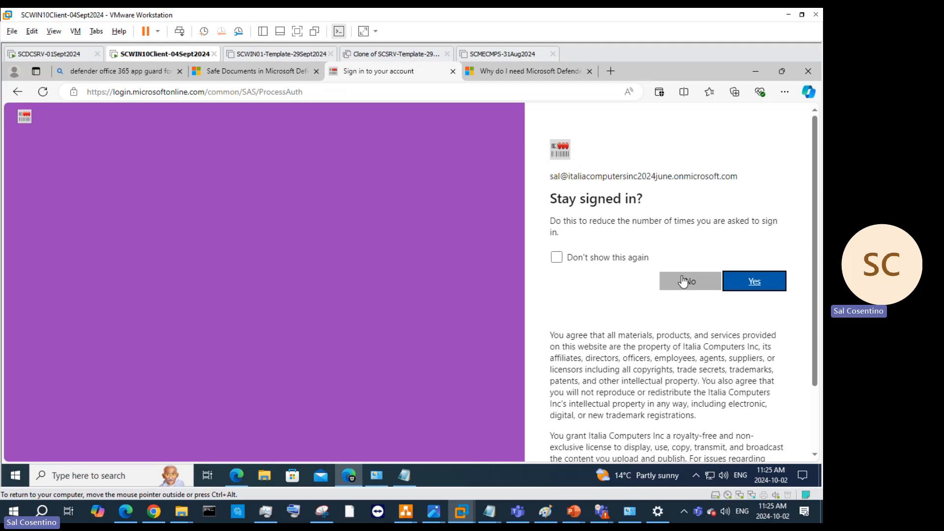
click(682, 280)
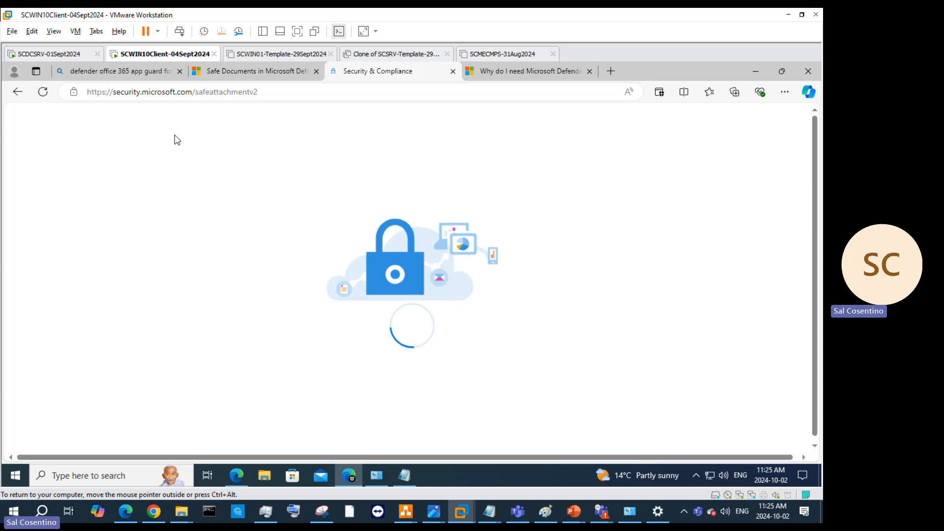
Review the tabs and highlight the Safe Documents heading and portal navigation path in step 1
click(120, 71)
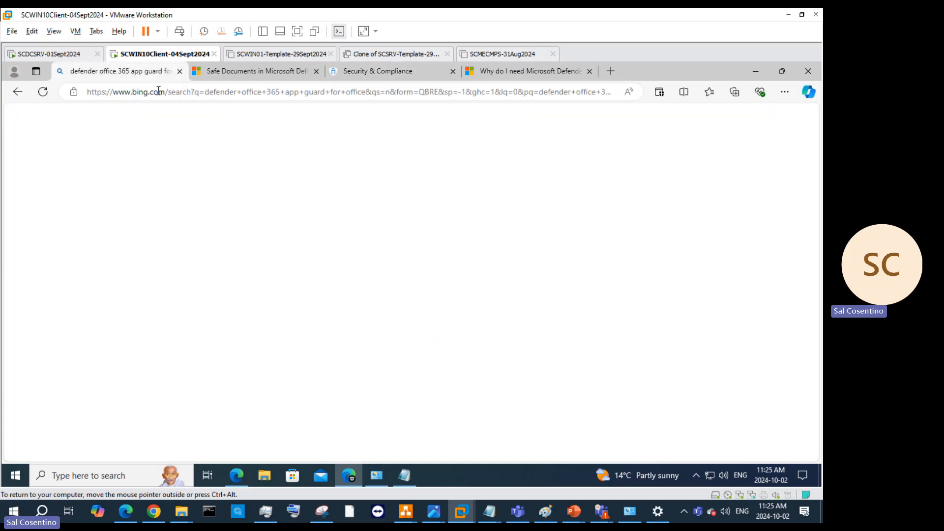
click(276, 72)
scroll(416, 292, up, 5)
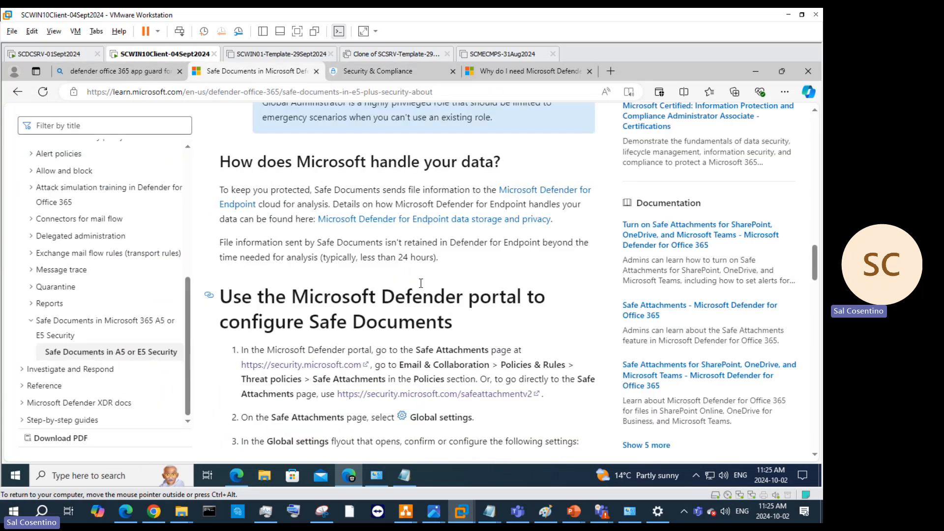
click(402, 74)
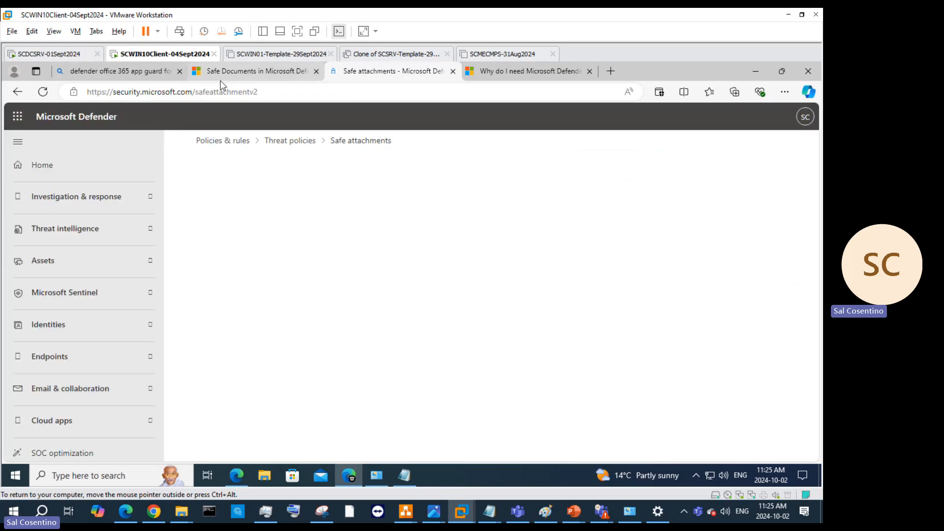
click(252, 78)
scroll(268, 166, down, 2)
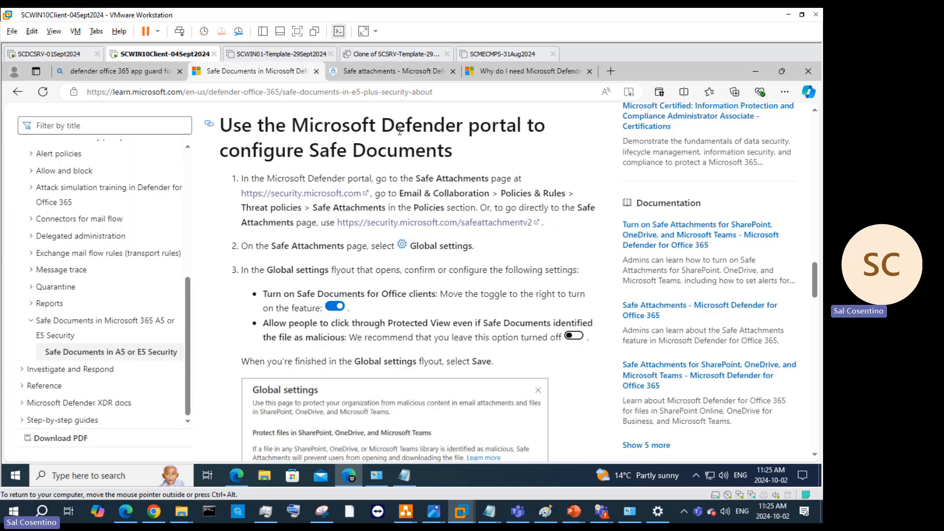
drag(412, 126, 547, 156)
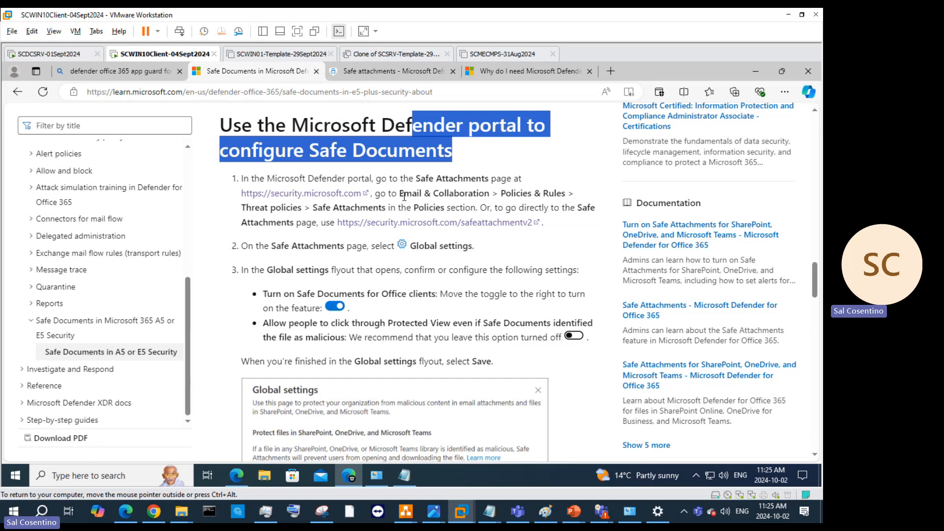
drag(404, 197, 525, 194)
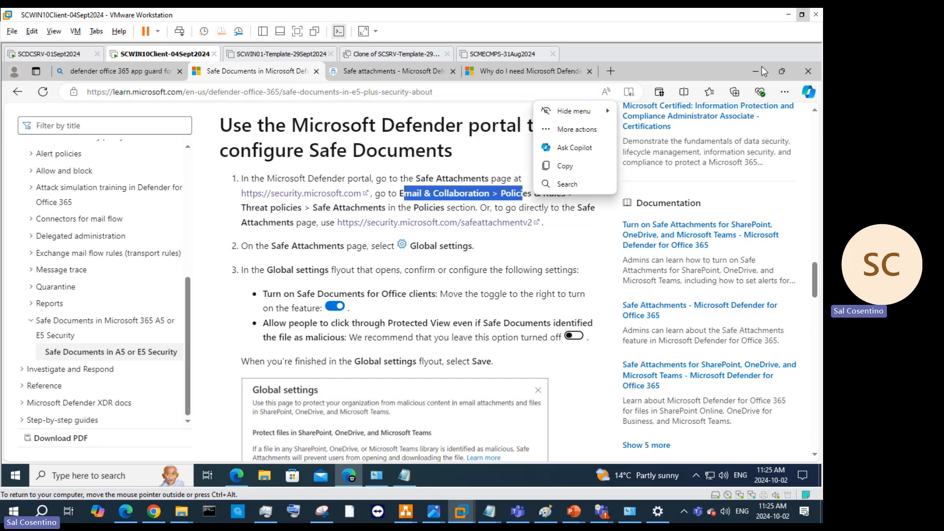
Pull the Defender tab into its own window and snap it beside the Learn article
click(781, 70)
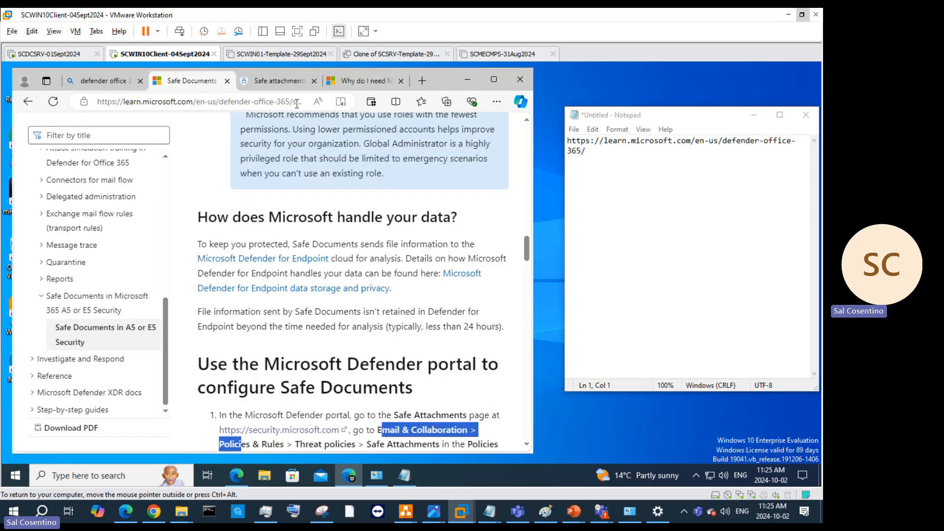
drag(278, 80, 624, 102)
drag(524, 79, 482, 89)
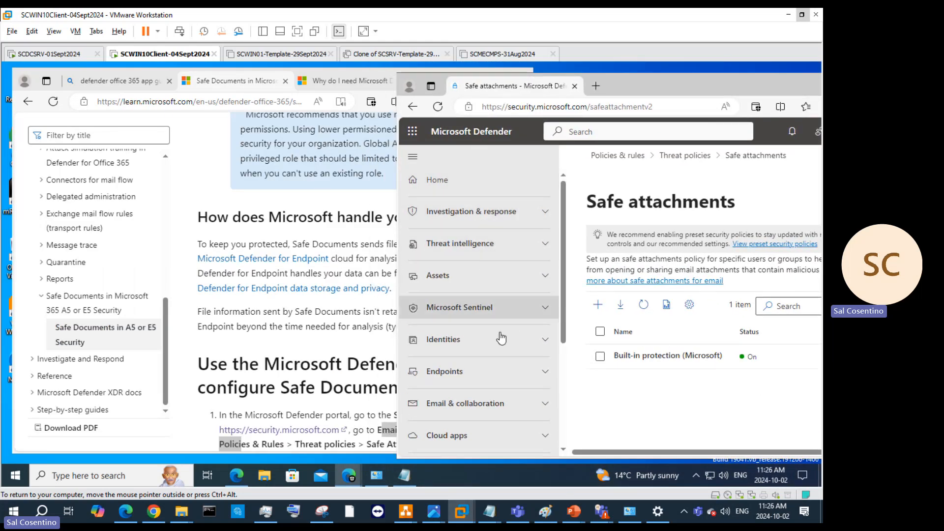
click(480, 412)
scroll(320, 246, down, 2)
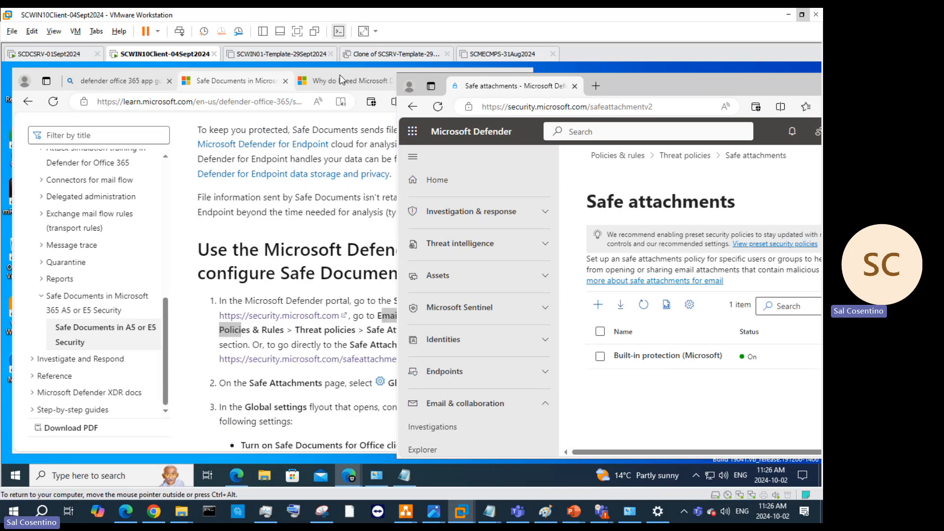
click(122, 130)
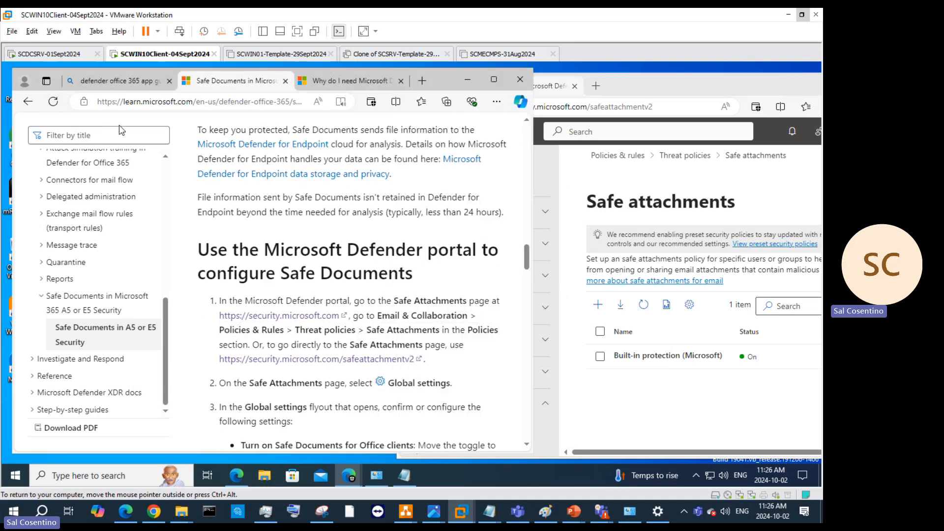
key(super+Left)
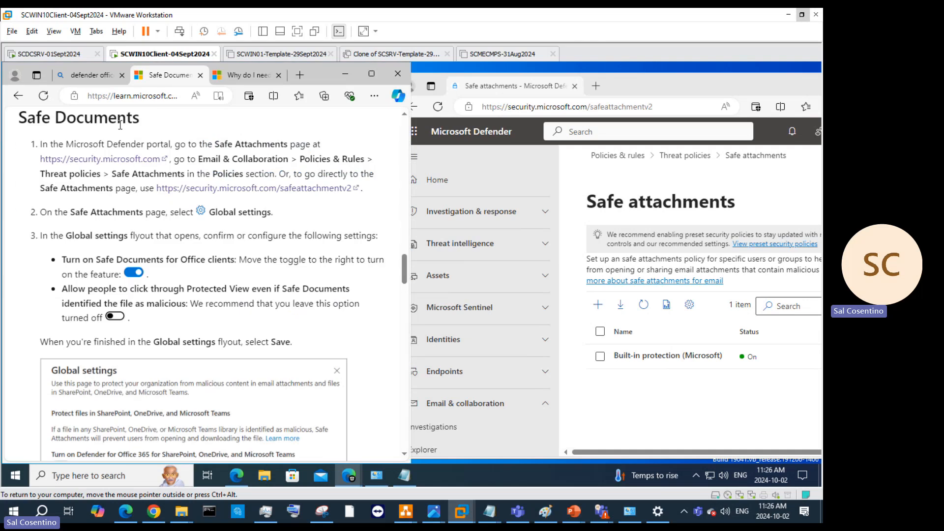
click(609, 175)
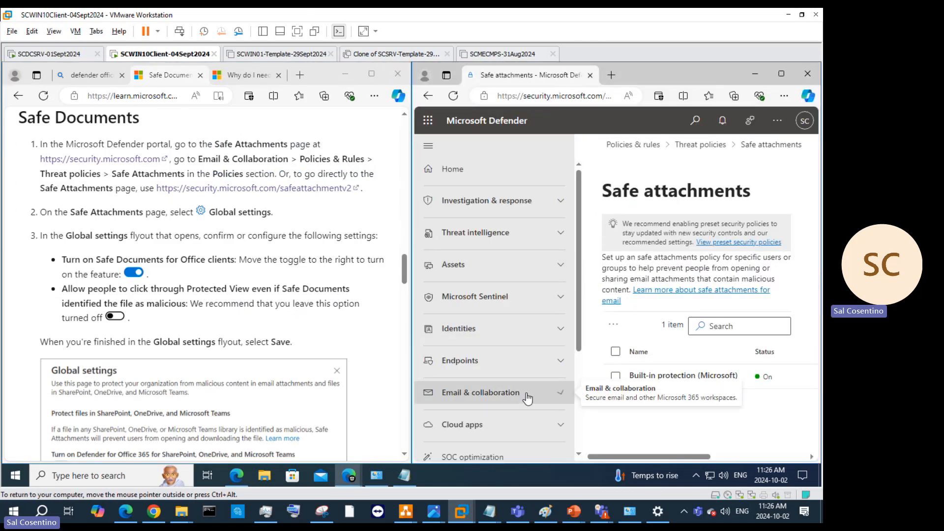
Navigate Policies & rules > Threat policies > Safe Attachments to list the Built-in protection (Microsoft) policy
scroll(511, 364, down, 3)
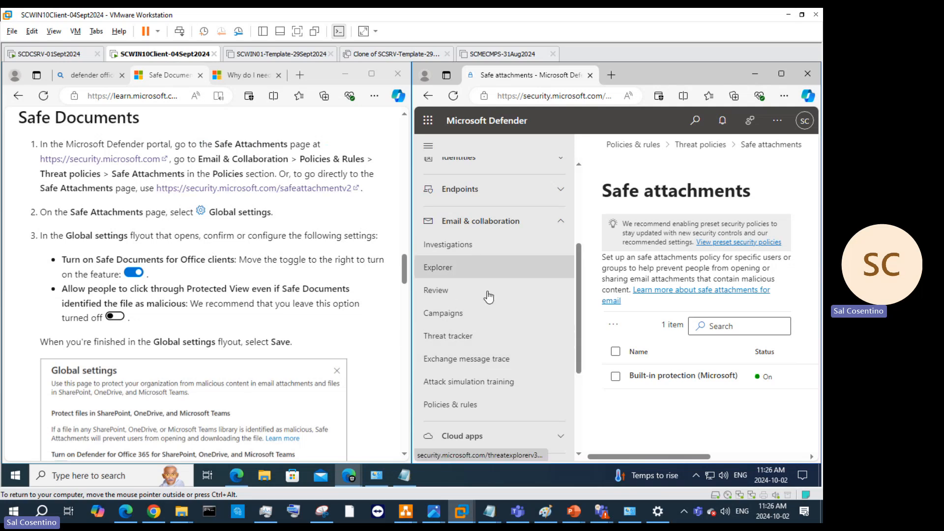
click(453, 408)
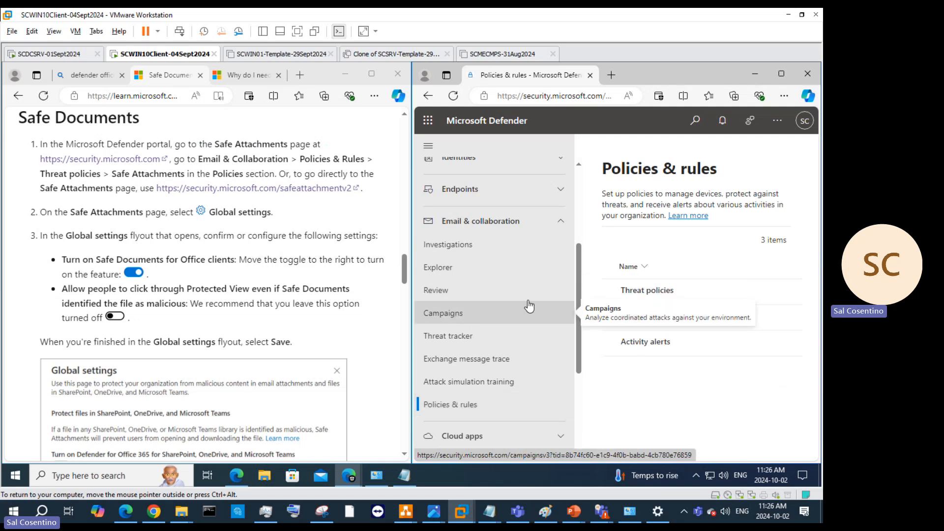
click(630, 292)
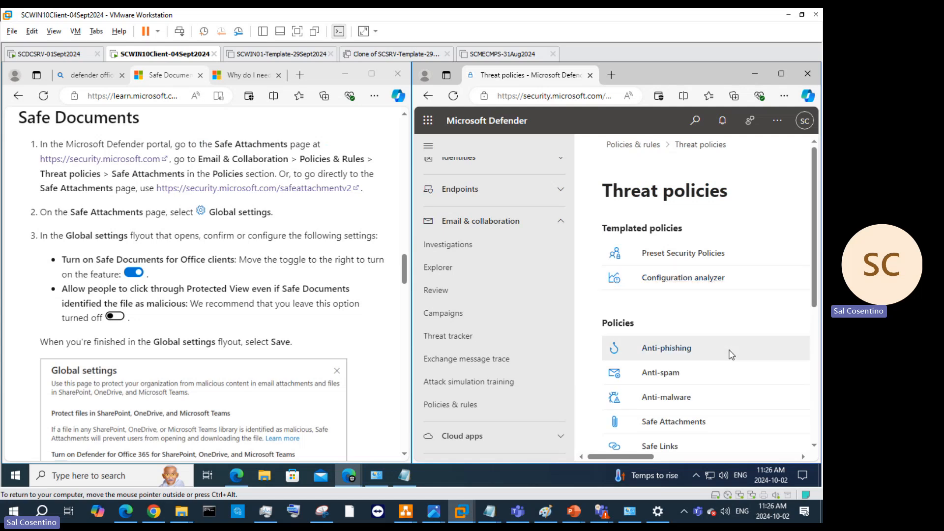
click(684, 422)
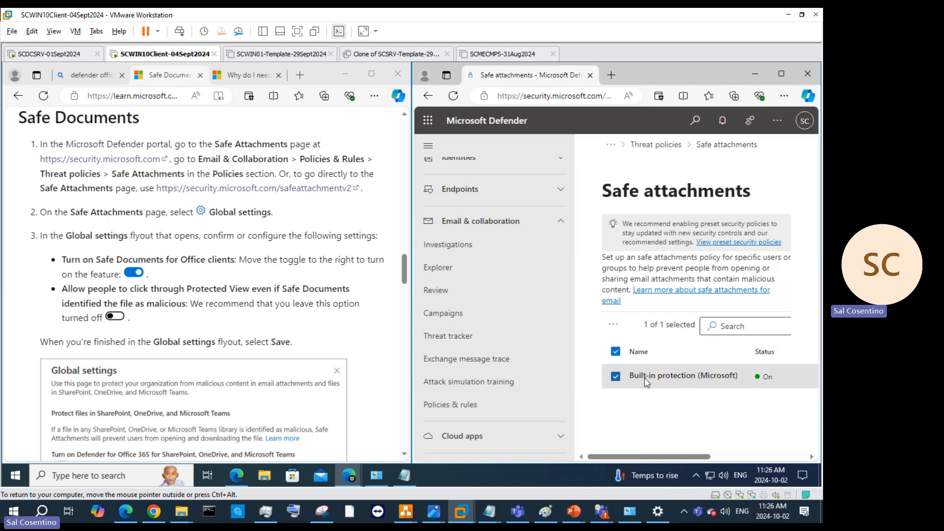
Try opening the Built-in protection policy details and widen the Defender window beside the documentation
click(615, 376)
click(655, 377)
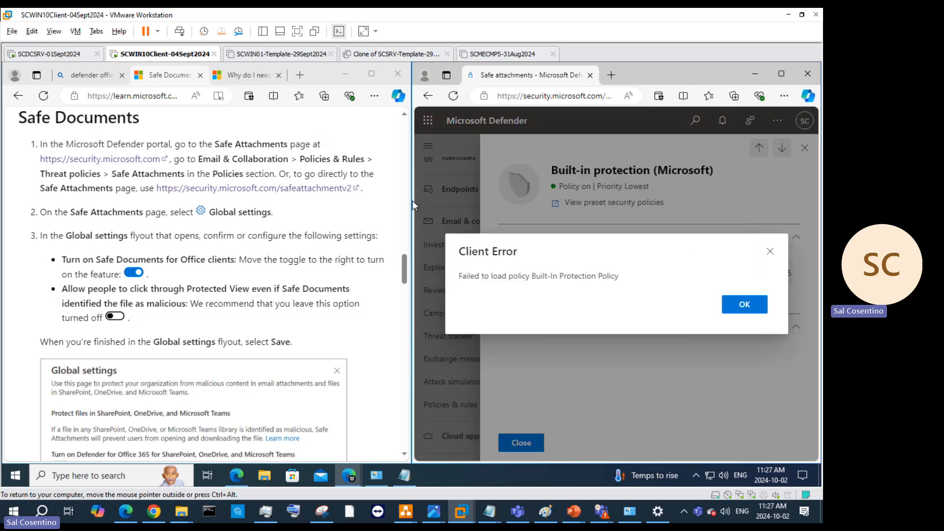
drag(412, 195, 310, 188)
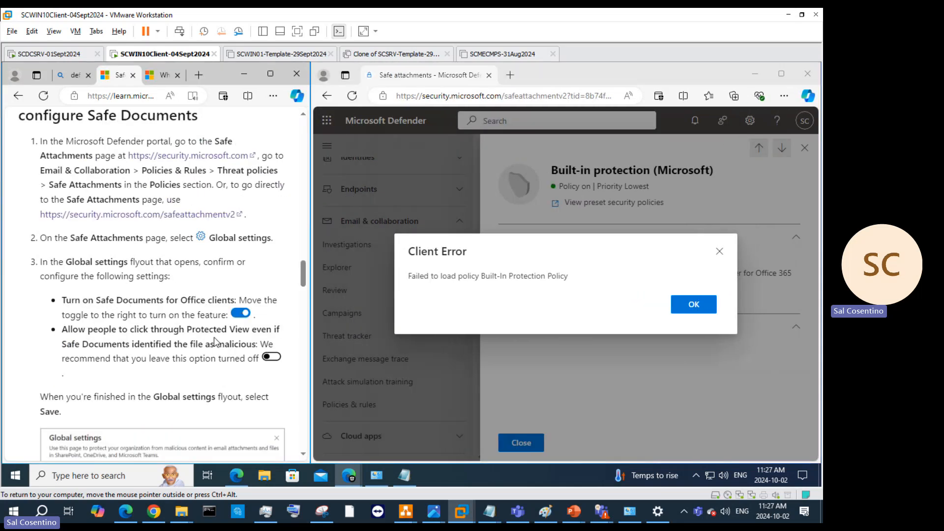
Dismiss the load error, close the details, and reopen Safe Attachments from Threat policies
click(718, 252)
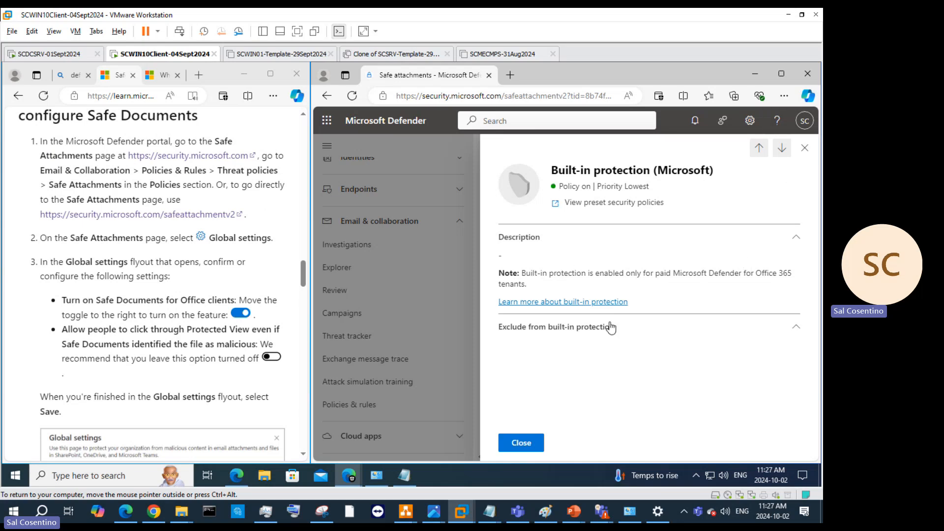
click(509, 441)
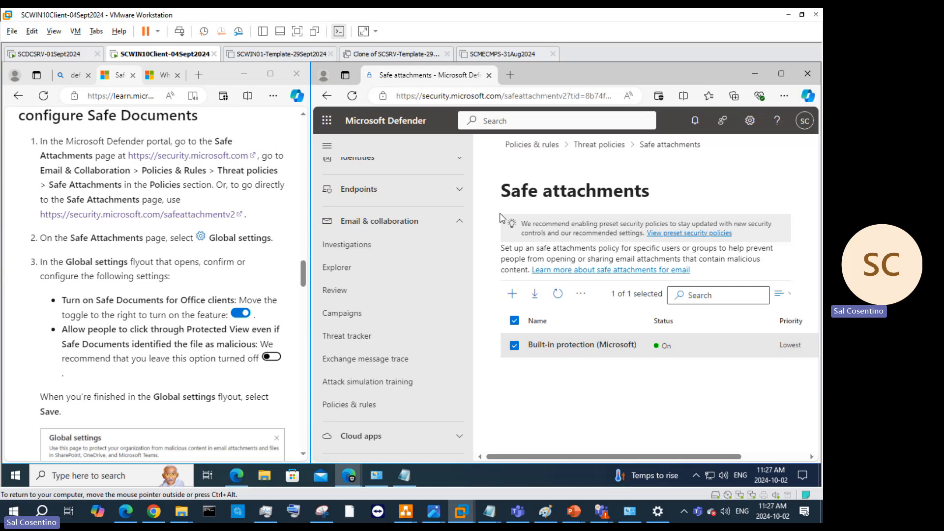
click(610, 145)
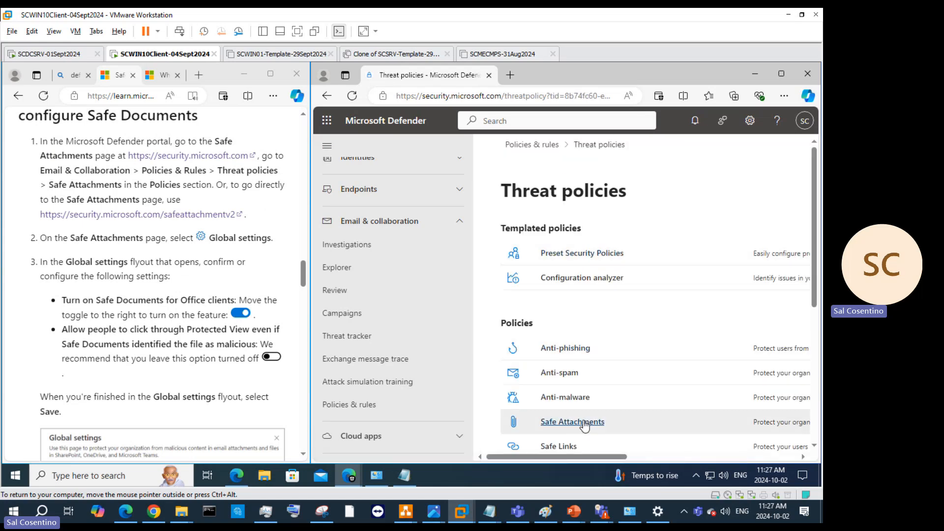
click(584, 423)
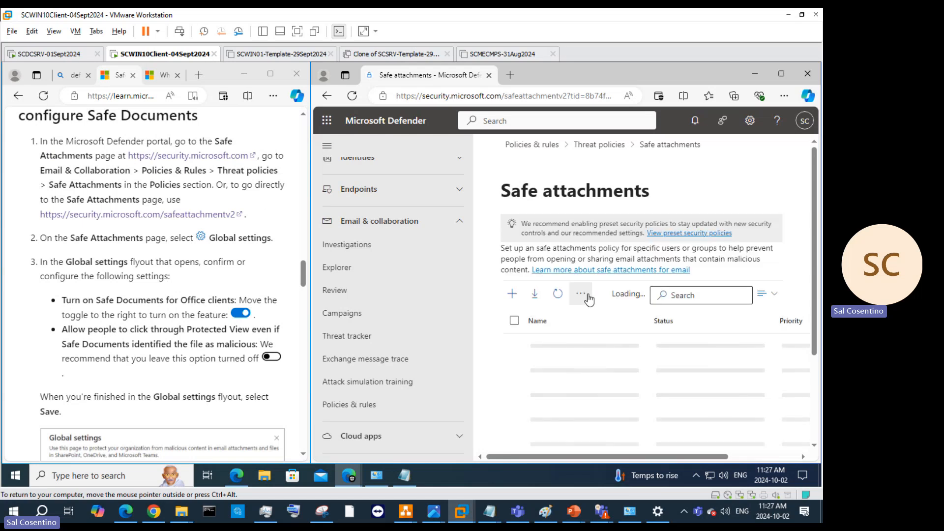
In Global settings, turn on Defender for SharePoint, OneDrive and Teams and Safe Documents, then save
click(587, 297)
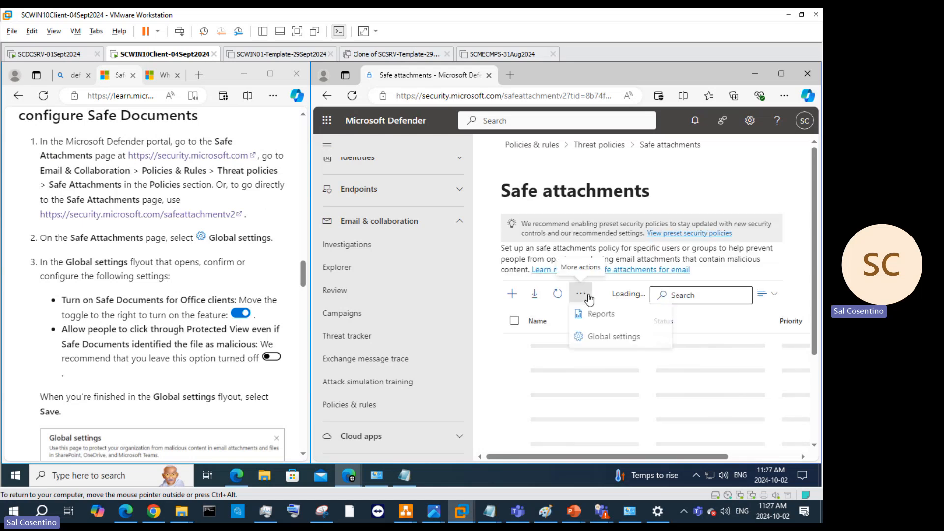
click(596, 336)
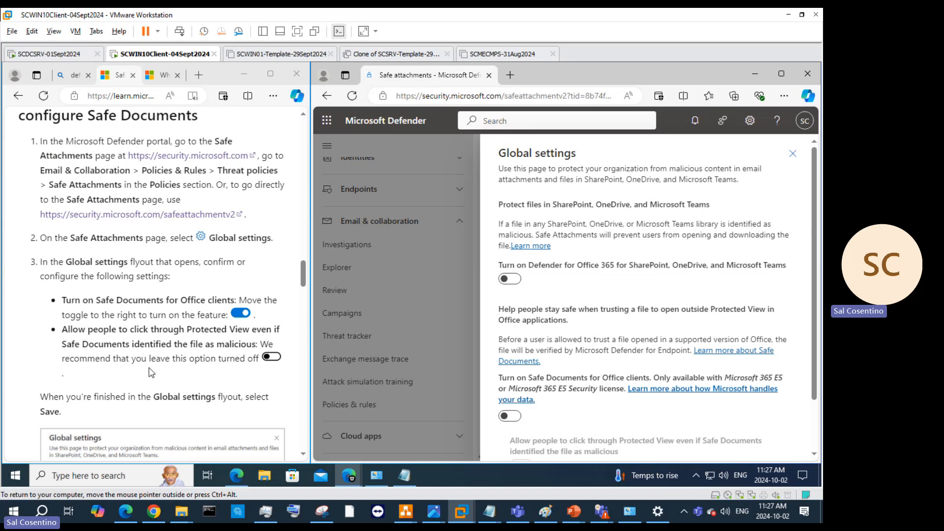
click(518, 281)
scroll(614, 323, down, 2)
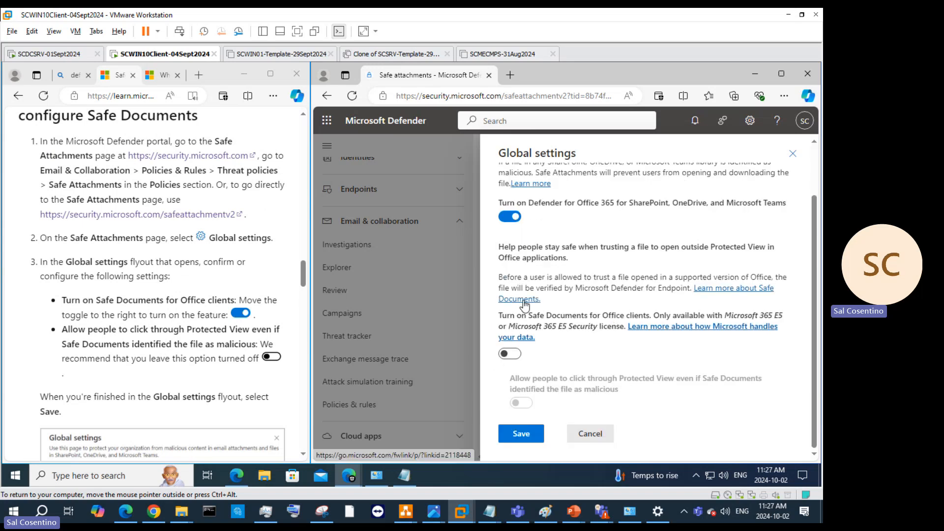
scroll(594, 290, up, 2)
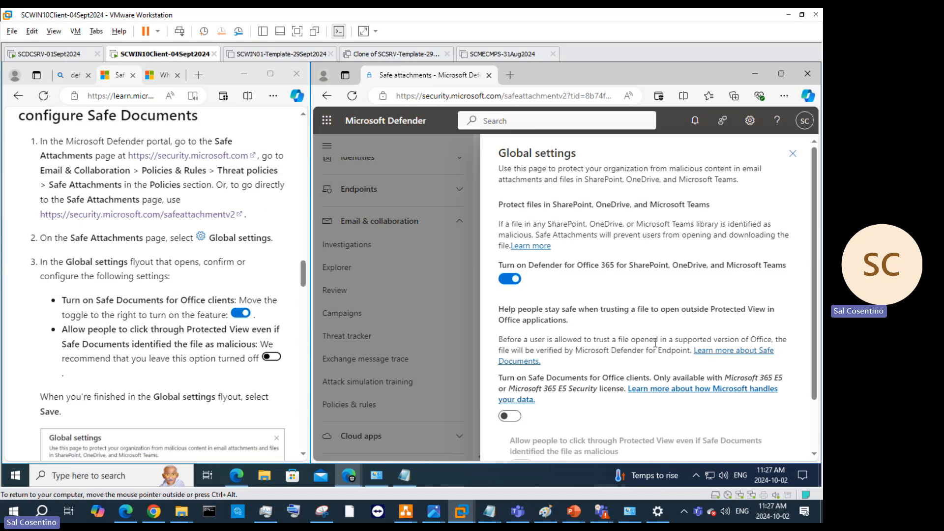
scroll(657, 349, down, 2)
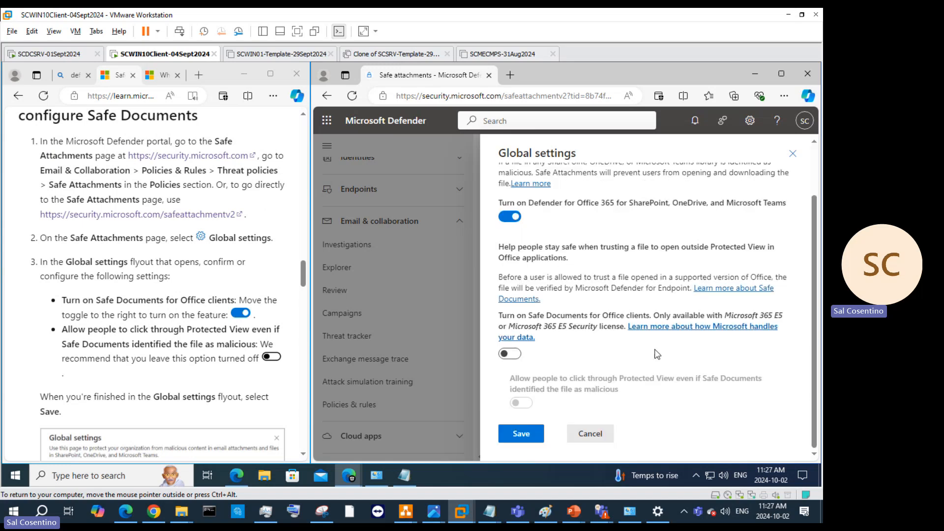
click(511, 354)
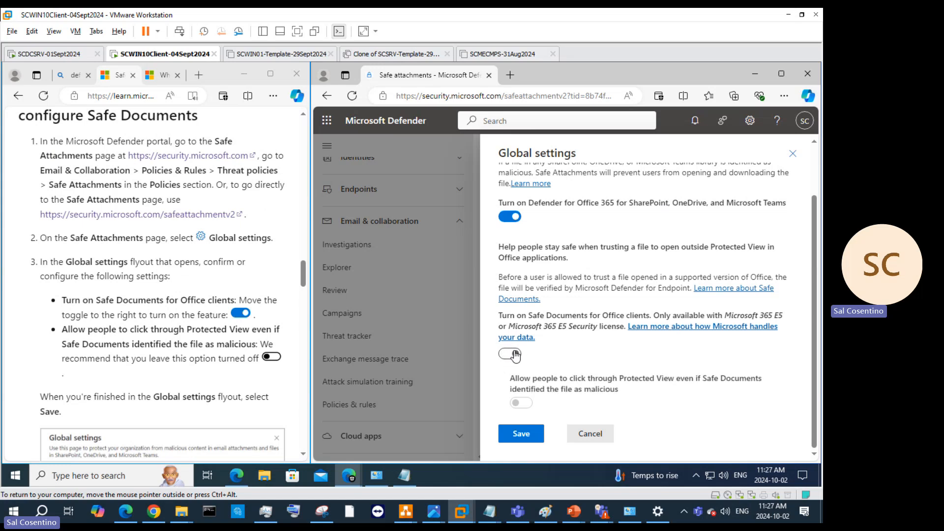
click(522, 433)
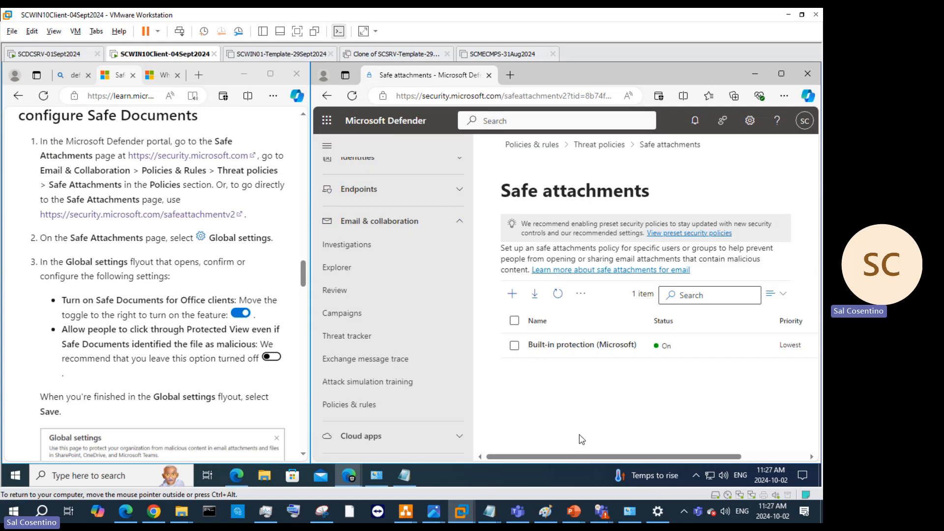
Open the Built-in protection policy details again, dismiss the load error, and close them
click(563, 344)
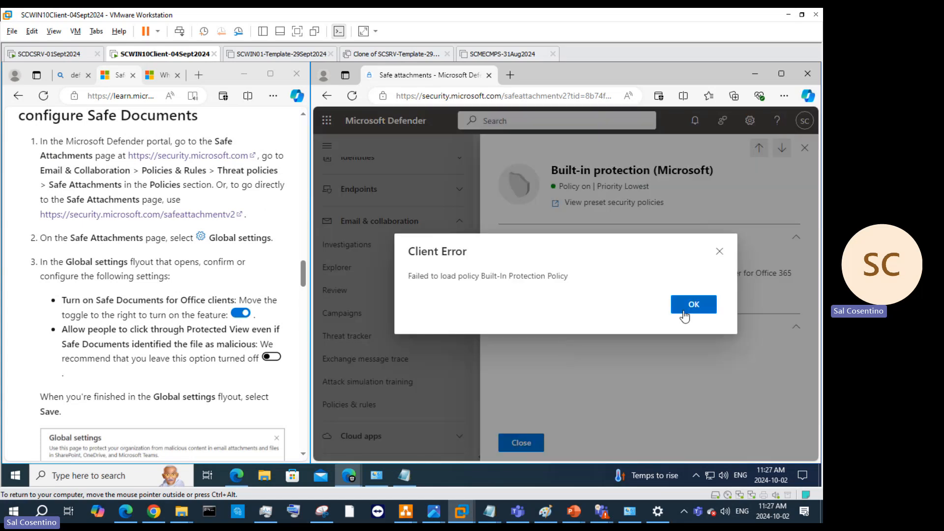
click(674, 309)
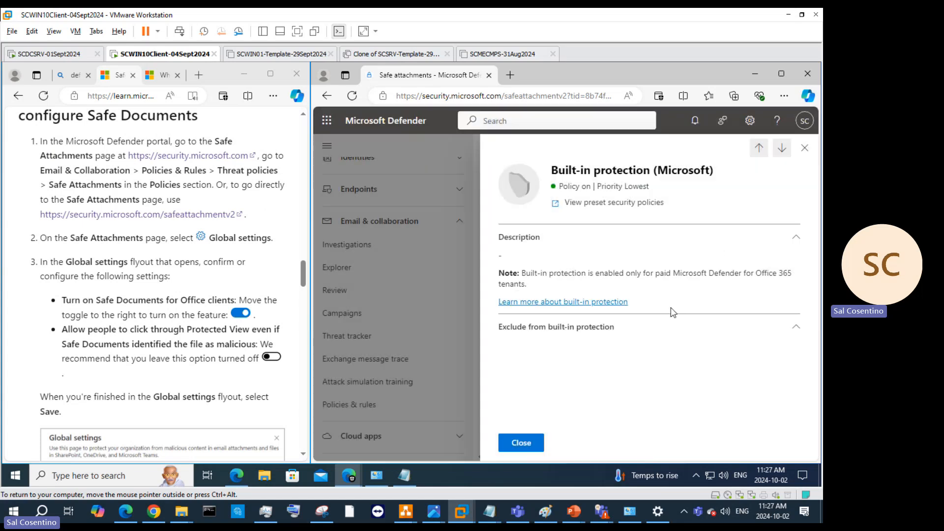
click(804, 147)
Reopen Global settings, leave Protected View click-through off, and save
click(580, 294)
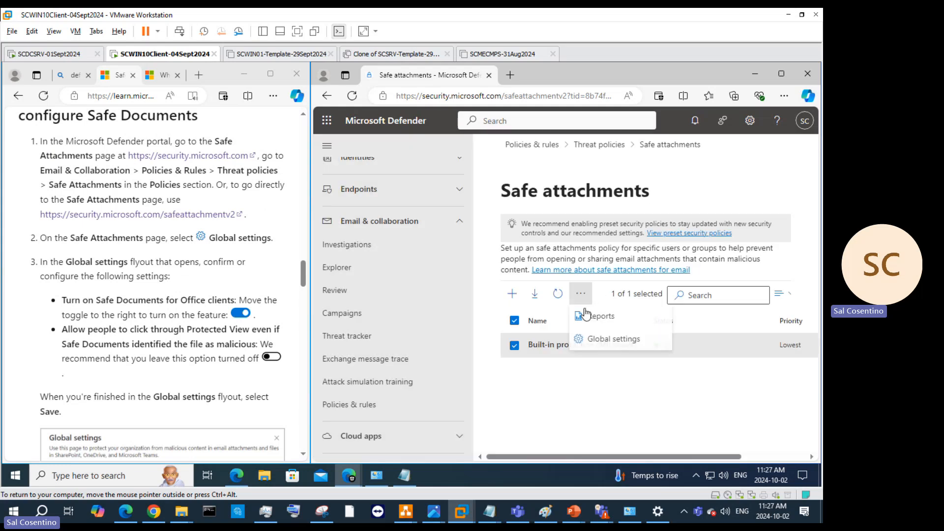
click(596, 339)
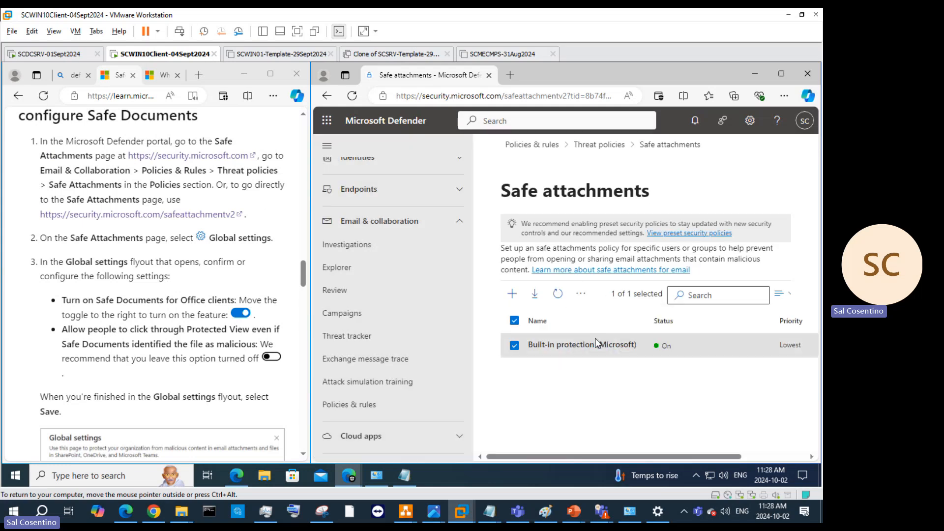
scroll(530, 403, down, 2)
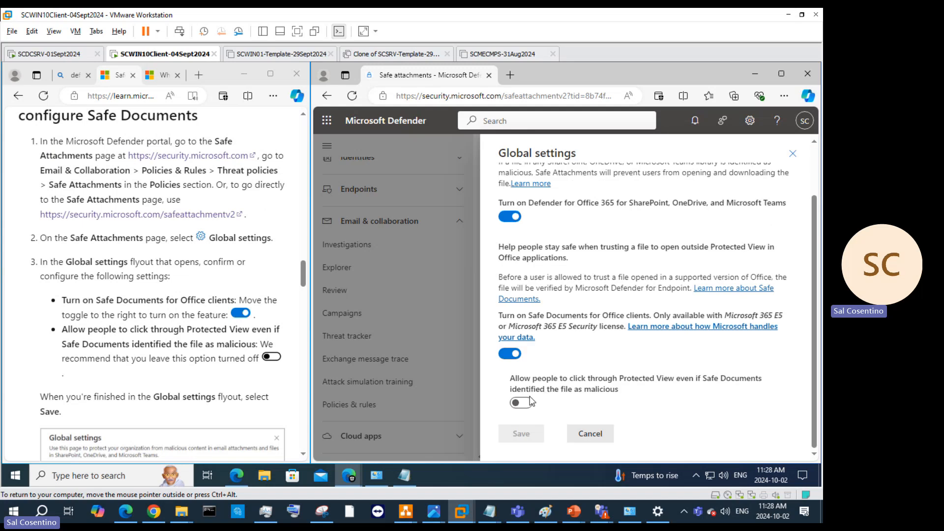
click(530, 402)
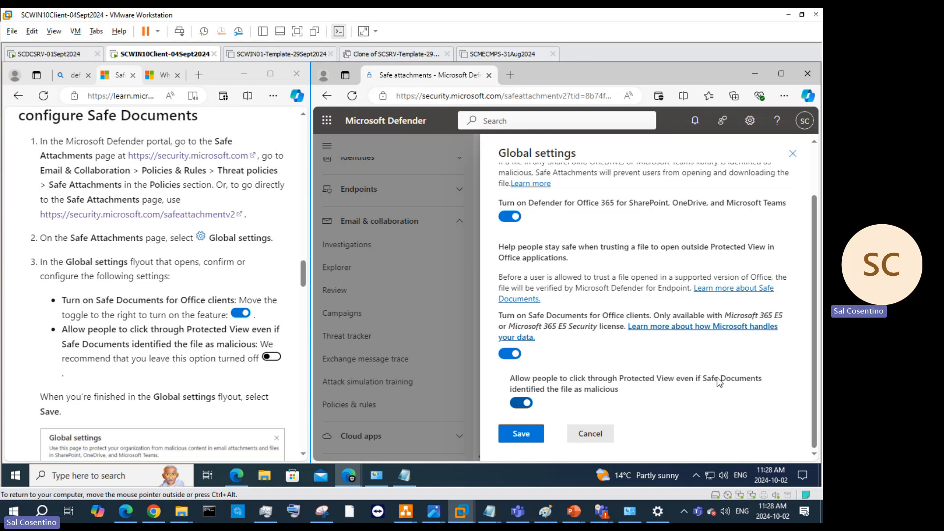
click(521, 402)
click(528, 434)
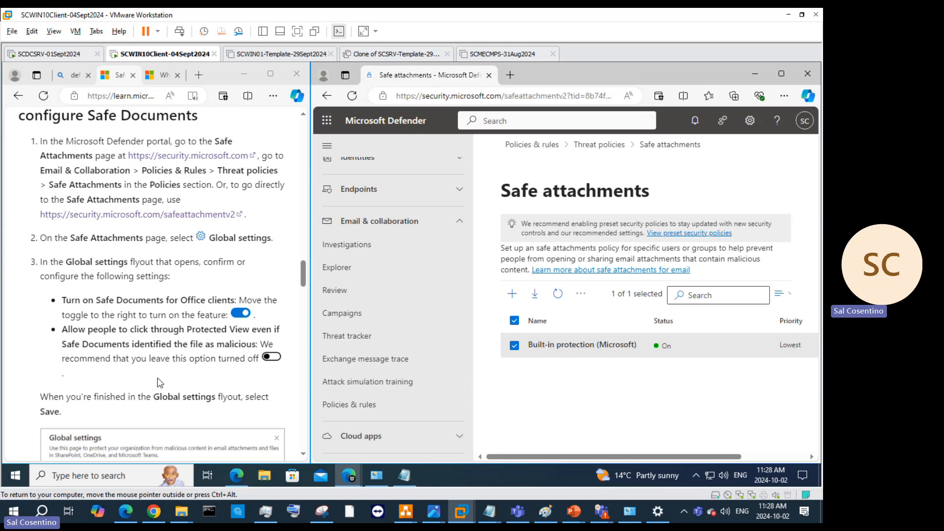
Maximize the Defender window, confirm Safe Documents stays on in Global settings, and close the panel
scroll(183, 378, down, 2)
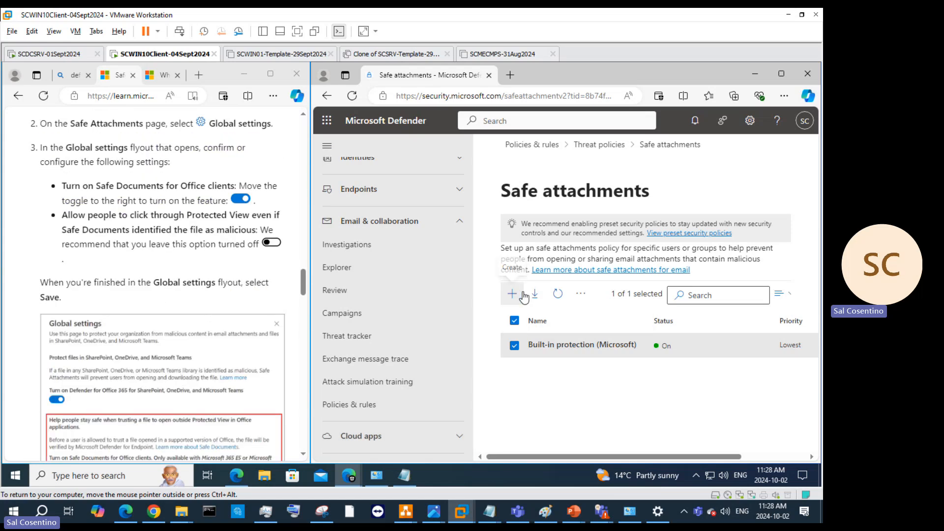
click(581, 294)
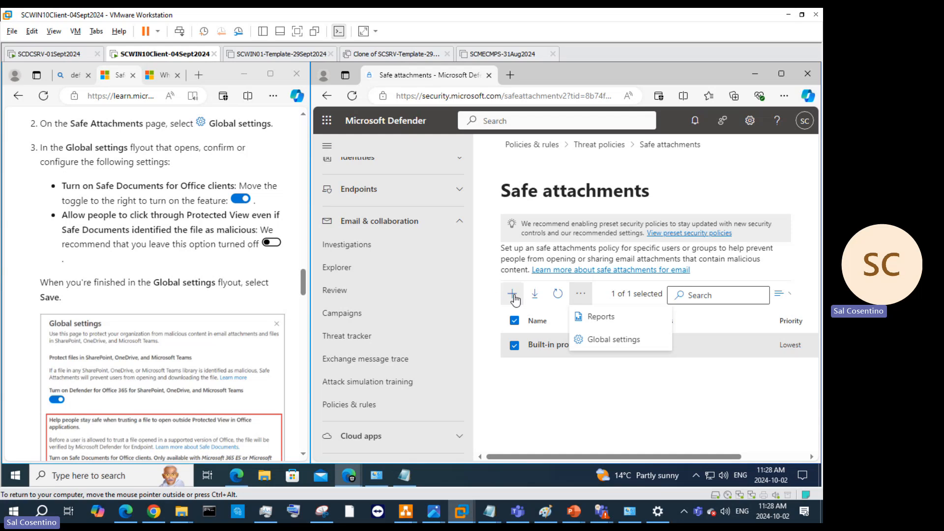
click(782, 73)
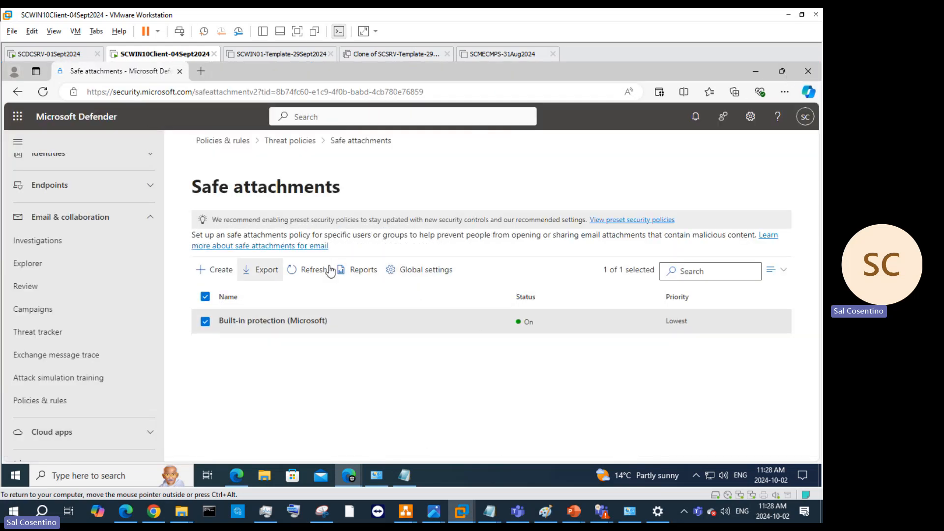
click(785, 73)
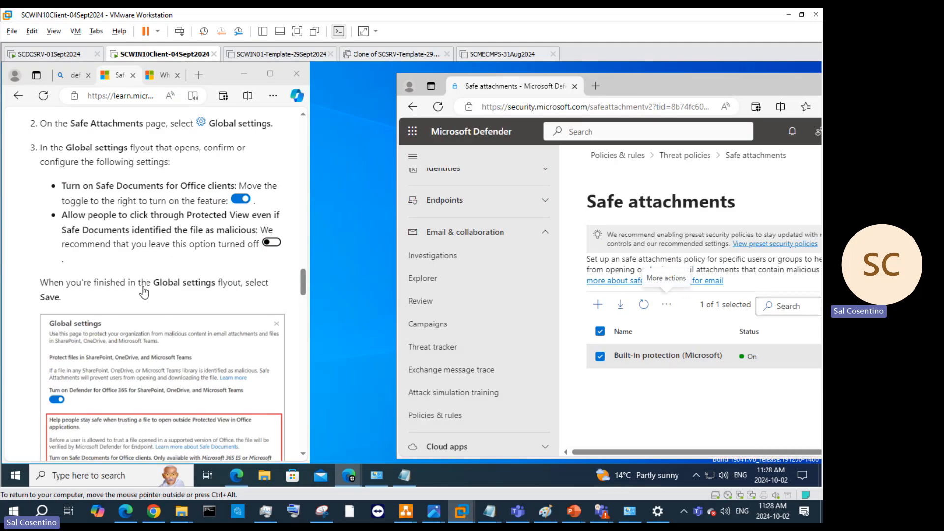
scroll(143, 292, down, 2)
scroll(105, 309, down, 6)
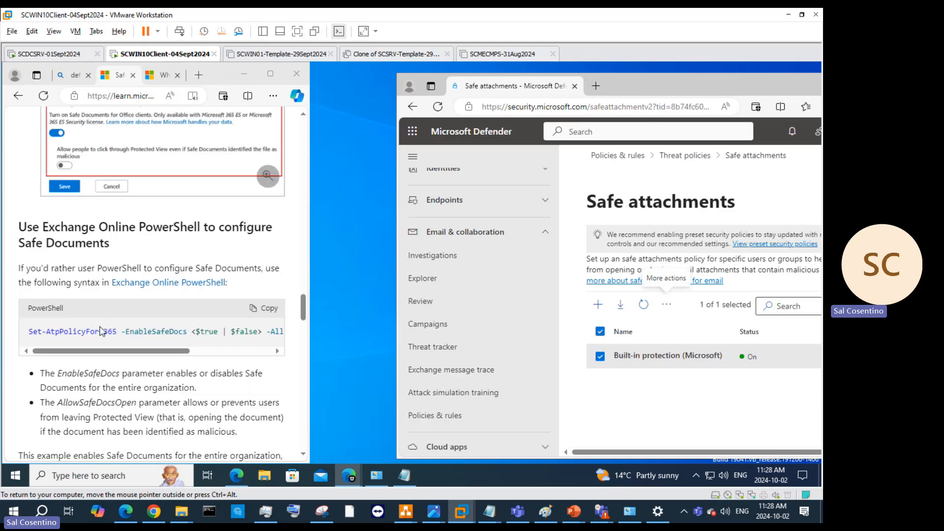
scroll(147, 245, up, 5)
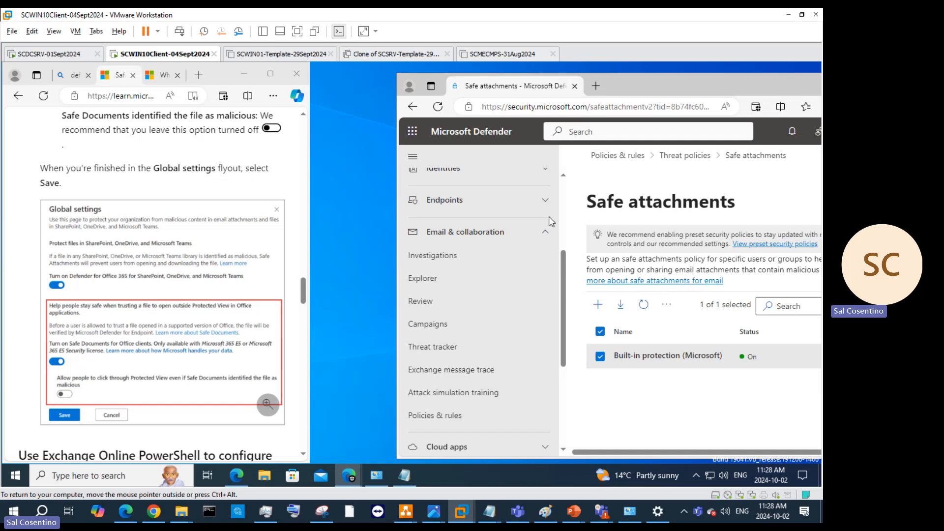
double_click(735, 84)
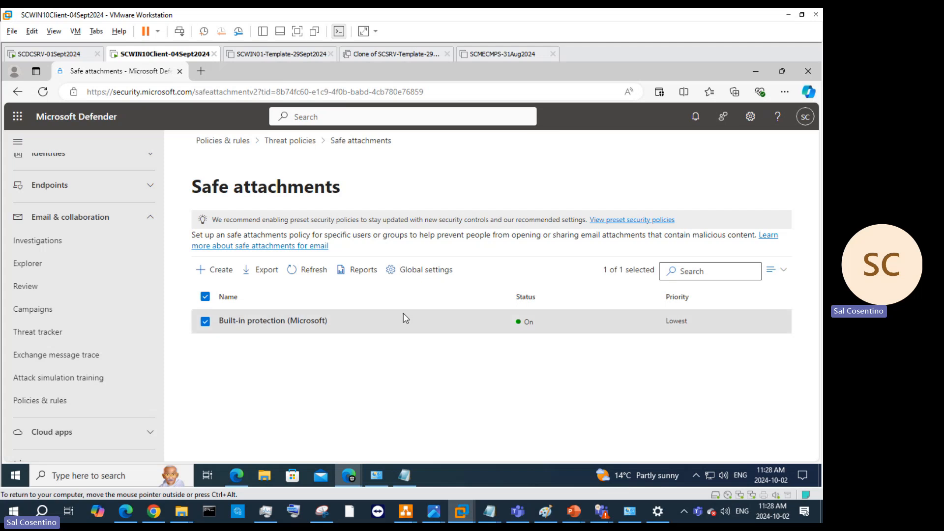
click(403, 270)
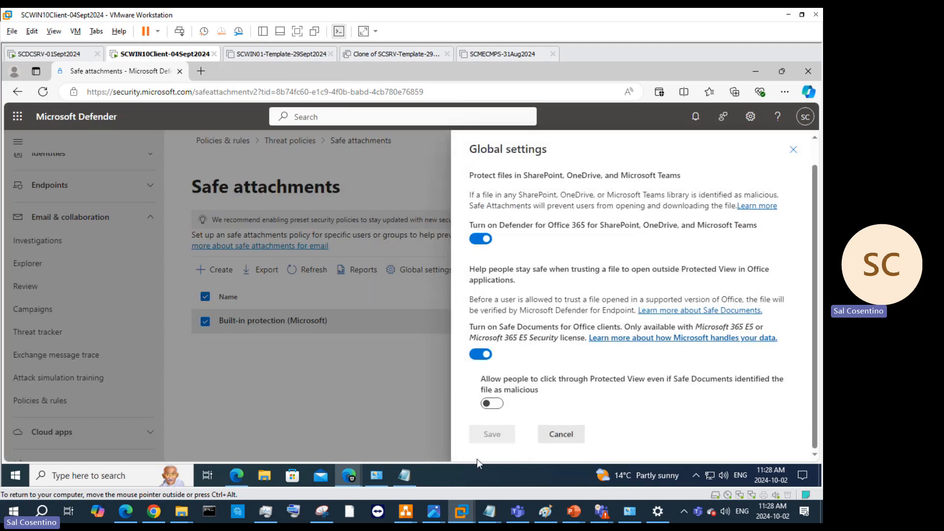
click(793, 149)
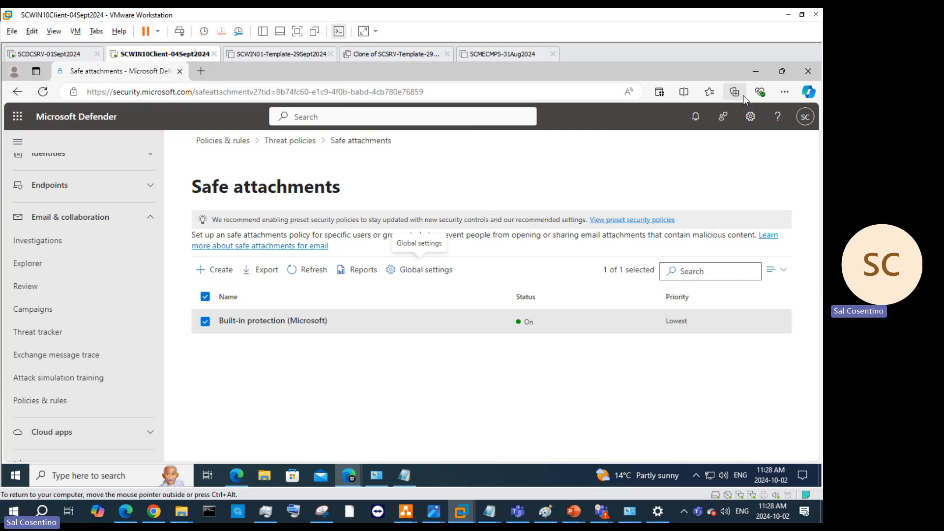
Minimize the Defender portal, read the Safe Documents article, minimize Notepad, and return to the Bing results
click(763, 69)
scroll(217, 371, down, 6)
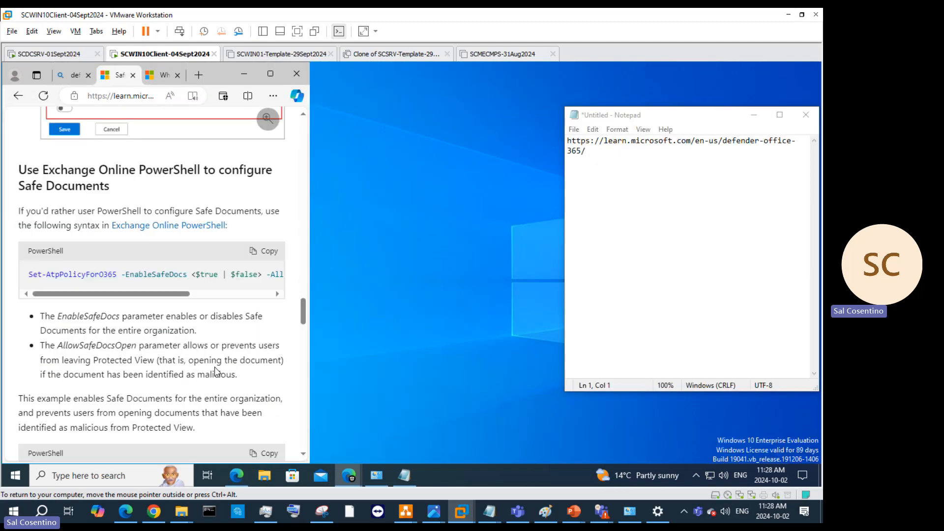
scroll(158, 194, down, 4)
scroll(169, 219, up, 4)
scroll(211, 253, down, 3)
scroll(211, 253, down, 2)
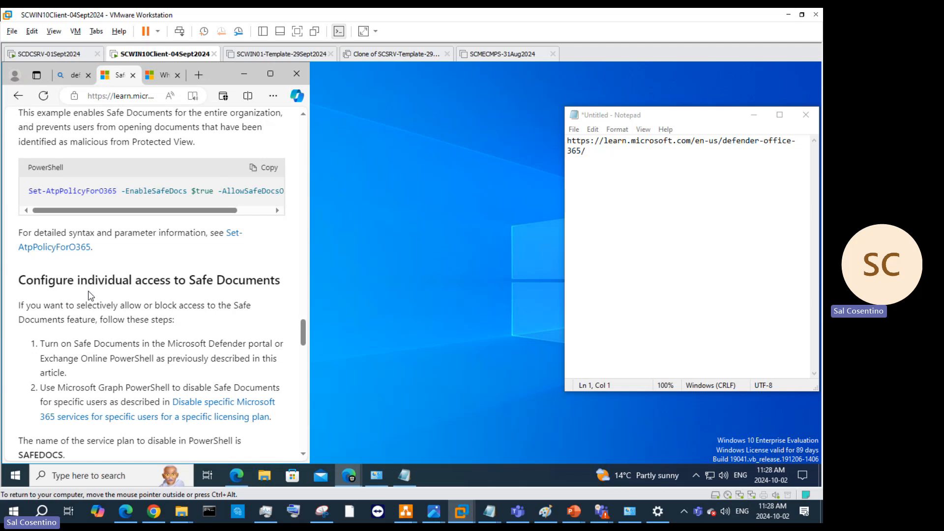
drag(38, 278, 222, 343)
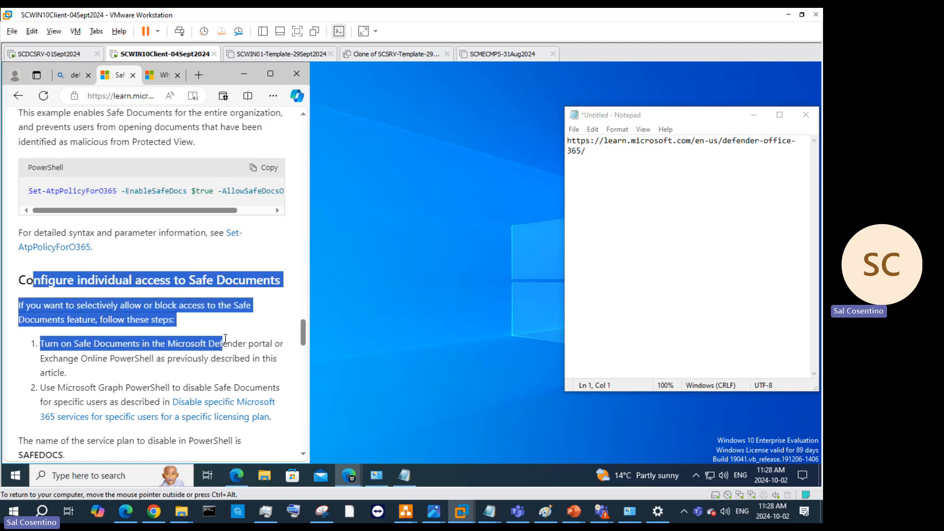
scroll(222, 352, down, 2)
scroll(221, 352, down, 3)
scroll(172, 285, up, 15)
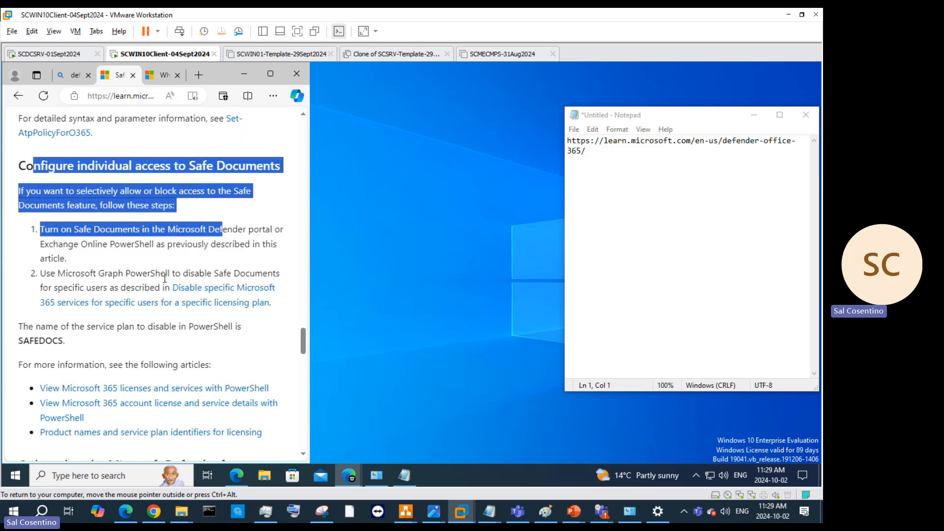
scroll(165, 270, up, 10)
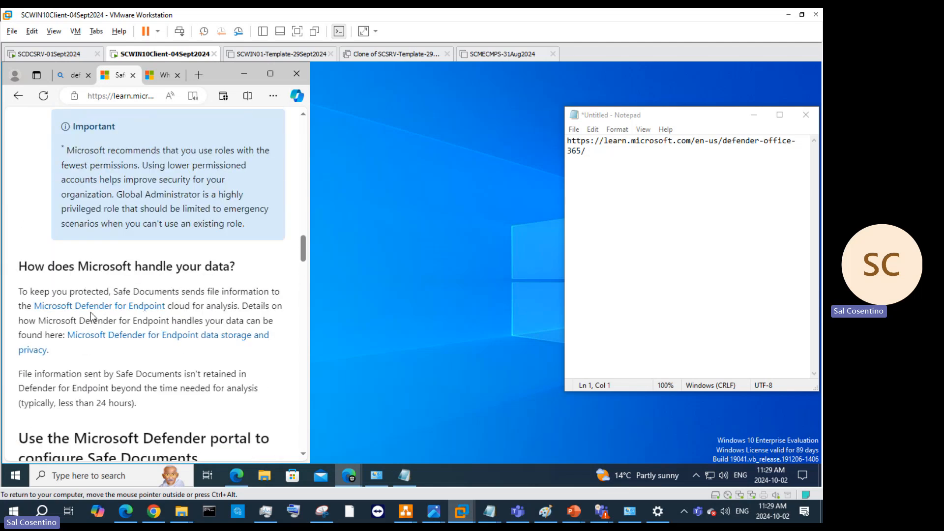
scroll(246, 315, down, 2)
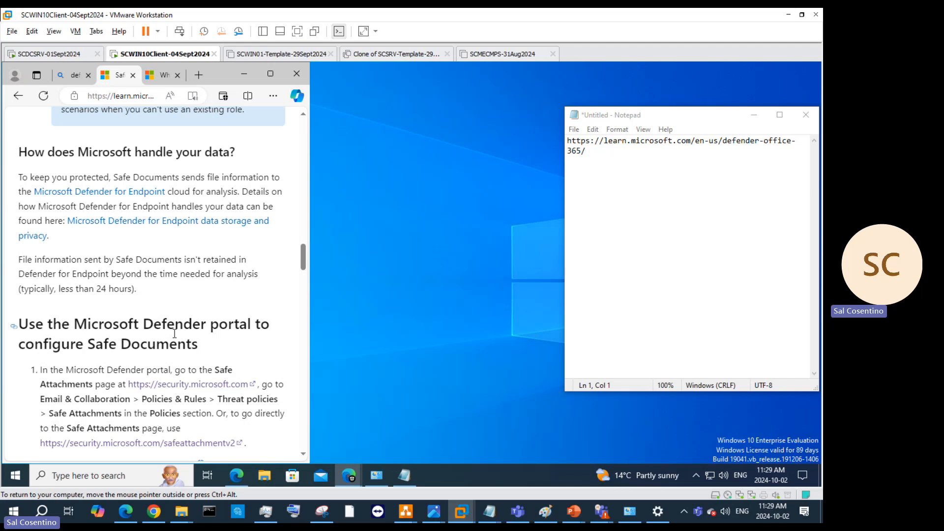
scroll(174, 334, down, 2)
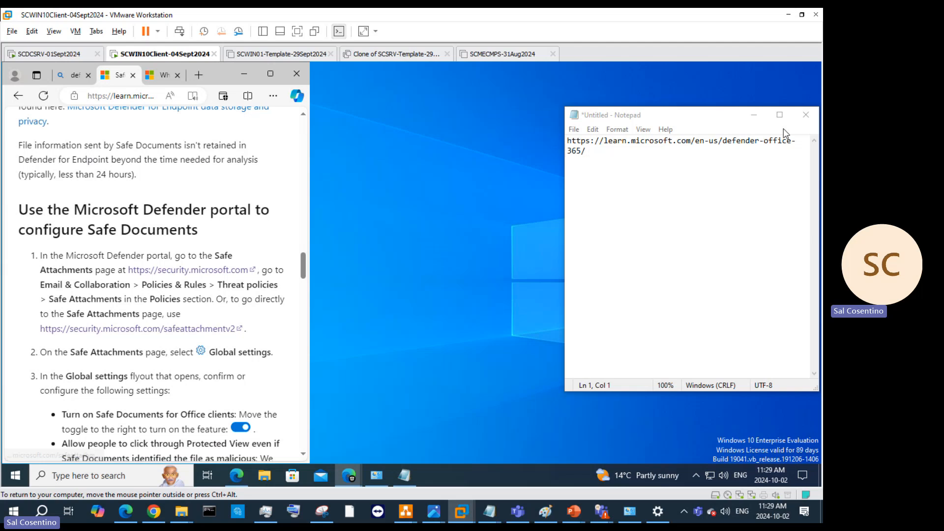
click(754, 114)
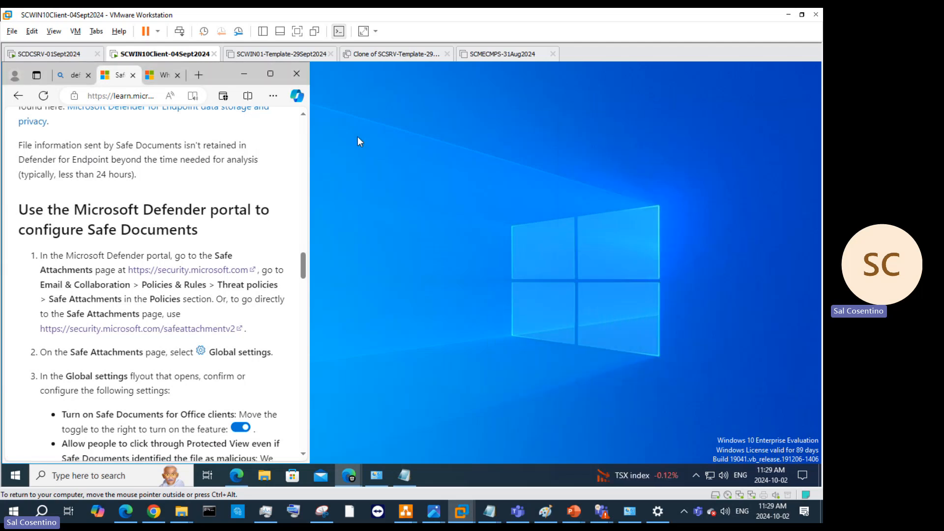
click(75, 74)
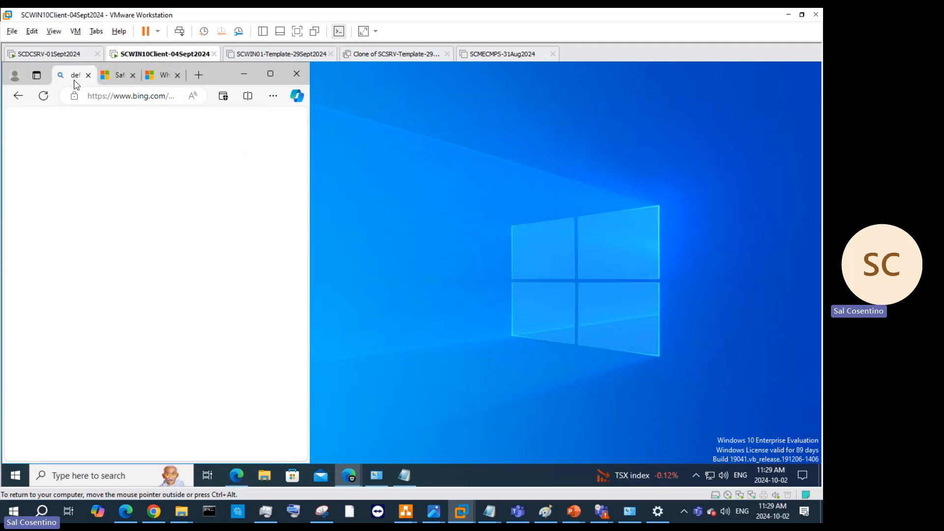
Go back to the Application Guard for Office article, maximized, and select the minimum hardware requirements
click(109, 69)
click(18, 95)
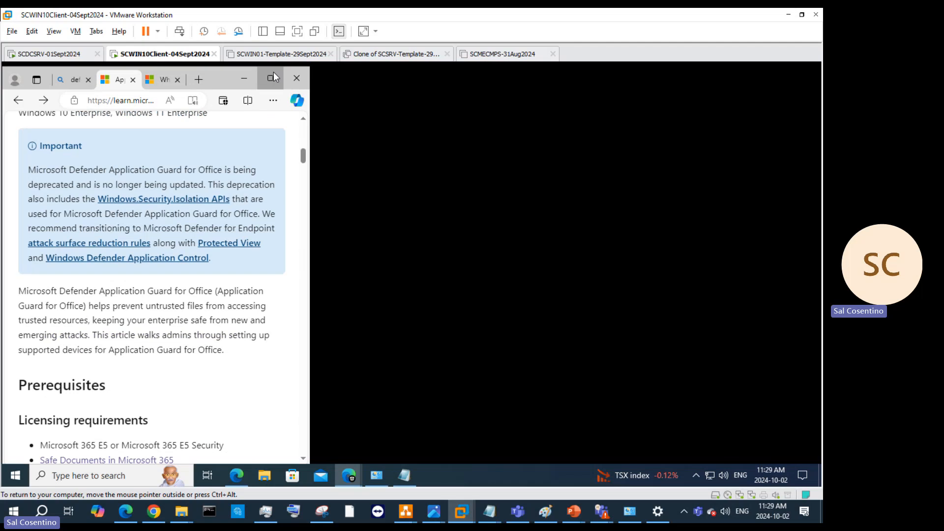
click(271, 73)
scroll(467, 287, down, 4)
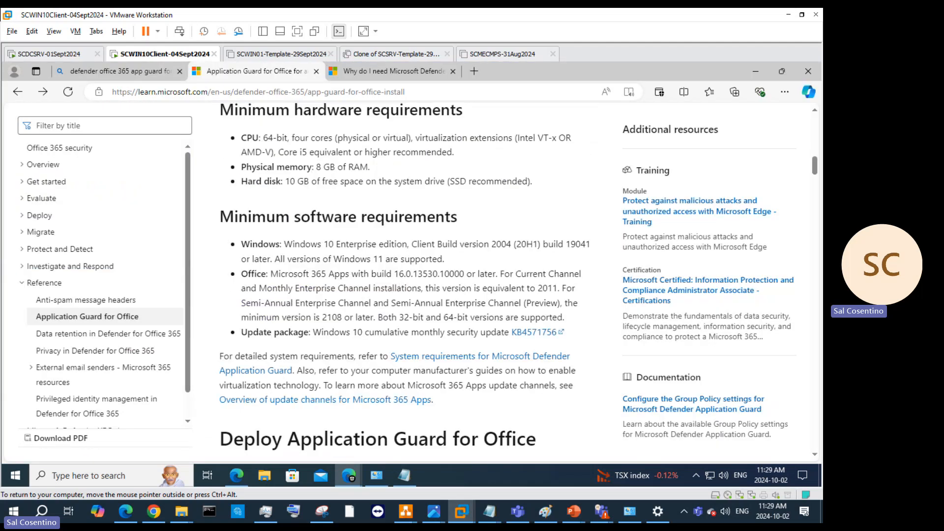
drag(243, 135, 542, 192)
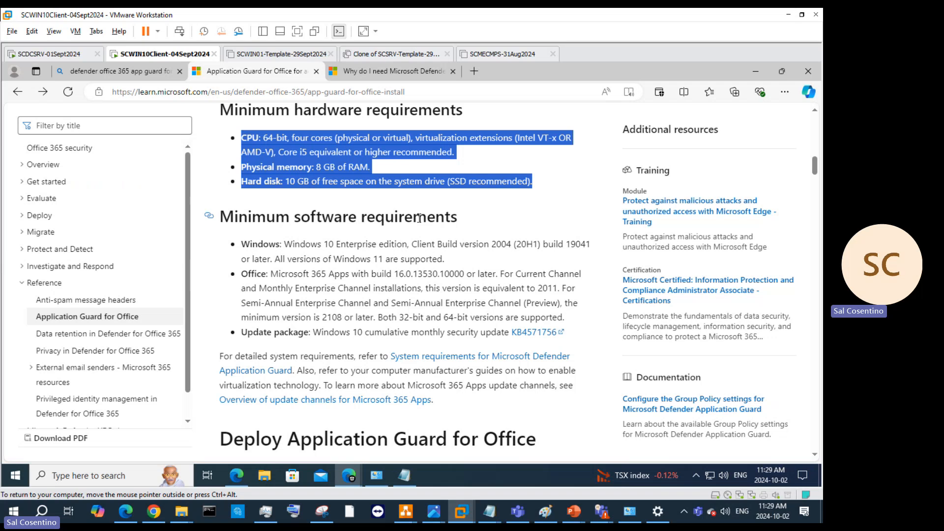
Open the September 8, 2020 KB4571756 update support page and start a new browser tab
scroll(488, 261, down, 5)
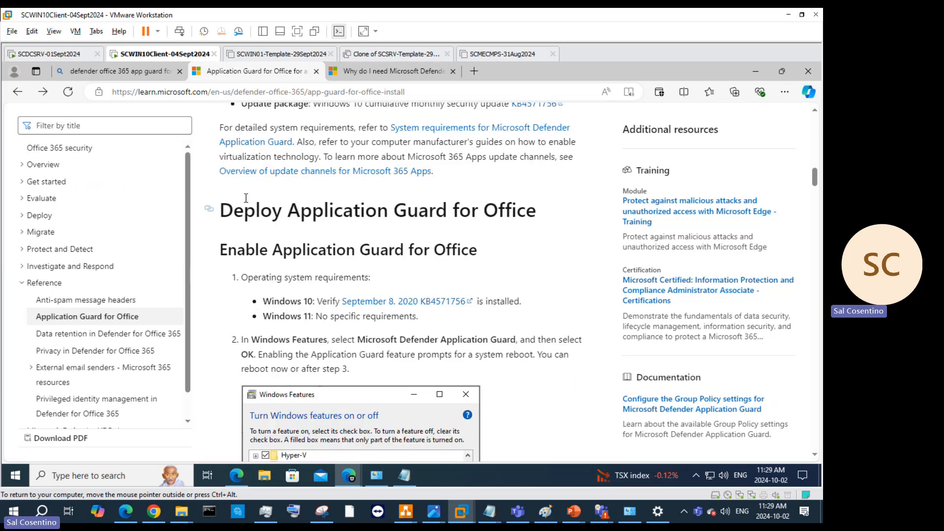
scroll(284, 233, down, 4)
scroll(285, 251, up, 5)
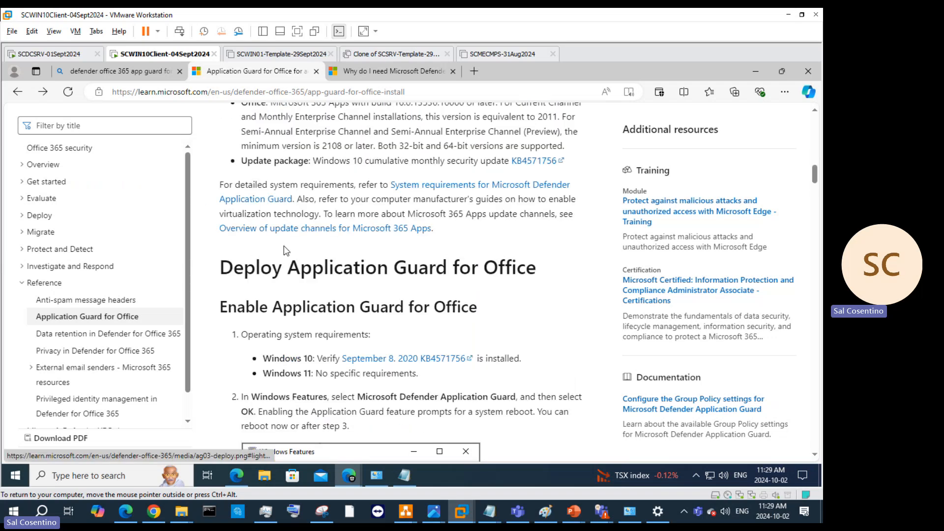
scroll(440, 304, down, 1)
scroll(454, 296, down, 1)
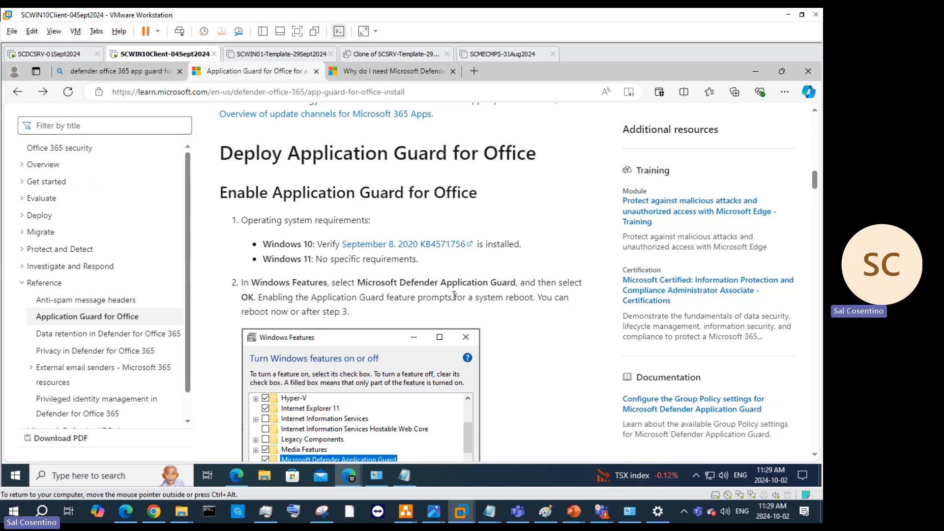
click(411, 245)
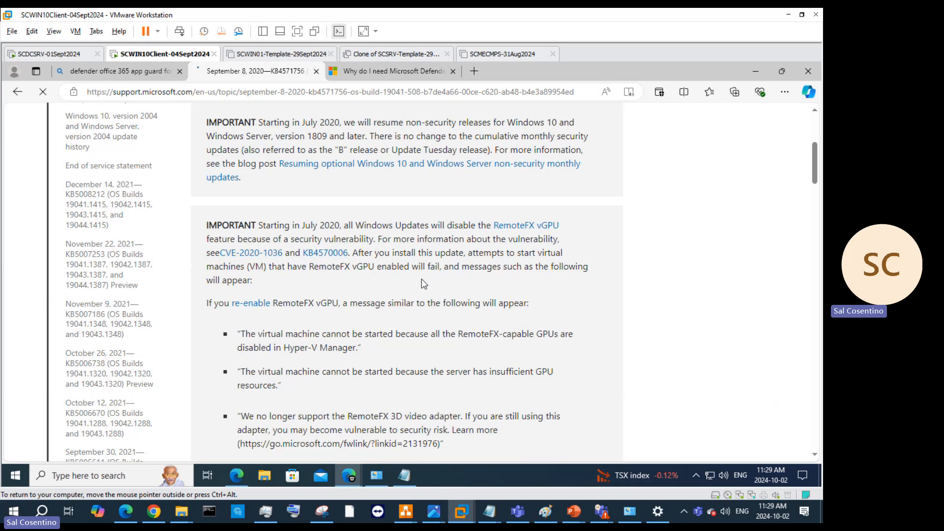
scroll(422, 279, down, 10)
scroll(426, 289, up, 15)
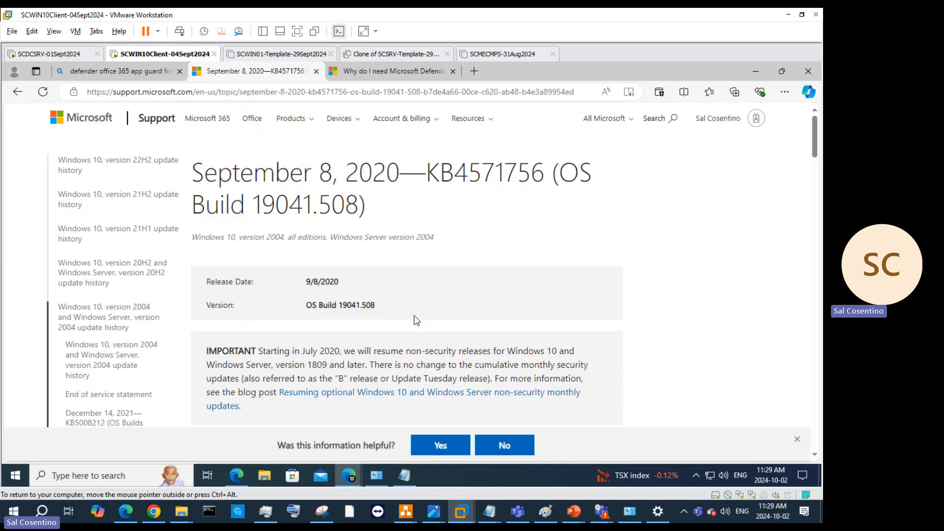
click(473, 72)
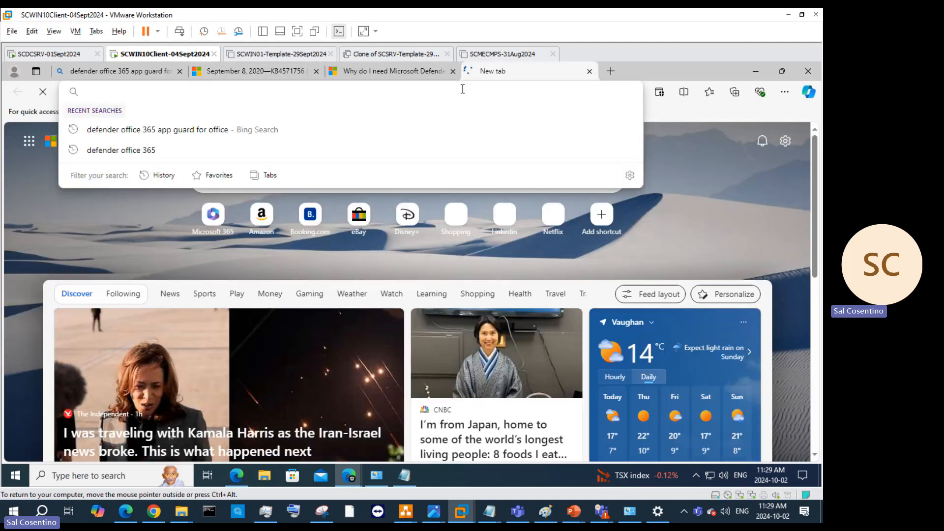
Search 'microsoft update' to open the Microsoft Update Catalog site, then switch to the WDAGUtility presentation
text(micr)
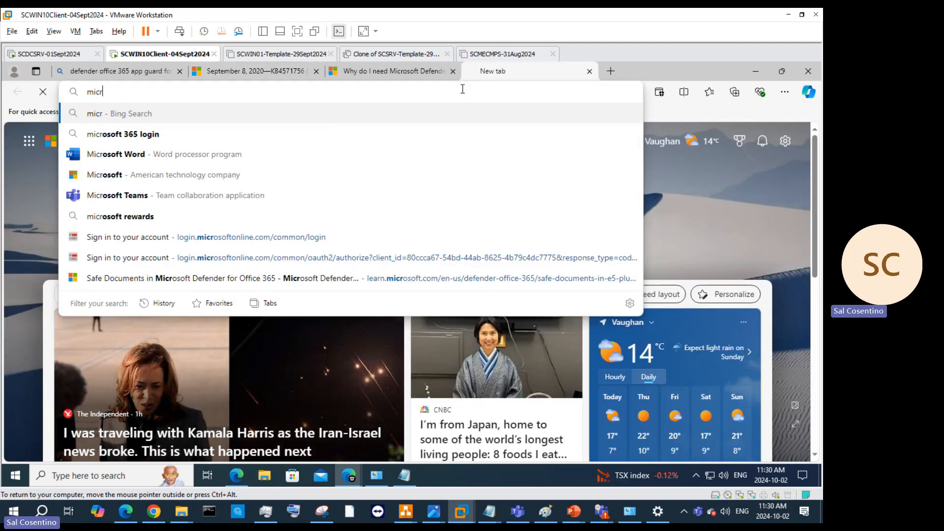
text(osoft update)
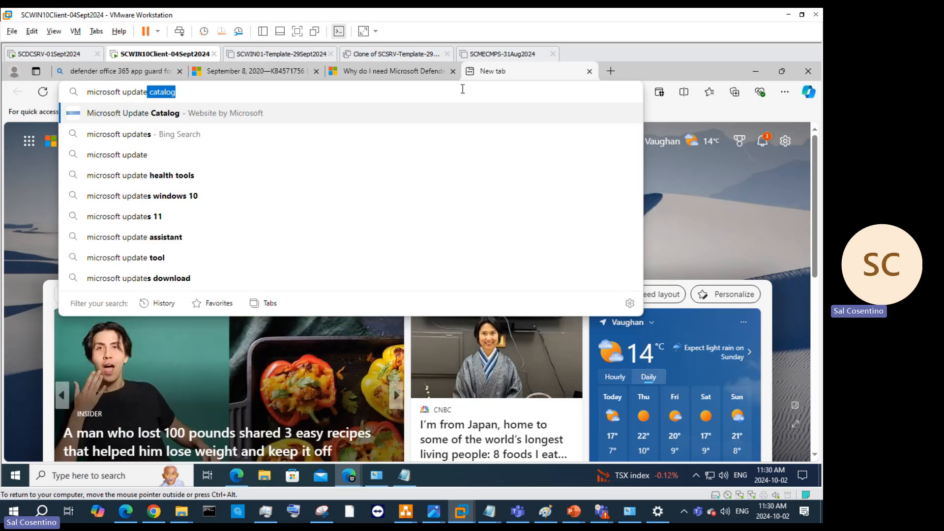
key(Return)
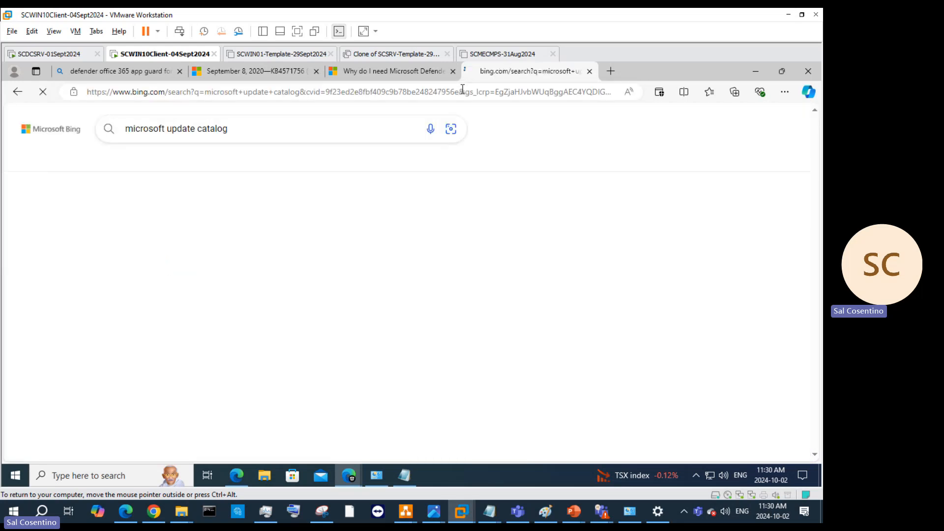
click(231, 230)
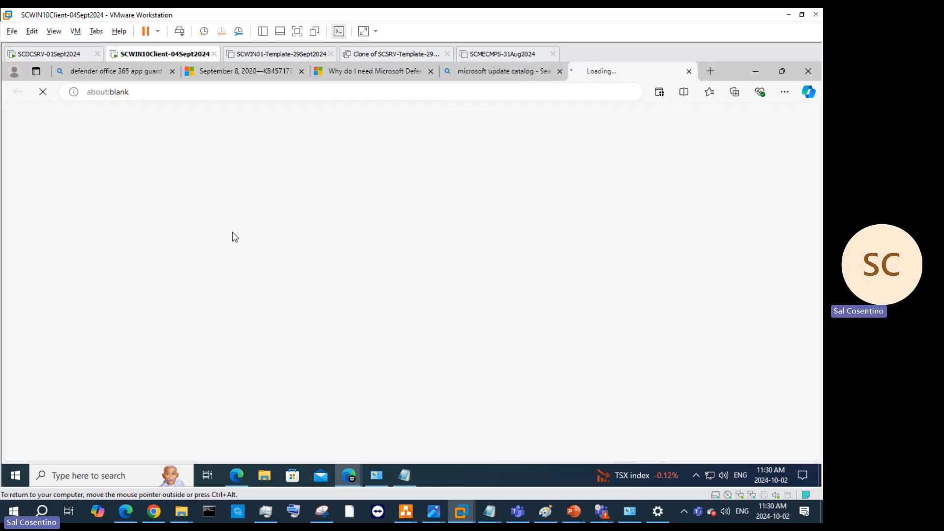
mouse_move(570, 509)
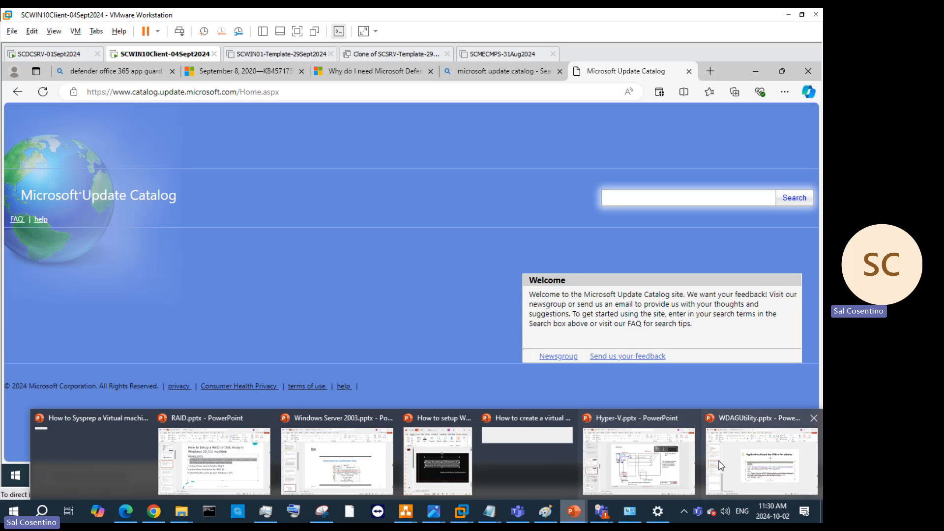
click(762, 460)
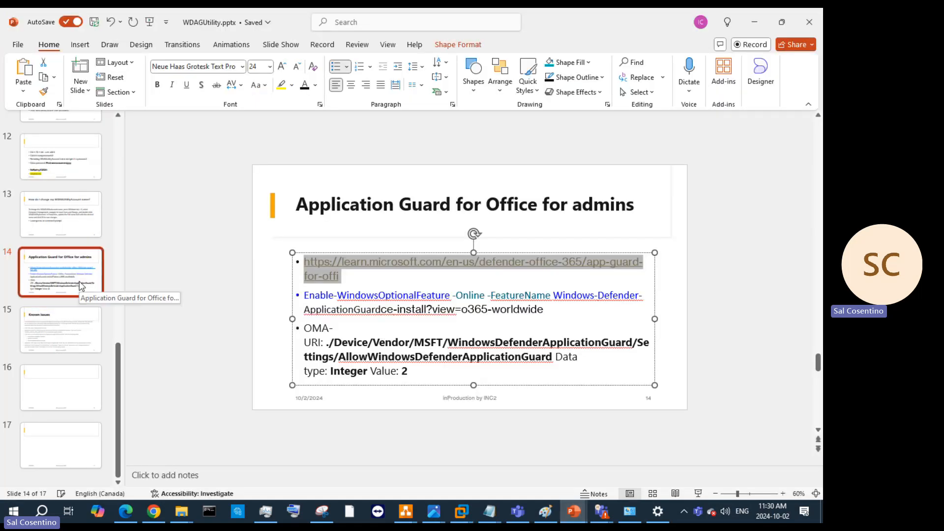
Insert a new slide 15 after slide 14 and type 'Safedocuments' as its first bullet
key(ctrl+m)
click(402, 293)
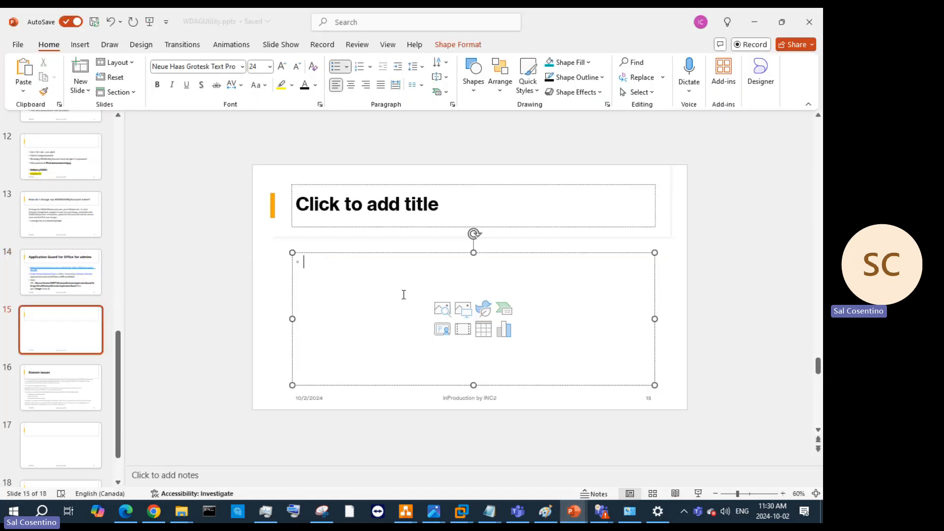
text(Safe)
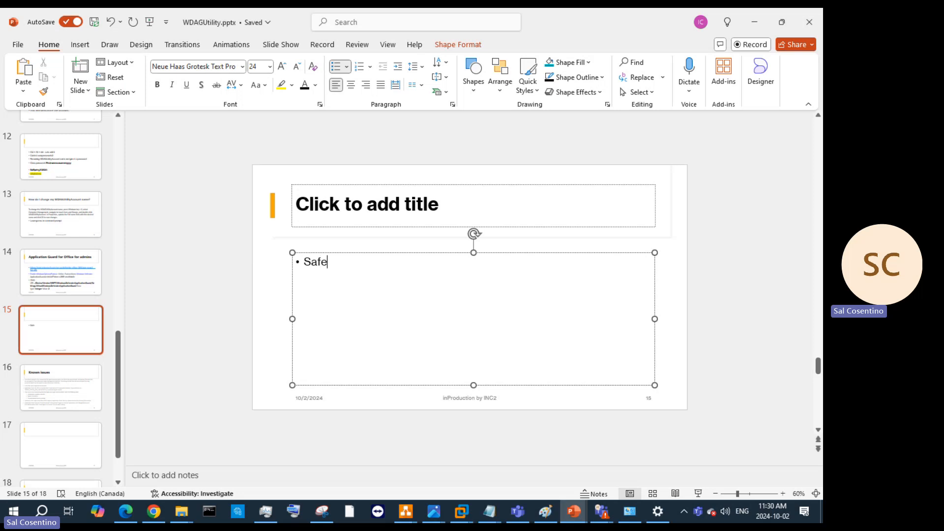
text(documents)
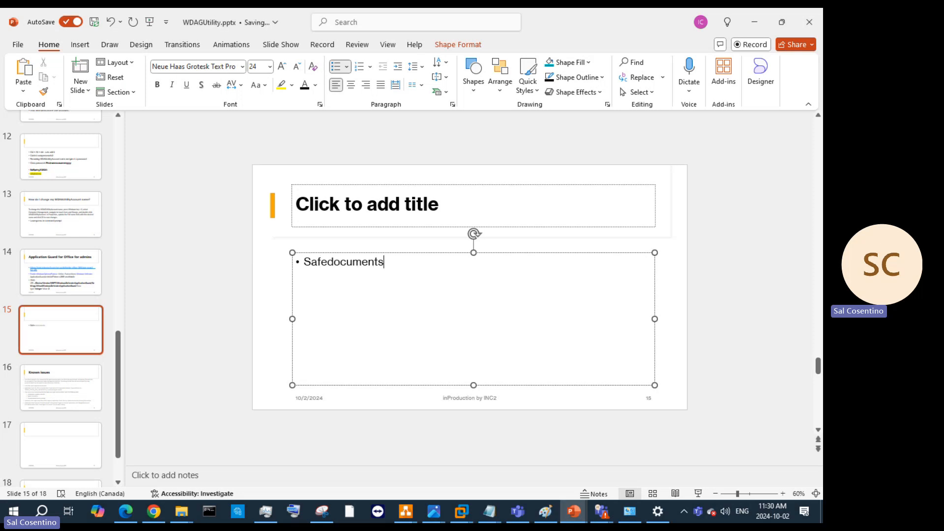
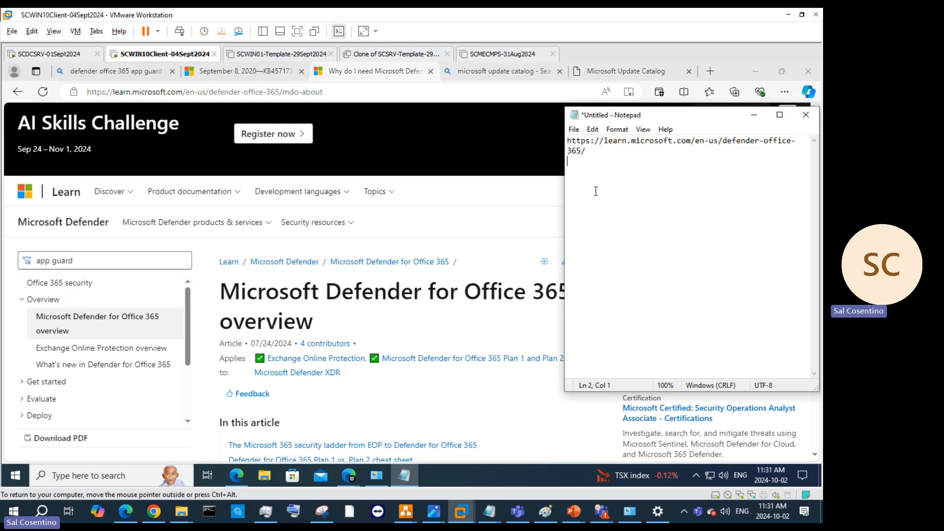
Try pasting the copied text into the notes and dismiss the copy-and-paste blocked warning
key(ctrl+v)
click(779, 292)
scroll(385, 295, down, 2)
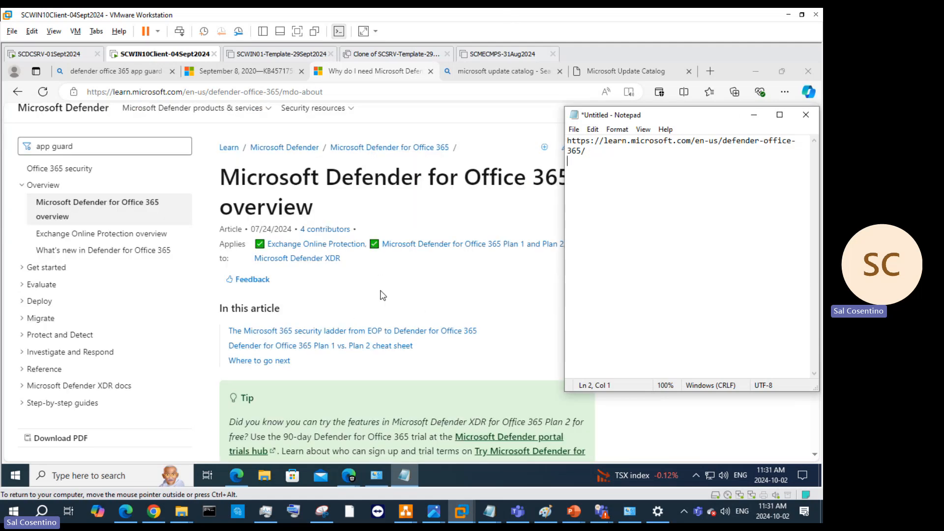
Launch Task Manager from the taskbar, show the maximized Details list, and narrow the Status column
right_click(437, 474)
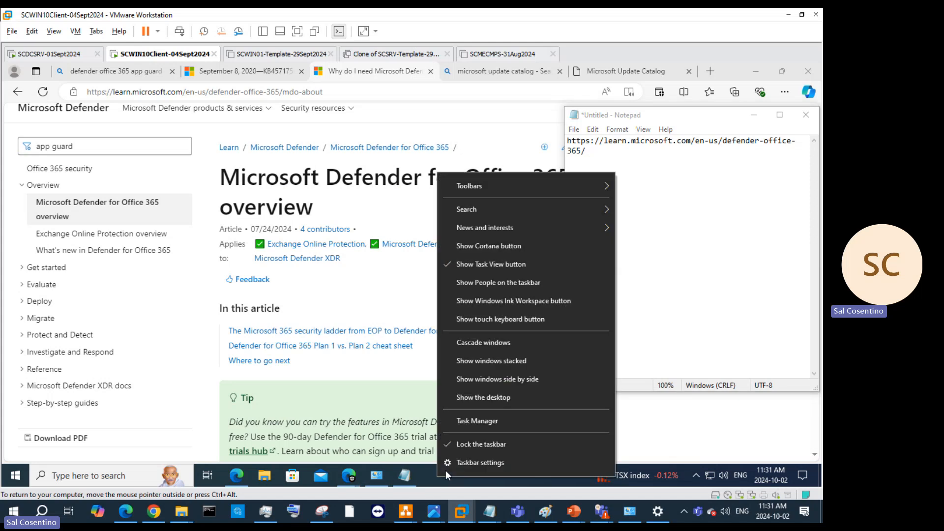
click(495, 421)
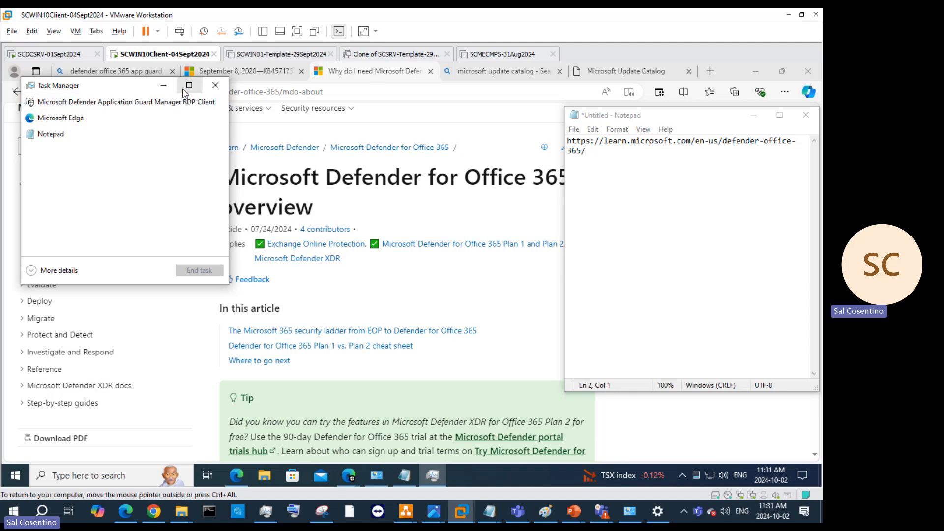
click(189, 84)
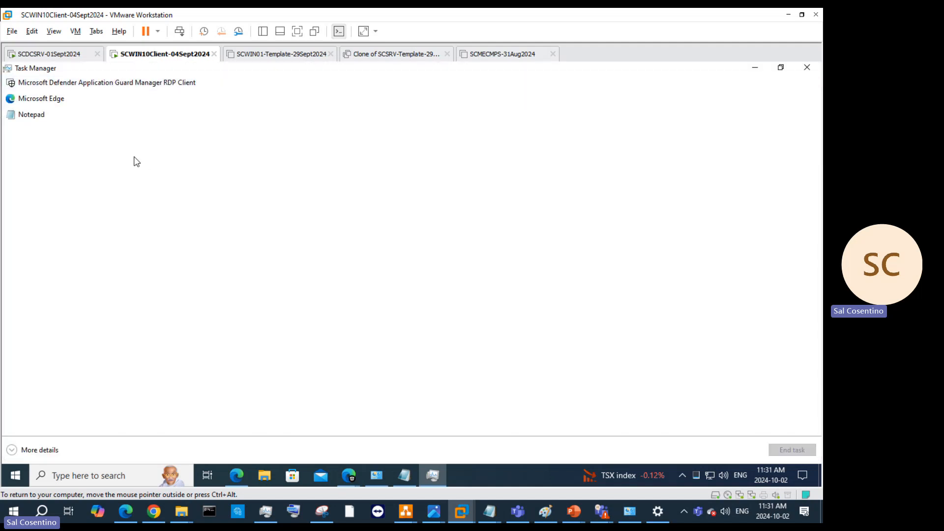
click(167, 84)
click(42, 450)
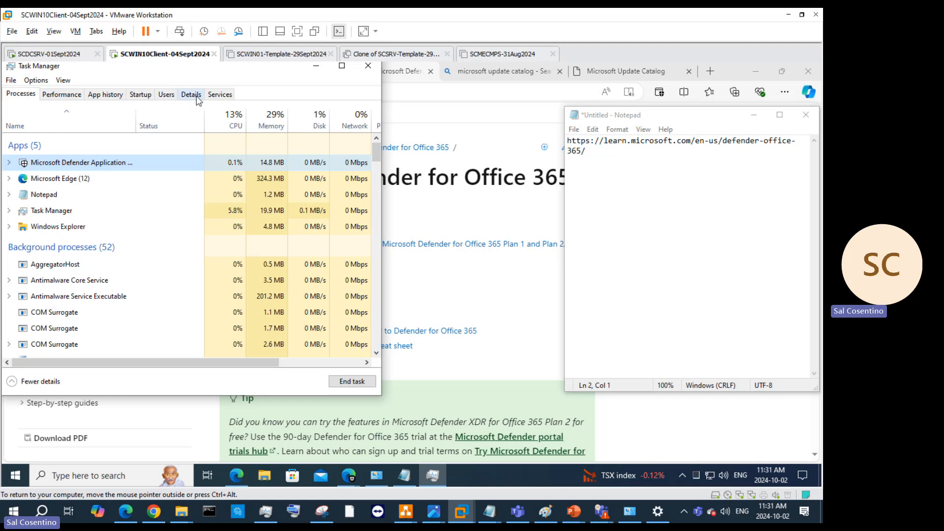
click(190, 95)
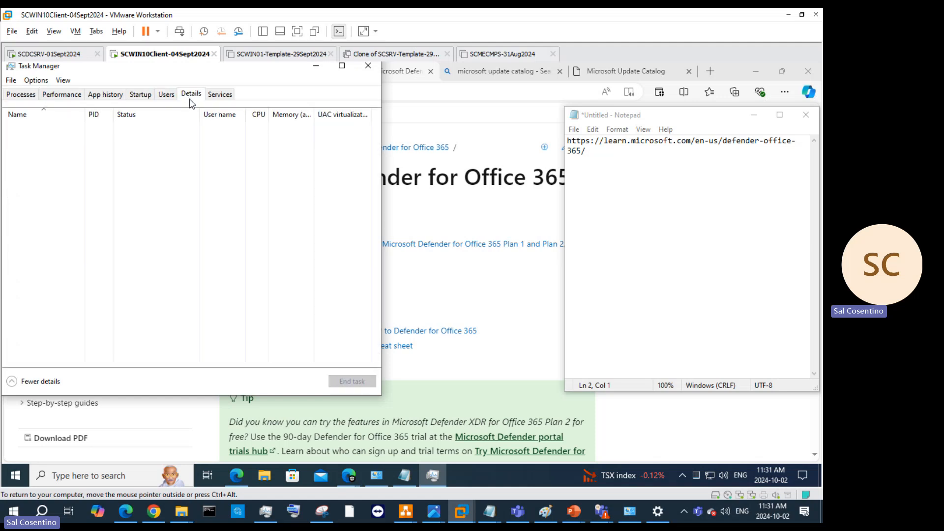
click(341, 66)
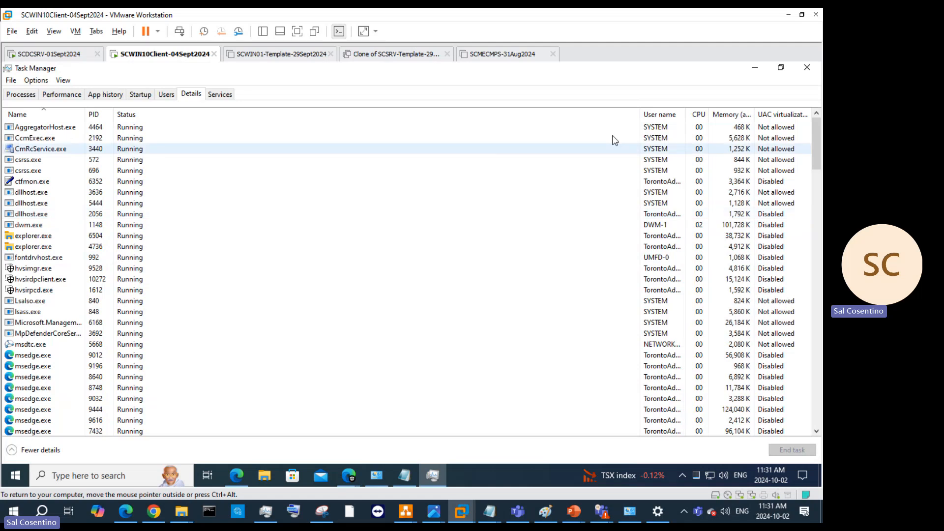
drag(639, 115, 291, 114)
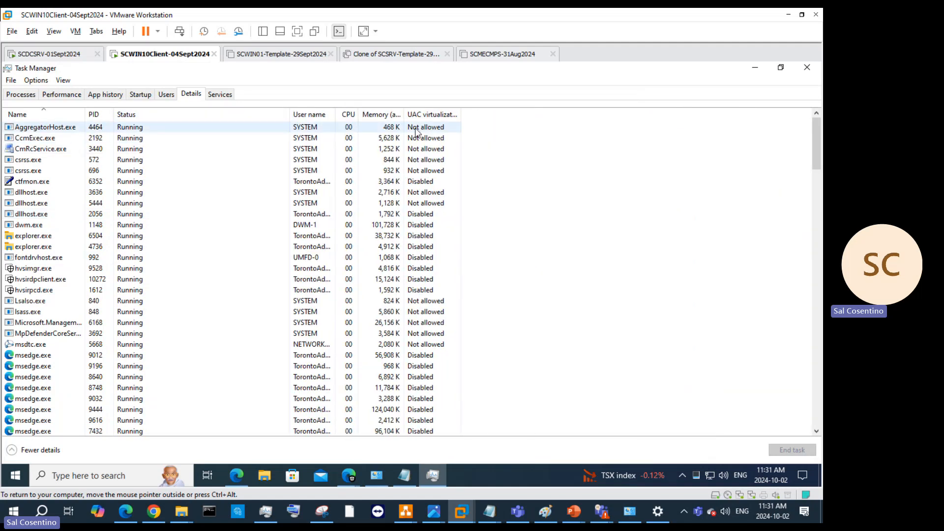
Add Operating system context, UAC virtualization, Enterprise context and Command line columns to the Details list
right_click(190, 117)
click(220, 137)
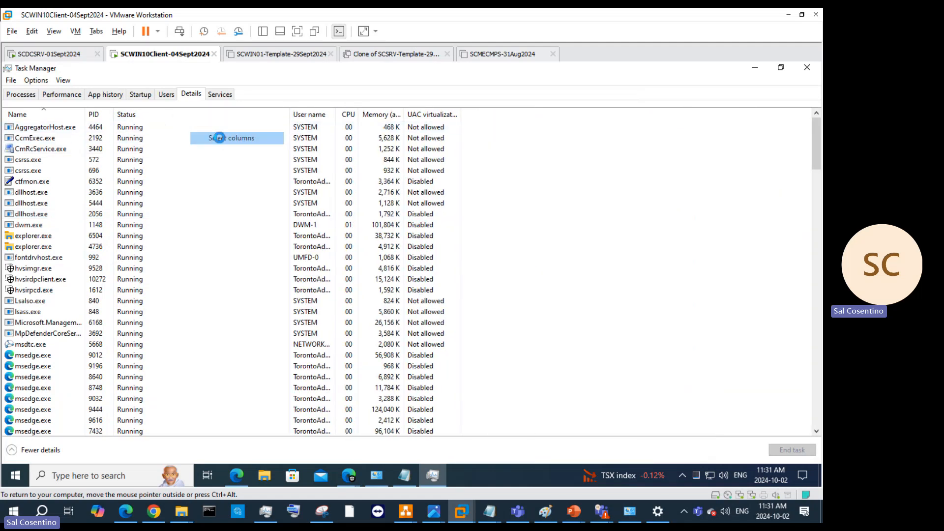
scroll(90, 246, down, 4)
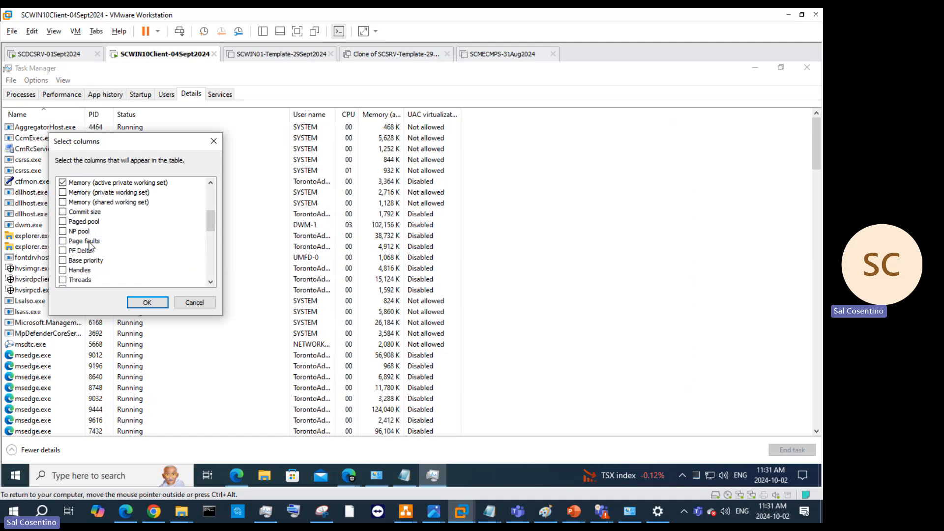
scroll(90, 245, down, 4)
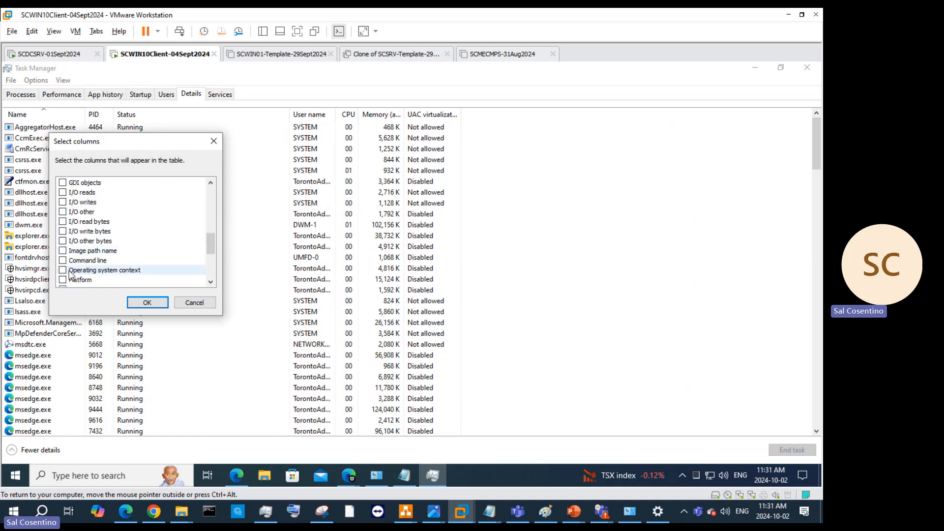
click(71, 272)
scroll(71, 268, down, 3)
click(69, 212)
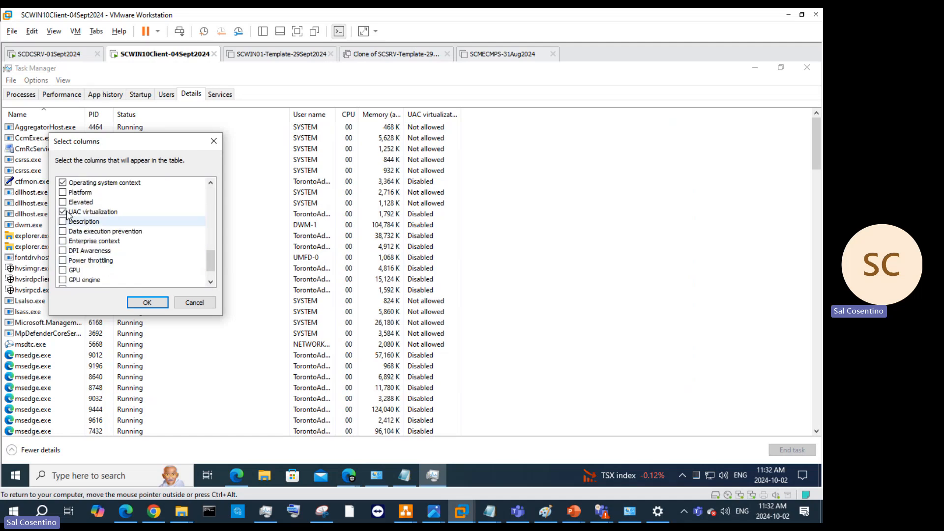
click(64, 241)
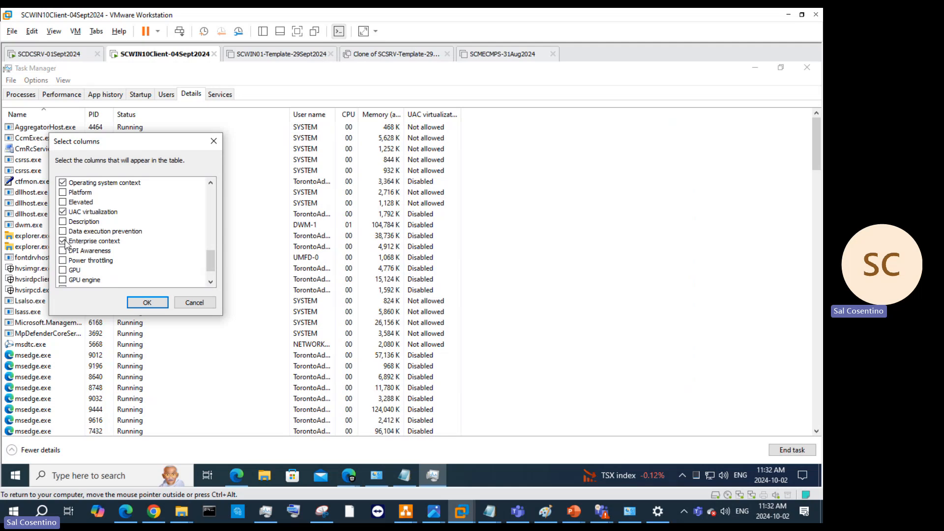
scroll(128, 254, up, 10)
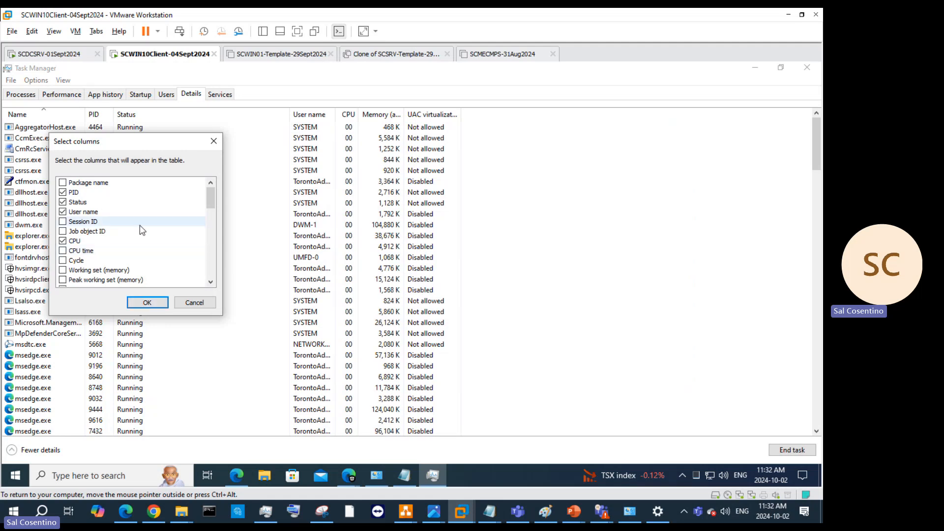
scroll(144, 231, down, 1)
scroll(146, 233, up, 1)
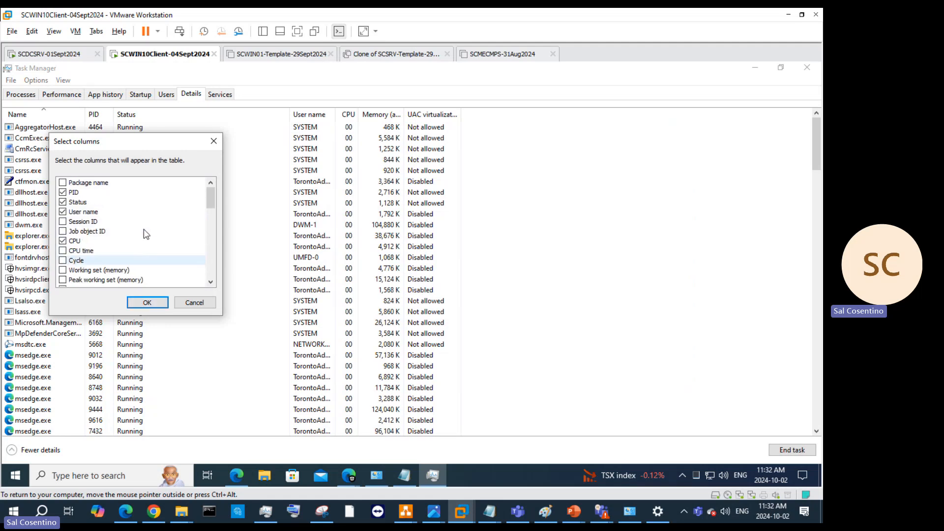
scroll(130, 234, down, 6)
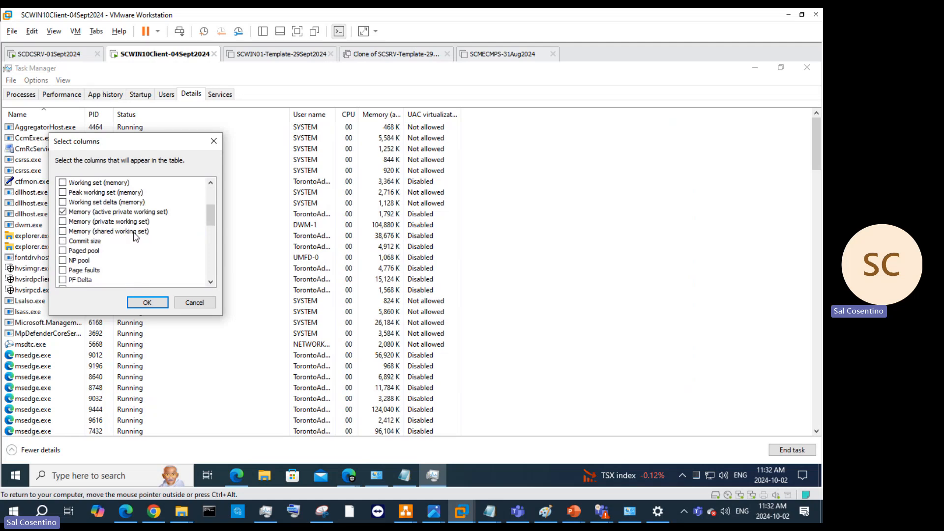
scroll(115, 235, down, 3)
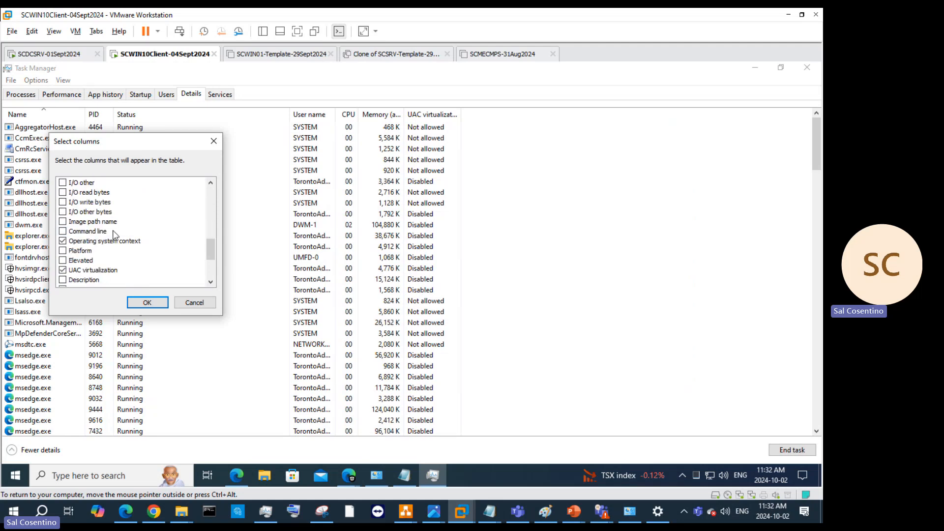
click(63, 231)
click(147, 302)
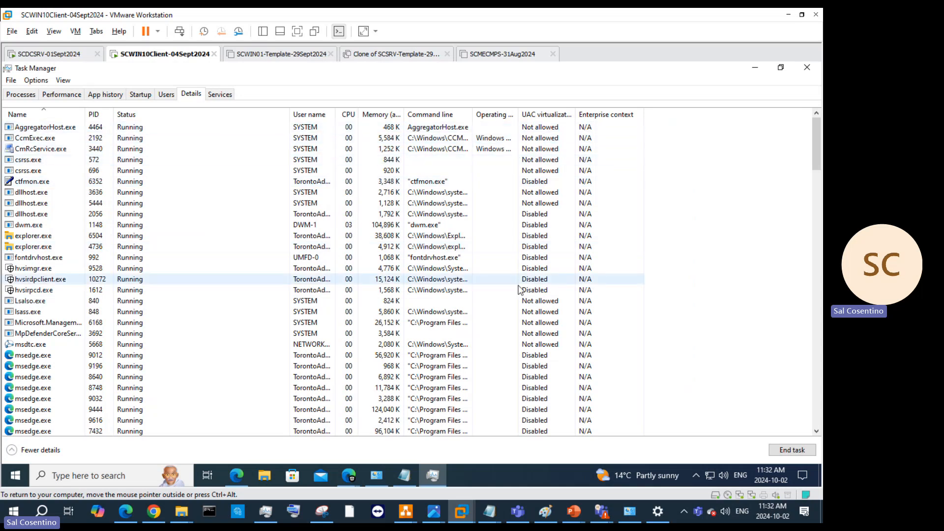
Scroll through all the processes, then minimize Task Manager to reveal the docs page
scroll(605, 197, down, 5)
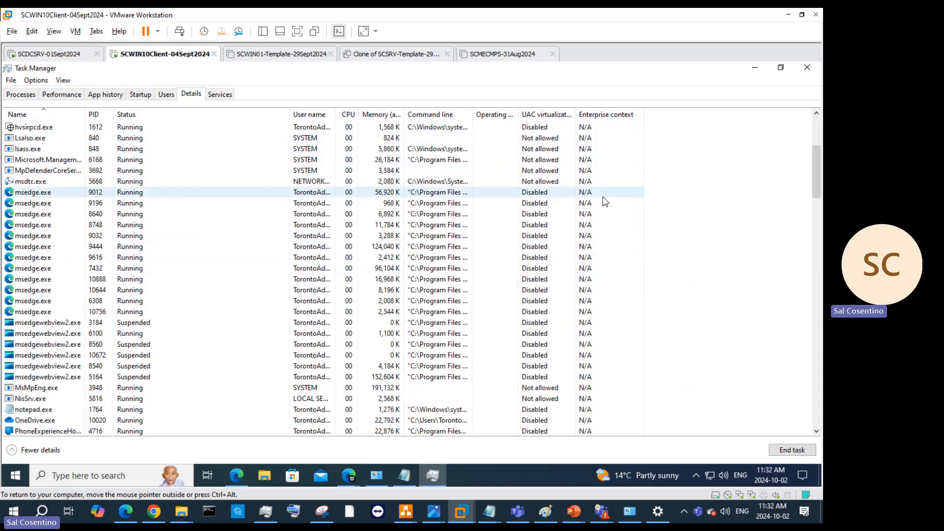
scroll(602, 216, down, 20)
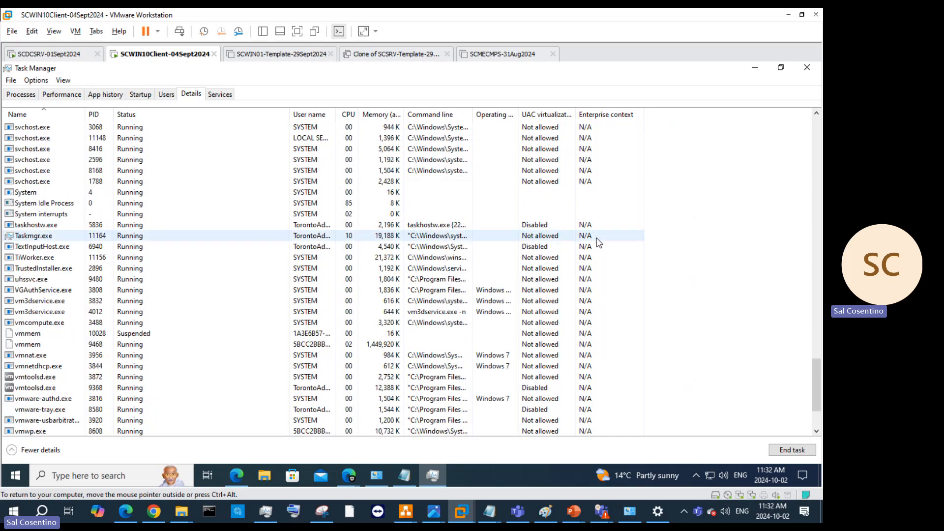
scroll(597, 238, down, 3)
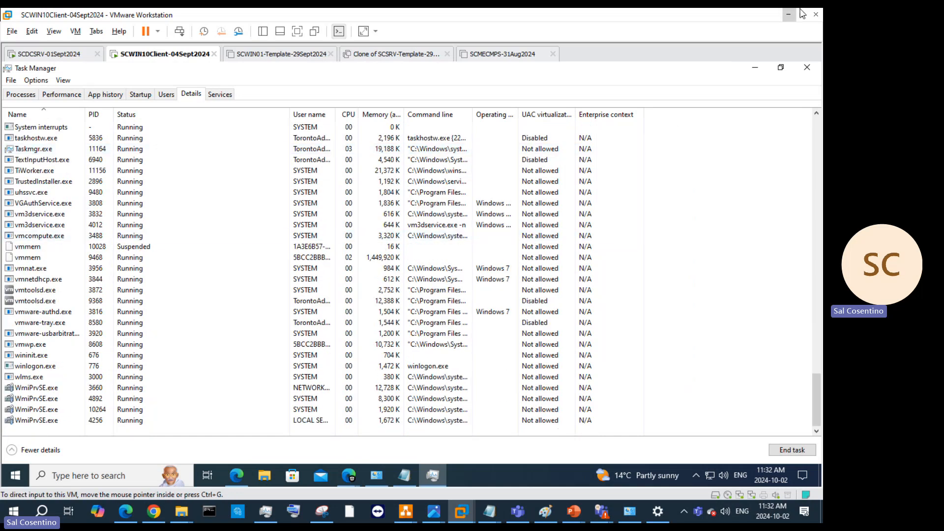
click(755, 67)
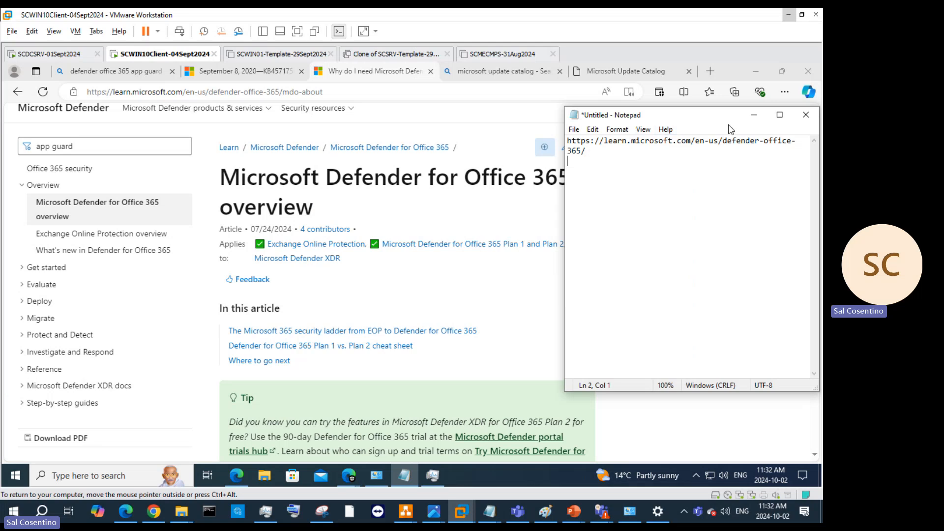
Copy the Defender for Office 365 page address and try pasting it into Notepad, which Application Guard blocks
click(753, 115)
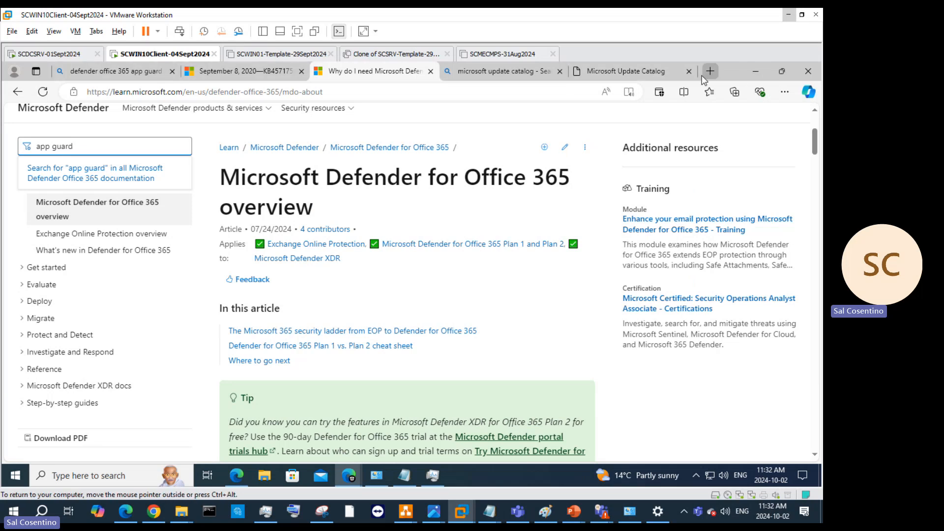
click(236, 473)
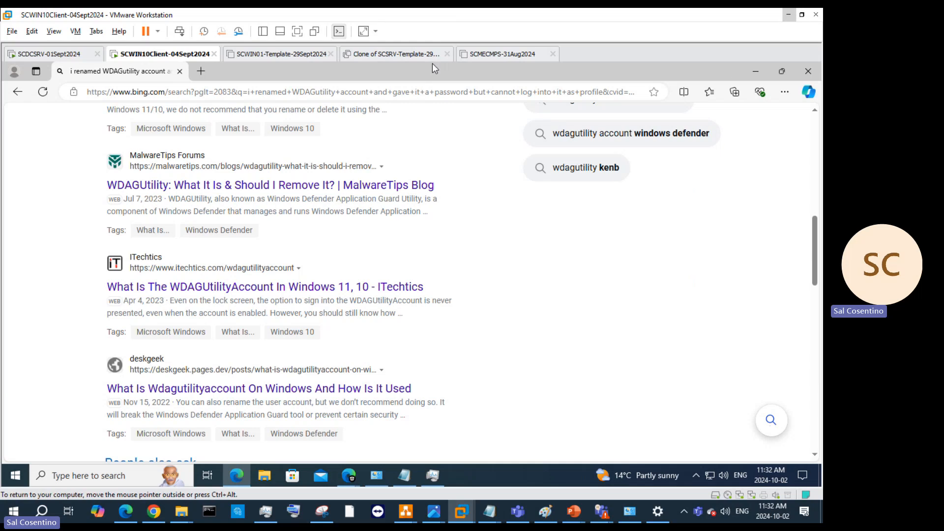
click(785, 75)
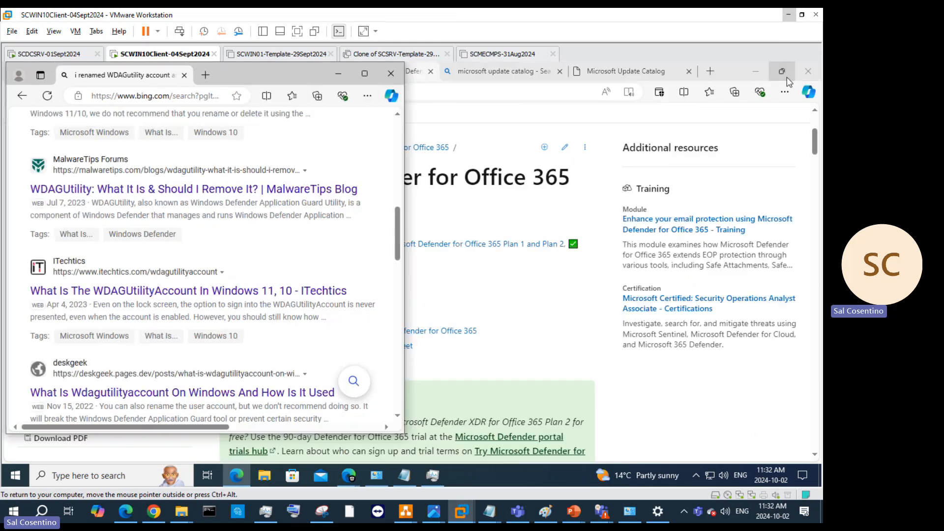
click(505, 92)
click(312, 92)
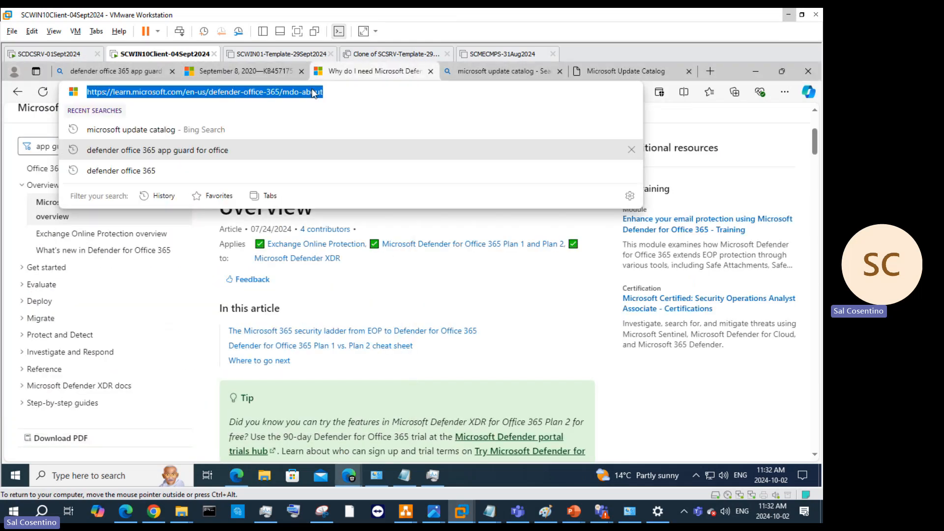
click(404, 475)
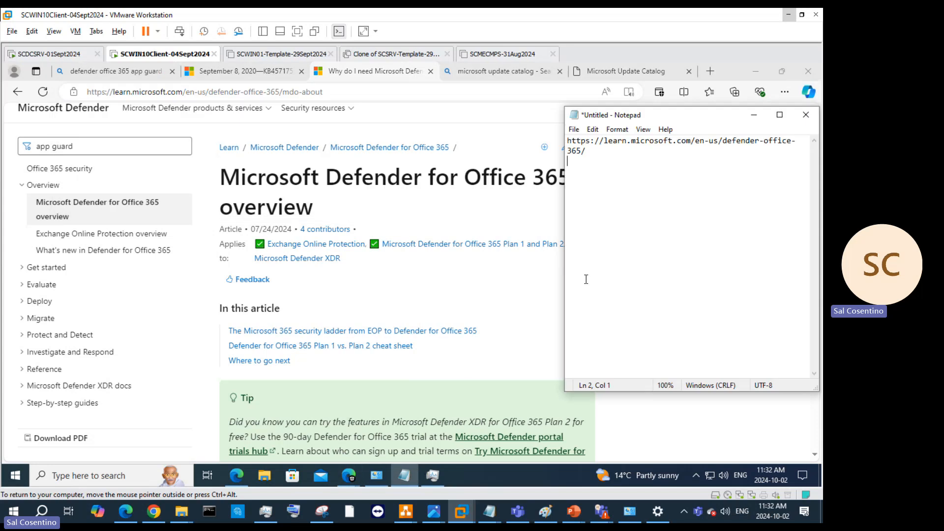
key(ctrl+v)
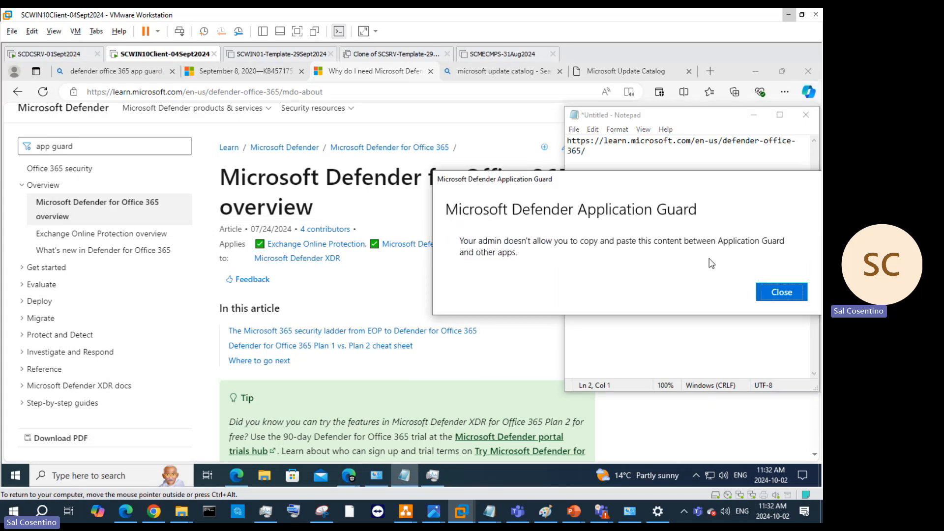
click(781, 291)
Try pasting the address twice into a new Bing-window tab, dismiss both blocked warnings, and minimize that window
click(241, 476)
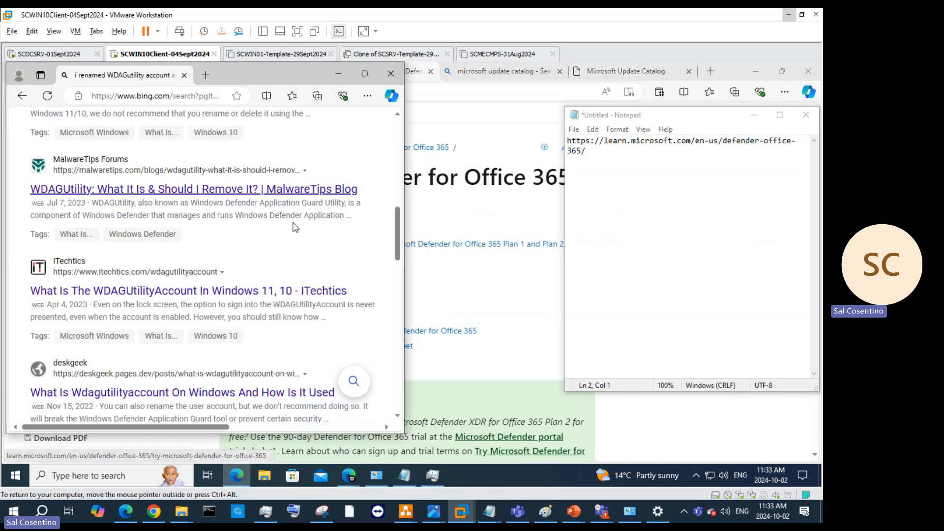
click(206, 73)
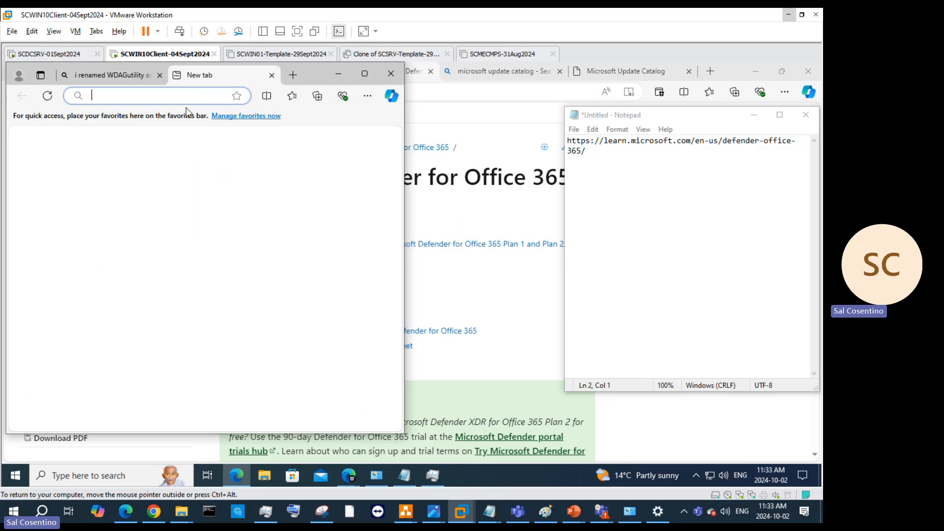
click(192, 97)
key(ctrl+v)
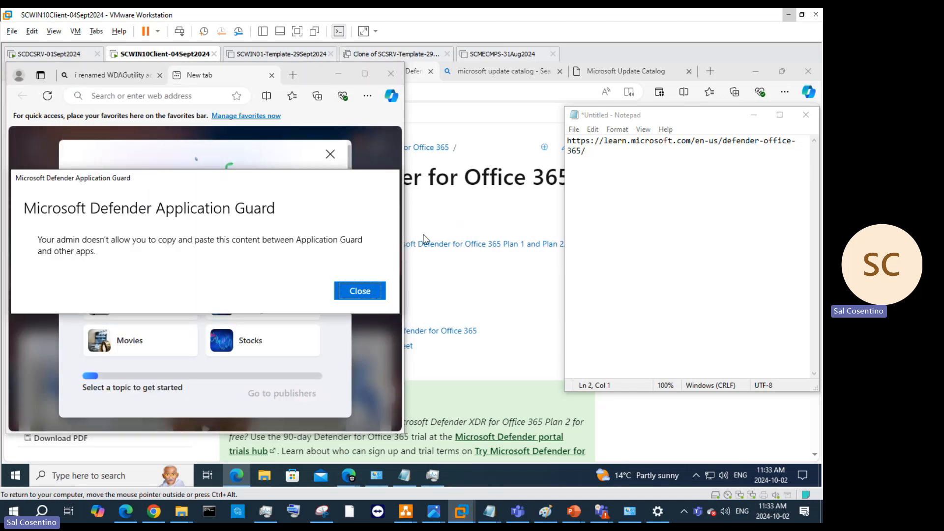
click(357, 292)
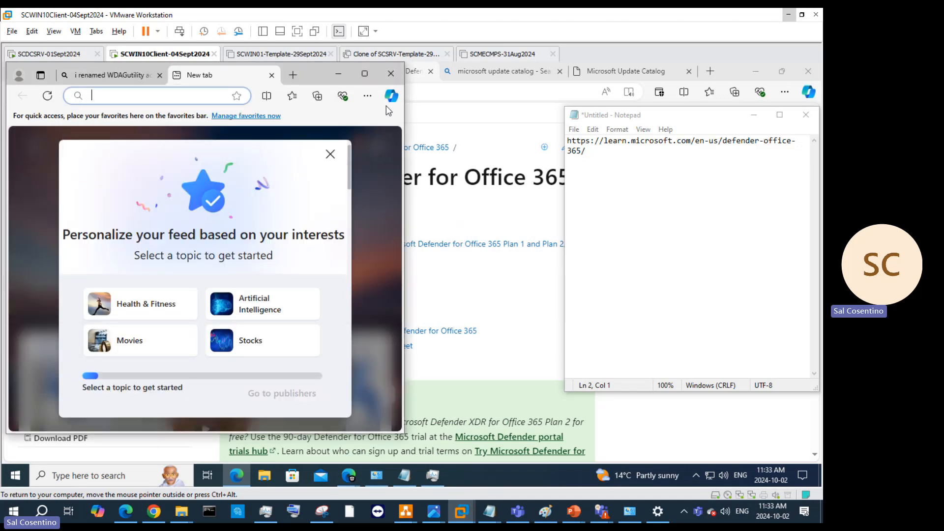
key(ctrl+v)
click(381, 295)
click(343, 74)
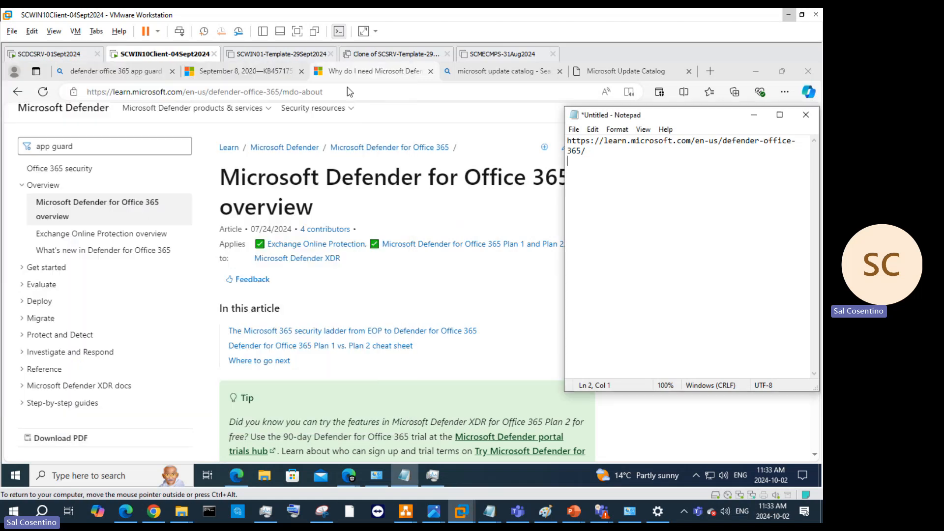
Minimize Notepad and switch to the WDAGUtility.pptx presentation on the host
click(752, 115)
mouse_move(591, 501)
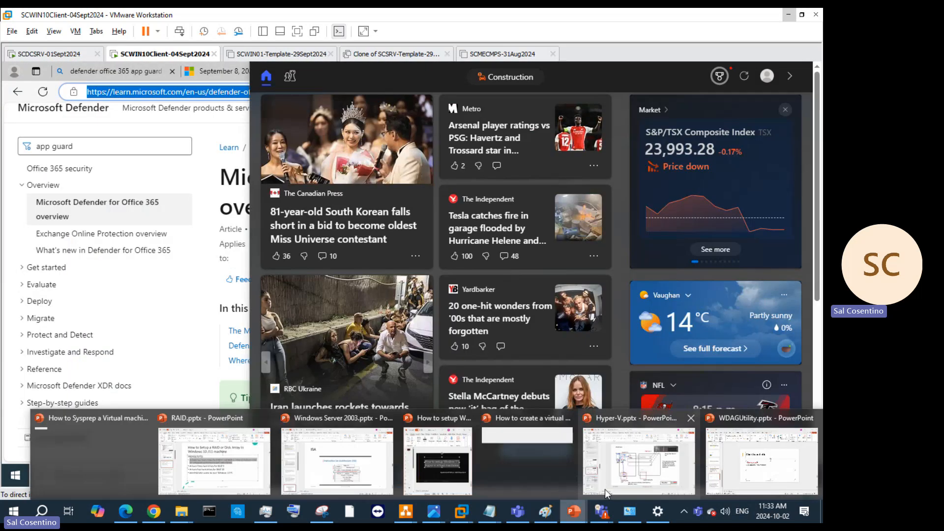
click(762, 461)
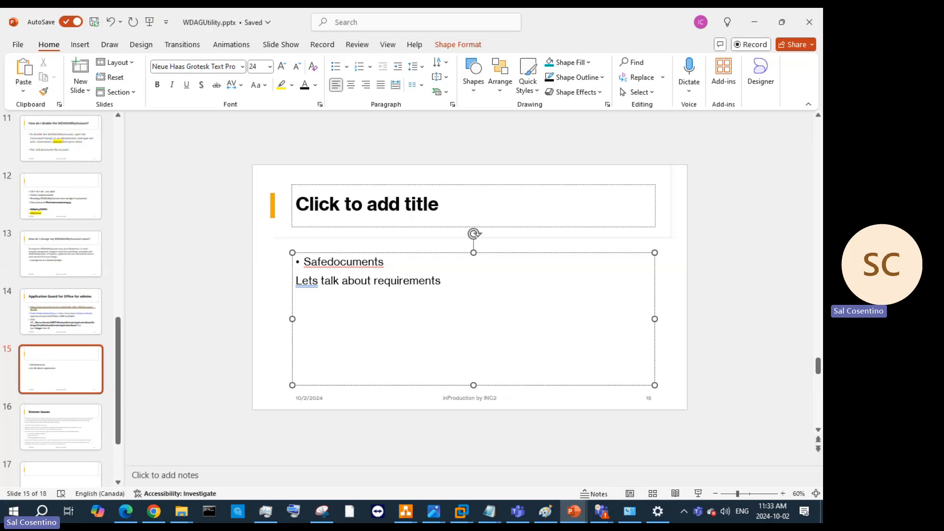
Finish slide 15's line as 'Lets talk about requirements for Application guard', then review slide 16's first known issue
text(for Applicat)
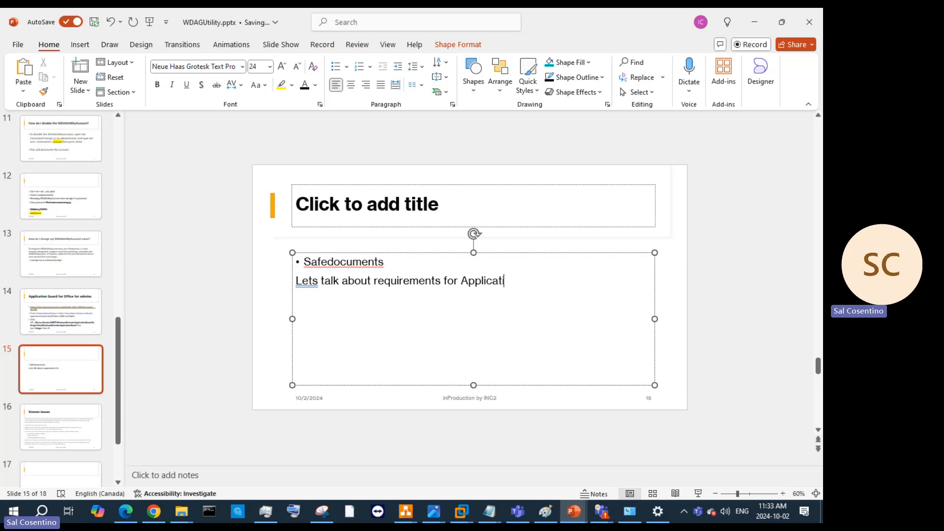
text(ion guard)
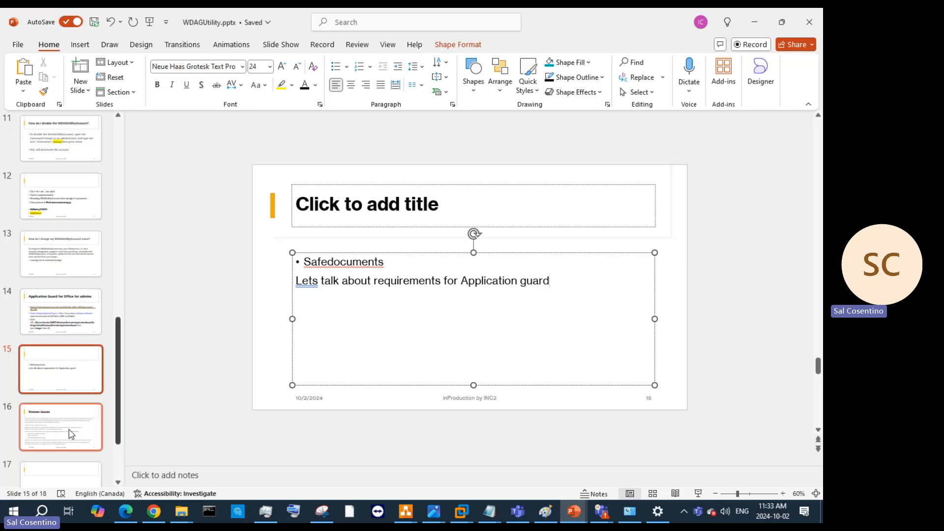
click(71, 433)
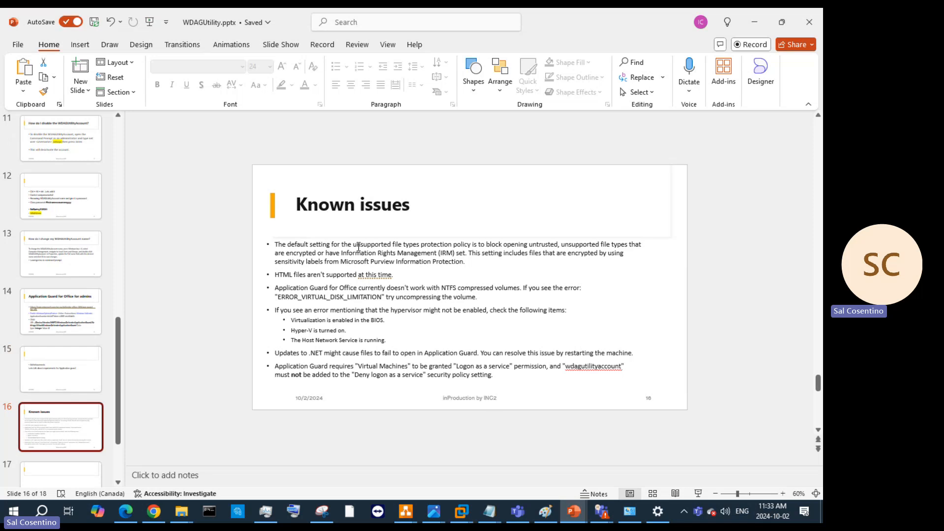
drag(277, 244, 366, 241)
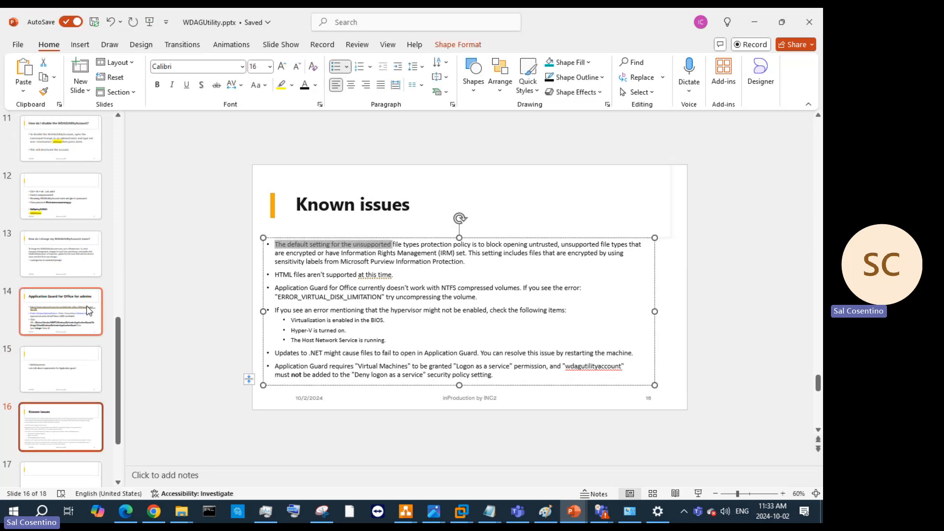
Test slide 14's learn.microsoft.com link (404), select its defender-office-365 base, and return to the VM
click(90, 311)
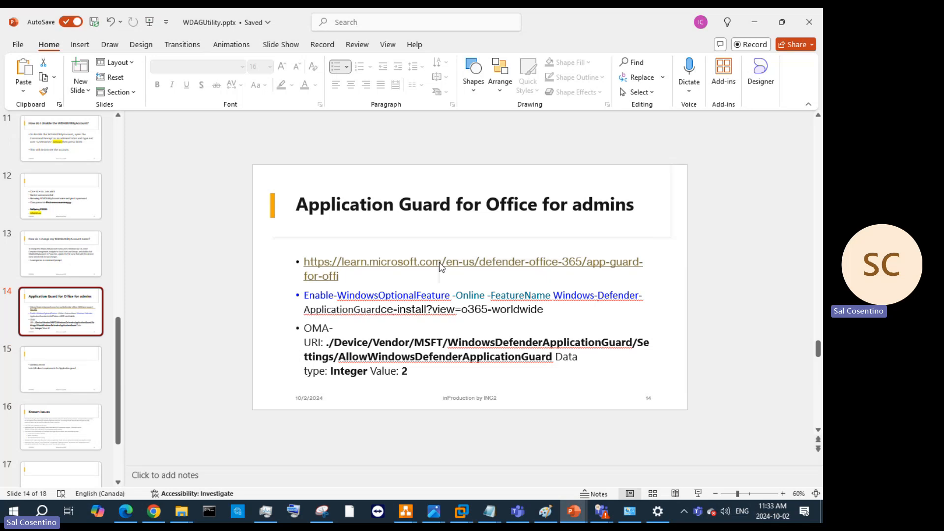
ctrl+click(439, 267)
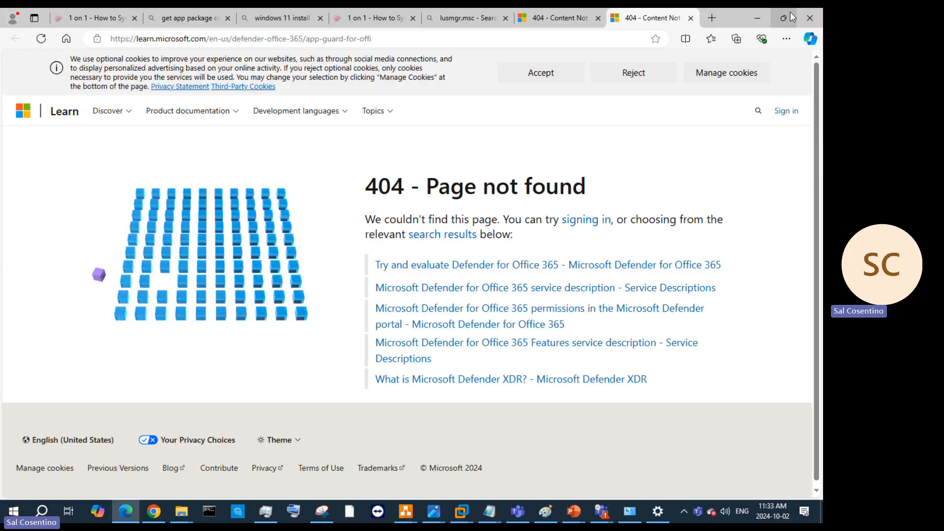
click(757, 17)
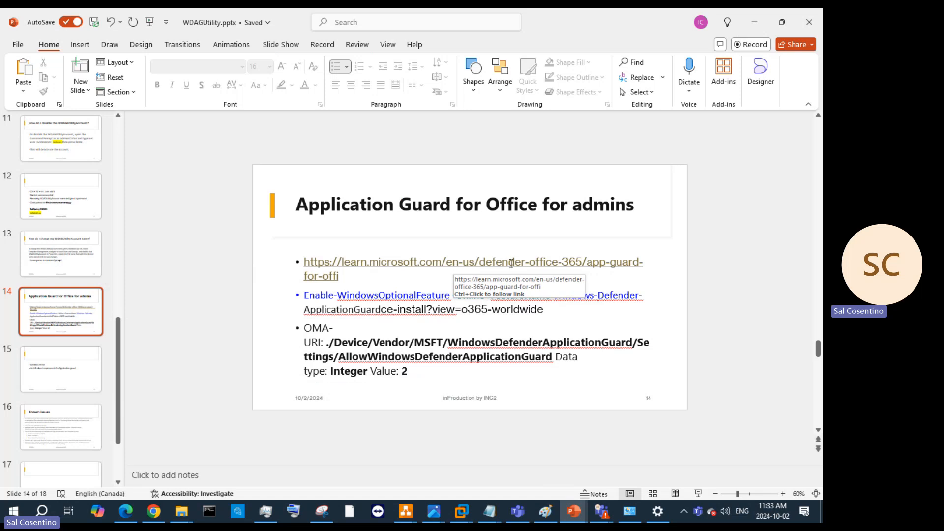
drag(584, 259, 241, 263)
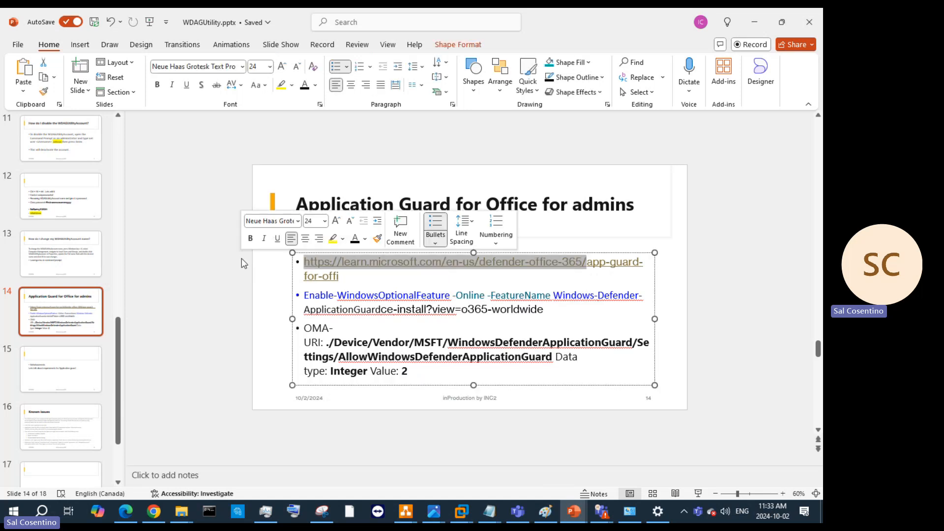
click(753, 21)
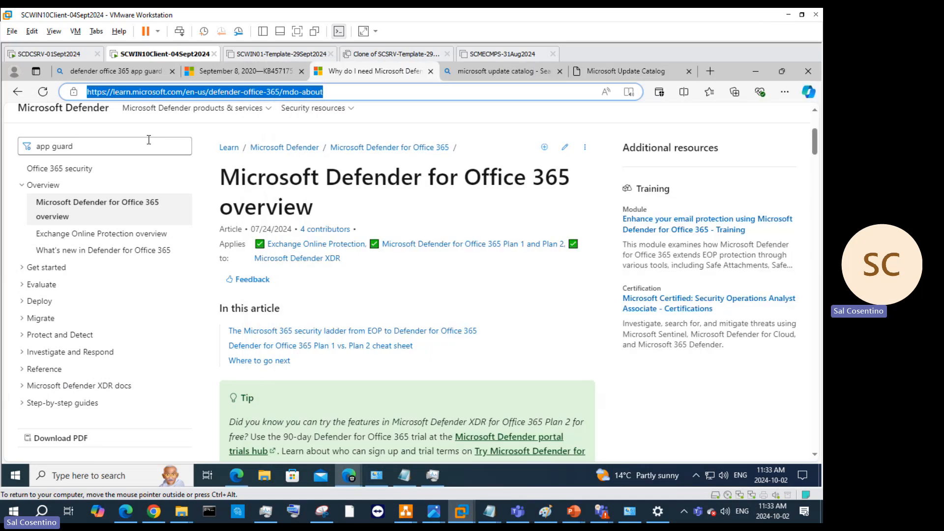
Open the Defender for Office 365 documentation URL in a new, maximized Edge window in the VM
click(148, 140)
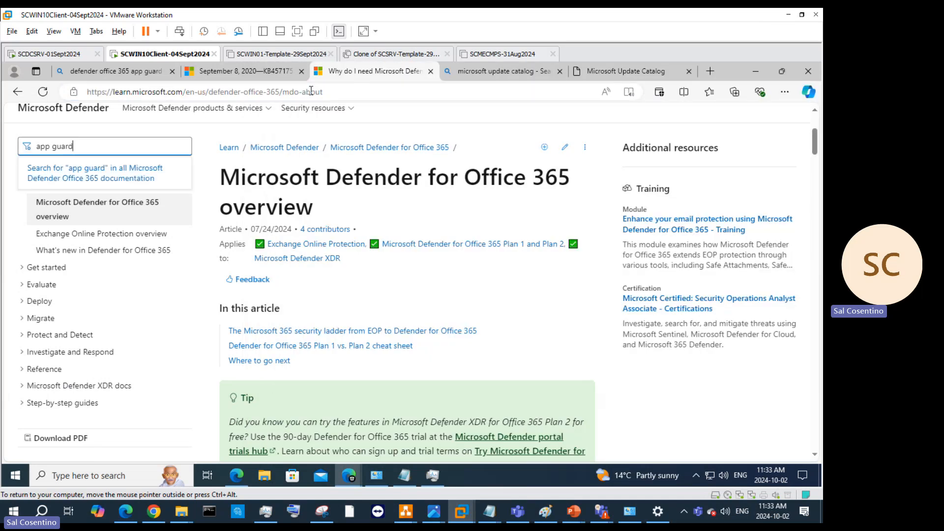
click(243, 479)
click(204, 93)
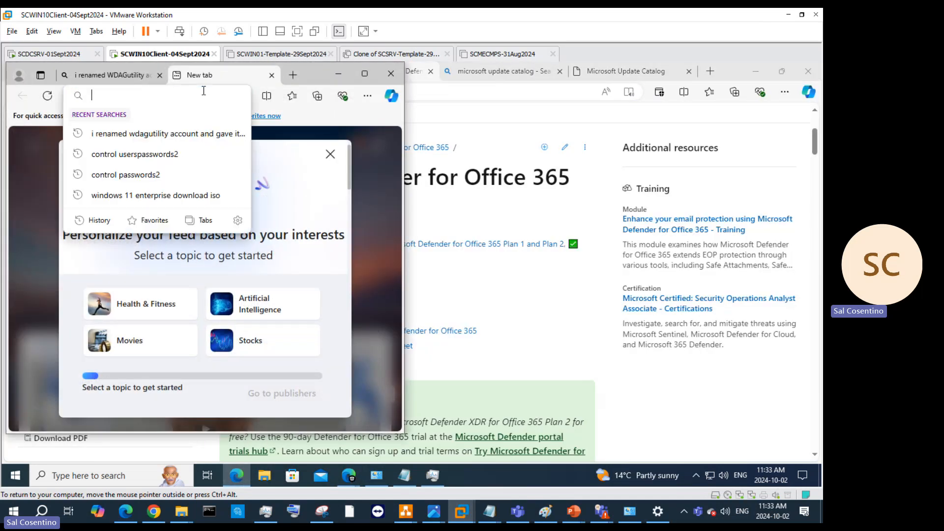
key(ctrl+v)
key(Return)
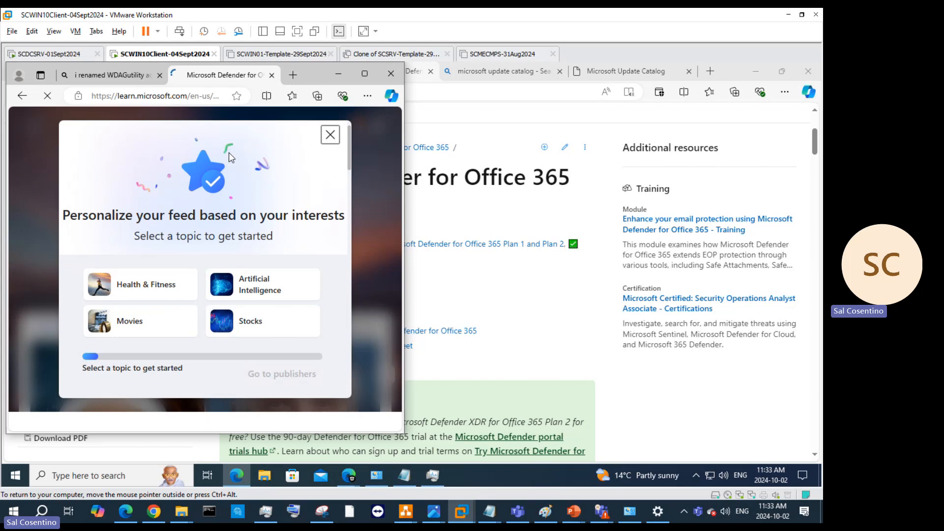
click(365, 74)
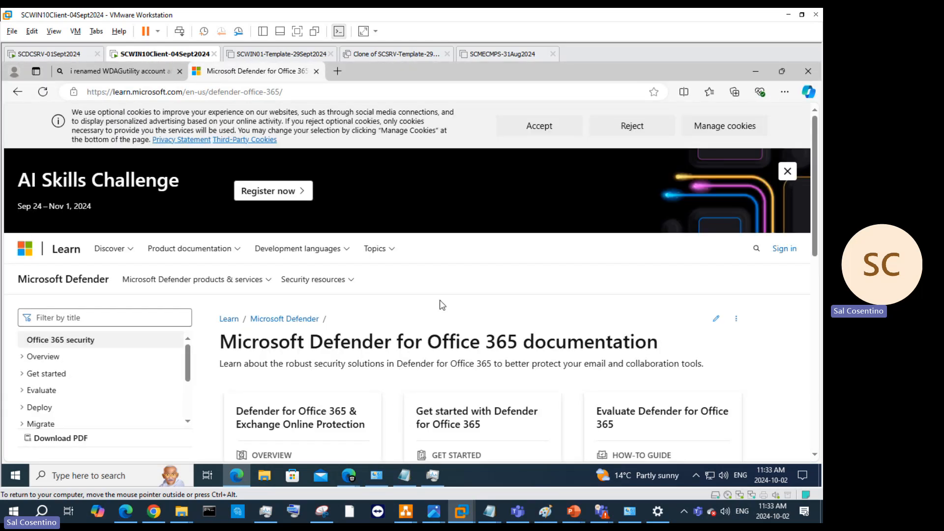
scroll(437, 302, down, 4)
scroll(462, 236, up, 4)
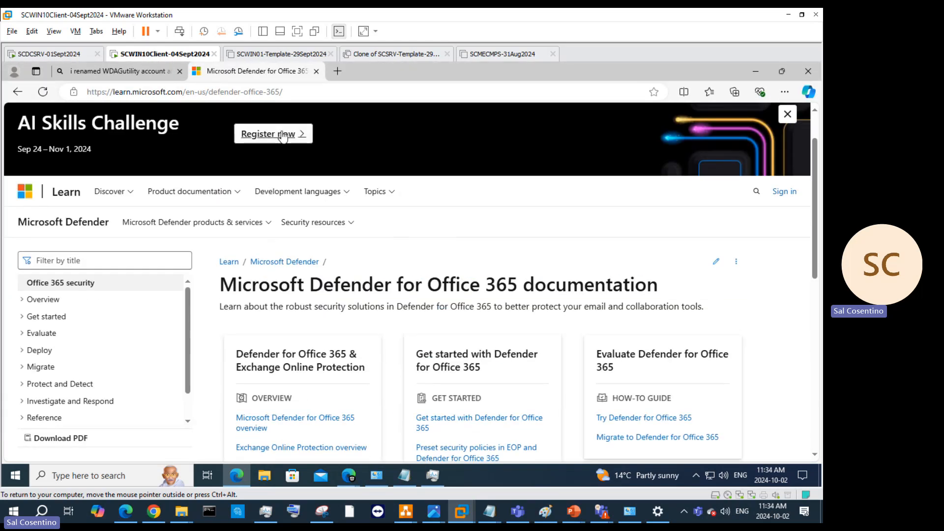
scroll(538, 291, down, 4)
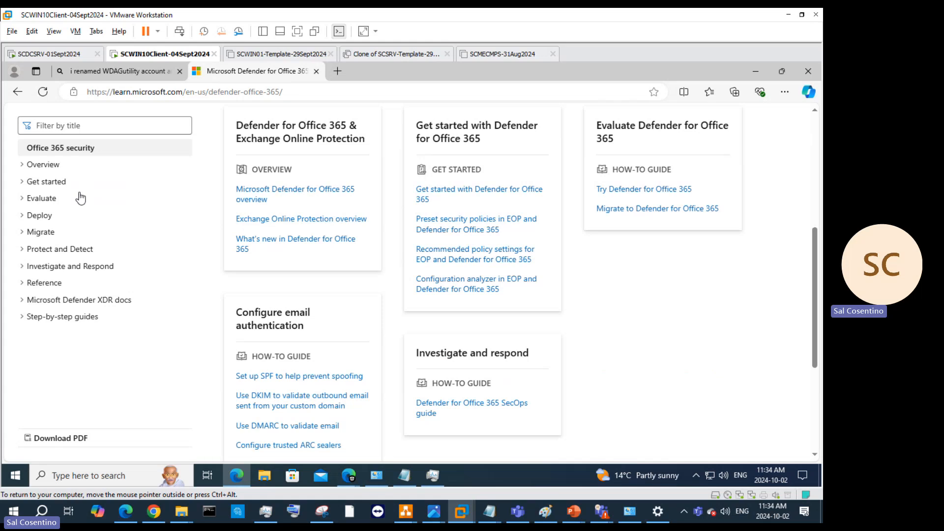
Expand Deploy, Evaluate, Step 2 - Configure protection policies and Step 3 - Assign permissions in the contents
click(21, 215)
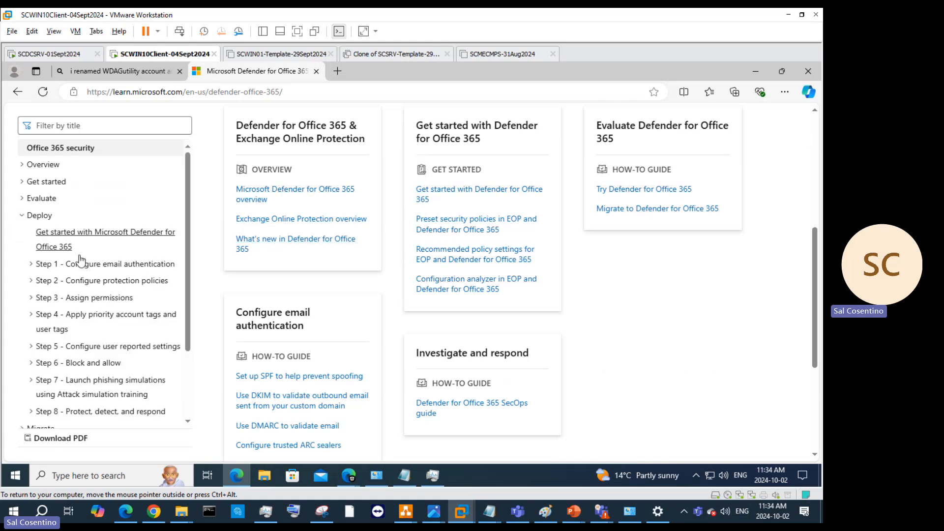
click(43, 198)
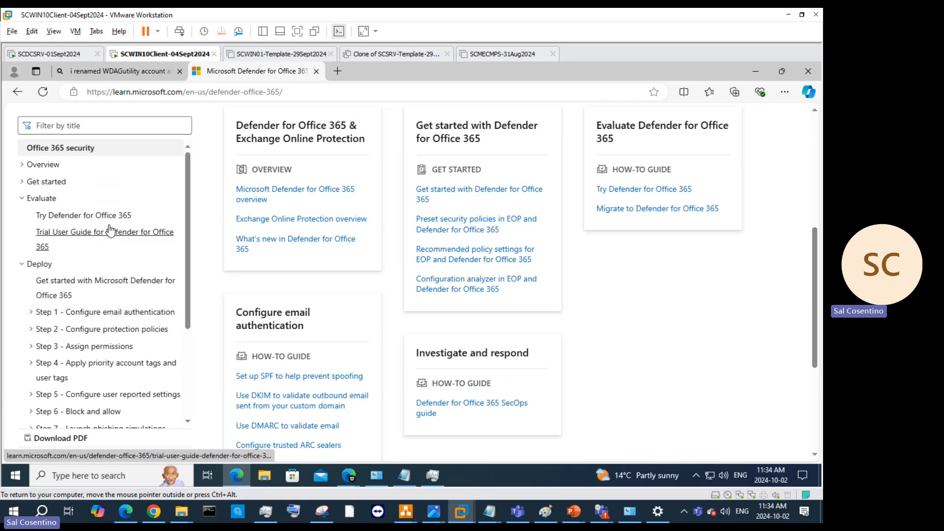
scroll(131, 319, down, 1)
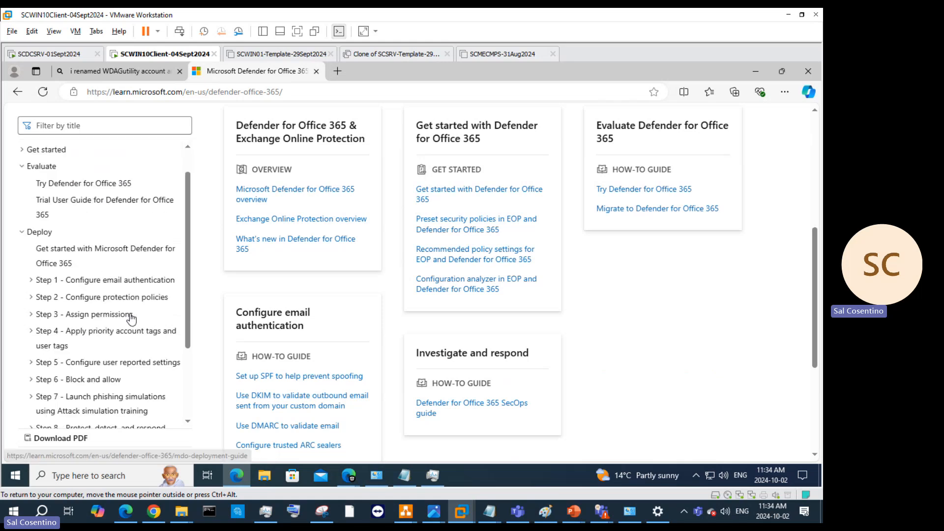
scroll(130, 325, down, 1)
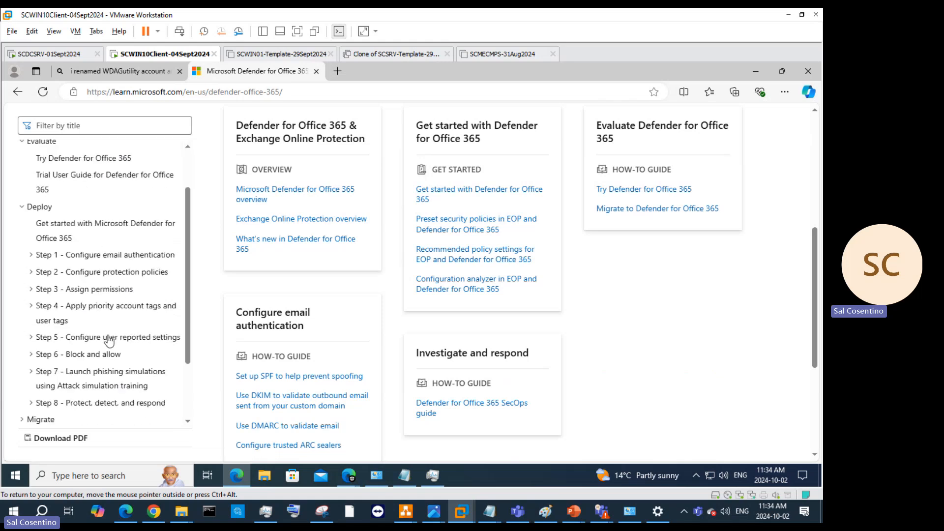
click(115, 277)
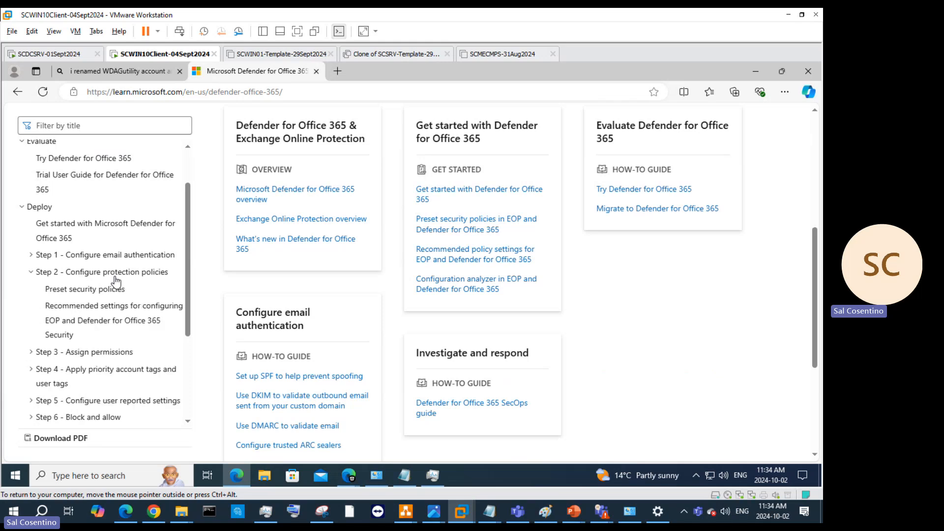
click(99, 352)
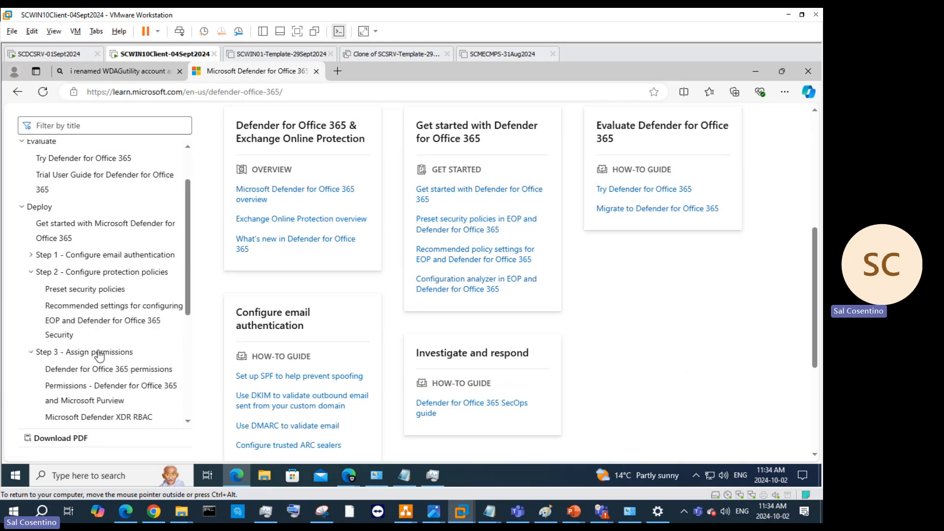
scroll(113, 352, down, 5)
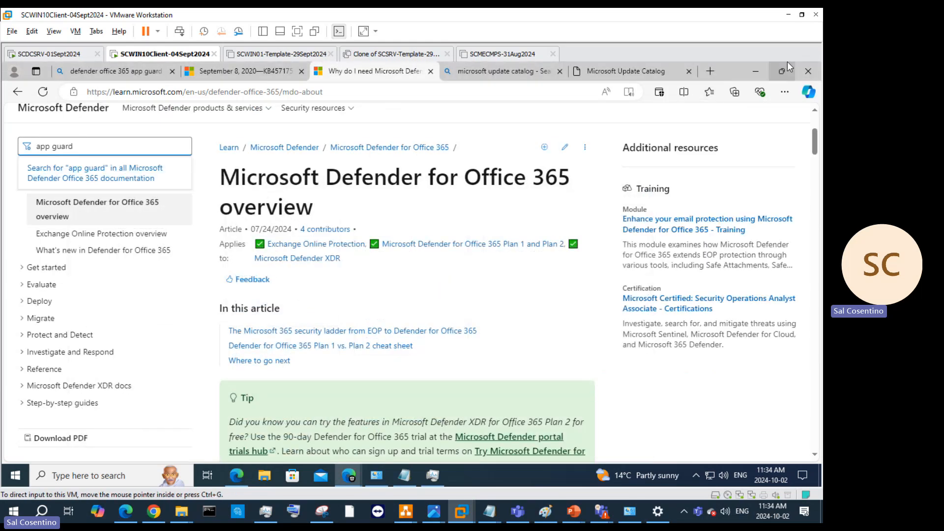
Minimize both Edge windows in the VM, then show the host's PowerPoint window previews
click(755, 71)
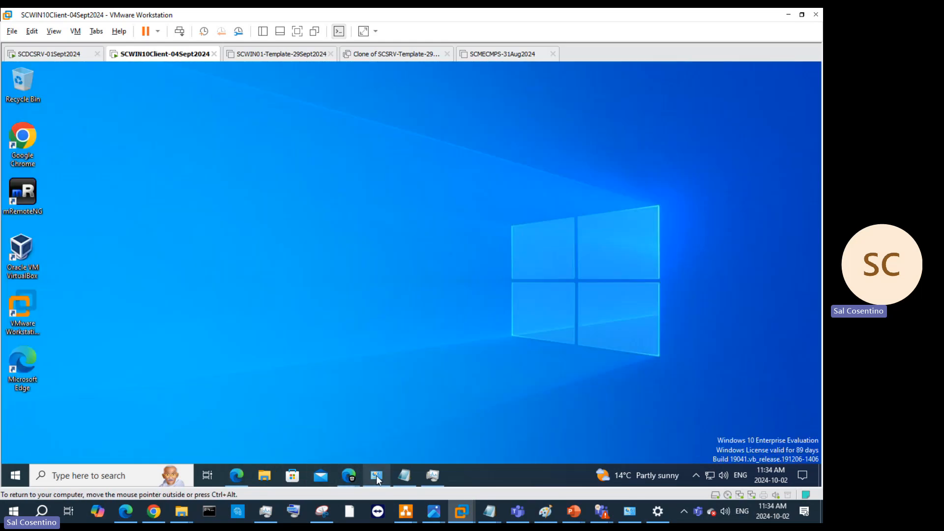
mouse_move(374, 479)
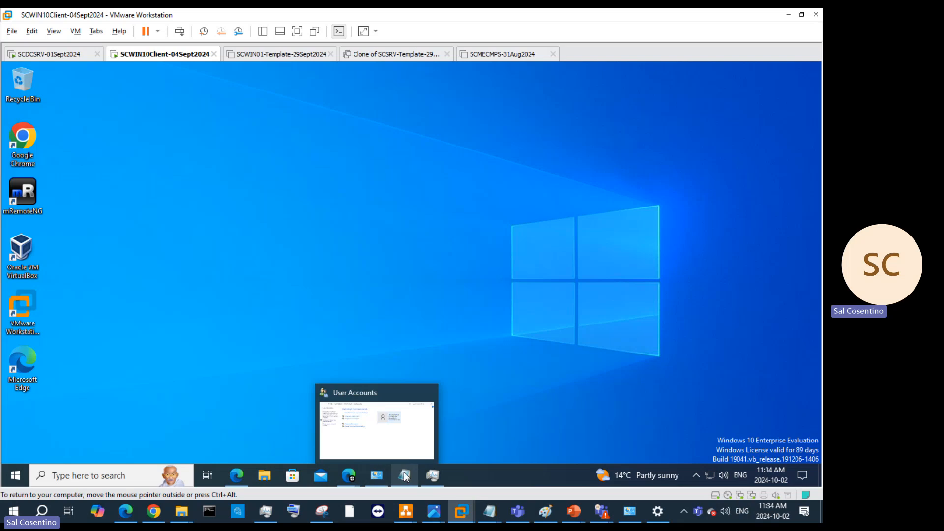
mouse_move(425, 481)
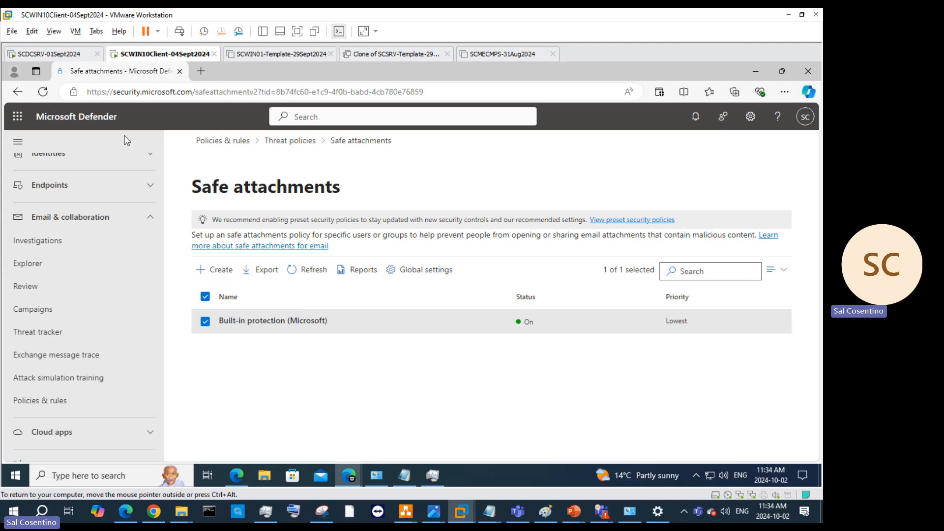
click(755, 72)
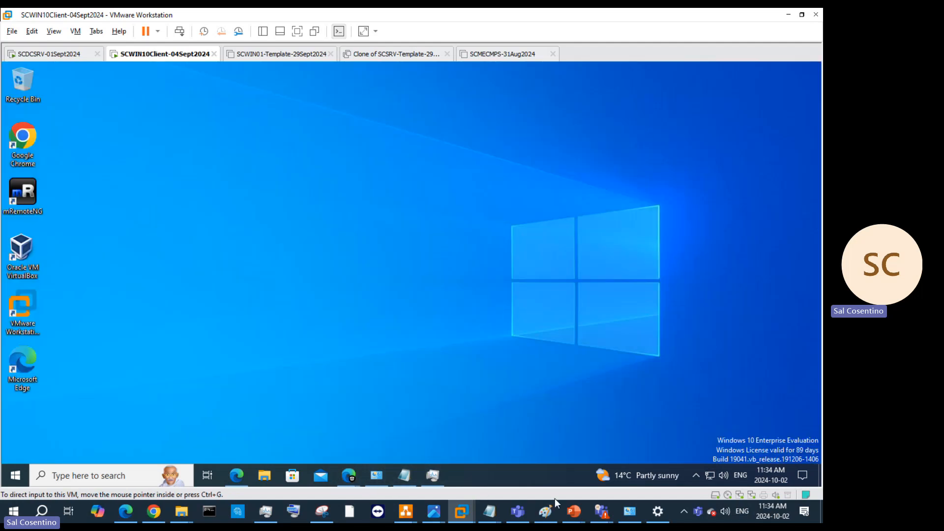
click(545, 511)
mouse_move(575, 512)
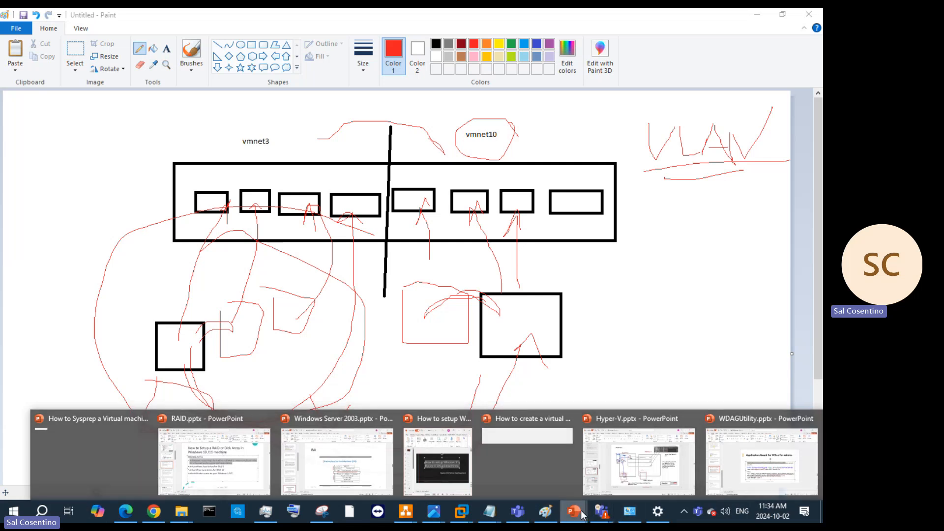
Back in WDAGUtility.pptx, select the Enable-WindowsOptionalFeature and OMA-URI paragraphs on slide 14
click(731, 475)
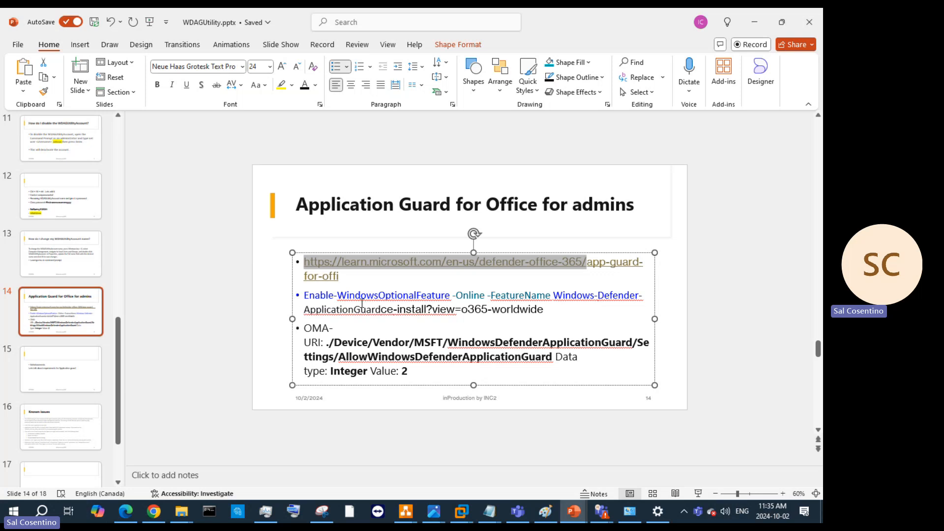
drag(316, 296, 528, 320)
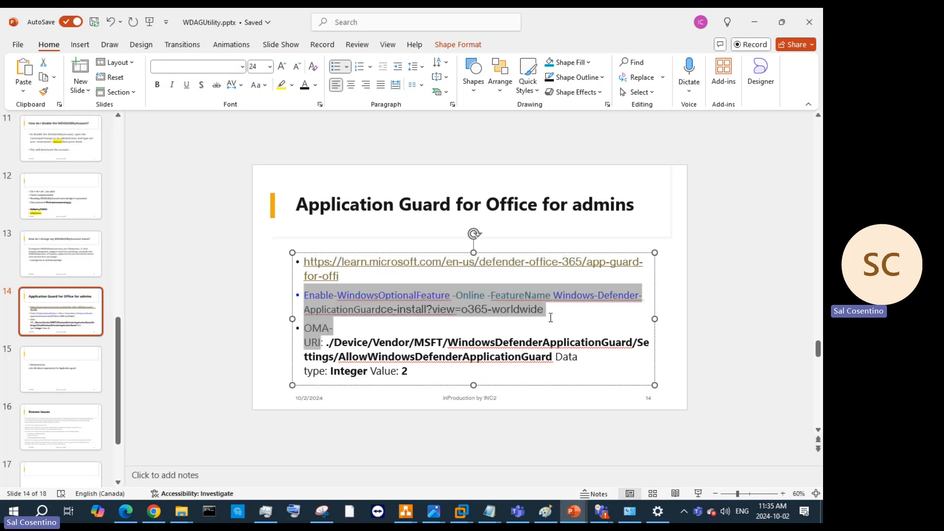
drag(419, 369, 318, 329)
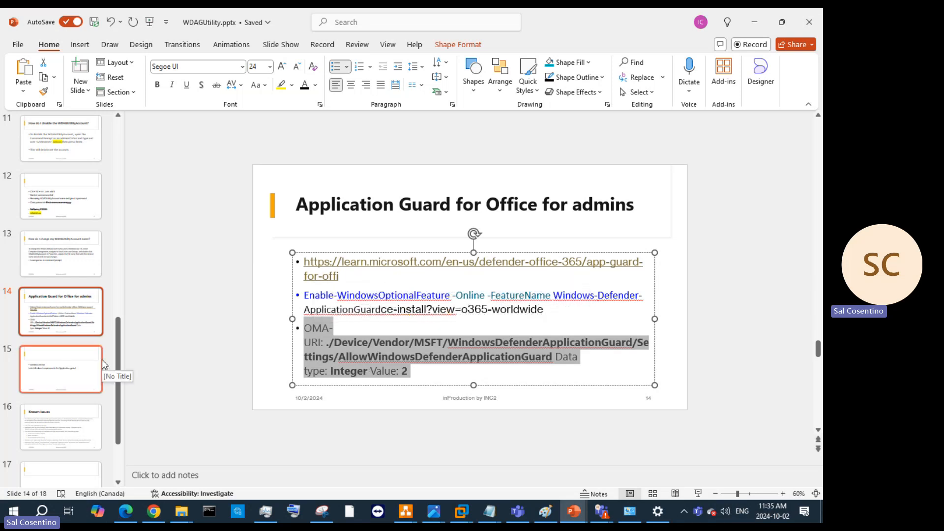
Go to slide 16, Known issues, and zoom in two steps
click(63, 435)
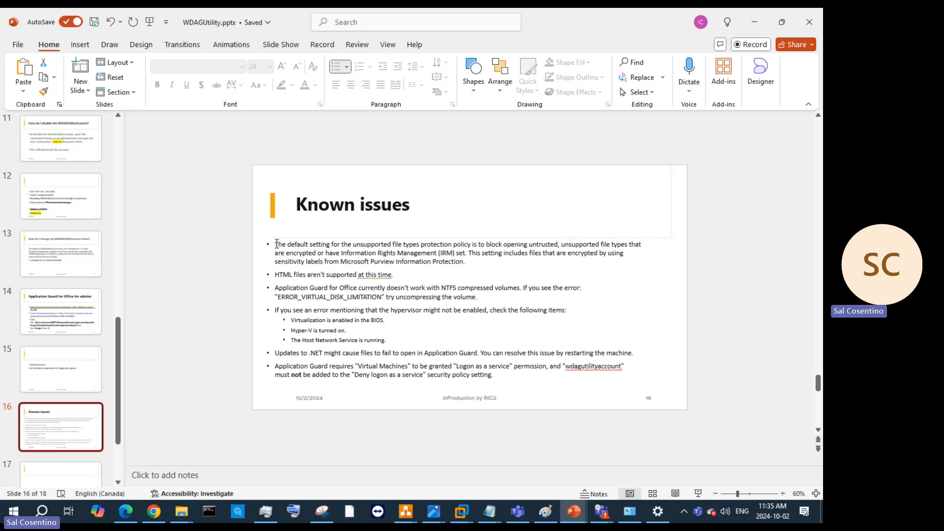
click(783, 494)
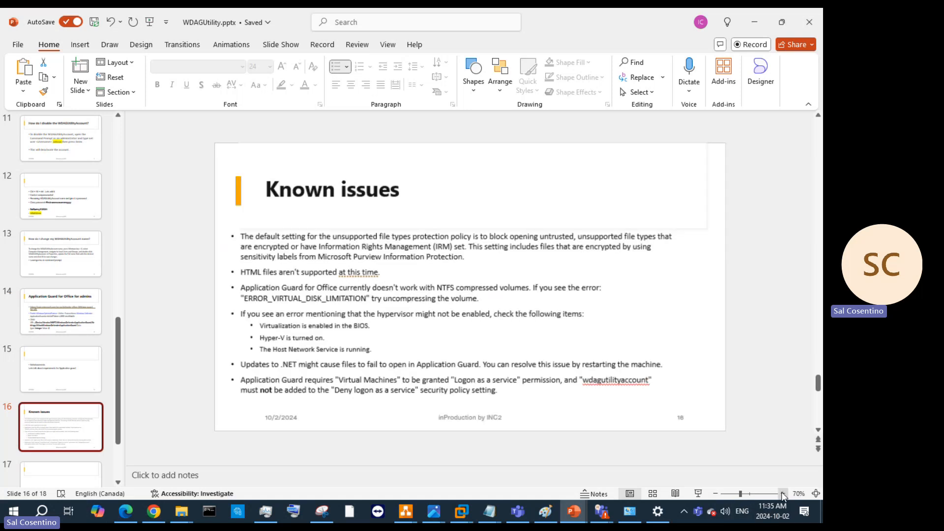
click(783, 494)
click(782, 493)
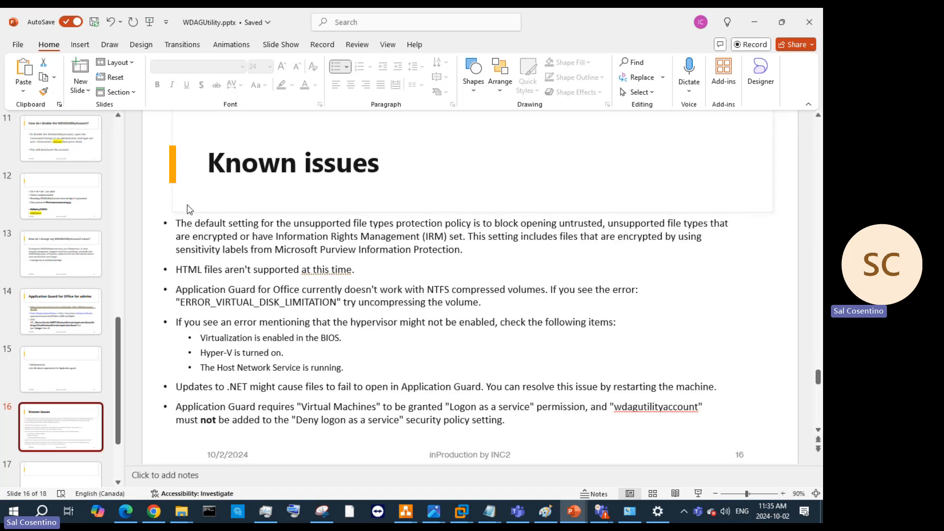